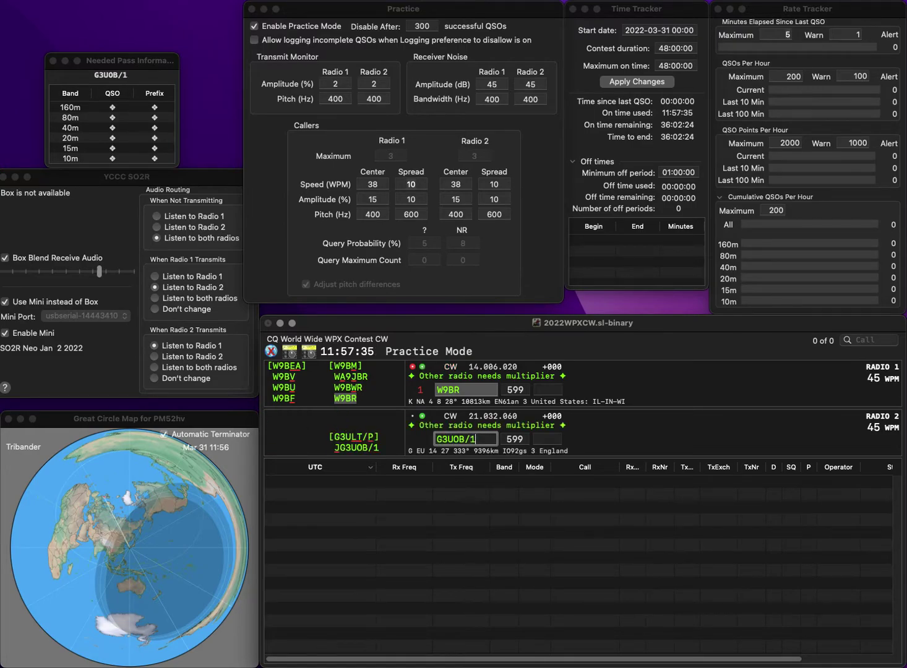
key("Home")
type("J")
key("Return")
type("78")
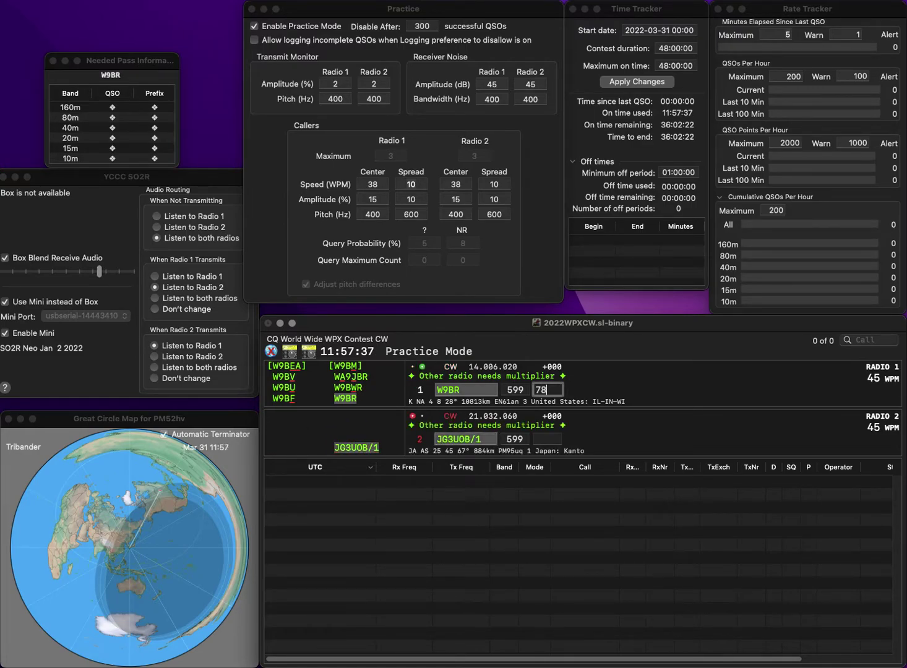
type("1")
key("Return")
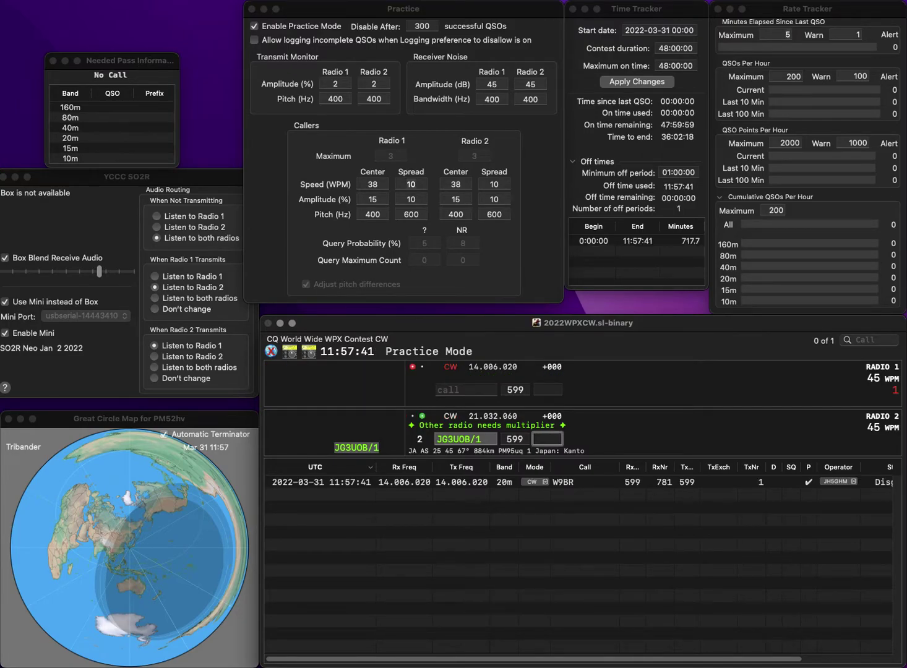
type("334")
key("Return")
type("WH")
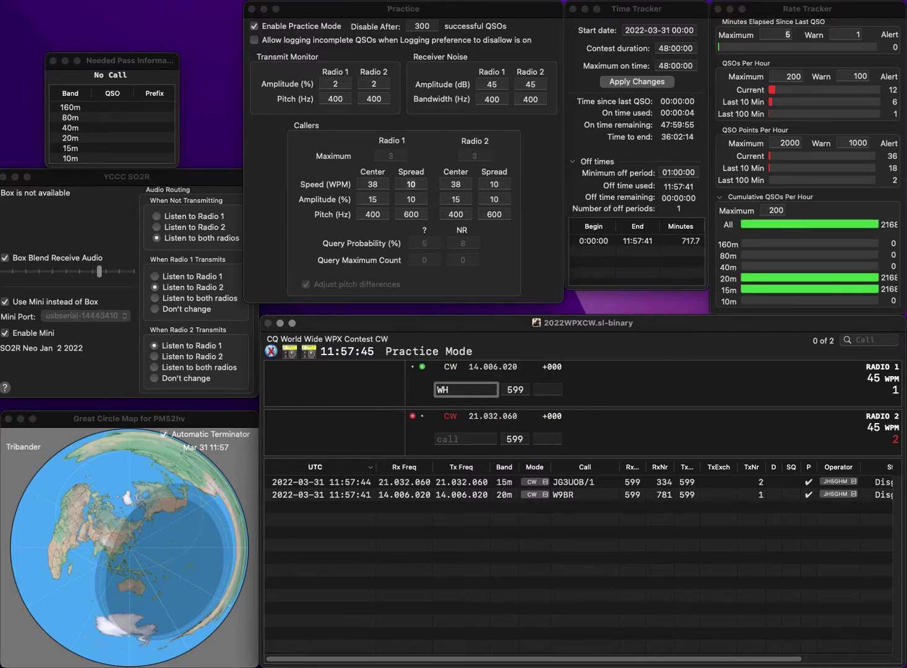
type("ML")
key("Left")
key("BackSpace")
type("6")
key("Return")
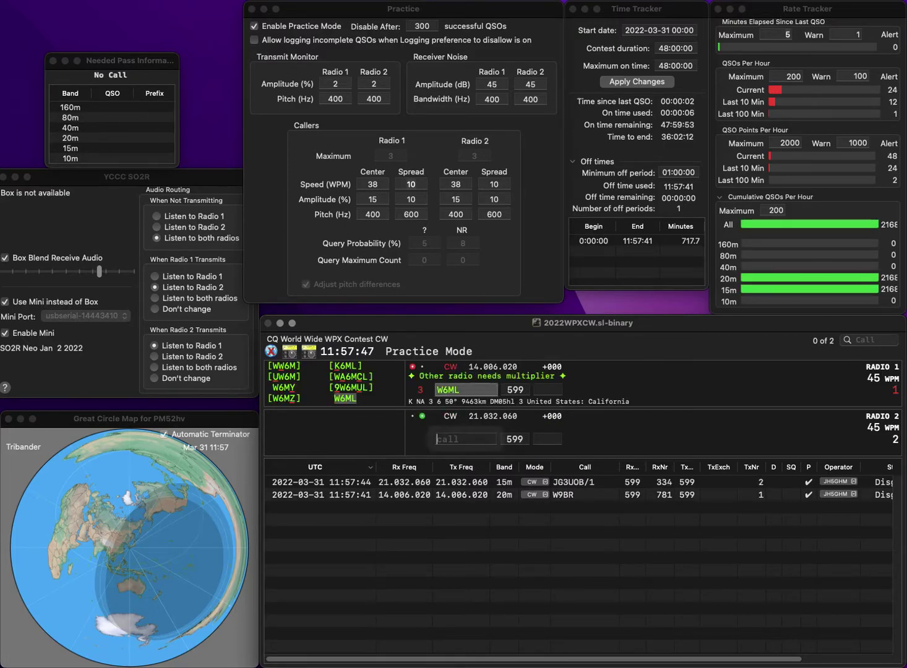
type("E")
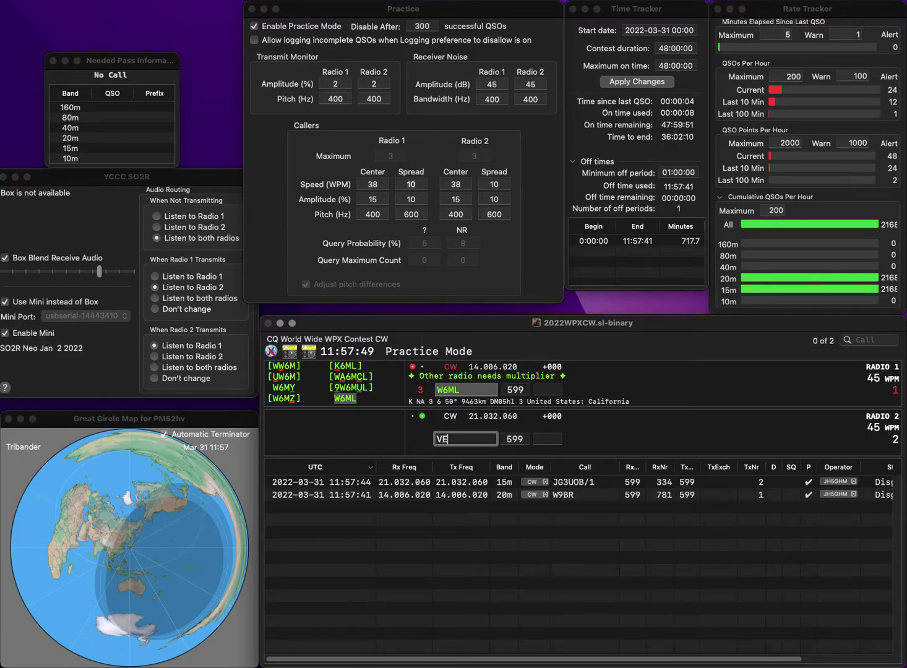
type("5")
key("Return")
key("BackSpace")
type("5F")
key("Return")
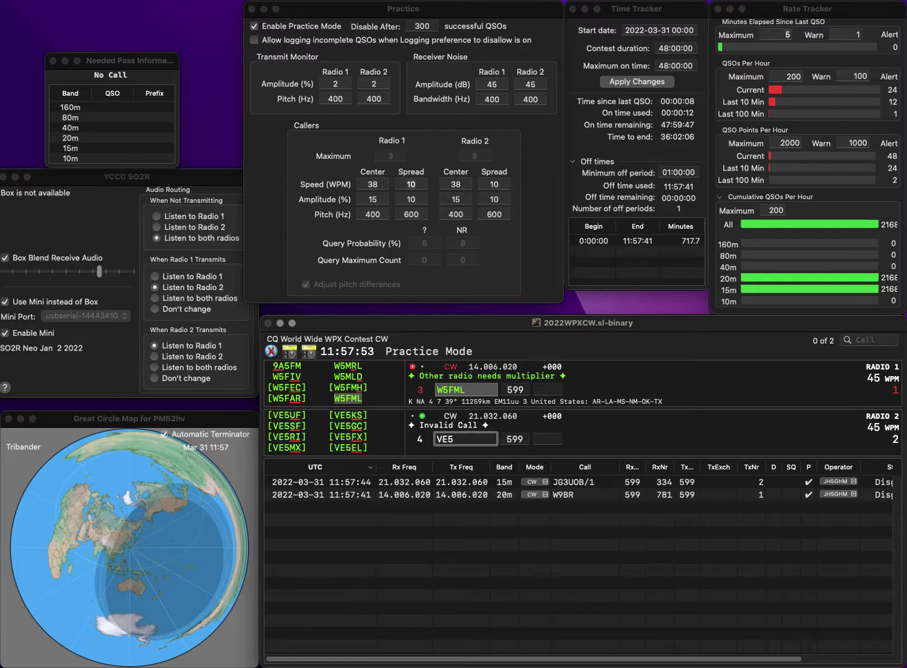
Step: Complete Radio 2's partial callsign as VE5EI and send the exchange
type("I")
key("BackSpace")
type("EI")
key("Return")
Step: Log W5FML on Radio 1 with received number 591 and VE5EI on Radio 2 with received number 966
type("591")
key("Return")
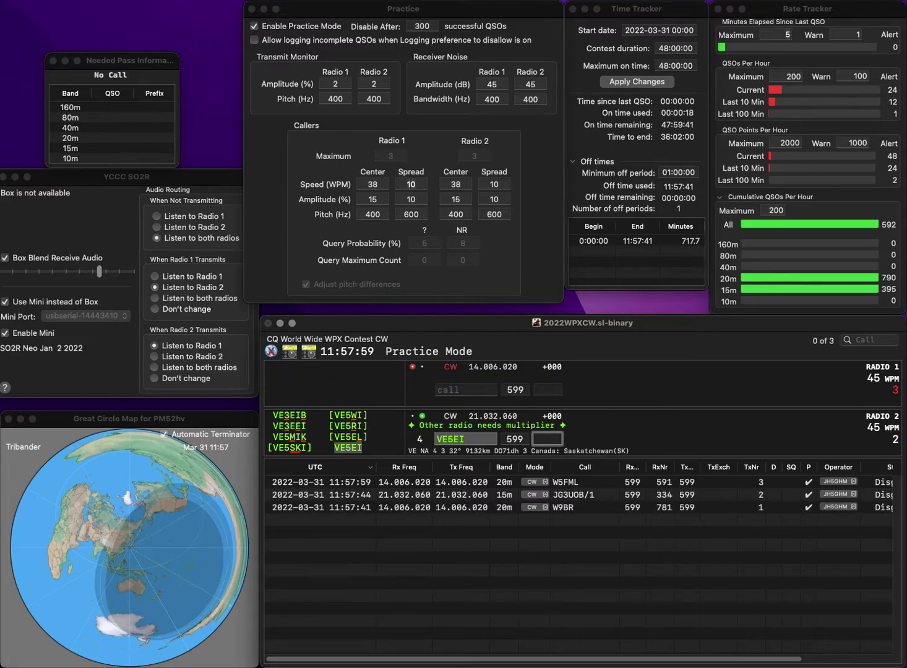
type("966")
key("Return")
type("T9LRGY")
key("Left")
key("Left")
key("Left")
key("Left")
key("Left")
key("BackSpace")
type("IT")
key("BackSpace")
key("BackSpace")
key("BackSpace")
key("BackSpace")
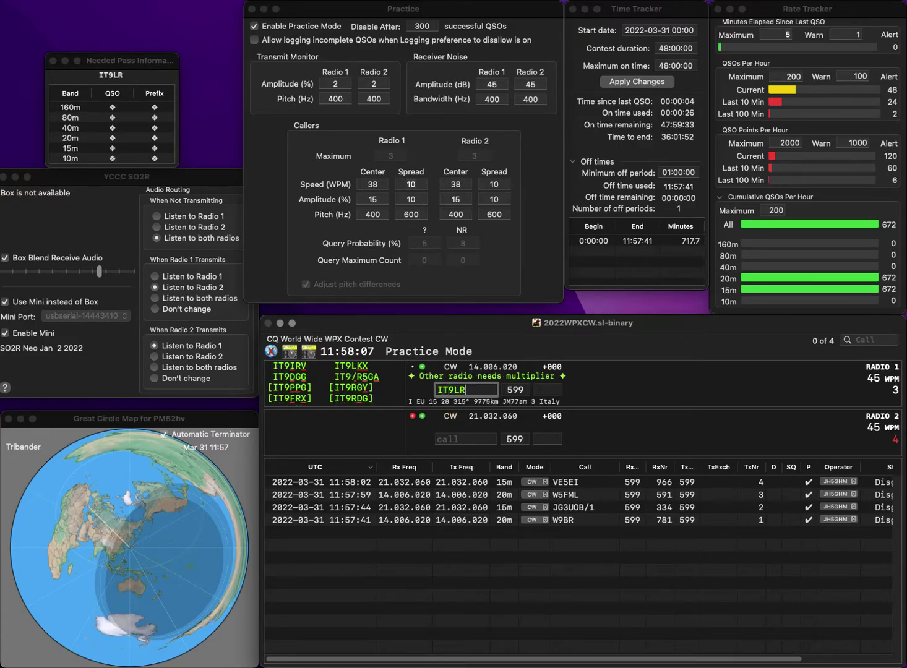
type("RGY/4")
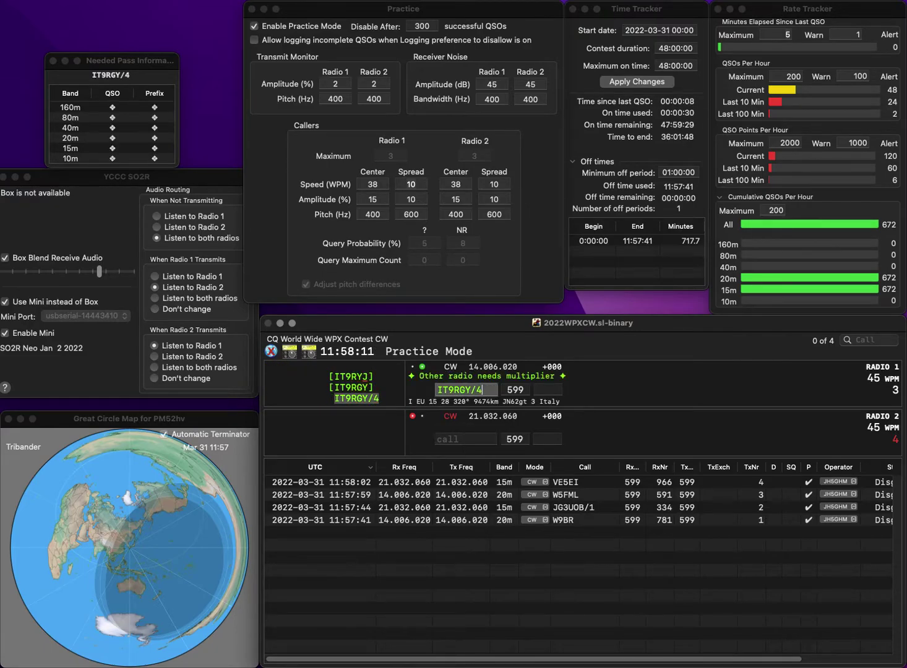
key("Return")
type("F6EKU")
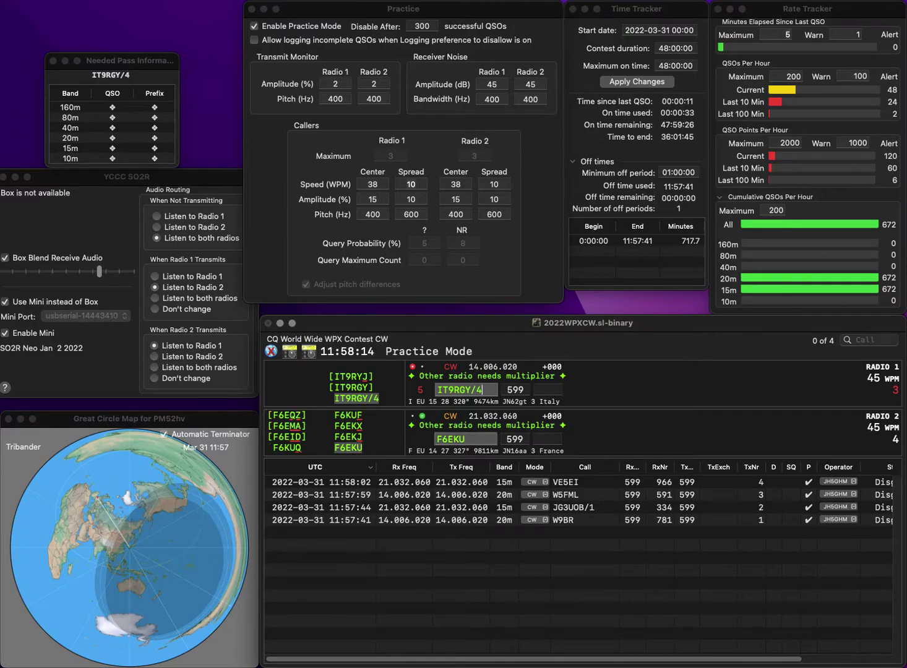
key("Return")
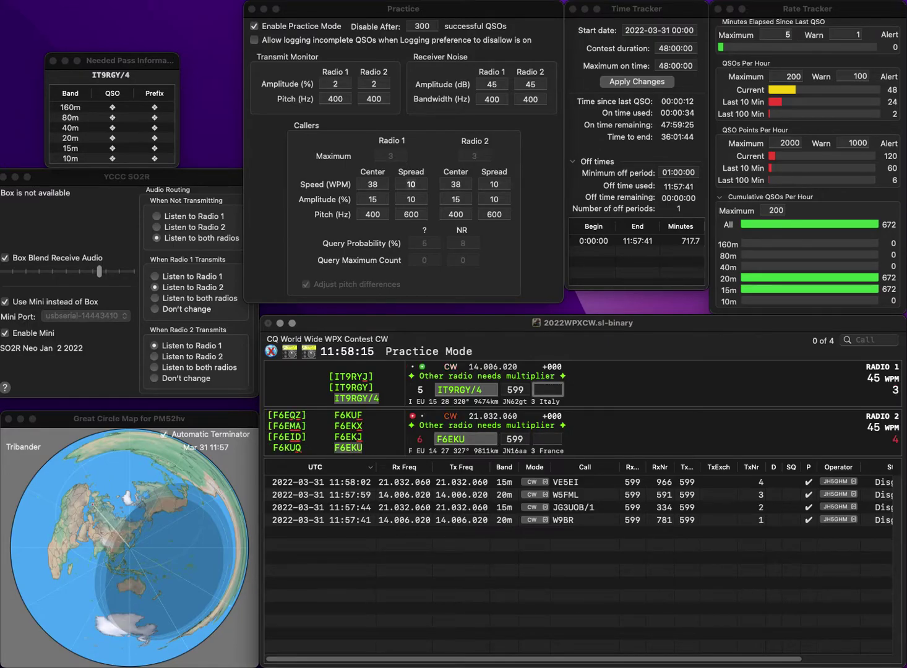
Step: Log IT9RGY/4 on Radio 1 with received number 965 and F6EKU on Radio 2 with received number 777
type("965")
key("Return")
type("777")
key("Return")
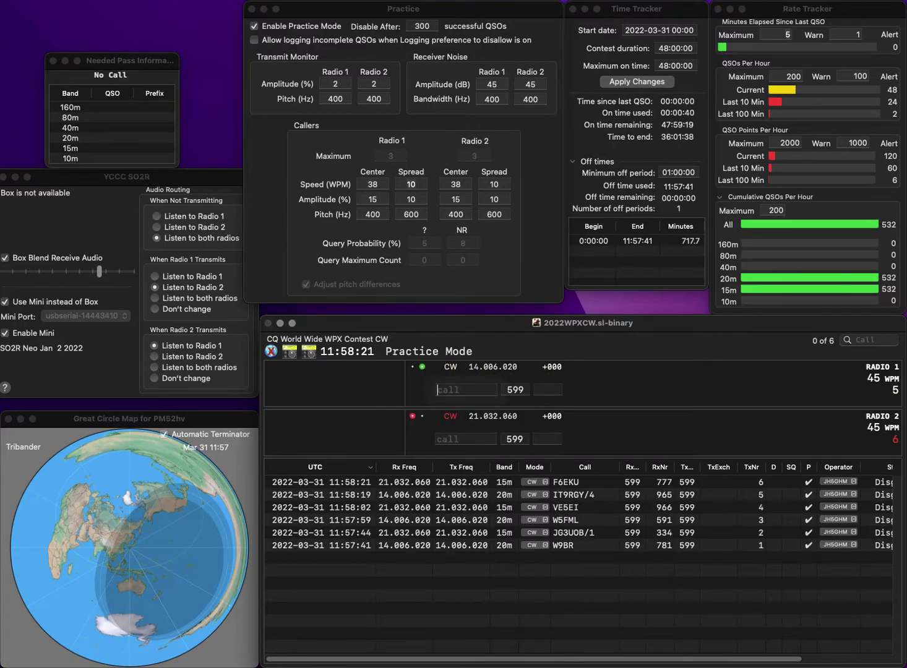
Step: Enter callsign HA1TJ on Radio 1 and EA1DR on Radio 2, sending the exchange to each station
type("HA1TJ")
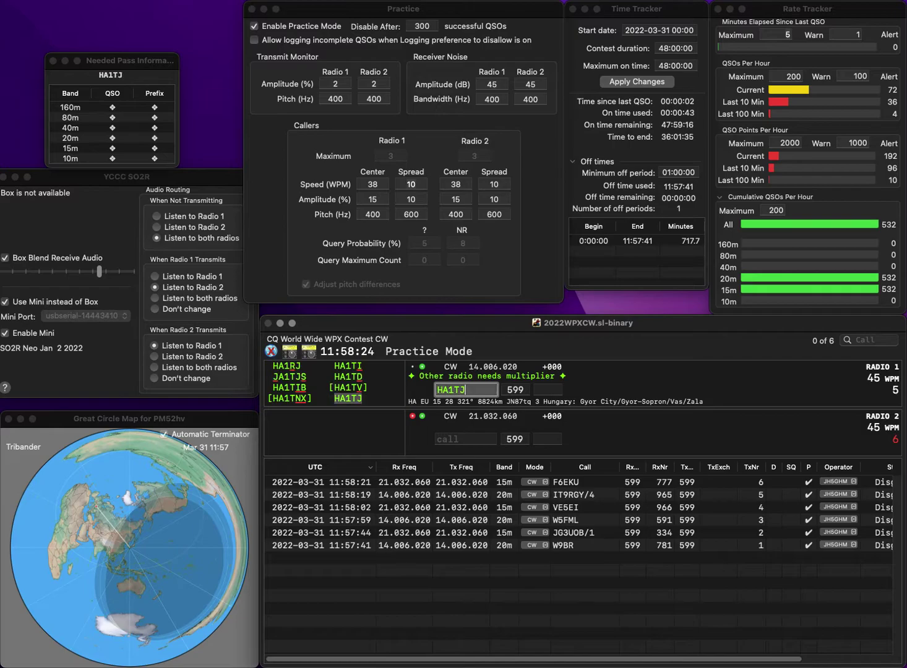
key("Return")
type("EA1DR")
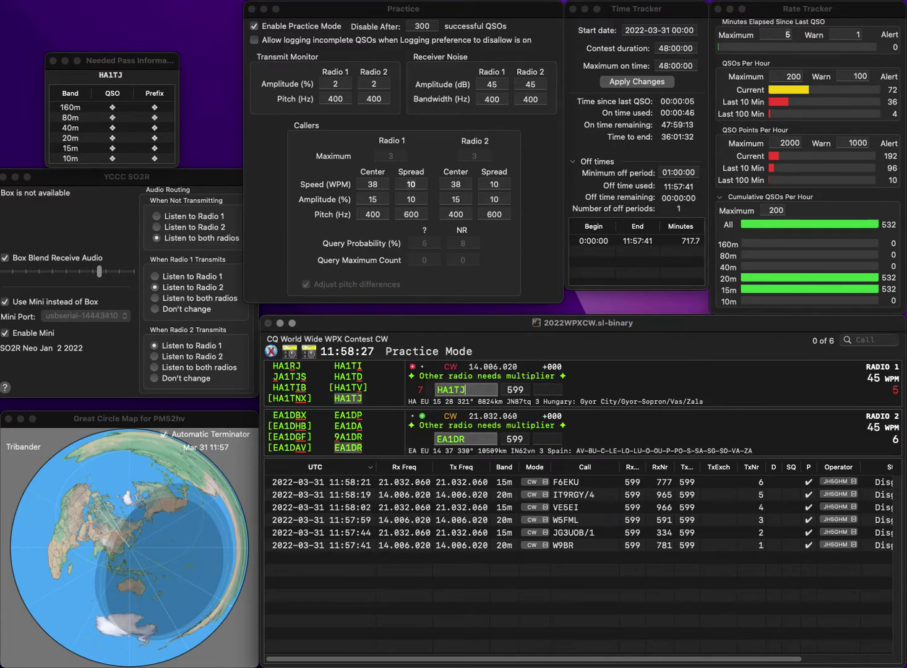
key("Return")
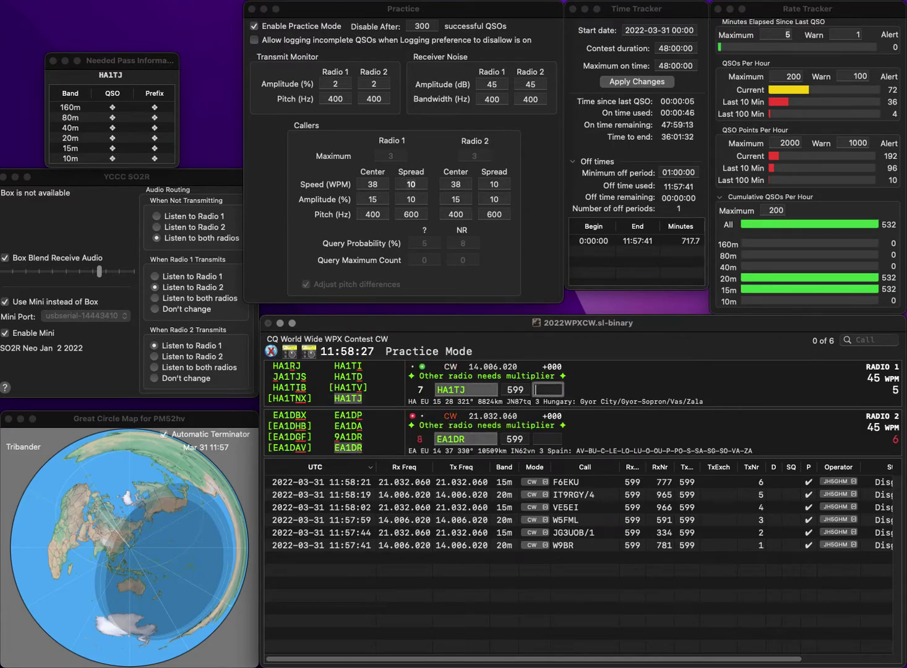
Step: Log HA1TJ on Radio 1 with received number 386 and EA1DR on Radio 2 with received number 864
type("386")
key("Return")
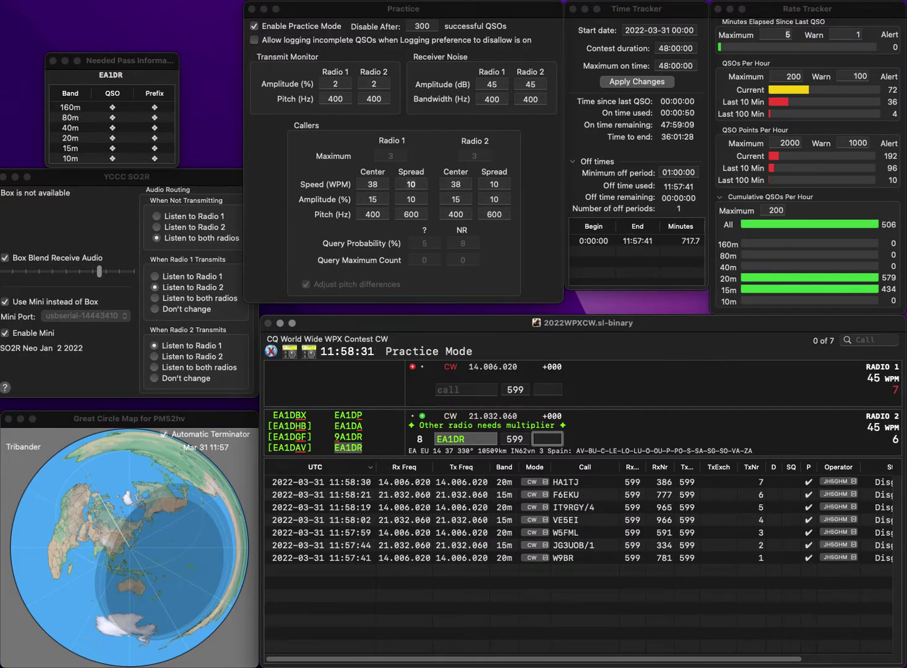
type("864")
key("Return")
type("KB0YUV")
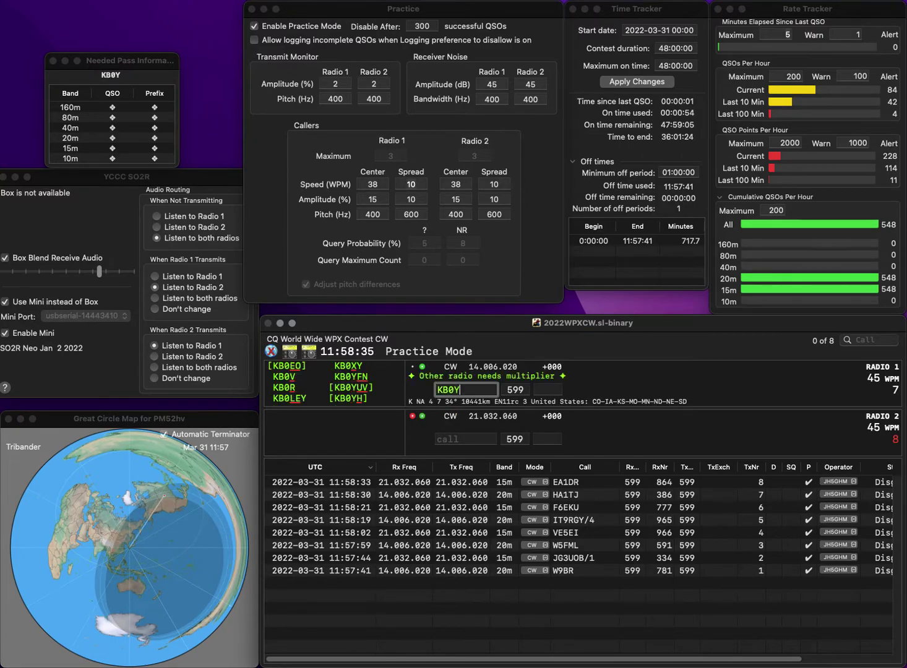
key("Return")
type("PWE")
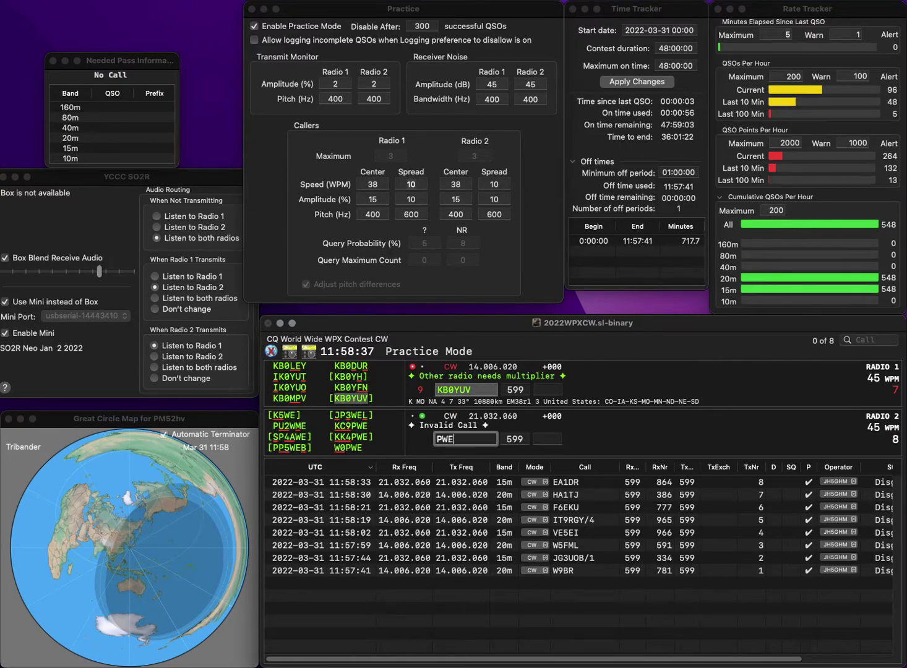
type("CSA")
key("BackSpace")
key("BackSpace")
type("A3")
key("Return")
type("573")
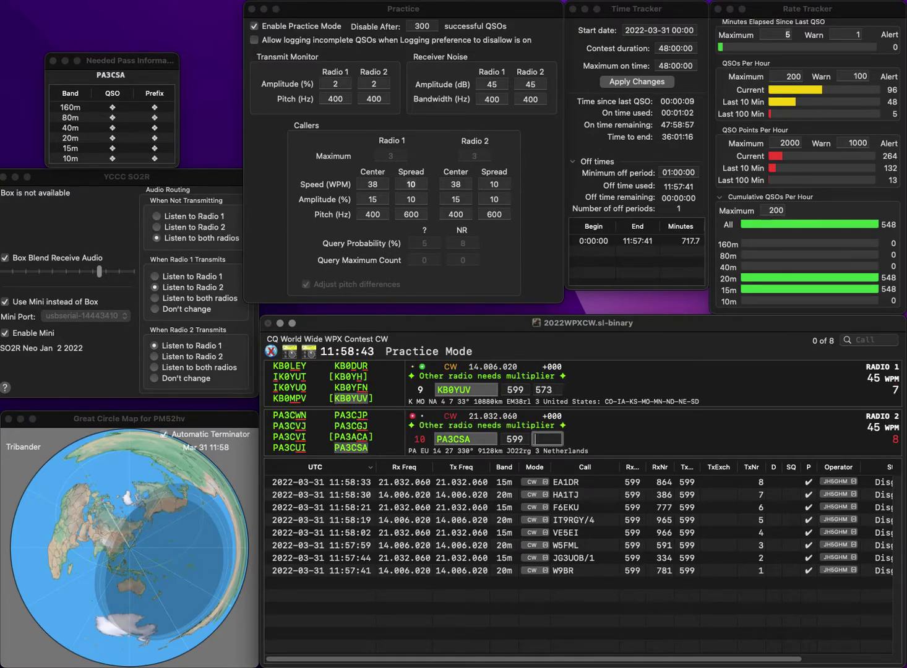
key("Return")
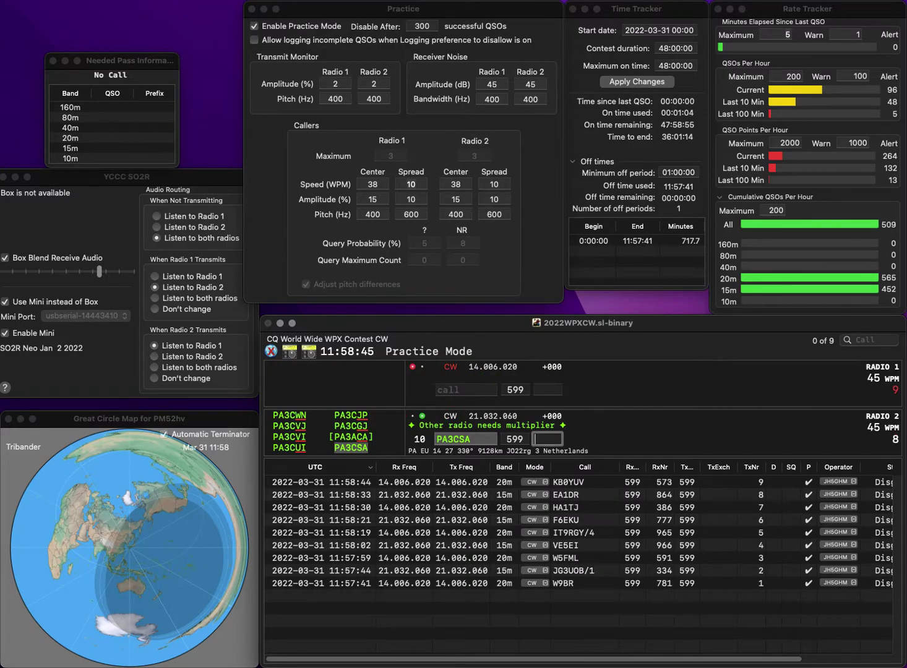
type("367")
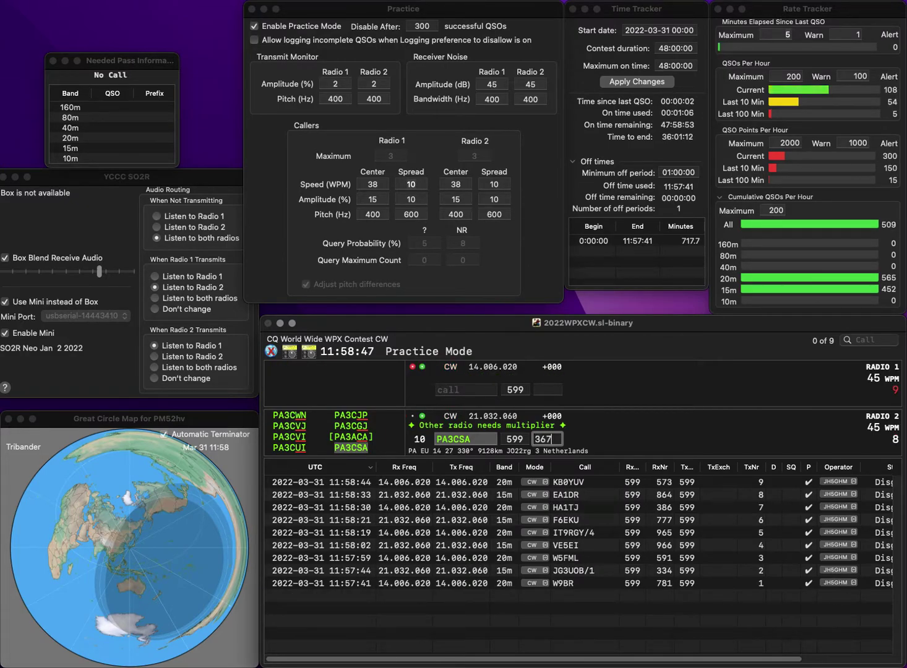
key("Return")
Step: Enter callsign ZX2T on Radio 1 and XQ5ME on Radio 2, sending the exchange to each station
type("X2T")
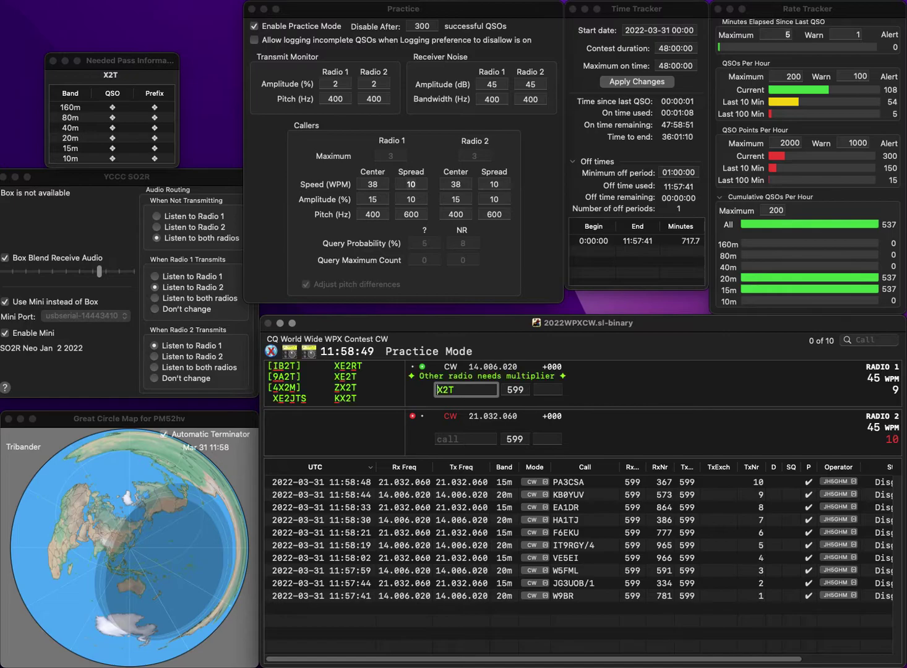
key("Home")
type("Z")
key("Return")
type("XQ5ME")
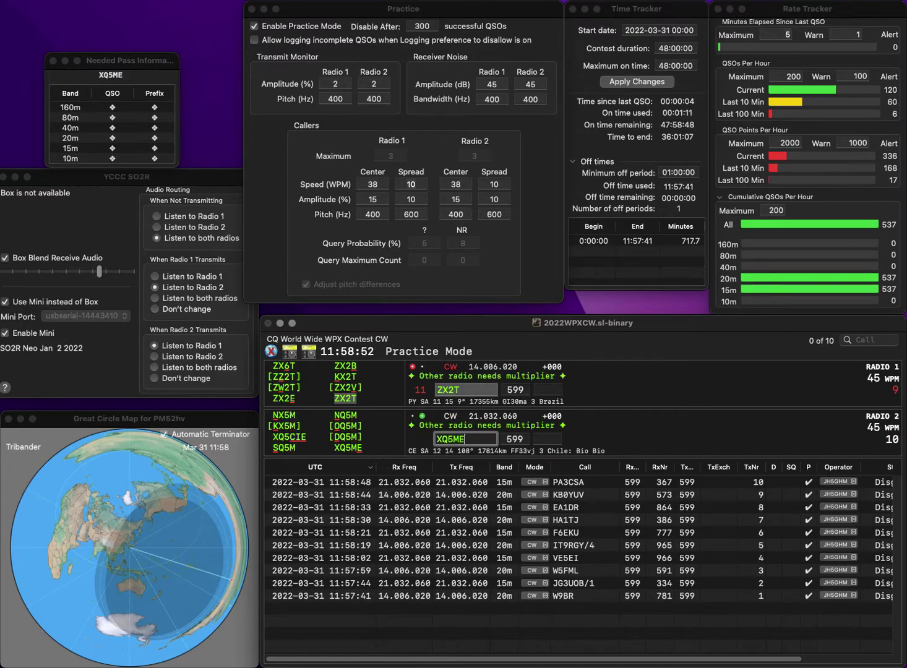
key("Return")
key("Return")
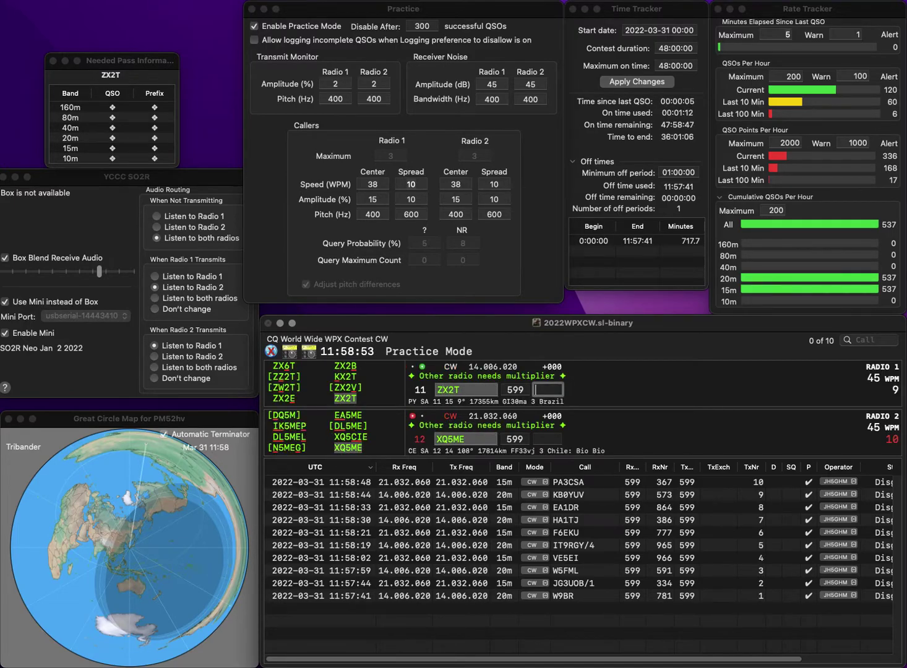
type("699")
key("Return")
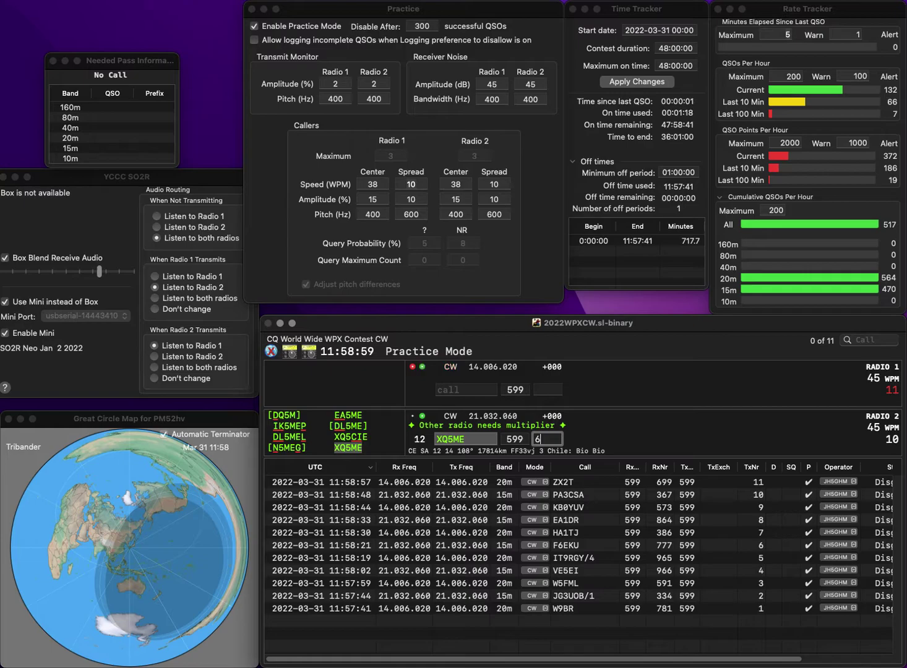
type("88")
key("Return")
type("DL6")
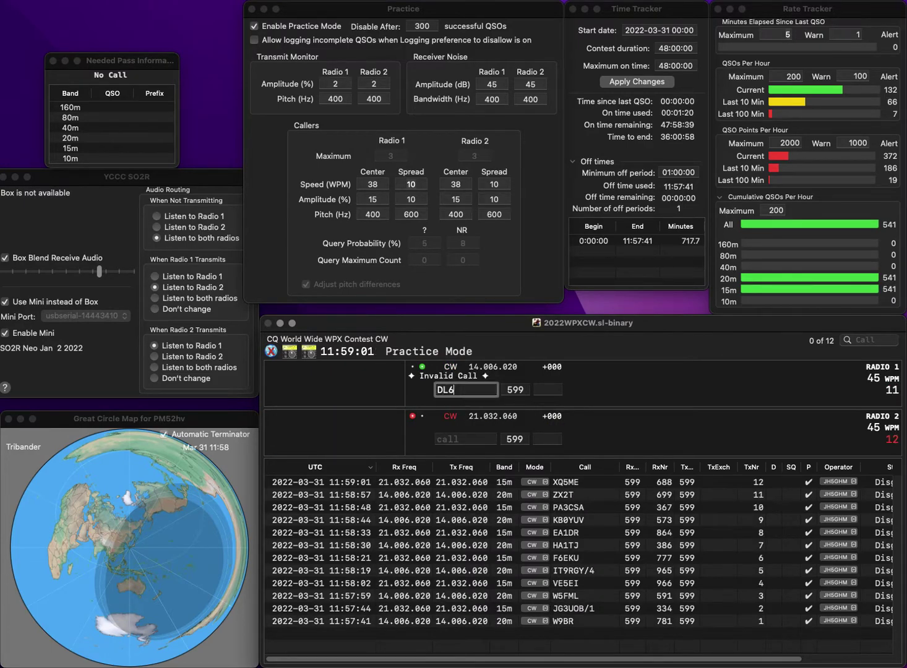
type("KR")
key("Return")
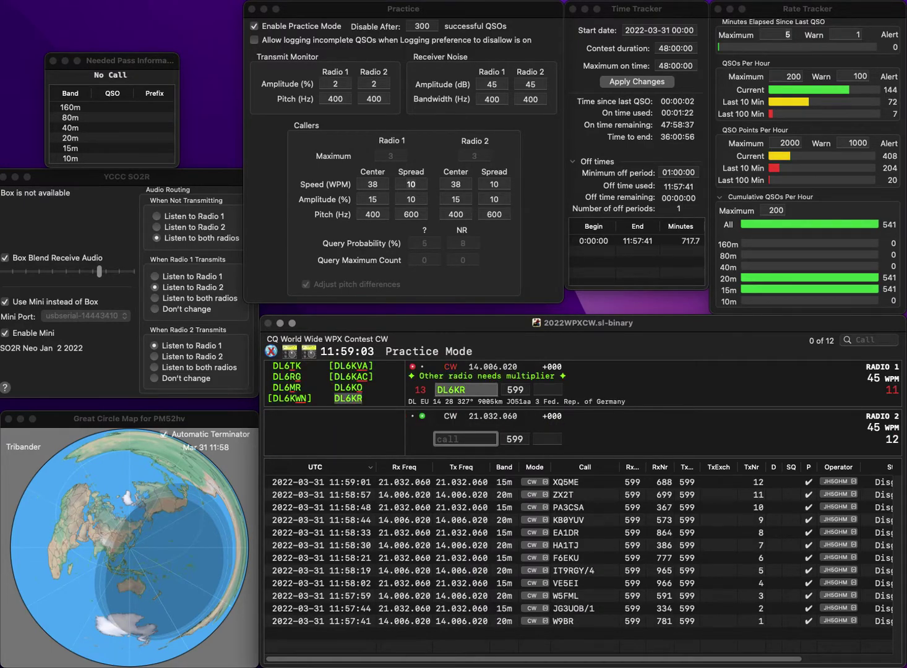
type("9K9C")
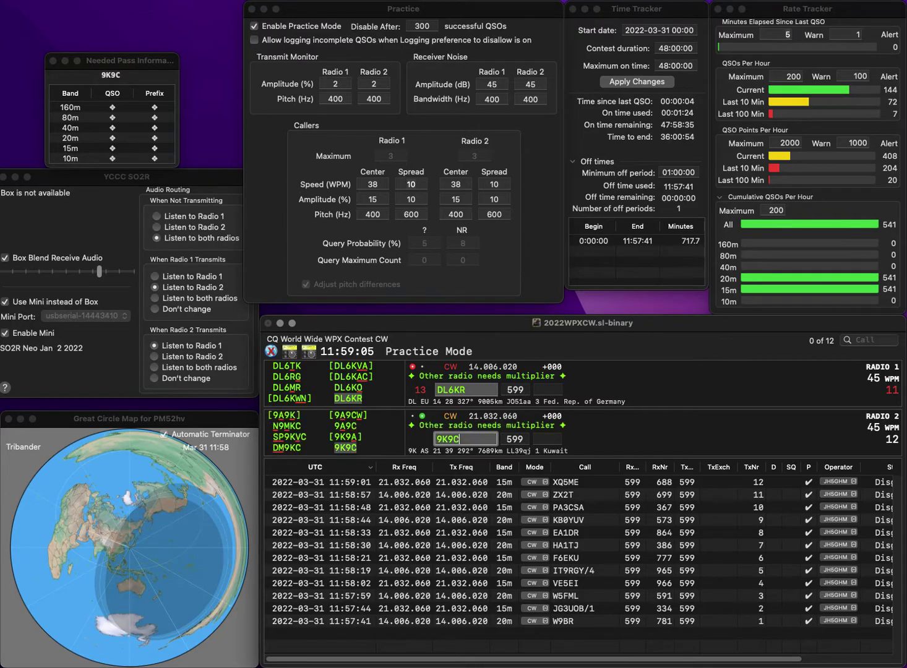
key("Return")
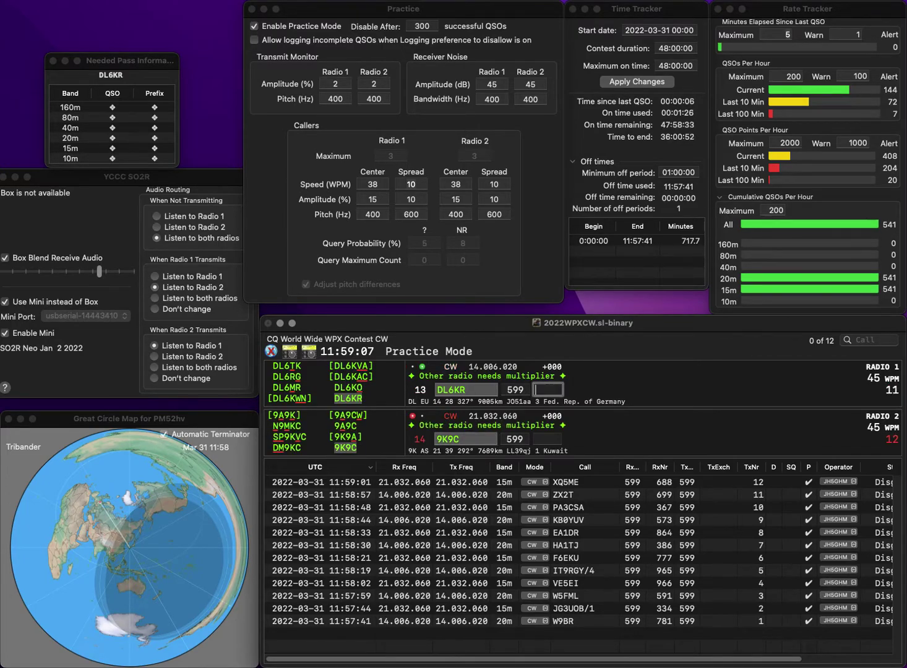
Step: Log DL6KR on Radio 1 with received number 457 and 9K9C on Radio 2 with received number 364
type("457")
key("Return")
type("364")
key("Return")
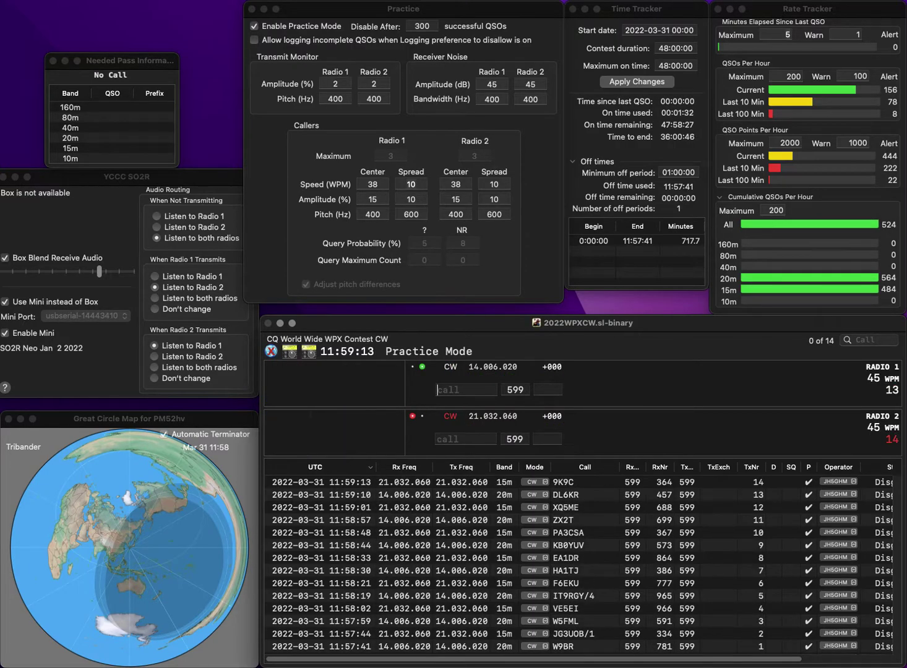
type("8ASI")
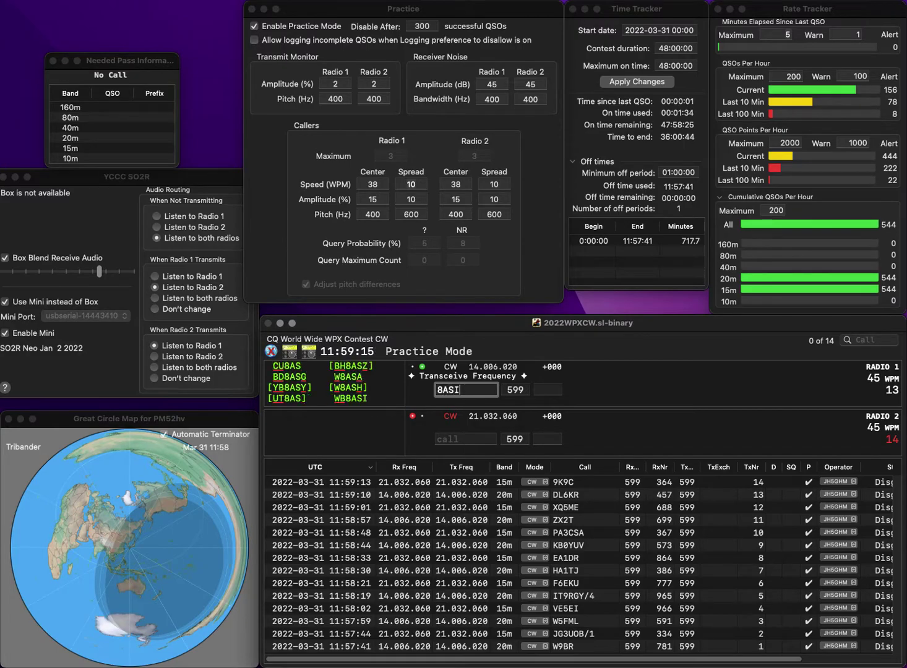
type("WB")
key("Return")
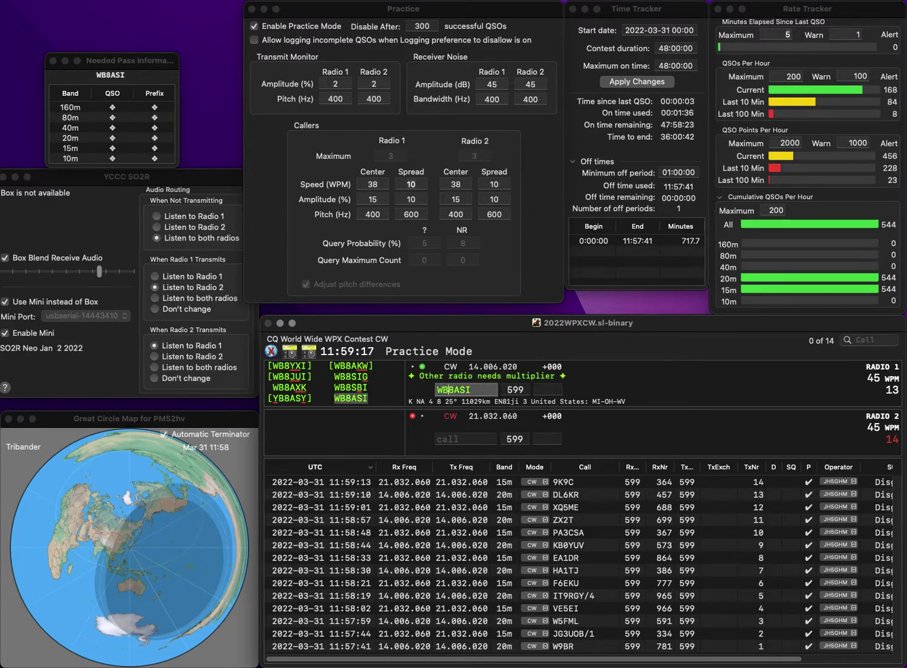
type("K")
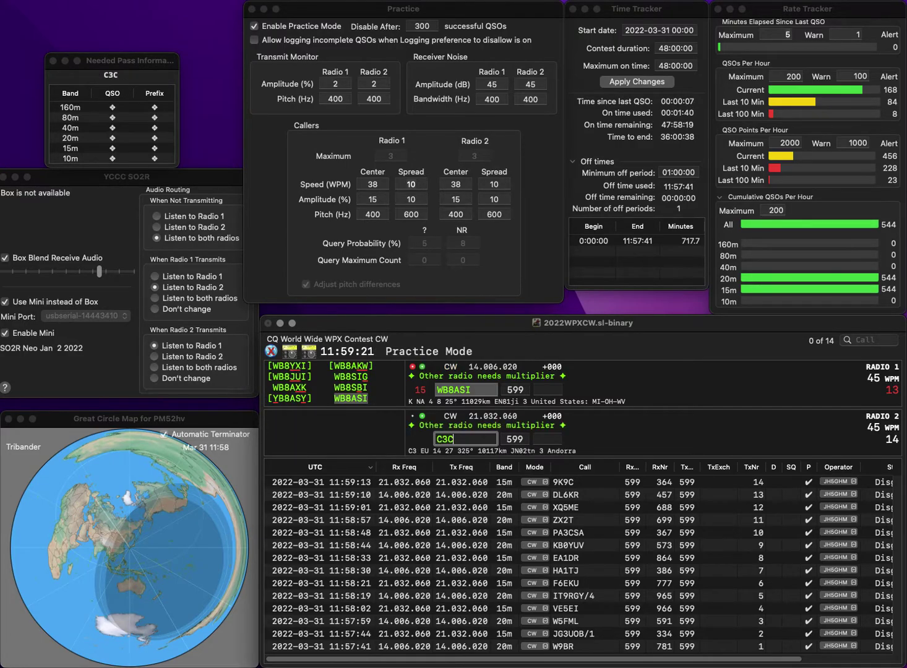
type("ZN")
key("Return")
type("723")
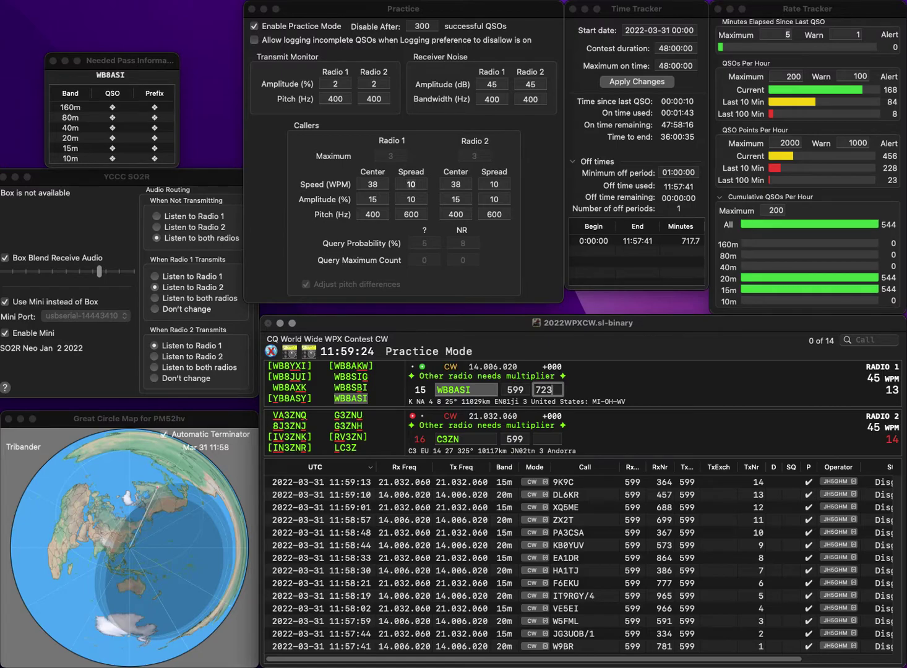
key("Return")
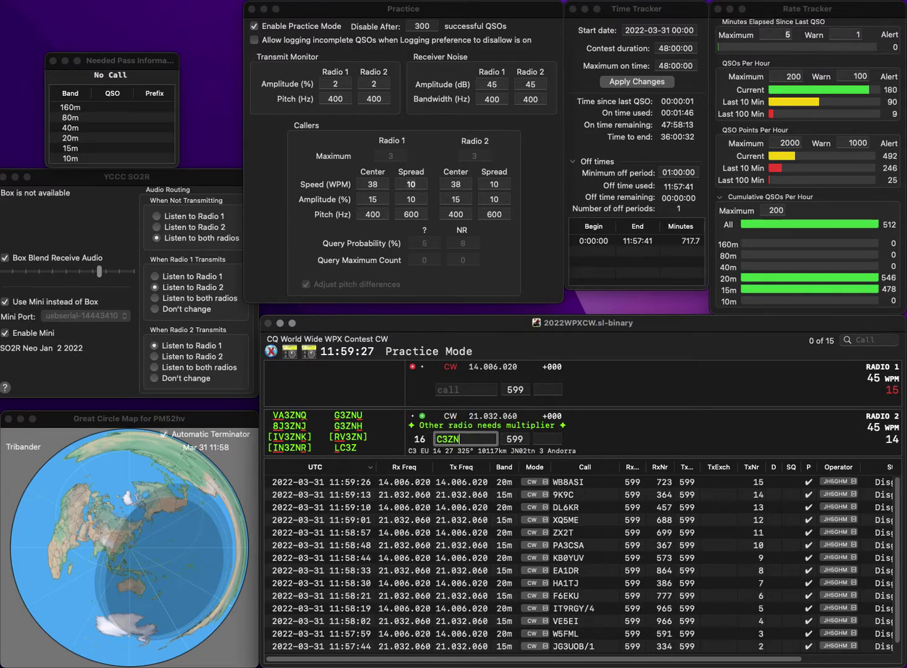
key("Left")
key("BackSpace")
type("7")
key("Return")
Step: Enter callsign DP8T on Radio 1 and send the exchange to that station
type("DPT")
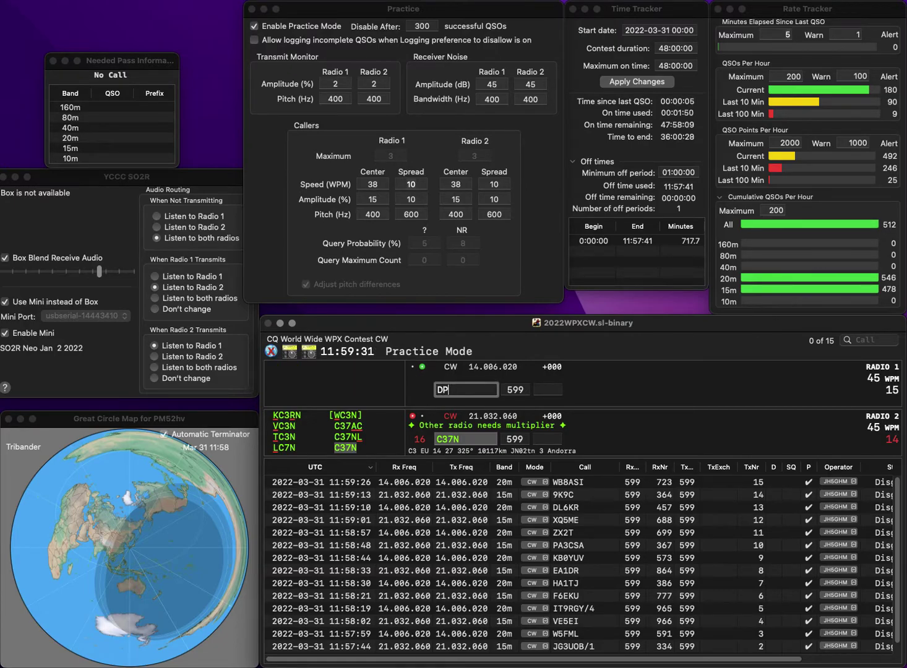
key("Left")
type("8")
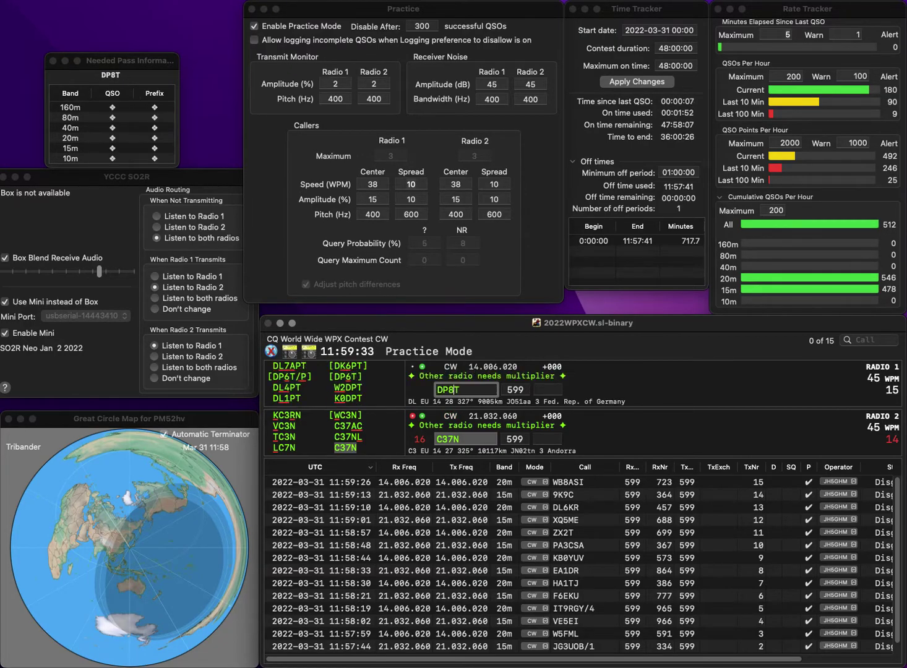
key("Return")
key("Tab")
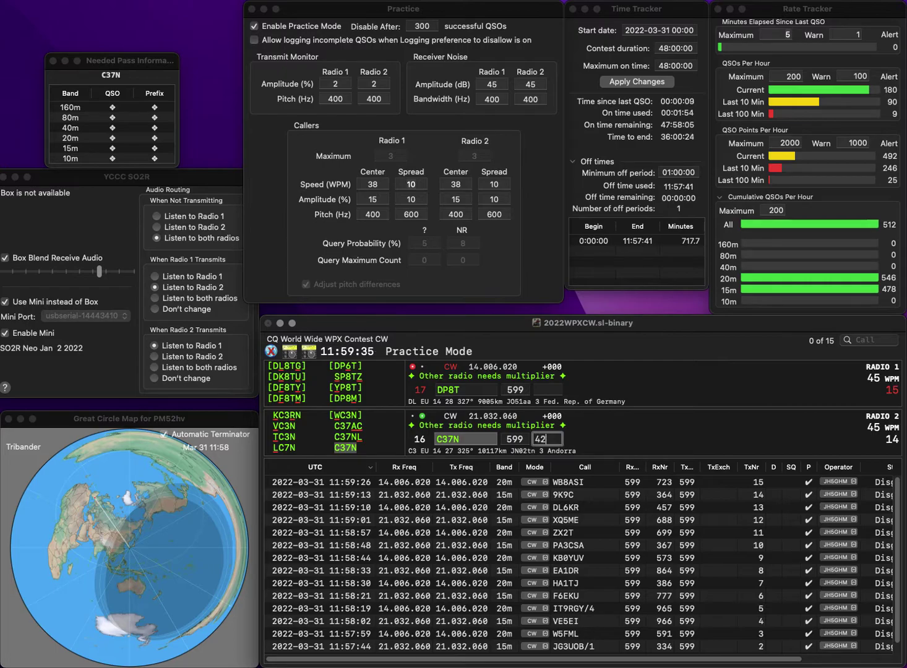
type("428")
key("Return")
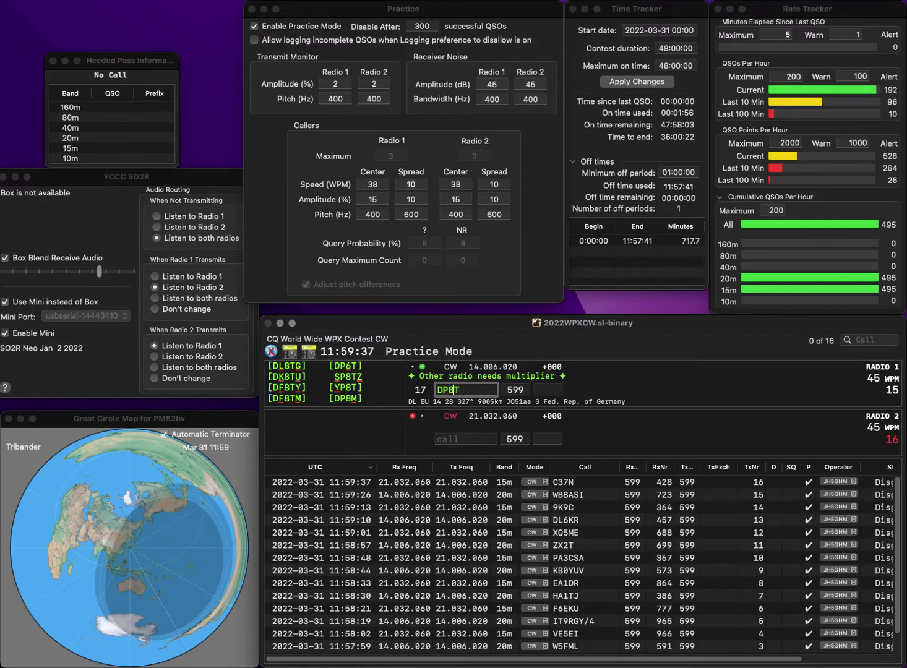
Step: Correct the callsign on Radio 1 to DP7A and resend the exchange
key("BackSpace")
type("7A")
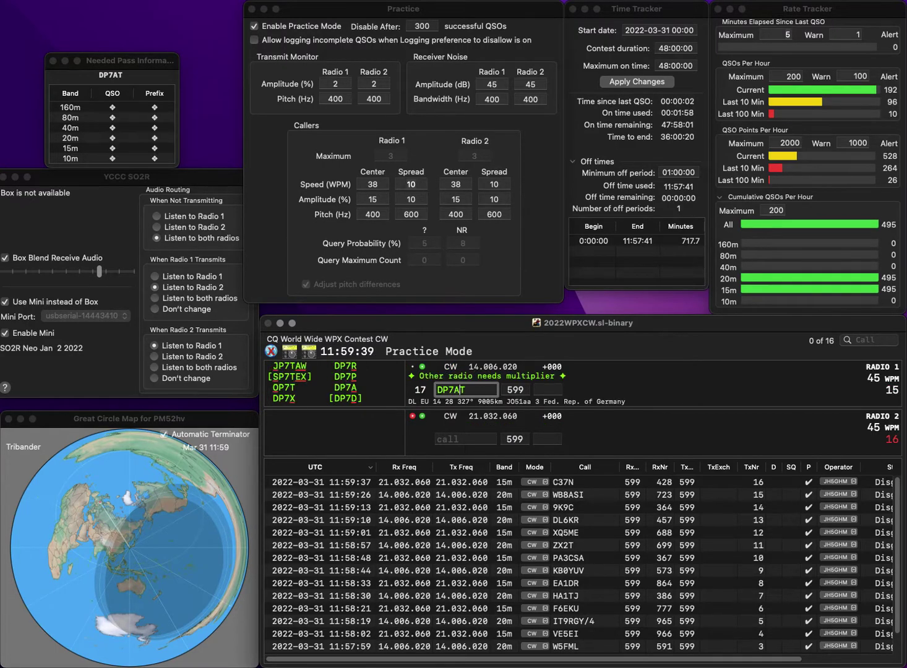
key("Delete")
key("Return")
Step: Enter callsign UY1HY on Radio 2 and send the exchange to that station
key("backslash")
type("UY1")
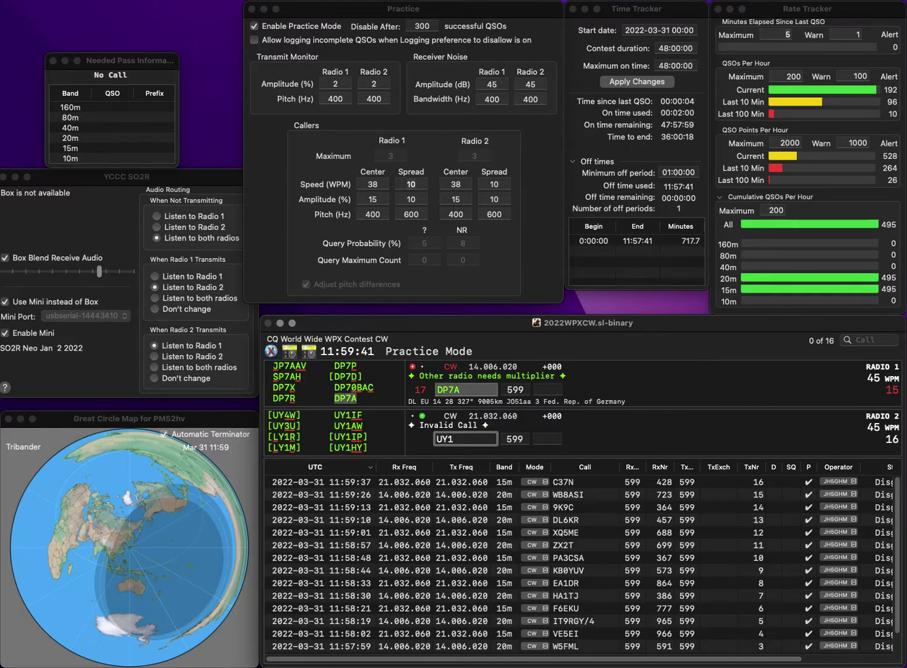
type("HY")
key("Return")
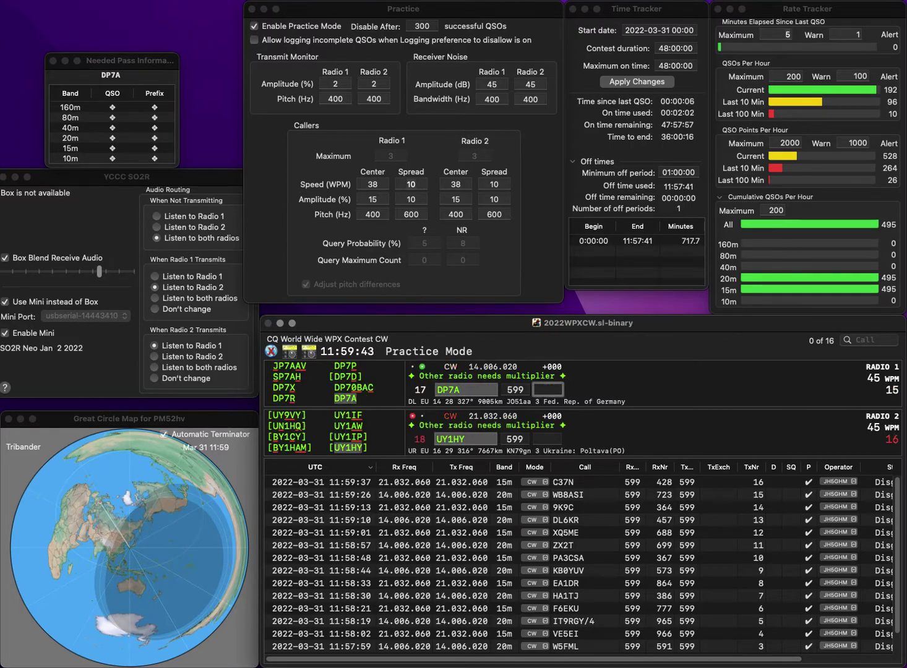
Step: Log DP7A on Radio 1 with received number 875 and UY1HY on Radio 2 with received number 854
type("875")
key("Return")
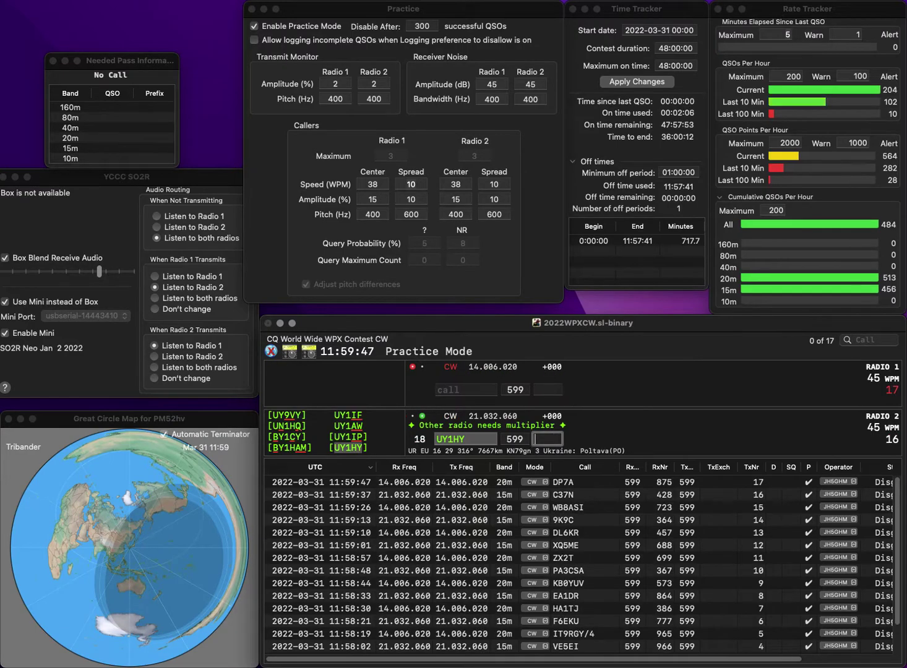
type("8")
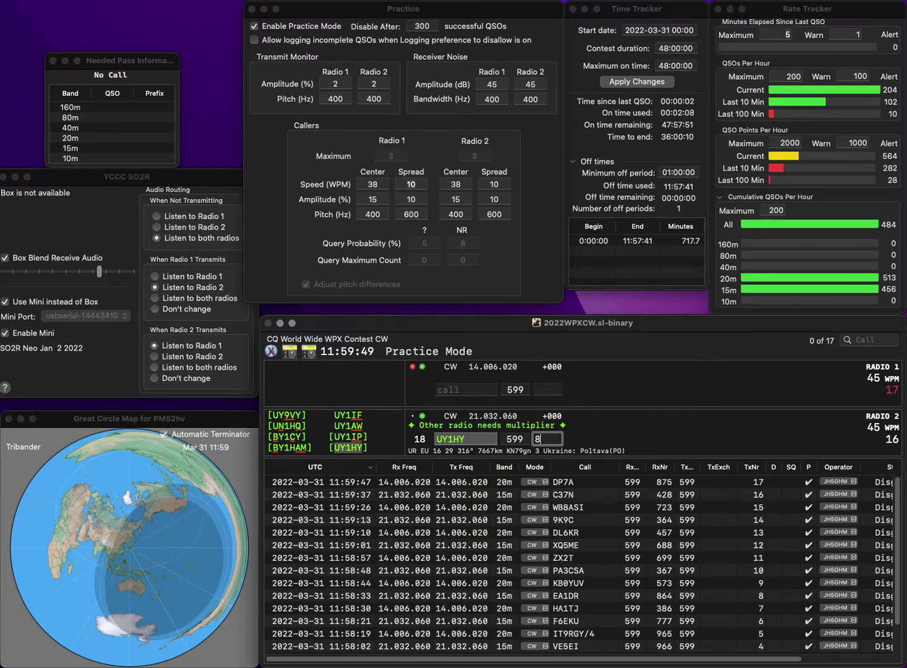
type("54")
key("Return")
Step: Enter callsign K2ATZ on Radio 1 and IZ8WDH on Radio 2, sending the exchange to each station
type("K2A")
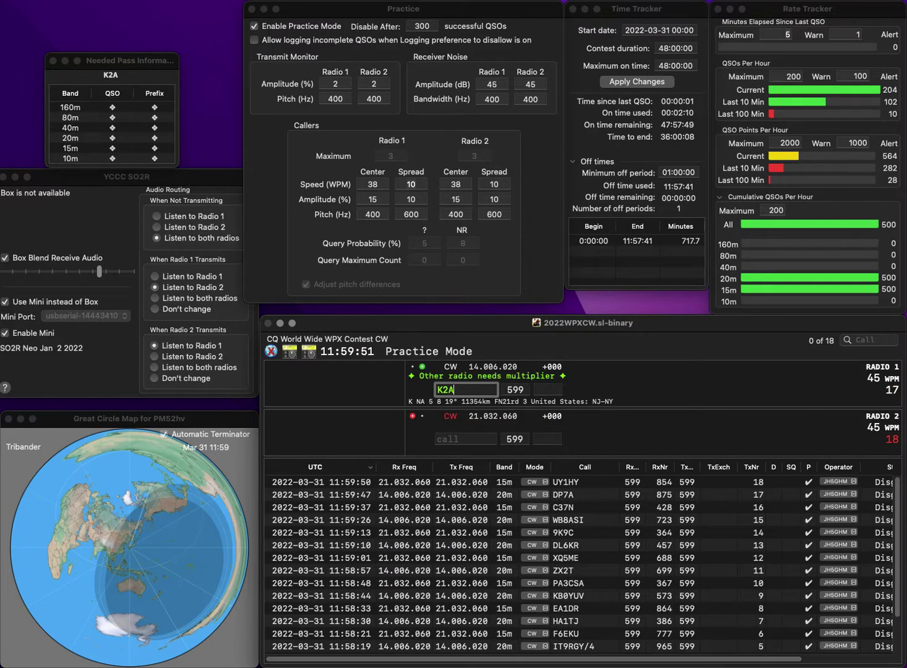
type("TZ")
key("Return")
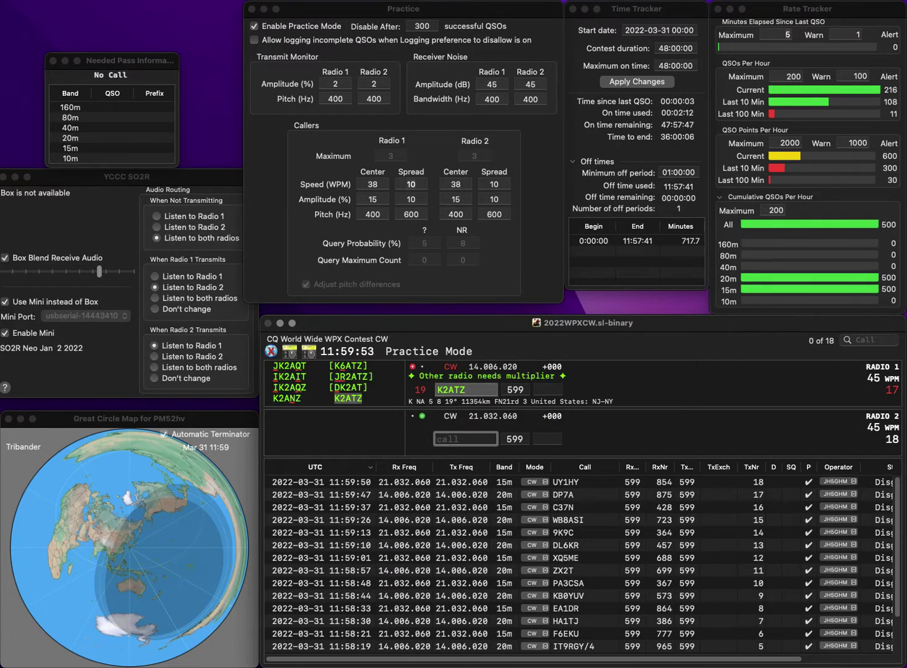
type("IZ8WDH")
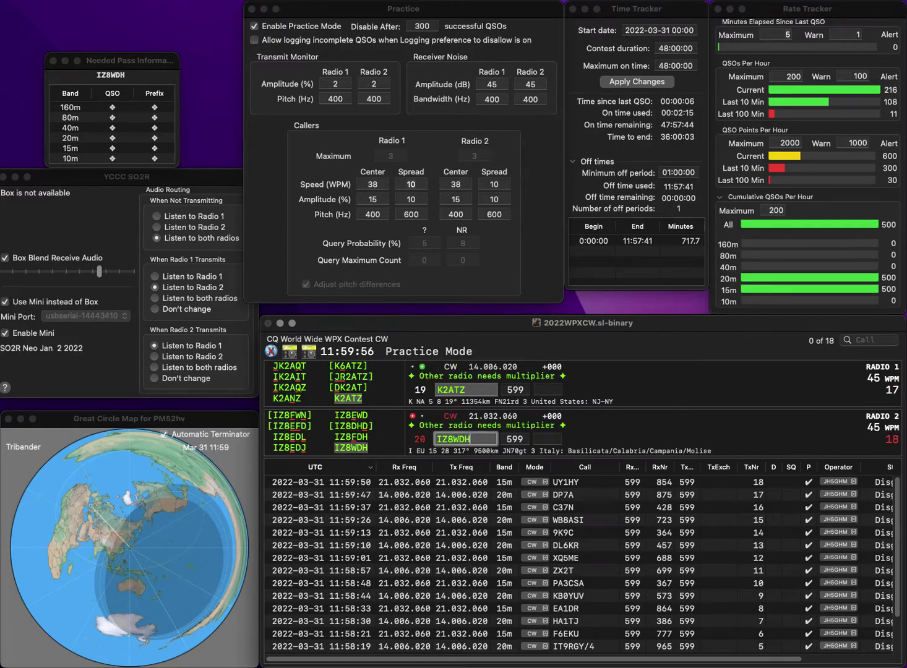
key("Return")
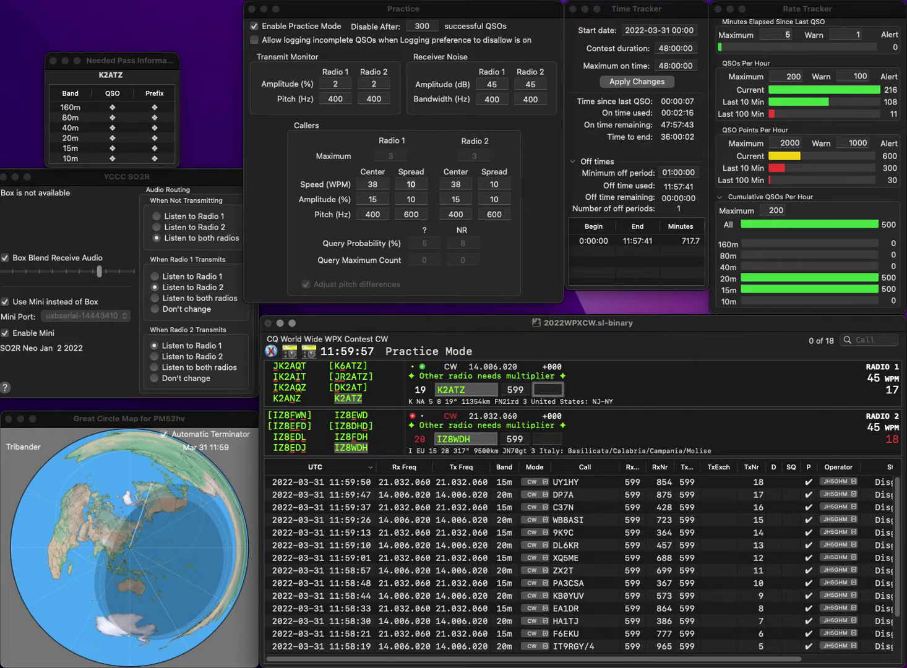
type("346")
key("Return")
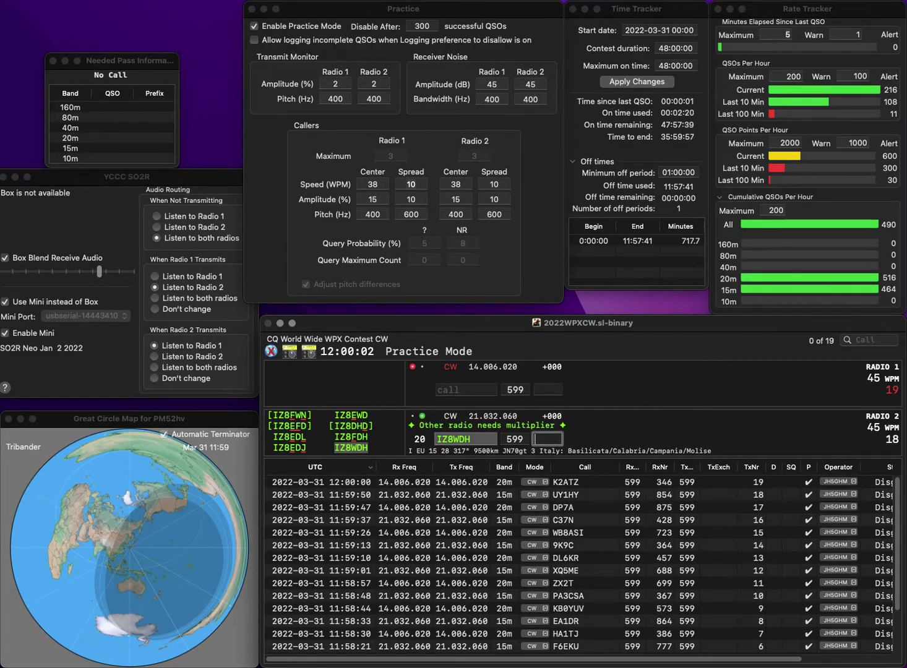
type("146")
key("Return")
type("RU3XY")
key("Return")
type("H3")
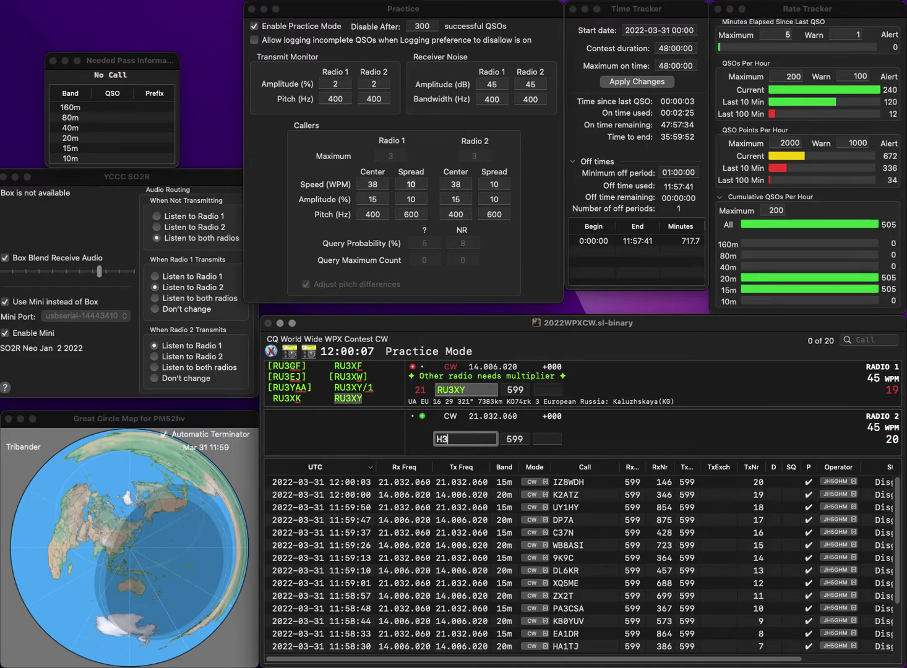
type("TVUBH4TVU")
key("Right")
key("Delete")
type("4")
key("Return")
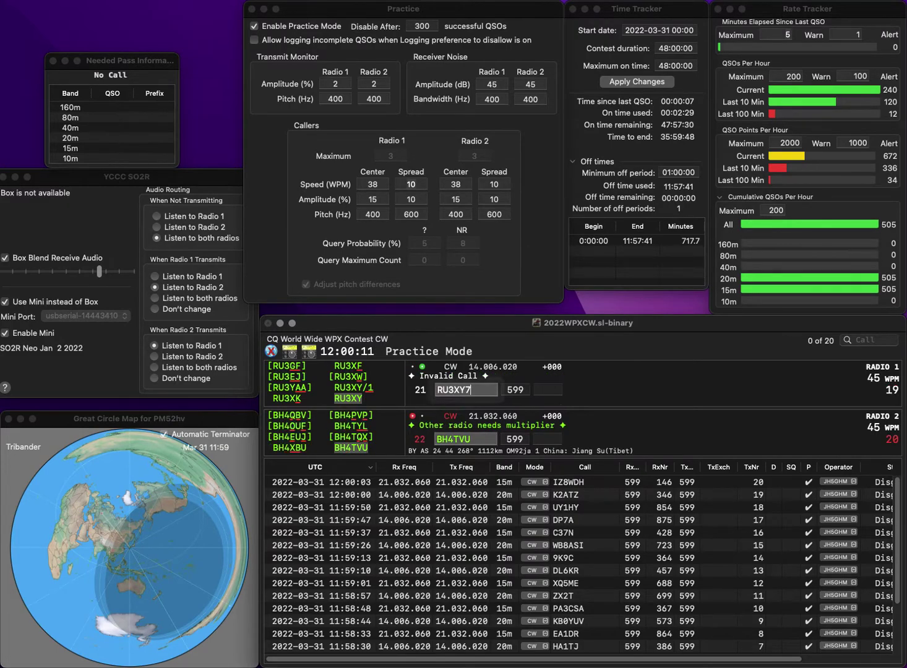
type("771")
key("Return")
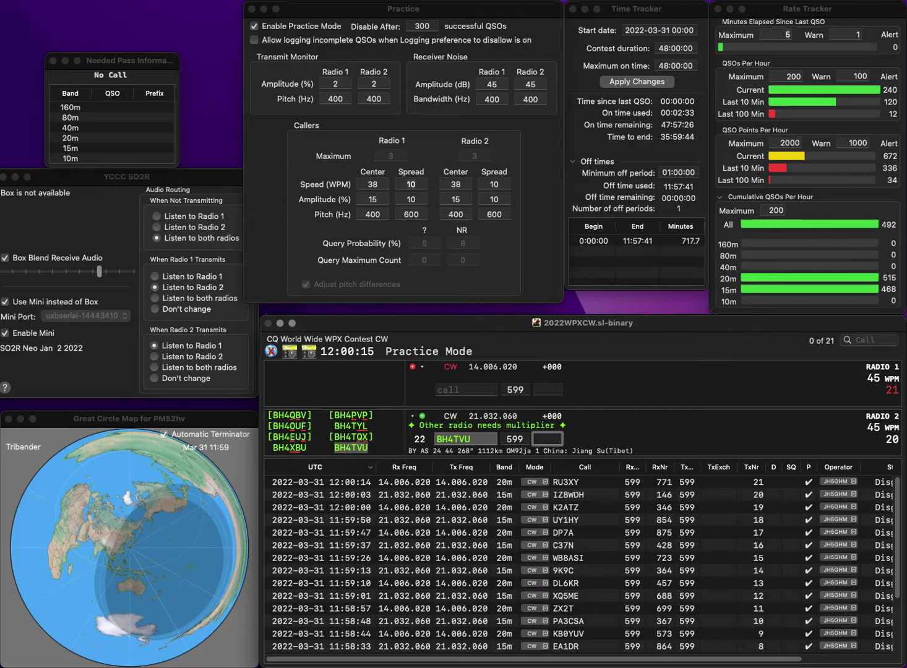
type("120")
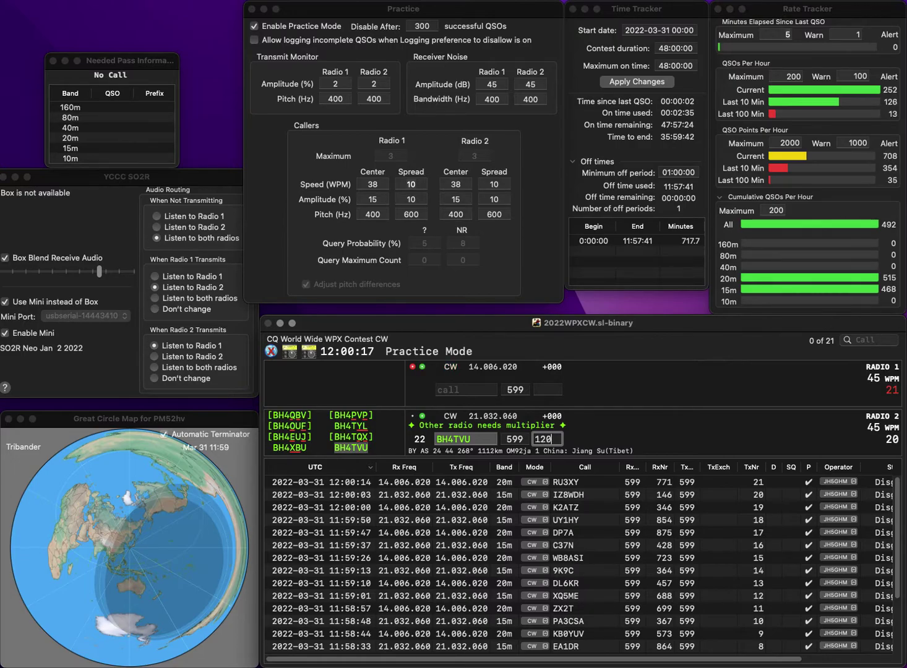
key("Return")
Step: Enter callsign KF6ZXO on Radio 1 and send the exchange to that station
type("F6ZXO")
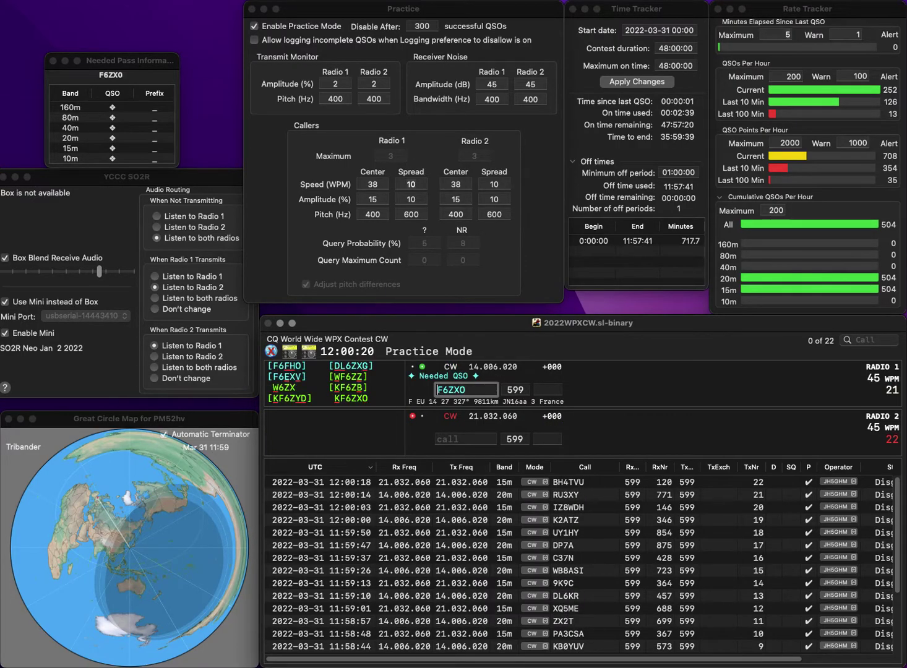
key("Home")
type("K")
key("Return")
type("S")
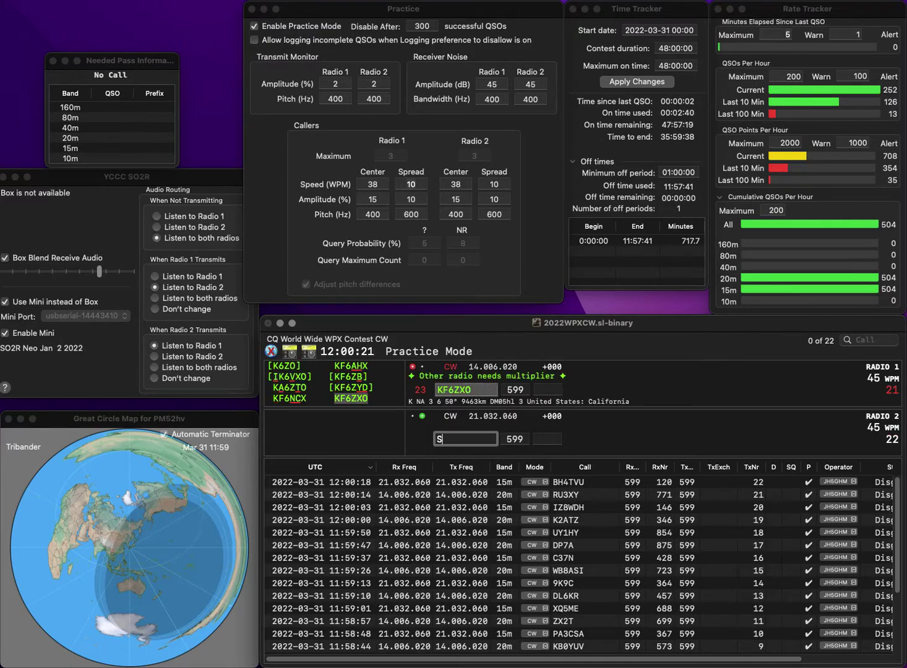
type("Z3")
key("BackSpace")
type("1KT")
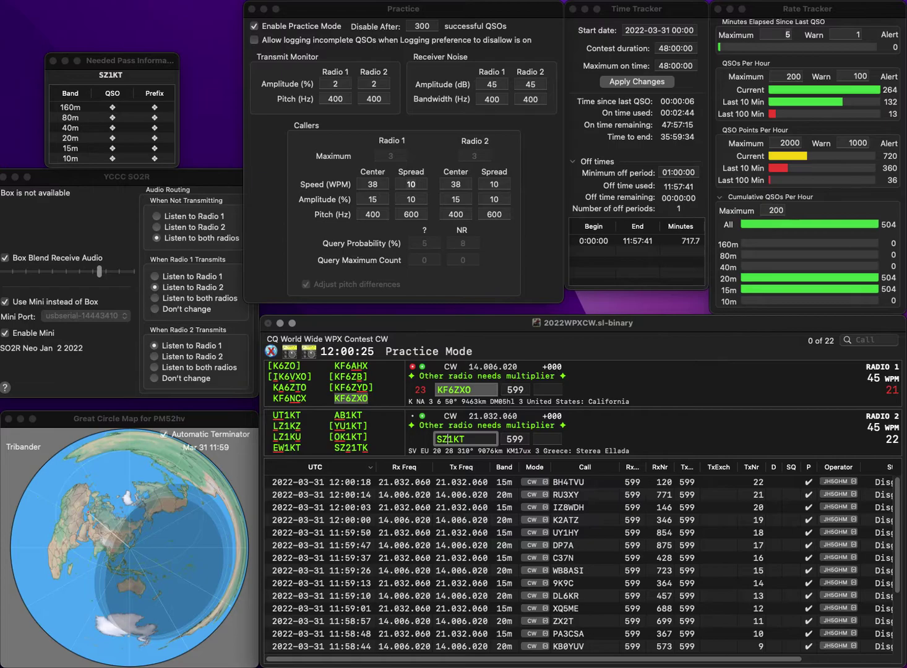
type("2")
key("BackSpace")
key("BackSpace")
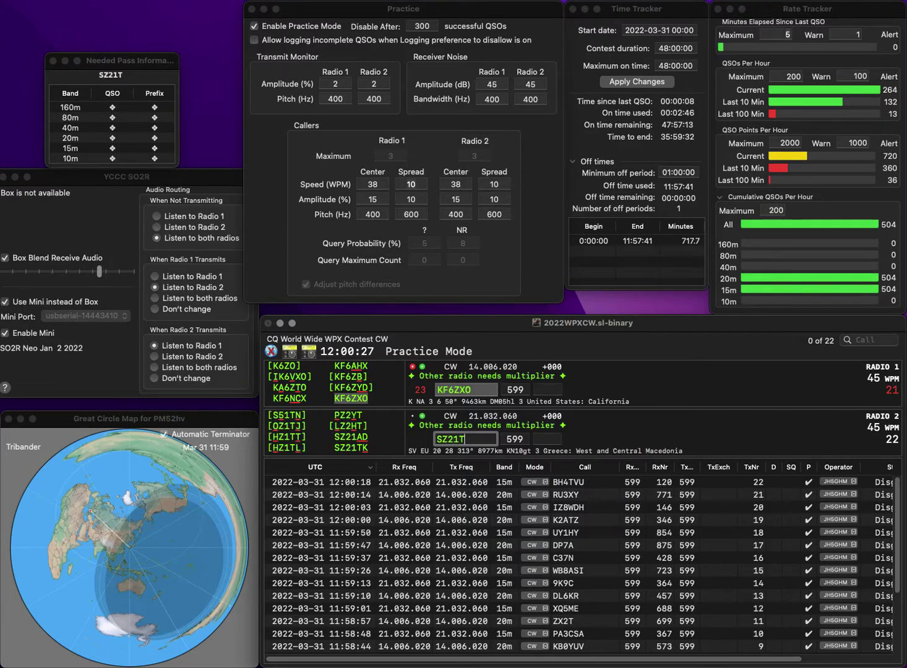
type("TK")
key("Return")
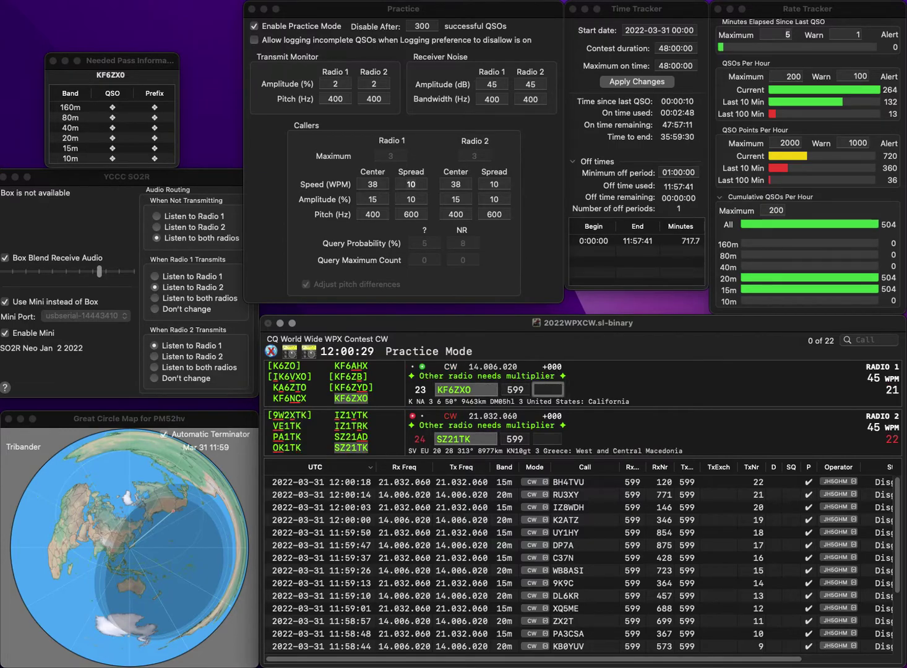
type("489")
key("Return")
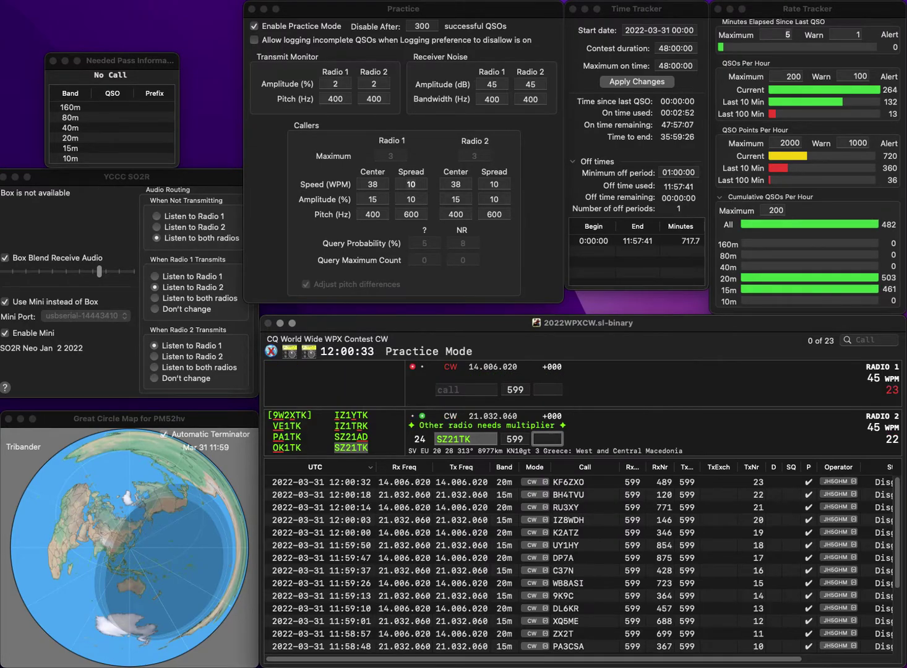
type("98")
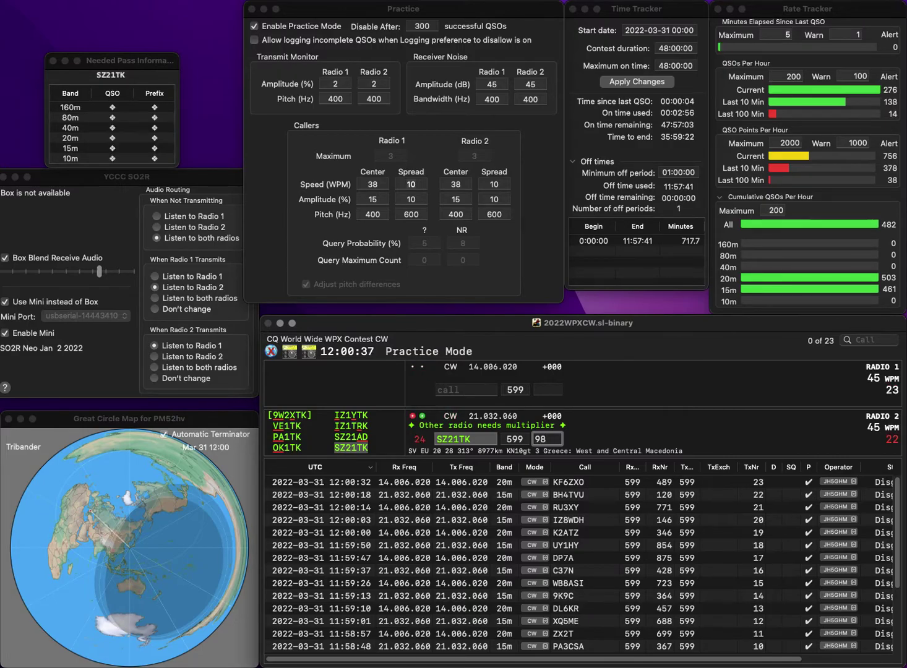
type("4")
key("Return")
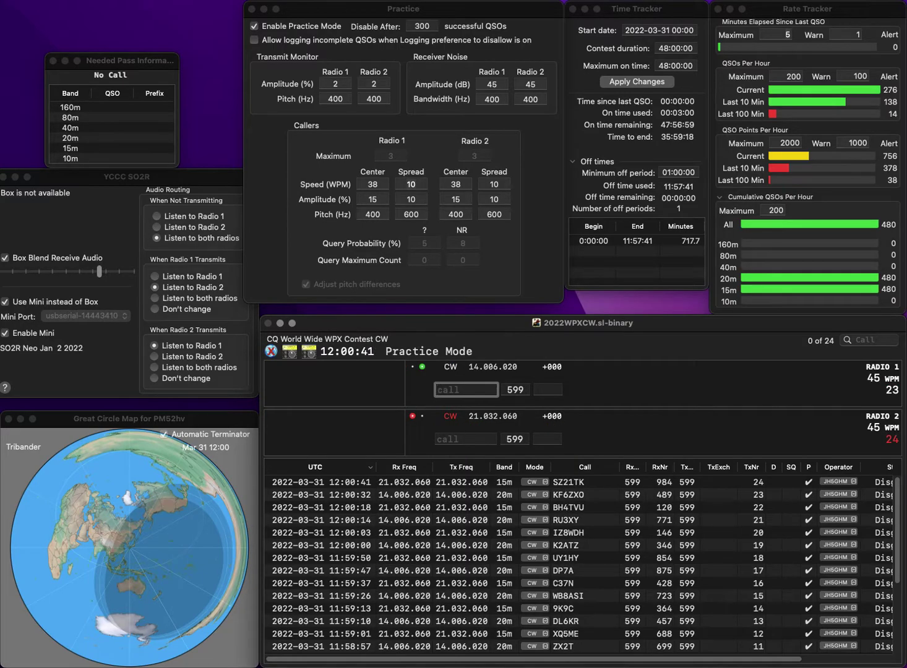
type("KT7TT")
key("Return")
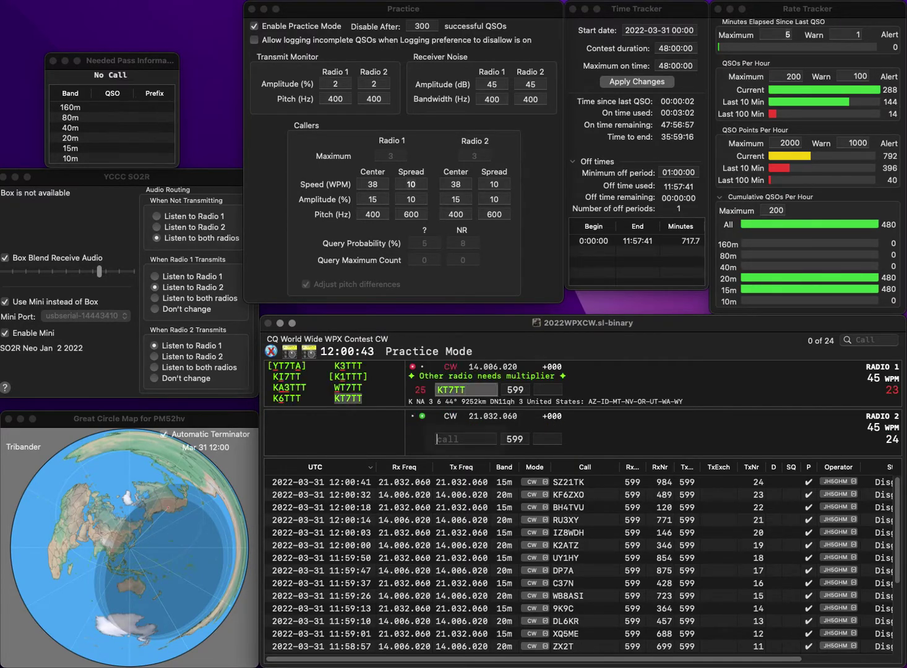
type("M3")
key("Return")
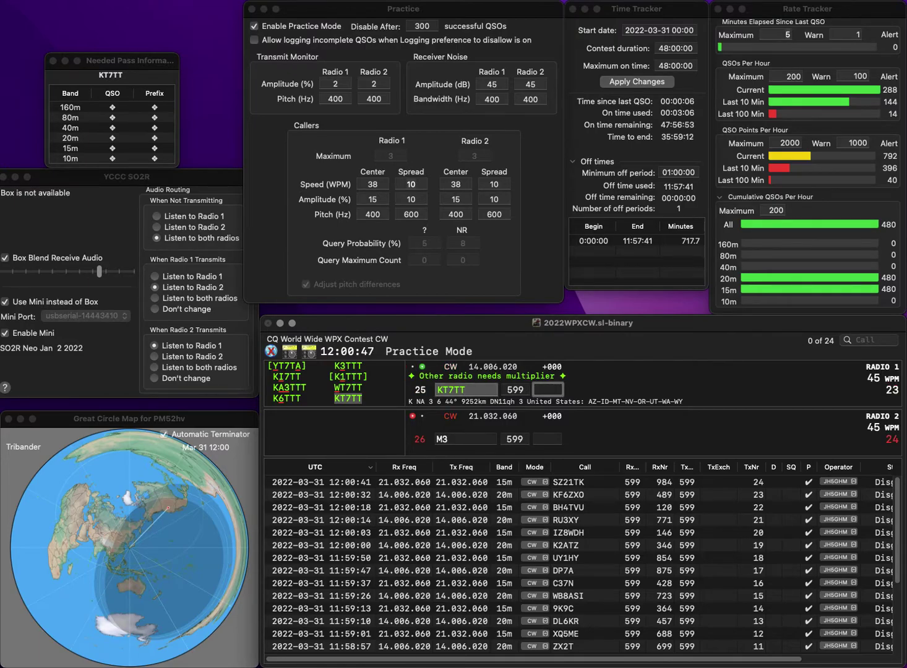
Step: Log the KT7TT contact on Radio 1 with received number 635
type("63")
key("Return")
type("3E")
key("Left")
key("Left")
key("Left")
key("BackSpace")
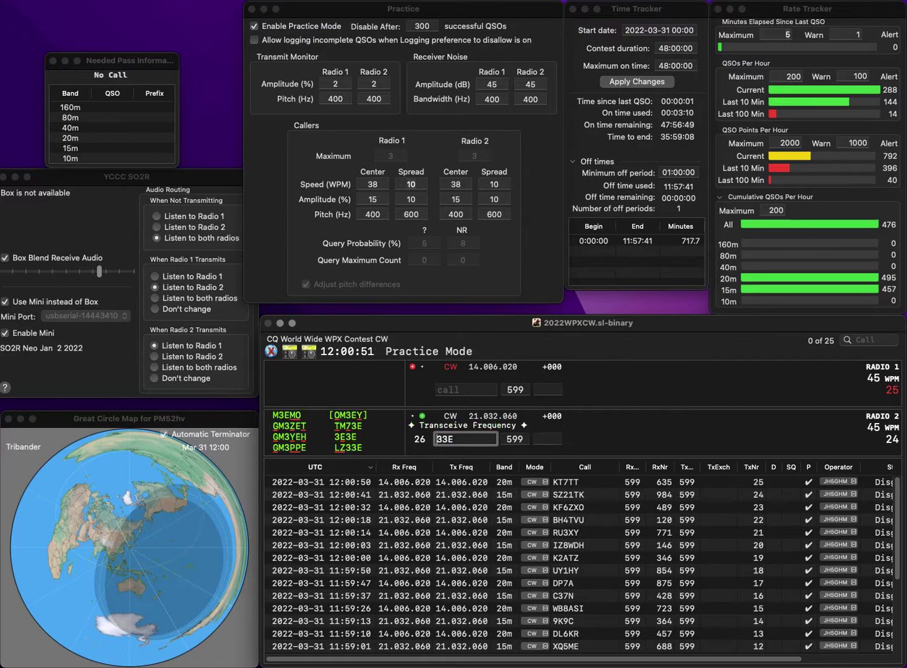
key("Delete")
type("WR")
key("Return")
type("WY6N")
key("Return")
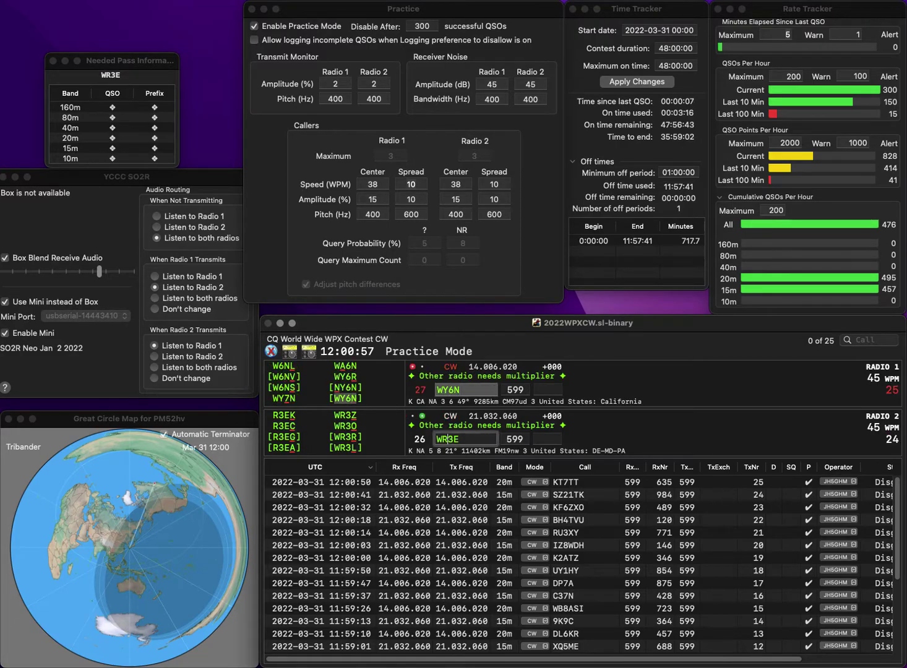
Step: Correct the callsign on Radio 2 to RA3E and resend the exchange
key("BackSpace")
key("BackSpace")
type("RA")
key("Return")
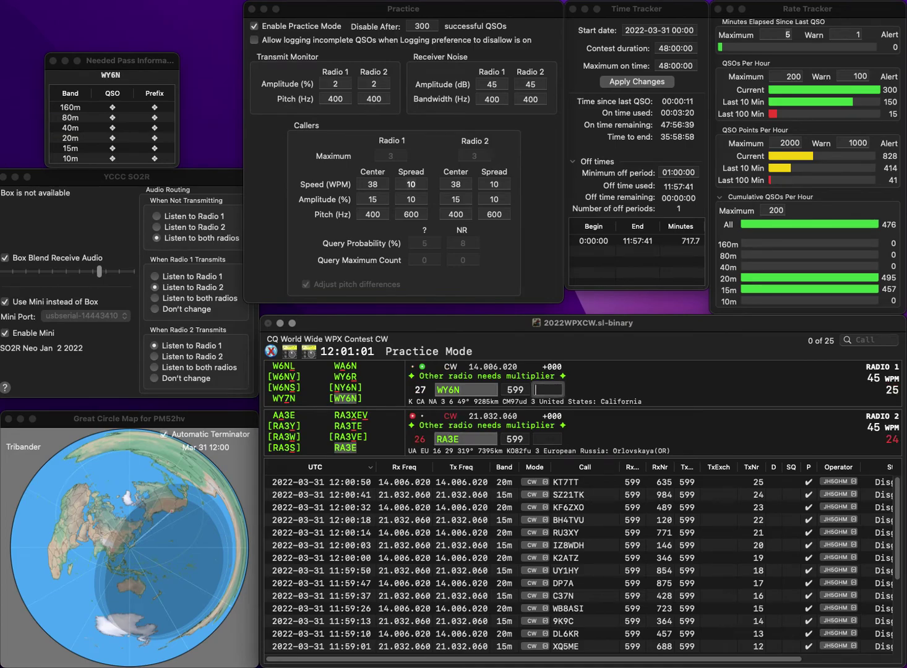
Step: Log WY6N on Radio 1 with received number 595 and RA3E on Radio 2 with received number 91
type("595")
key("Return")
type("91")
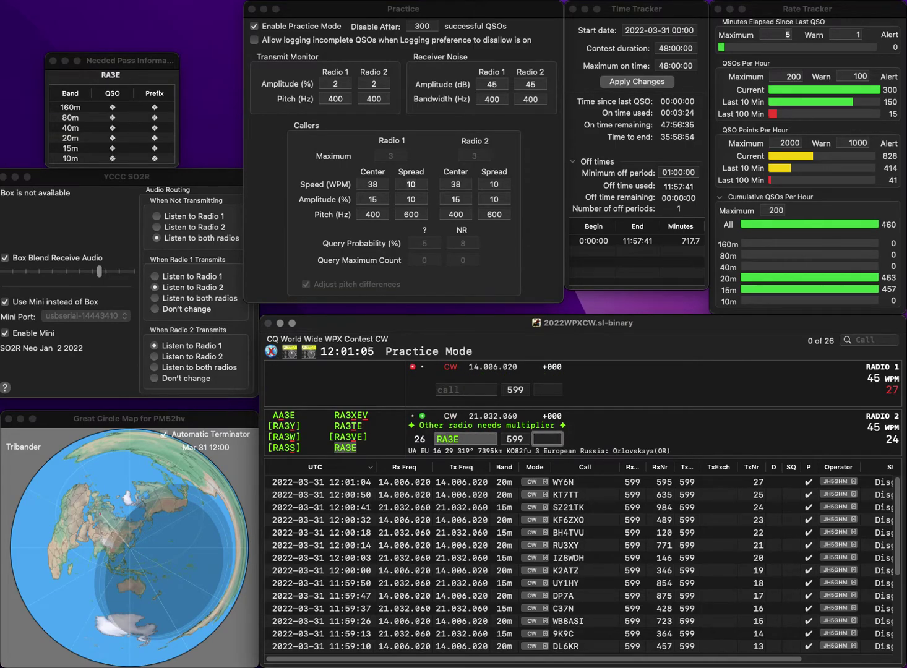
key("Return")
type("E")
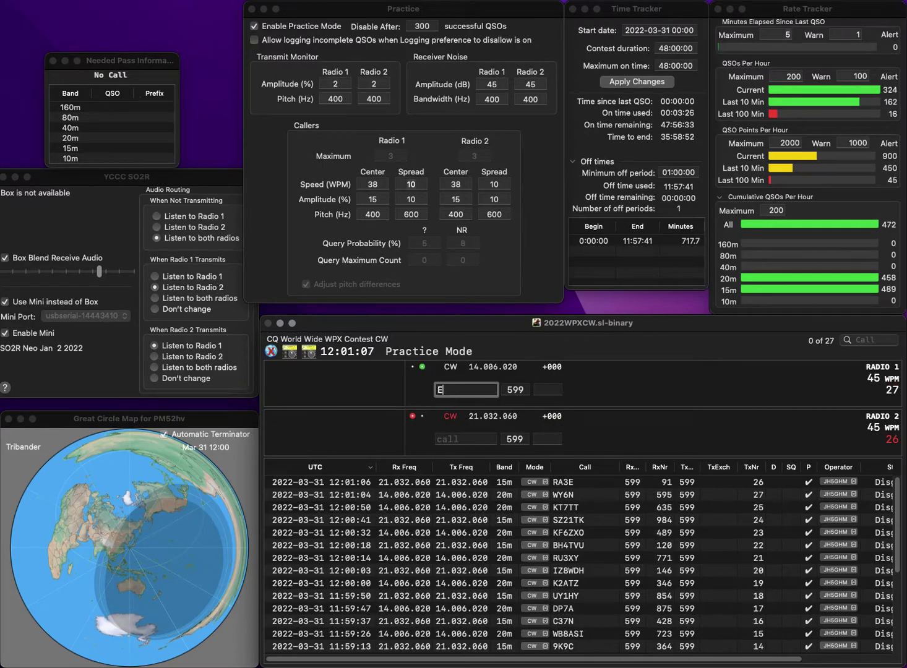
type("W800")
key("Return")
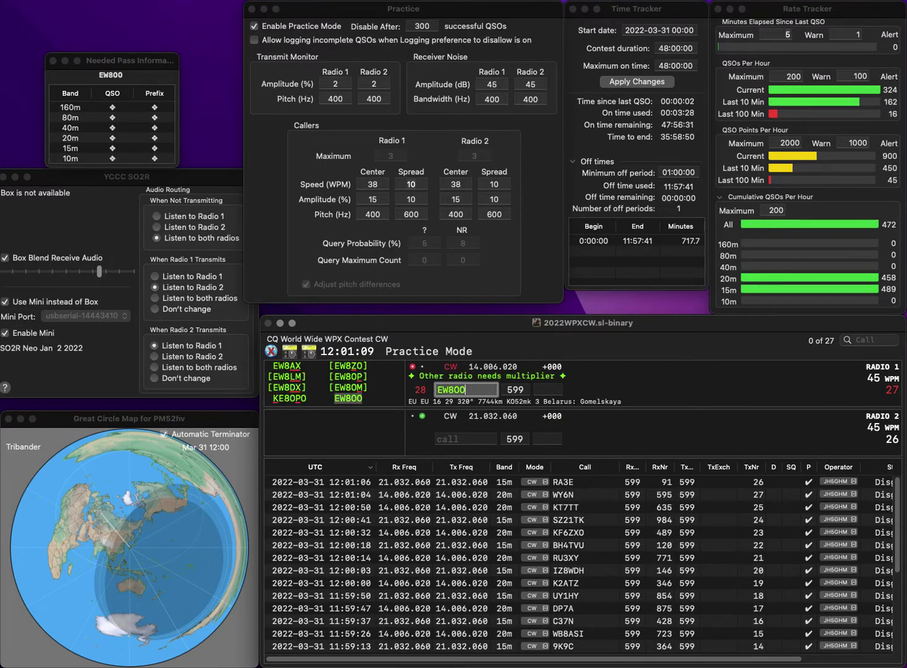
type("G3TKF")
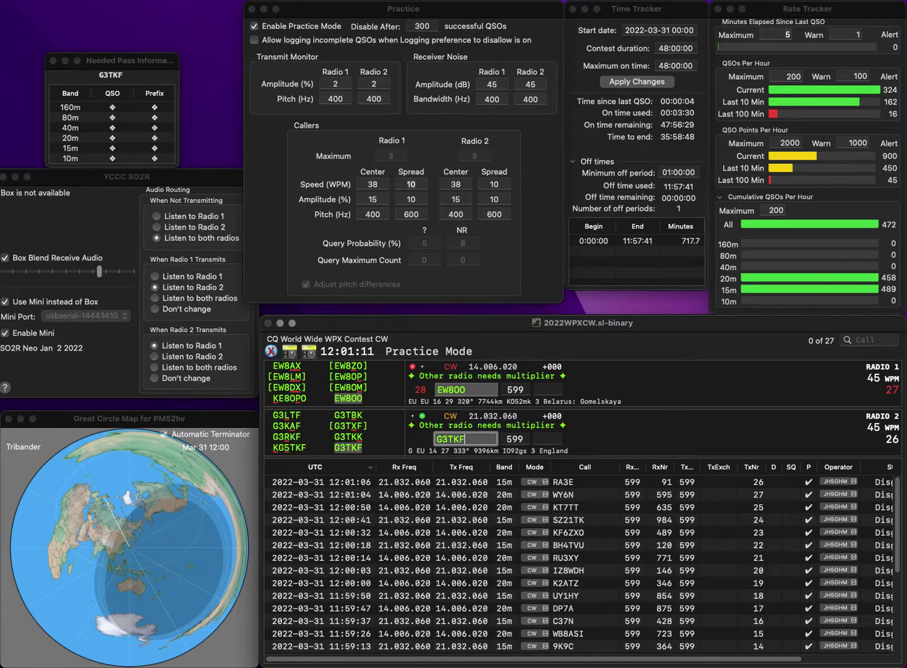
key("Return")
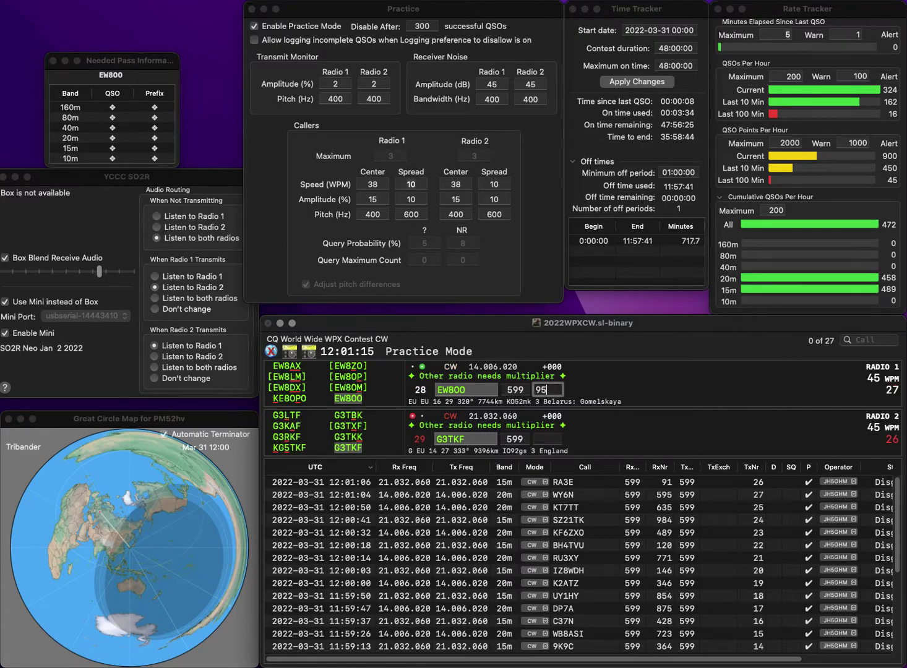
key("Return")
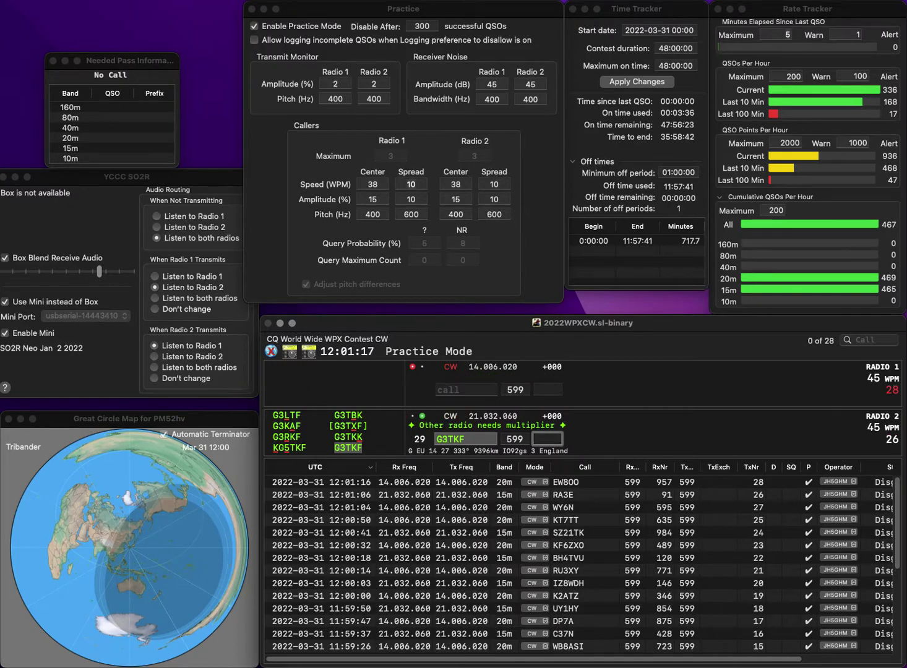
type("163")
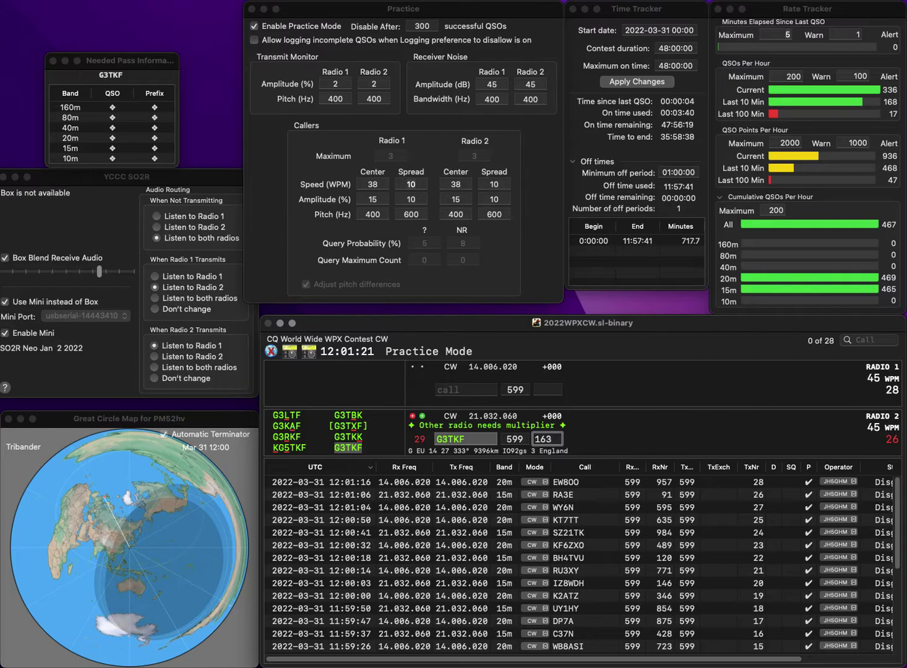
key("Return")
type("VE")
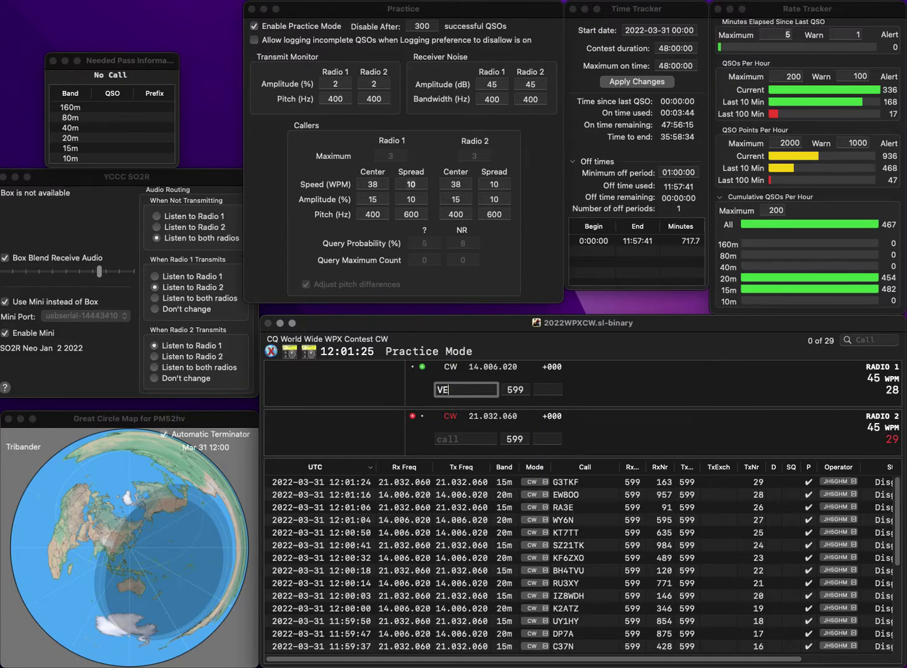
type("3XN")
key("Return")
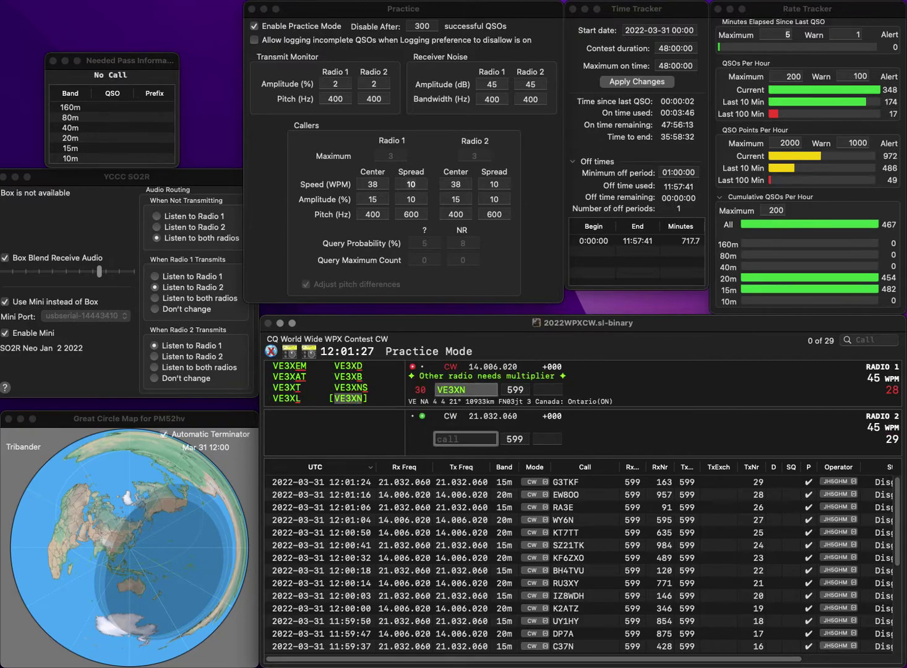
type("JH7MJX")
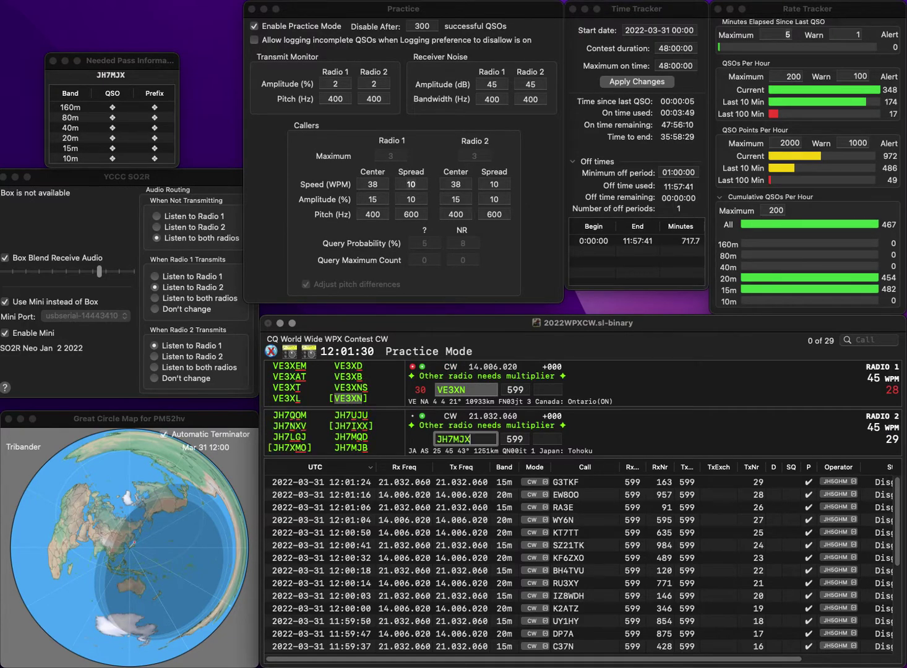
key("BackSpace")
type("B")
key("Return")
Step: Log VE3XN on Radio 1 with received number 8 and JH7MJB on Radio 2 with received number 396
key("Down")
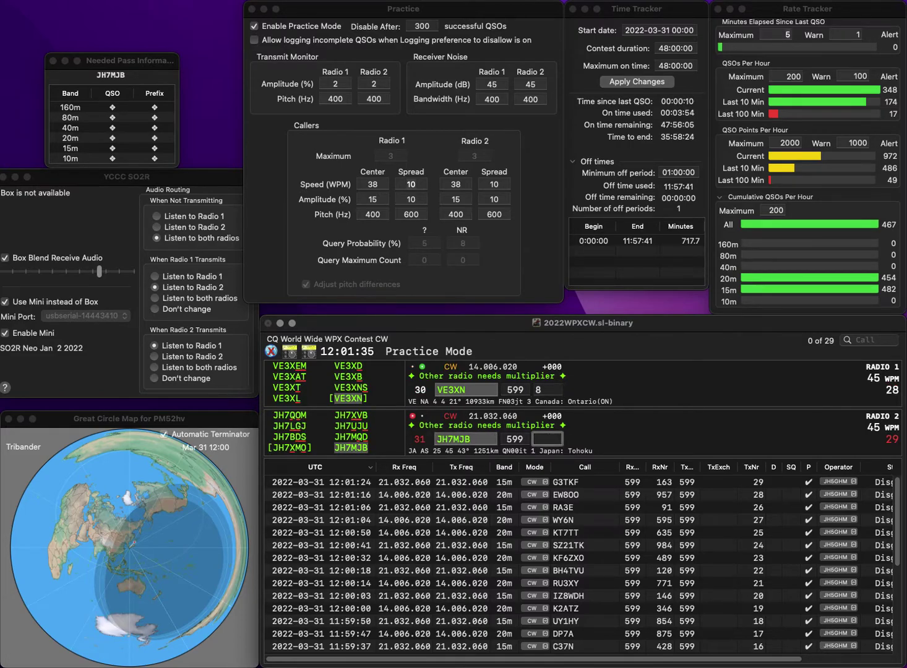
type("3")
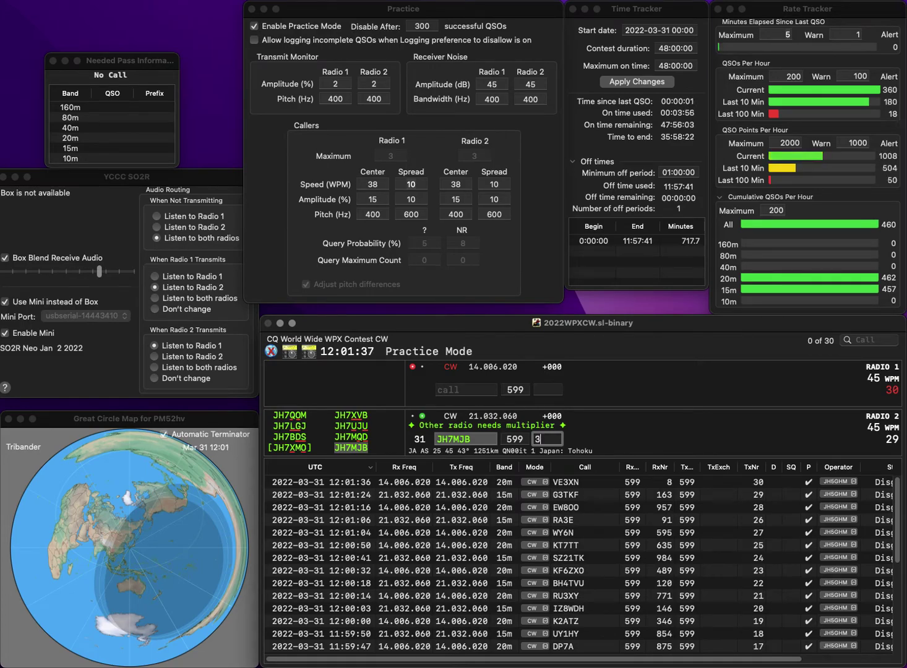
type("96")
key("Return")
Step: Enter ER1BF on Radio 1 and WW4DM on Radio 2, sending the exchange to each station
type("ER1BF")
key("Return")
type("WW")
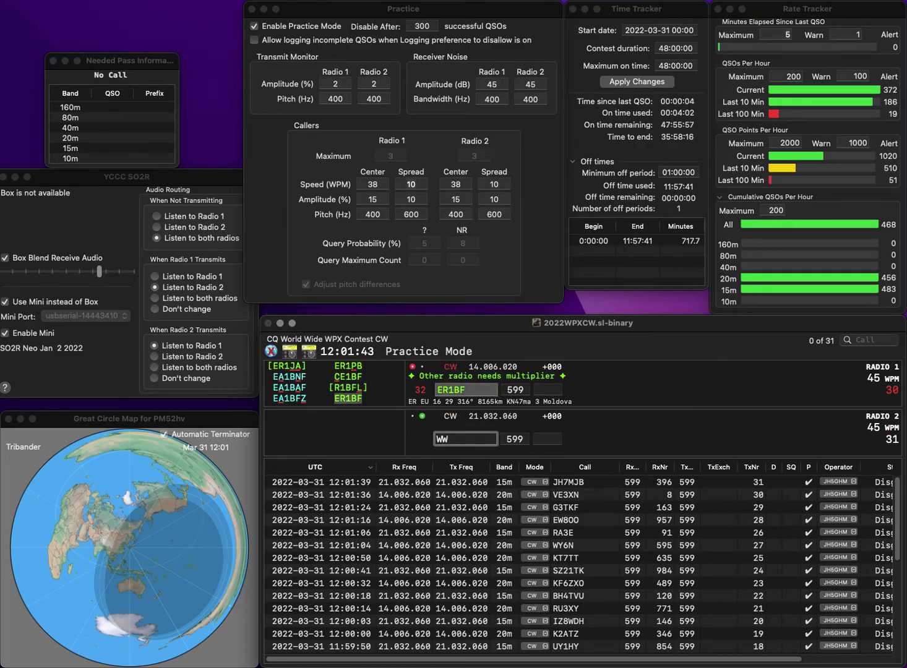
type("DM")
type("4")
key("Return")
type("187")
key("Return")
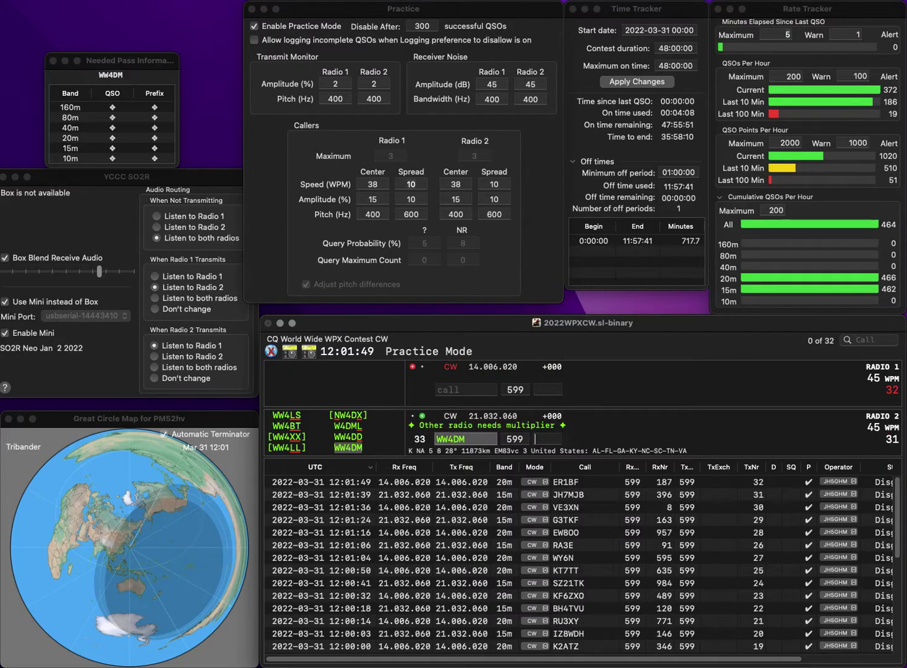
type("73")
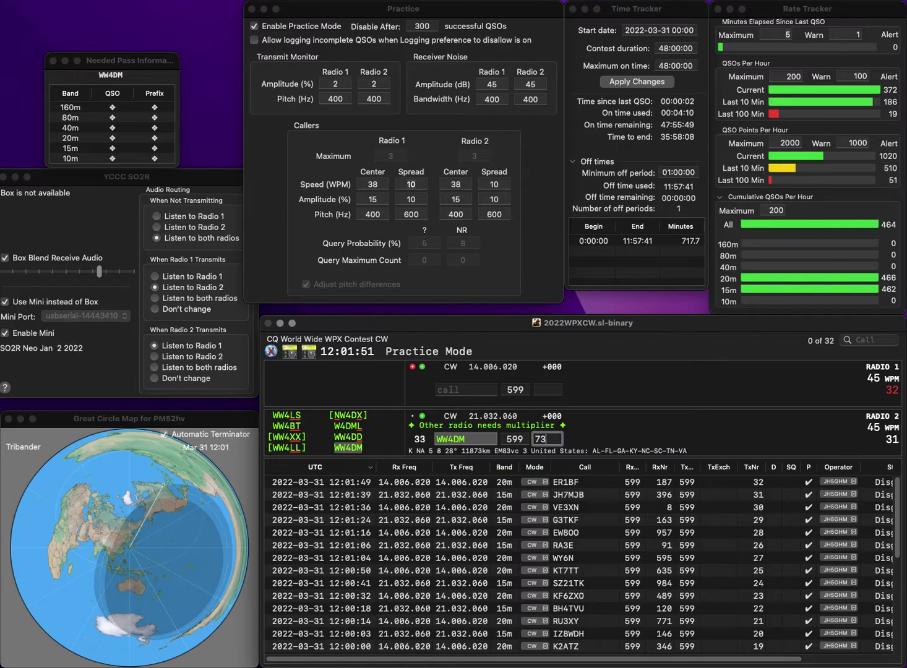
type("8")
key("Return")
Step: Enter the partial callsign NH on Radio 1 and send it to the caller
type("JT")
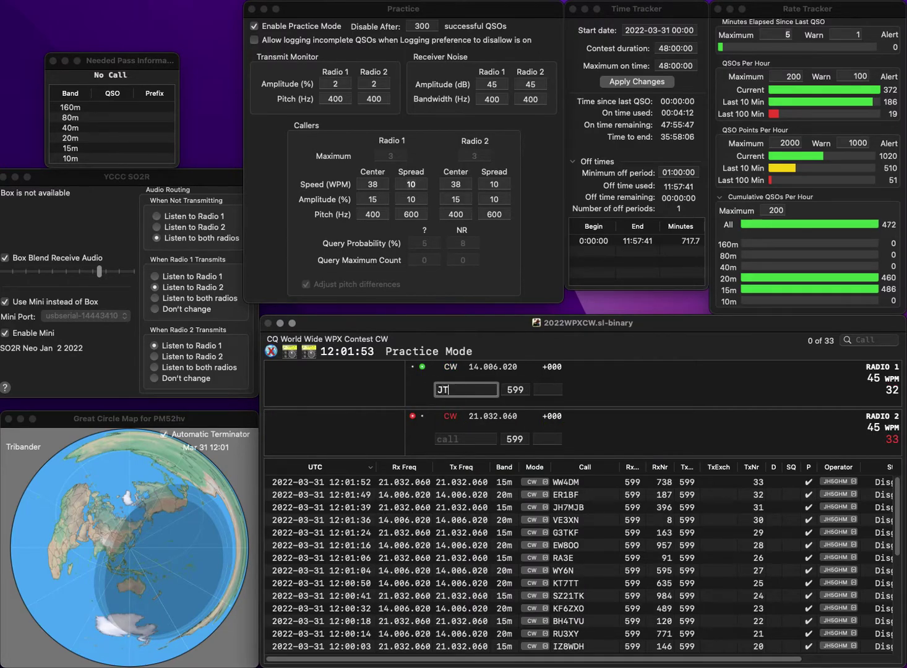
key("Escape")
key("Return")
type("KB9TVR")
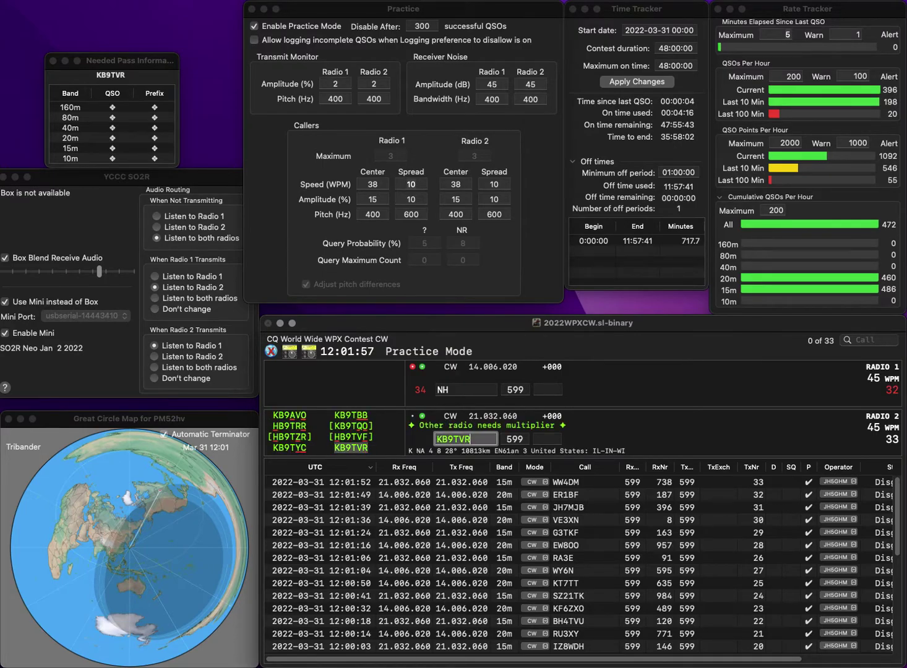
key("Return")
type("IK6J")
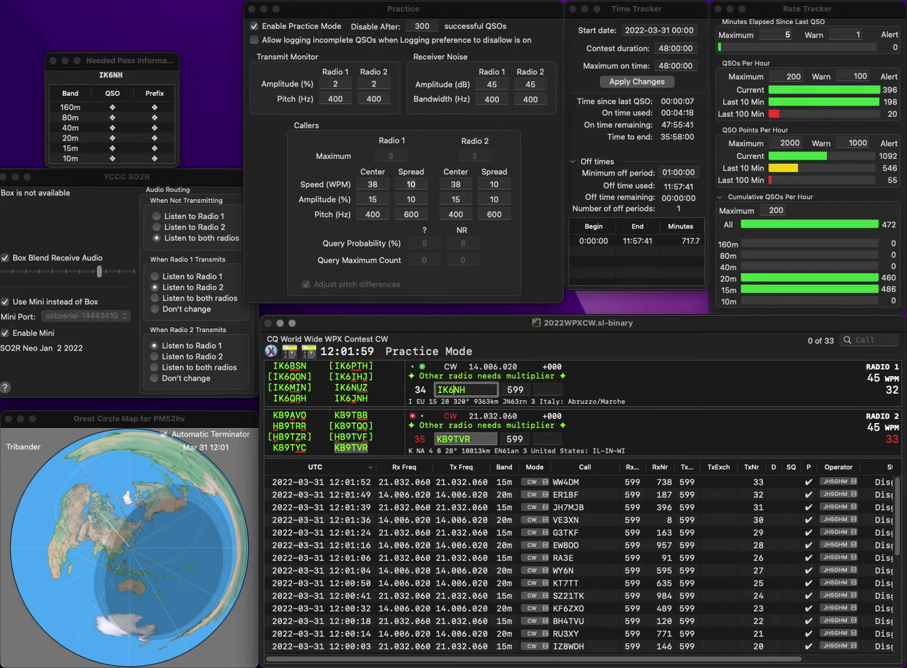
key("Return")
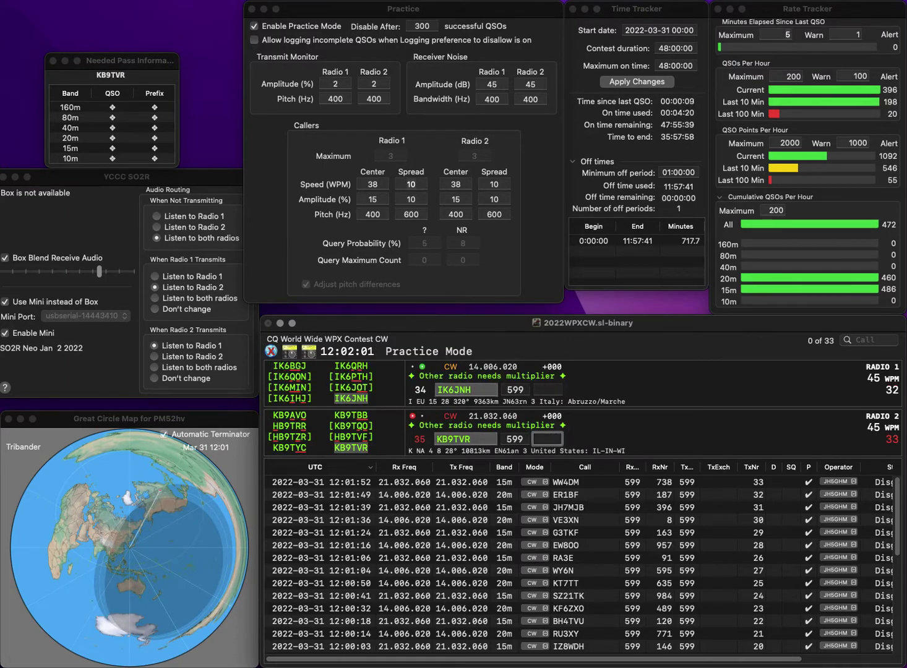
Step: Log KB9TVR on Radio 2 with received number 627 and IK6JNH on Radio 1 with received number 717
type("627")
key("Return")
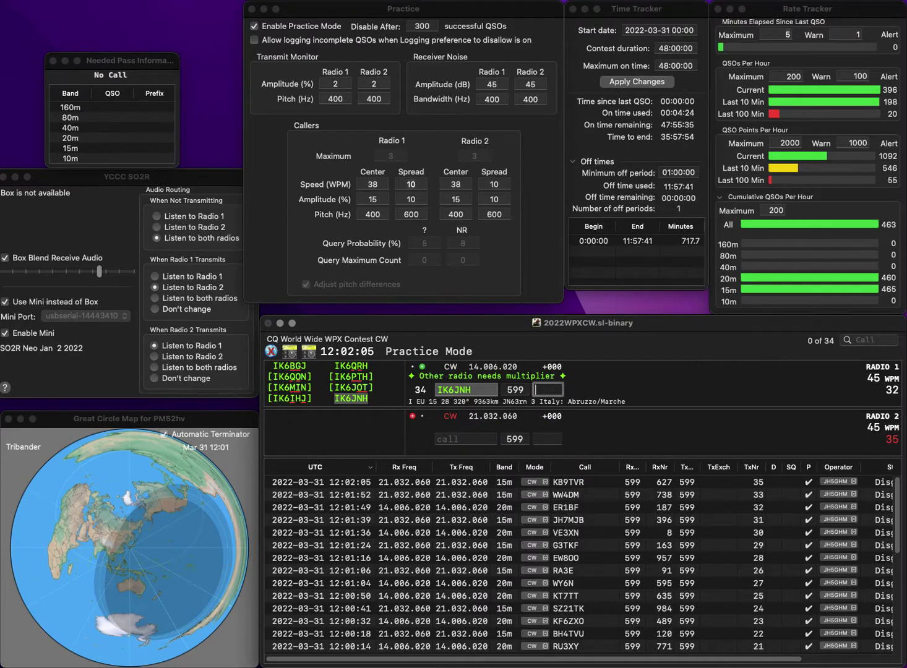
type("7")
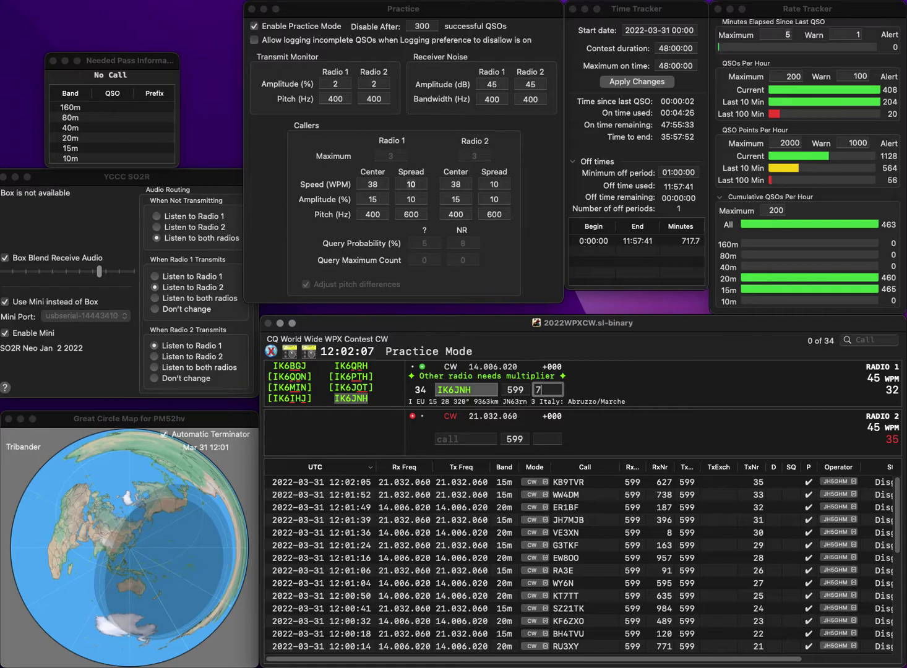
key("Return")
Step: Enter K7AR on Radio 2 and TA2L on Radio 1, sending the exchange to each station
type("WAR")
key("BackSpace")
type("K7AR")
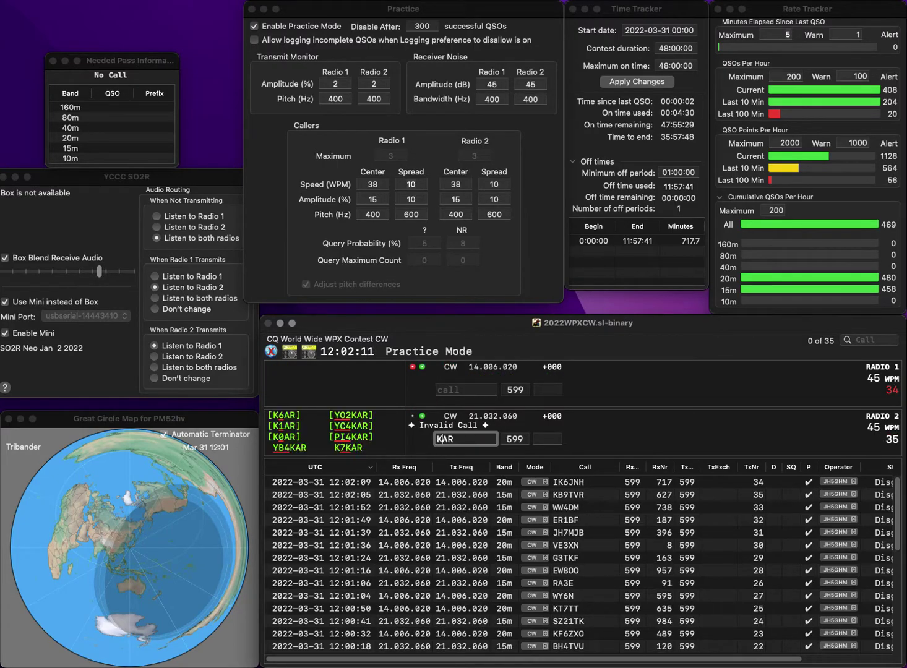
key("Return")
type("TA2L")
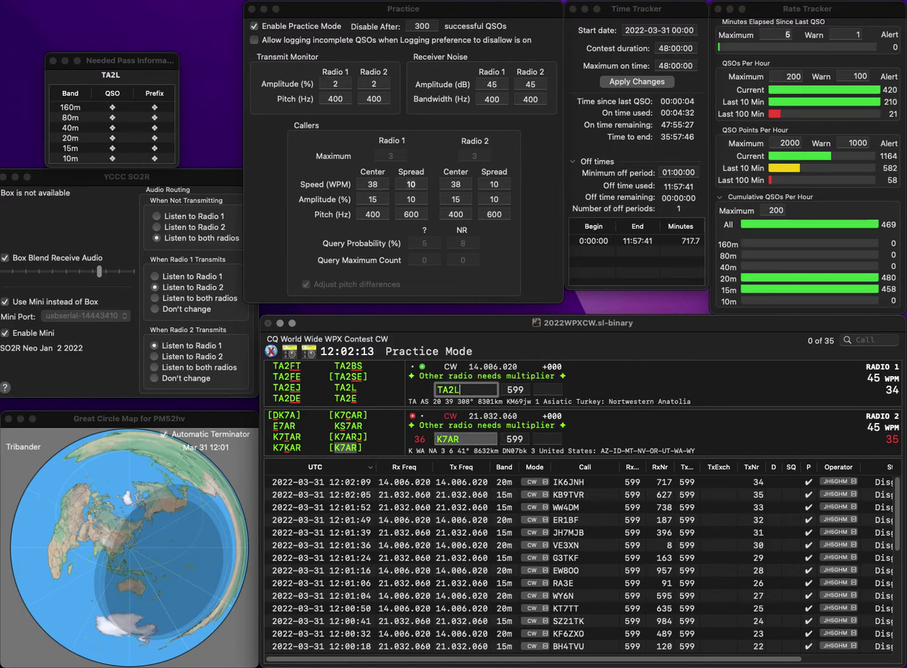
key("Return")
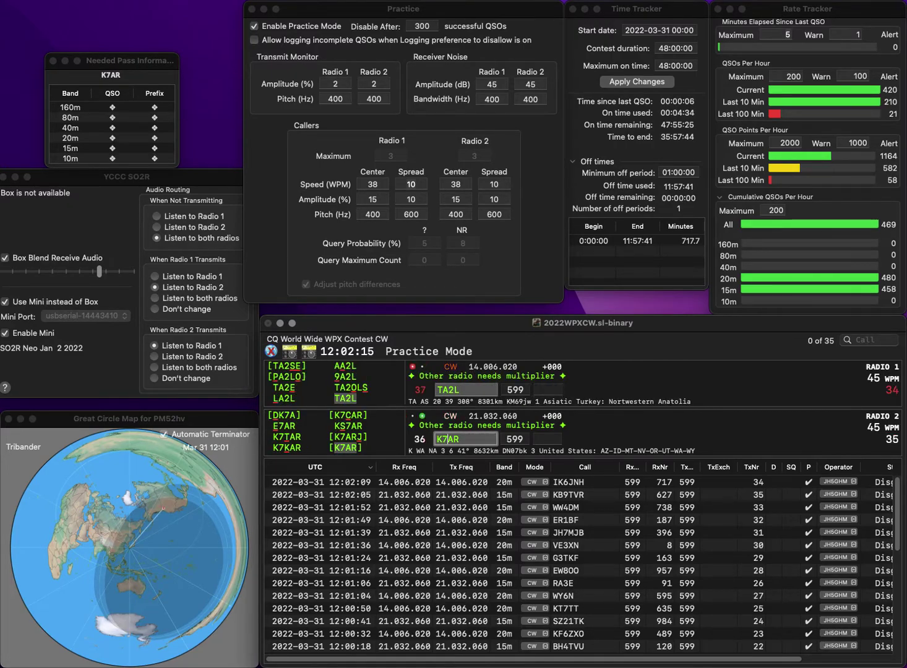
key("Left")
type("S")
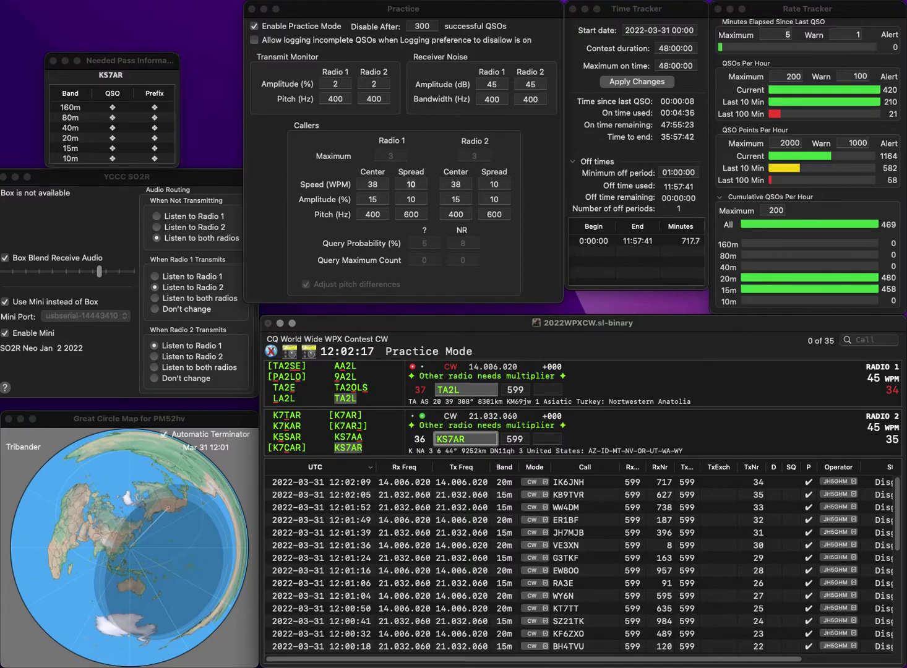
key("Return")
key("Tab")
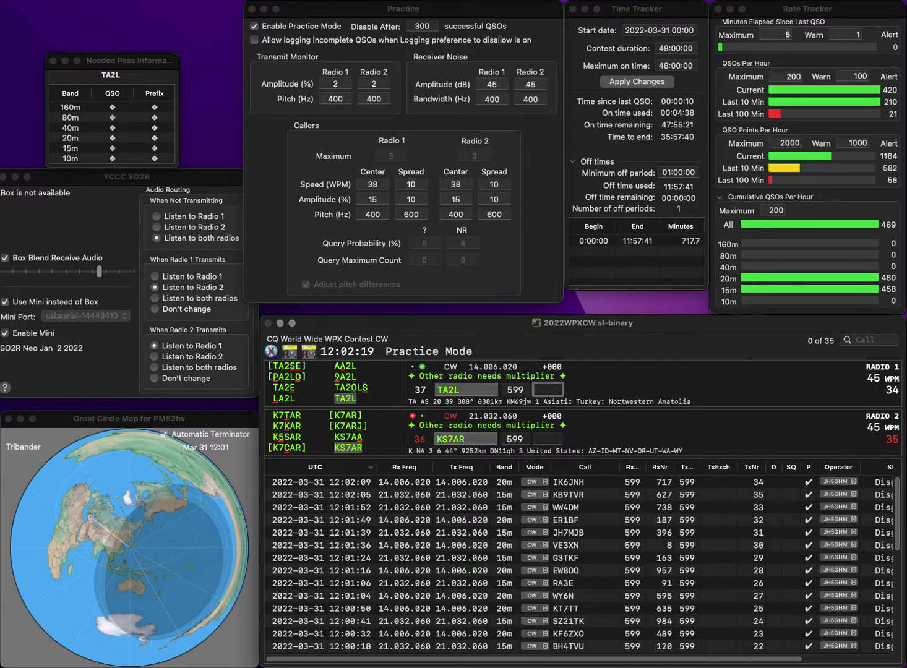
type("9")
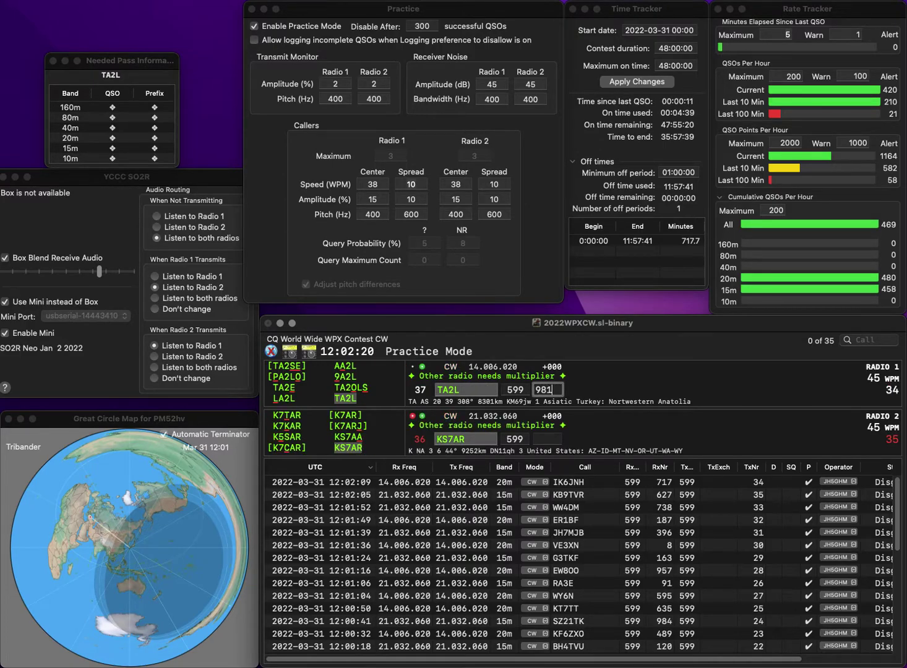
type("81")
key("Return")
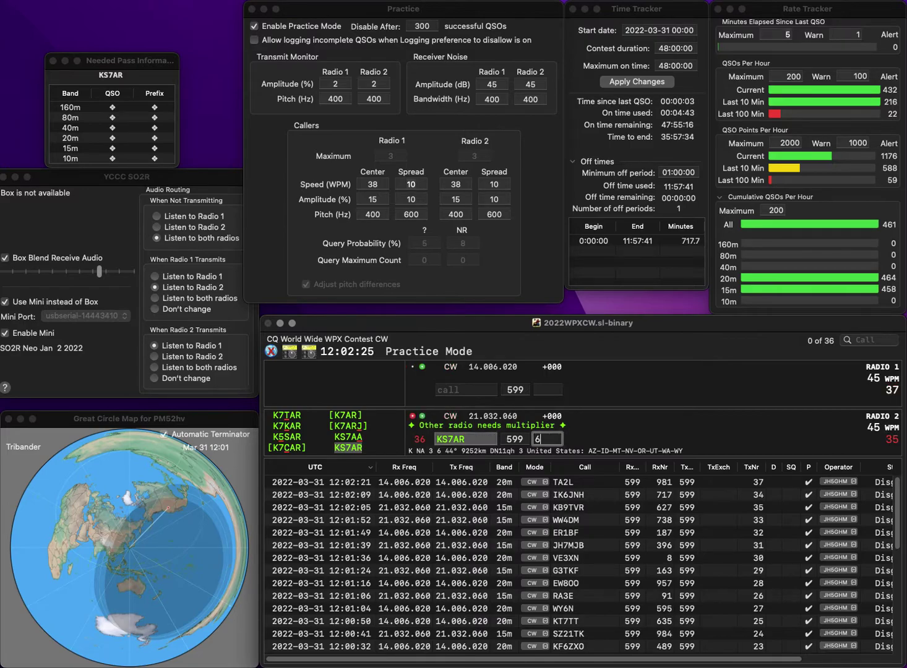
type("63")
key("Return")
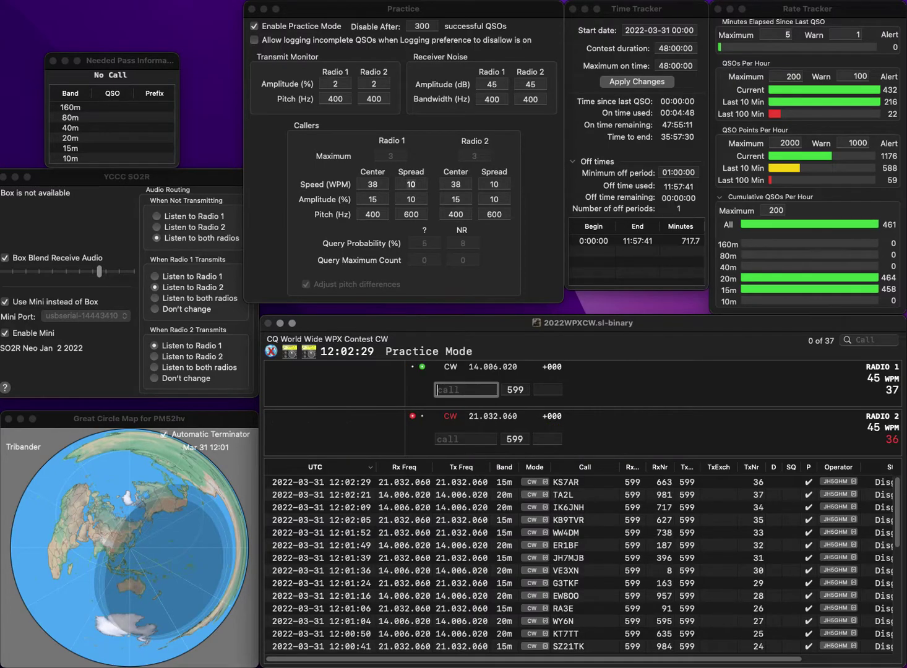
type("K7WXB")
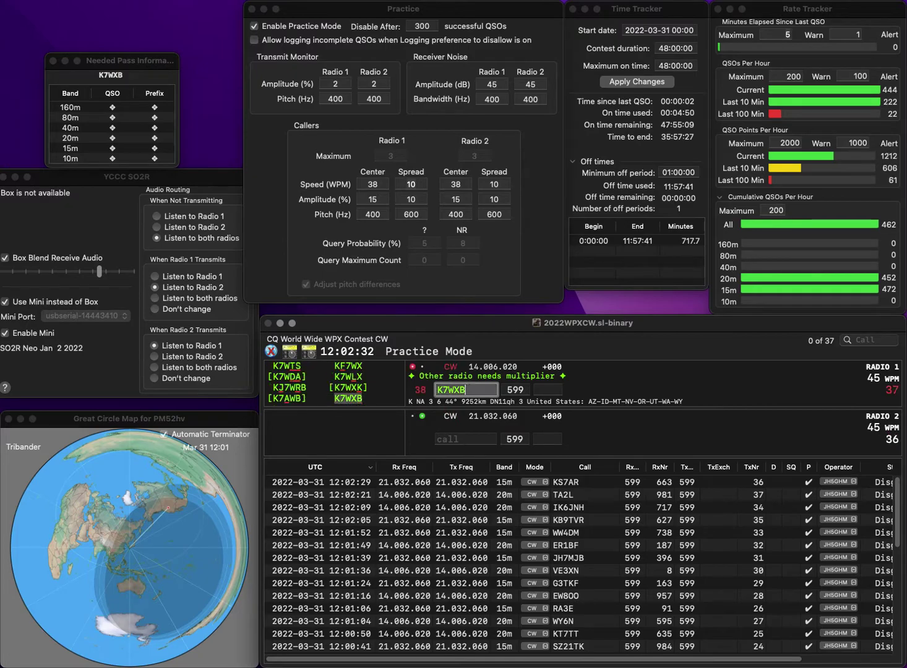
key("Return")
type("AJ6CL")
key("Return")
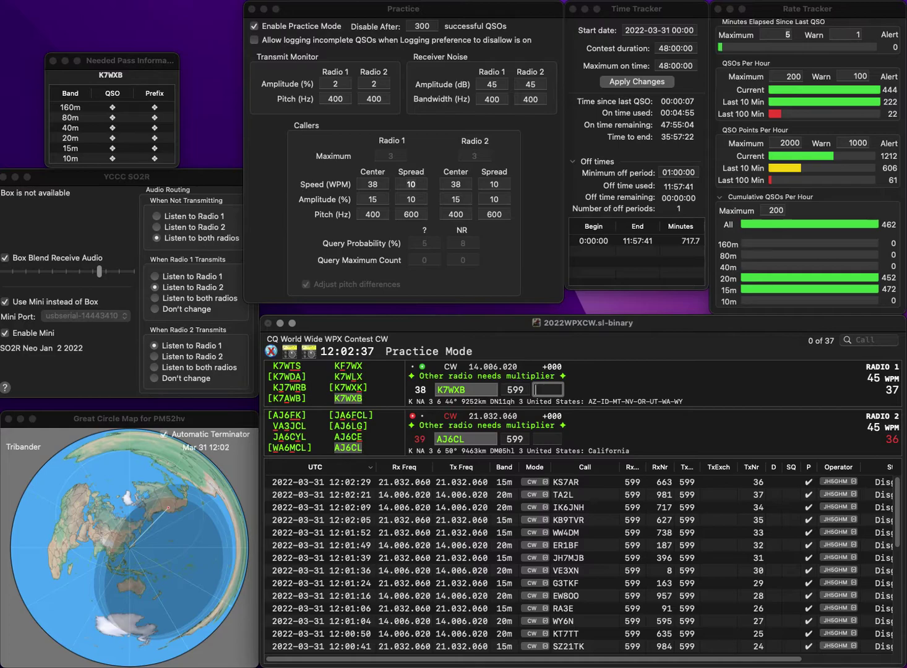
Step: Log K7WXB on Radio 1 with received number 584 and AJ6CL on Radio 2 with received number 214
type("584")
key("Return")
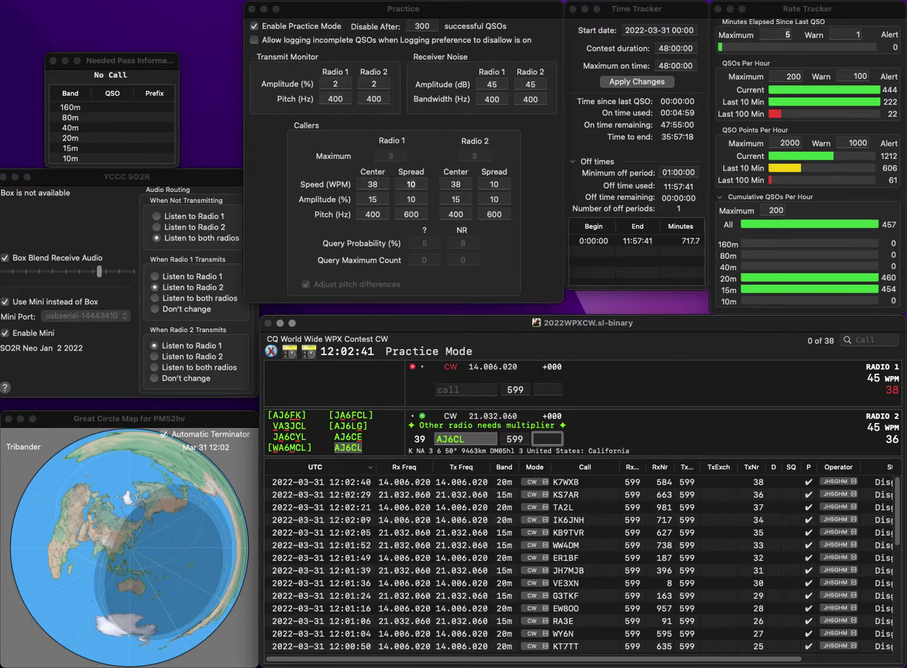
type("214")
key("Return")
Step: Enter JG1GOY/3 on Radio 1 and YC7OCS on Radio 2, sending the exchange to each station
type("JG1G")
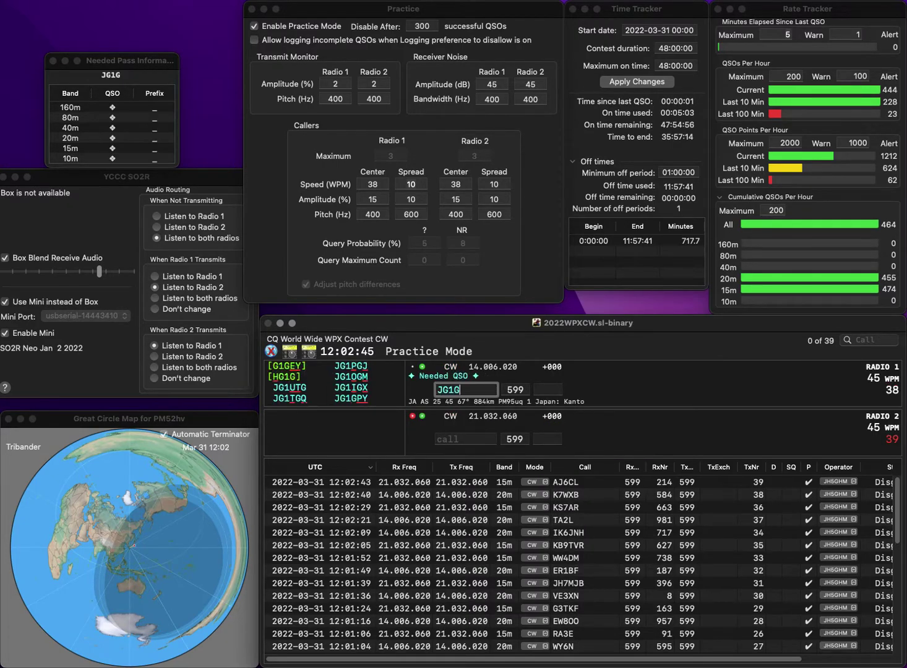
type("OY/3")
key("Return")
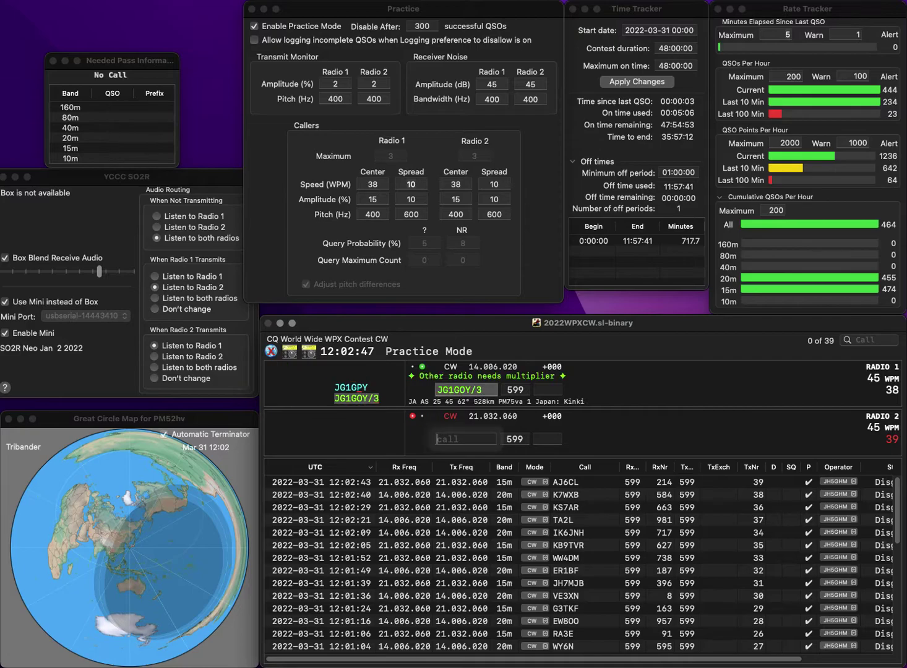
type("C7OCS")
key("super+Left")
type("Y")
key("Return")
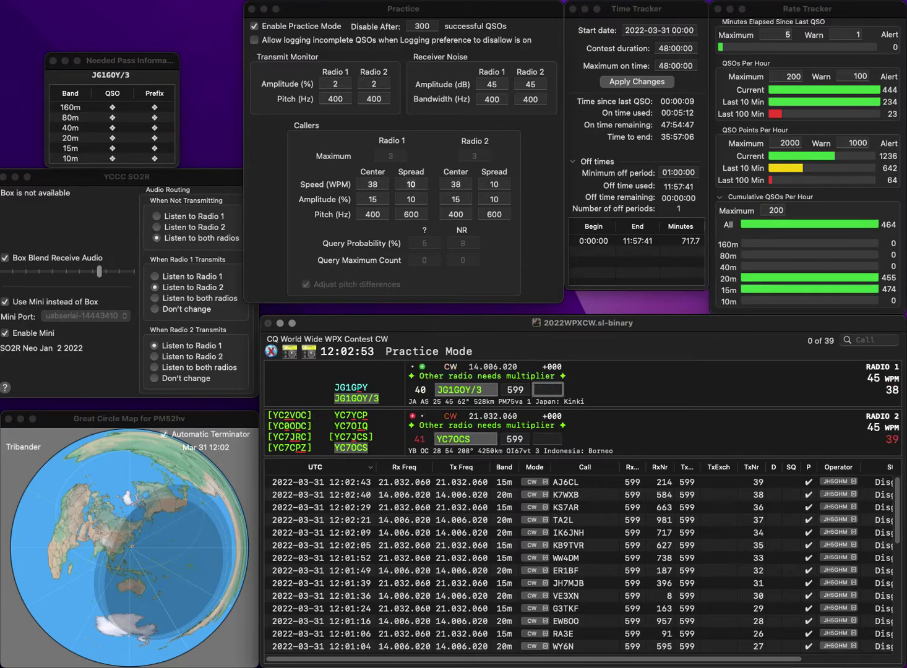
type("557")
key("Return")
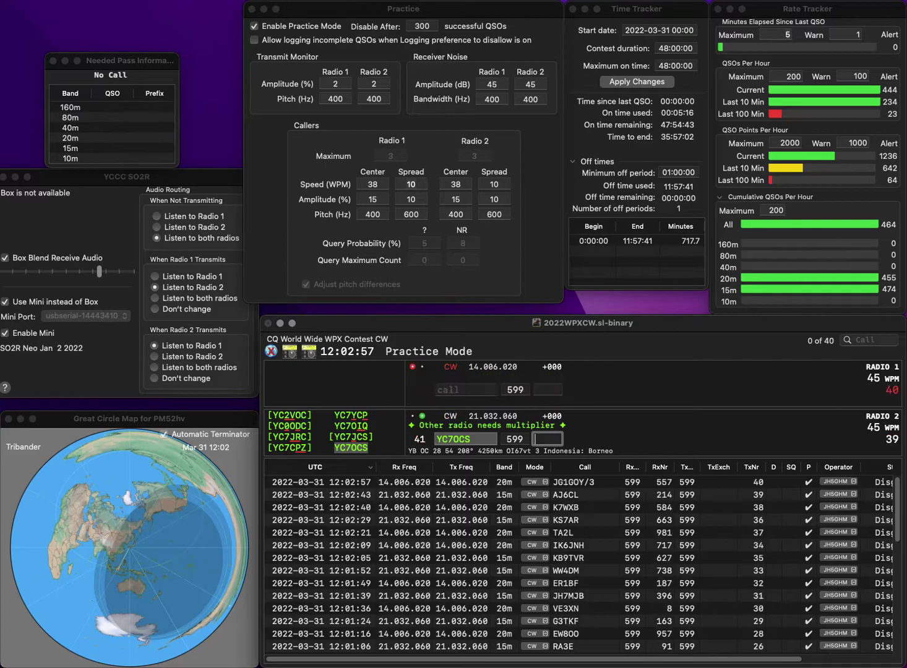
type("649")
key("Return")
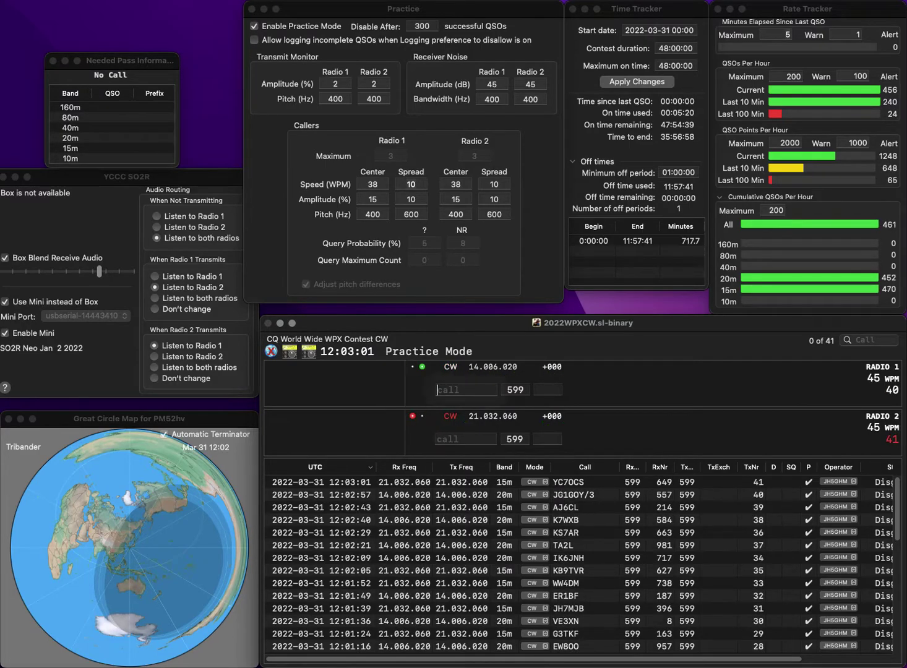
type("7BUU")
key("super+Left")
type("EA")
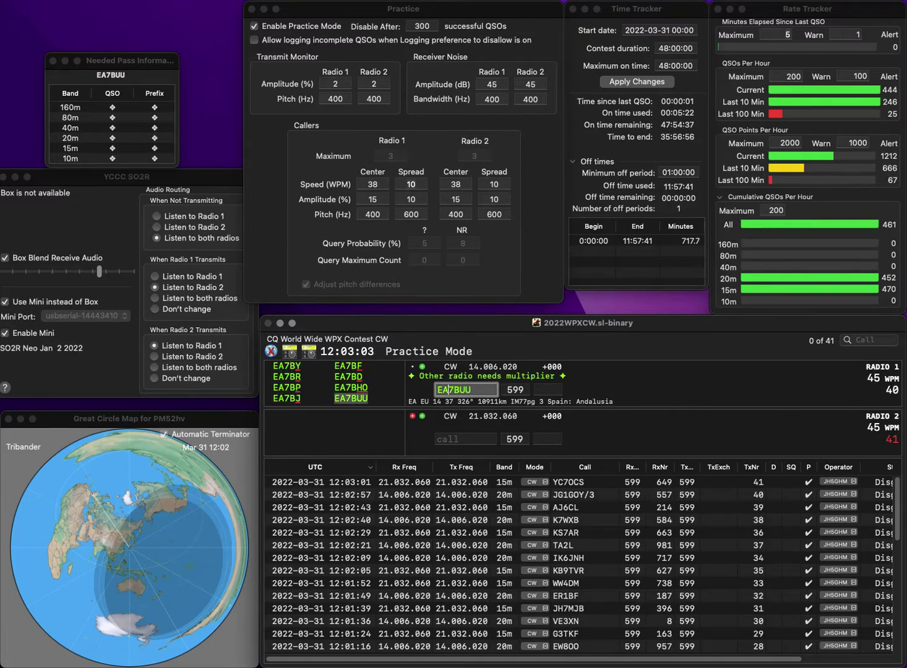
key("Return")
Step: Enter UA4PBT on Radio 2 and send the exchange to the station
left_click(465, 438)
type("4")
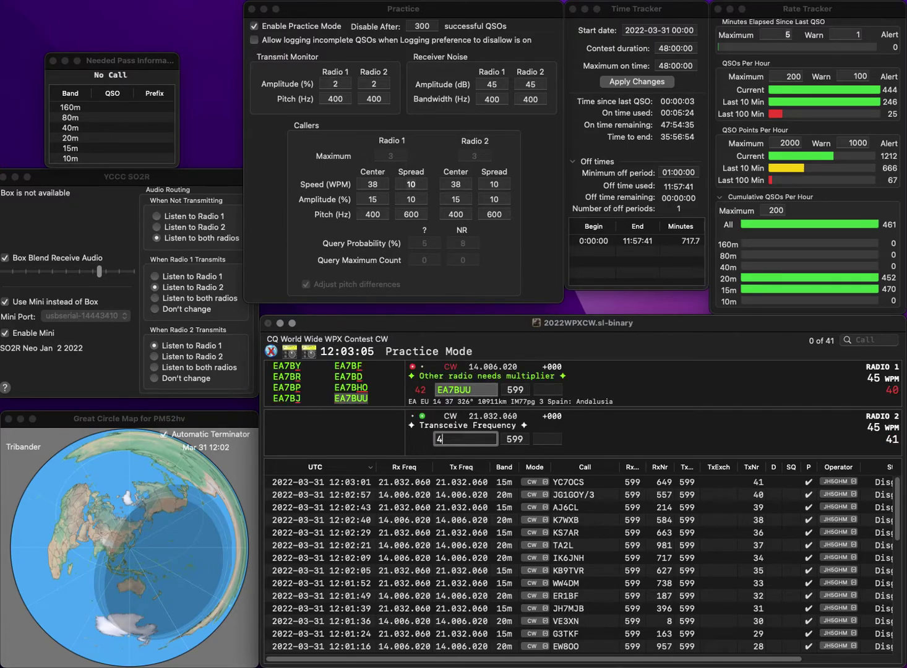
type("PBT")
key("super+Left")
type("UA")
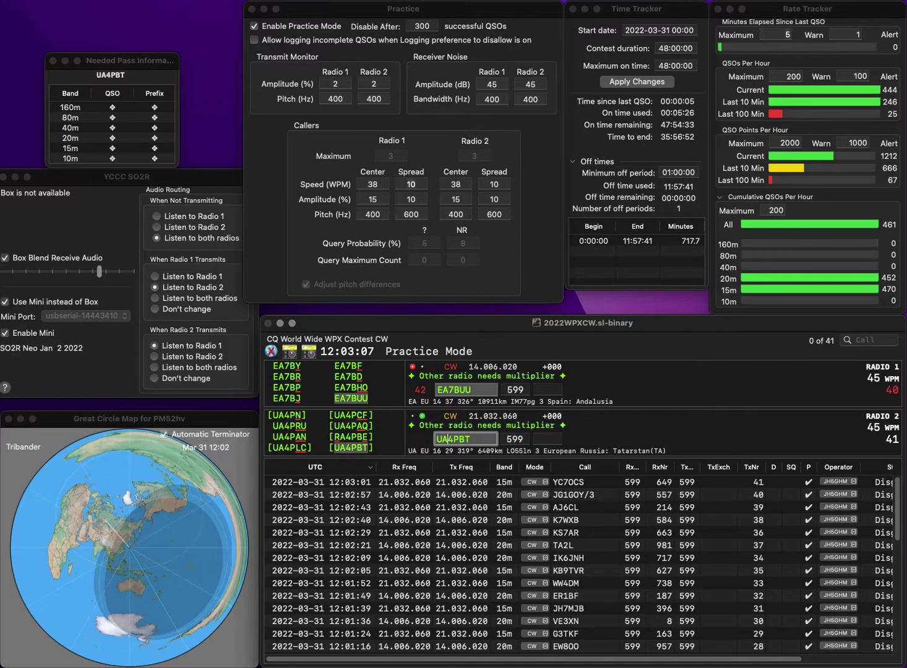
key("Return")
key("space")
type("41")
key("Return")
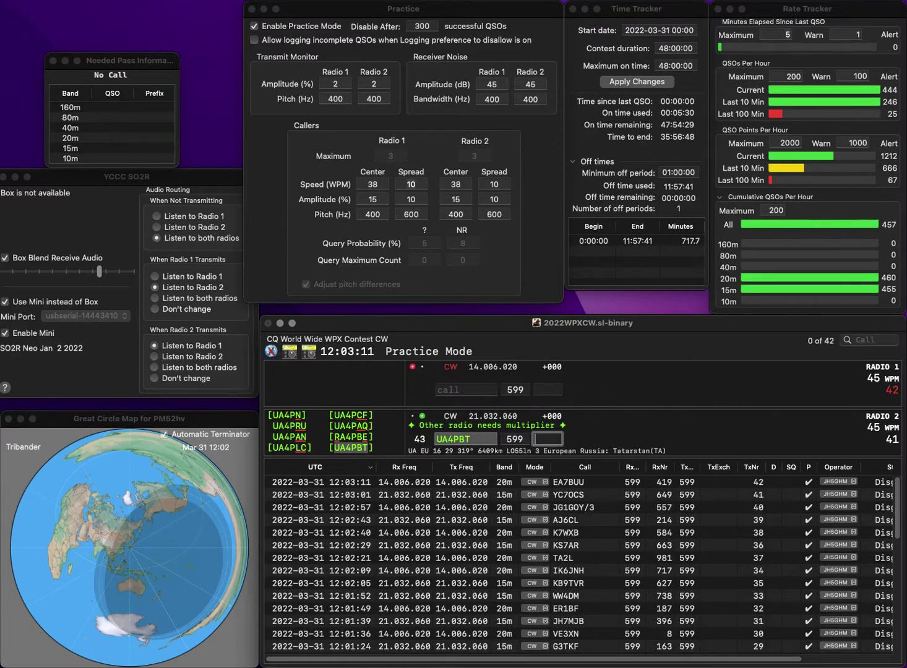
type("24")
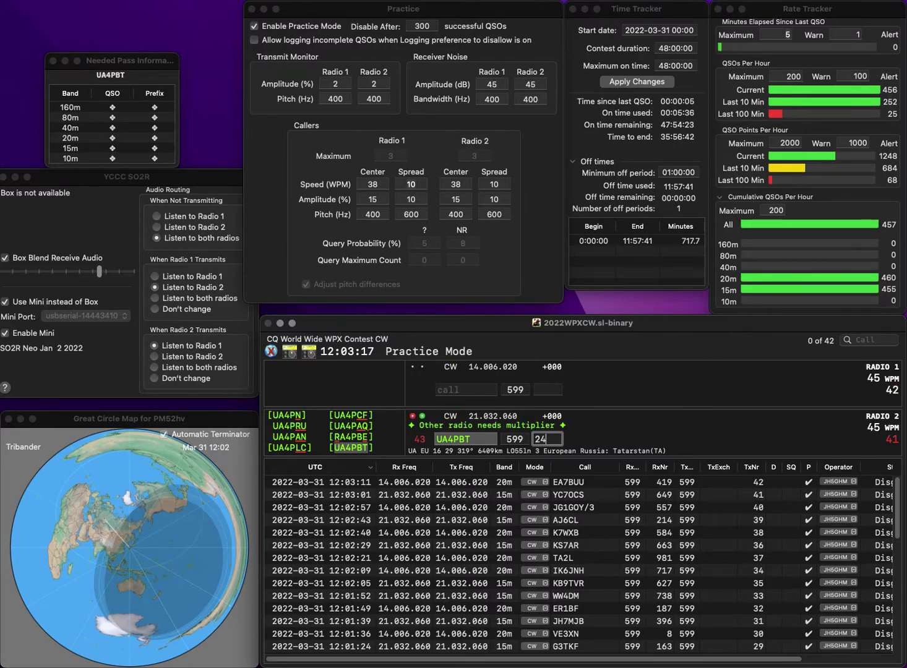
type("3")
key("Return")
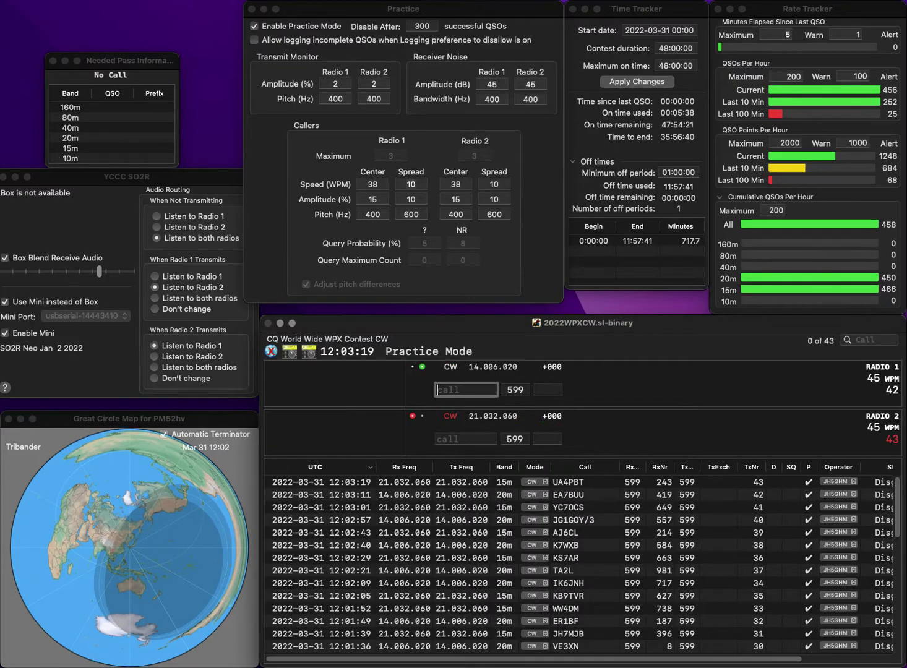
Step: Enter AD7Z on Radio 1 and K1NZ on Radio 2, sending the exchange to each station
type("AD7Z")
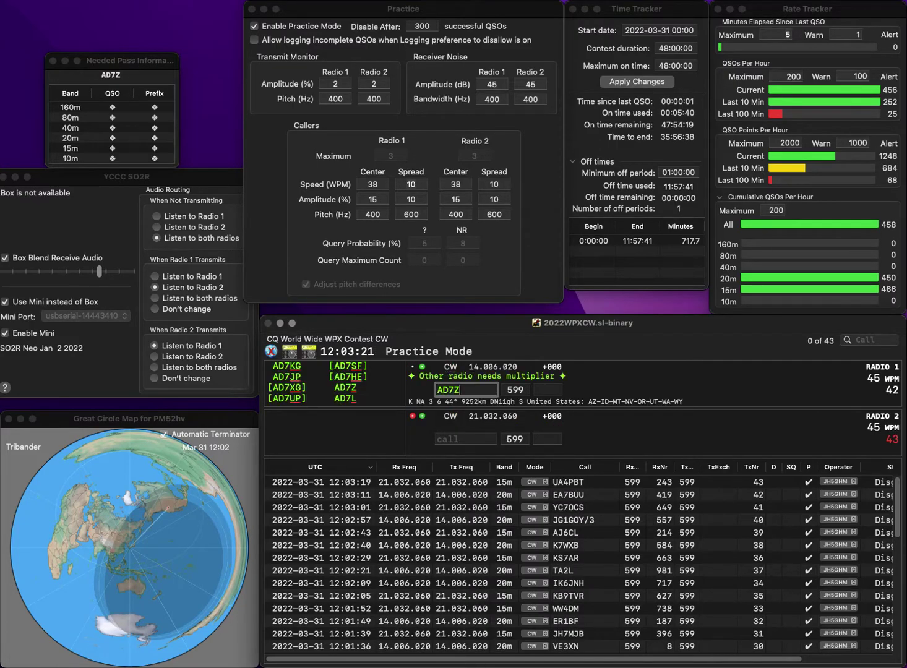
key("Return")
type("K1")
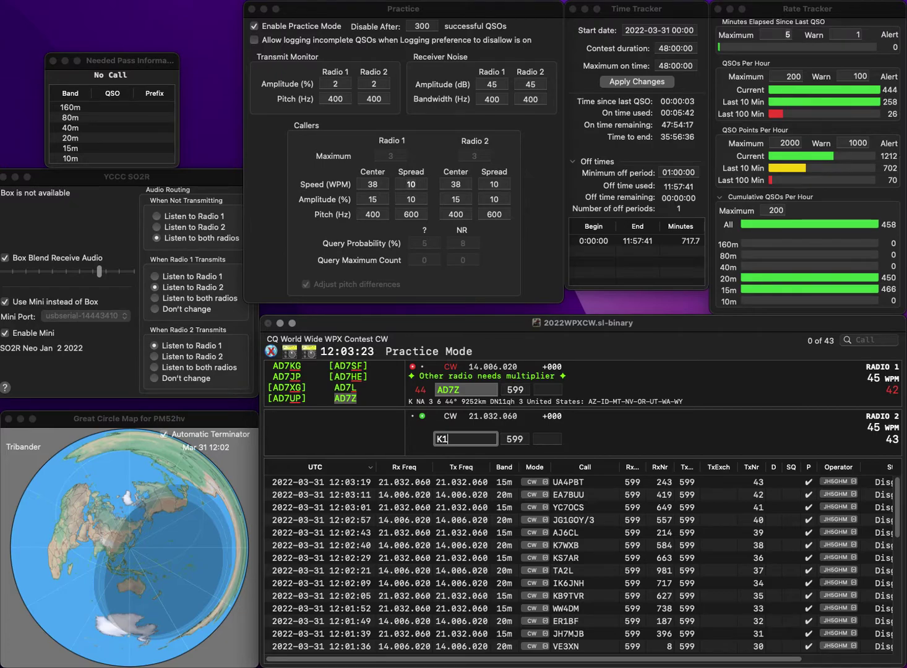
type("NZ")
key("Return")
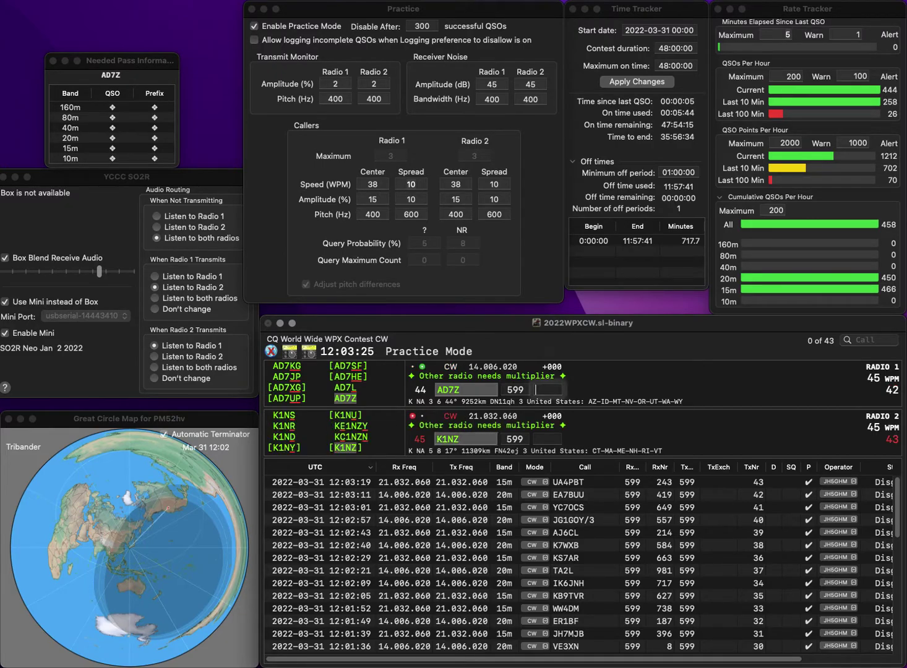
Step: Log AD7Z on Radio 1 with received number 125 and K1NZ on Radio 2 with received number 993
type("125")
key("Return")
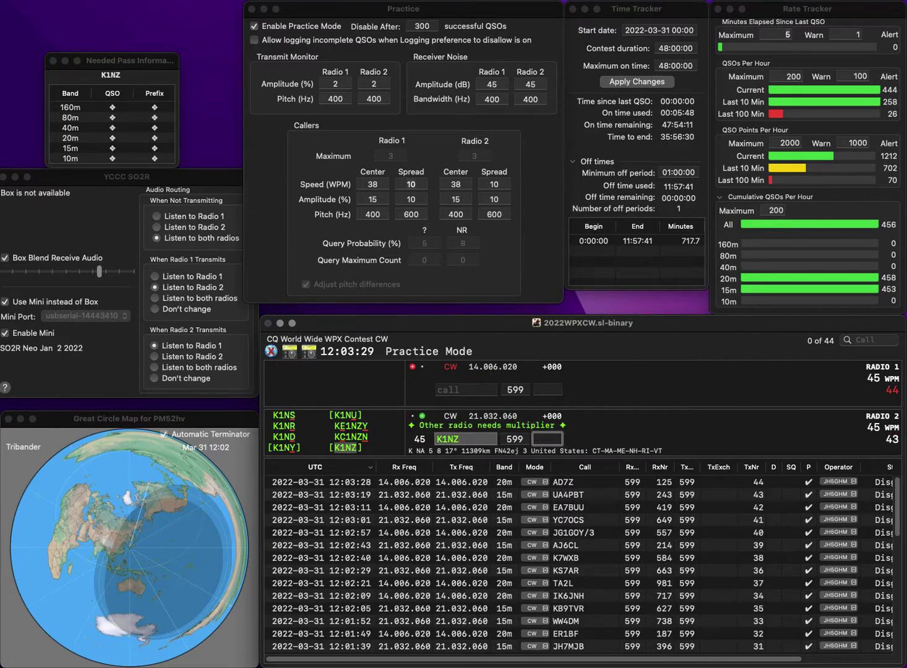
type("993")
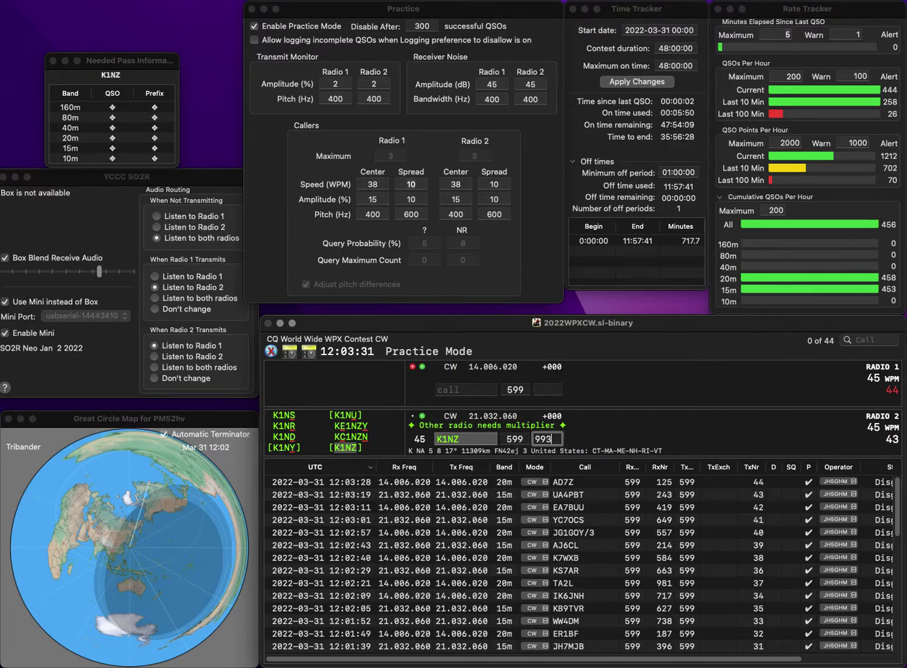
key("Return")
type("OZ8M")
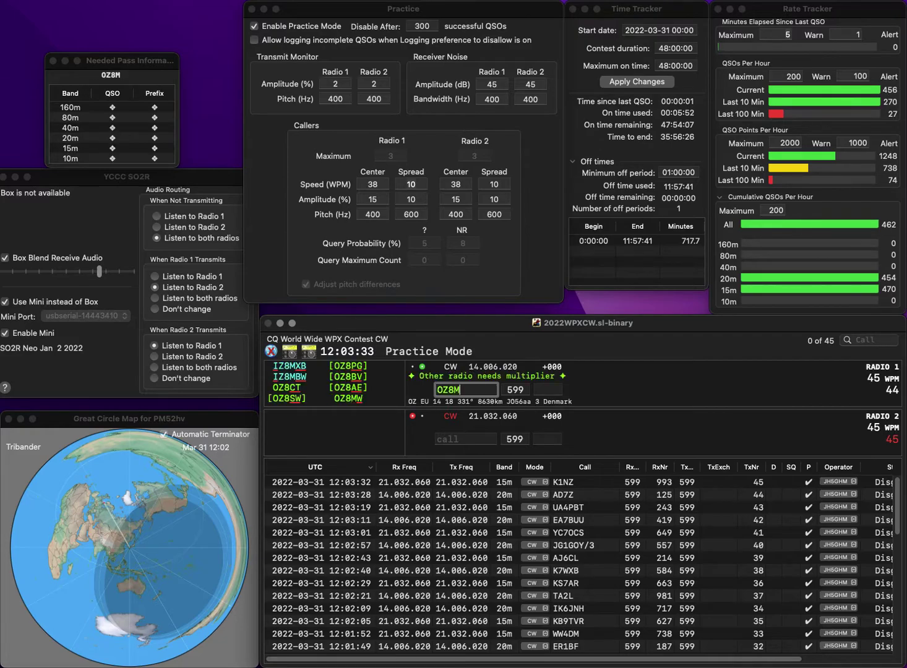
type("W")
key("Return")
type("VE3")
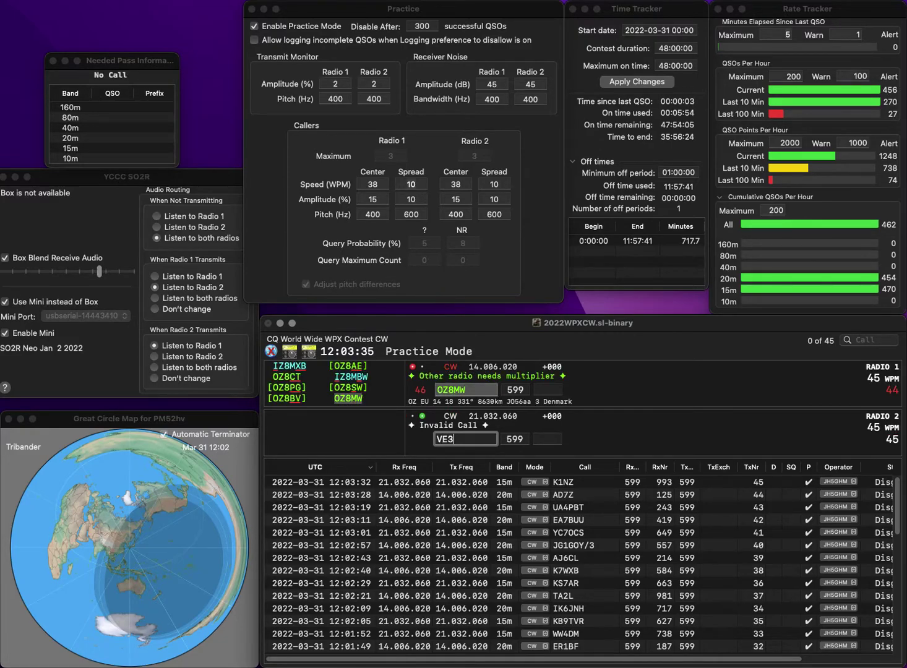
type("CWN")
key("Return")
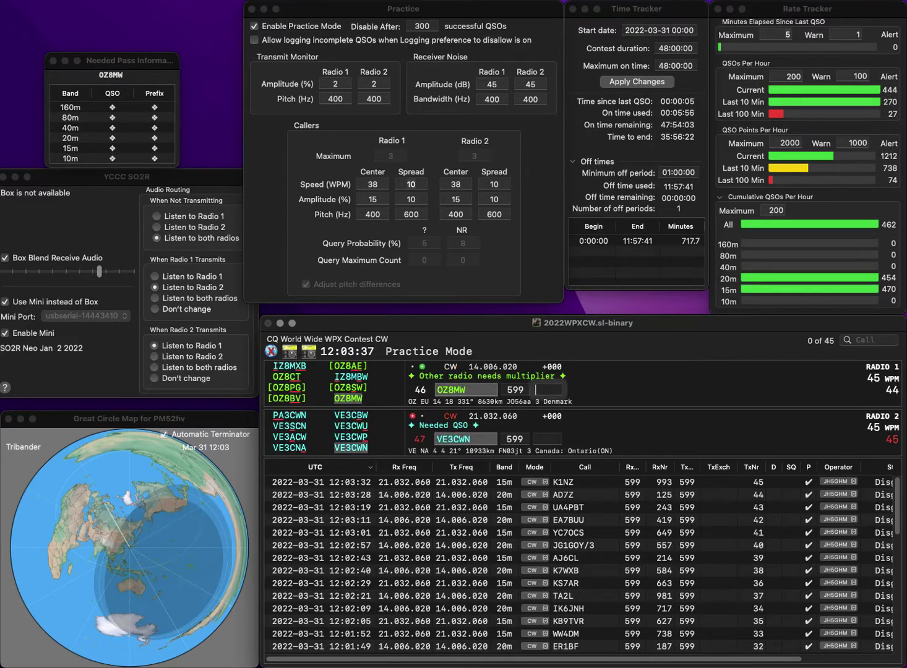
Step: Log OZ8MW on Radio 1 with received number 414 and VE3CWN on Radio 2 with received number 785
type("414")
key("Return")
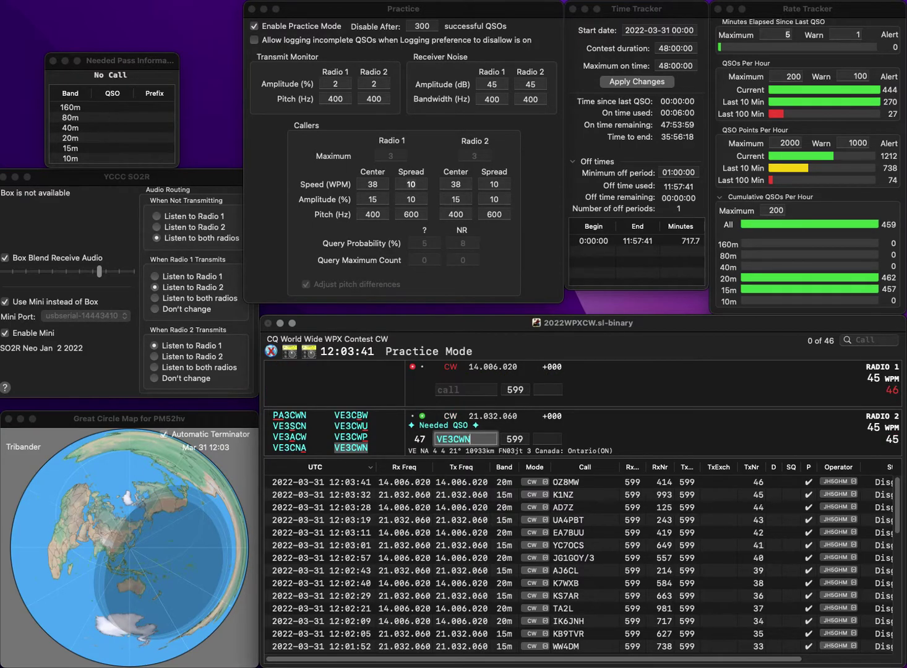
type("785")
key("Return")
Step: Send the partial call 7KQ on Radio 1, and send the exchange to HB9ACA on Radio 2
type("KQ")
key("Left")
key("Left")
type("7")
key("Return")
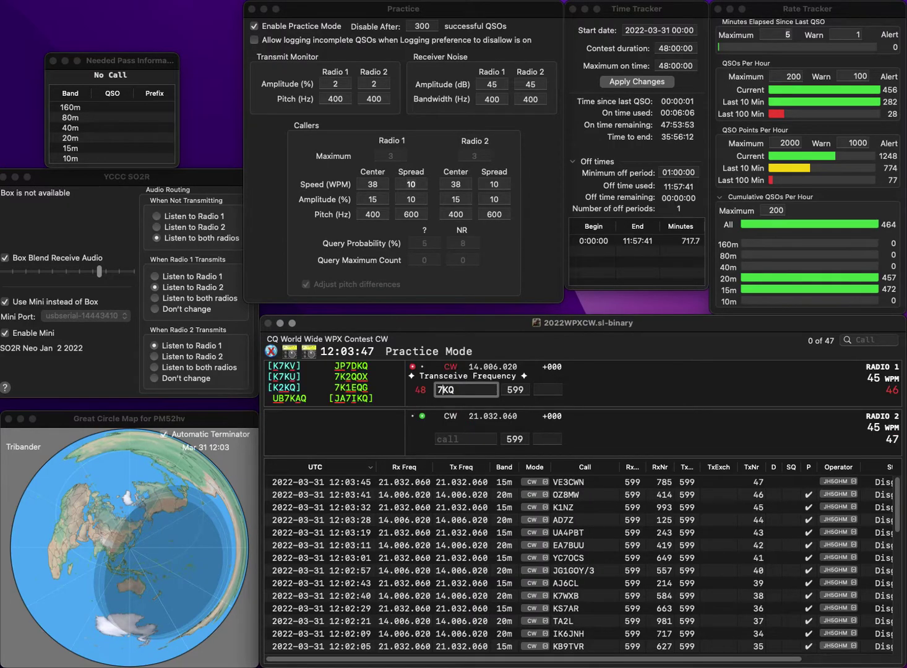
type("HB9ACA")
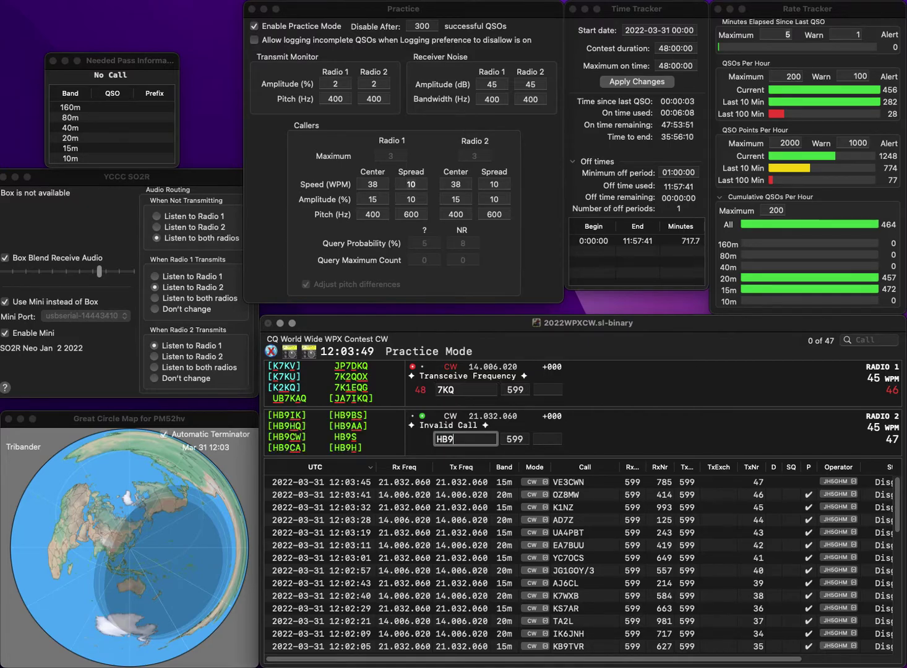
key("Return")
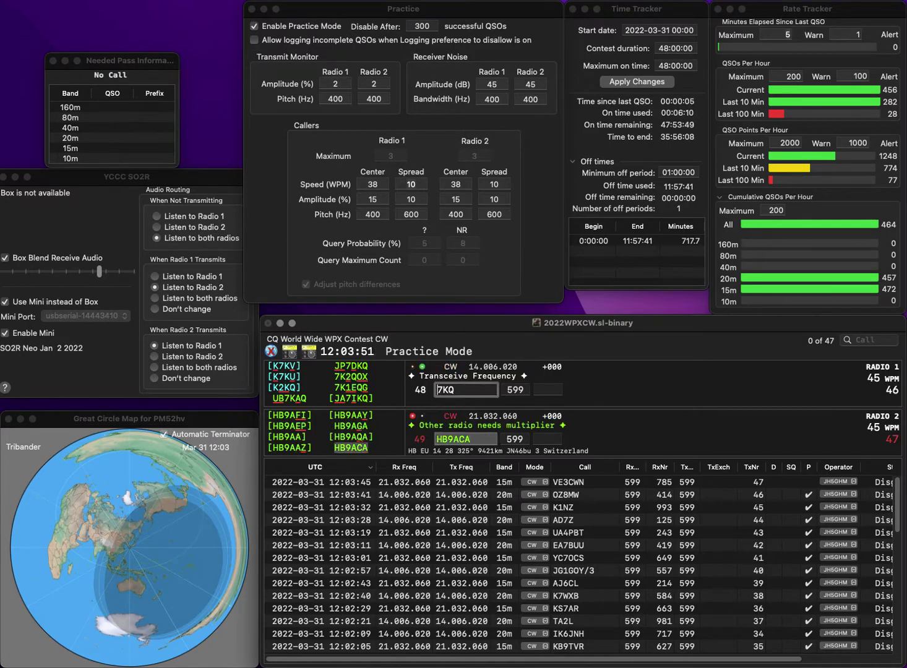
key("Left")
type("AC")
key("Delete")
type("9")
key("Return")
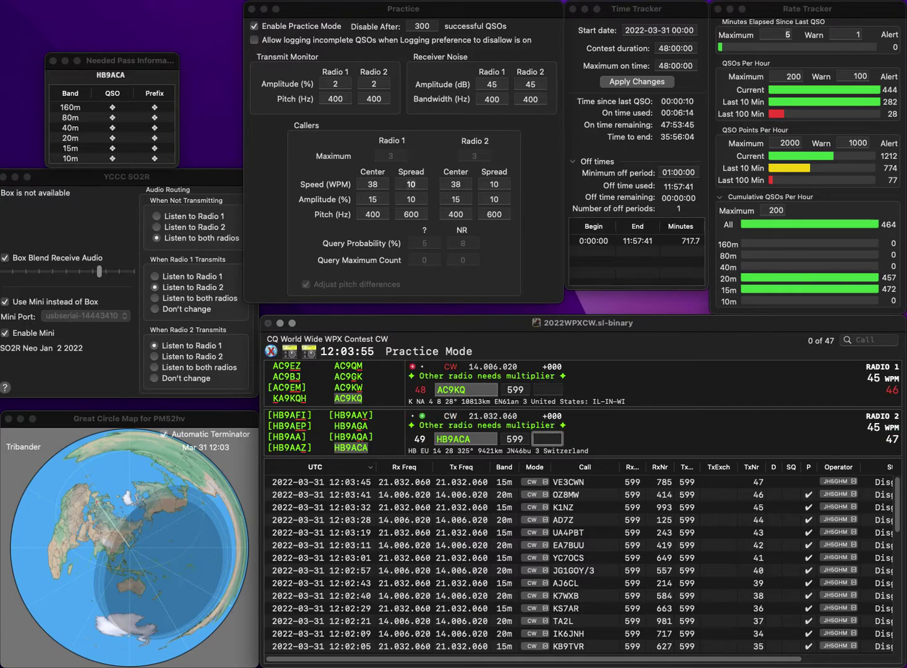
type("416")
key("Return")
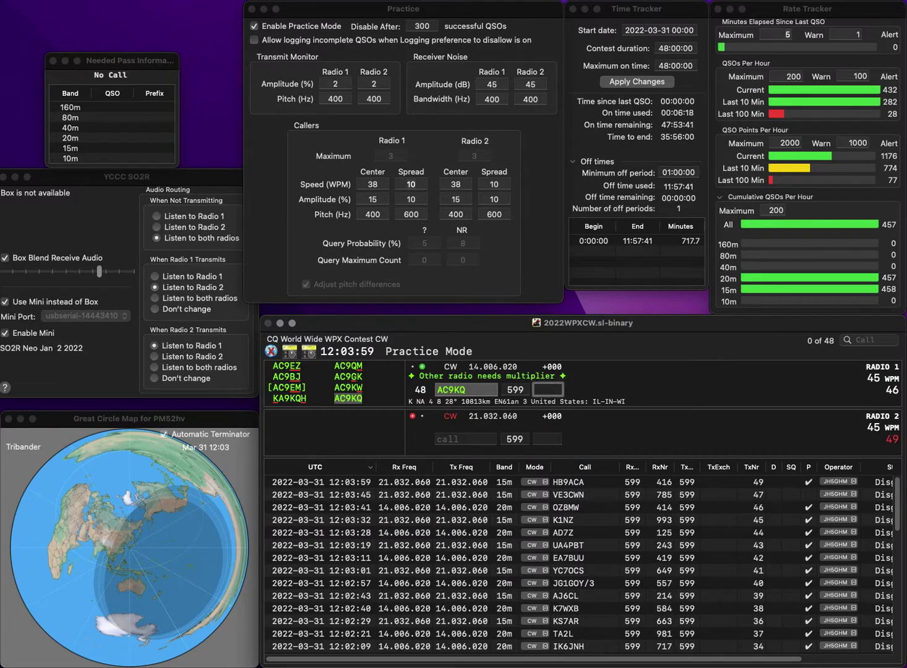
type("643")
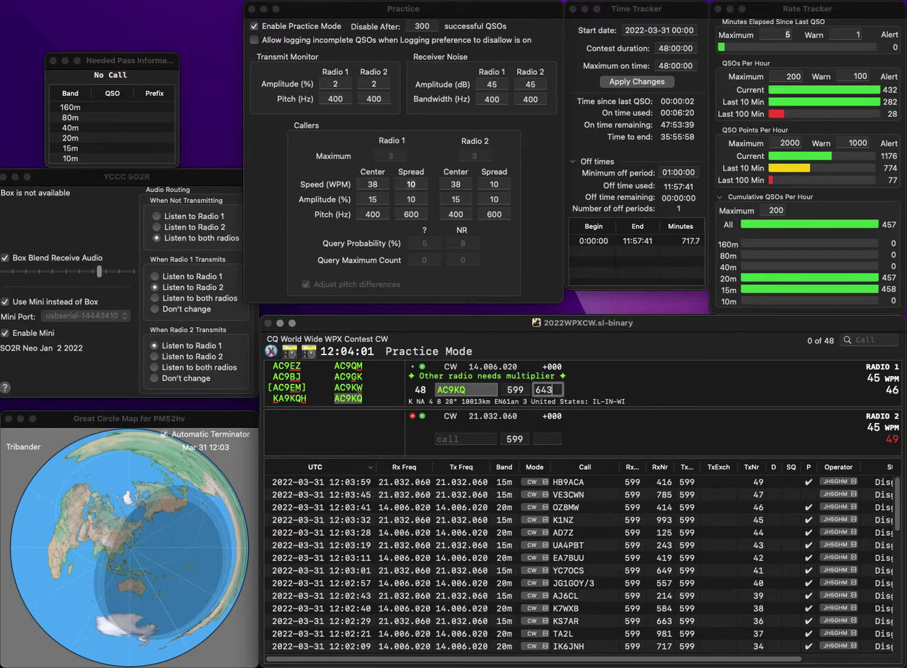
key("BackSpace")
type("4")
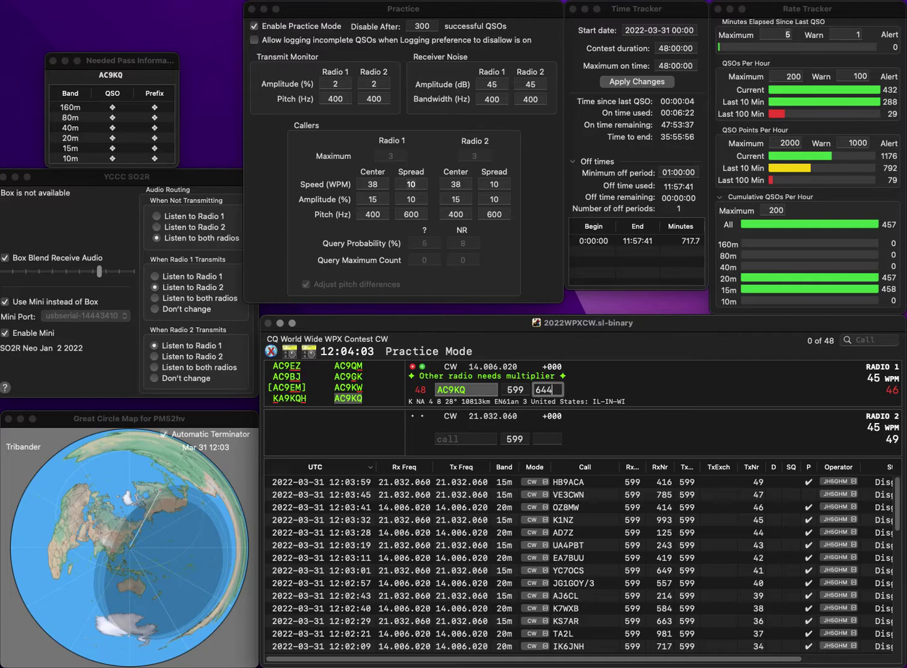
key("Return")
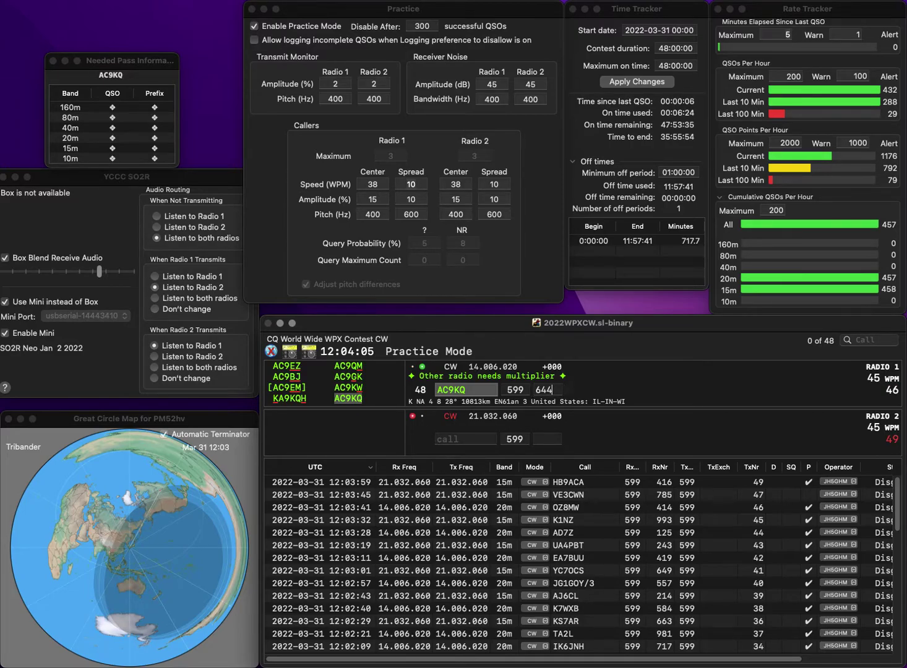
type("K")
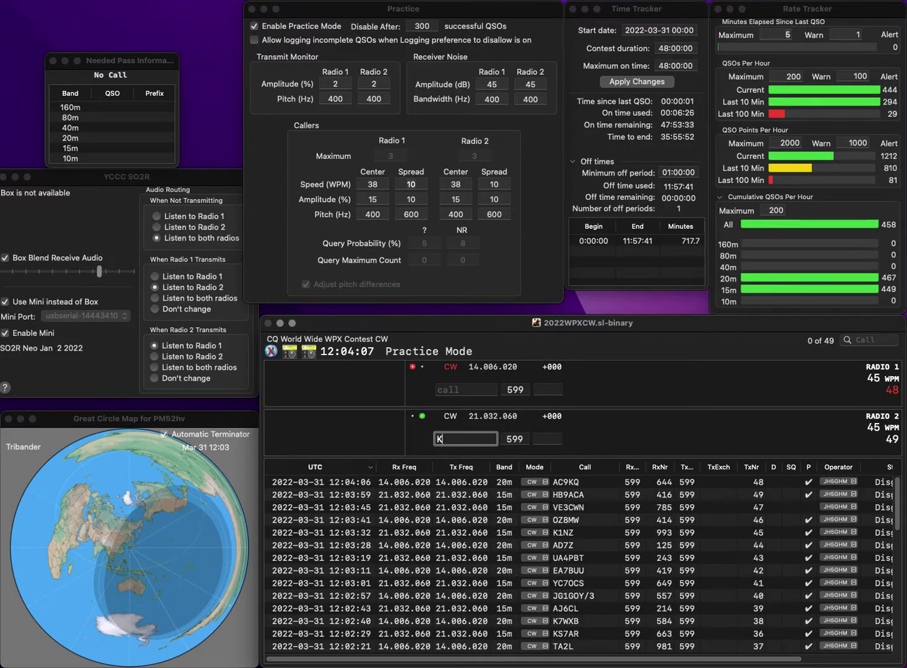
type("8VUI")
key("Return")
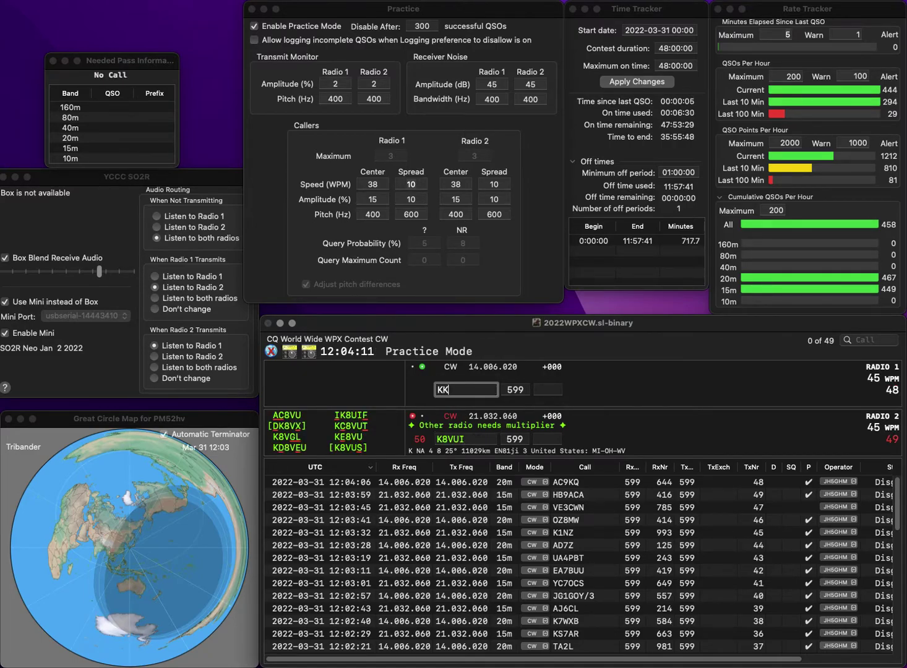
key("Return")
key("BackSpace")
type("S")
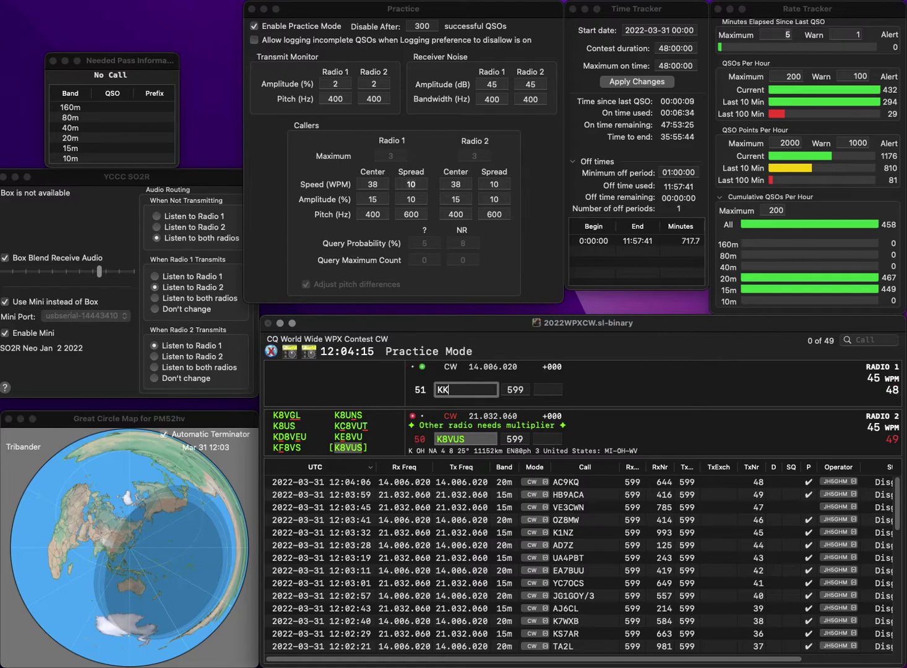
Step: Correct the partial callsign on Radio 1 to KB9RKK and send the exchange to the station
key("BackSpace")
type("B9RKK")
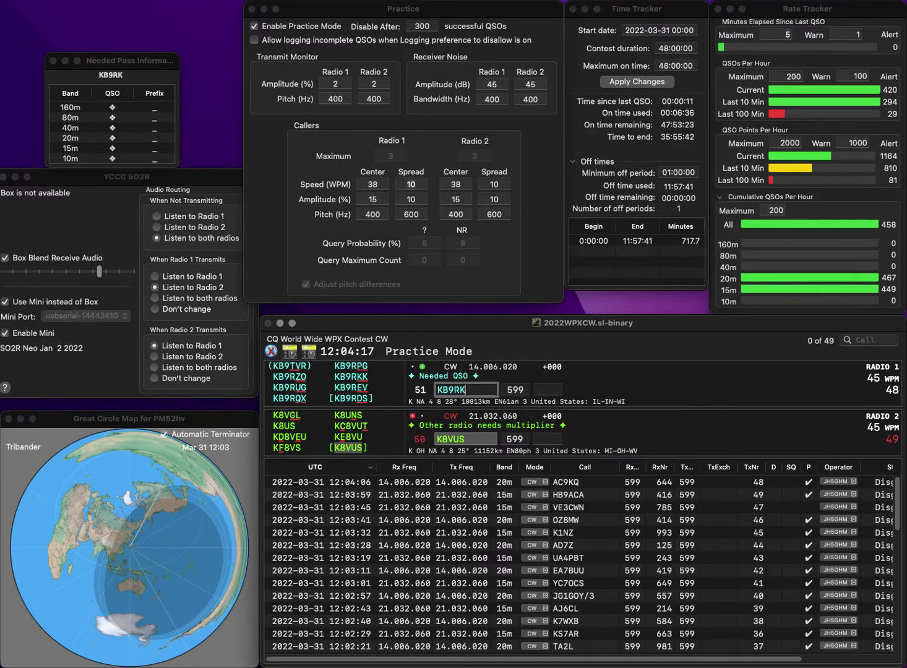
key("Return")
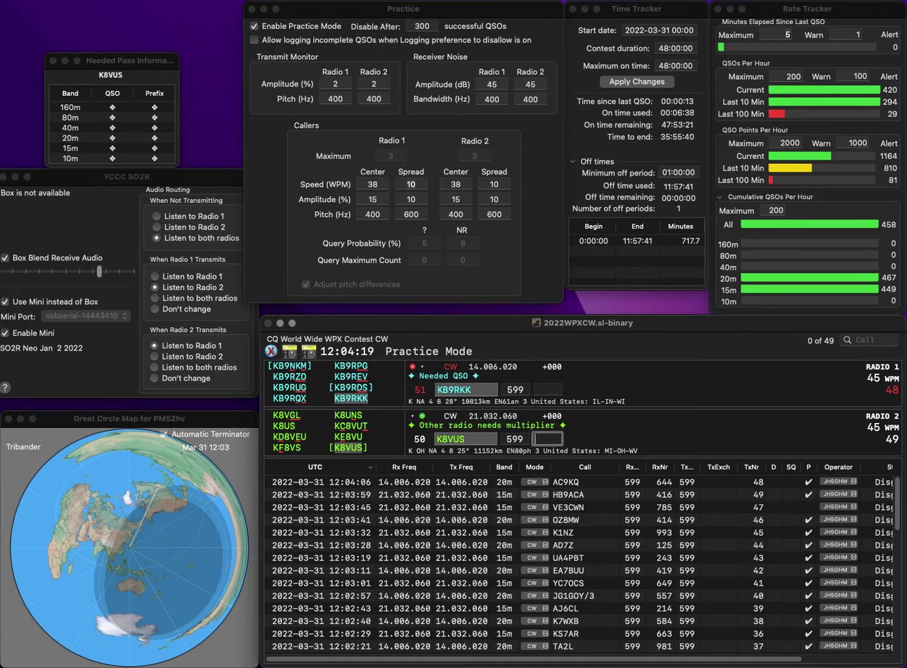
type("357")
key("Return")
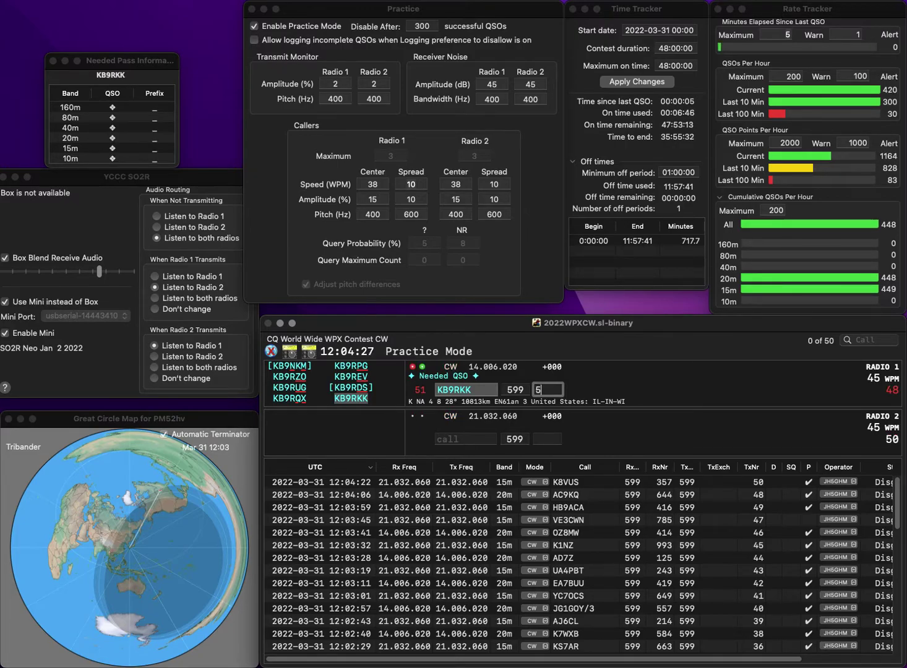
type("2")
key("Return")
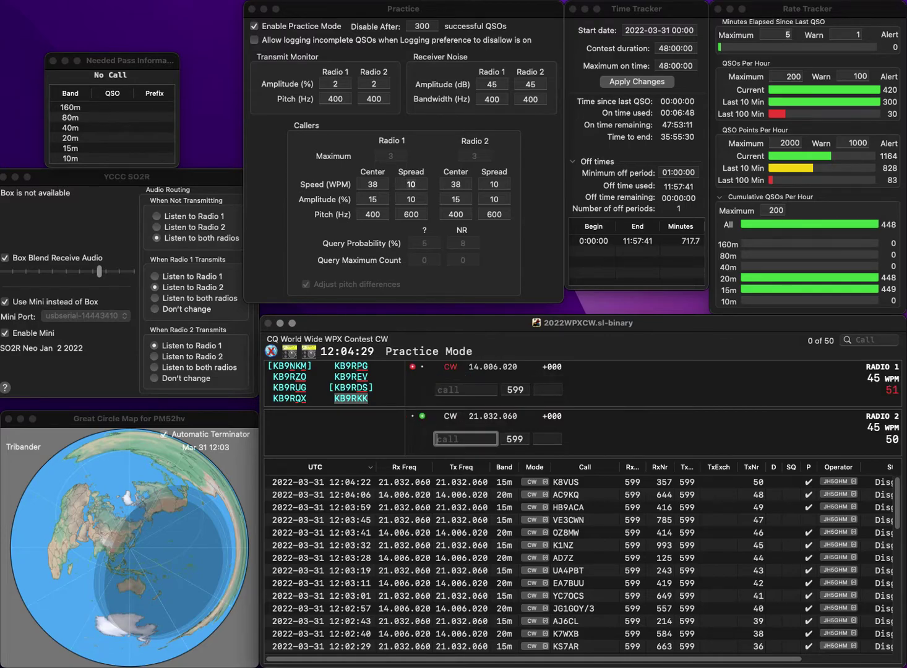
Step: Enter N3QE on Radio 2 and NM1C on Radio 1, sending the exchange to each station
type("N3QE")
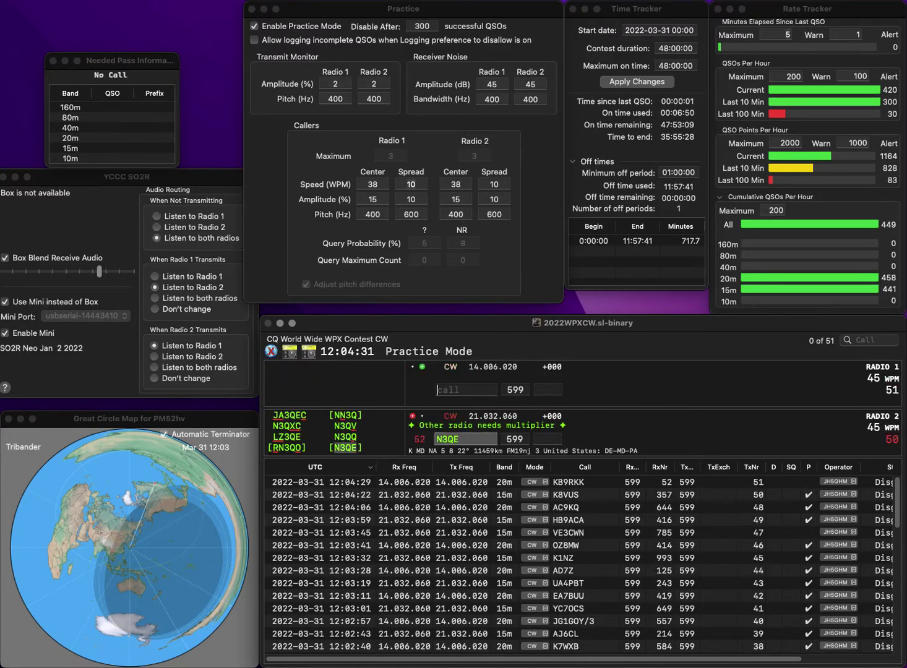
key("Return")
type("NM1C")
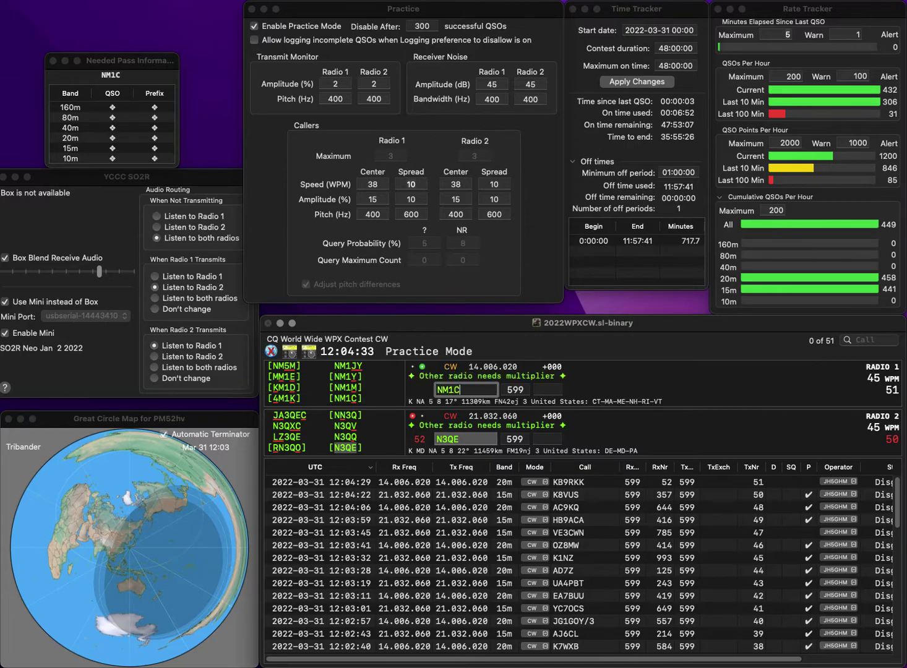
key("Return")
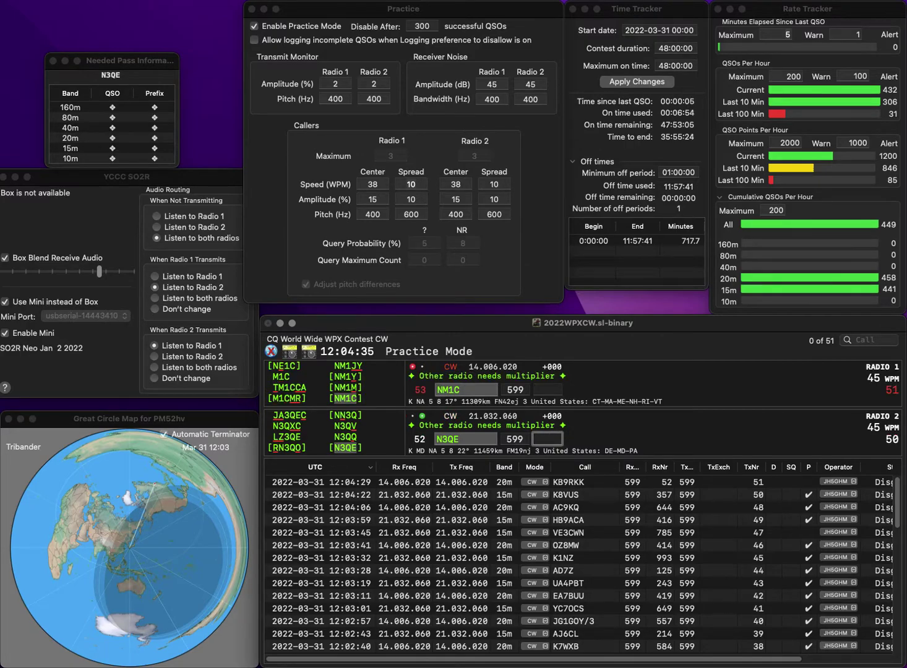
type("296")
key("Return")
type("476")
key("Return")
type("S57CW")
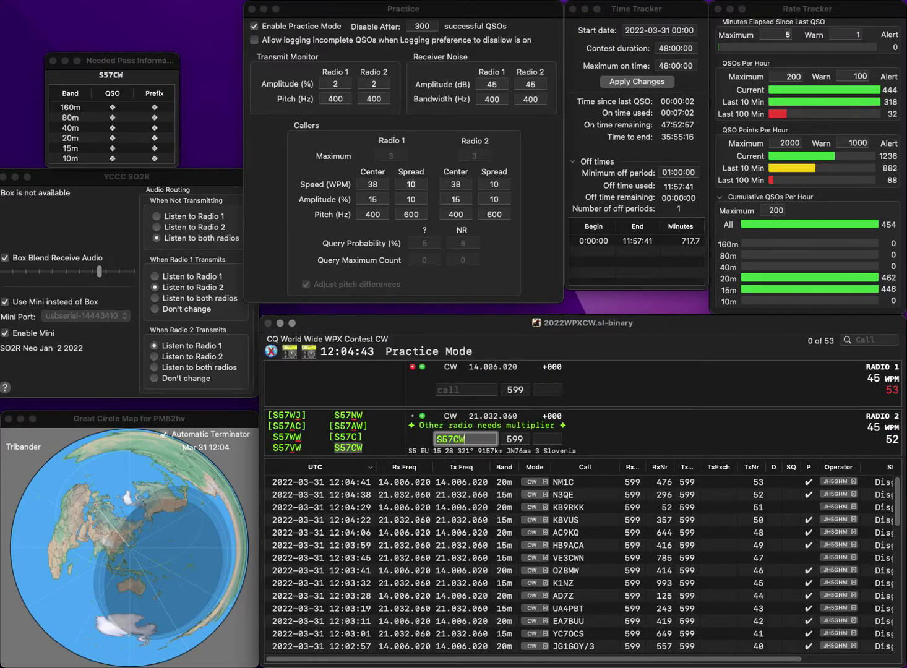
key("Return")
type("K")
key("BackSpace")
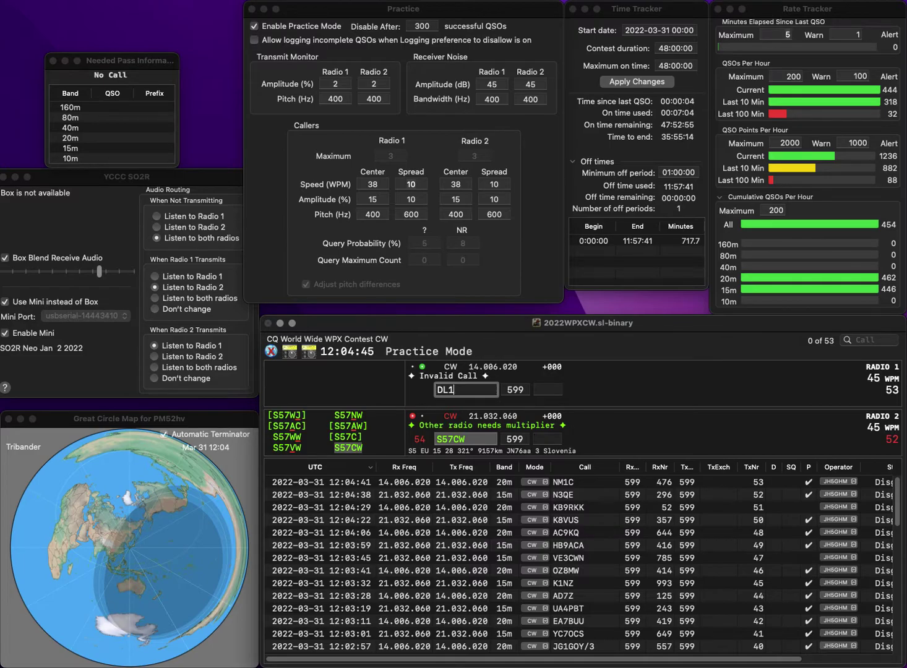
type("DL1EFW")
key("Return")
key("space")
key("space")
type("831")
key("Return")
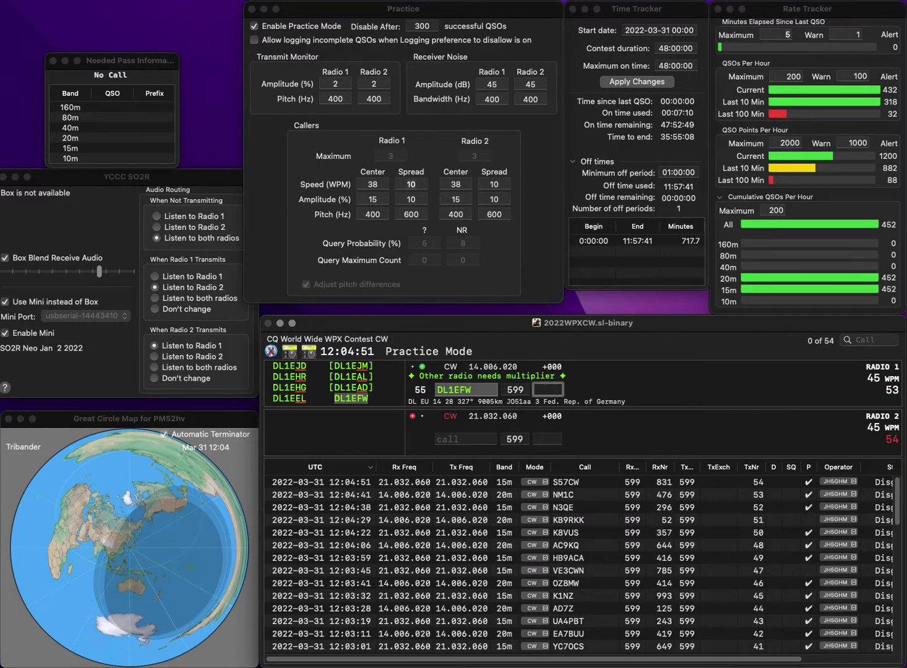
type("42")
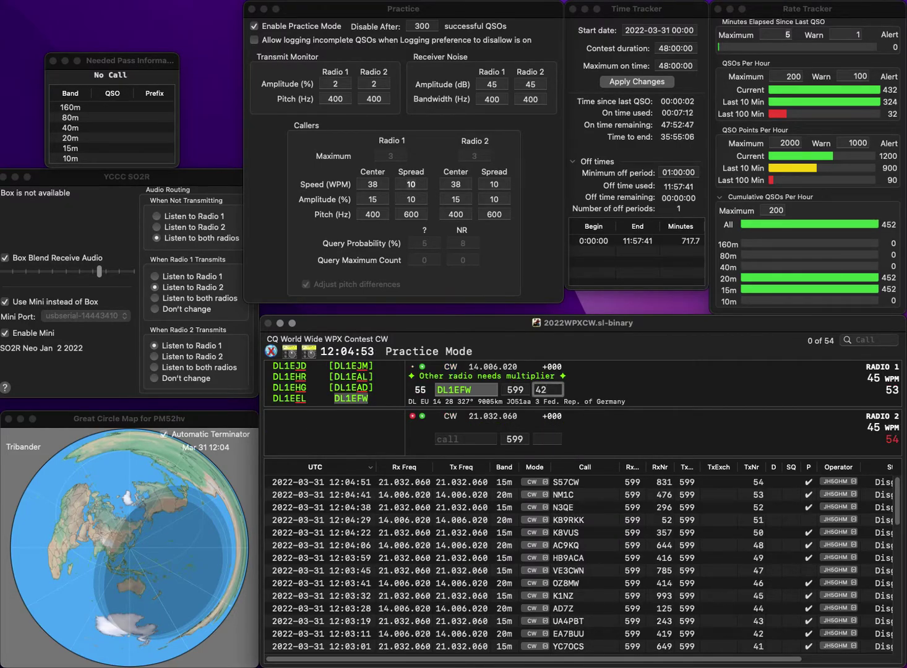
type("0")
key("Return")
type("K5MF")
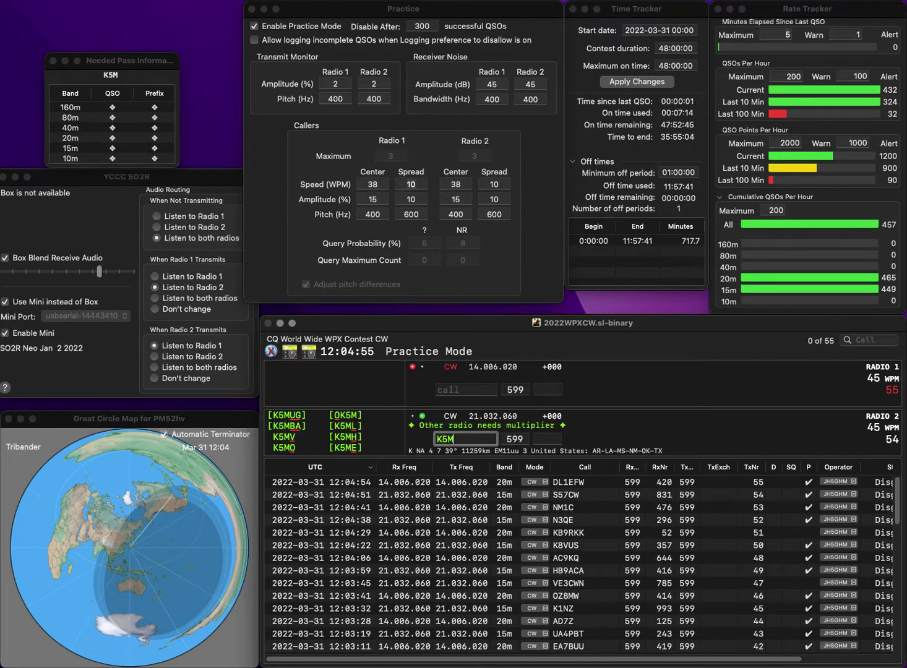
key("Return")
type("KB1SWZ")
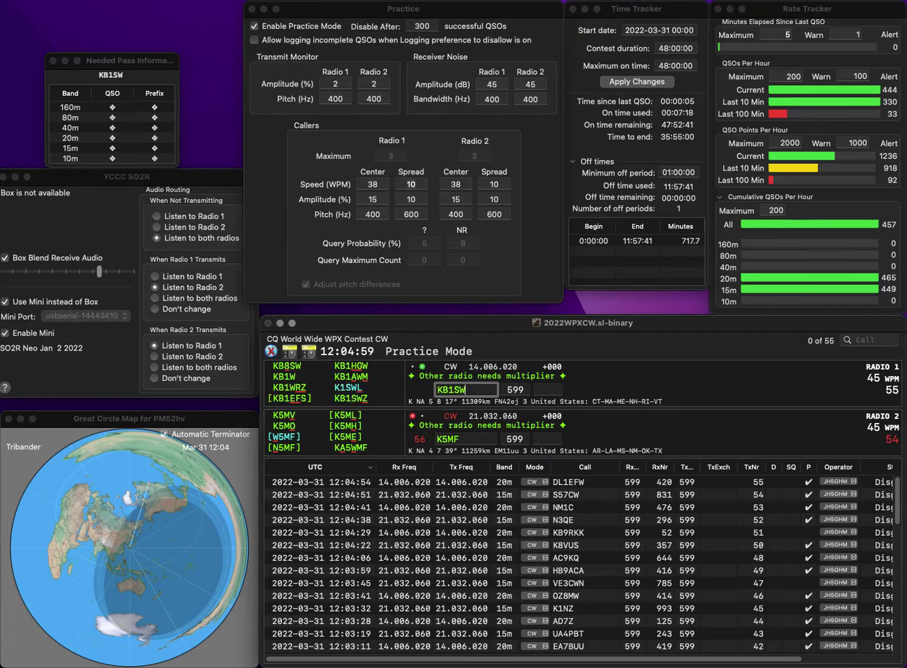
key("Return")
type("LZ")
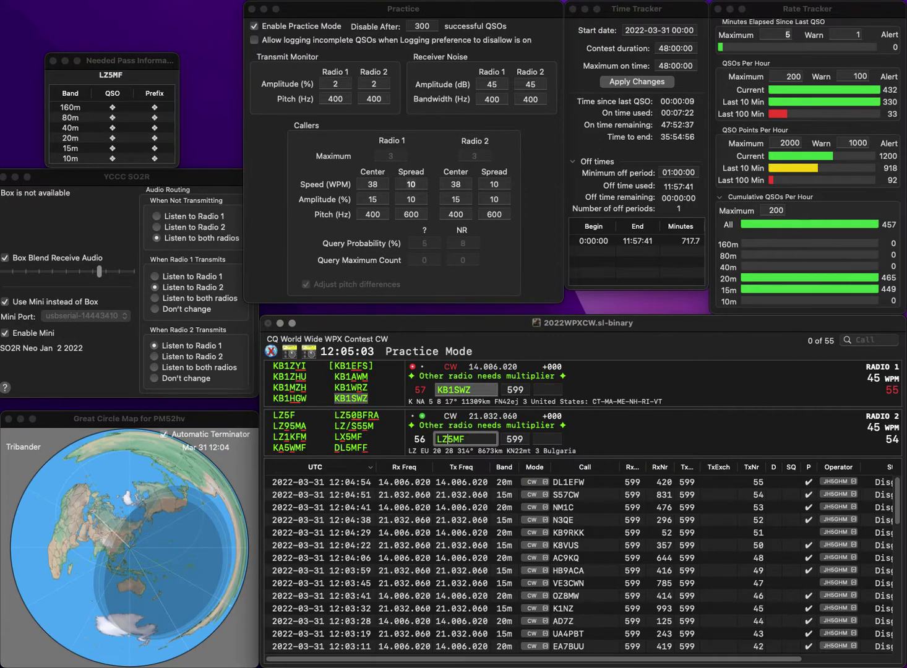
key("Delete")
type("X")
key("Return")
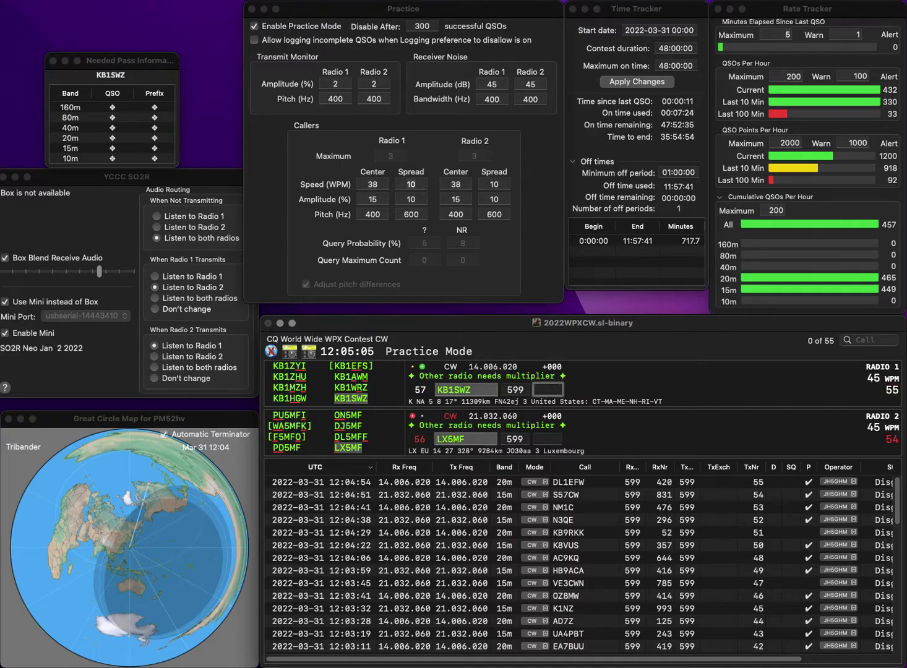
Step: Log KB1SWZ on Radio 1 with received number 159 and LX5MF on Radio 2 with received number 94
key("Return")
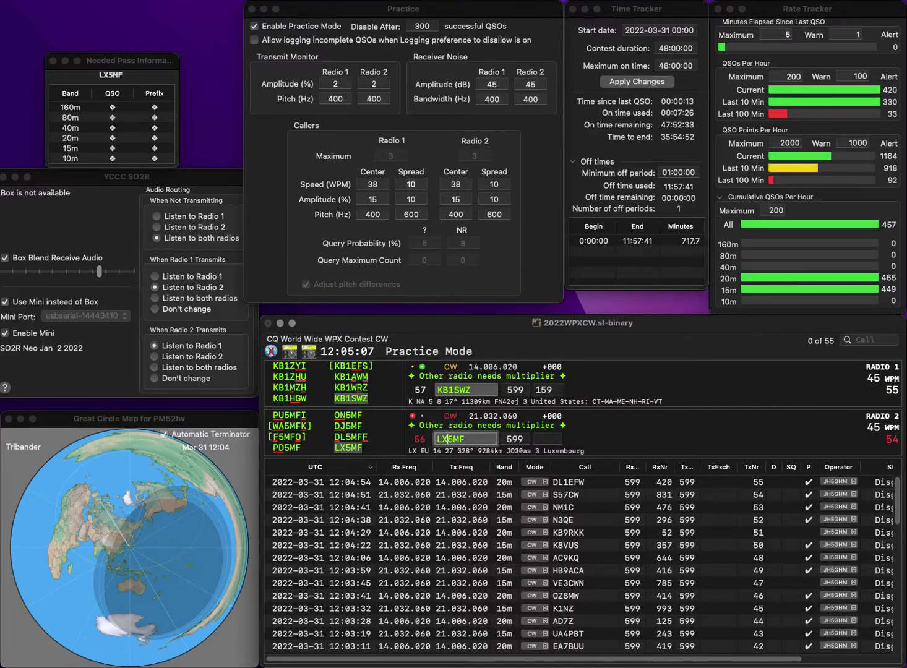
type("94")
key("Return")
Step: Enter DL6IAK on Radio 1 and YI1WWA on Radio 2, sending the exchange to each station
type("DL")
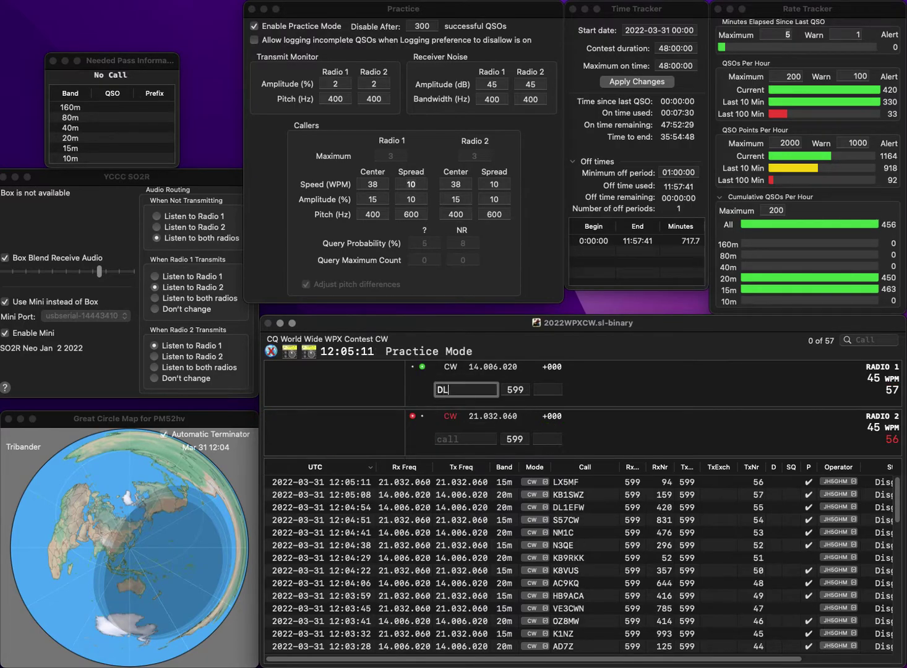
type("6IAK")
key("Return")
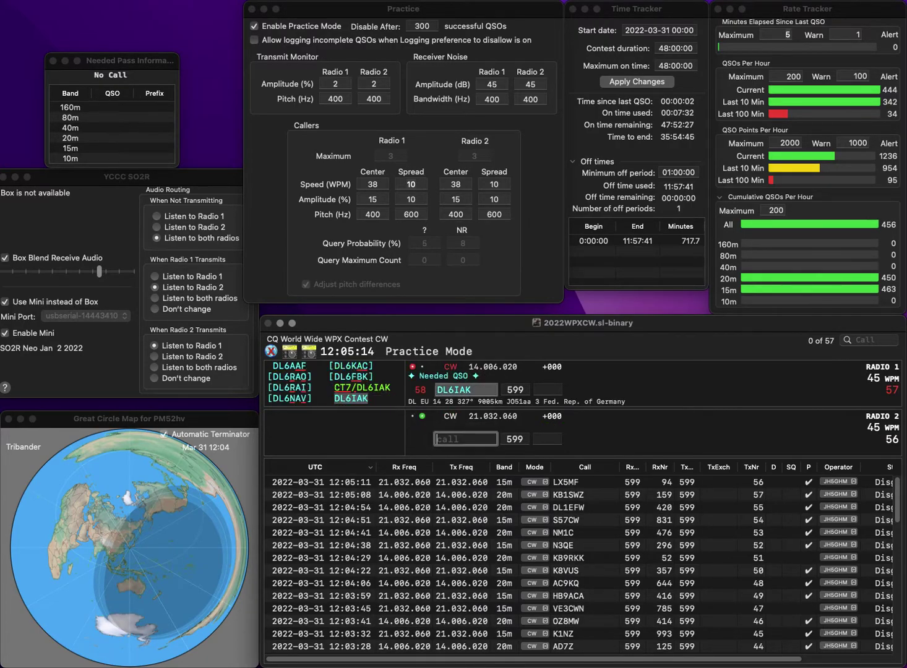
type("YI1WWW")
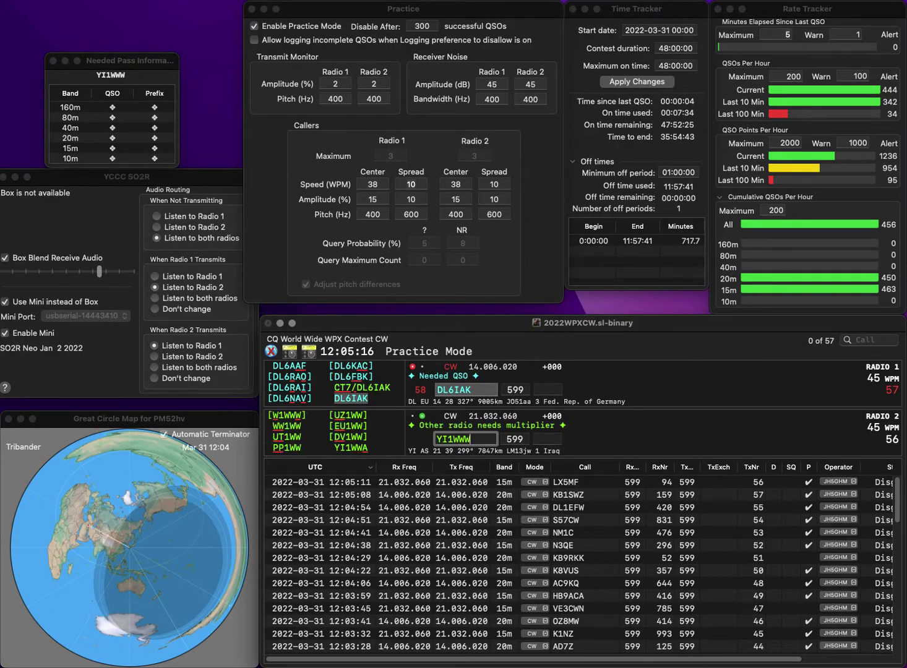
key("BackSpace")
type("A")
key("Return")
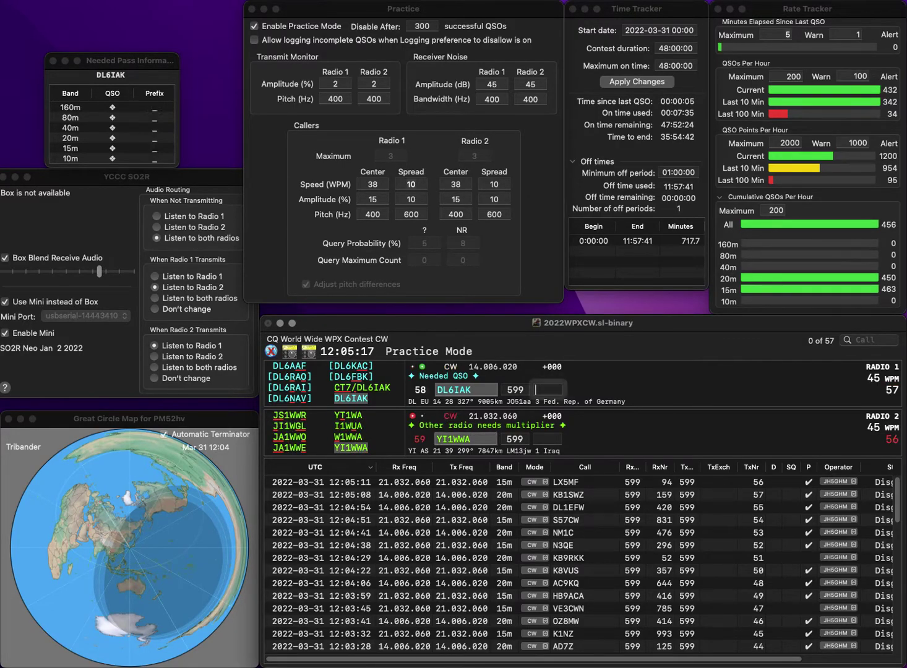
type("45")
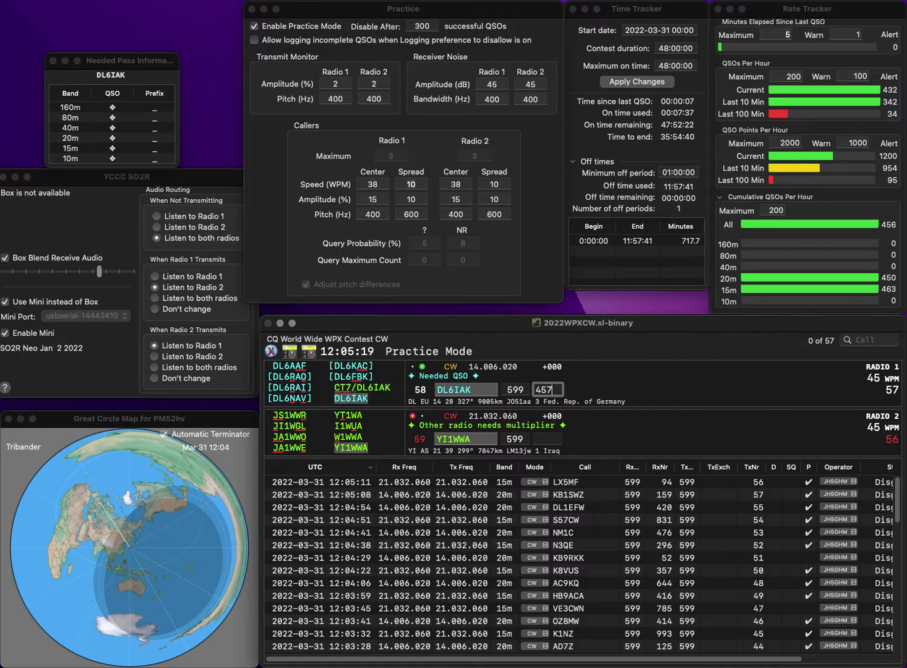
type("7")
key("Return")
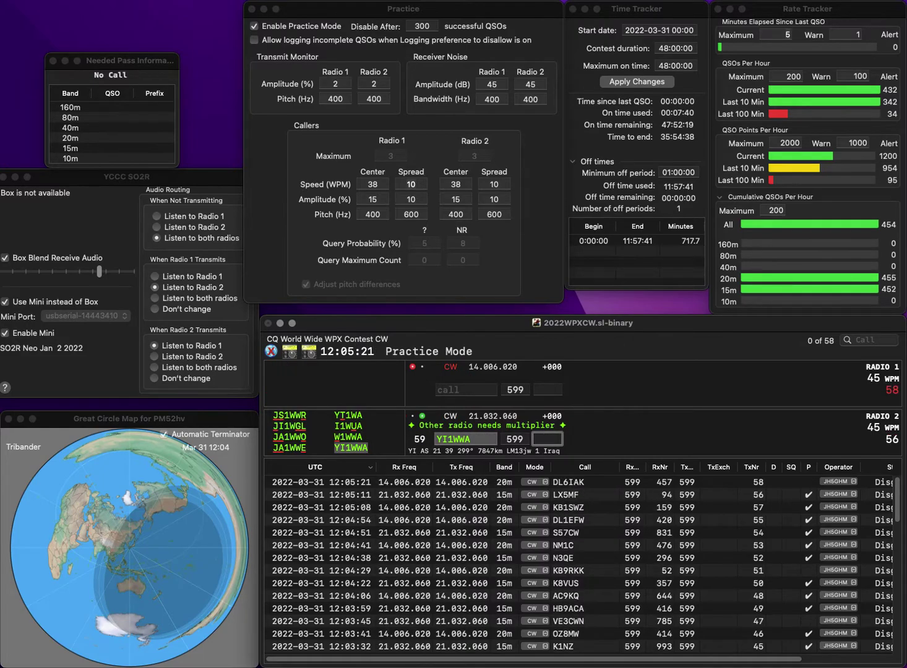
type("1")
key("Return")
Step: Enter the callsign RN3YA on Radio 1 and send the exchange to the station
type("PT")
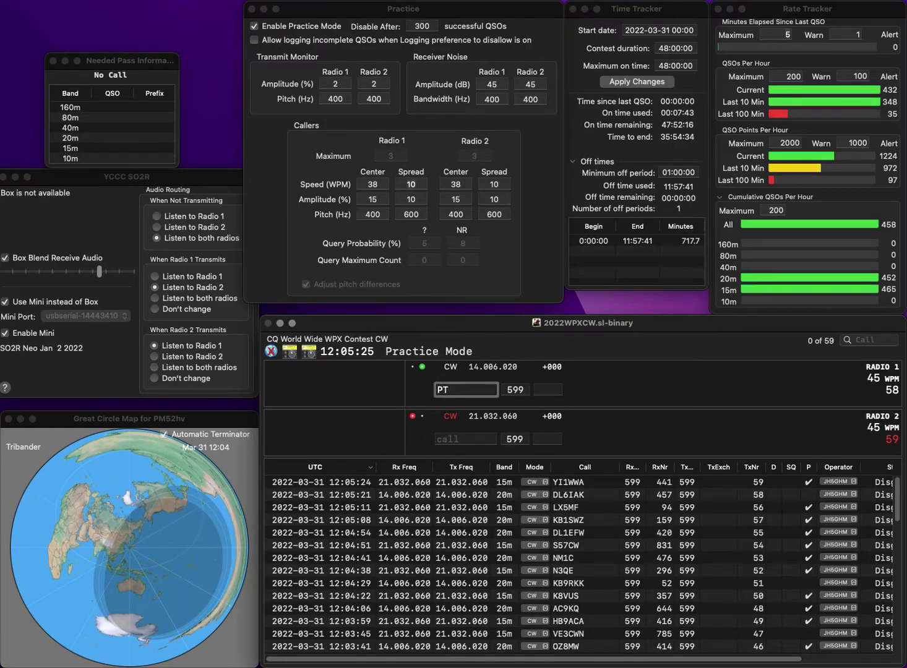
type("YA")
key("Left")
key("Left")
key("BackSpace")
key("BackSpace")
type("RN3")
key("Return")
Step: Enter the callsign DM5A on Radio 2 and send the exchange to the station
type("K")
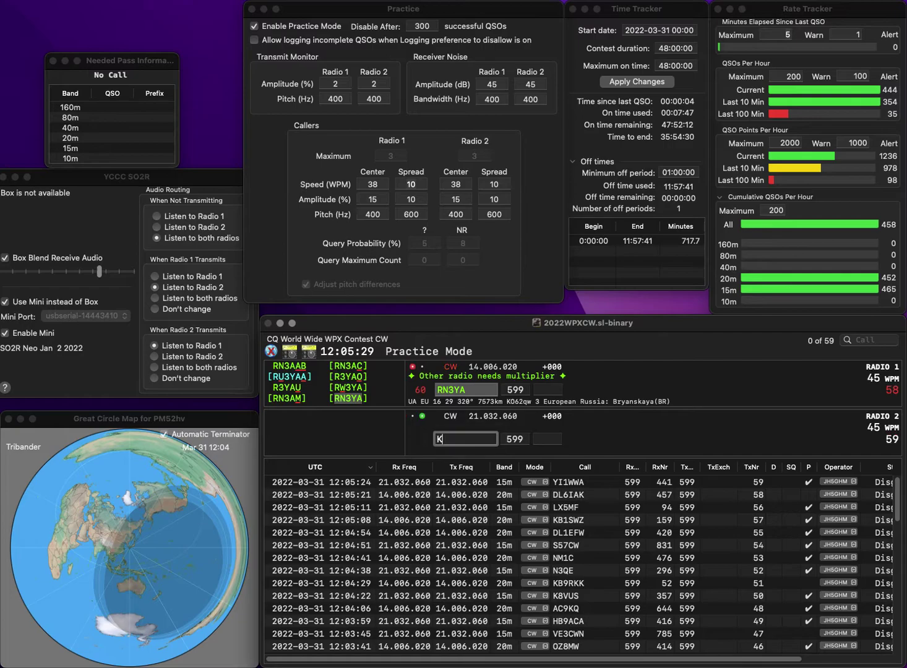
key("BackSpace")
type("DM5A")
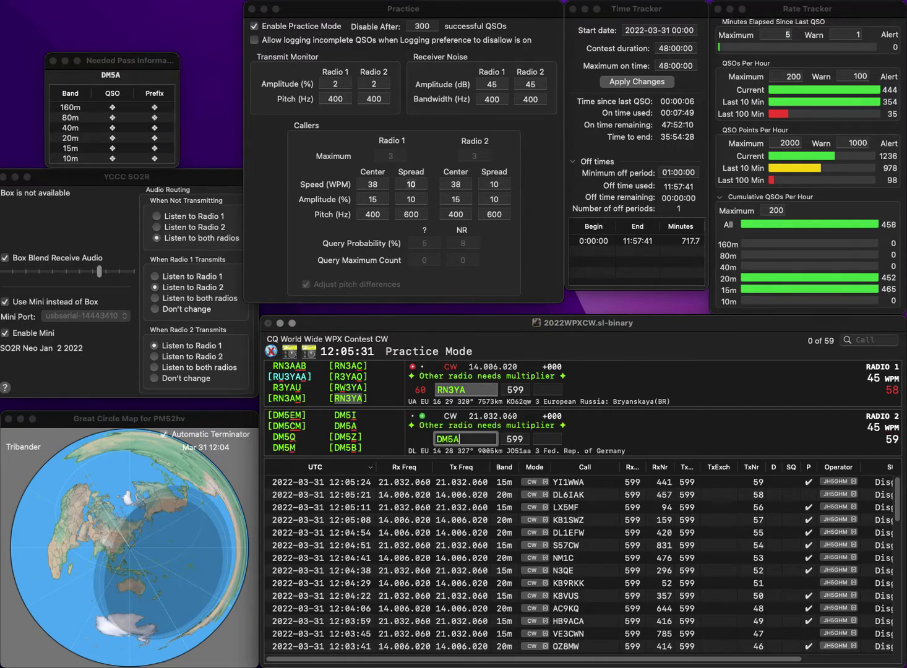
key("Return")
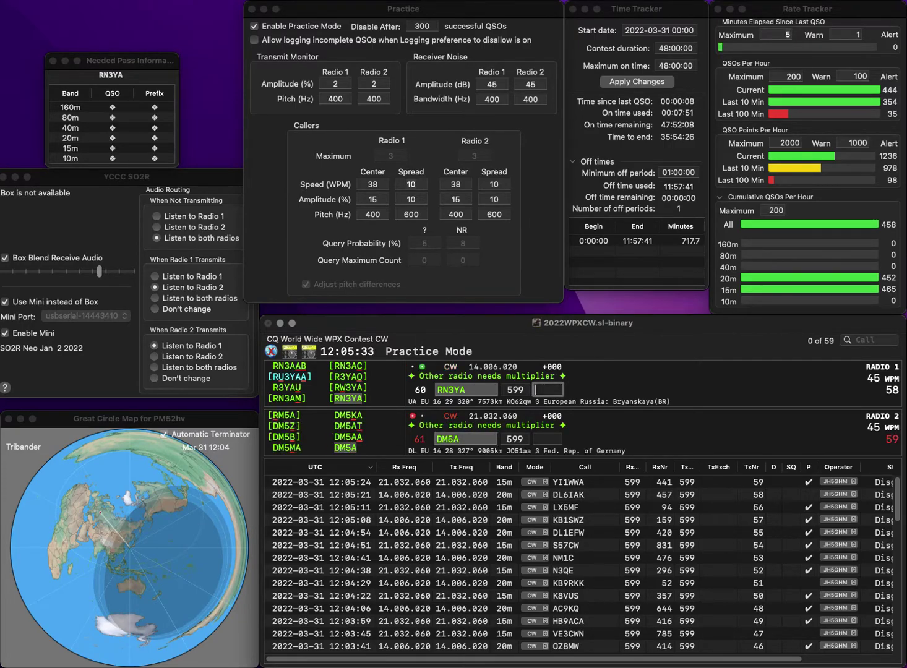
key("Left")
key("BackSpace")
type("T")
key("Delete")
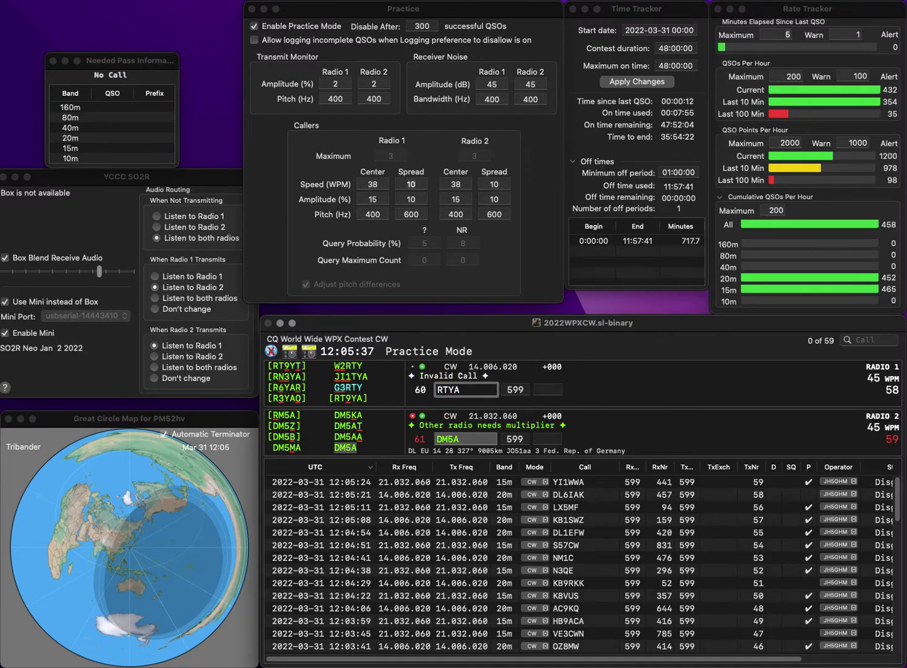
type("9")
key("Return")
key("Tab")
type("210")
key("Return")
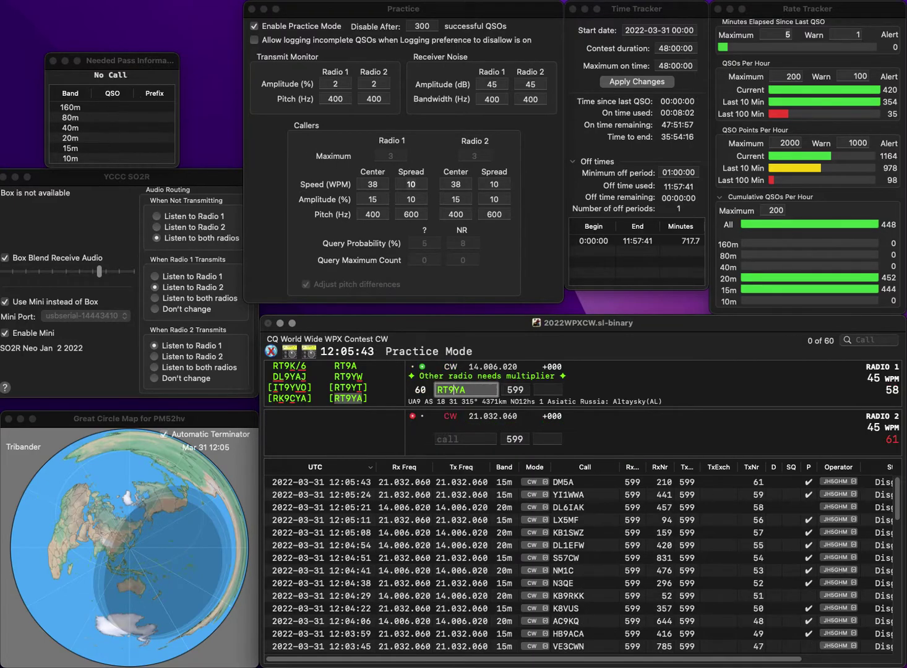
type("4611")
key("Return")
Step: Enter R3ET on Radio 2 and WB7ZZ on Radio 1, sending the exchange to each station
type("ET")
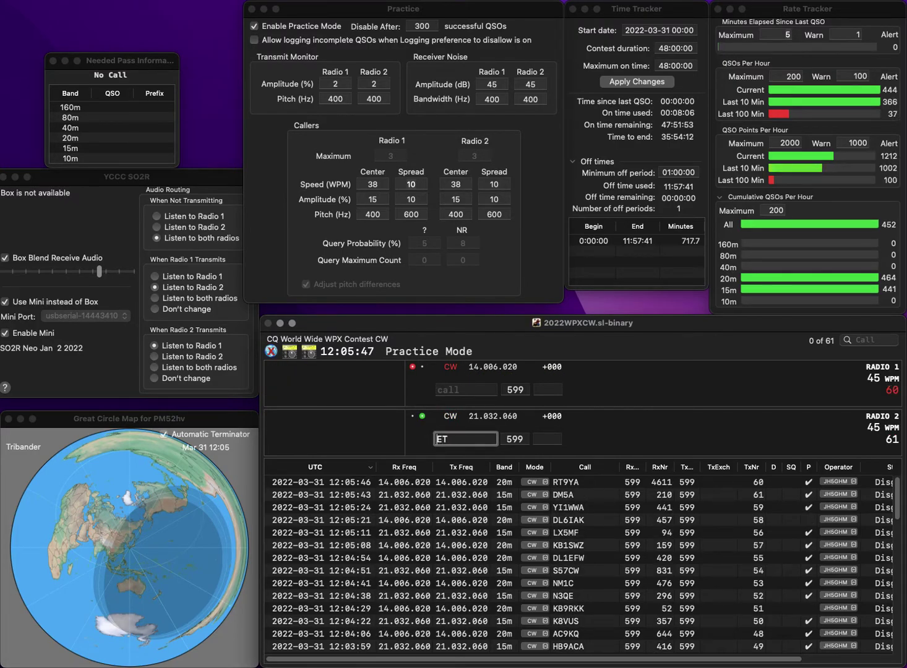
type("R3")
key("Return")
type("WB7ZZ")
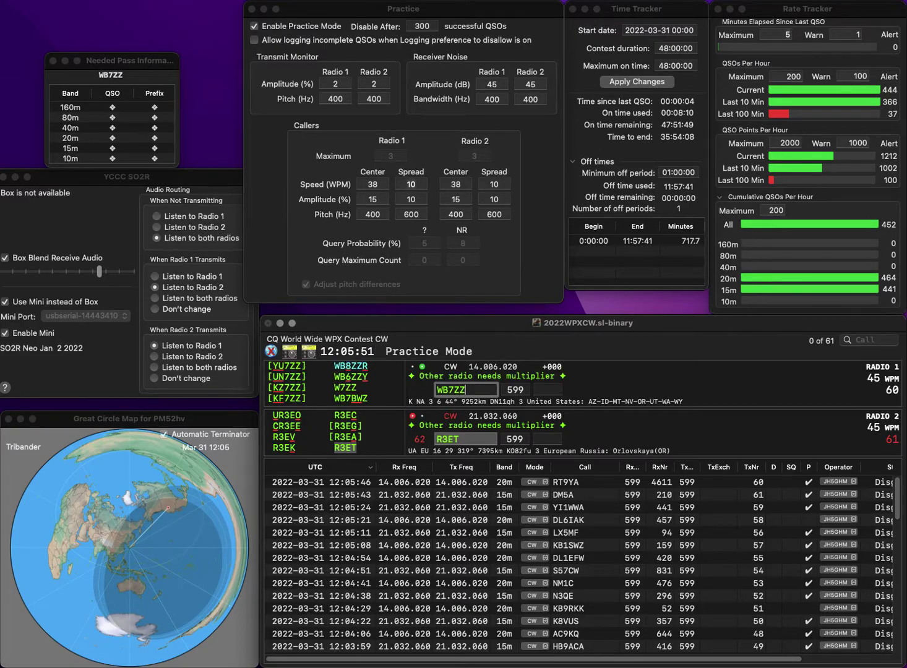
key("Return")
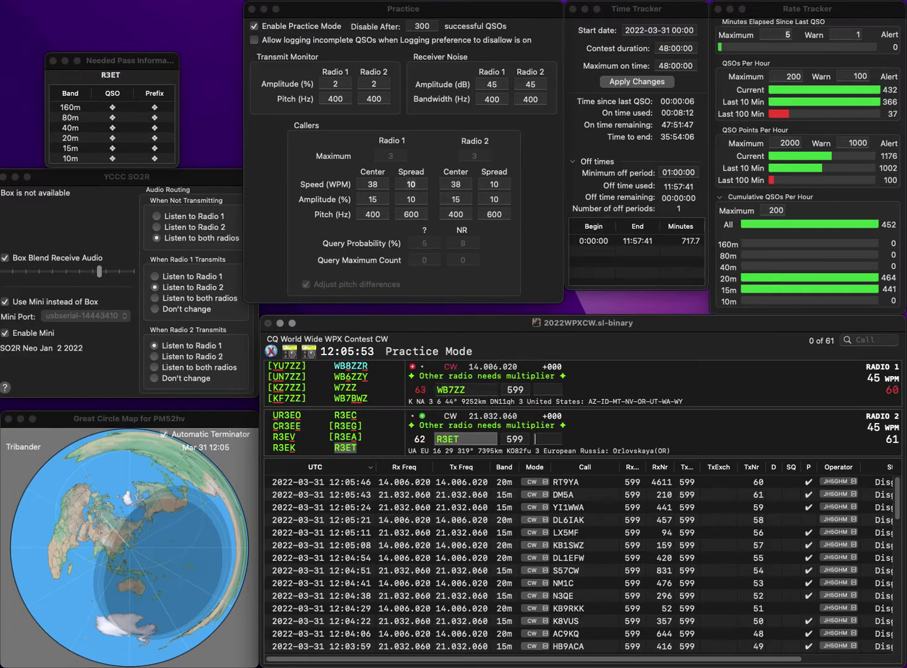
type("823")
key("Return")
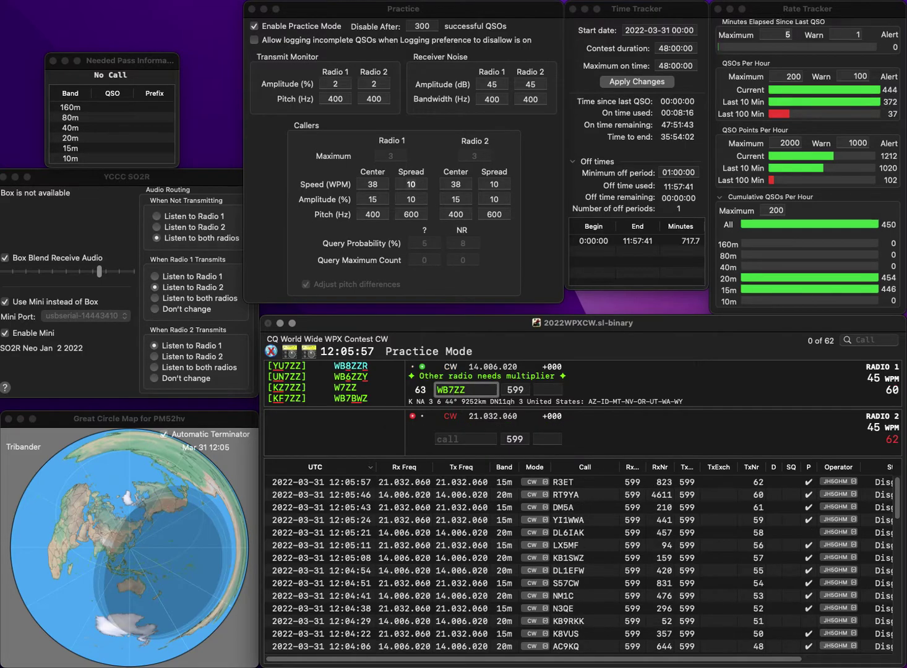
key("Delete")
key("Delete")
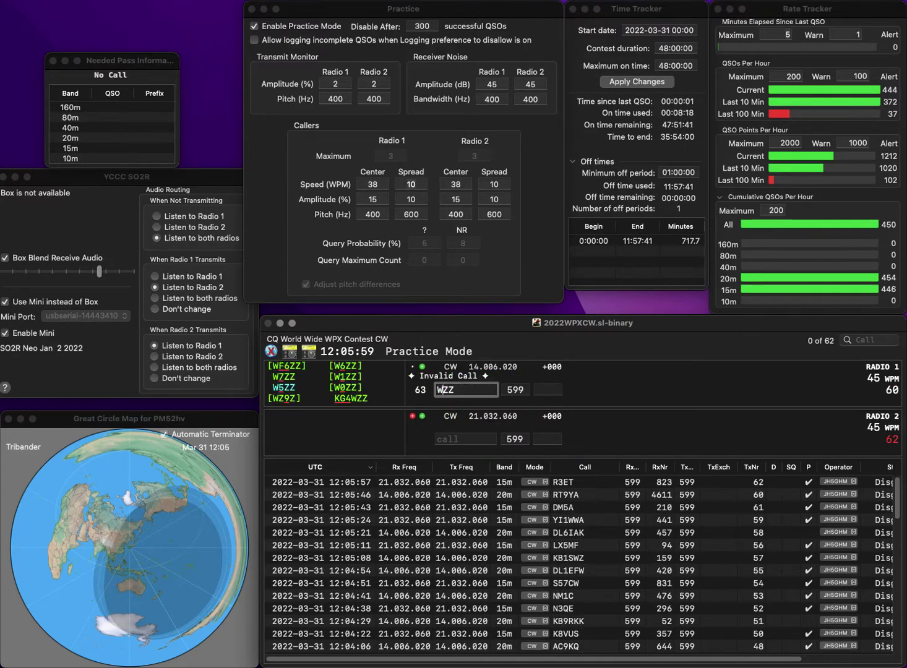
type("6Z")
key("Return")
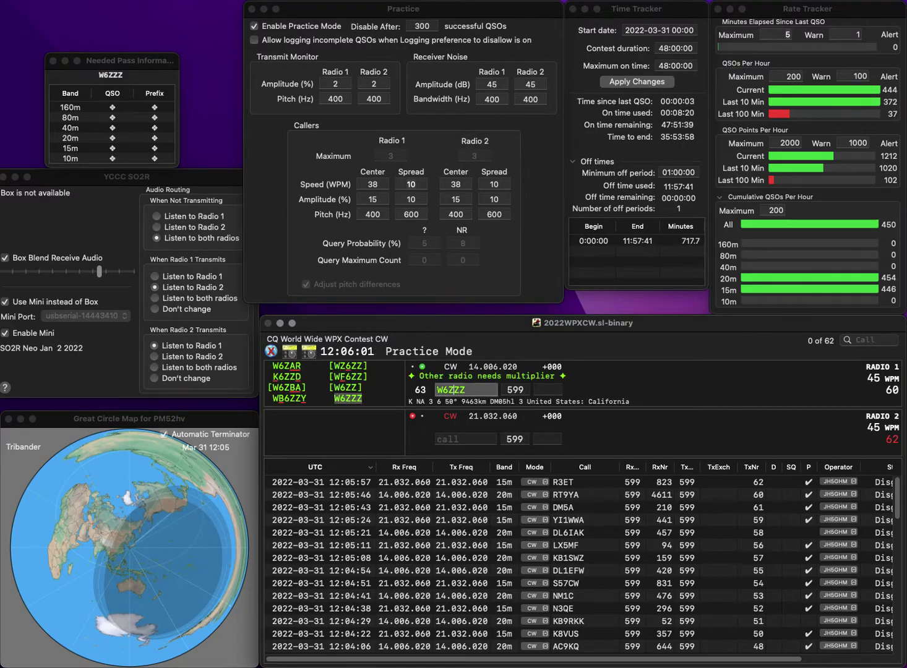
Step: Enter the callsign OH1TM on Radio 2 and send the exchange to the station
type("OK")
key("BackSpace")
type("H1TM")
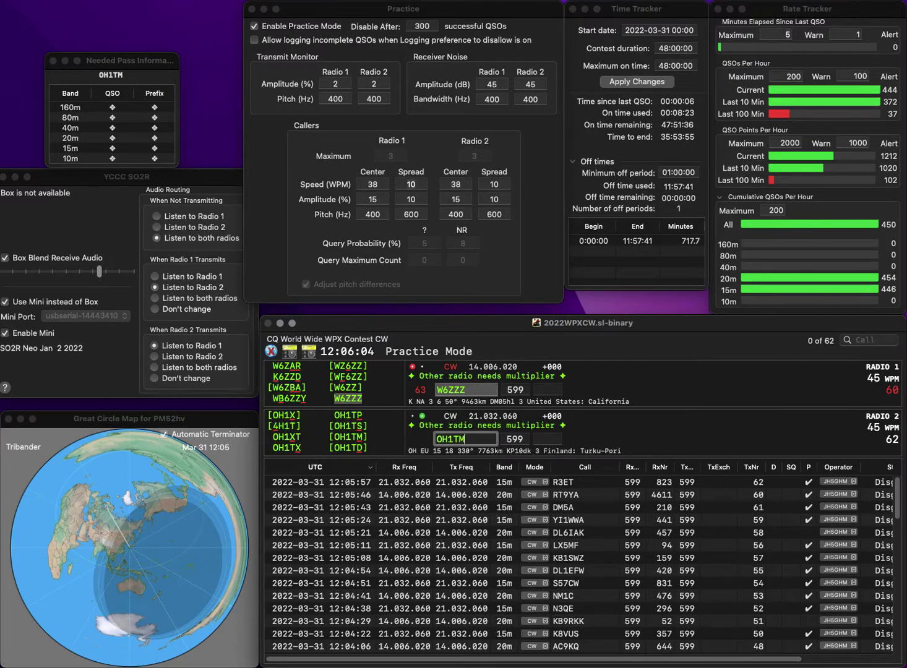
key("Return")
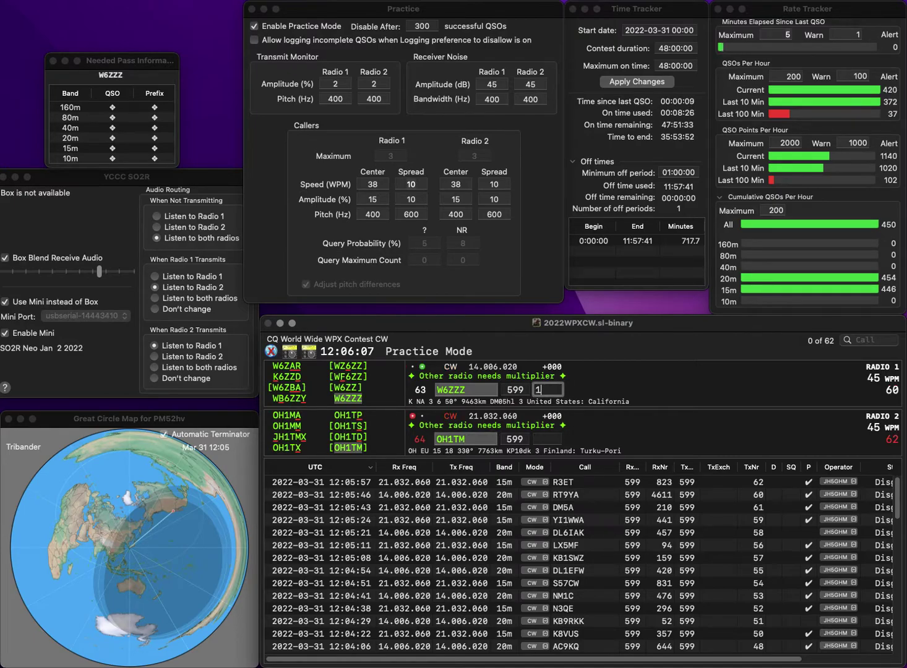
Step: Log W6ZZZ on Radio 1 with received number 109 and OH1TM on Radio 2 with received number 909
type("109")
key("Return")
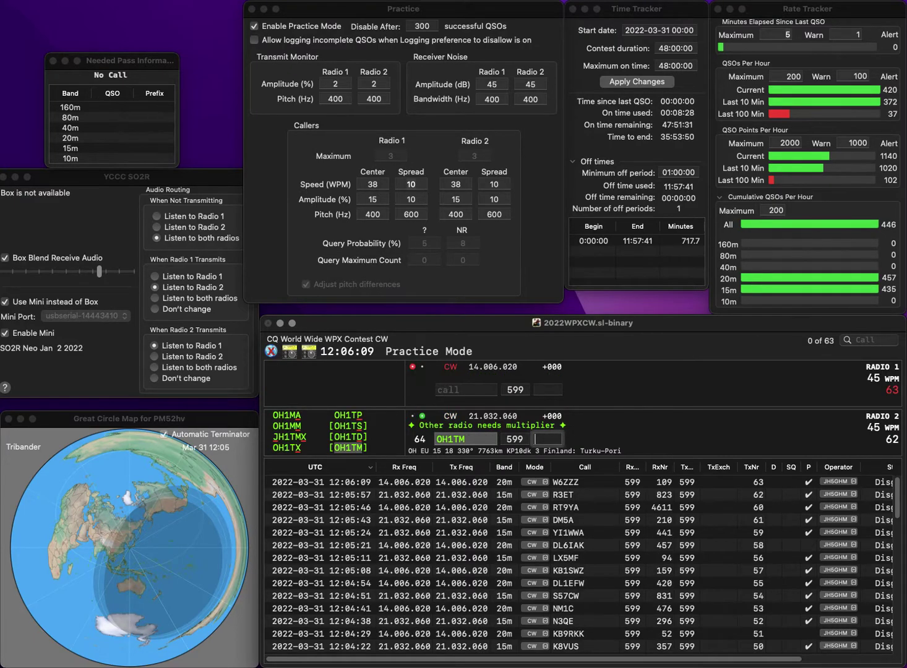
type("9")
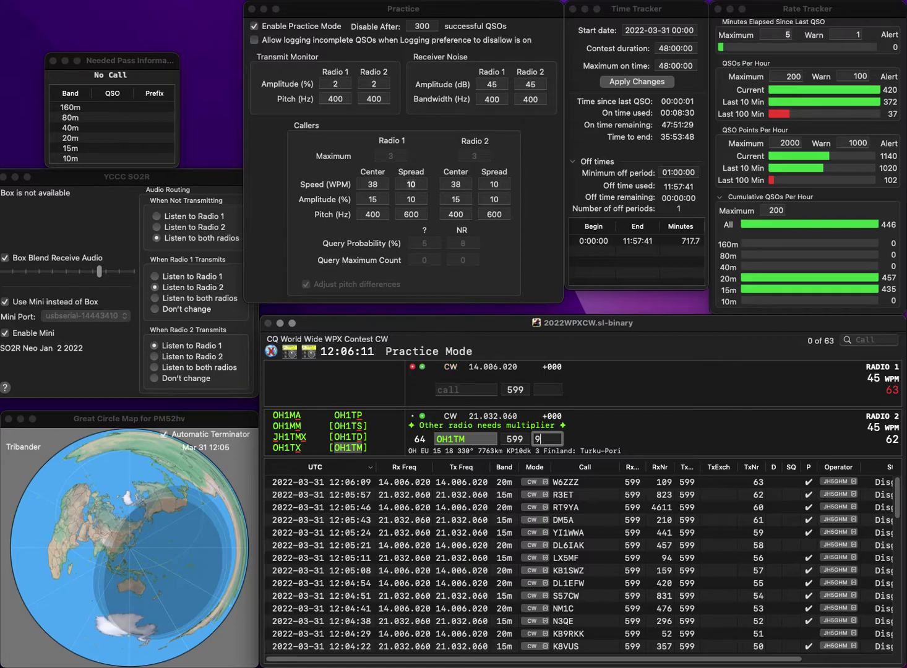
type("09")
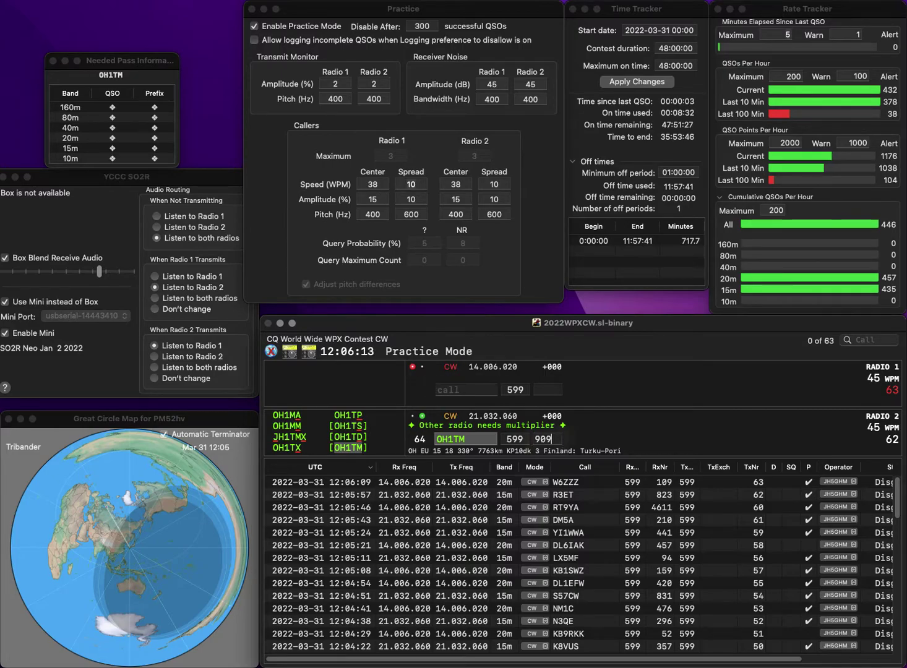
key("Return")
Step: Enter WG7N on Radio 1 and G3LRS on Radio 2, sending the exchange to each station
type("WG")
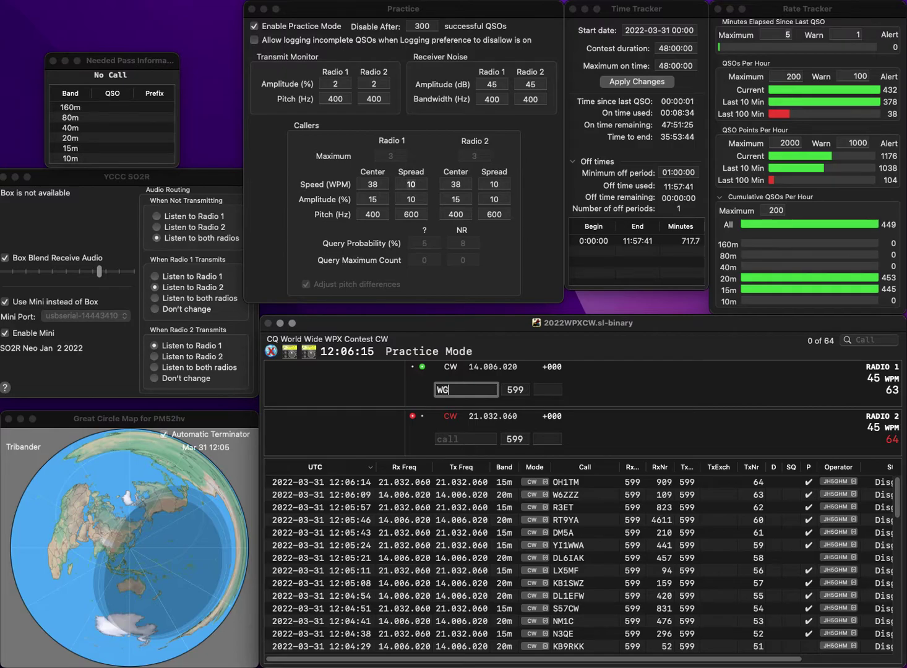
type("7N")
key("Return")
type("G3LRS")
key("Return")
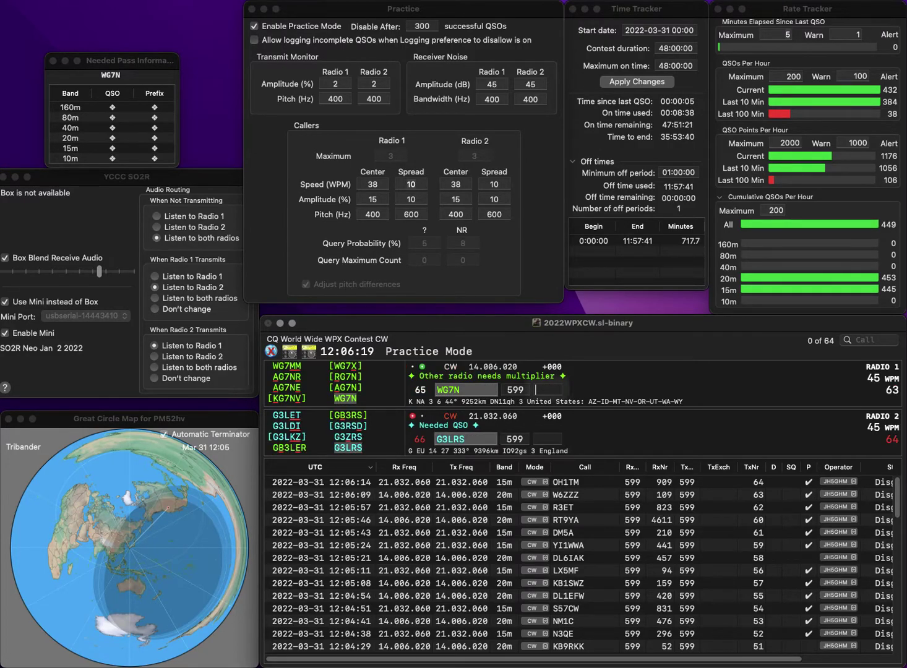
type("665")
key("Return")
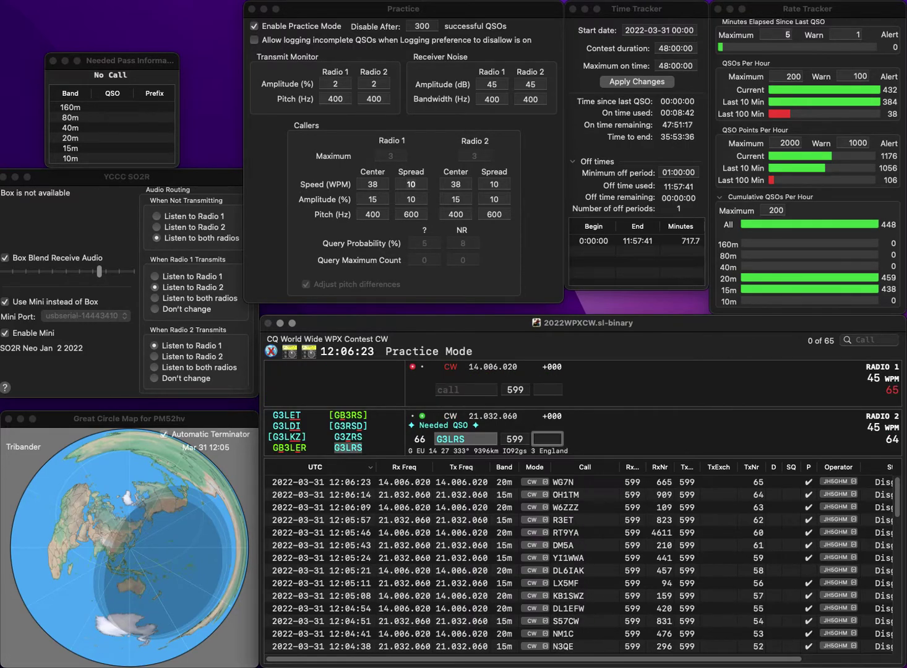
type("267")
key("Return")
type("N1ETO")
key("Return")
type("KO1I")
key("Return")
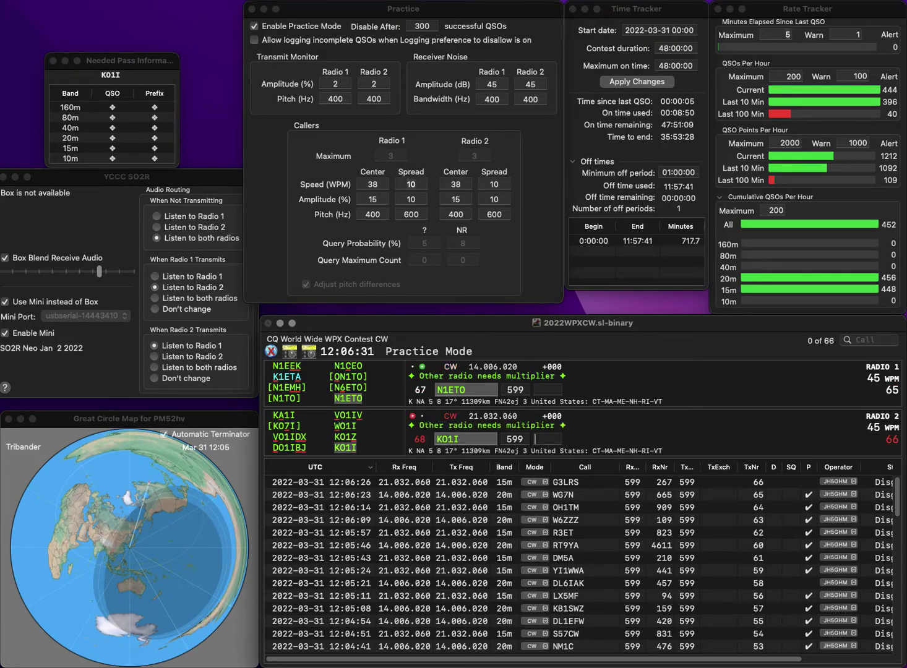
type("25")
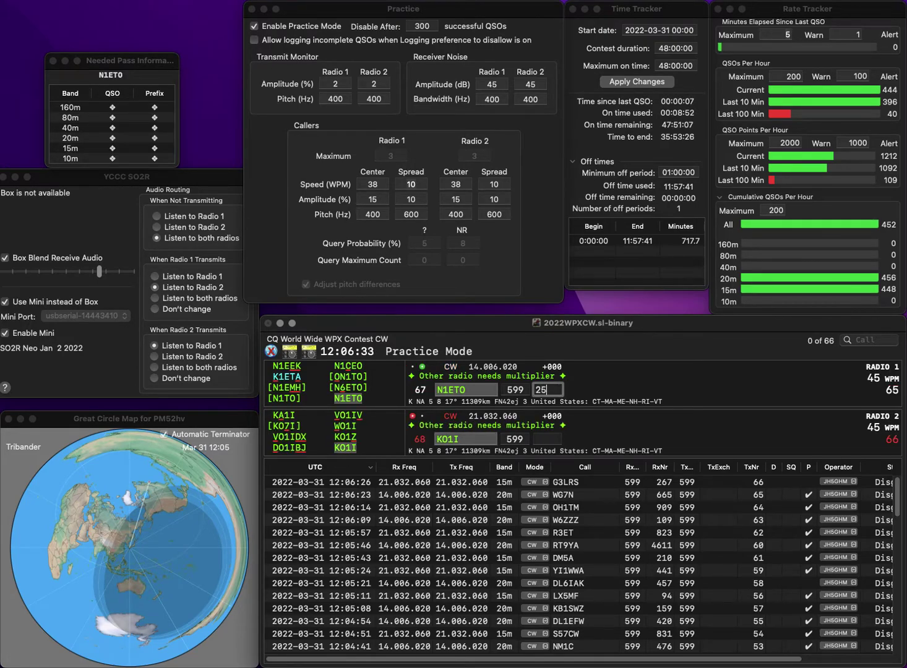
key("Return")
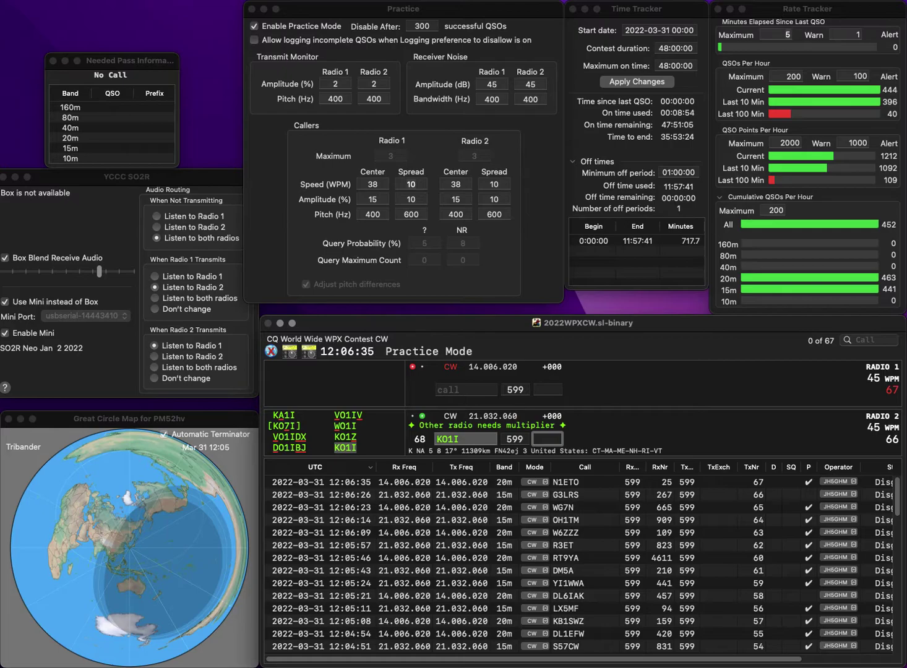
type("55")
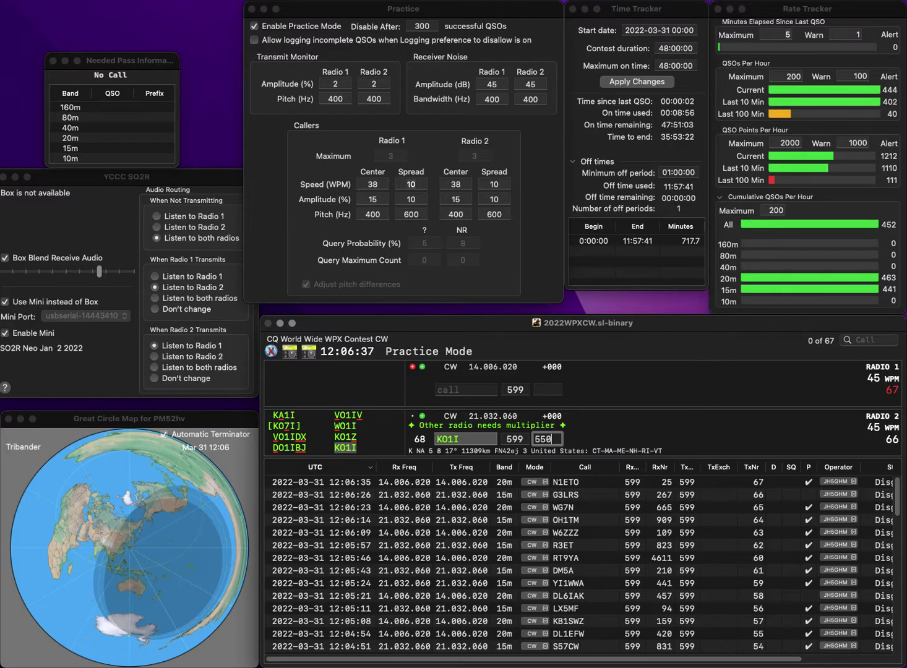
type("0")
key("Return")
type("UA3M")
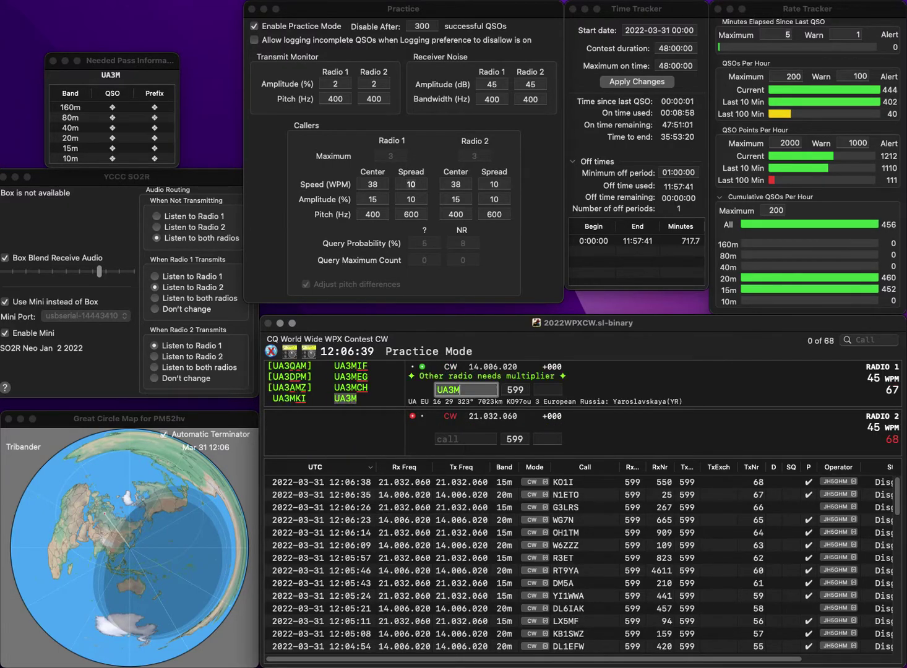
key("BackSpace")
type("NW")
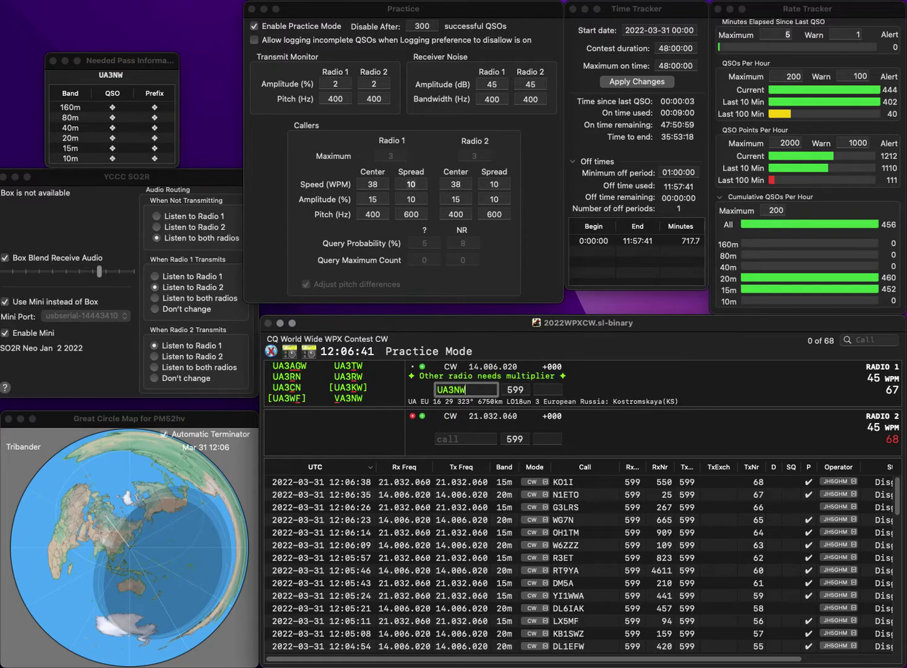
key("Return")
type("I")
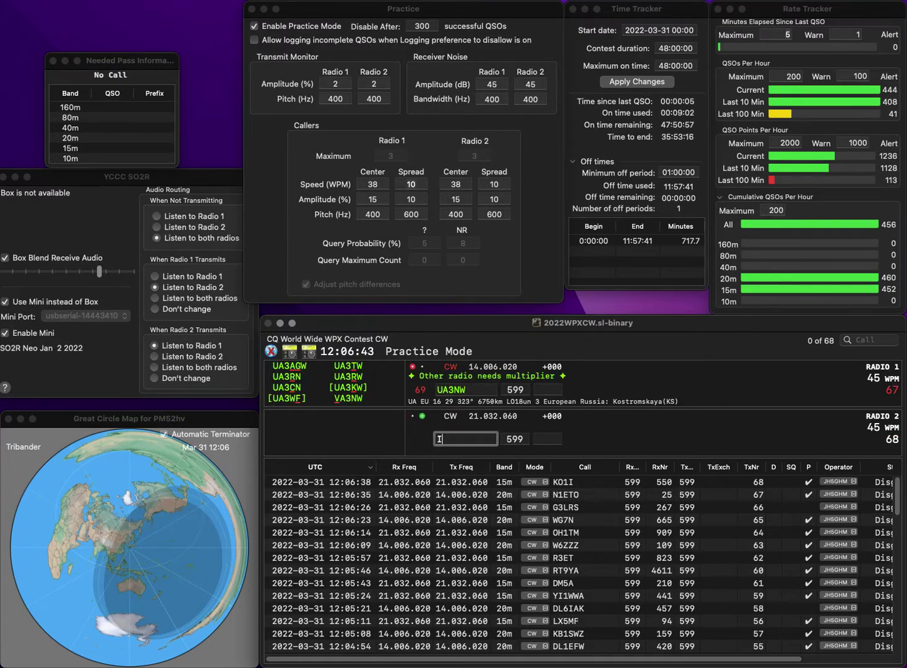
type("SOZ")
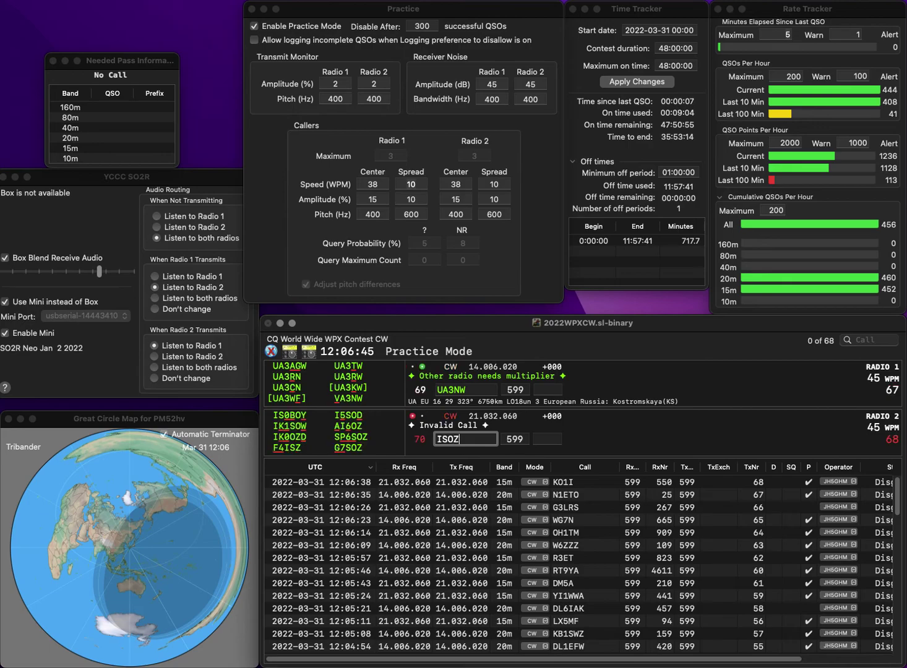
key("Return")
type("V")
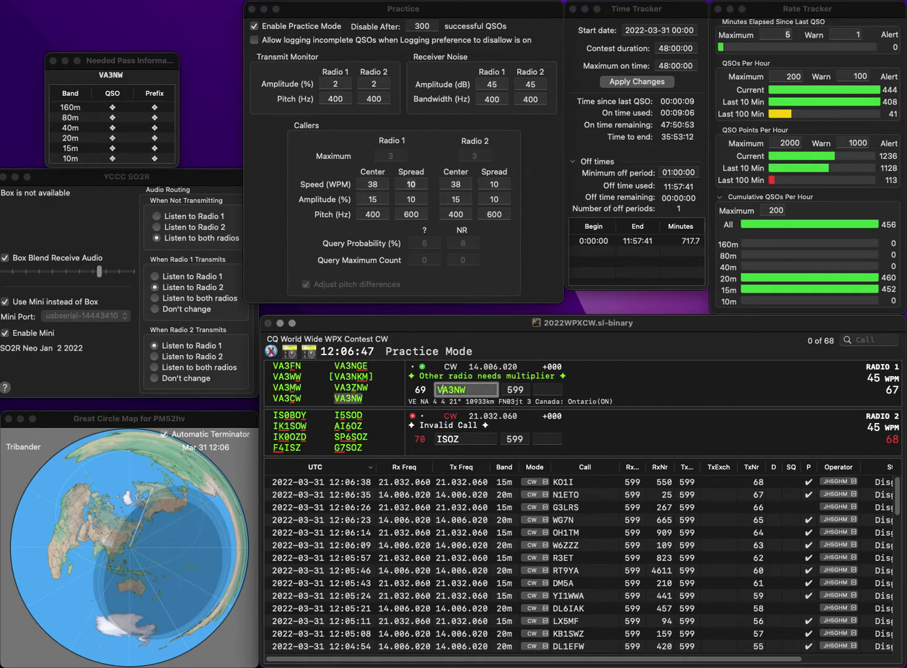
key("Return")
key("BackSpace")
key("BackSpace")
key("BackSpace")
key("BackSpace")
type("I2HIZ")
key("Return")
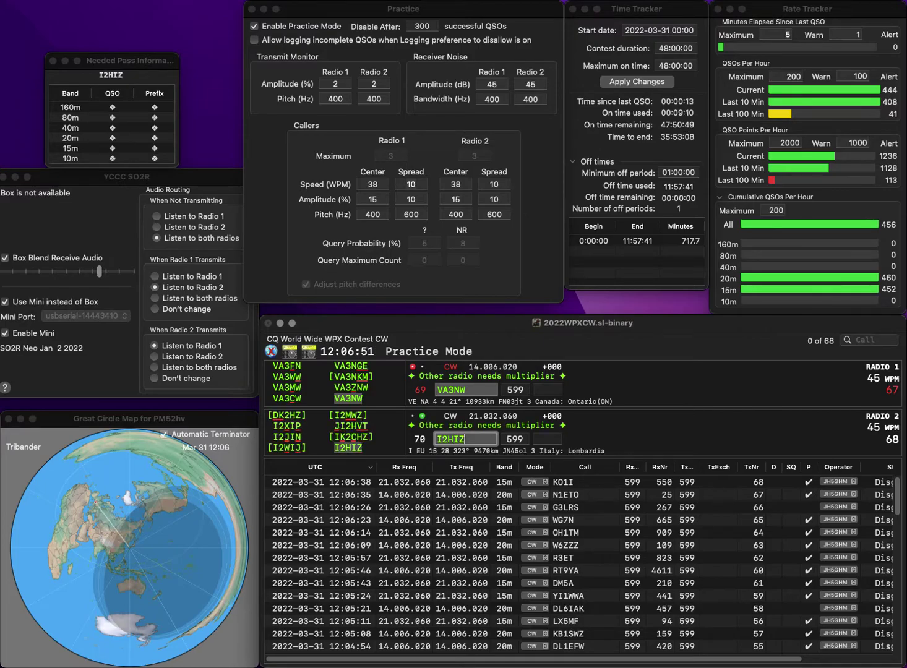
left_click(548, 389)
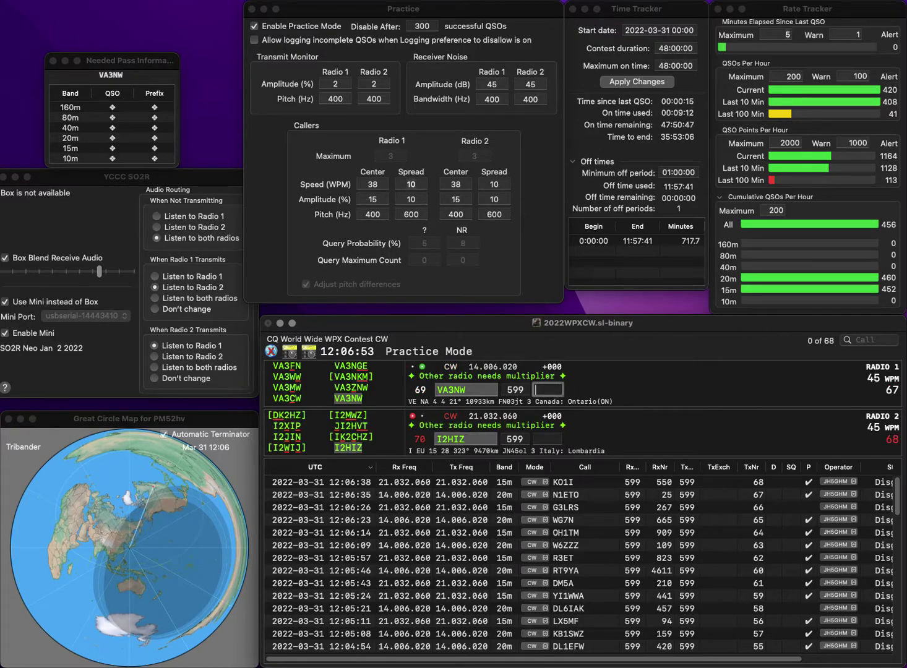
key("Return")
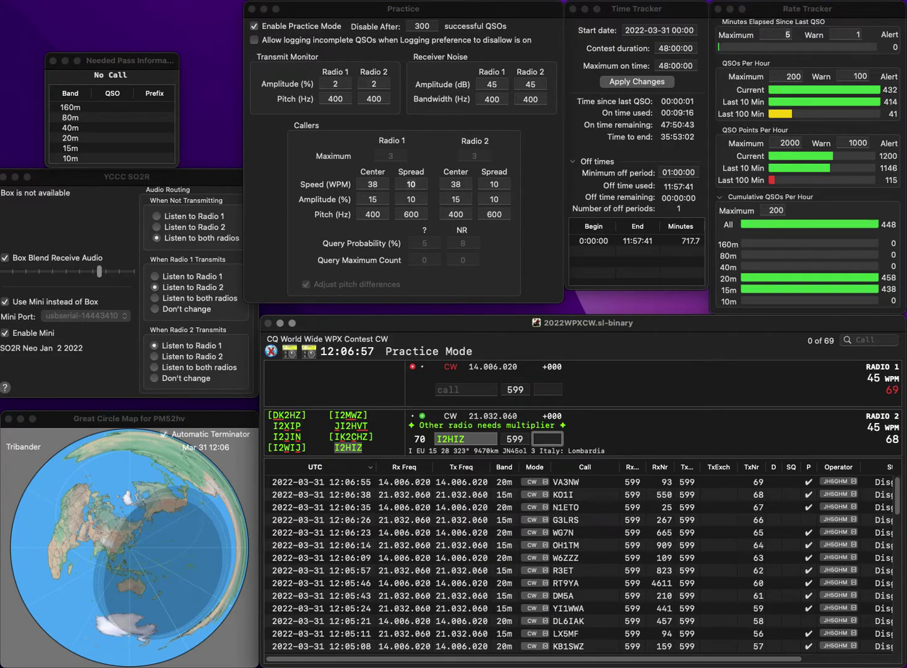
type("8")
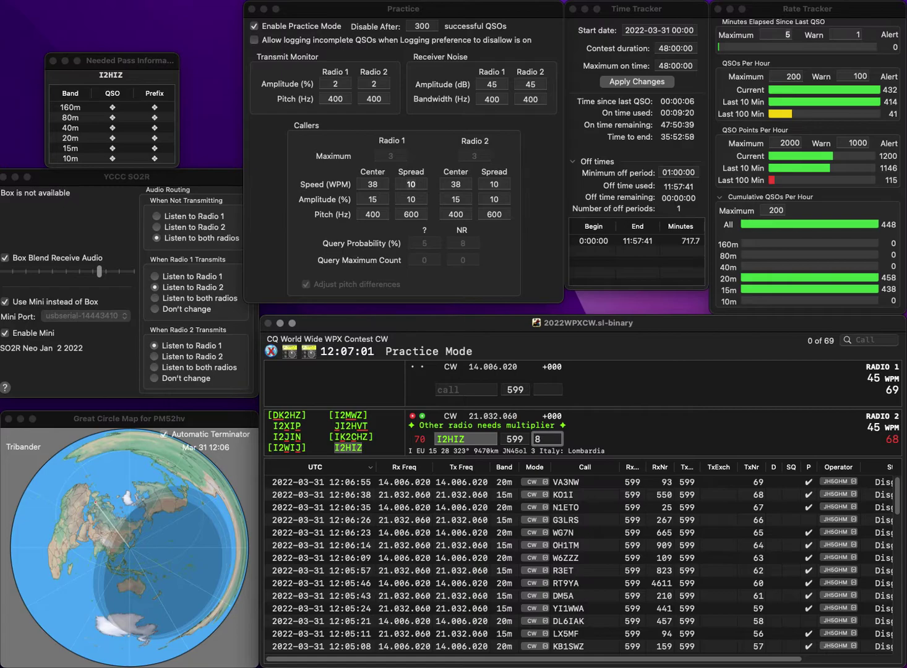
type("81")
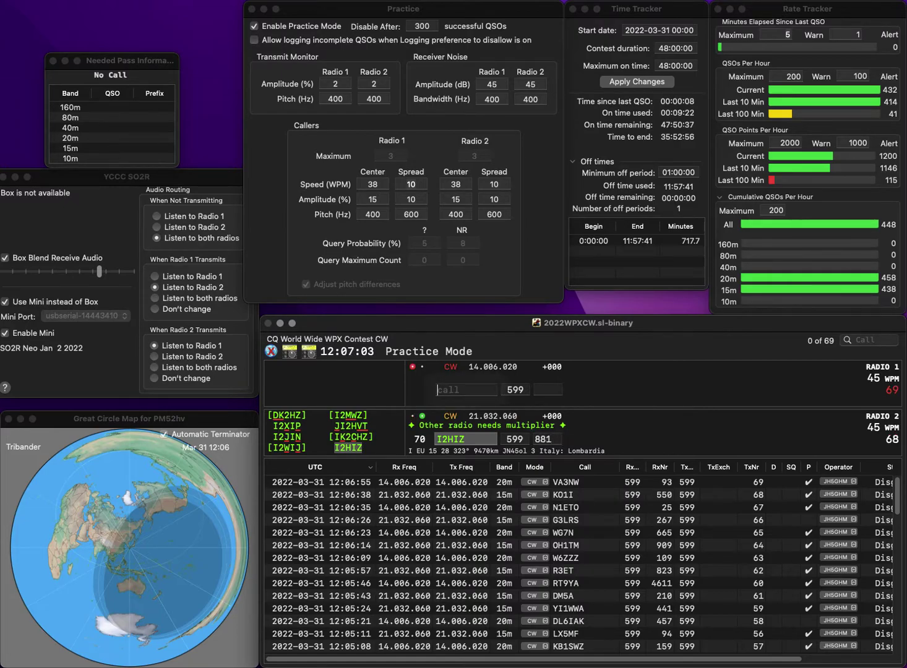
key("Return")
Step: Enter OK2FB on Radio 1 and WI5GUY on Radio 2, sending the exchange to each station
type("OK2FB")
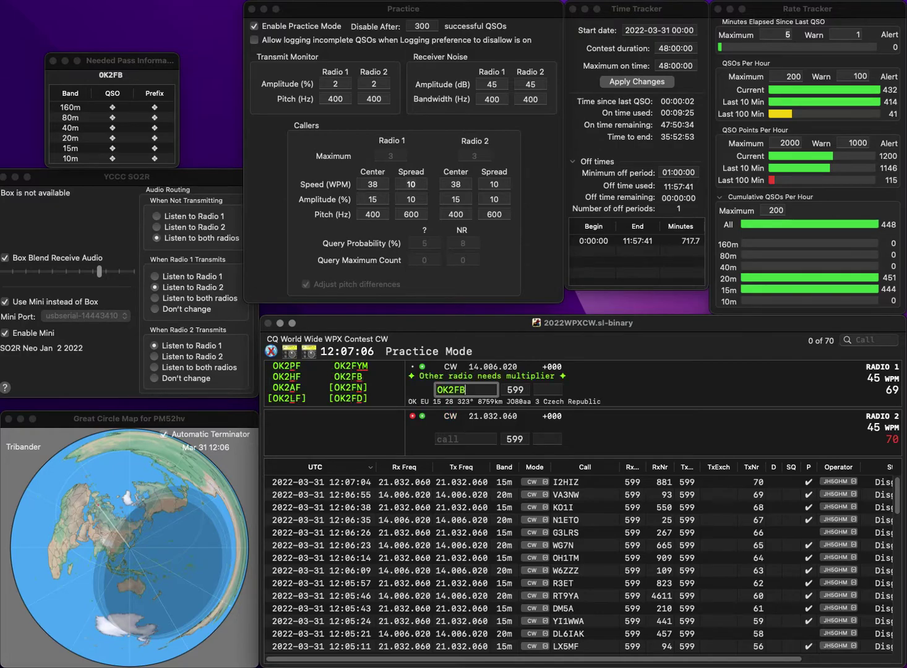
key("Return")
type("WI")
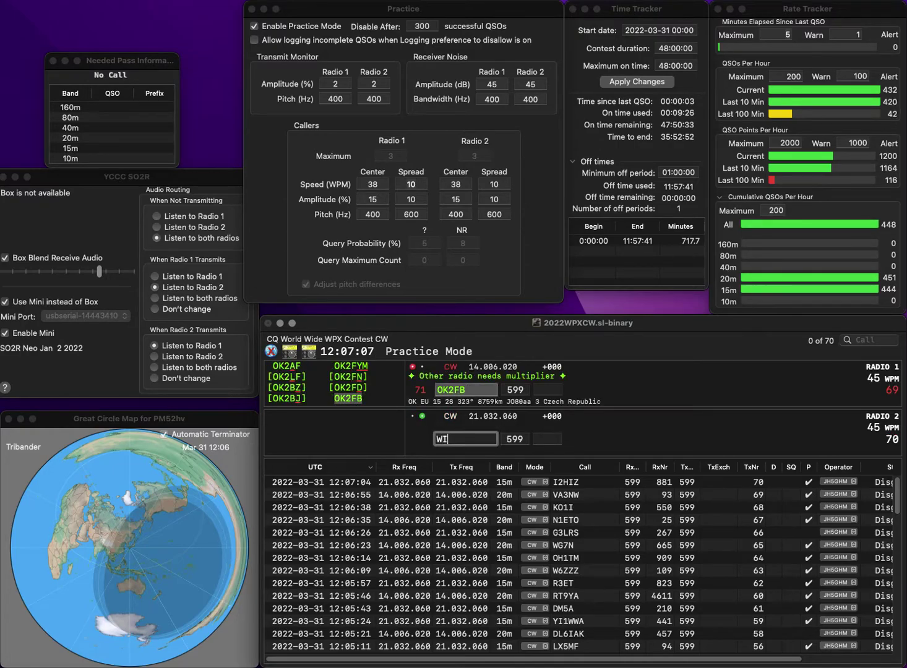
type("5GUY")
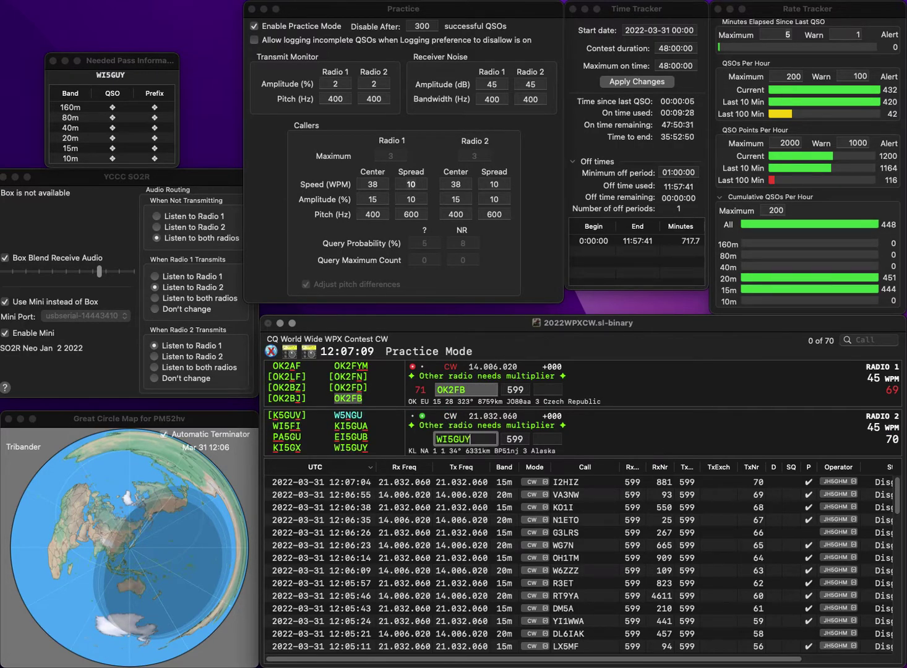
key("Return")
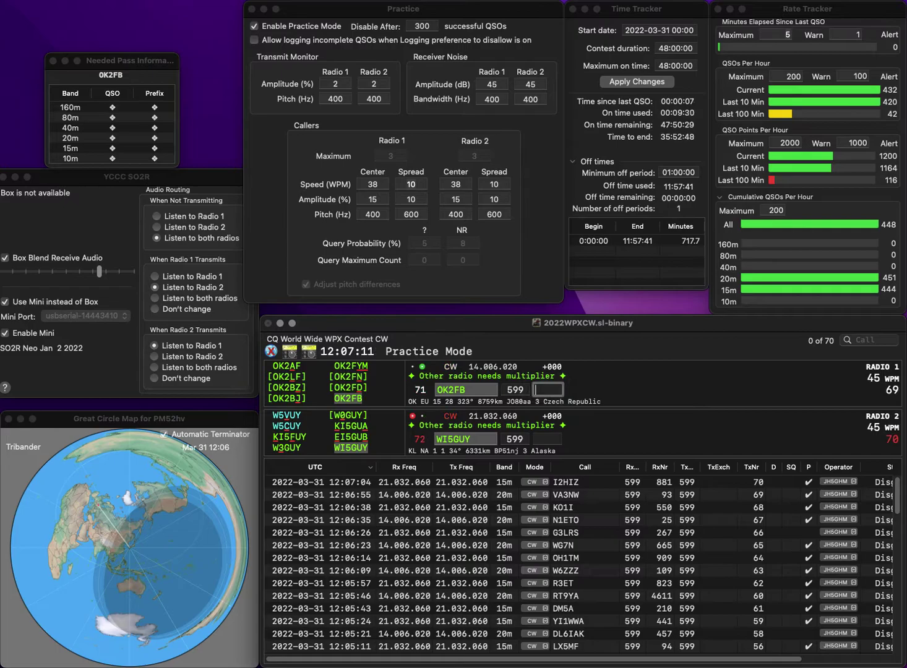
type("396")
key("Return")
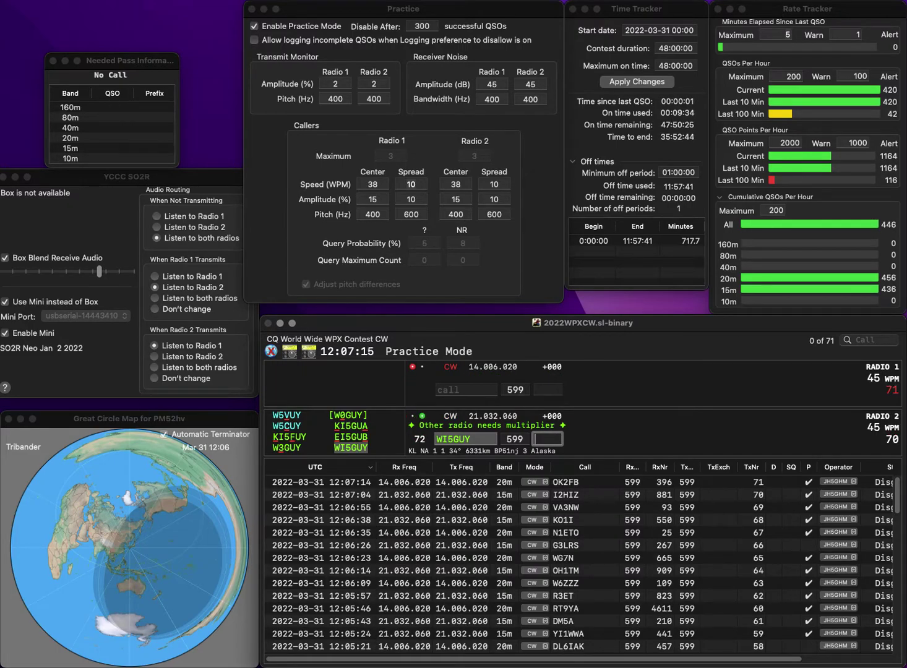
type("366")
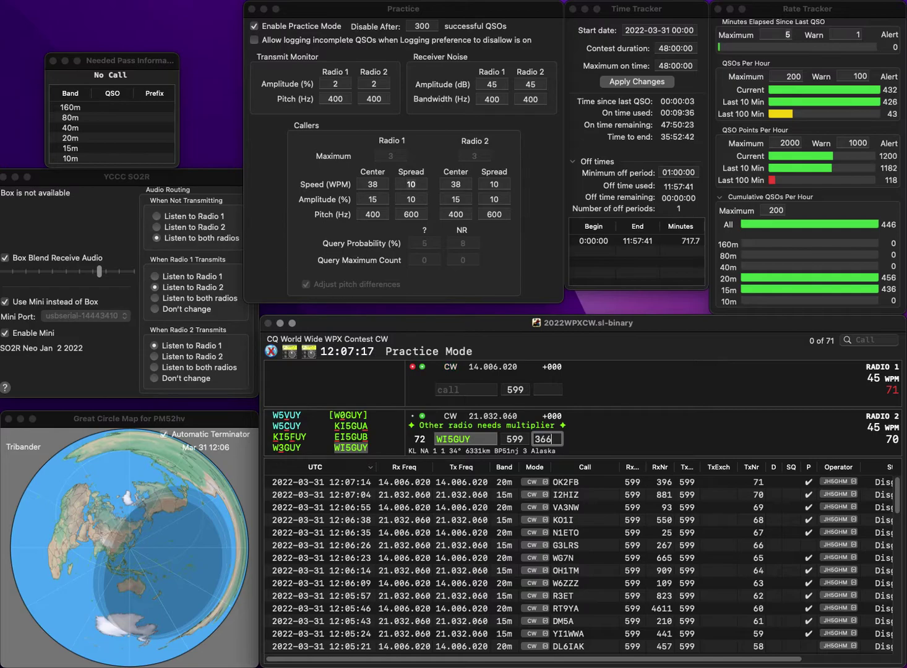
key("Return")
Step: Enter KE4MIQ on Radio 1 and VA2IDX on Radio 2, sending the exchange to each station
type("KEMIQ")
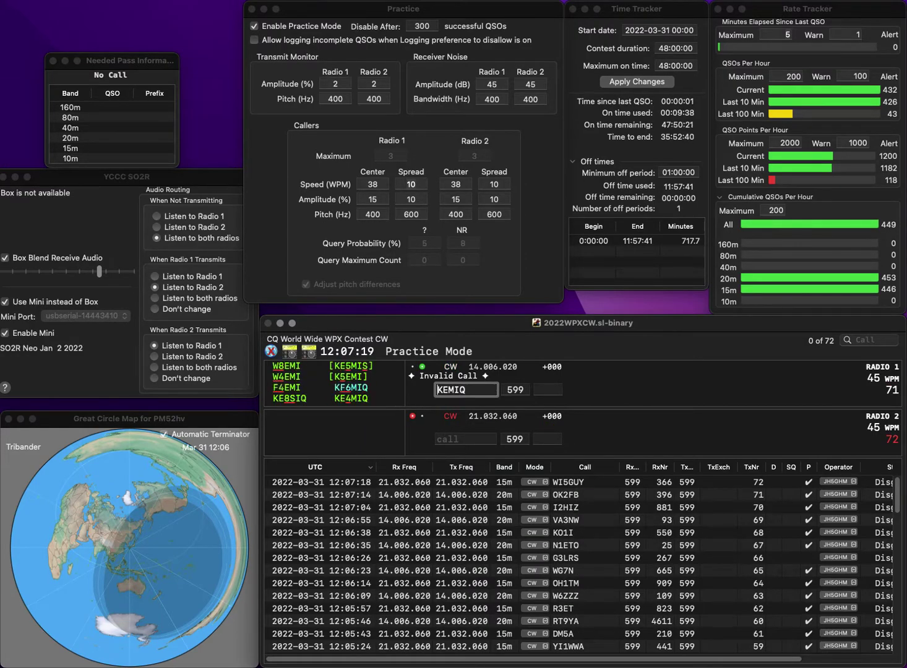
type("4")
key("Return")
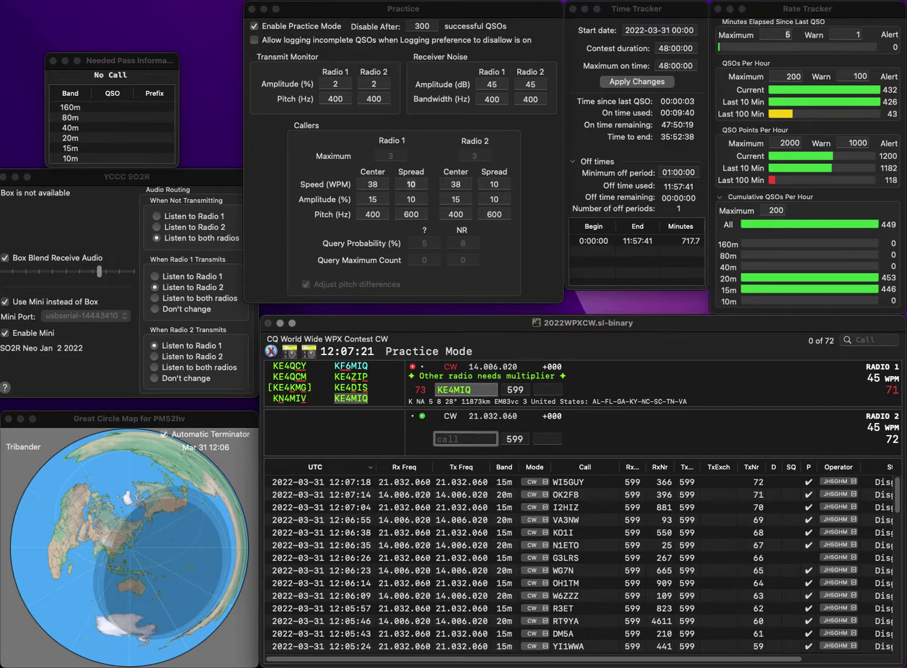
type("2IDX")
key("Home")
type("VA")
key("Return")
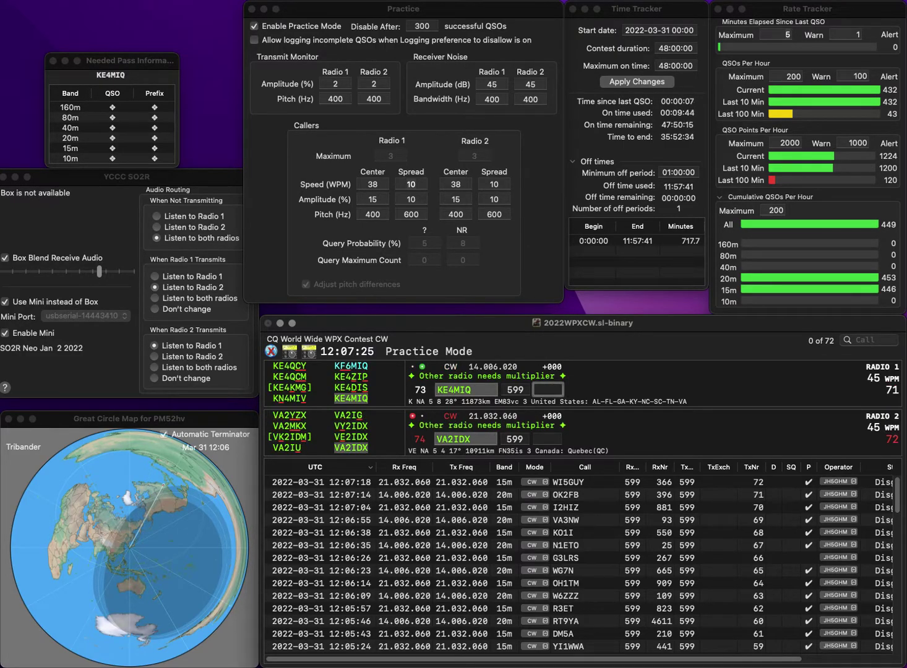
Step: Log KE4MIQ on Radio 1 with received number 177
type("177")
key("Return")
key("BackSpace")
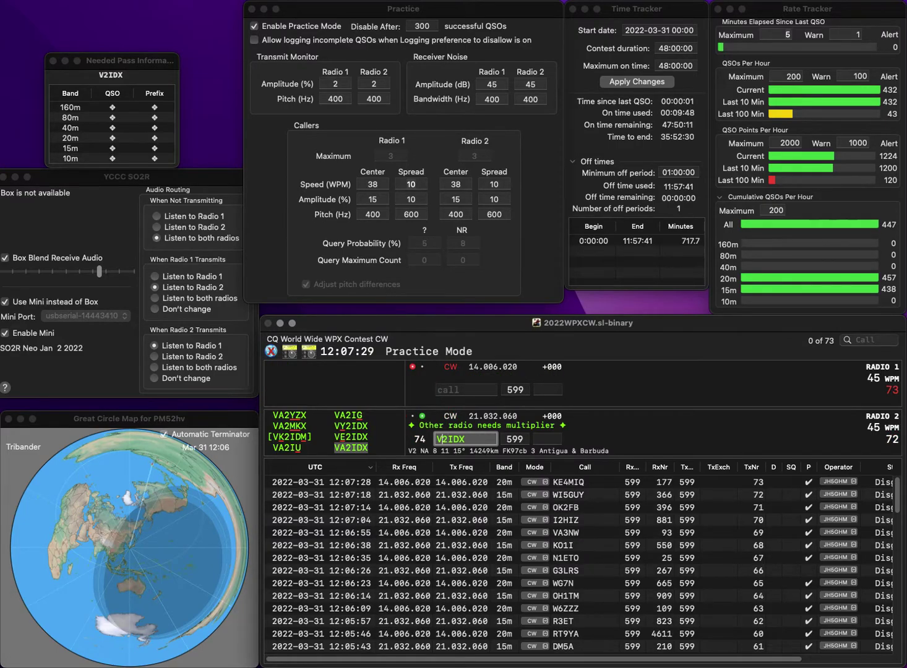
type("Y")
key("Return")
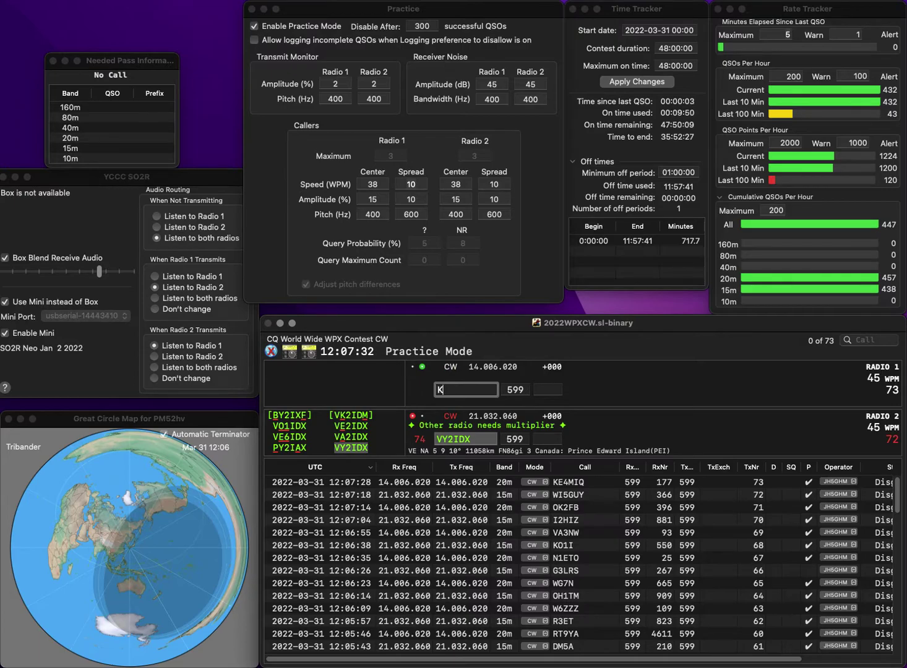
key("Return")
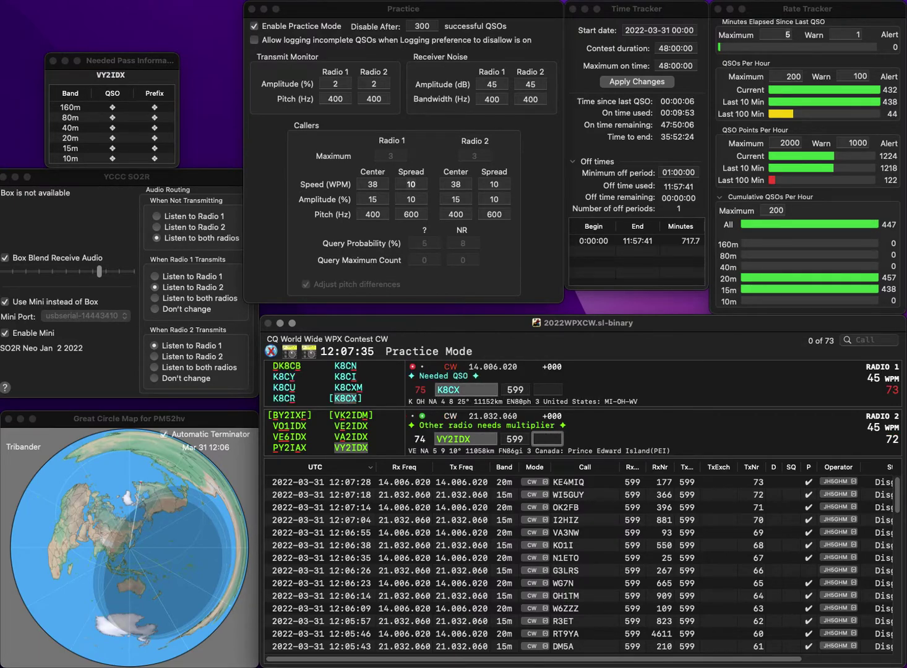
type("424")
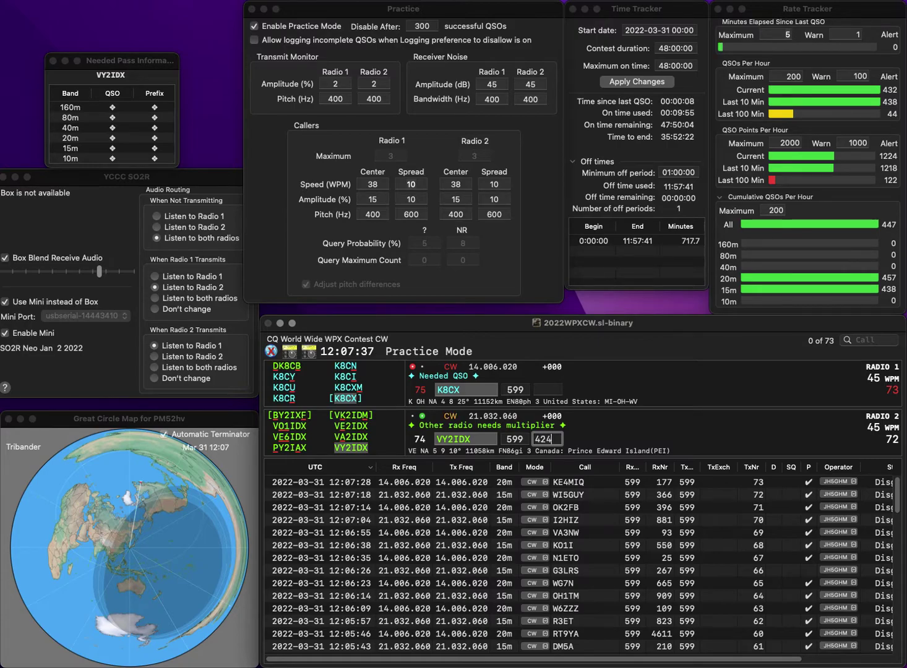
key("Return")
type("904")
key("Return")
Step: Enter K6MI on Radio 1 and complete the partial callsign LTX to UR4LTX on Radio 2, sending the exchange to each station
type("LTX")
key("Return")
type("K")
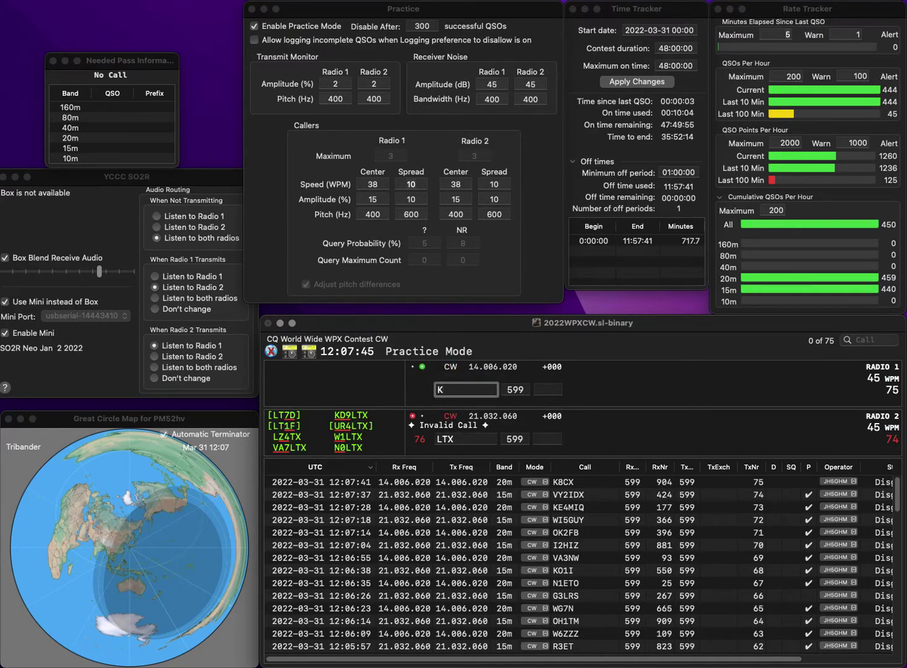
type("6MI")
key("Return")
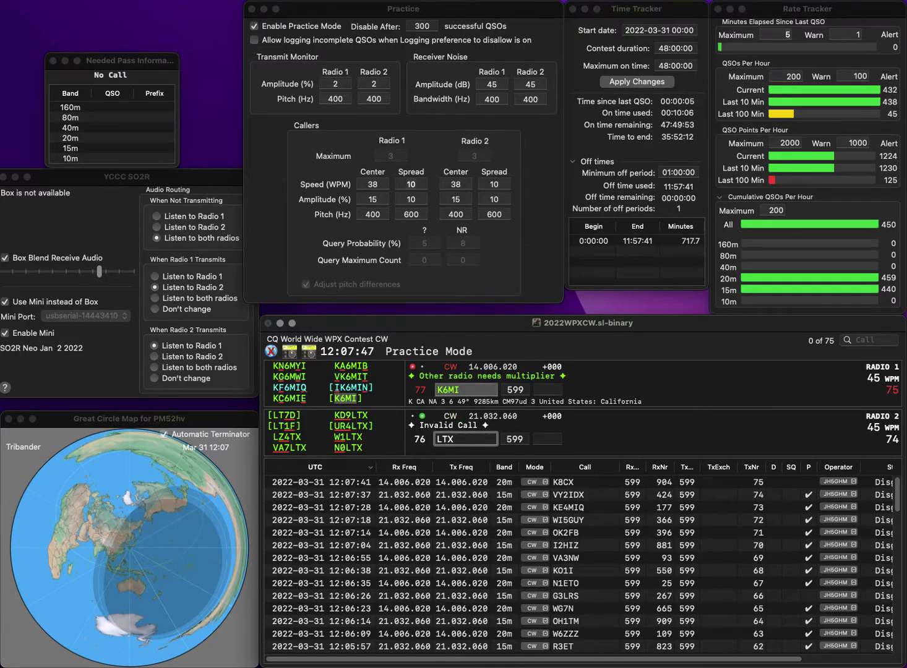
type("UR4")
key("Return")
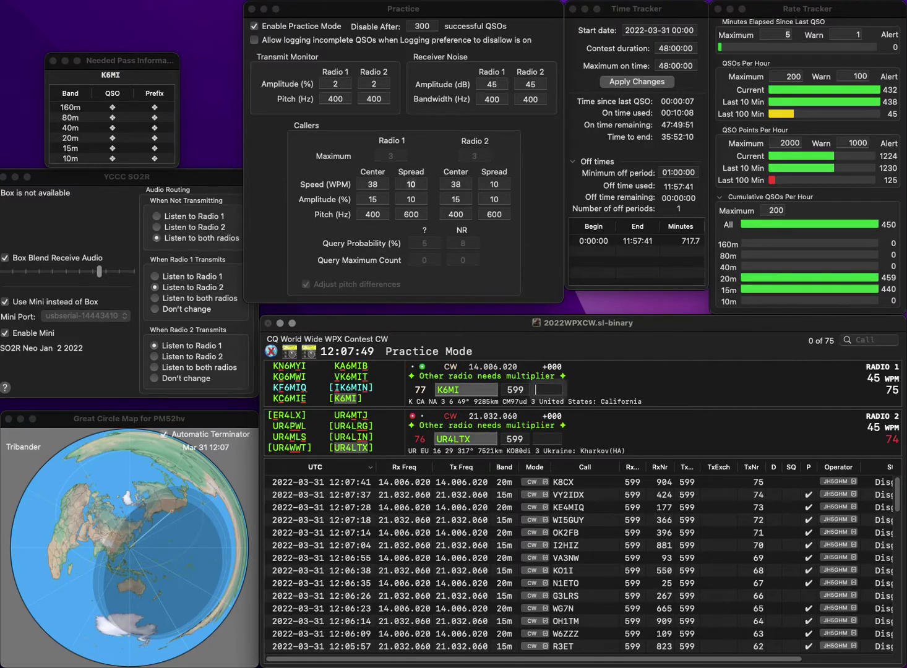
type("715")
key("Return")
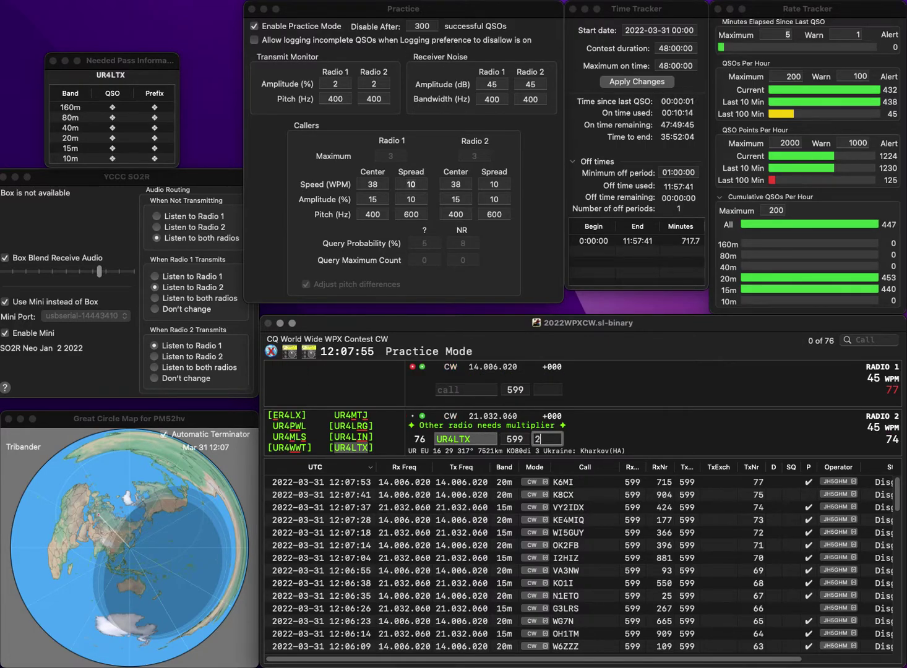
key("Return")
Step: Enter EA5LU on Radio 1 and VE7KW on Radio 2, sending the exchange to each station
type("EA5LU")
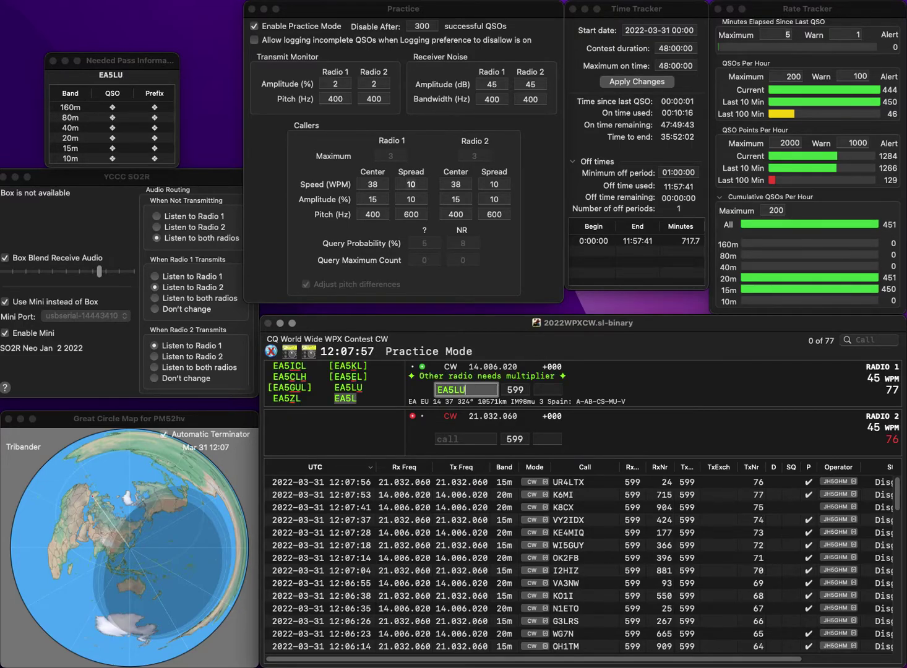
key("Return")
type("VE7KW")
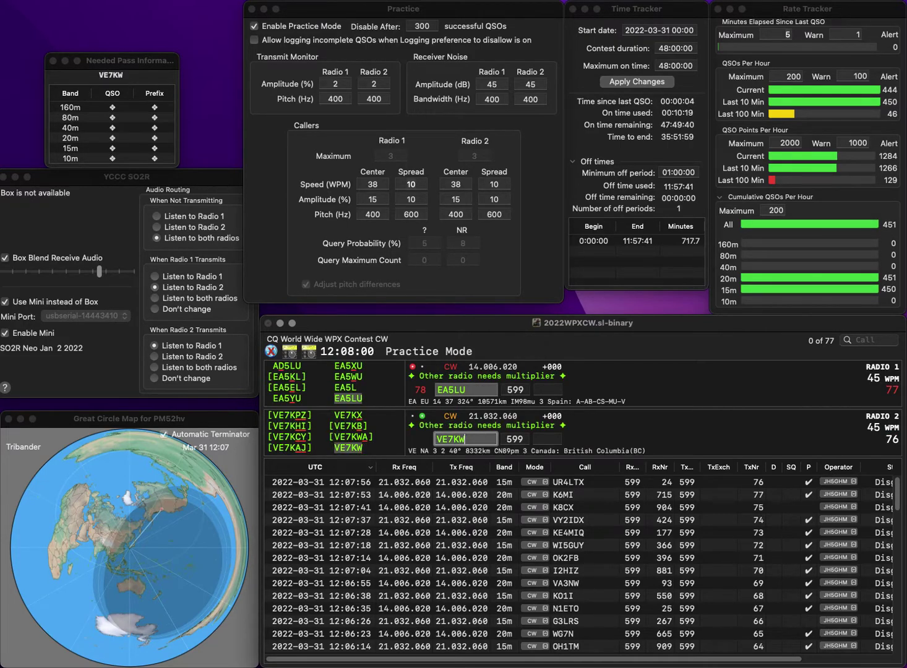
key("Return")
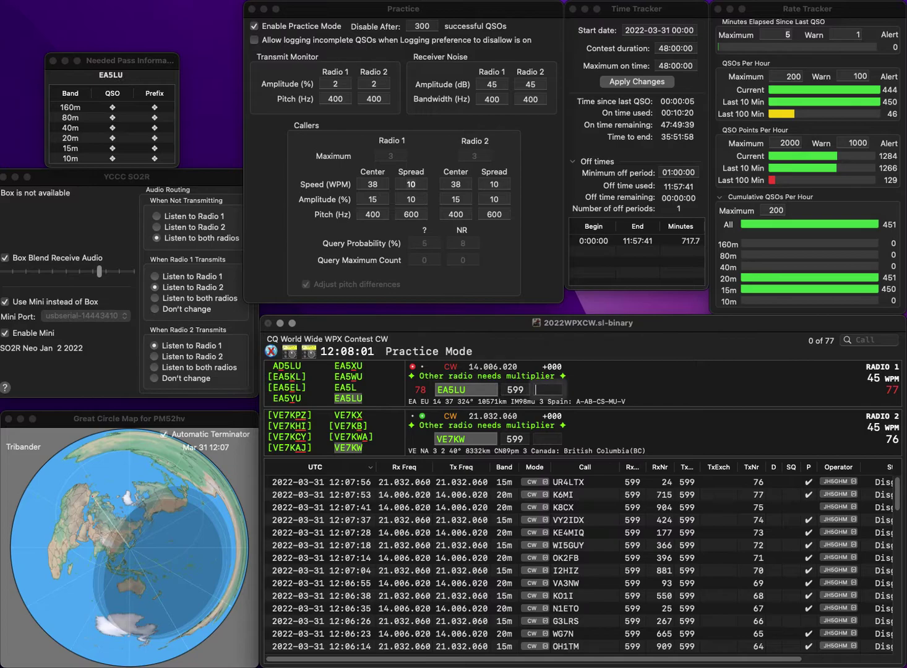
Step: Log EA5LU on Radio 1 with received number 799
type("799")
key("Return")
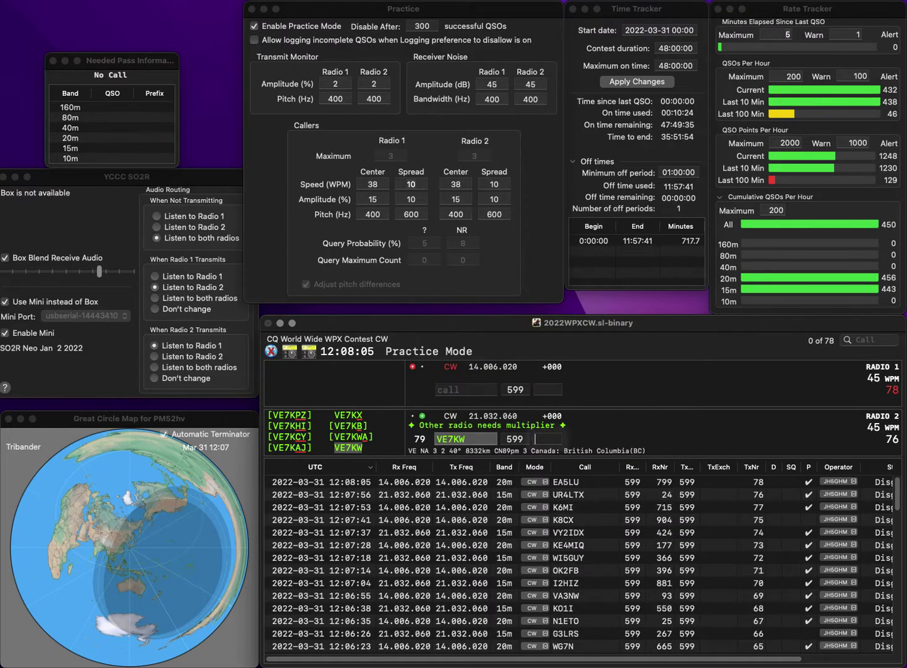
Step: Log VE7KW on Radio 2 with received number 467 and send the partial callsign 6D on Radio 1
type("467")
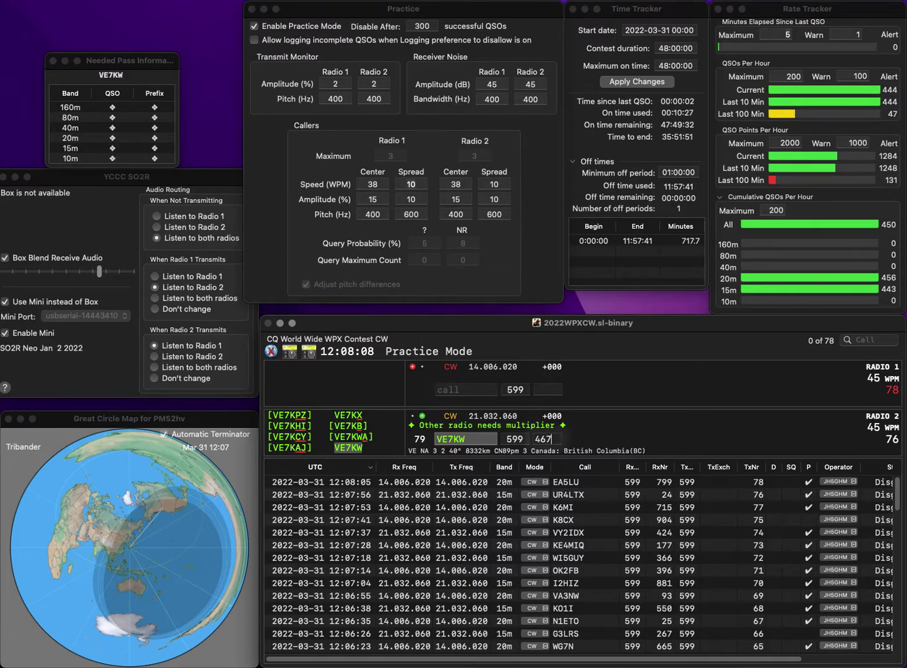
key("Return")
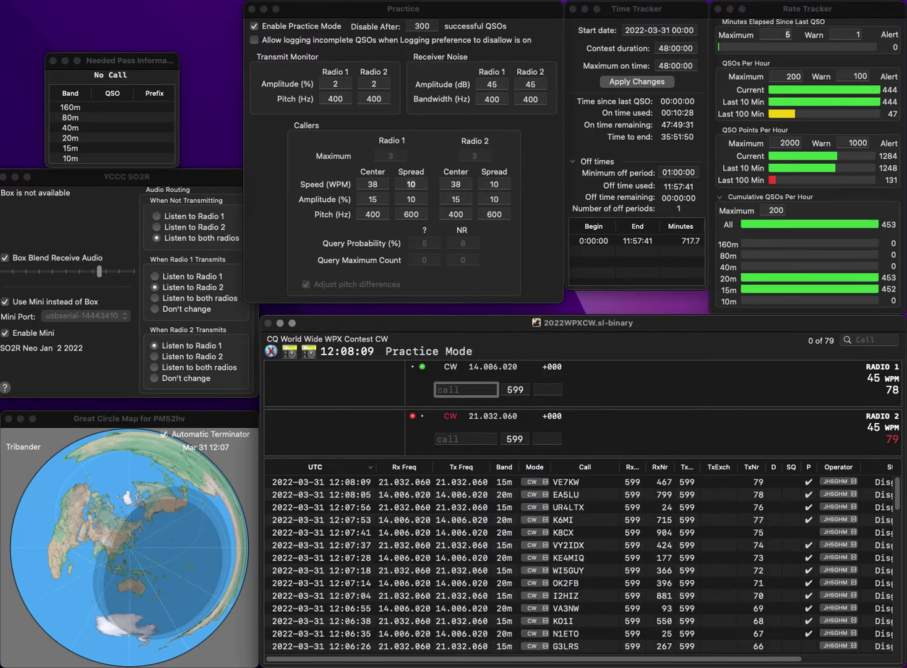
type("6D")
key("Return")
Step: Enter WA3BAY on Radio 2 and complete the partial callsign 6D to 9A6D on Radio 1, sending the exchange to each station
type("WA3BAY")
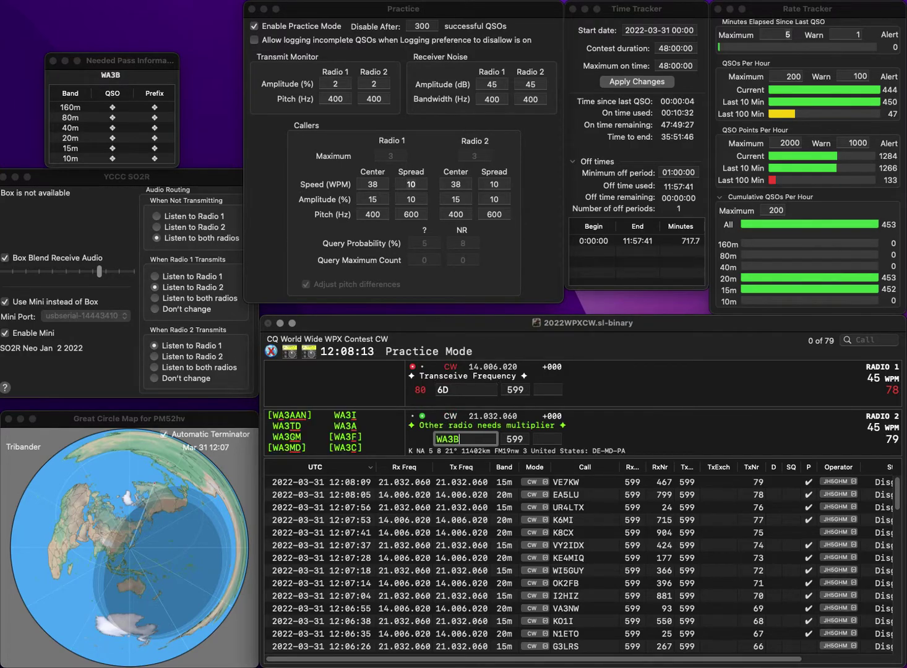
key("Return")
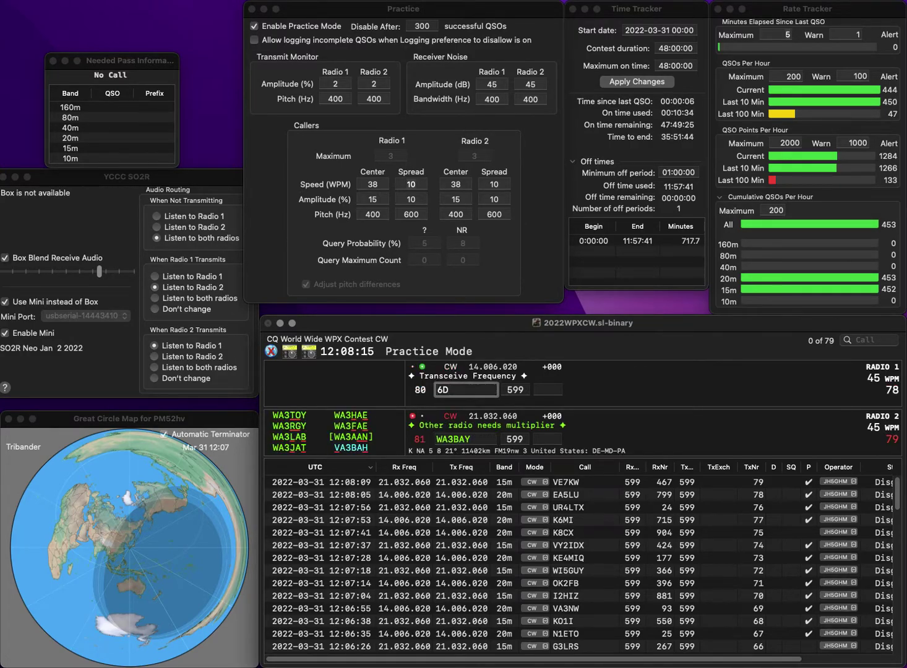
type("9A")
key("Return")
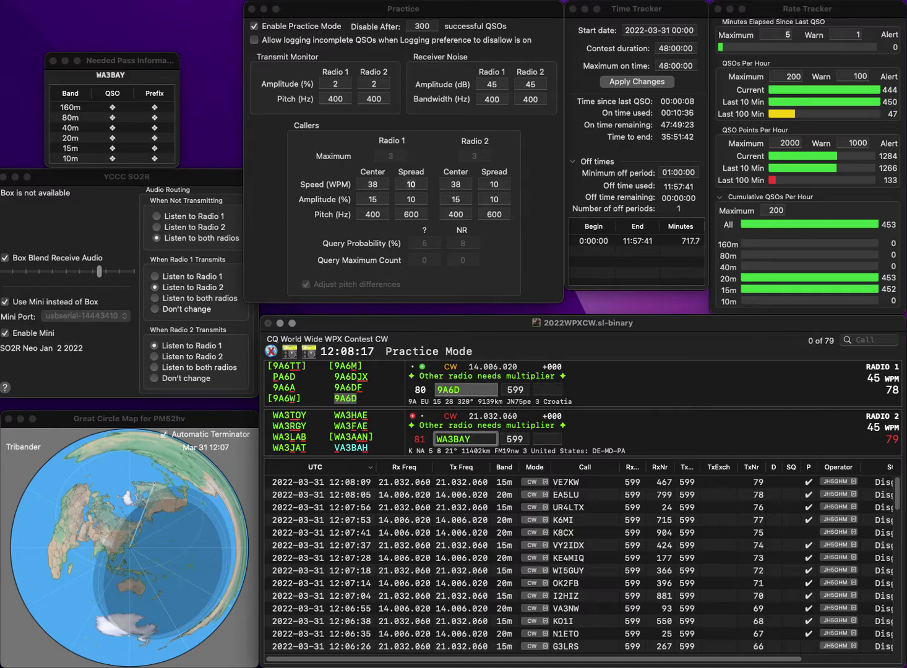
left_click(442, 439)
key("BackSpace")
type("V")
key("BackSpace")
type("W")
left_click(448, 438)
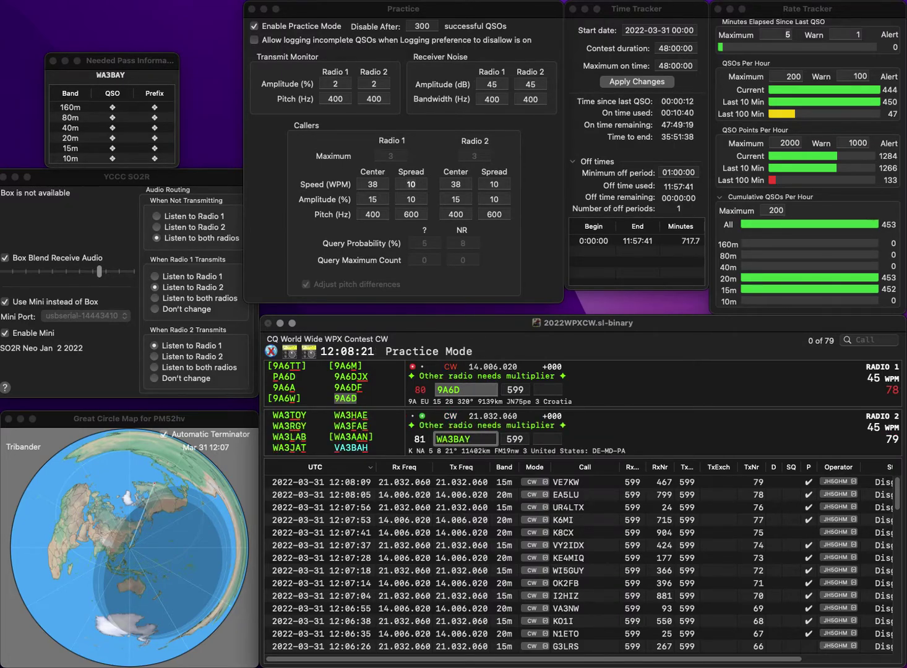
key("Return")
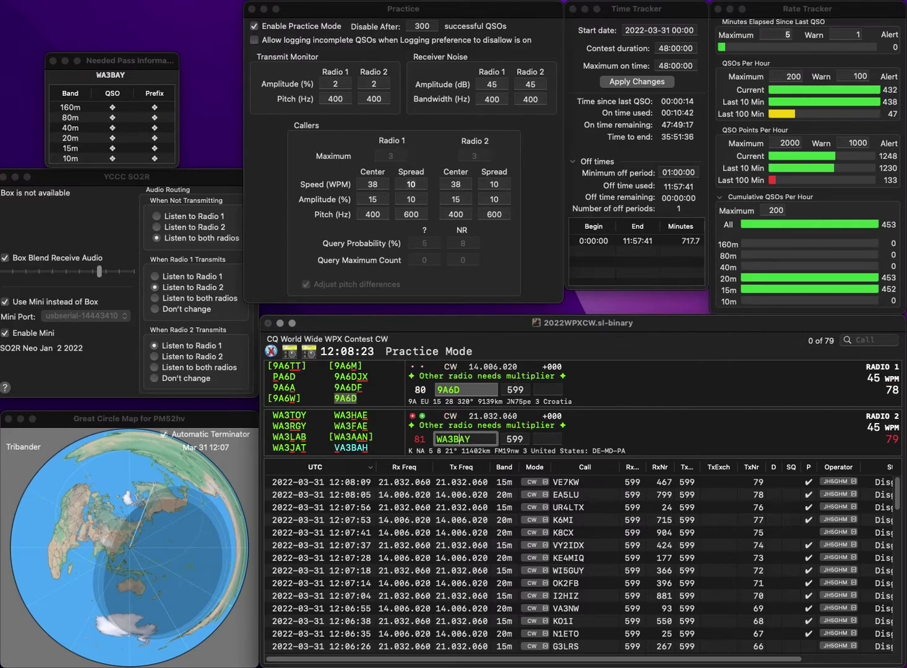
key("Home")
key("Delete")
type("J")
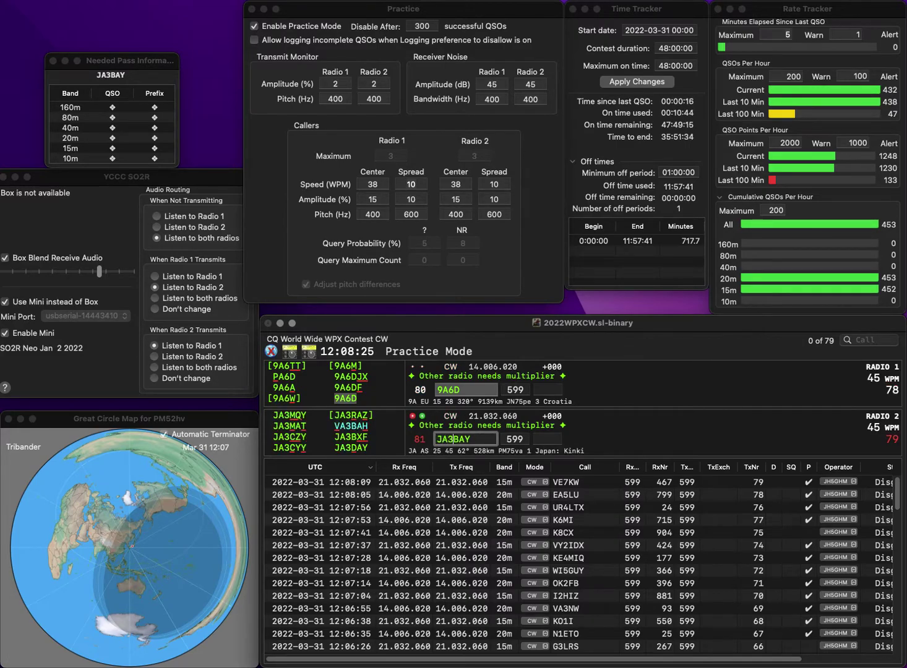
key("Delete")
type("D")
key("Return")
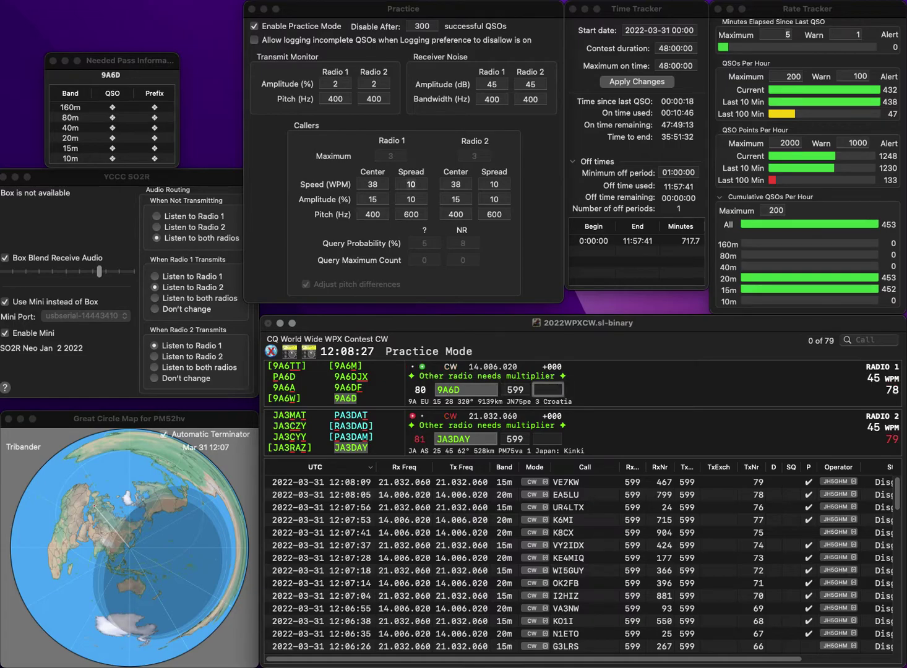
type("251")
key("Return")
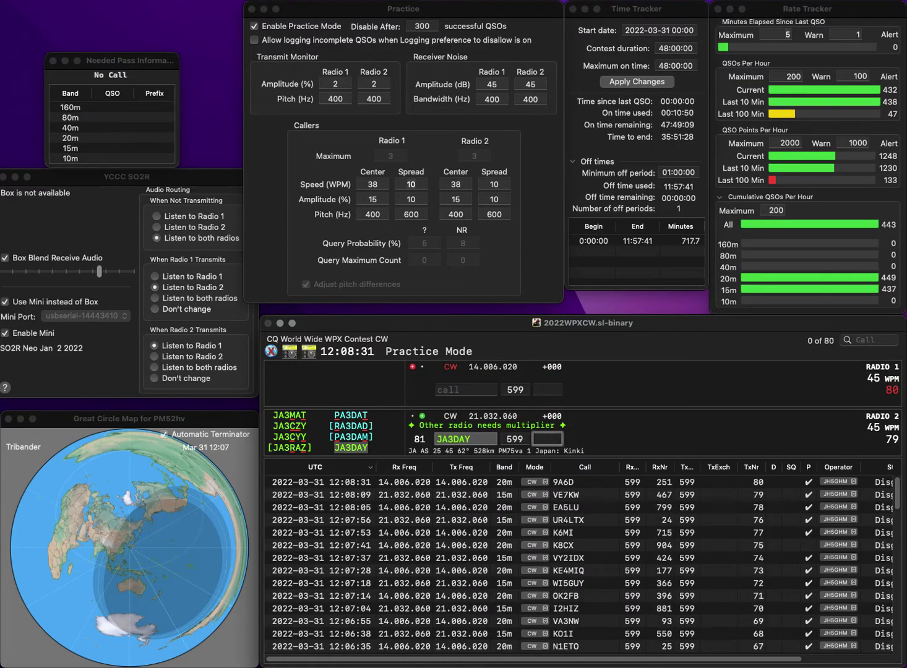
type("59")
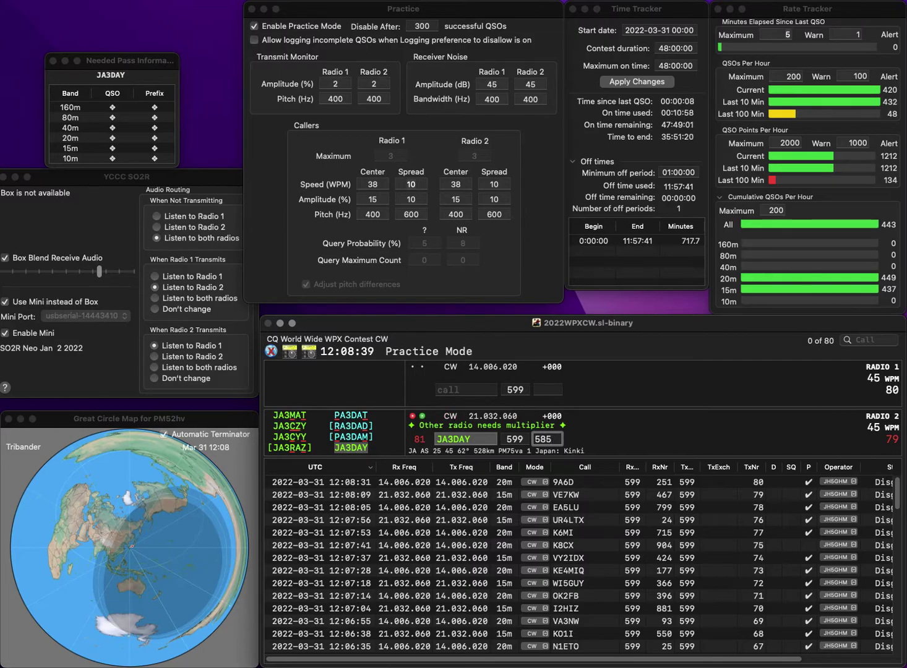
key("Return")
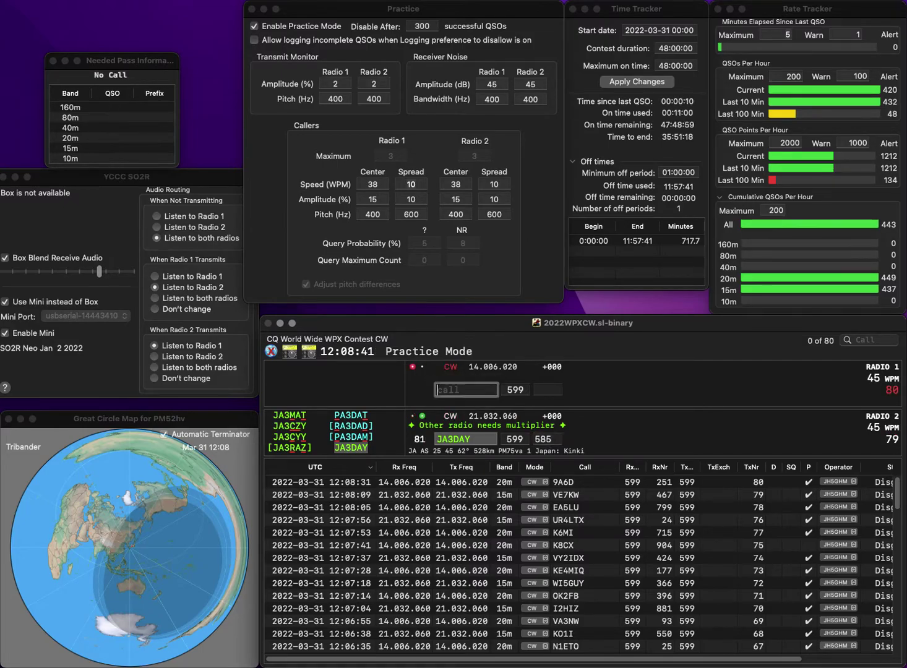
Step: Enter the partial callsign L2JR on Radio 1, complete it to CL2JR and send the exchange
type("L2")
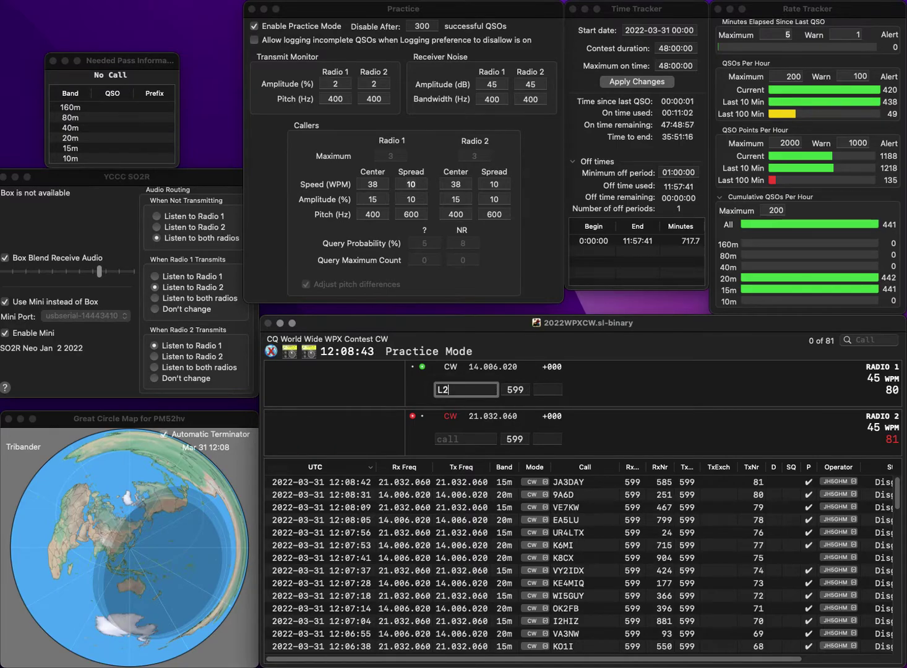
type("JR")
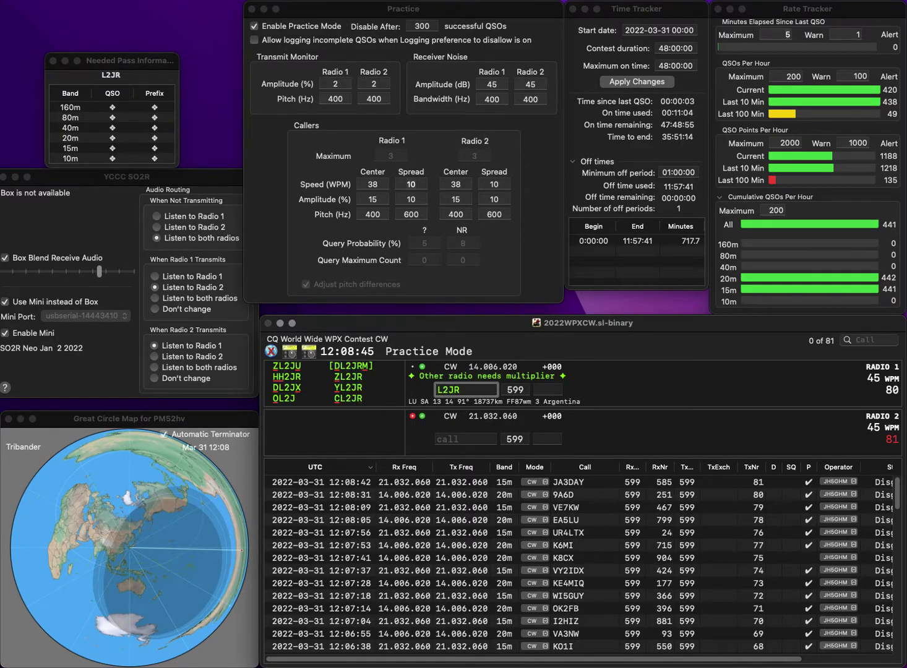
key("Home")
type("C")
key("Return")
type("9CC")
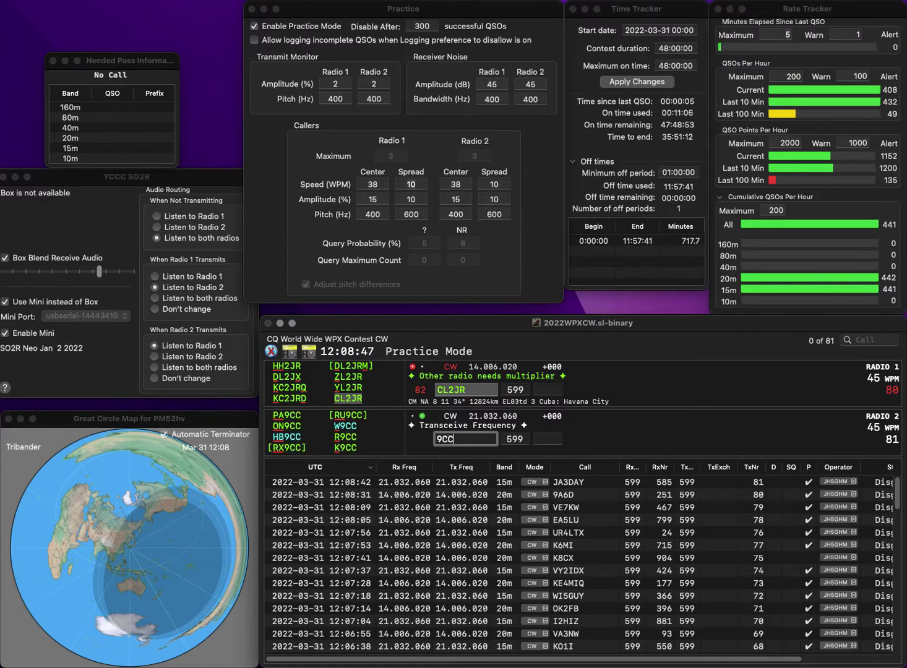
key("Home")
type("JA")
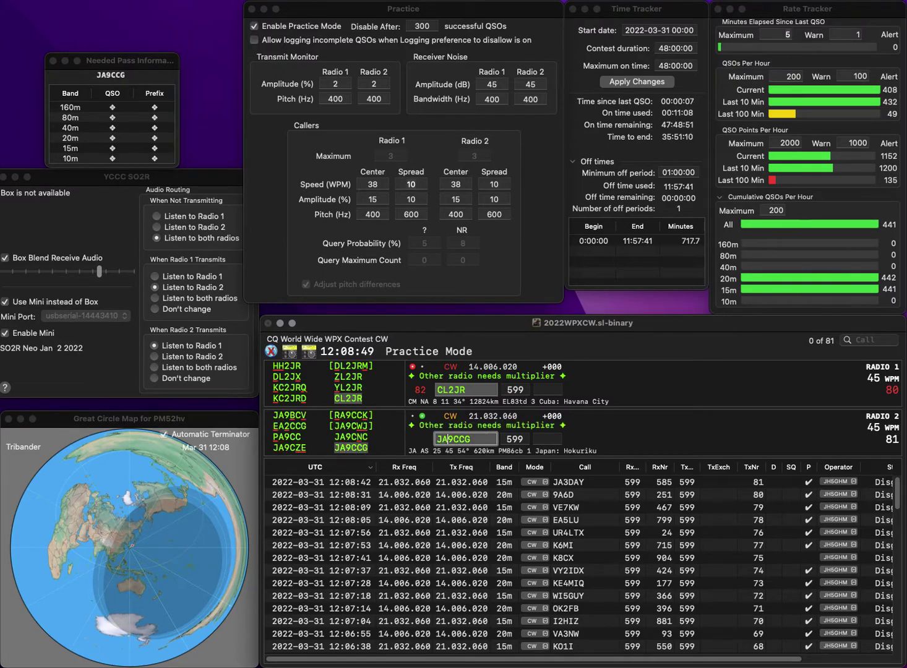
key("Return")
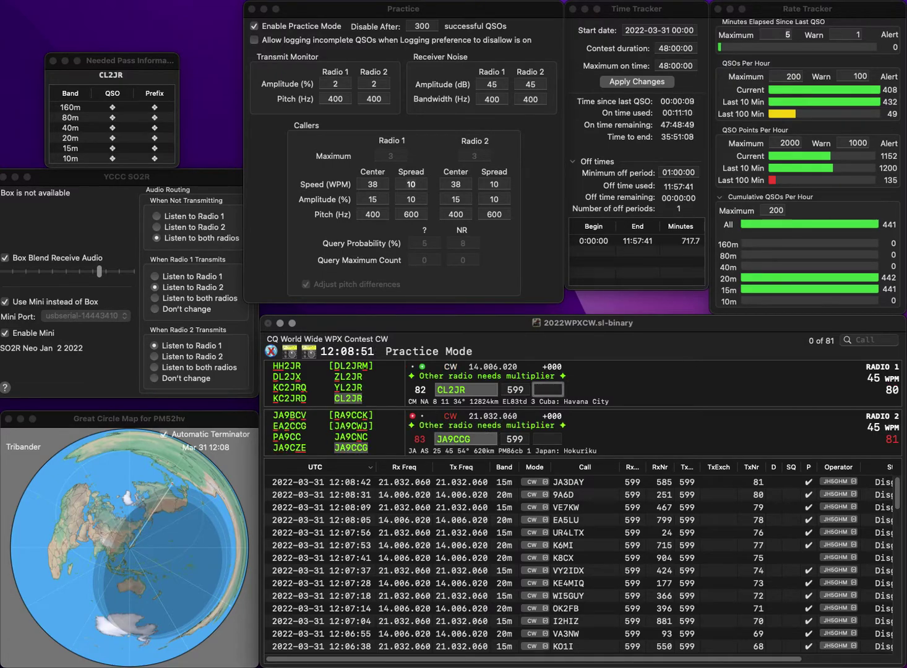
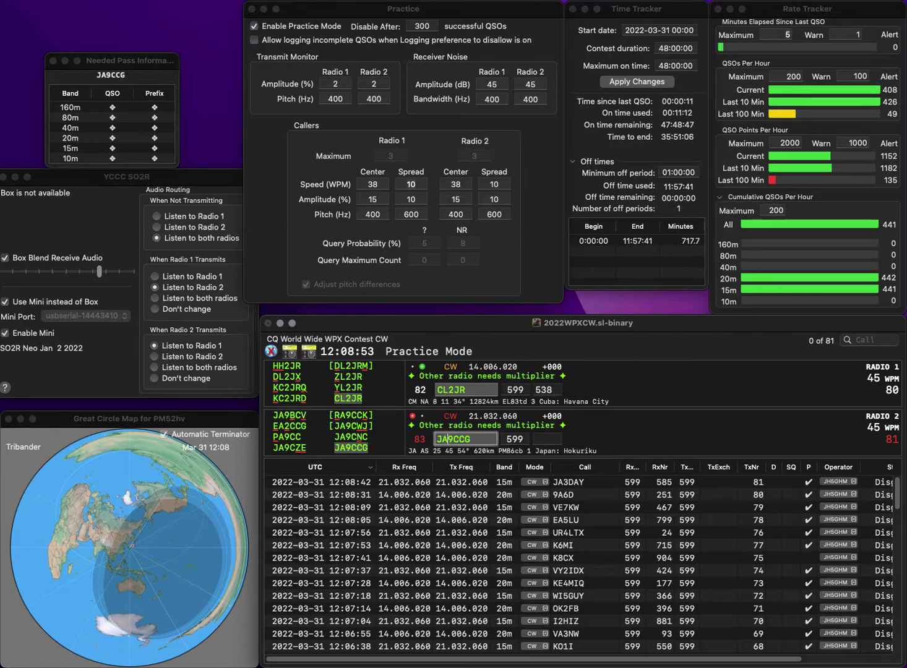
key("Return")
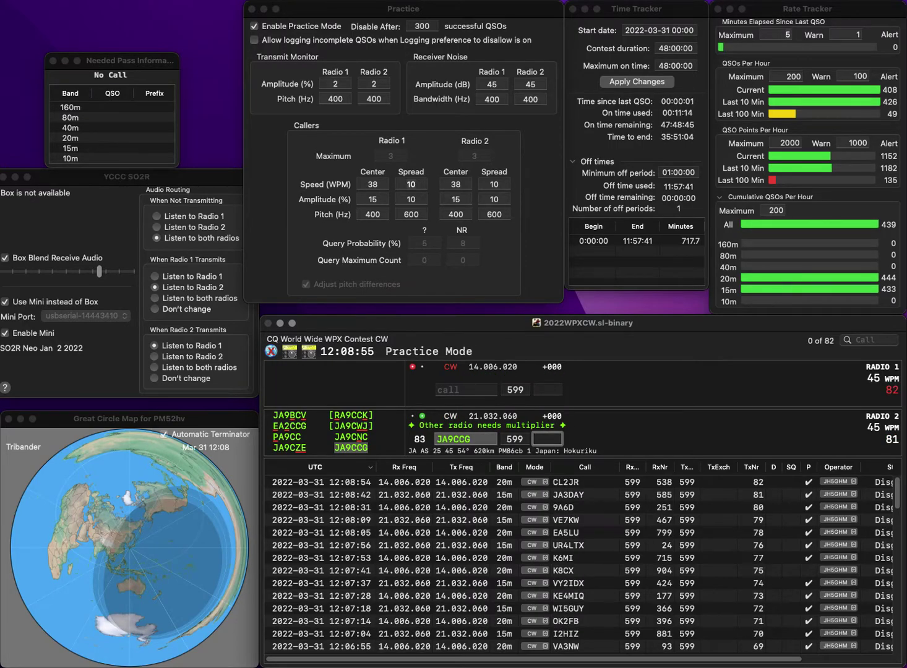
type("595")
key("Return")
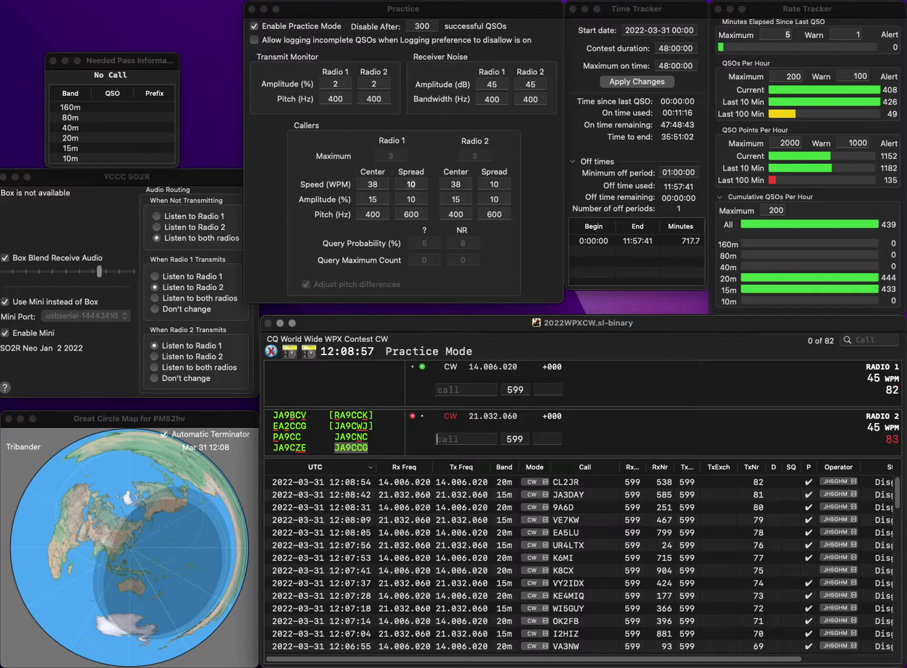
type("4YF")
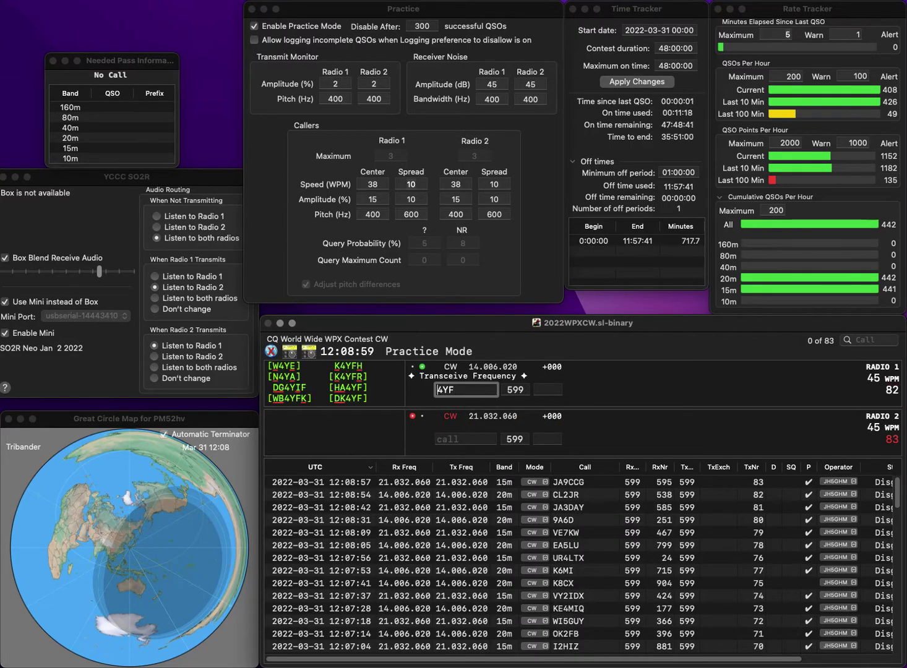
key("Return")
type("EA8ZS")
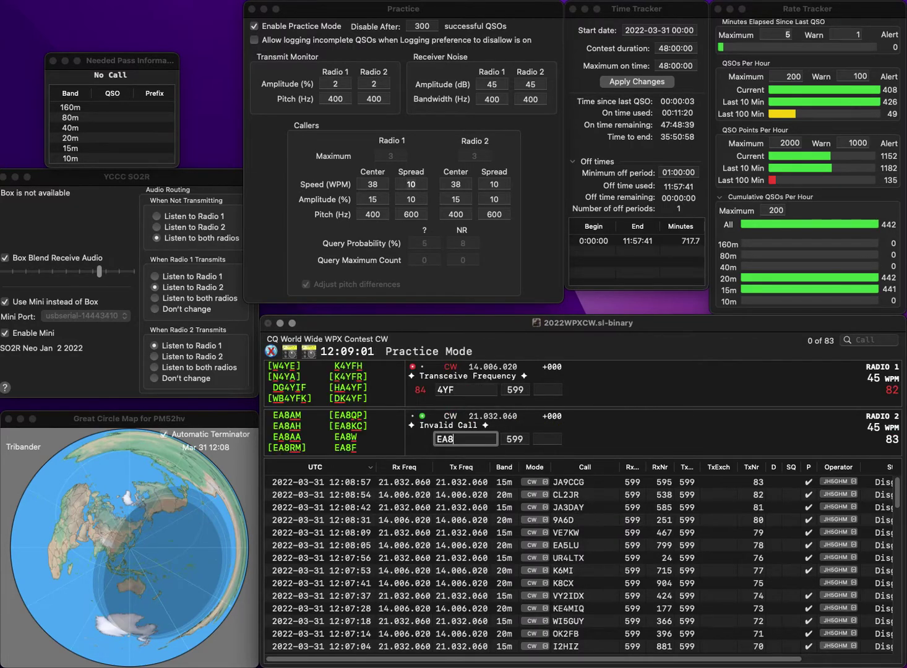
key("Return")
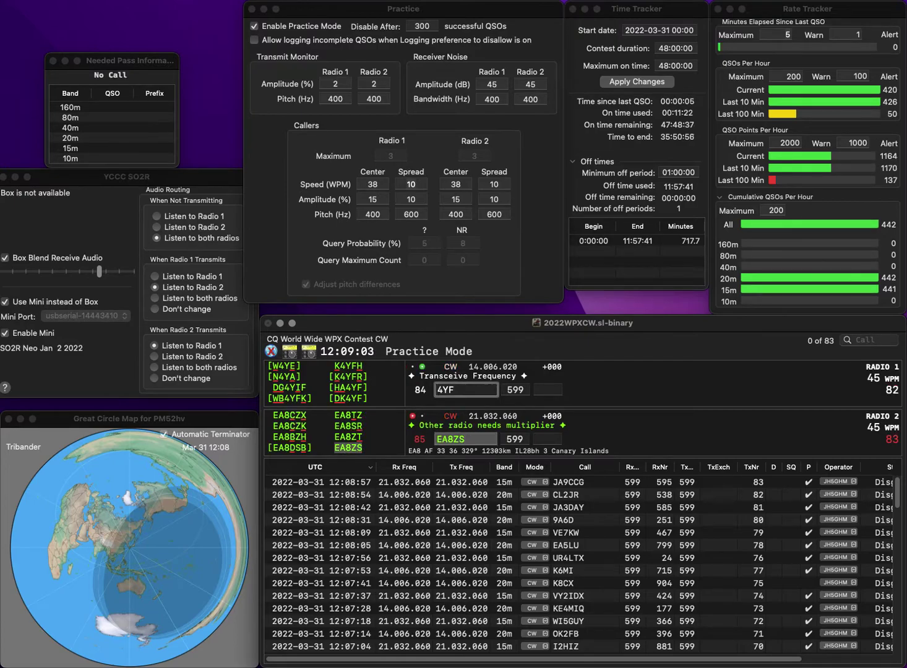
key("Home")
type("DK")
key("Return")
Step: Log EA8ZS on Radio 2 with received number 846 and DK4YF on Radio 1 with received number 993
key("space")
key("Tab")
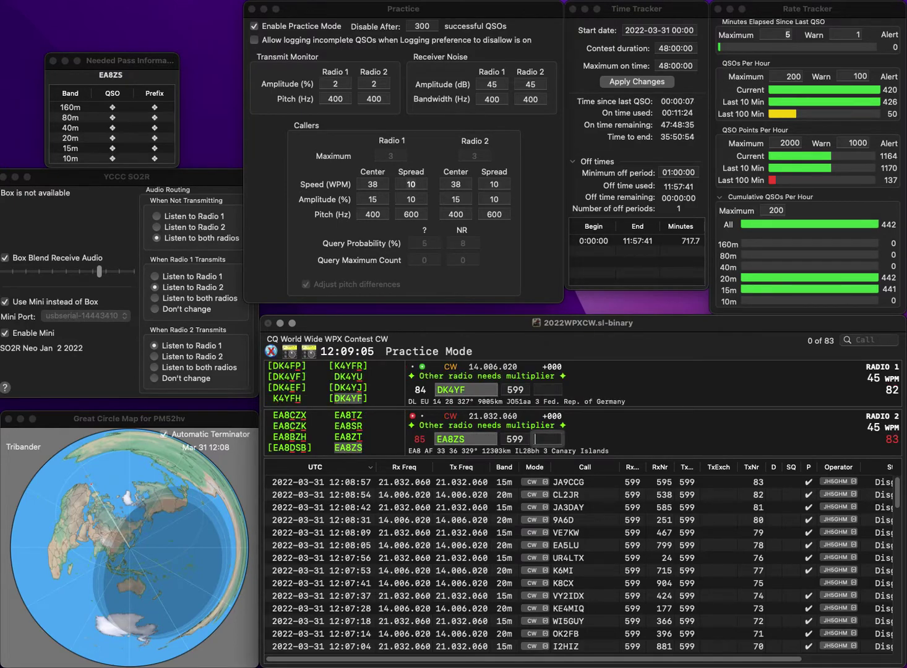
type("846")
key("Return")
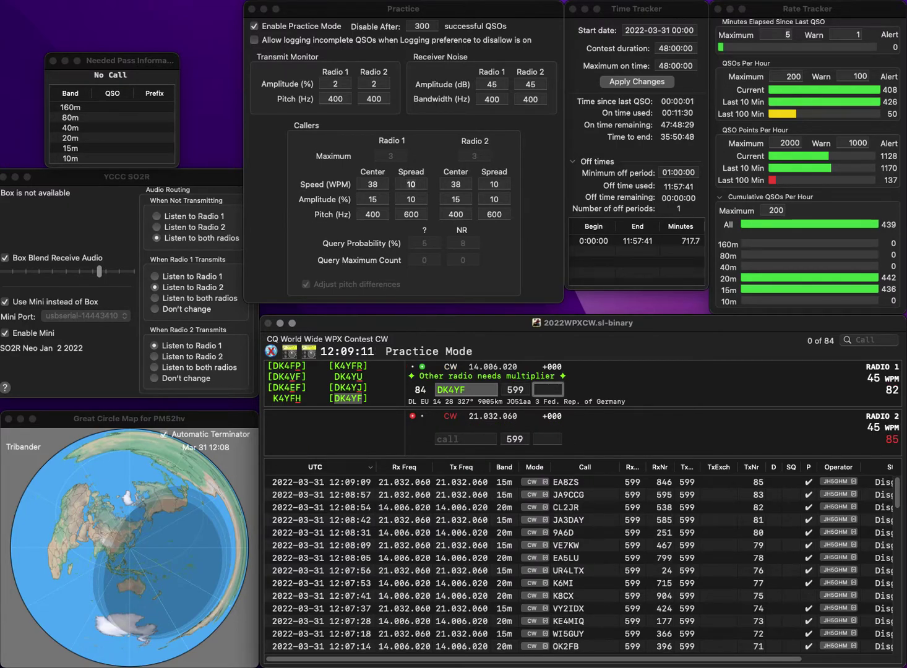
type("99")
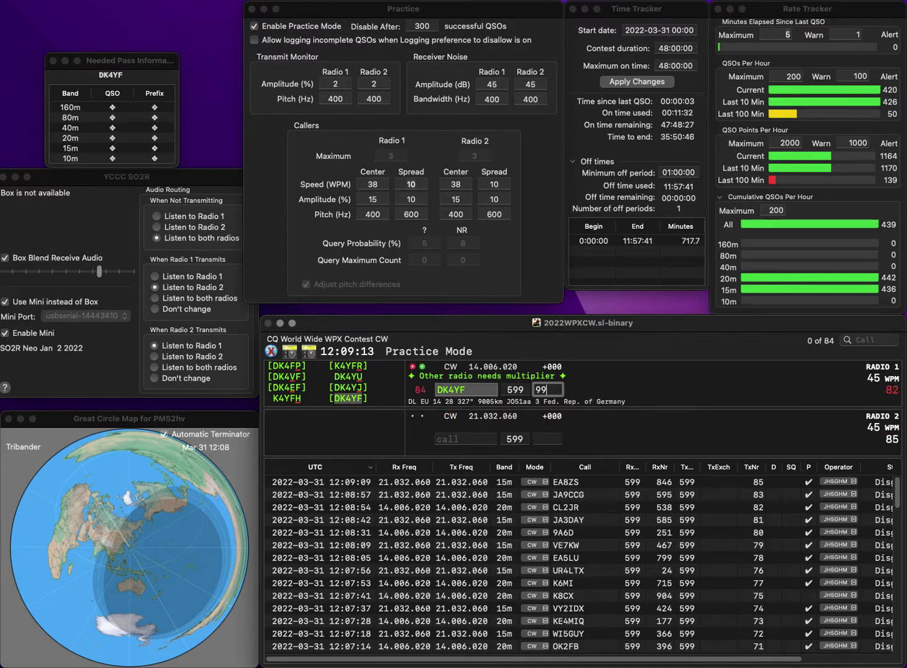
type("3")
key("Return")
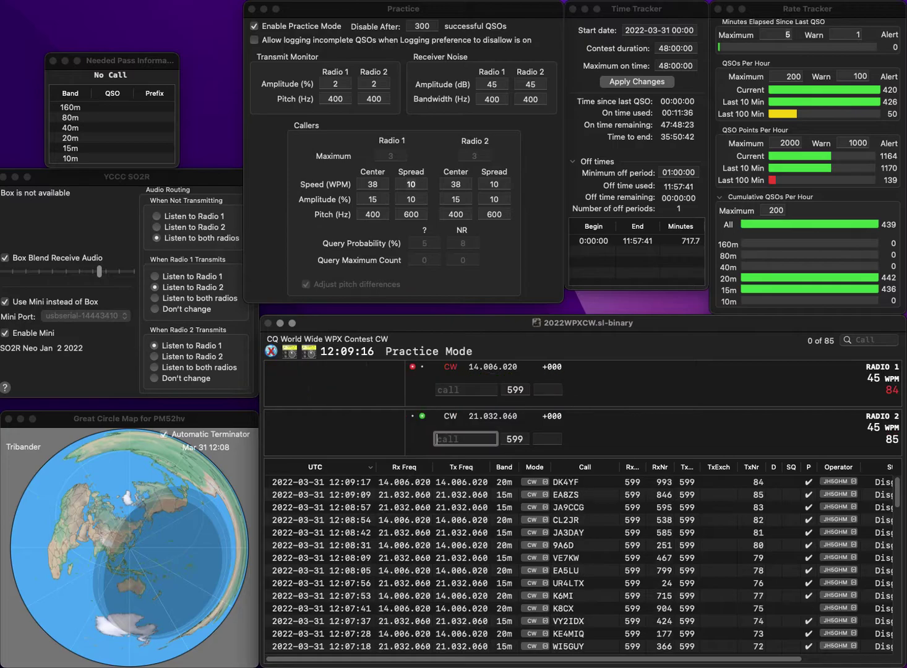
type("OE3OPW")
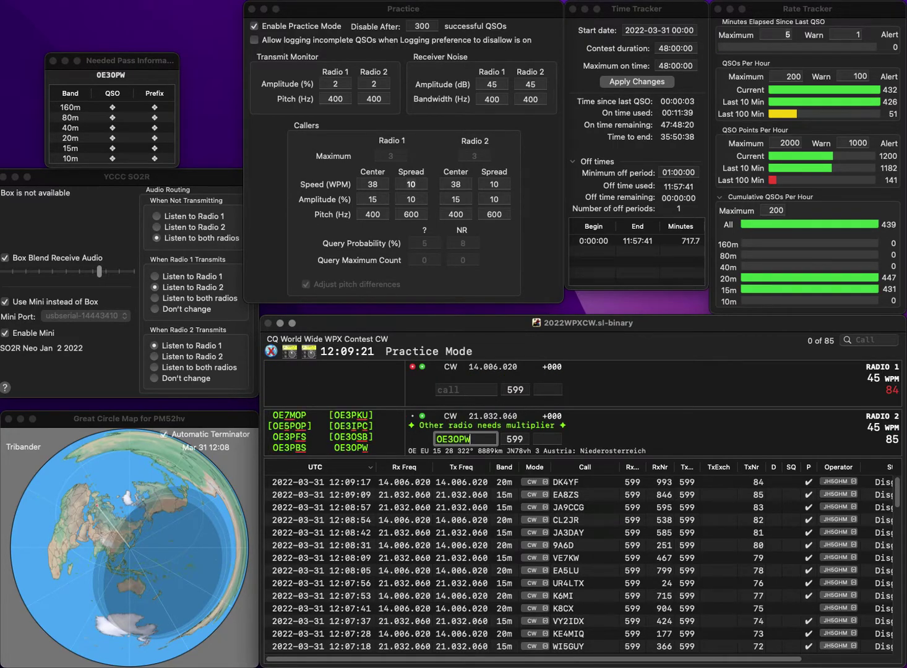
key("Return")
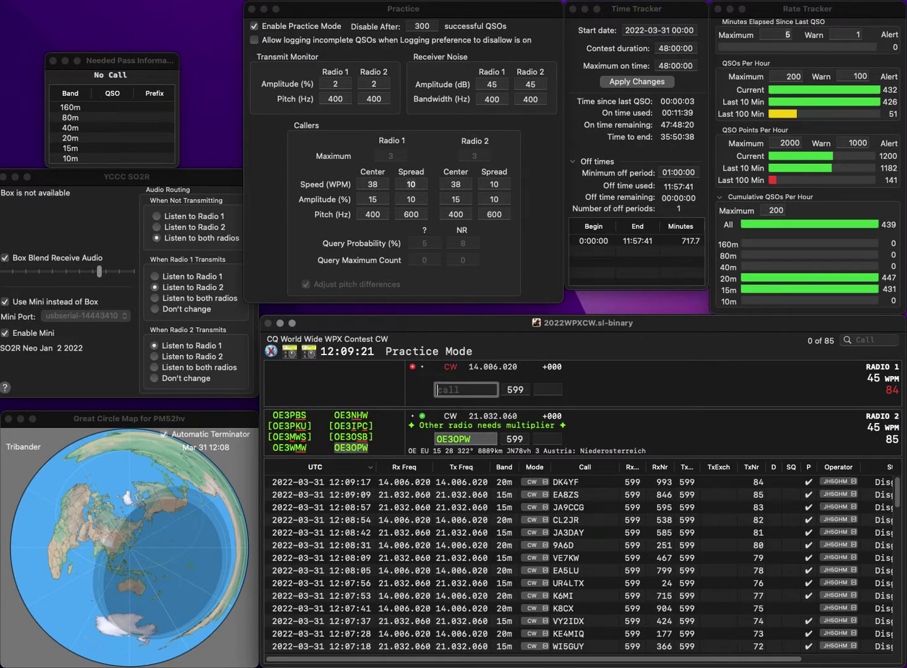
type("2HNZ")
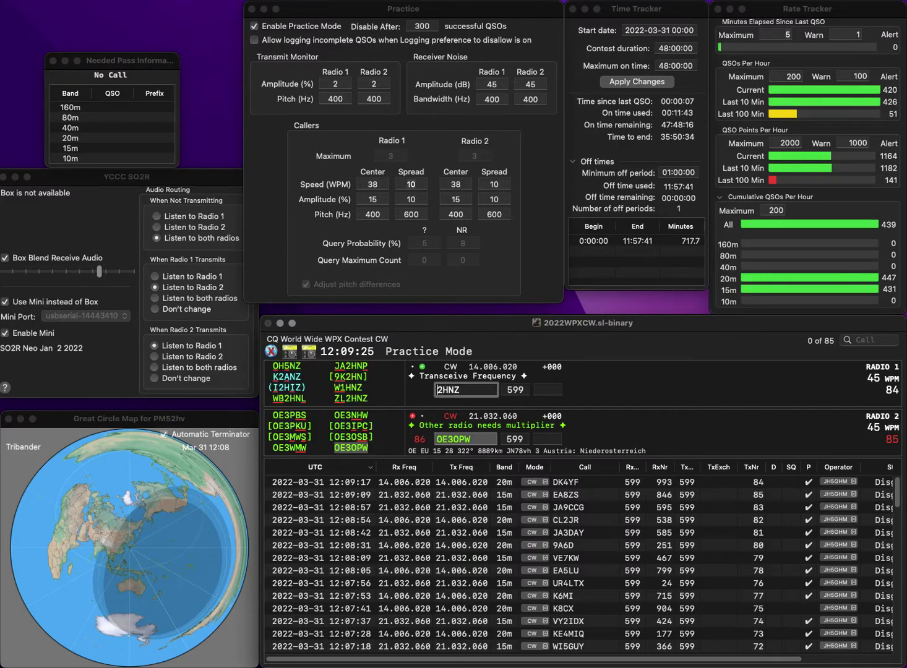
key("super+Left")
type("ZL")
key("Return")
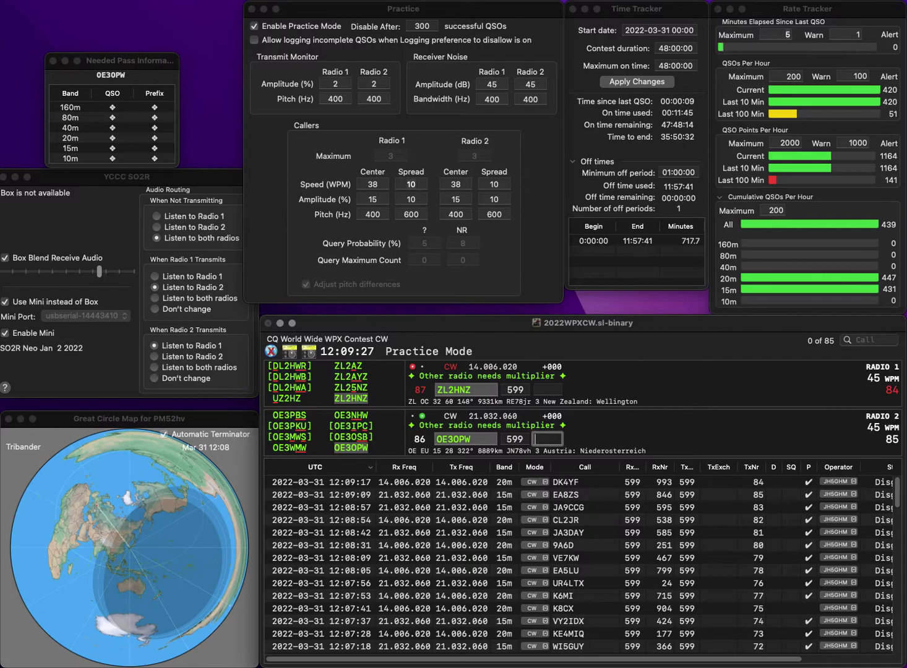
Step: Log OE3OPW on Radio 2 with received number 878, and correct the Radio 1 callsign to ZL25NZ and resend the exchange
type("878")
key("Return")
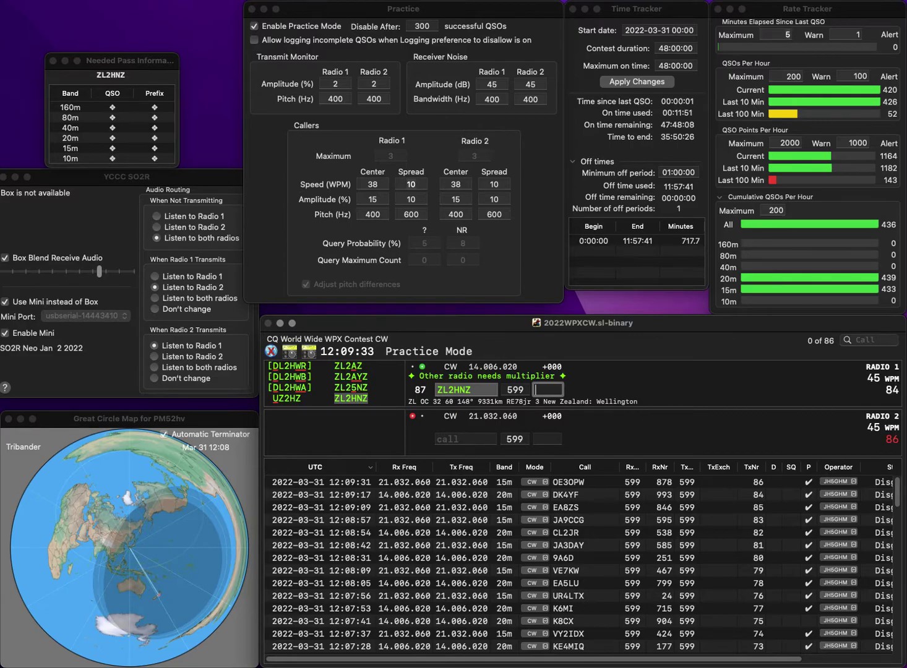
left_click(460, 390)
key("BackSpace")
type("5")
key("Return")
Step: Enter WC8VOA as the caller on Radio 2 and send the exchange
type("WC8VOA")
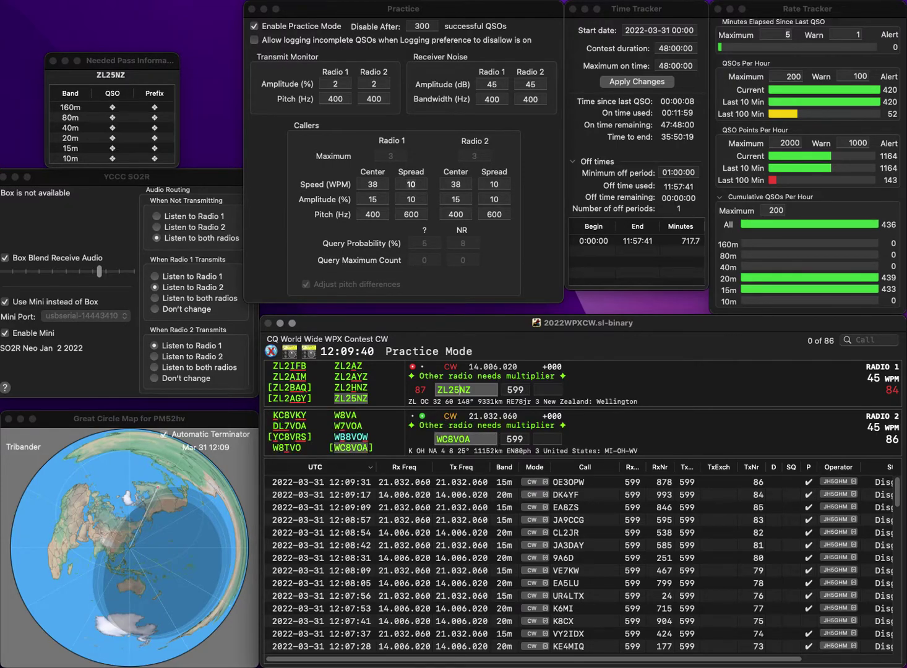
key("Return")
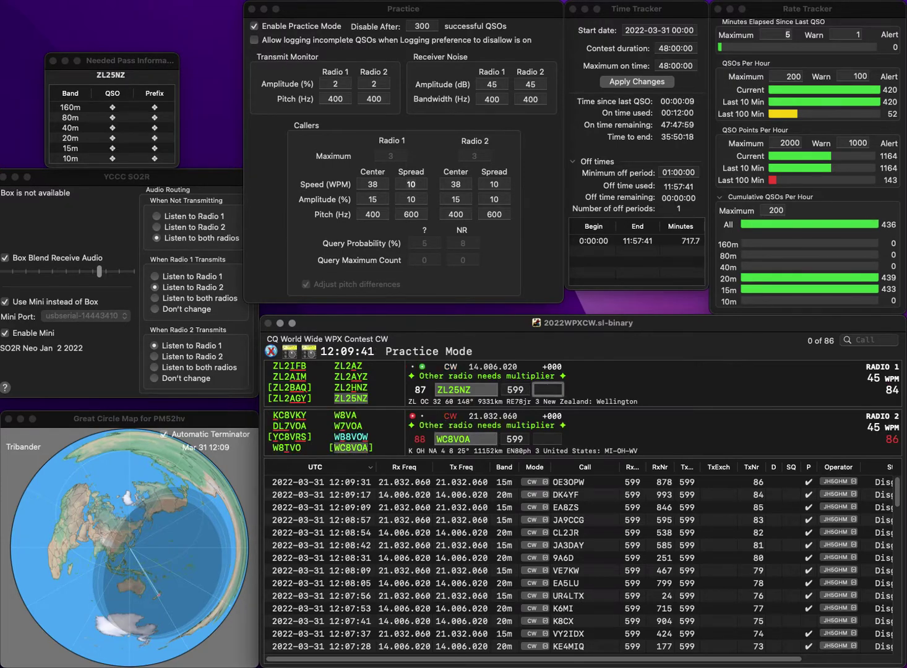
type("98")
key("Return")
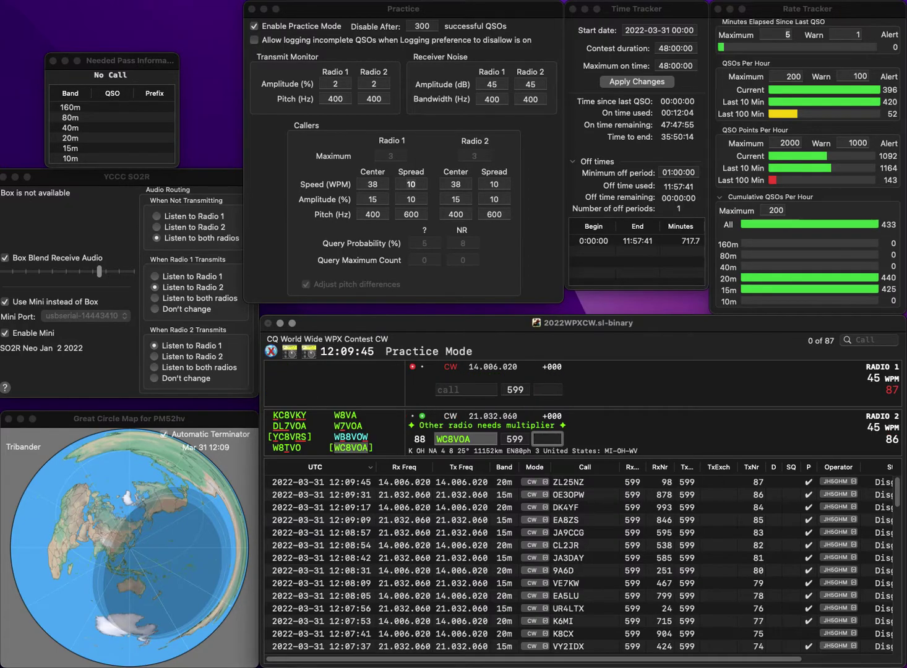
type("38")
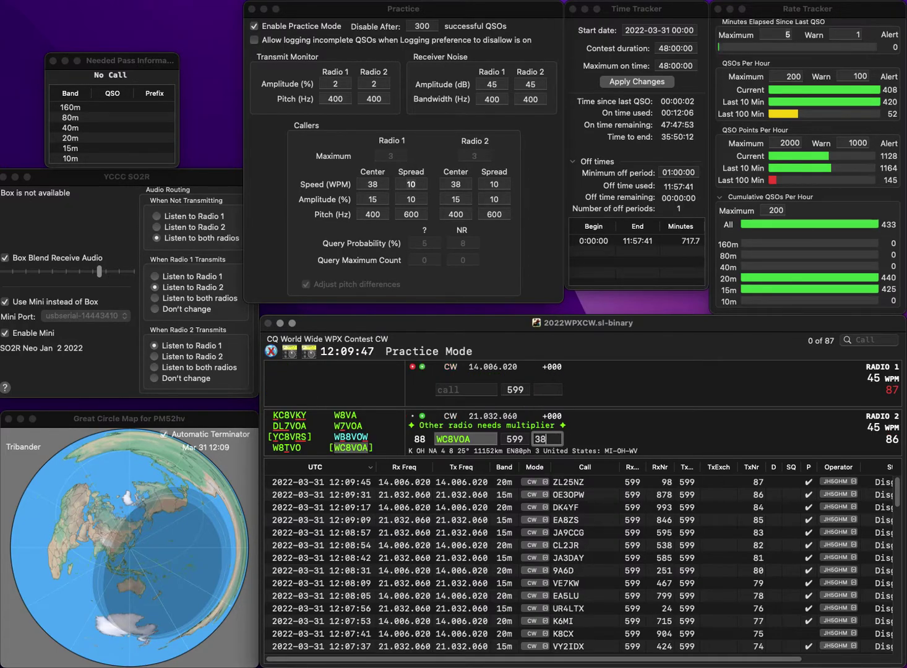
key("Return")
Step: Enter VY1KX on Radio 1 and RZ3ZZ on Radio 2, sending the exchange on each
type("Y1")
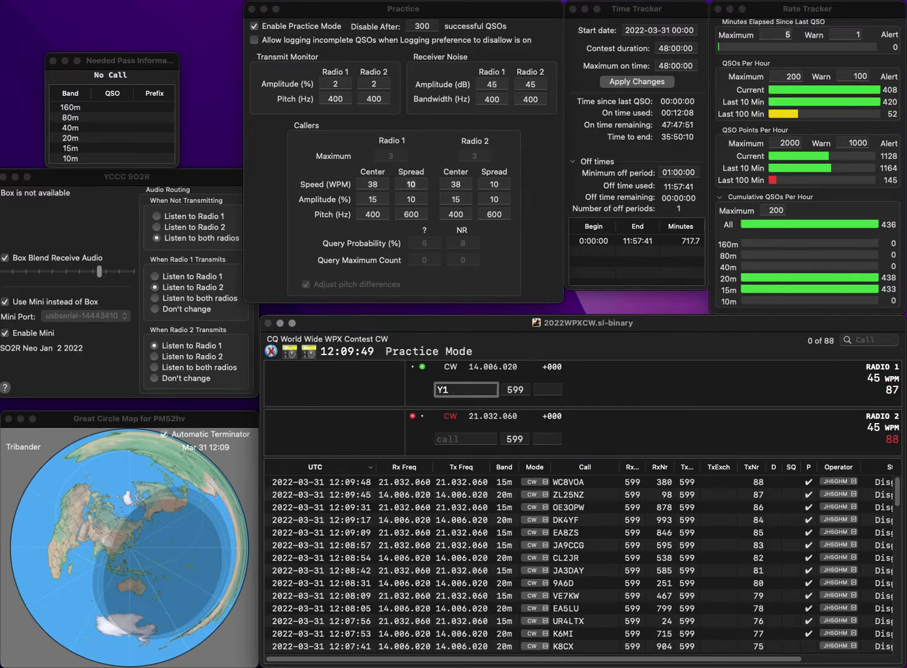
type("KX")
key("Home")
type("V")
key("Return")
type("RZ3zz")
key("Return")
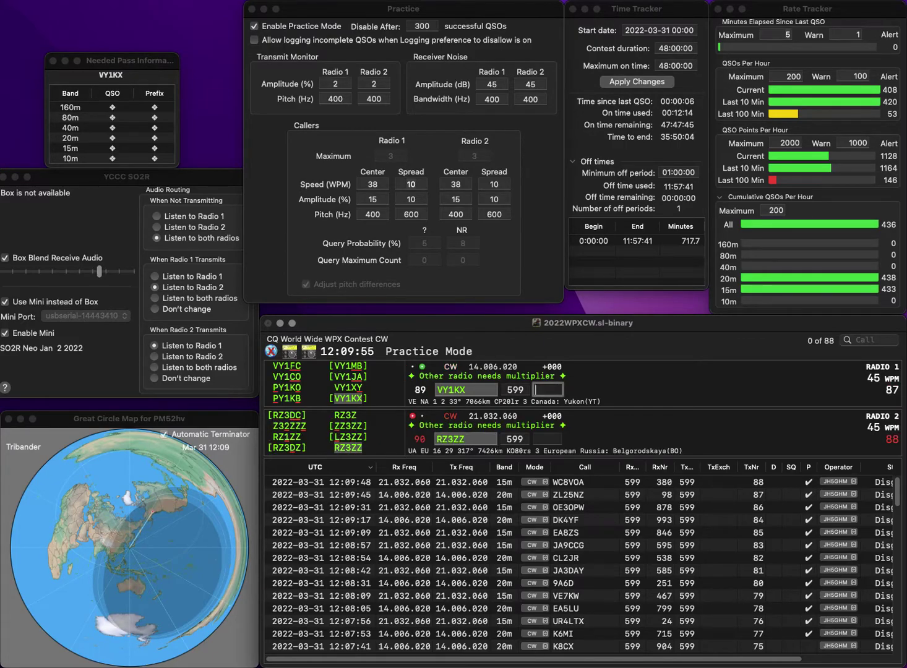
type("357")
key("Return")
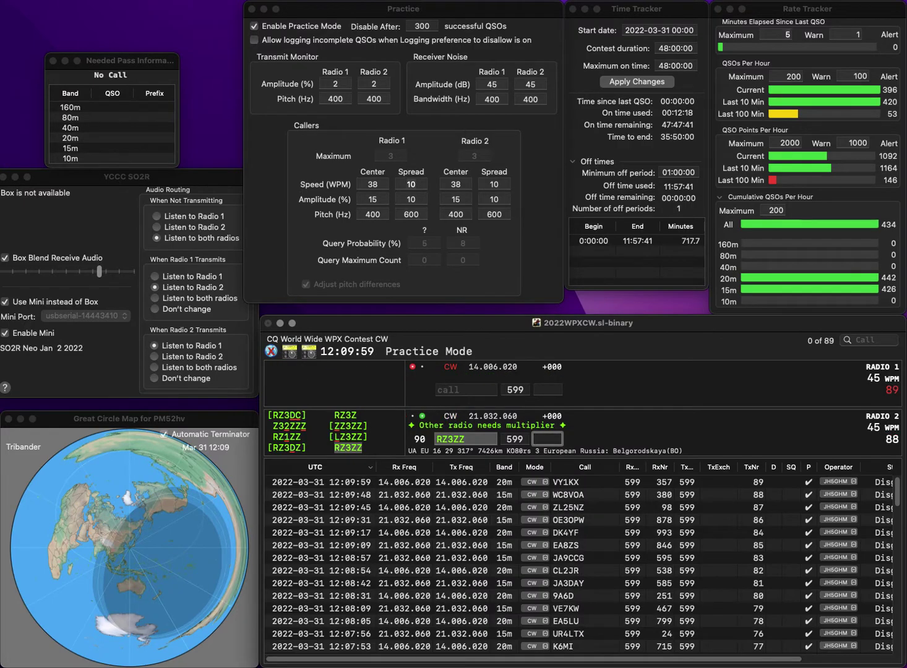
type("327")
key("Return")
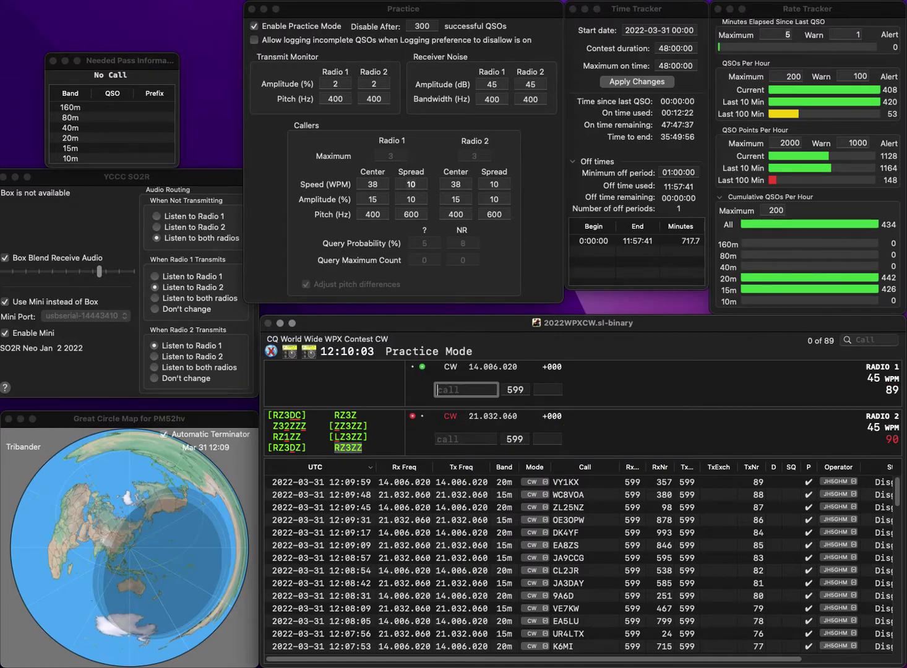
Step: Enter the partial callsigns MBMI on Radio 1 and IIT on Radio 2, replying to each caller
type("MBMI")
key("Return")
type("I")
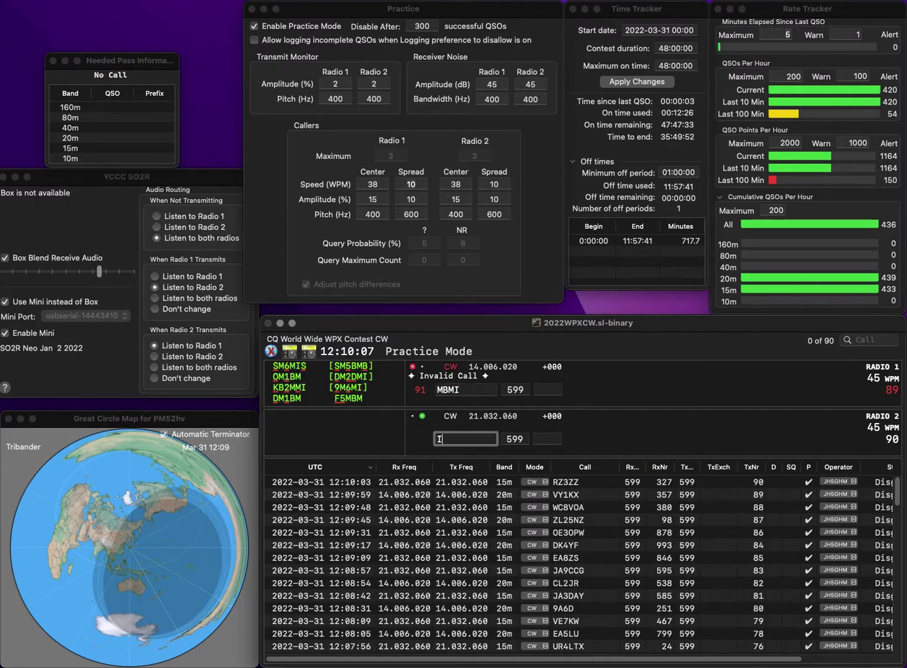
type("IT")
key("Return")
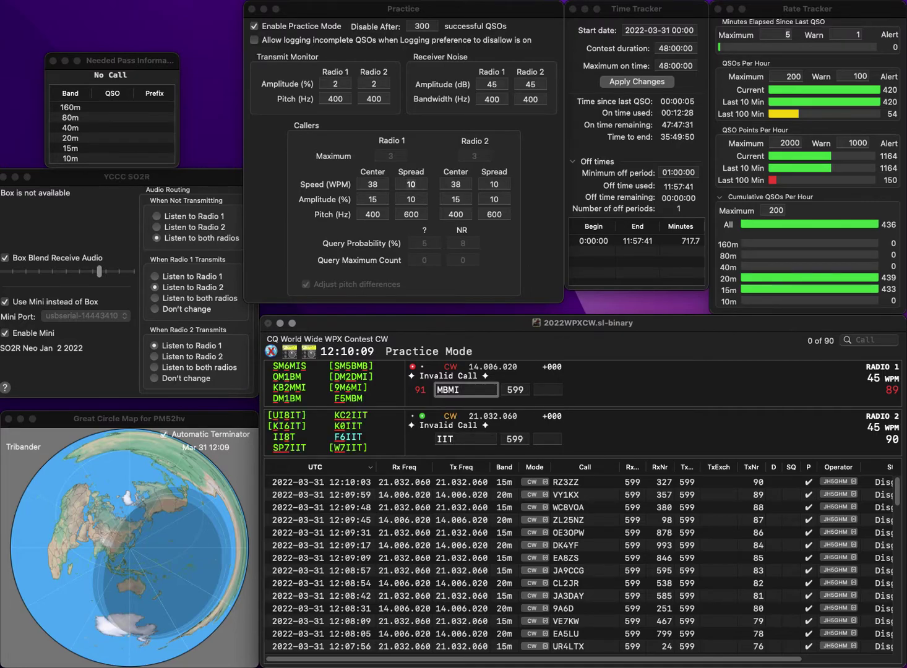
key("Escape")
type("9M6")
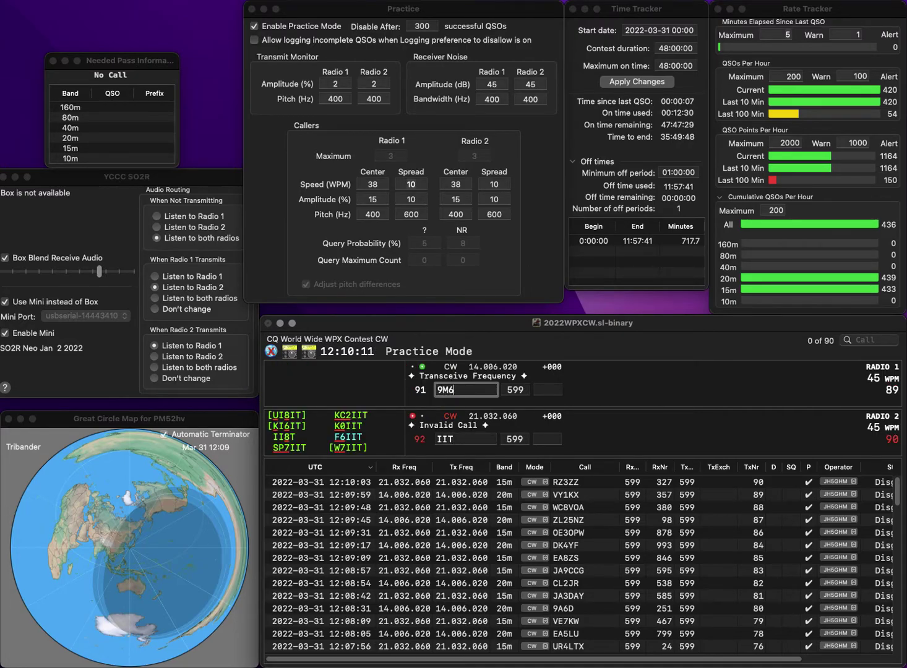
type("MI")
key("Return")
type("8JIT")
key("Home")
type("I")
key("Return")
type("142")
key("Return")
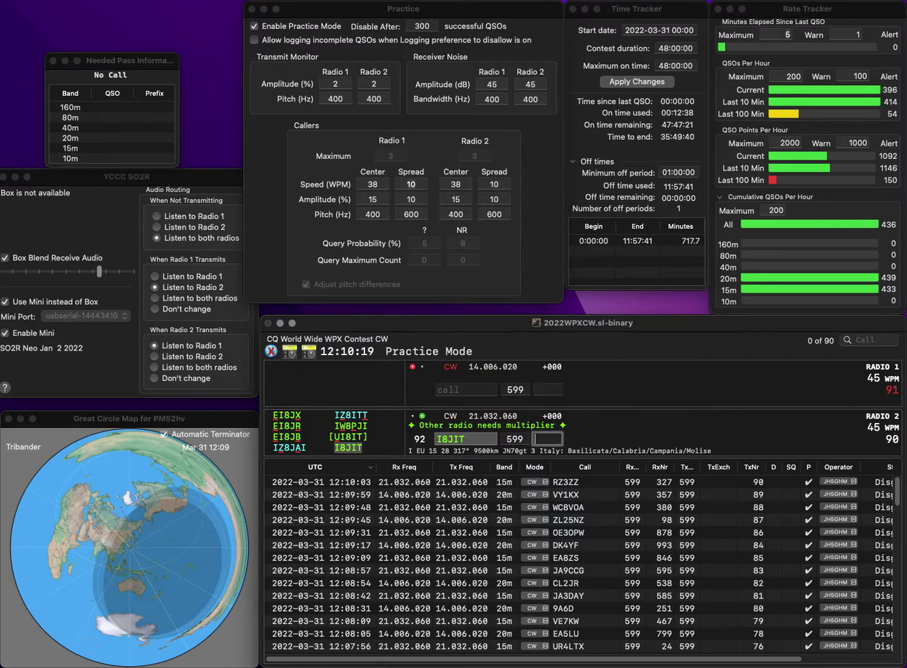
type("7")
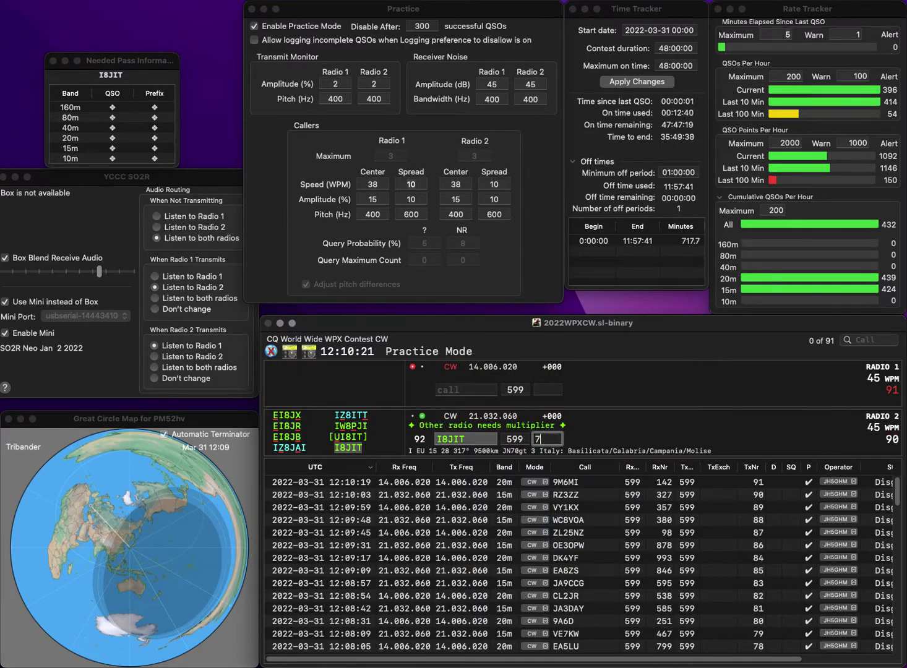
type("5")
key("Return")
Step: Enter W6EK as the caller on Radio 1 and send the exchange
type("WB")
type("EK")
key("Return")
Step: Enter YB3DBF on Radio 2, send the exchange and correct the callsign to YB3BBF
type("YBDDBF")
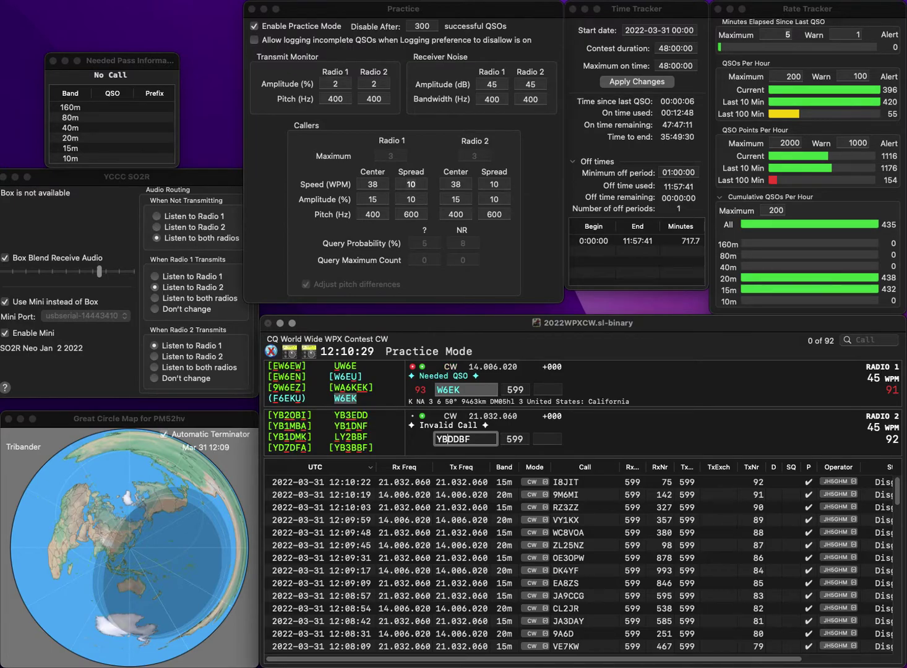
key("Delete")
type("3")
key("Return")
key("Delete")
type("B")
Step: Log W6EK on Radio 1 with received number 468 and YB3BBF on Radio 2 with received number 688
key("Up")
key("space")
type("468")
key("Return")
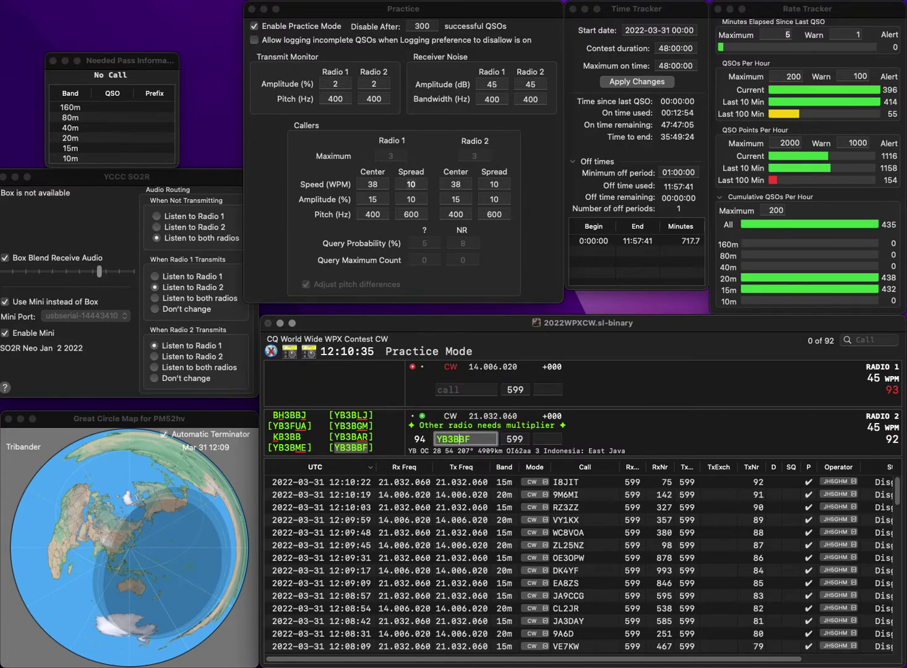
type("6")
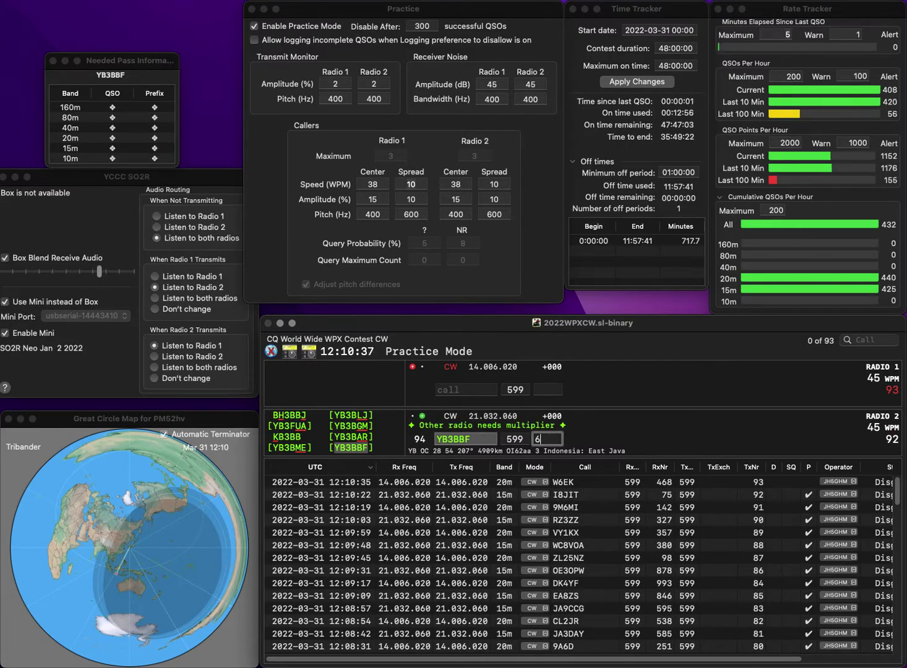
type("88")
key("Return")
type("3")
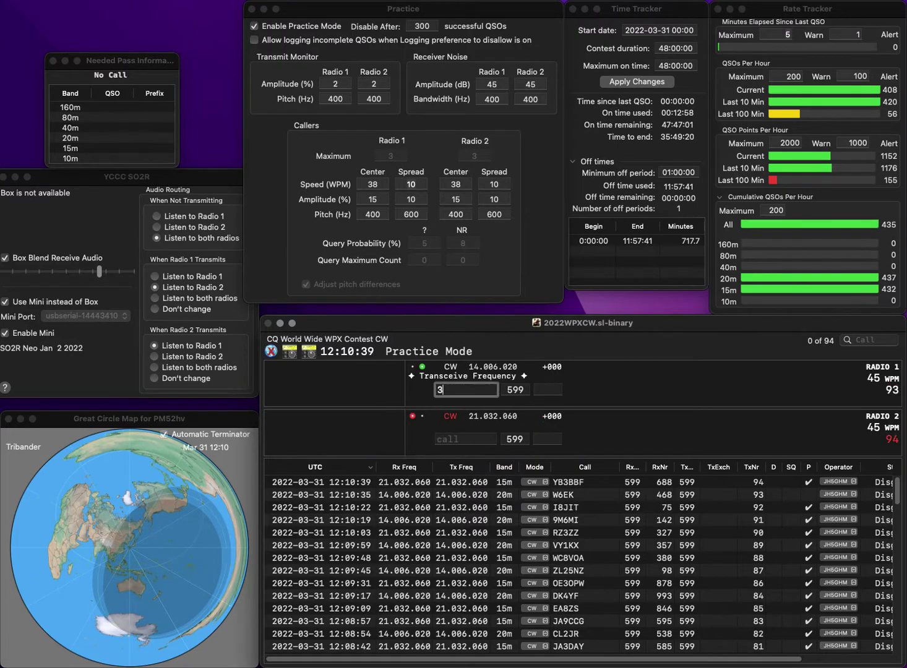
type("YAD")
key("Left")
key("Left")
key("Left")
key("Left")
type("OM")
key("Return")
Step: Enter the partial callsign 1FWS on Radio 2, complete it to W1FWS and send the exchange
type("1F")
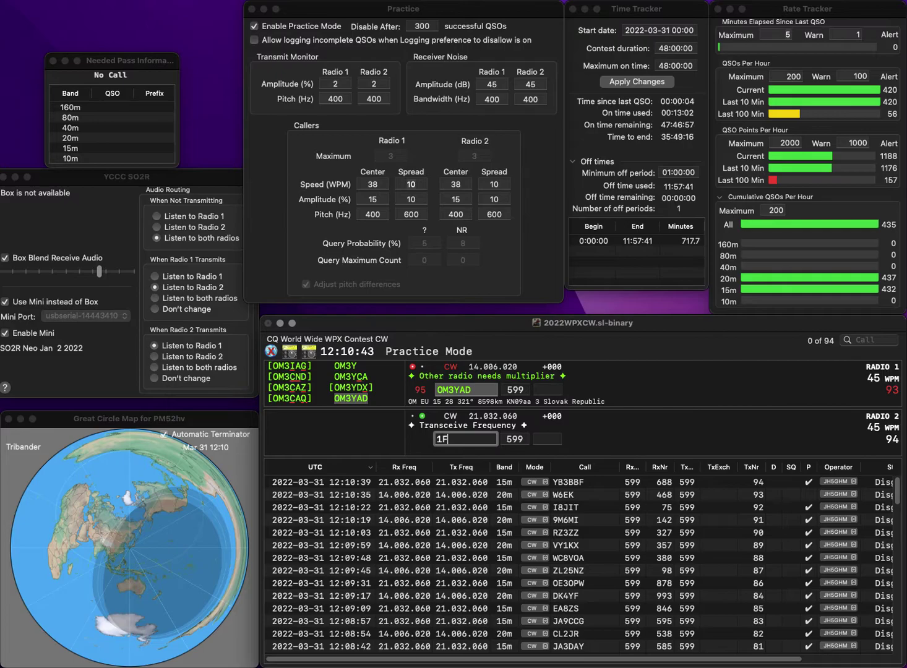
type("WS")
key("Home")
type("W")
key("Return")
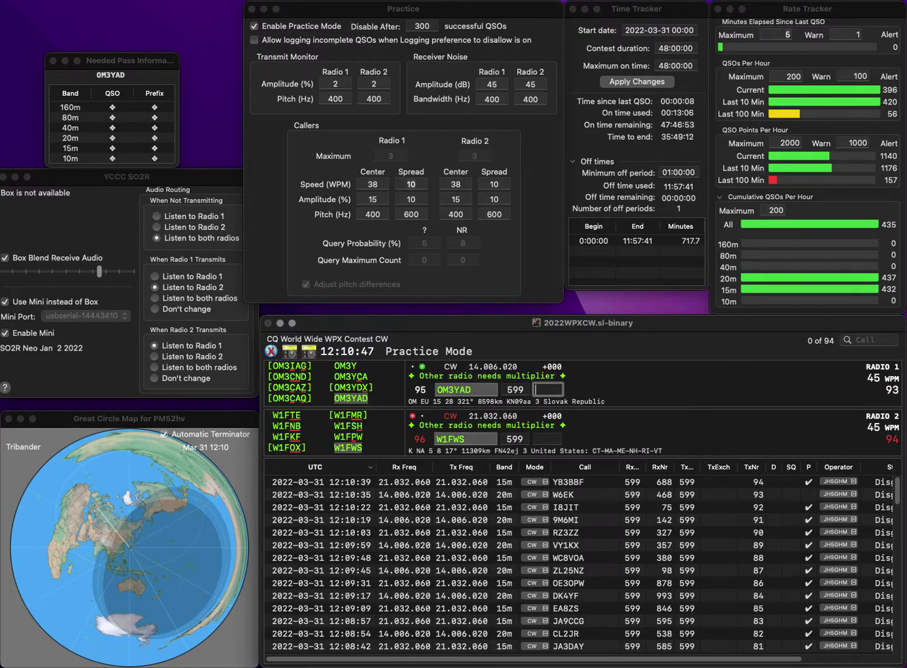
key("Return")
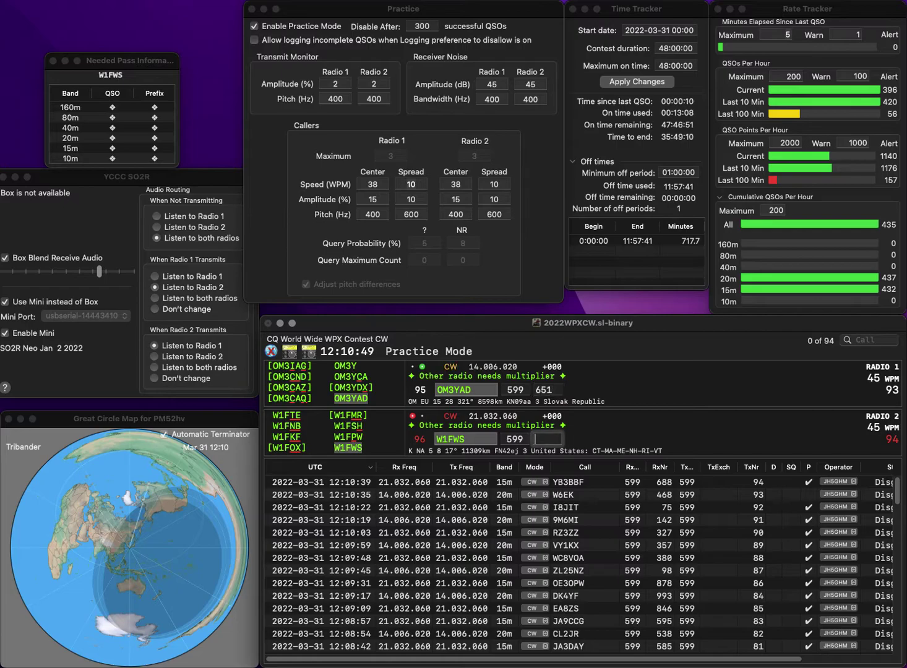
type("65")
type("W4PFM")
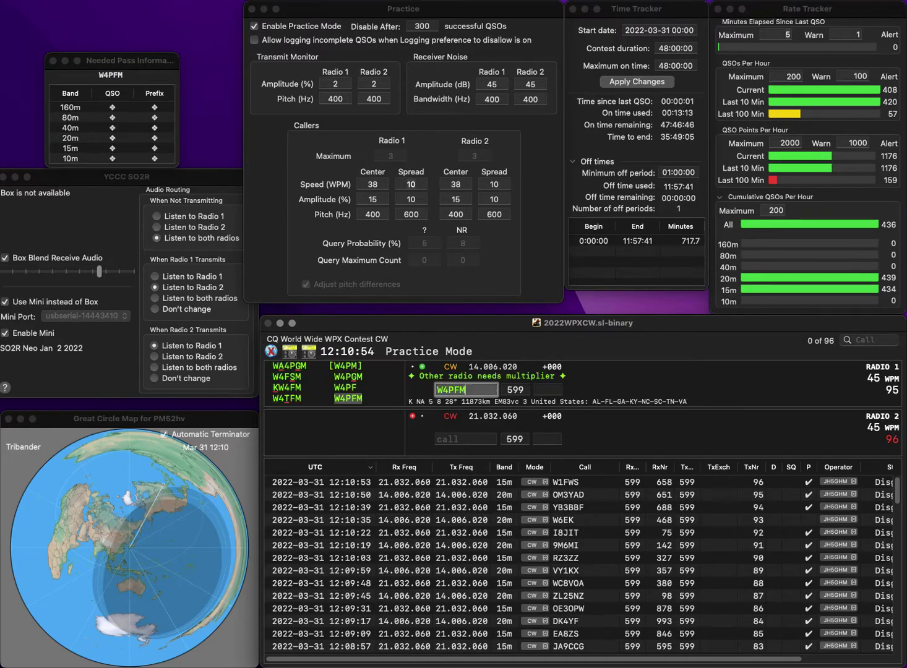
key("Return")
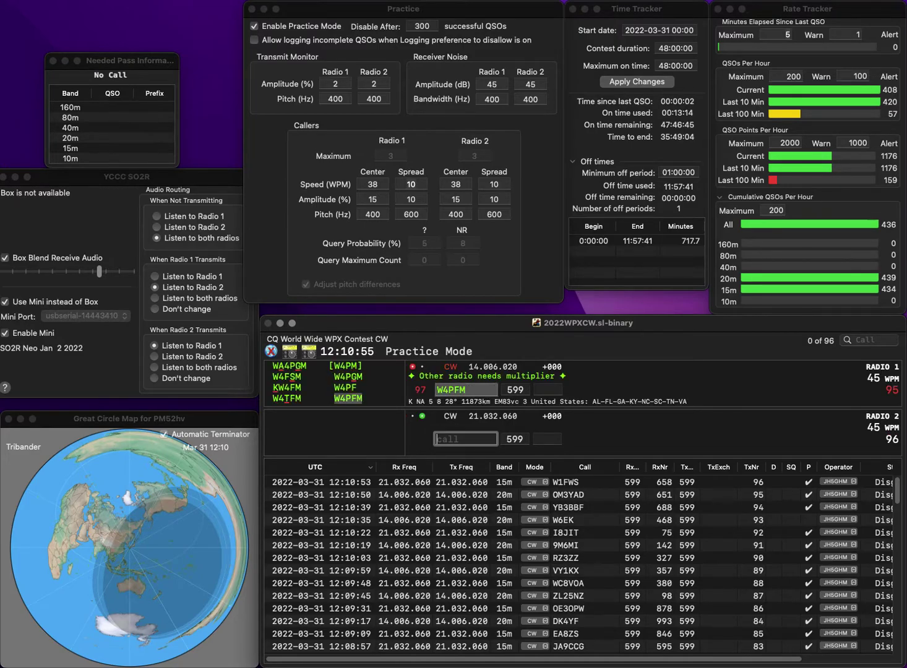
type("1G")
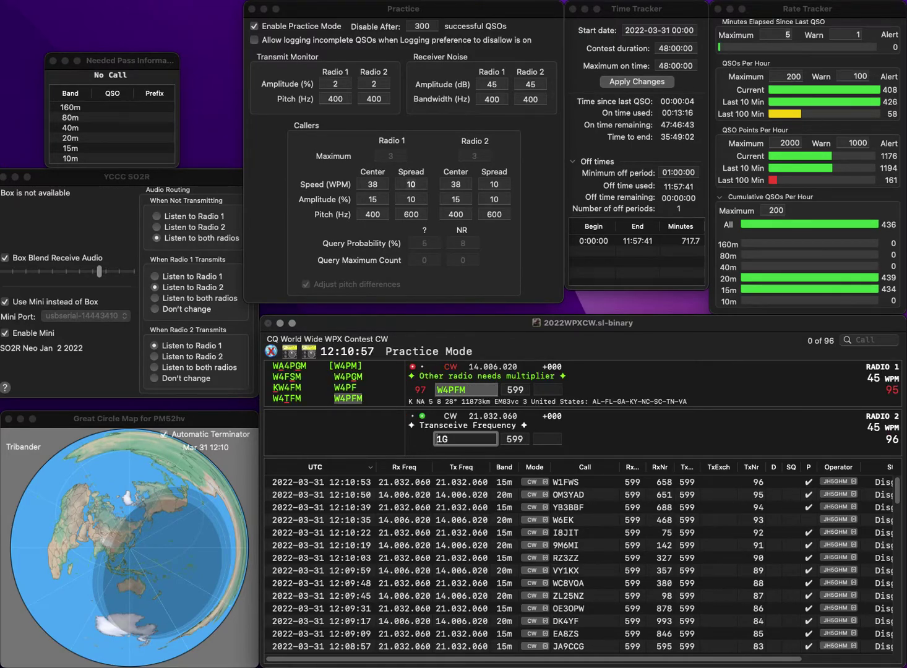
key("Return")
key("space")
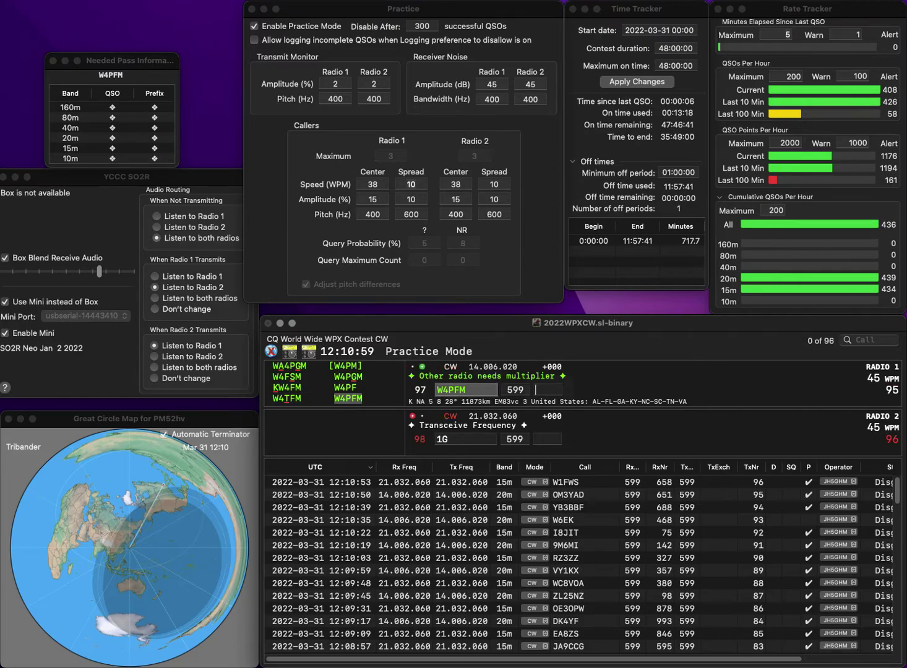
Step: Log W4PFM on Radio 1 with received number 833, and complete the Radio 2 callsign to HG1G
type("833")
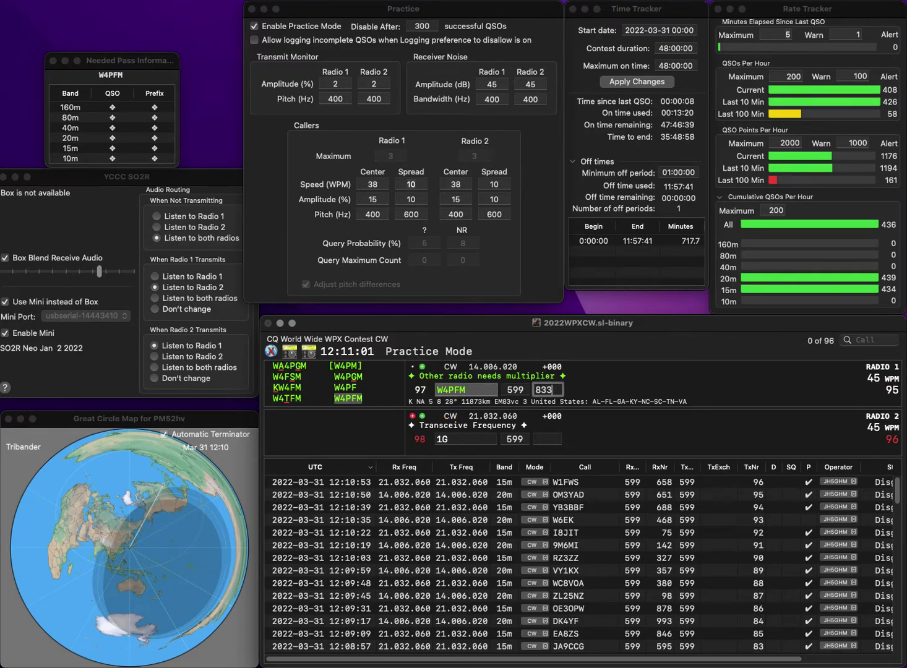
key("Return")
type("HG")
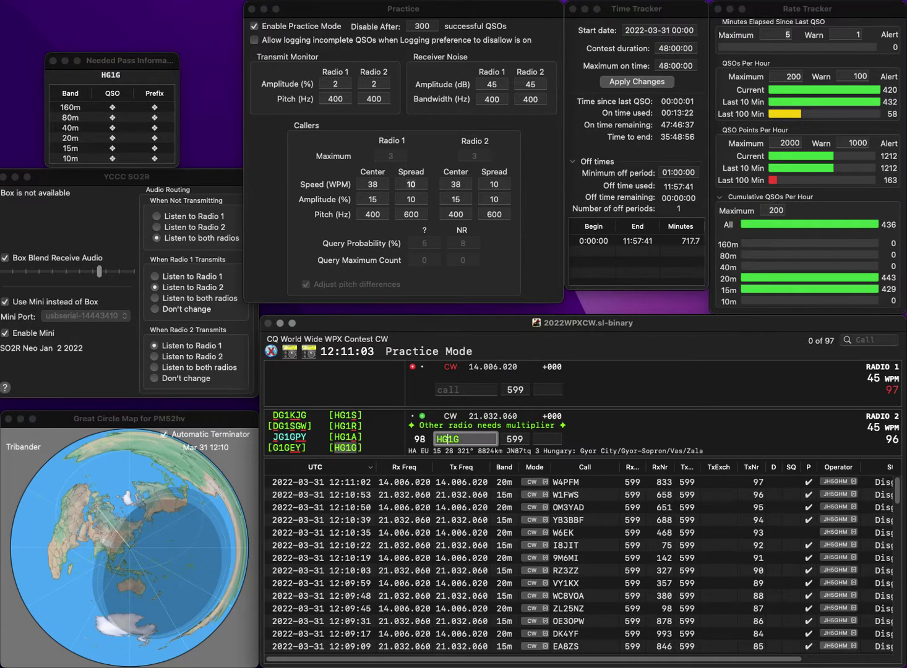
key("Return")
type("WB2MSB")
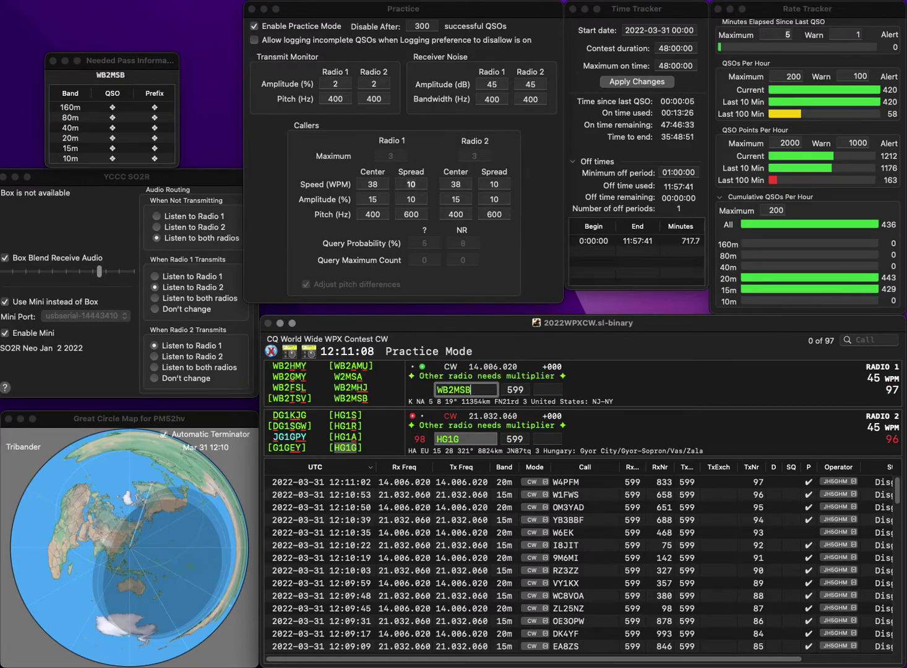
key("Return")
key("Tab")
type("51")
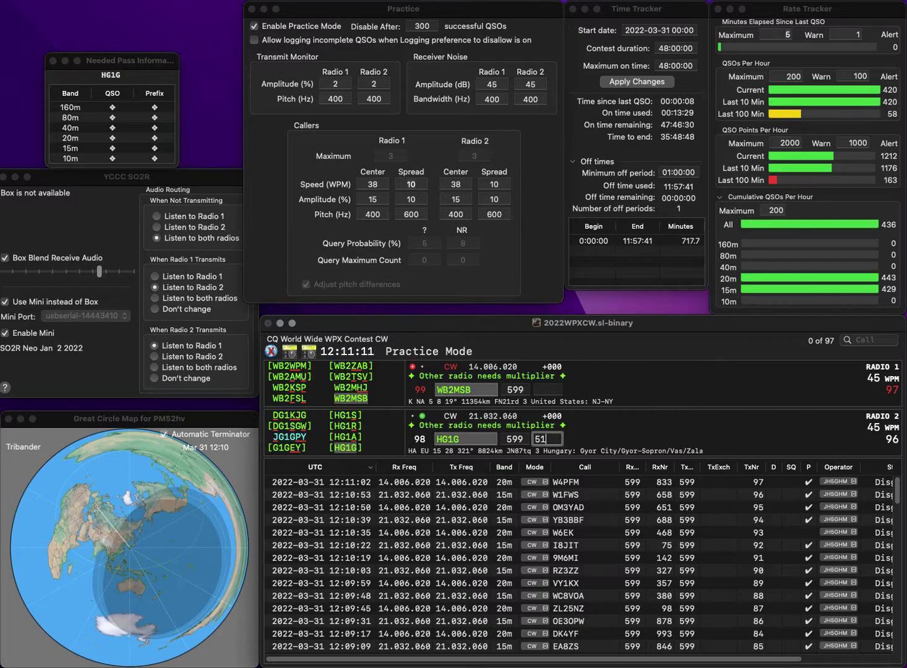
type("3")
key("Return")
key("Tab")
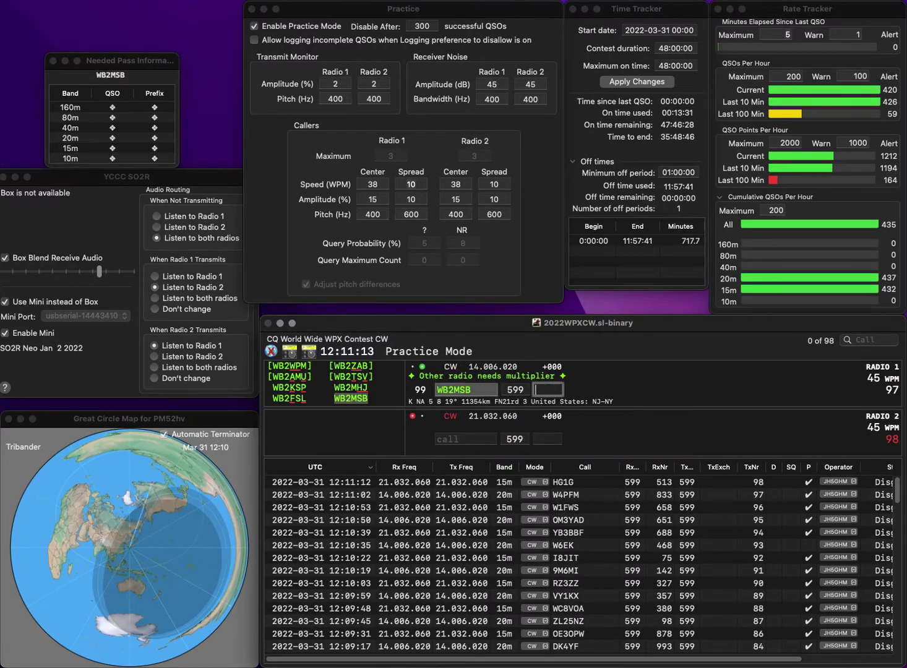
type("525")
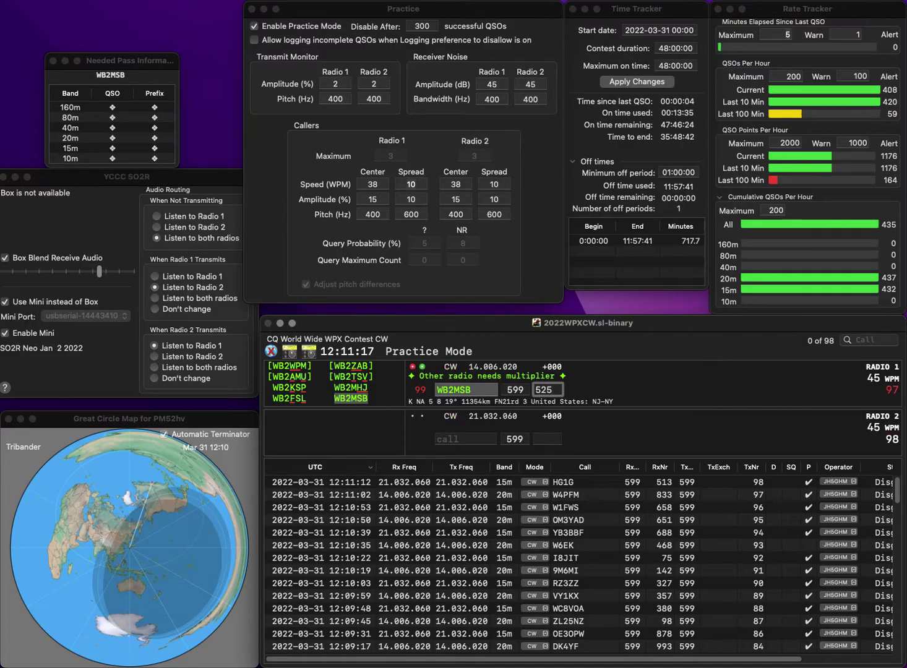
key("Return")
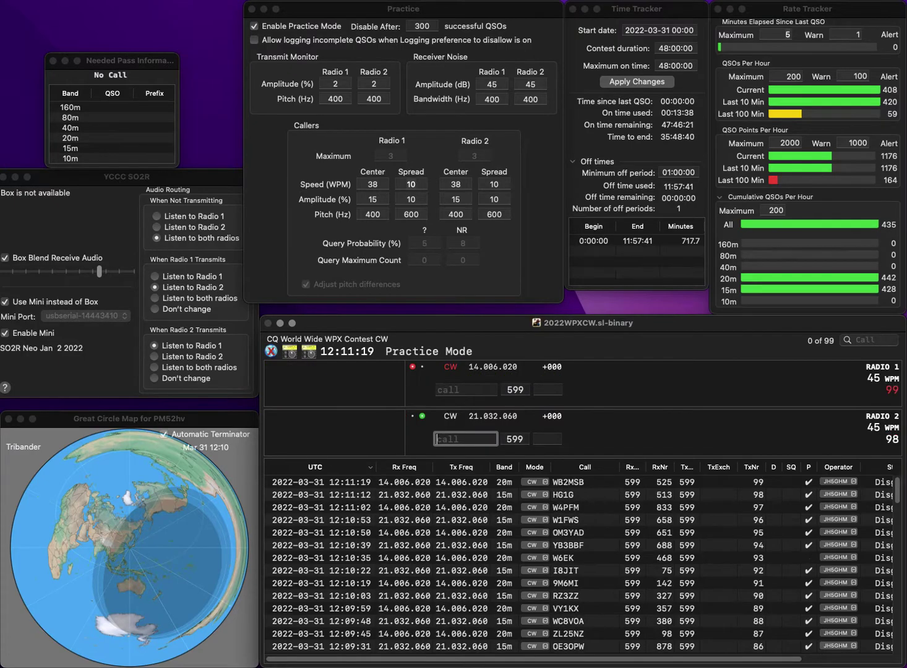
type("IK2M")
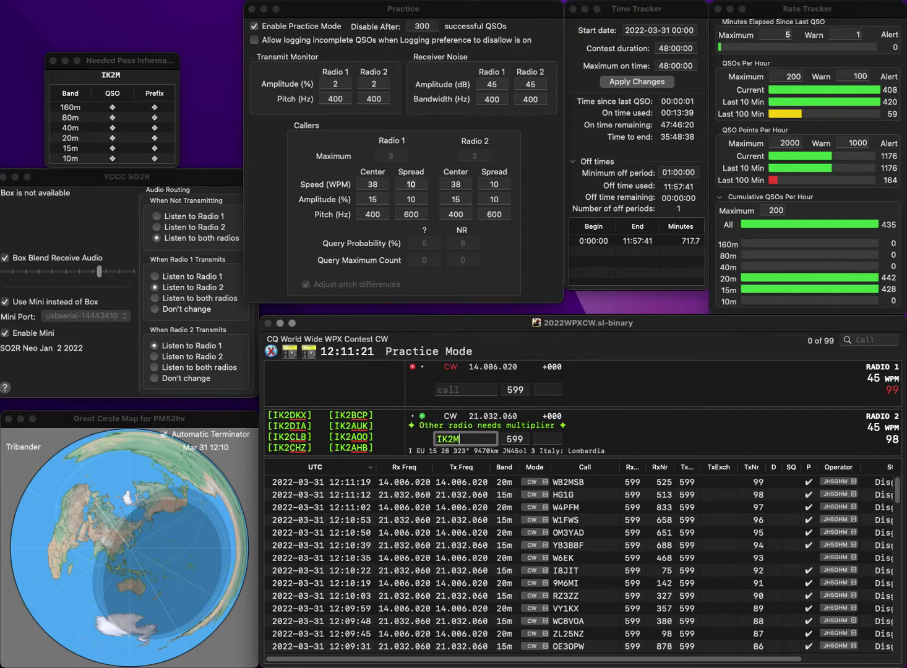
type("PR")
key("Return")
type("O")
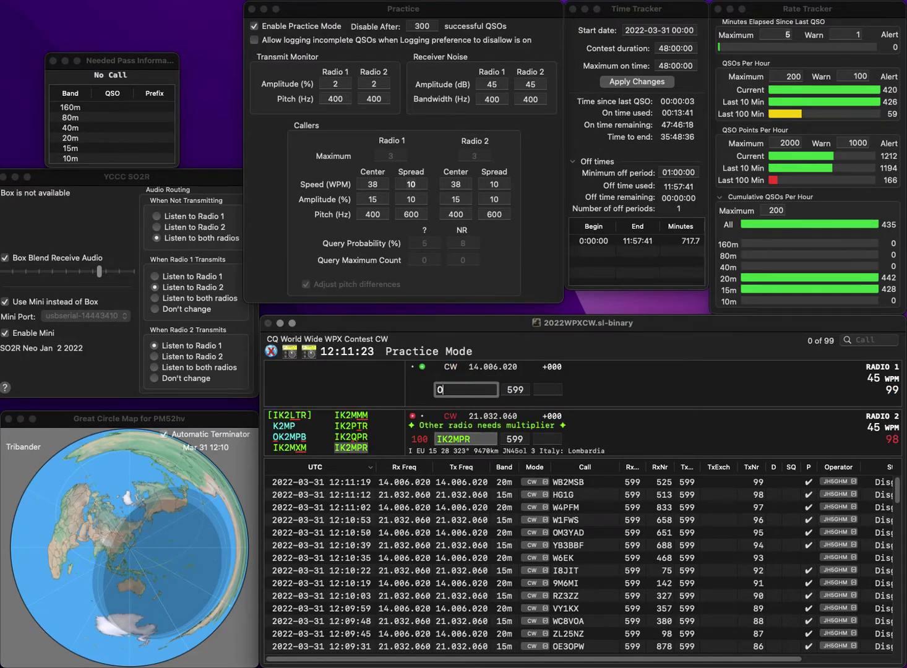
type("E6XG")
key("Return")
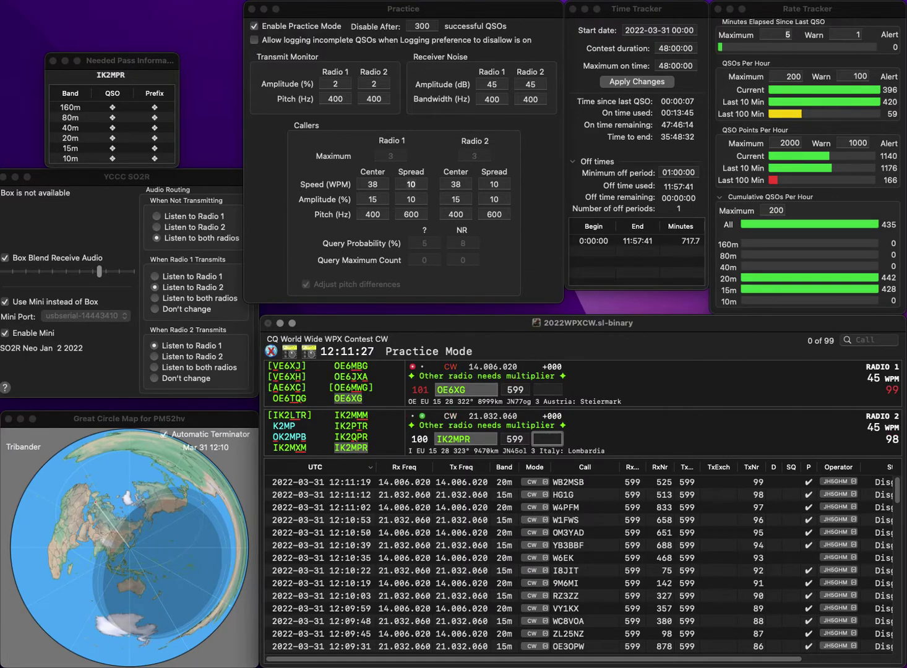
type("791")
key("Return")
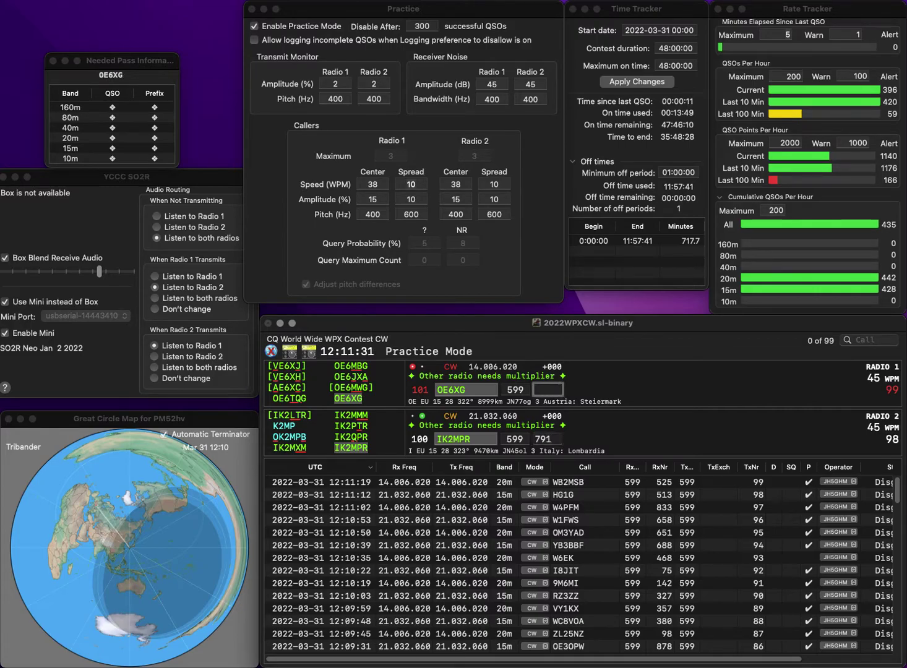
type("81")
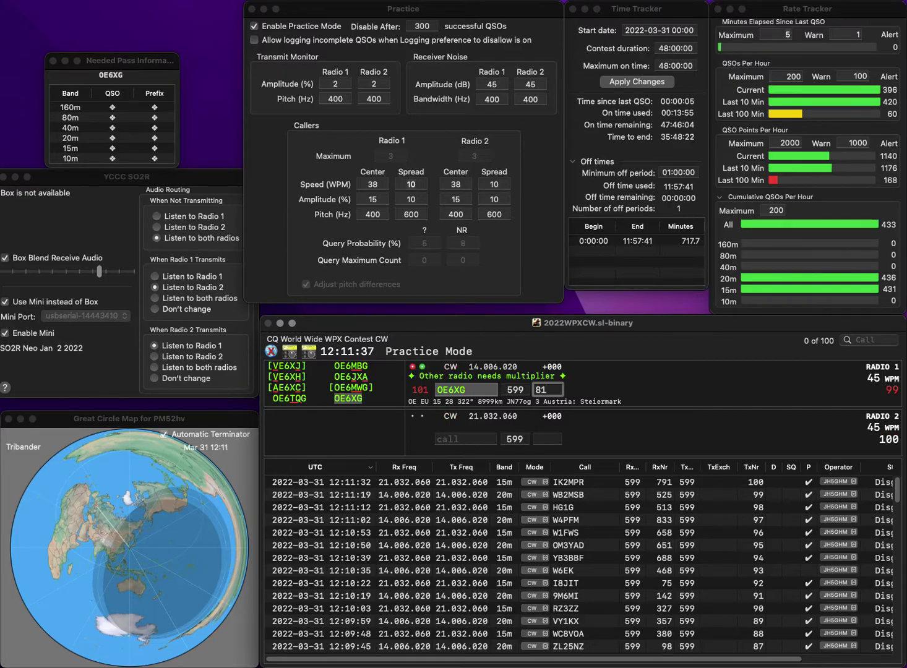
key("Return")
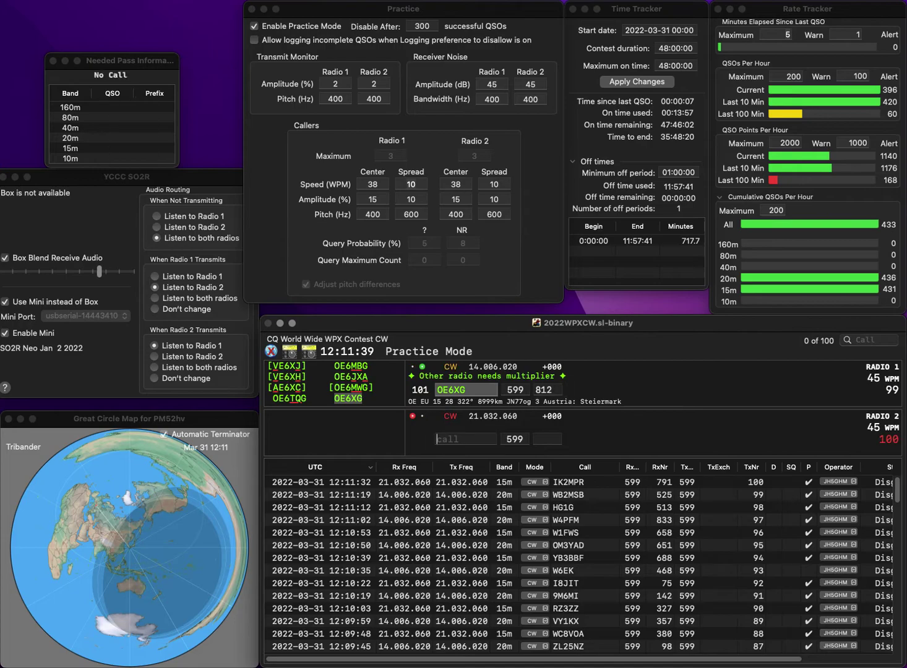
type("W0")
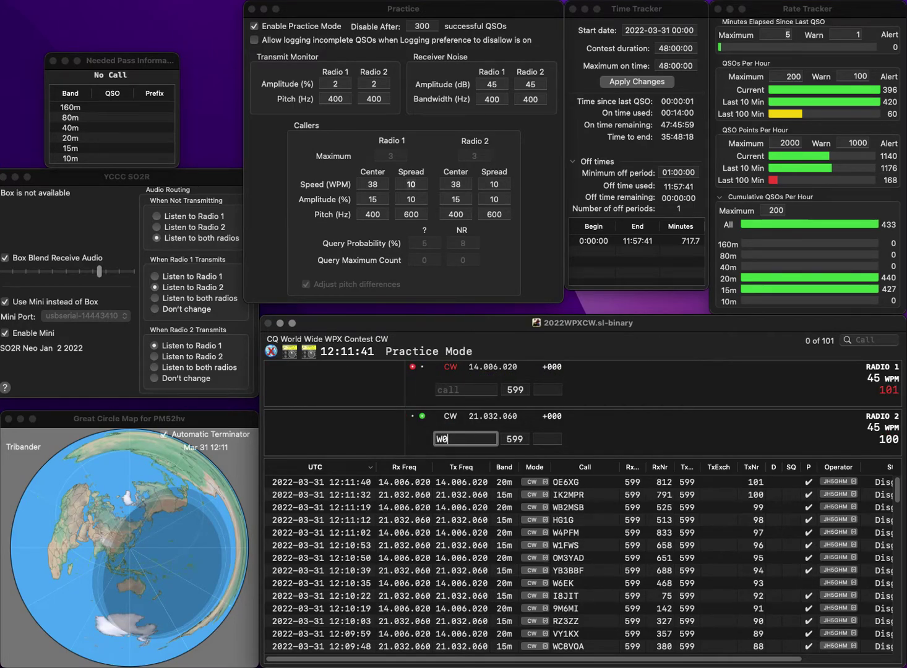
type("CXX")
key("Return")
type("W4APZ")
key("Return")
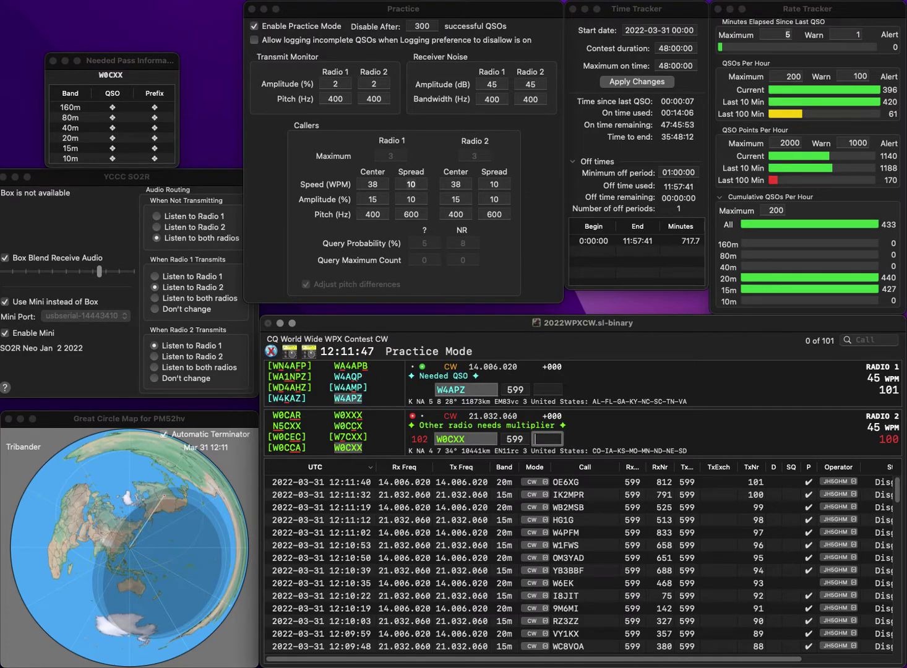
Step: Log W0CXX on Radio 2 with received number 956 and W4APZ on Radio 1 with received number 891
type("950")
key("BackSpace")
type("6")
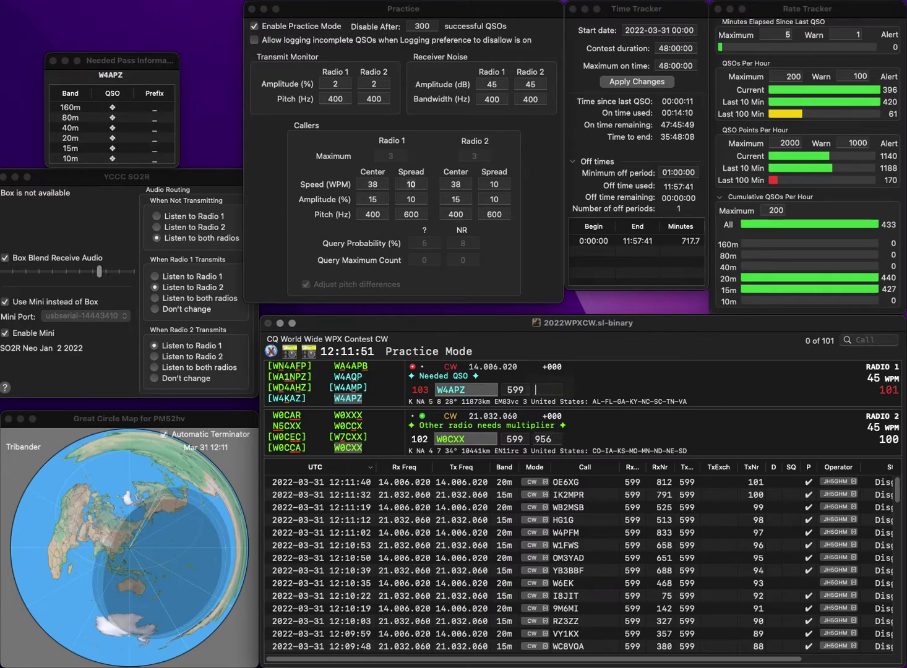
key("Return")
type("8")
key("Return")
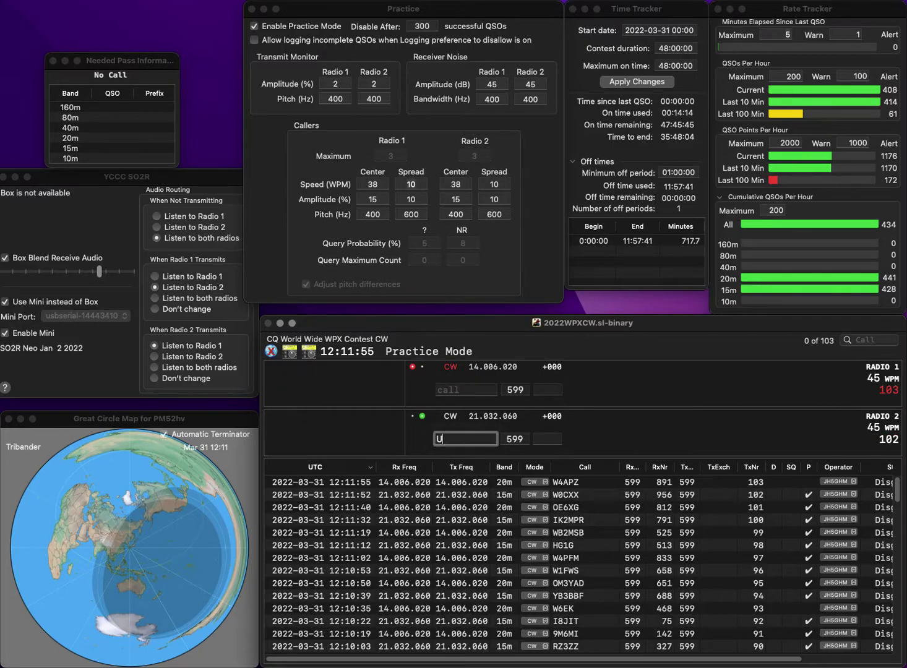
Step: Enter UR5ZGY on Radio 2 and DG5DJ on Radio 1, sending the exchange to each caller
type("UR5ZGY")
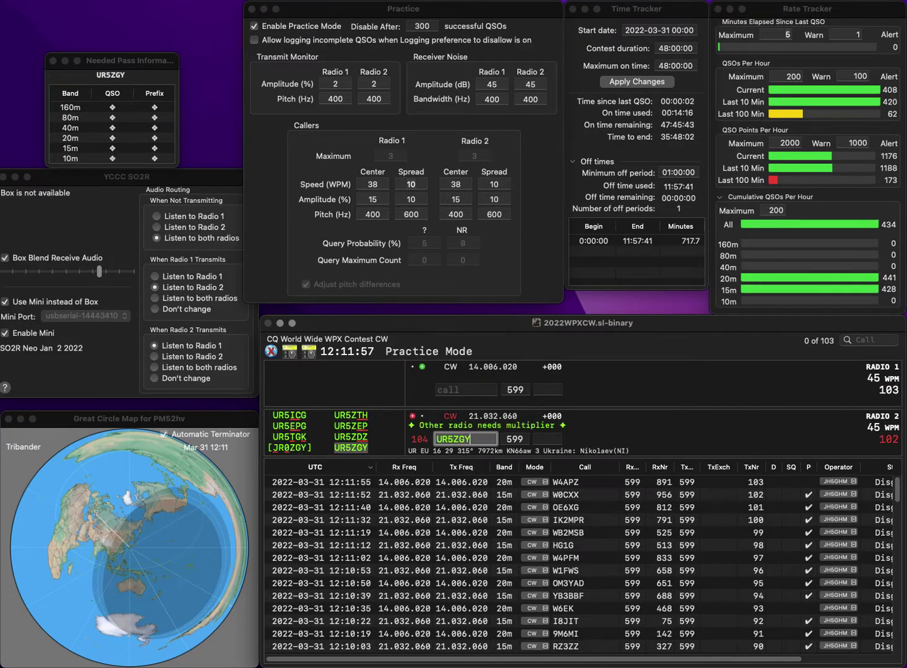
key("Return")
type("DG5DJ")
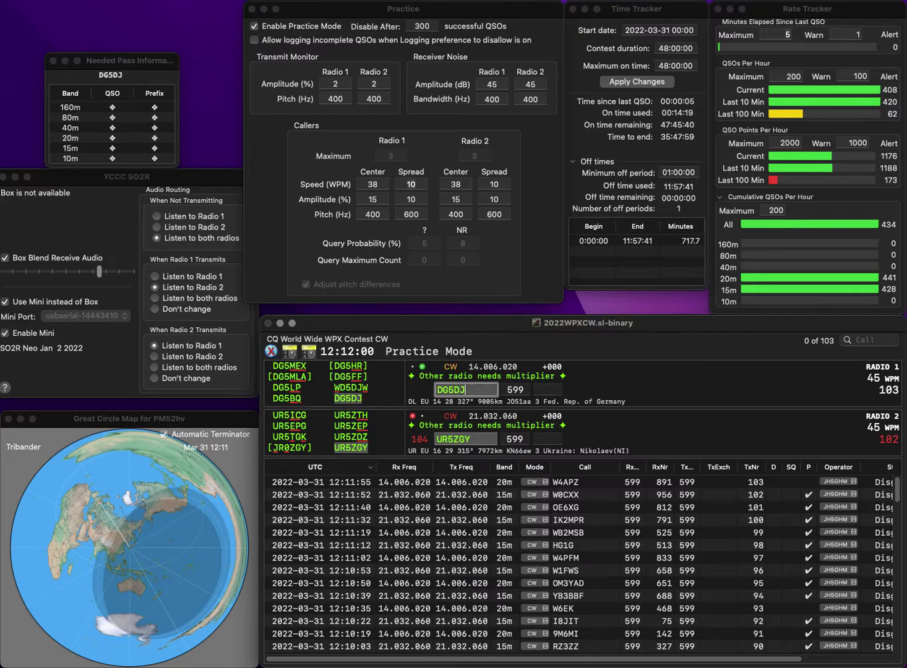
key("Return")
key("space")
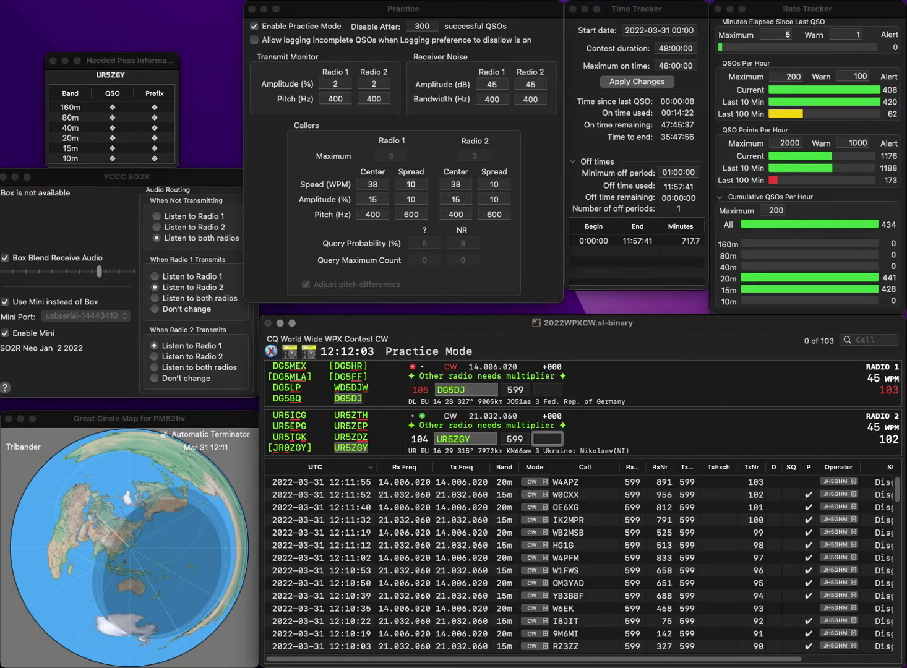
type("195")
key("Return")
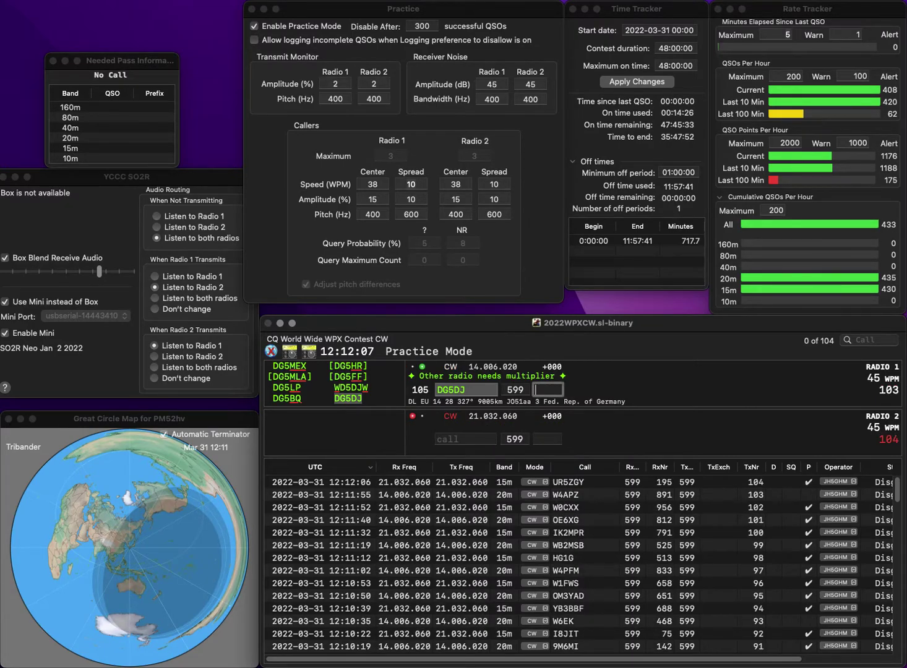
type("83")
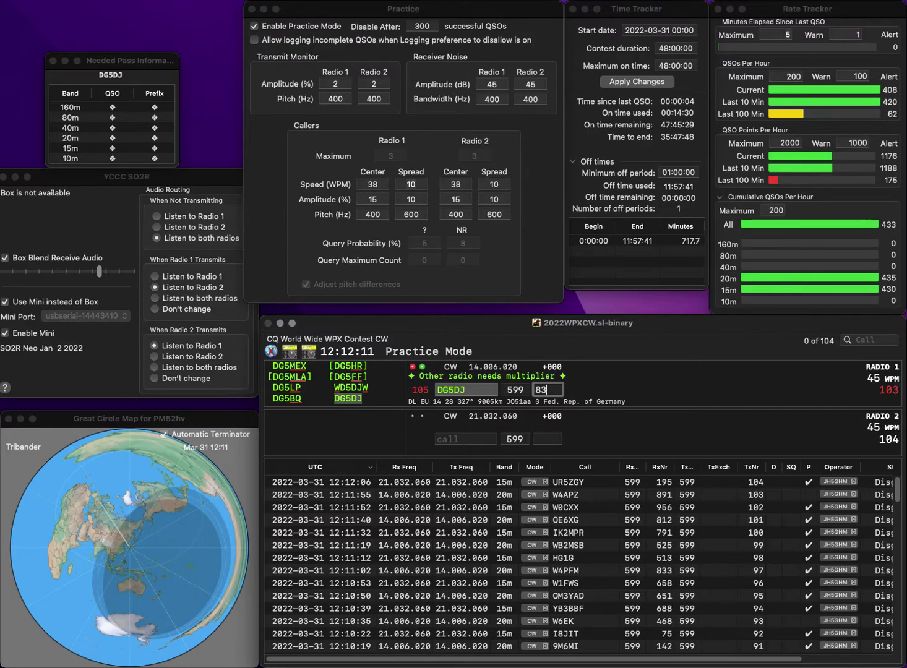
key("Return")
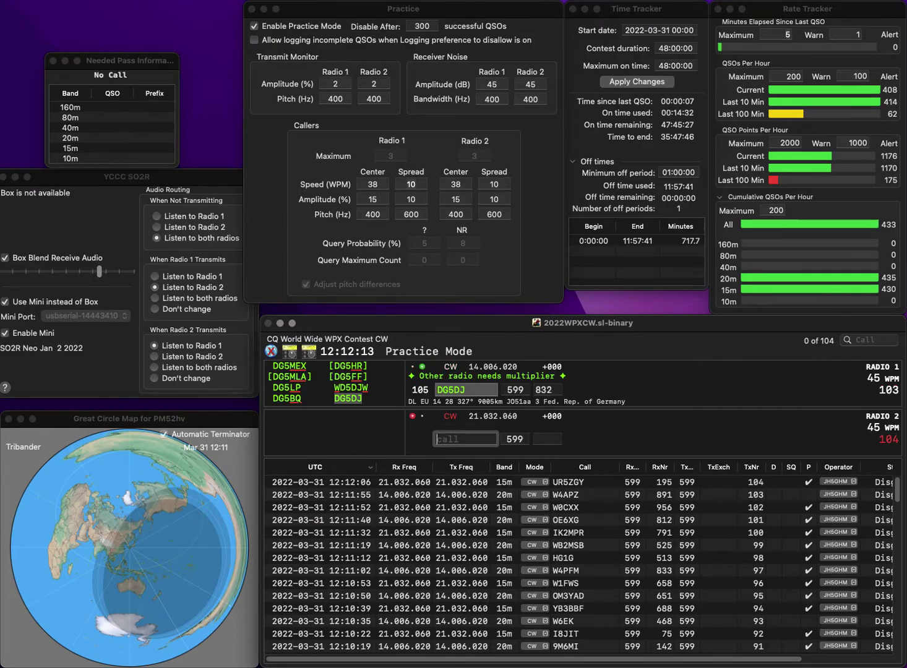
Step: Enter PU3FKW on Radio 2 and OK6W on Radio 1, sending the exchange to each caller
type("PU")
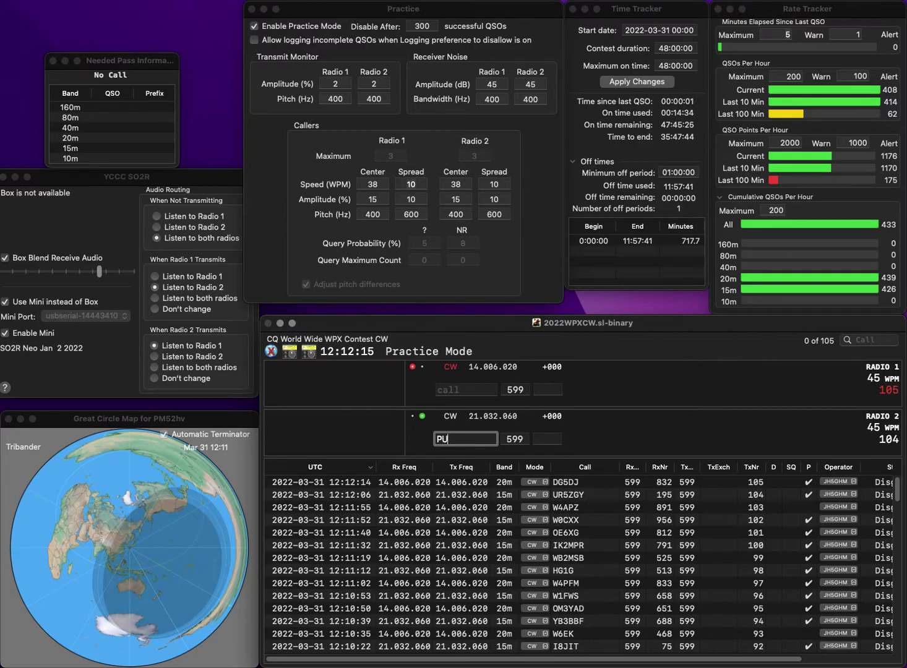
type("3FKW")
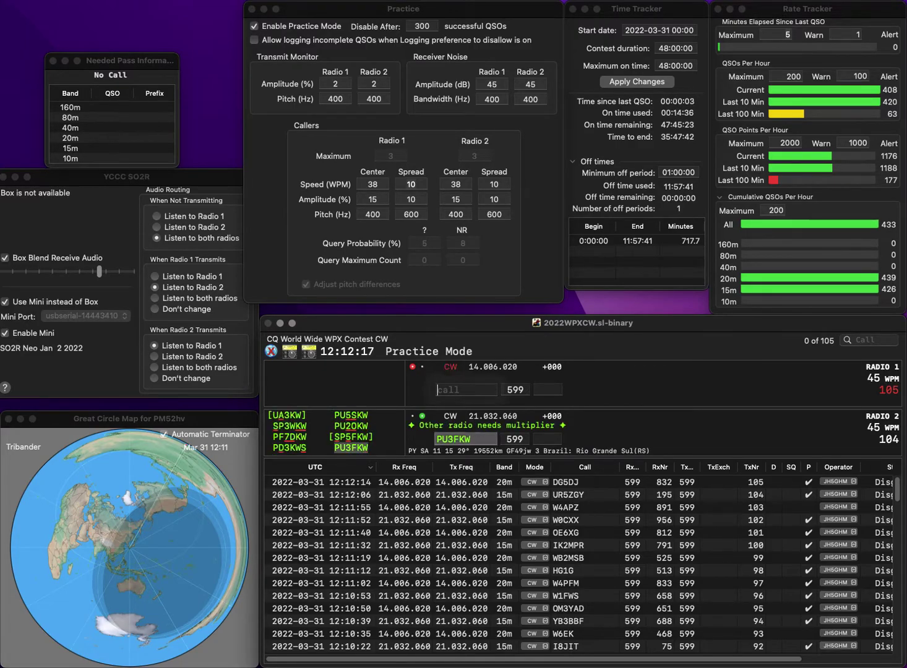
key("Return")
type("OK")
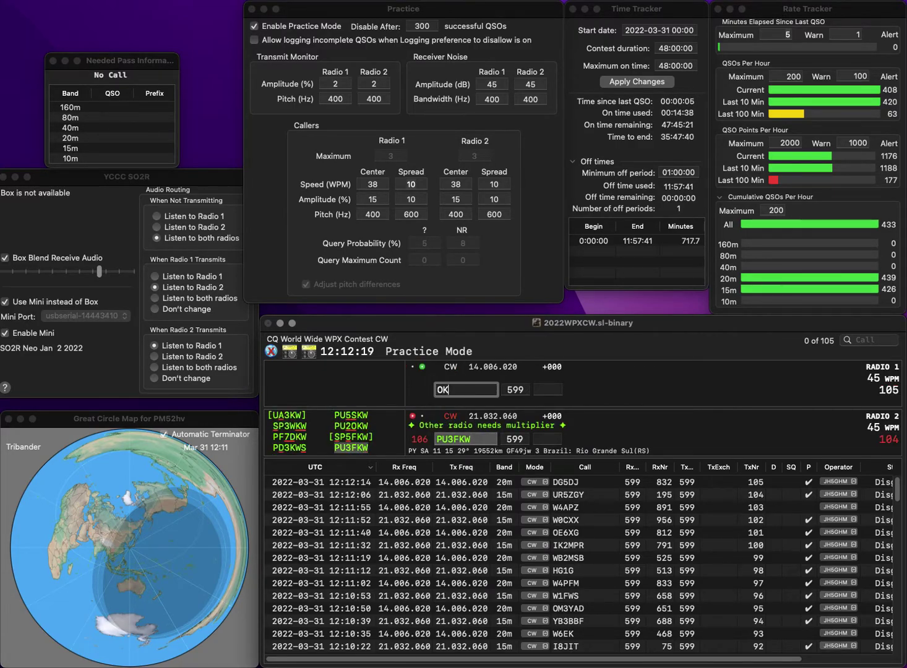
type("6W")
key("Return")
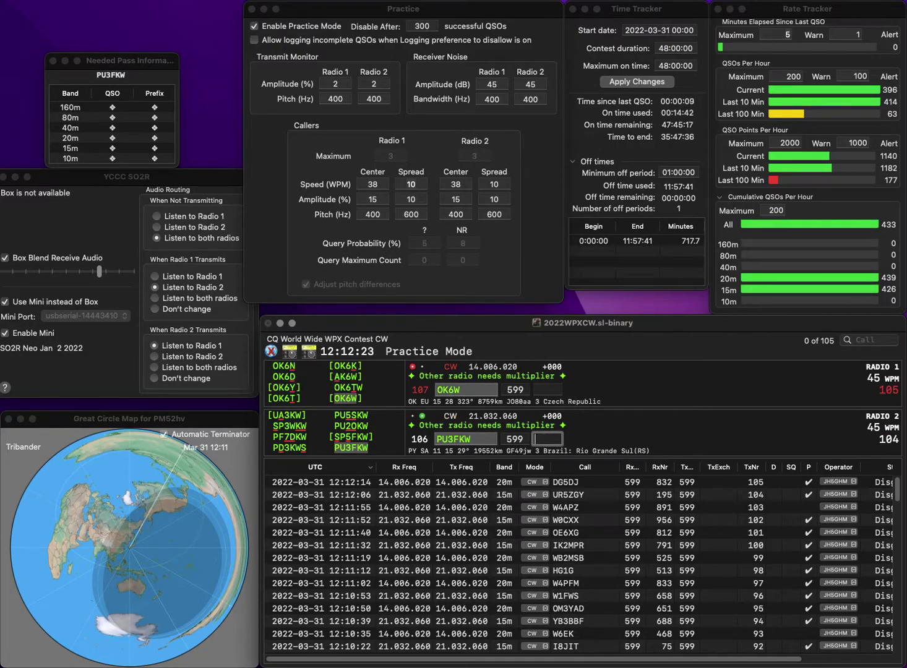
type("219")
key("Return")
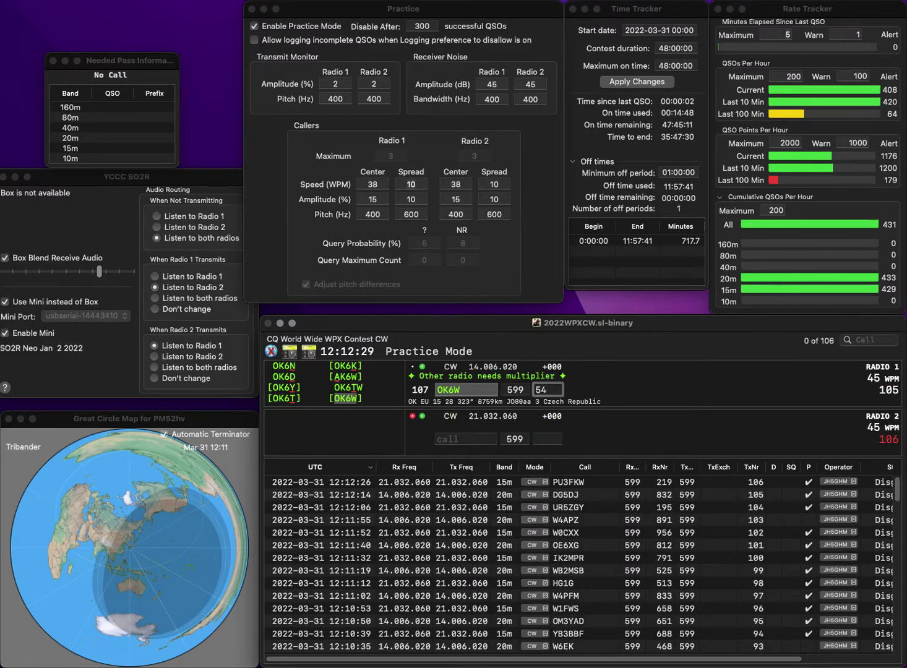
key("Return")
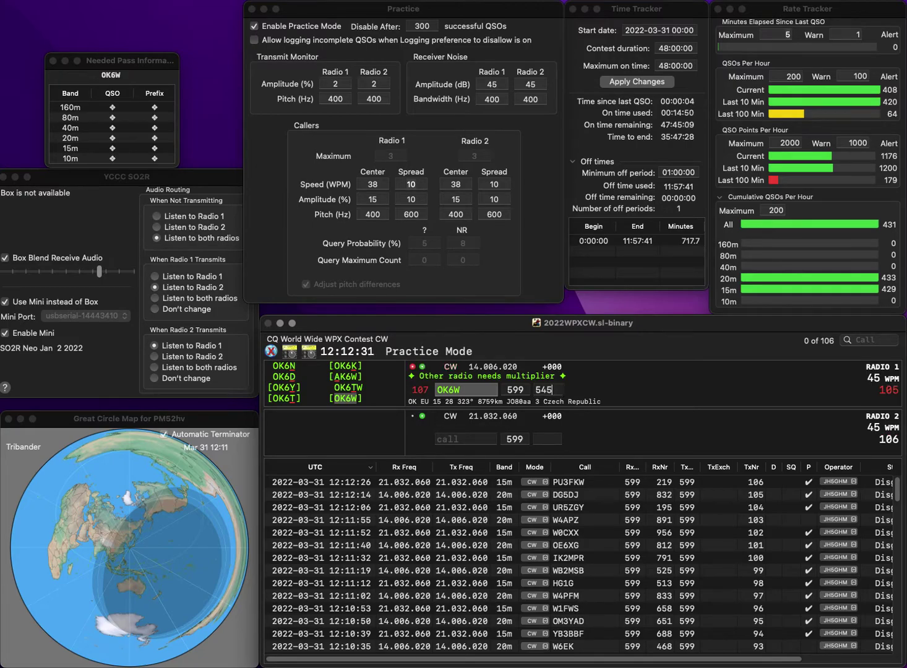
type("40")
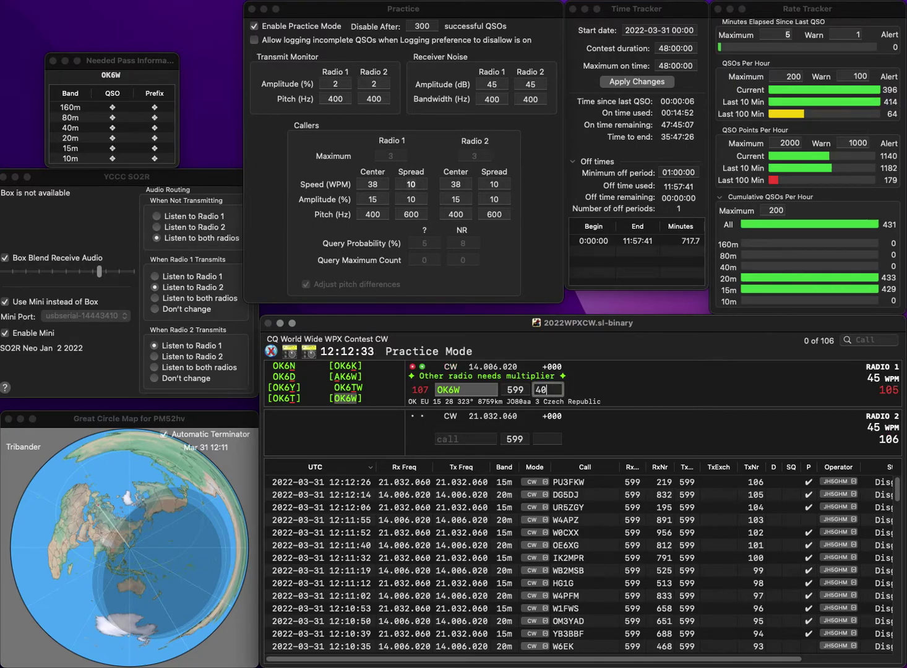
type("6")
key("Return")
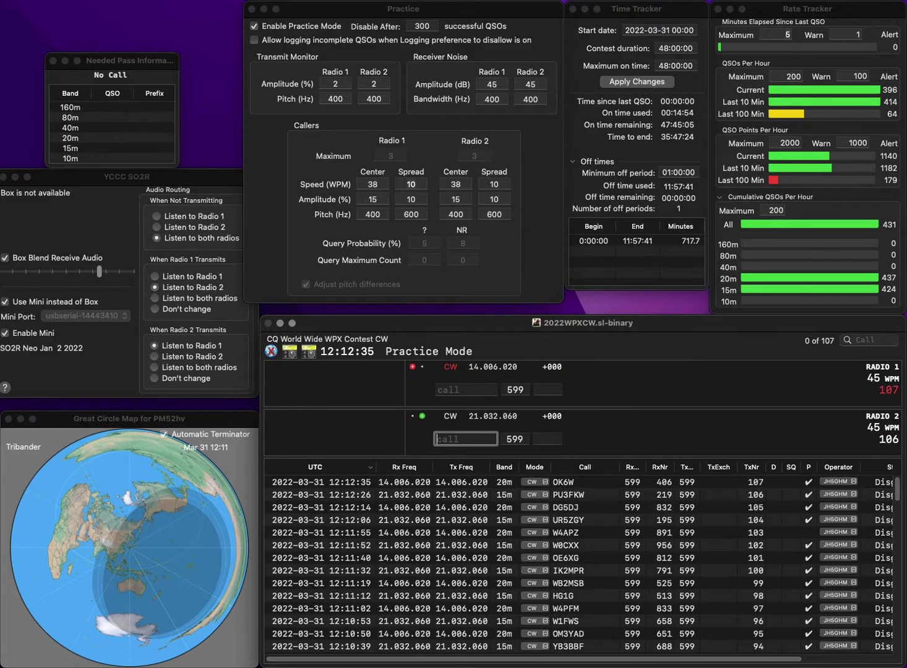
type("K6MOX")
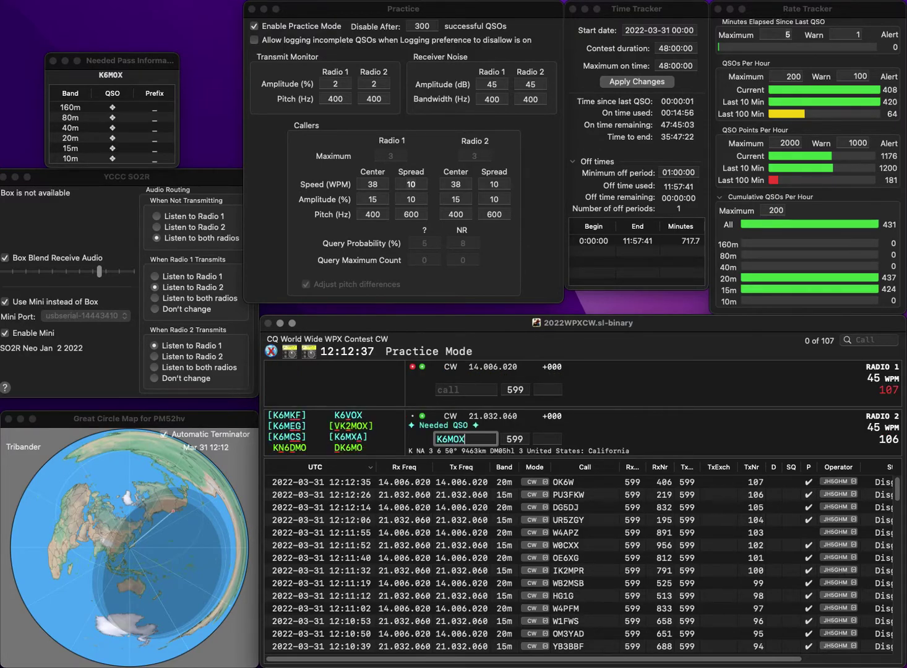
key("Return")
type("DG6UAX")
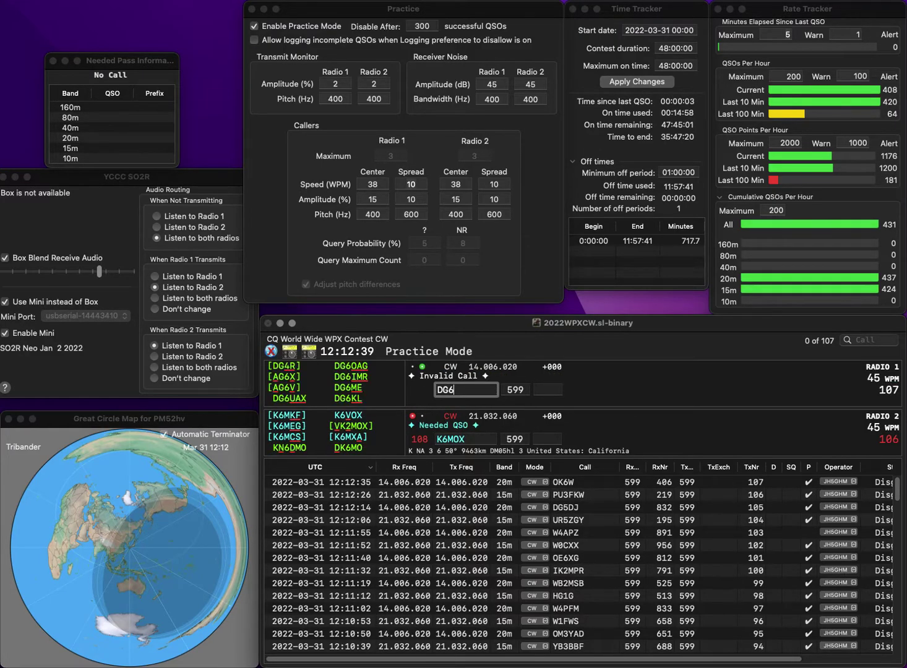
key("Return")
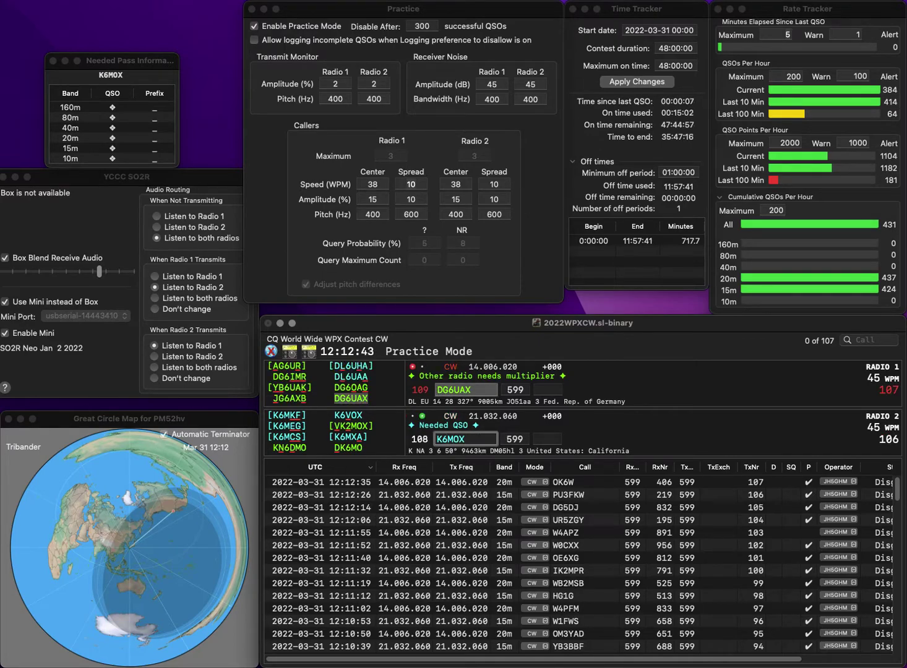
Step: Correct the callsign on Radio 2 to K5DOX
key("BackSpace")
type("5")
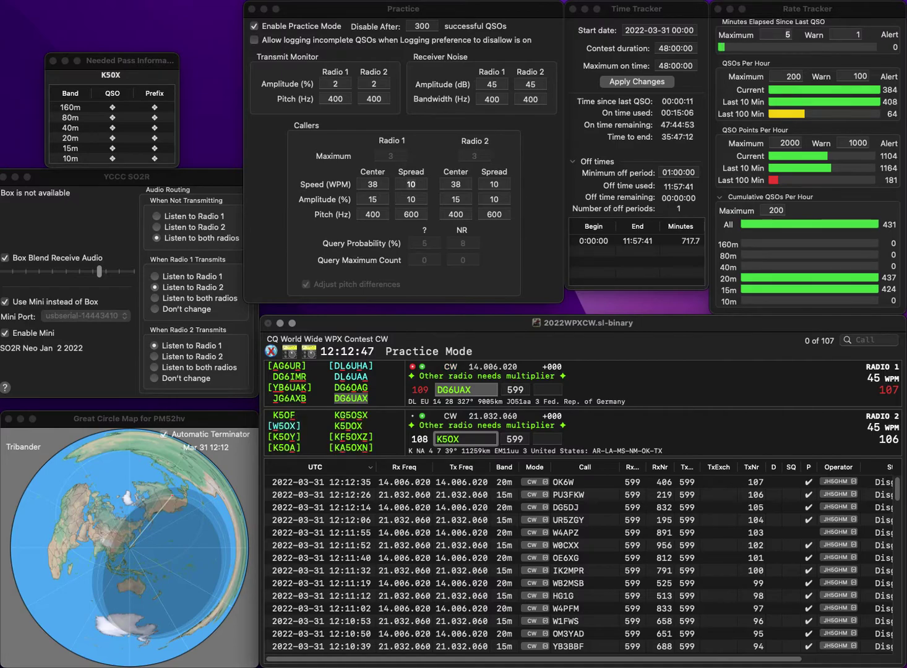
type("D")
Step: Log DG6UAX on Radio 1 with received number 36 and K5DOX on Radio 2 with received number 910
key("space")
type("36")
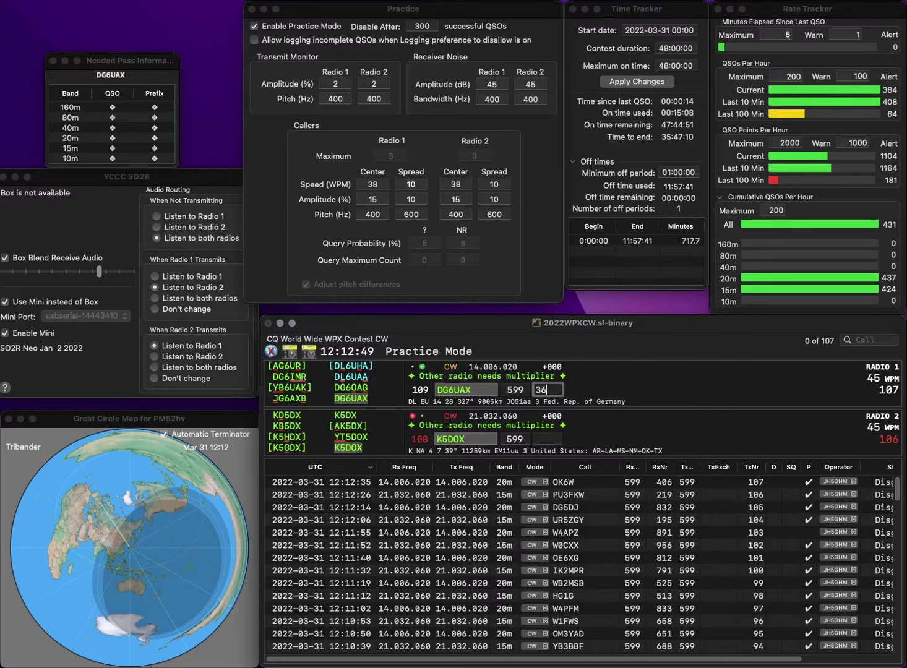
left_click(453, 439)
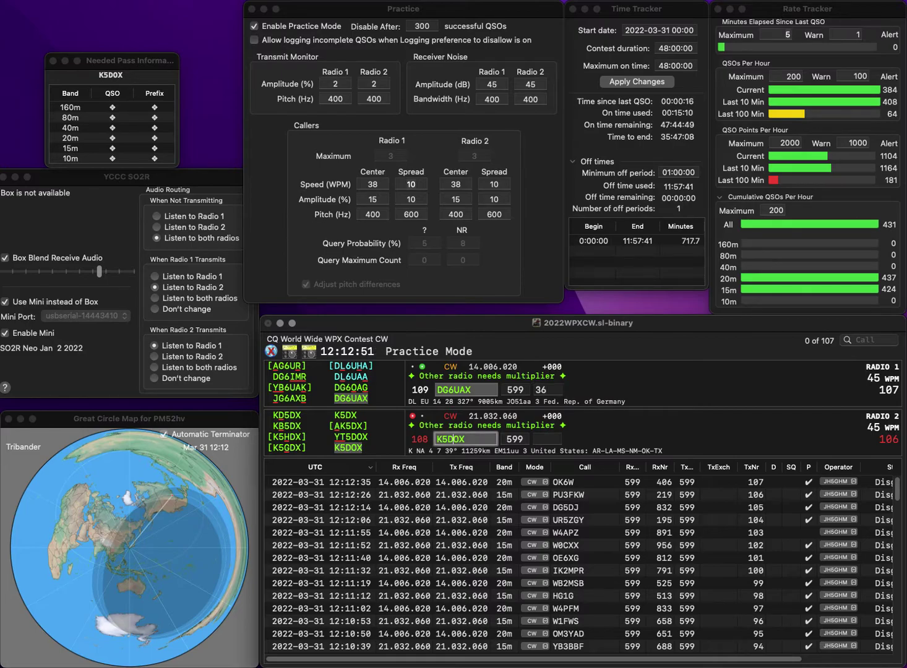
key("space")
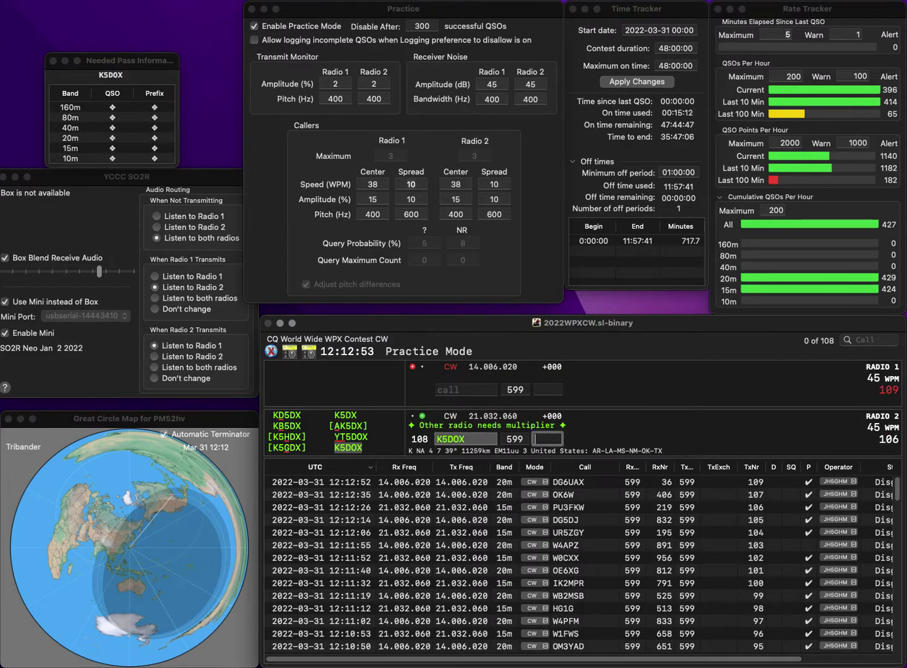
type("910")
key("Return")
type("UIC")
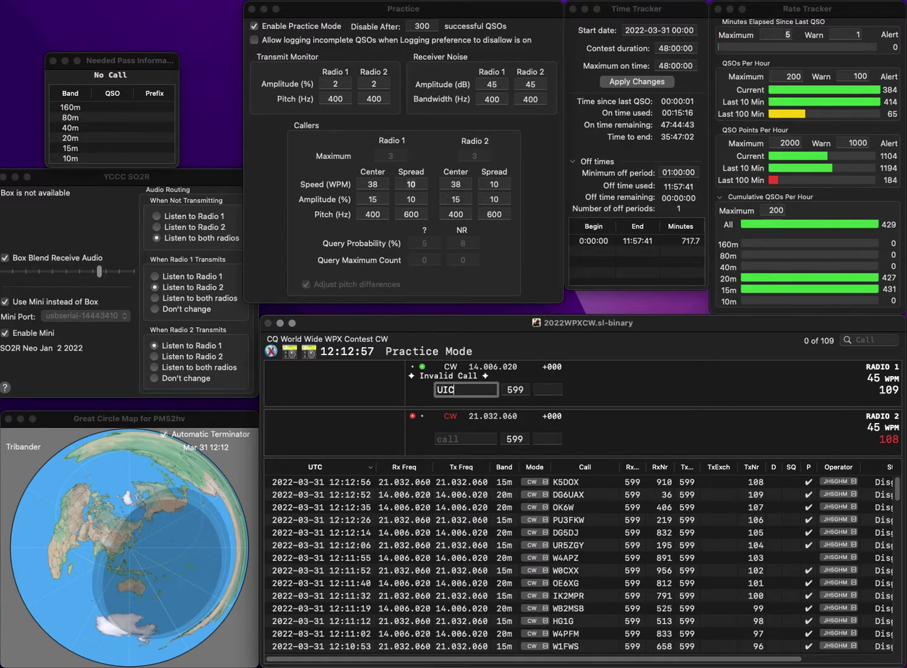
type("JR3")
key("Return")
type("K7AM")
key("Up")
type("D")
key("Return")
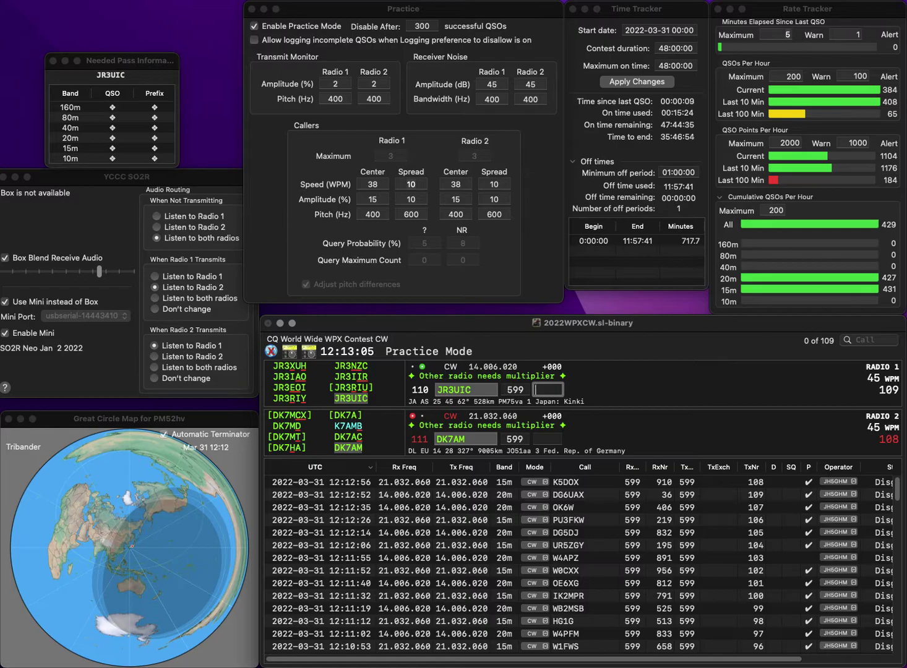
Step: Replace the callsign on Radio 1 with W4VIC and send the exchange again
left_click(454, 391)
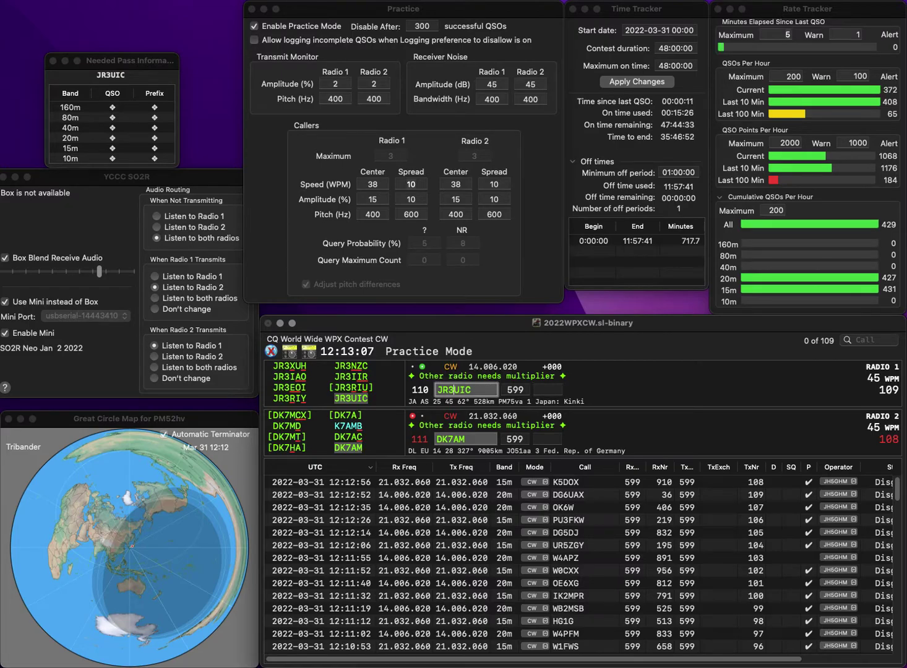
key("super+a")
key("BackSpace")
type("W4VIC")
key("Return")
Step: Log DK7AM on Radio 2 with received number 969 and W4VIC on Radio 1 with received number 153
left_click(442, 438)
key("space")
type("969")
key("Return")
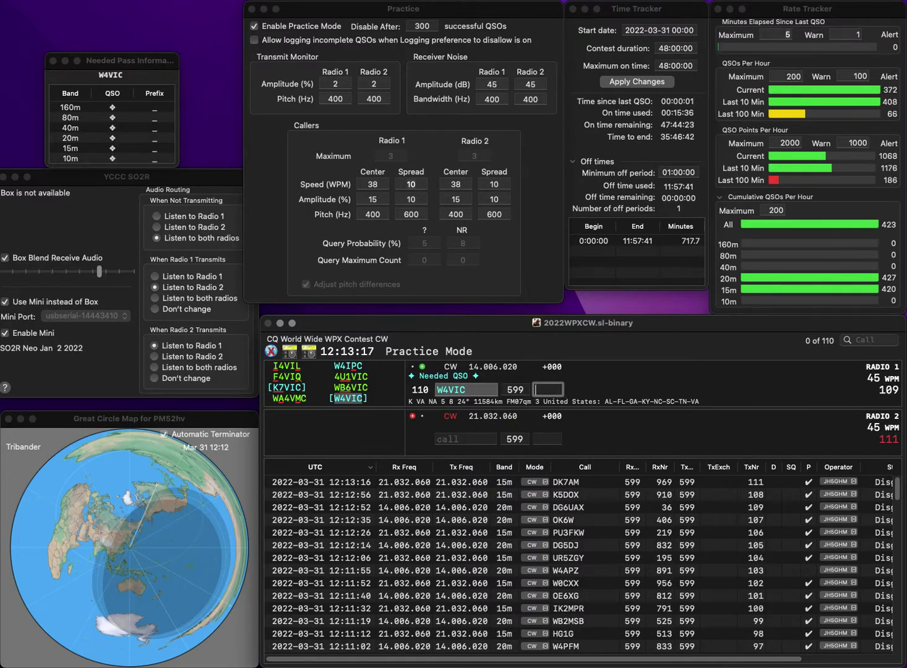
type("153")
key("Return")
type("YK")
key("Home")
type("3")
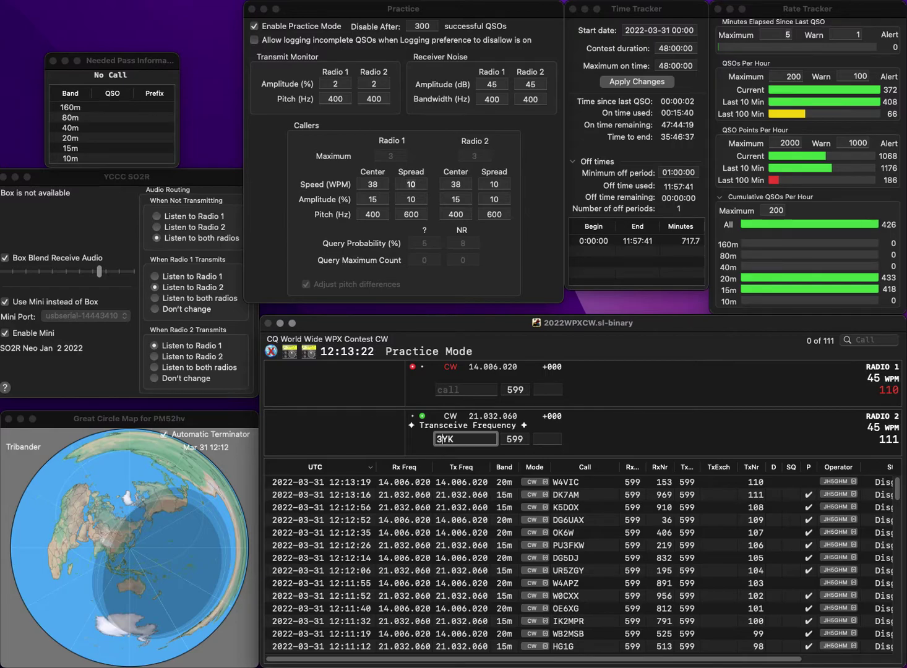
key("Return")
type("K")
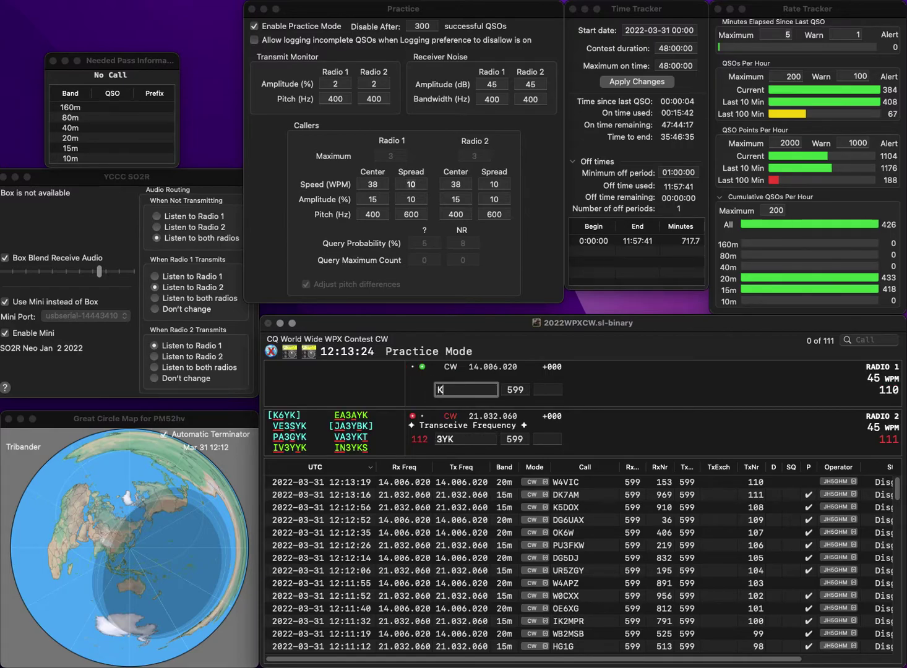
type("0AV")
key("Return")
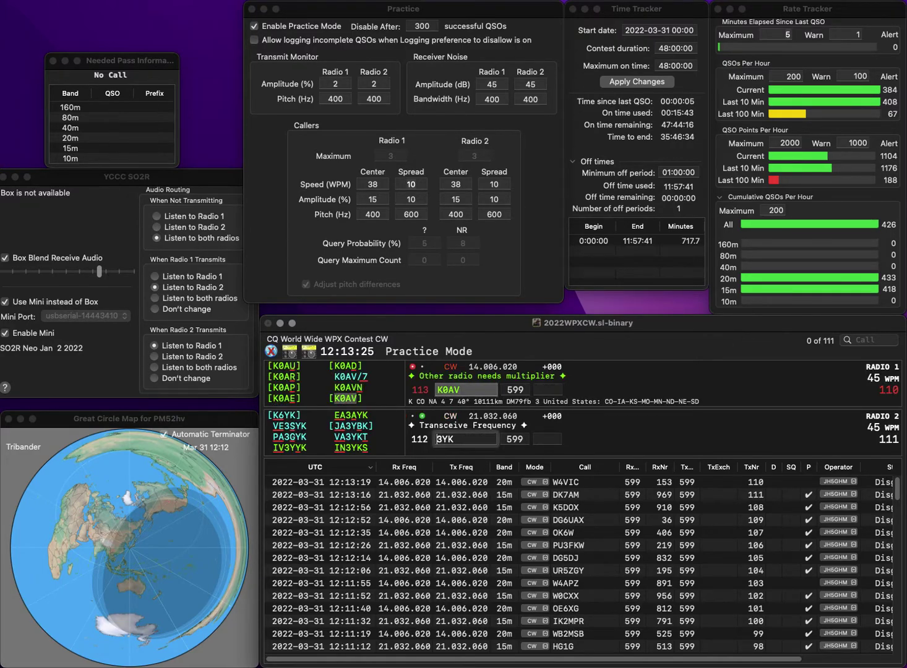
Step: Correct the callsign on Radio 2 to K9YK and send the exchange again
key("BackSpace")
type("K9")
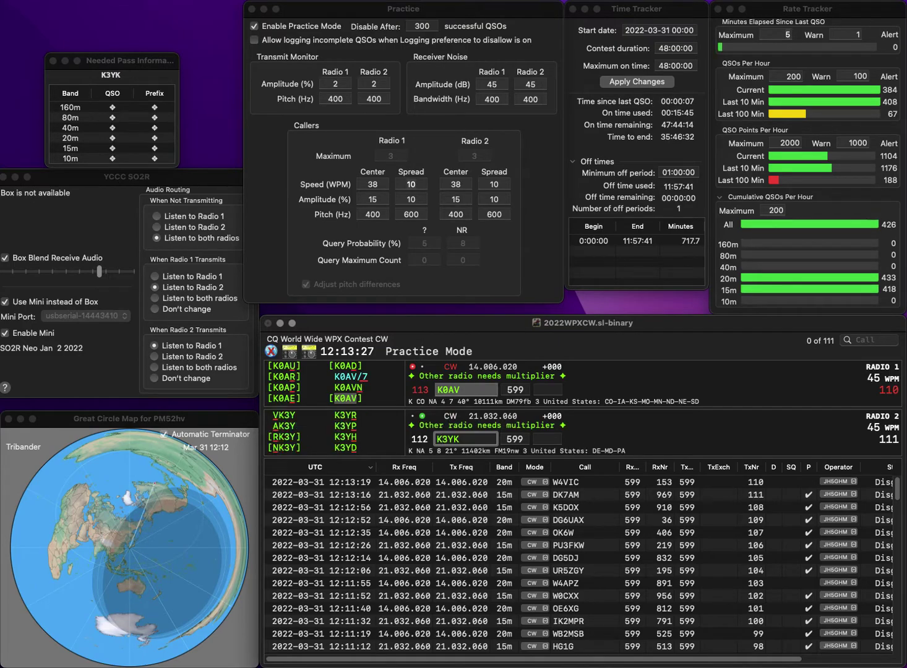
key("Return")
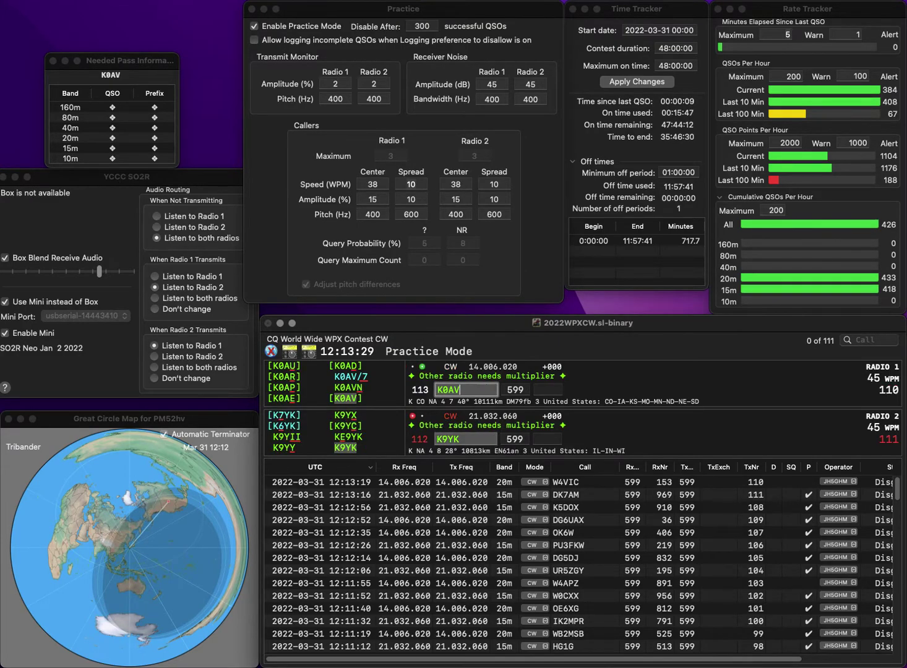
Step: Log K0AV on Radio 1 with received number 903 and K9YK on Radio 2 with received number 654
key("Tab")
type("9")
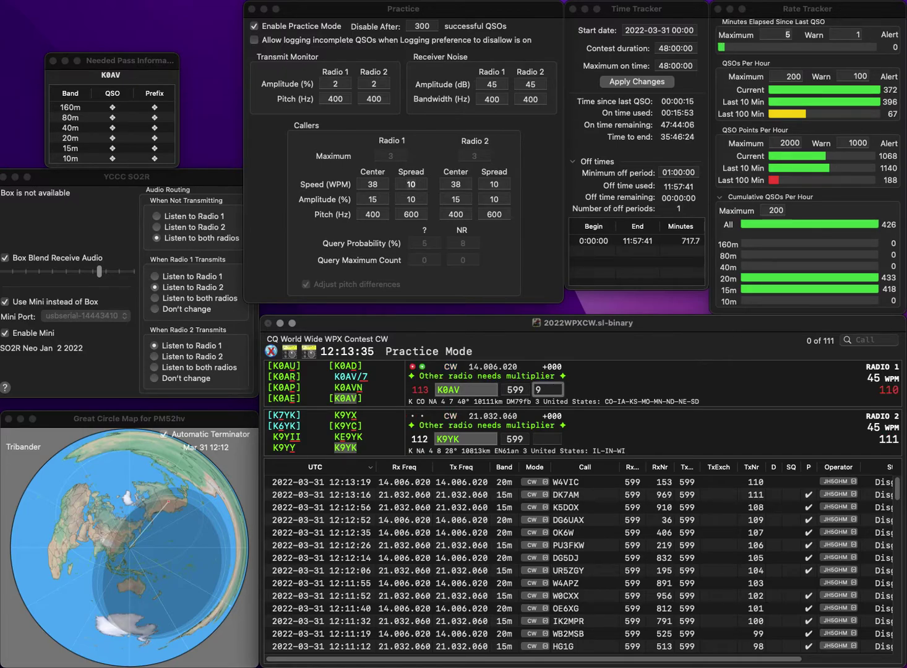
key("Return")
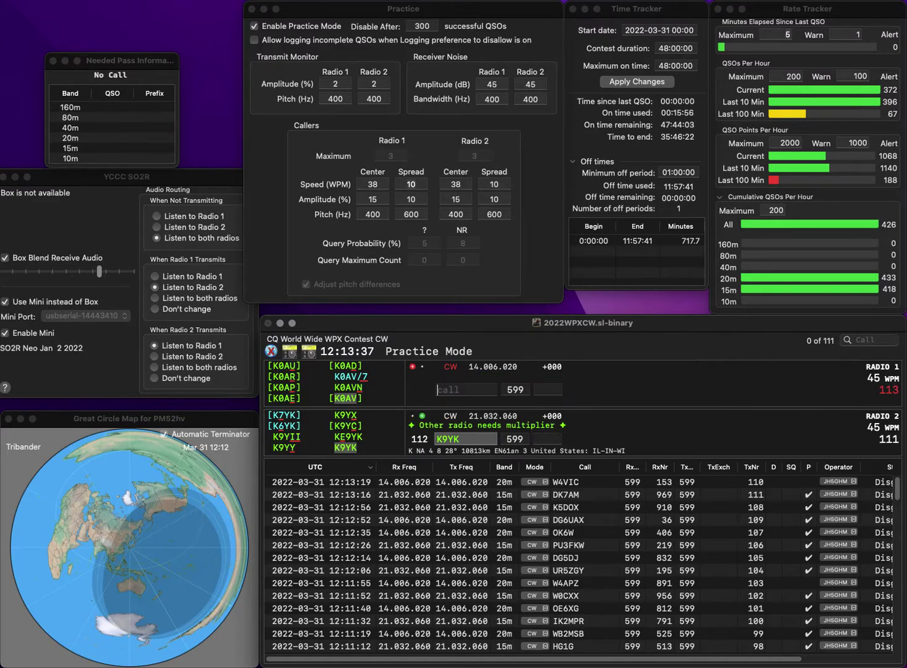
type("654")
key("Return")
Step: Enter the partial call AK1 on Radio 1 and SX200EXU on Radio 2, sending the exchange to each caller
type("AK1")
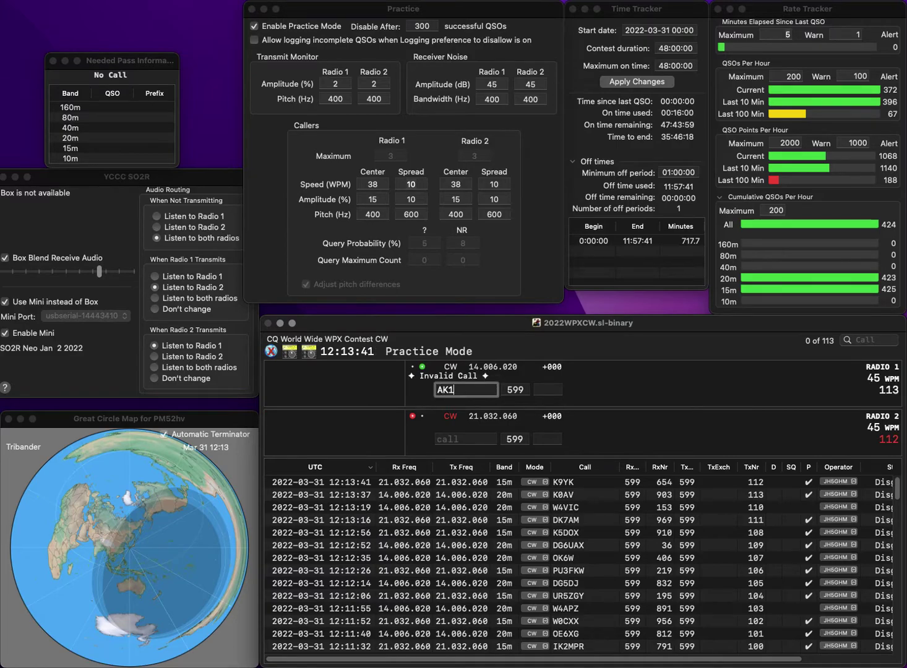
key("Return")
type("SX20")
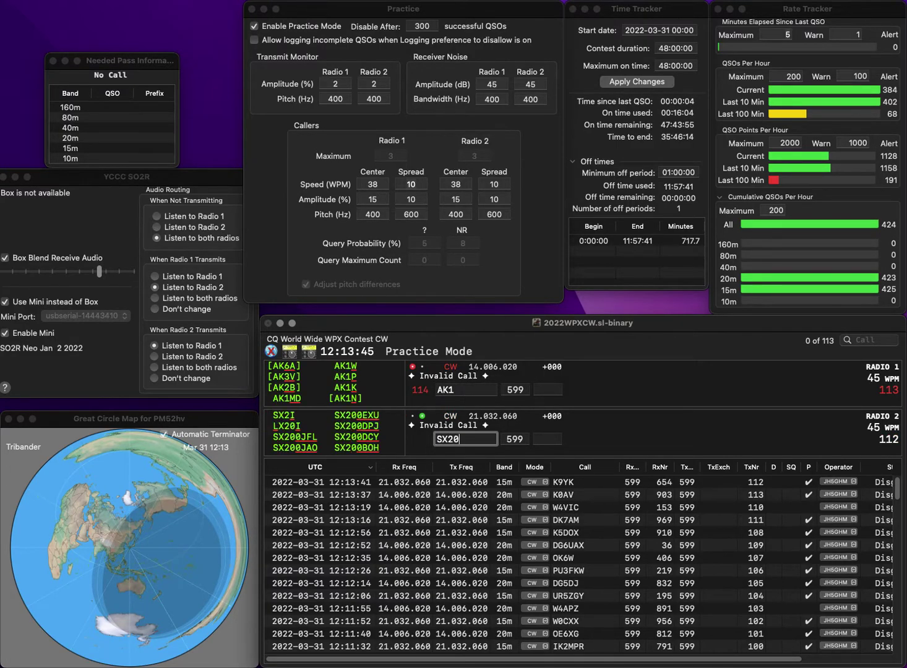
type("0EXU")
key("Return")
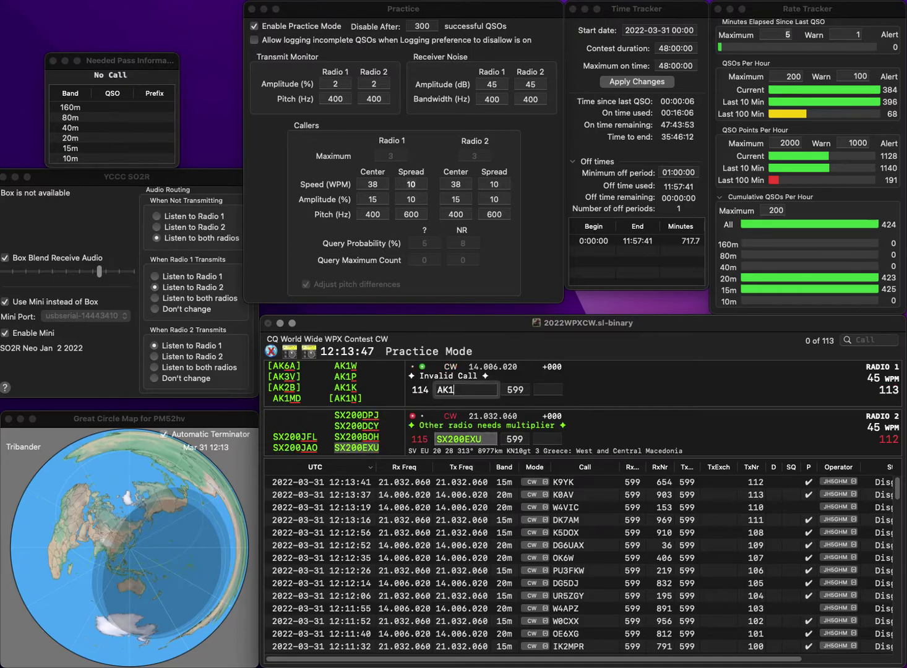
type("ZYY")
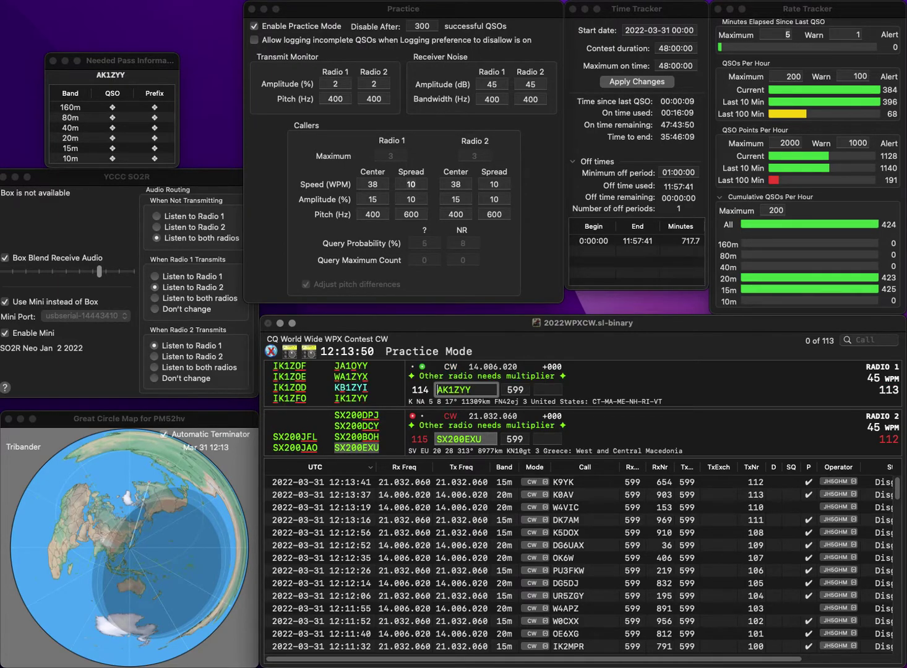
key("Home")
key("Delete")
type("E")
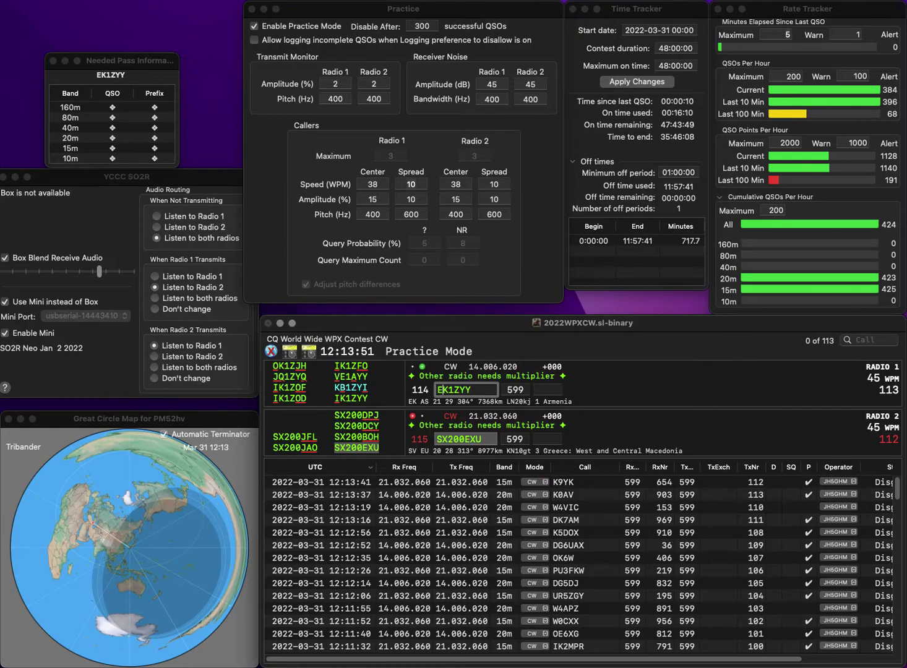
key("BackSpace")
type("I")
key("Return")
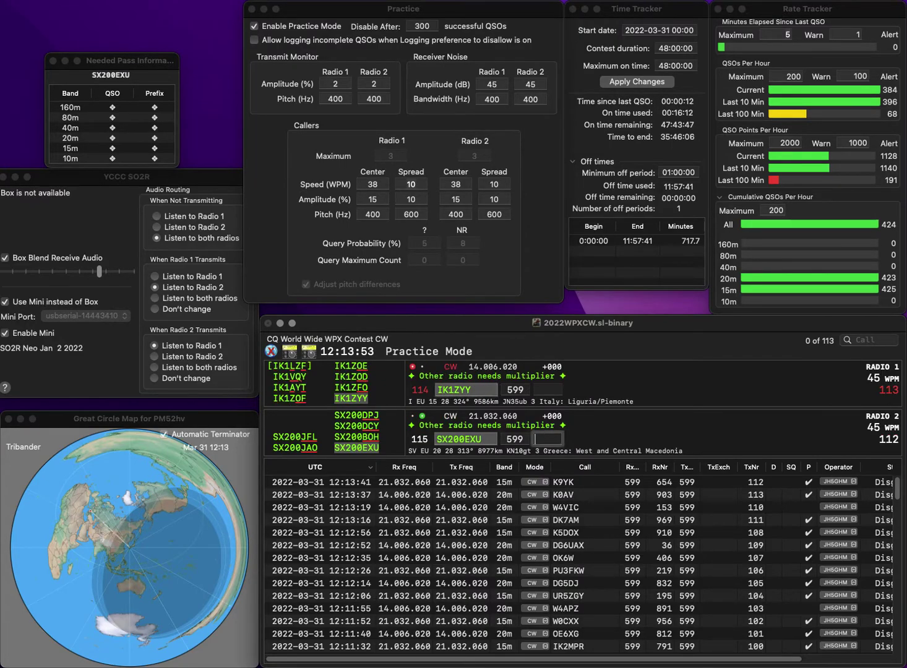
Step: Log SX200EXU on Radio 2 with received number 92 and IK1ZYY on Radio 1 with received number 588
key("Return")
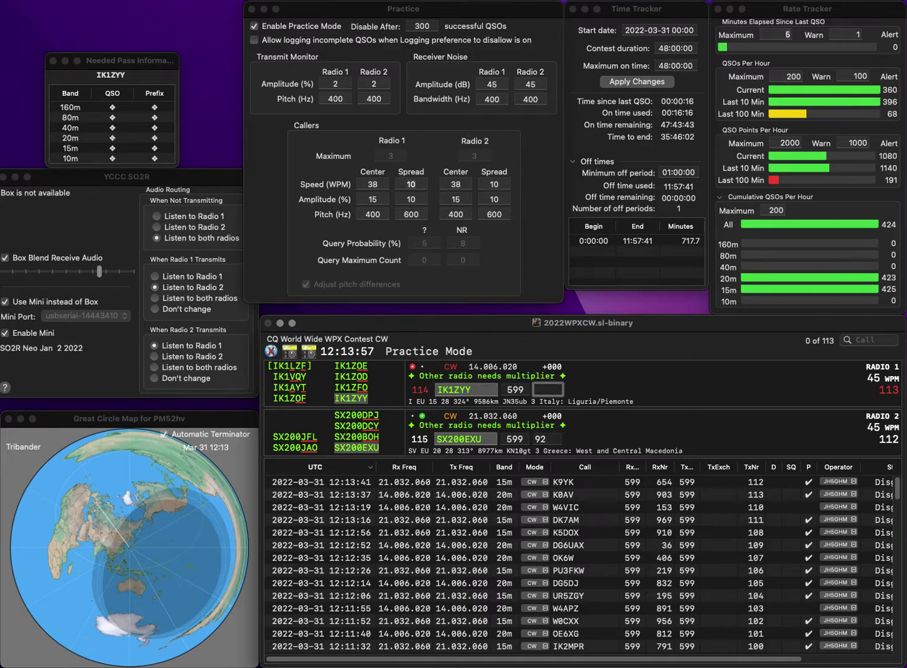
type("588")
key("Return")
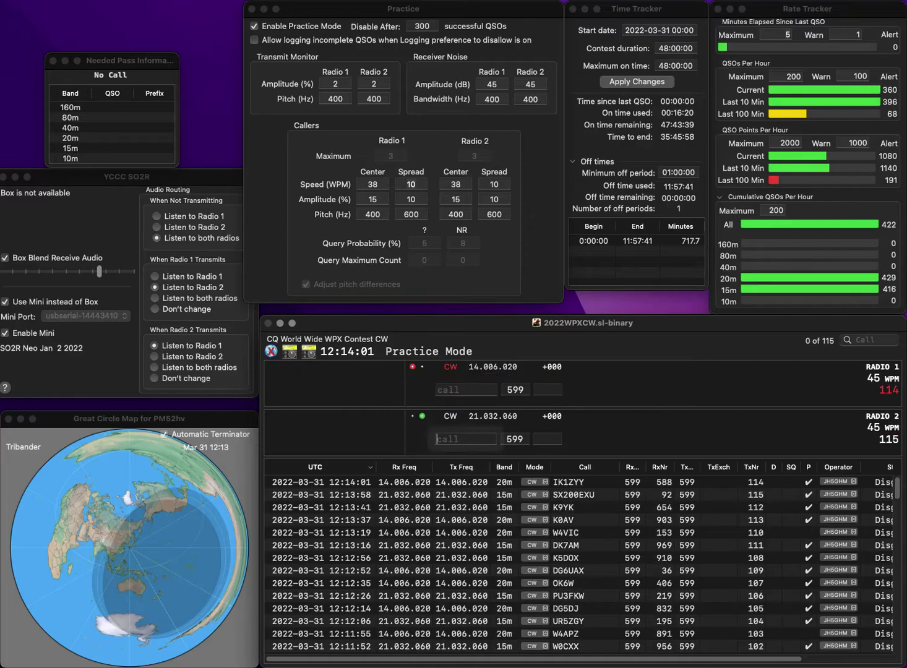
Step: Enter N5RB on Radio 2 and AC6T on Radio 1, sending the exchange to each caller
type("RBN5")
key("Return")
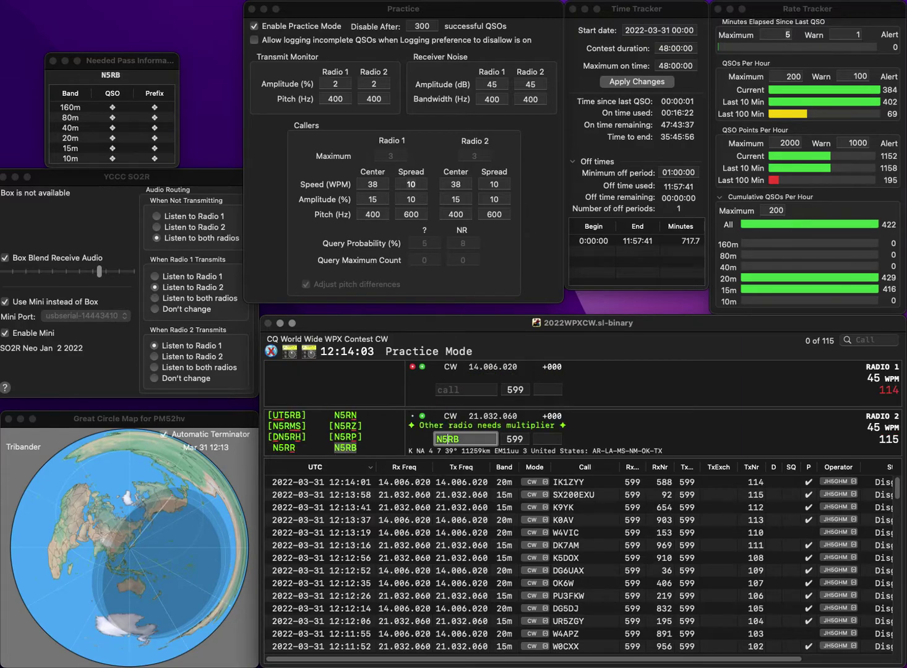
type("AC6T")
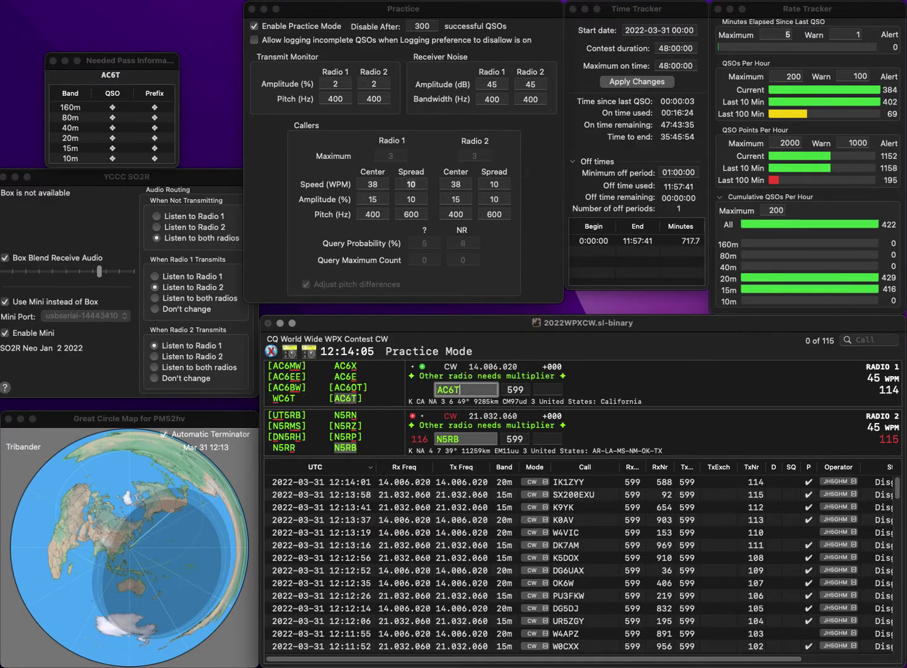
key("Return")
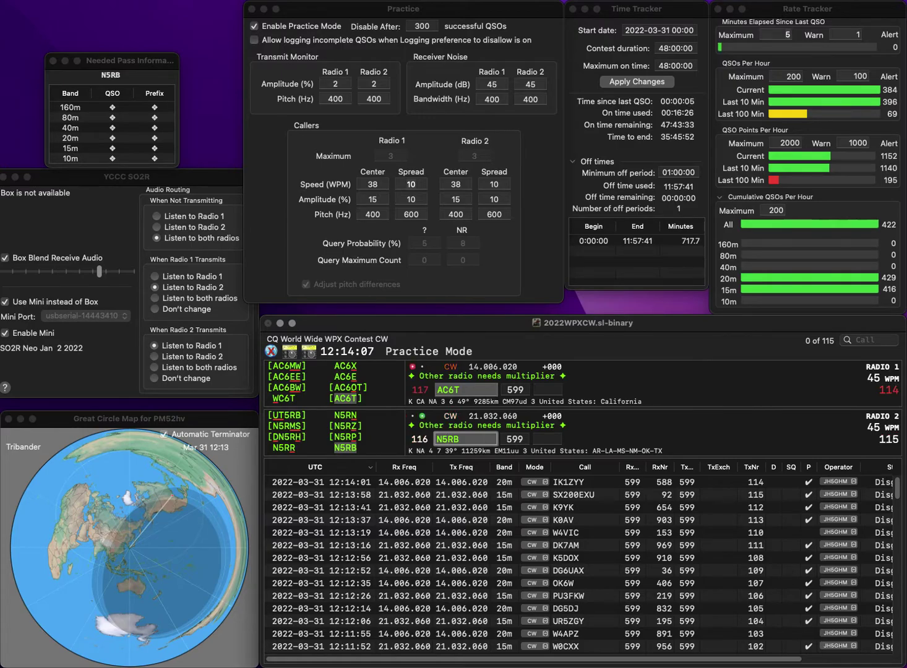
Step: Log N5RB on Radio 2 with received number 978 and AC6T on Radio 1 with received number 472
type("978")
key("Return")
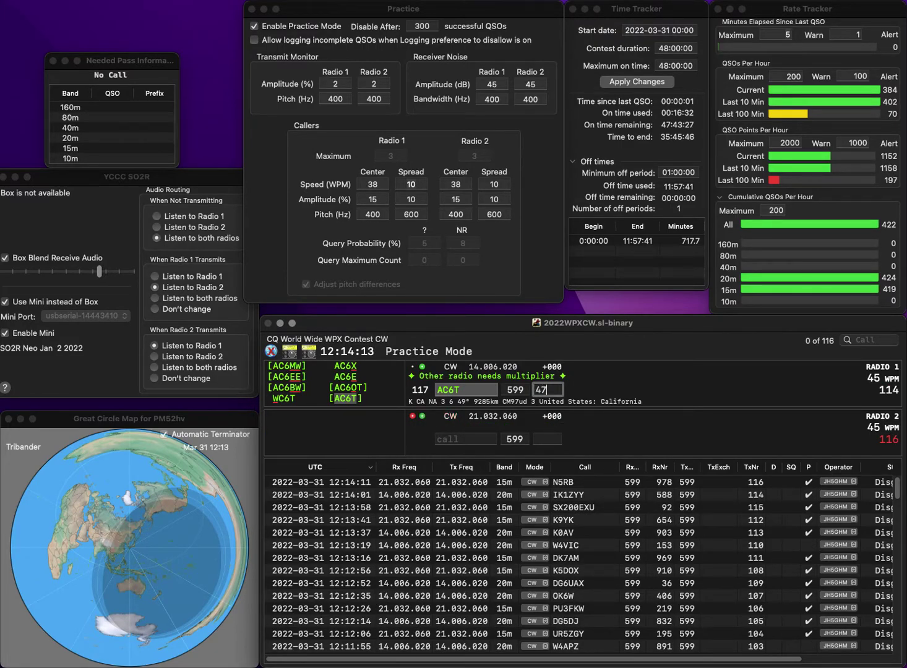
type("2")
key("Return")
type("KG7WEQ")
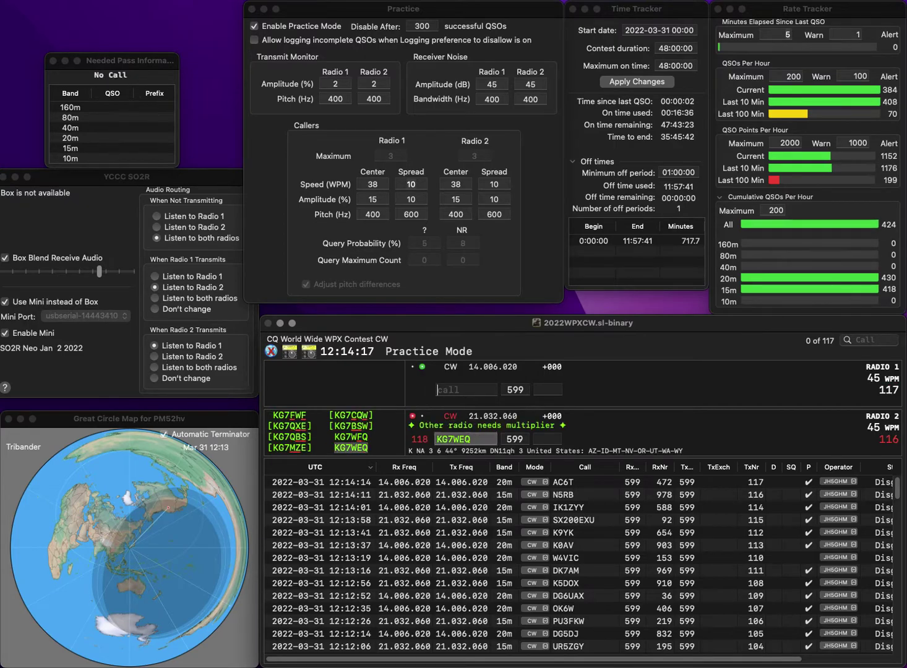
type("7JWC")
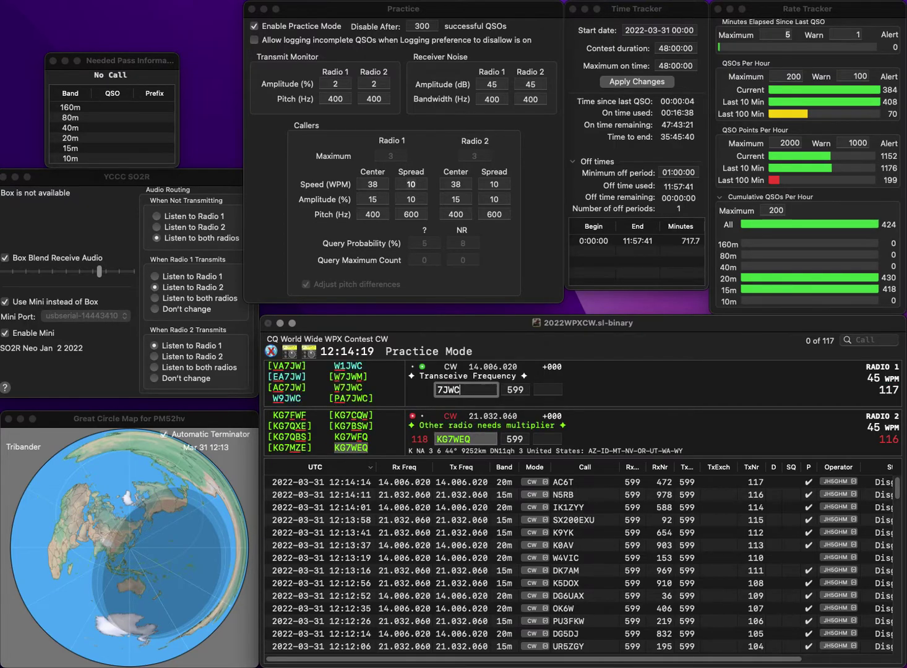
key("Home")
type("W")
key("Return")
key("space")
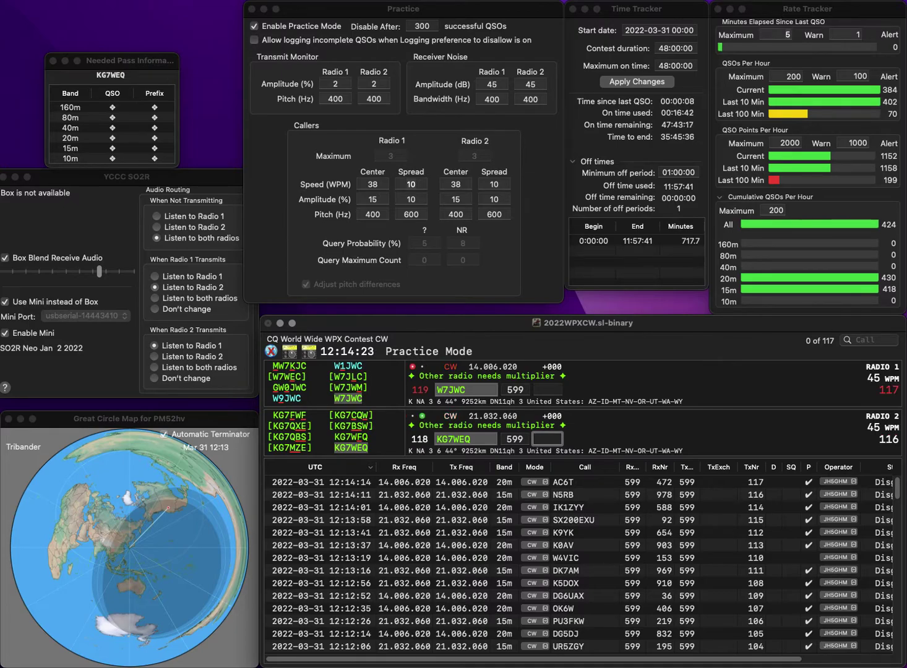
type("90")
key("Return")
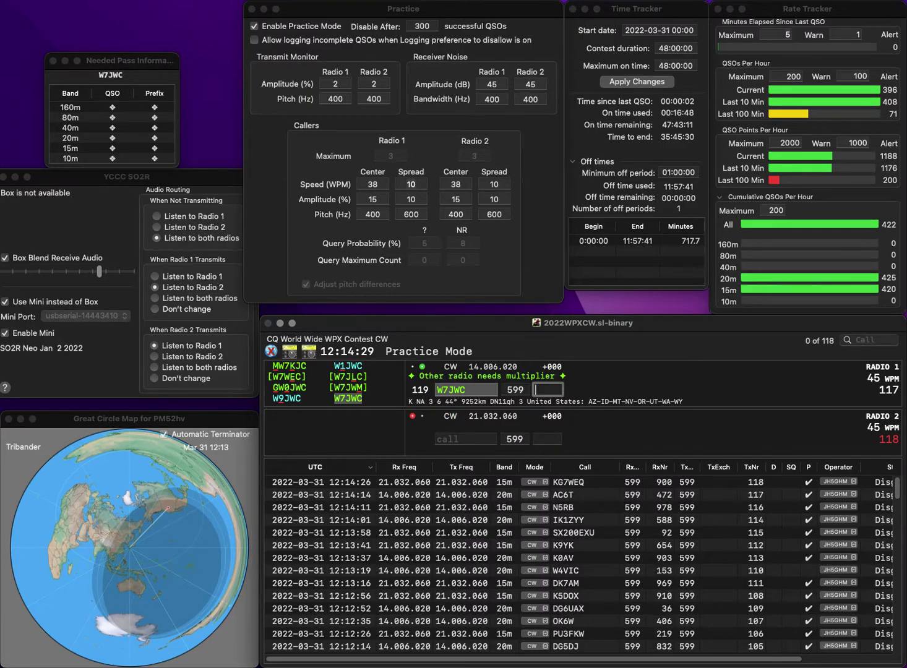
type("489")
key("Return")
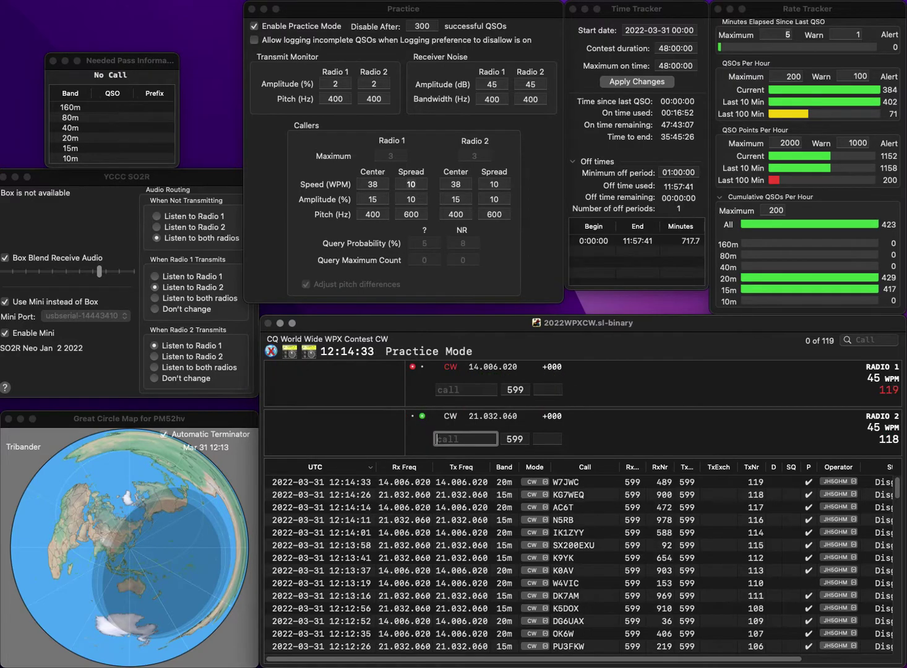
Step: Enter KL0SS on Radio 2 and XE2X on Radio 1, sending the exchange to each caller
type("KL0SS")
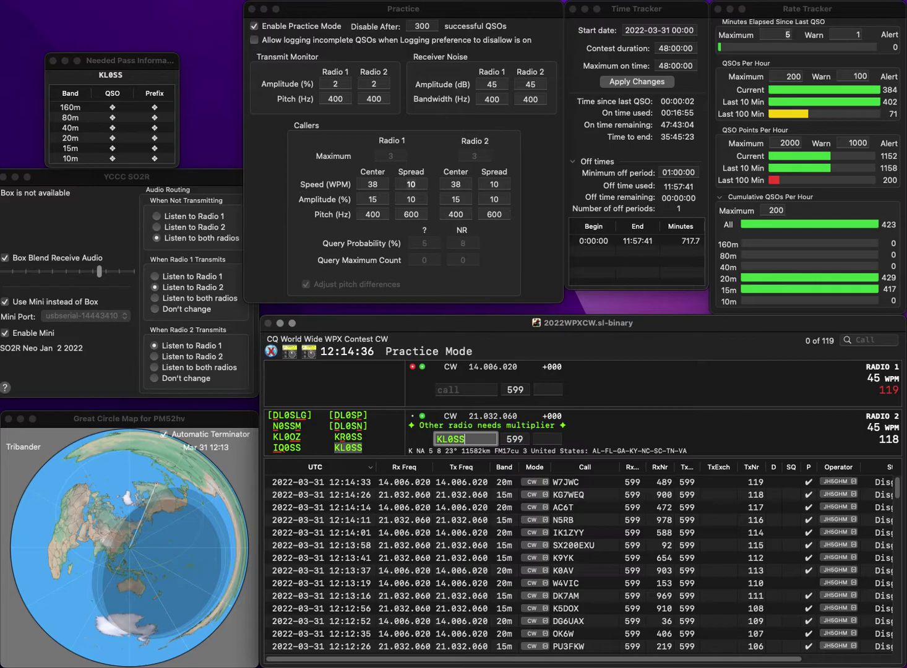
key("Return")
type("3X")
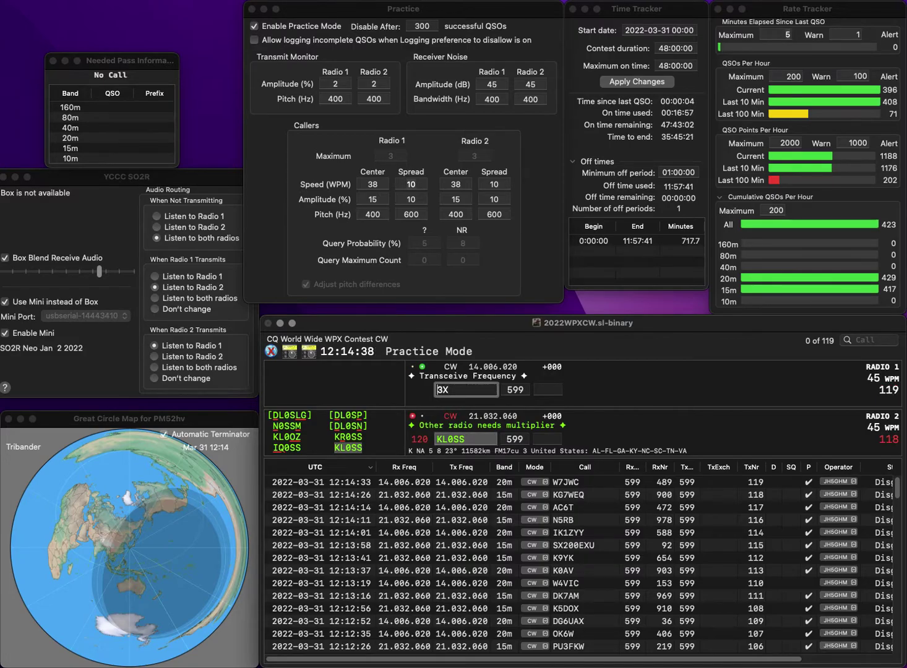
key("BackSpace")
type("XE2X")
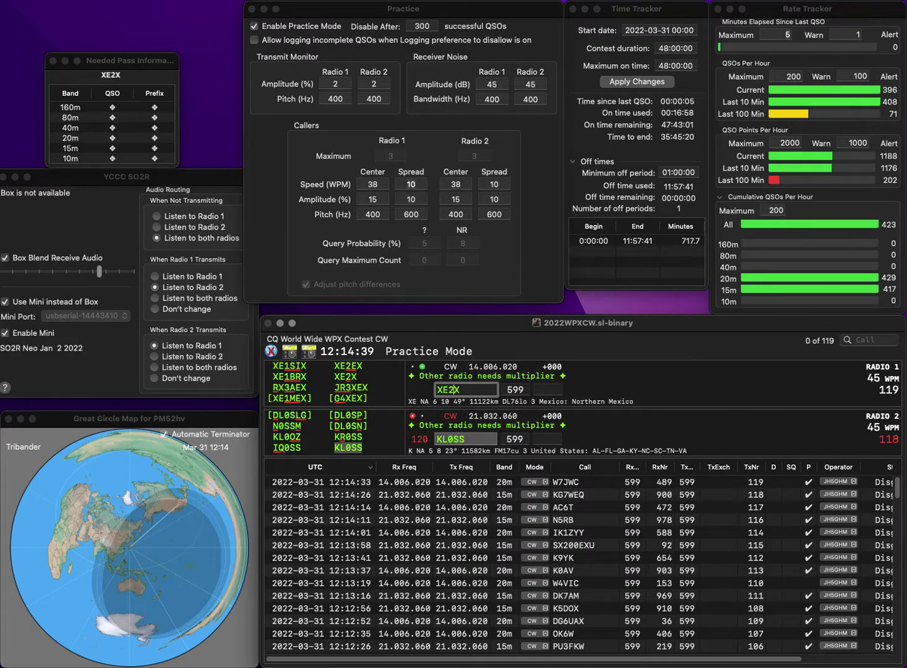
key("Return")
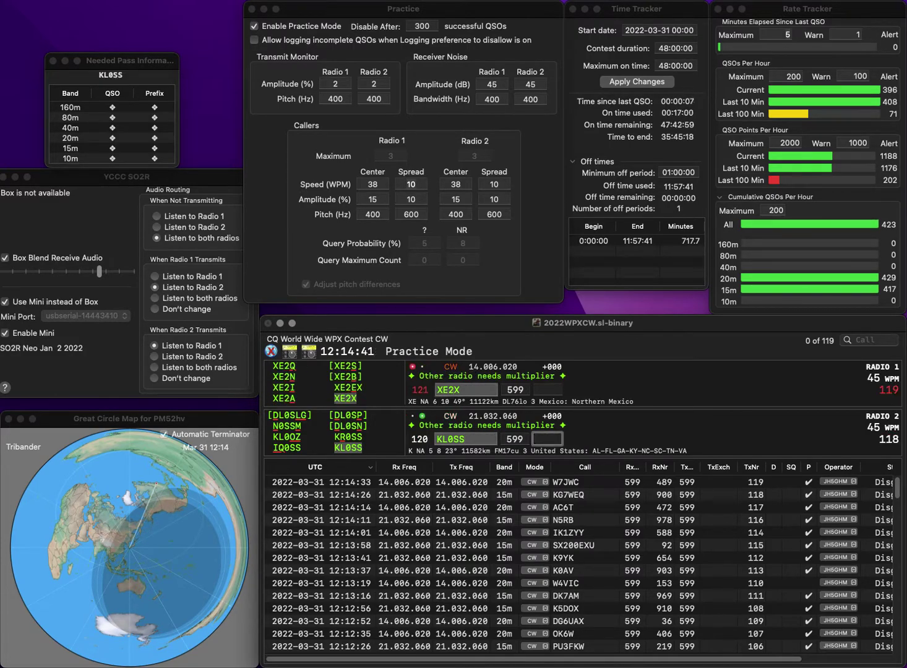
Step: Log KL0SS on Radio 2 with received number 513 and XE2X on Radio 1 with received number 851
type("513")
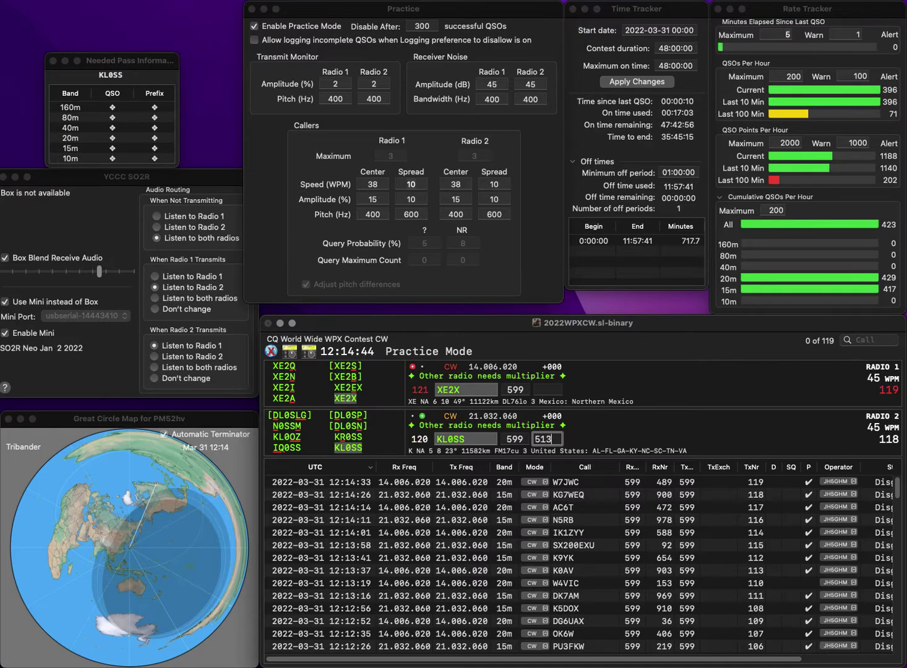
key("Return")
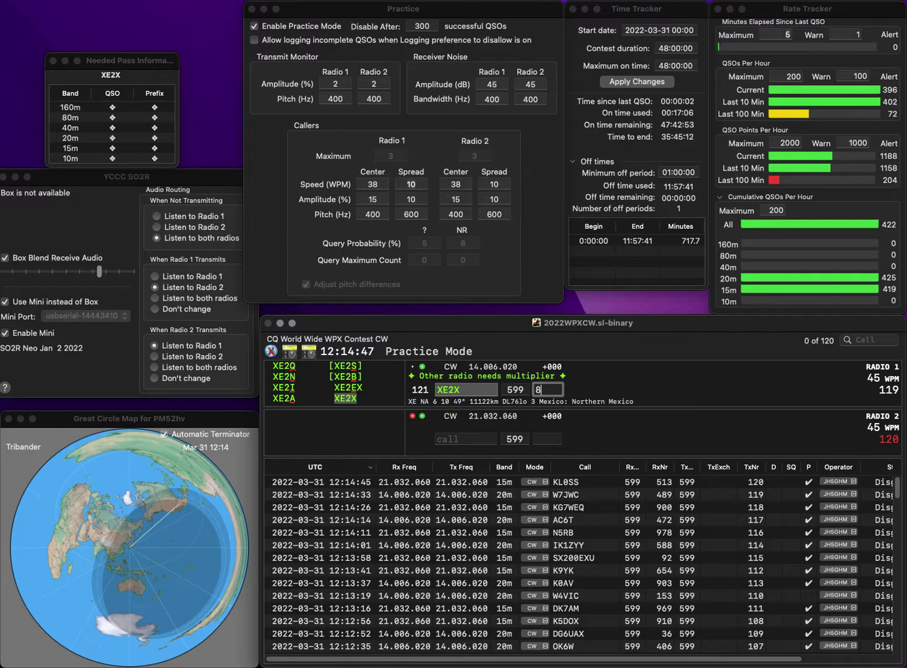
type("85")
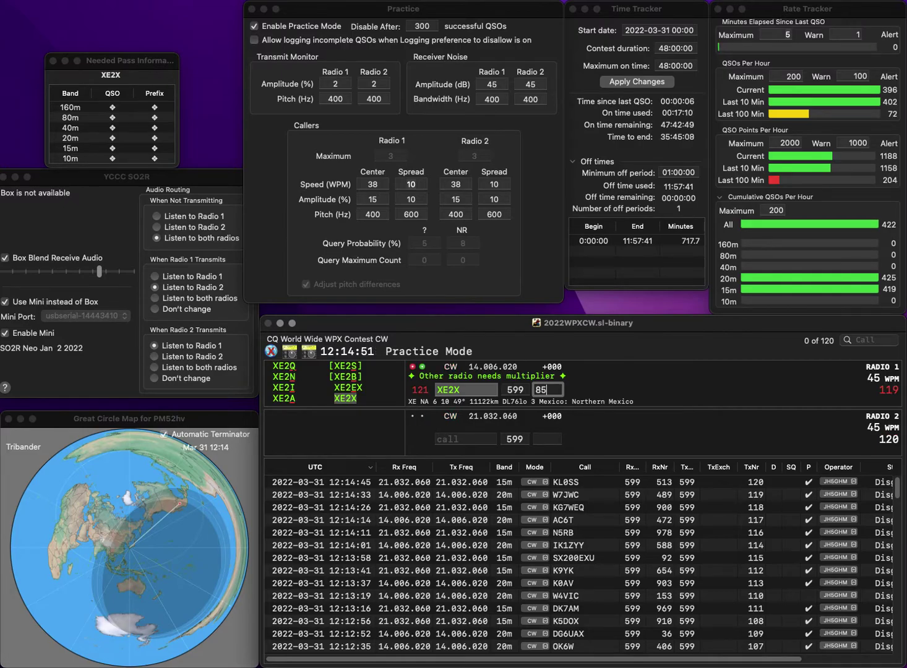
type("1")
key("Return")
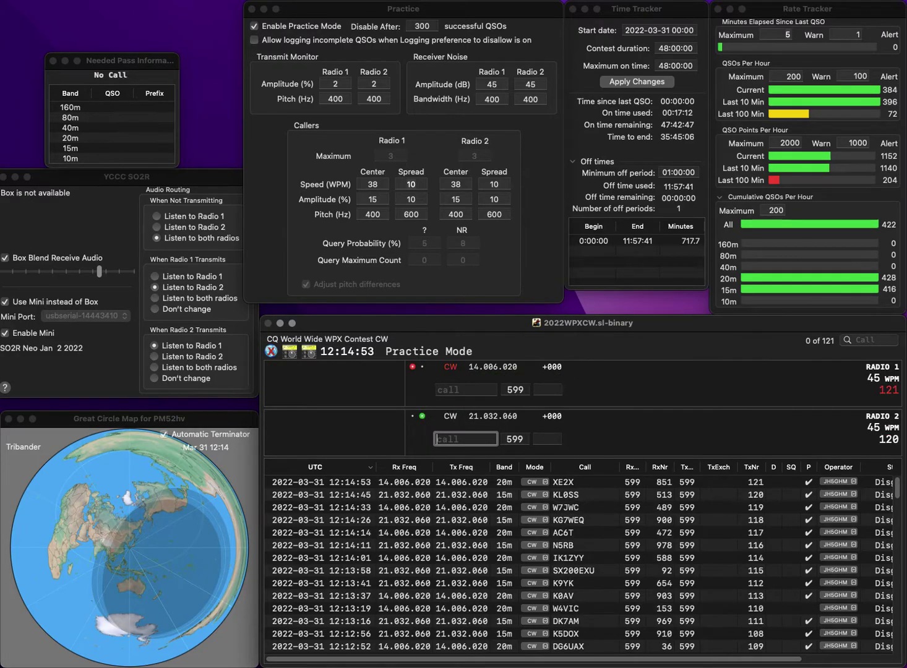
Step: Enter LU3HIP on Radio 2 and W7OKC on Radio 1, sending the exchange to each caller
type("LU3UIP")
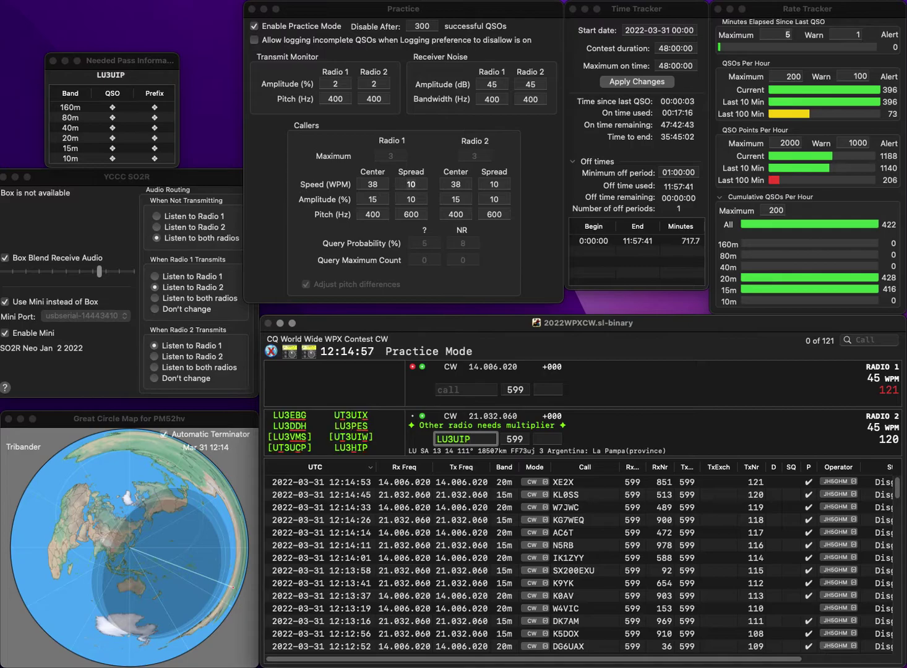
key("BackSpace")
type("H")
key("Return")
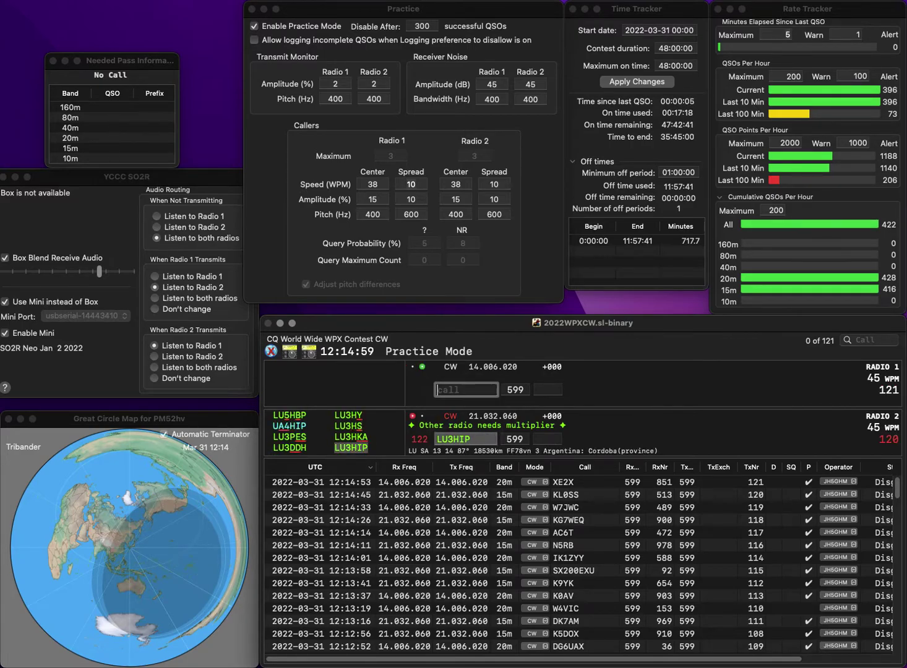
type("W7OKC")
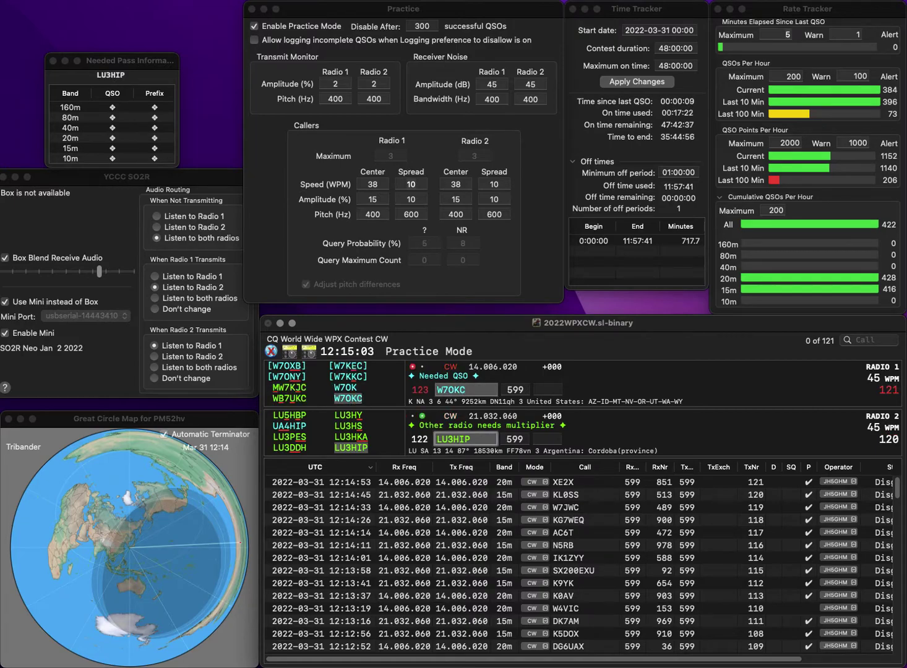
key("Tab")
type("5")
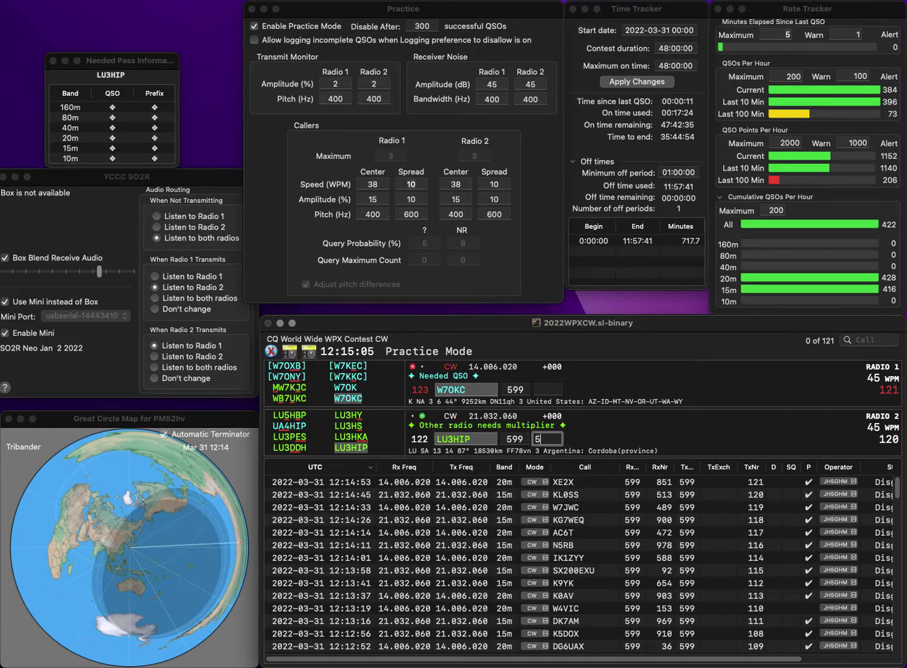
type("96")
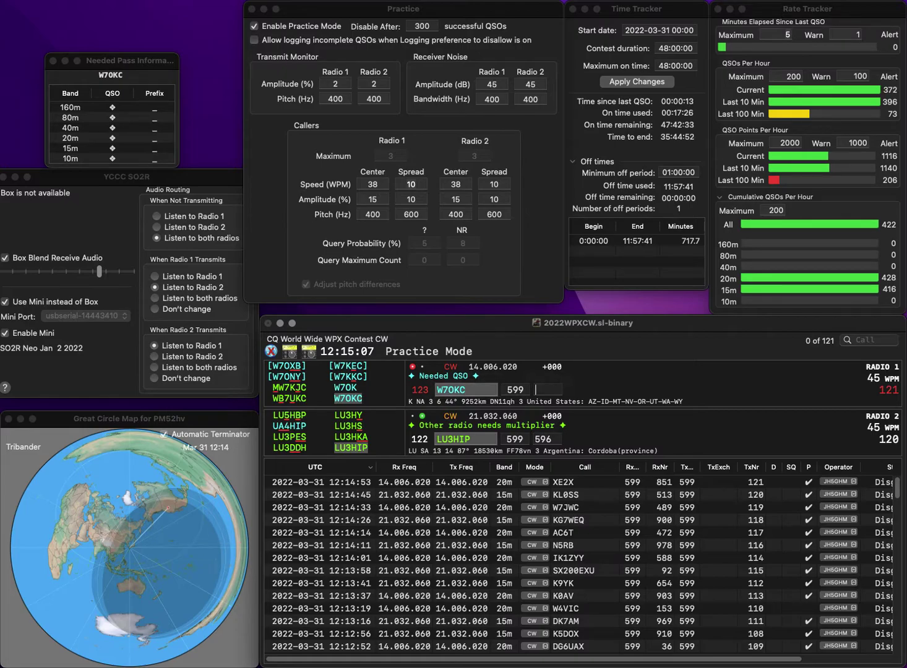
key("Return")
type("156")
key("BackSpace")
type("0")
key("Return")
type("EA4ER")
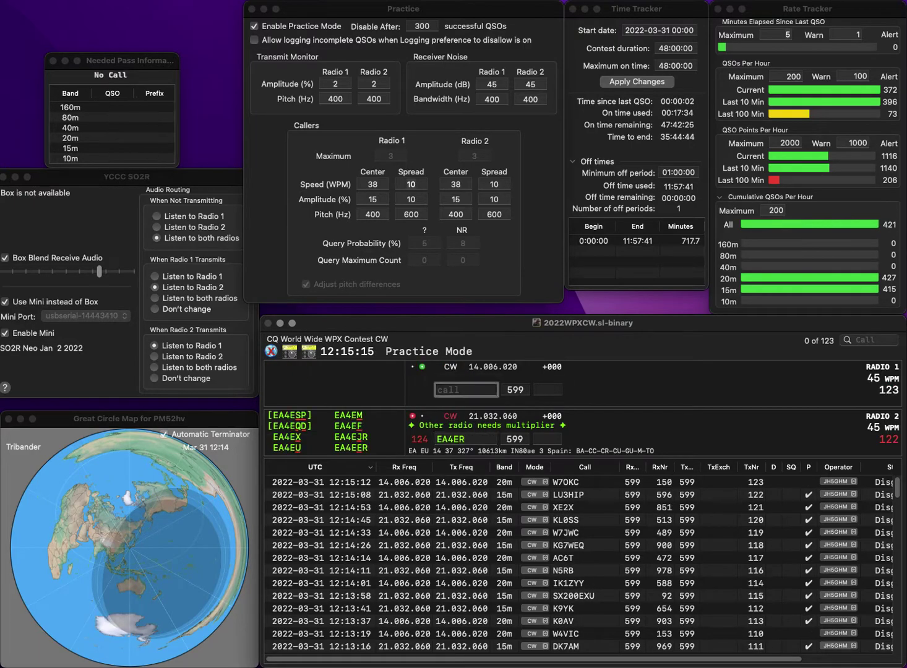
type("UR5VAA")
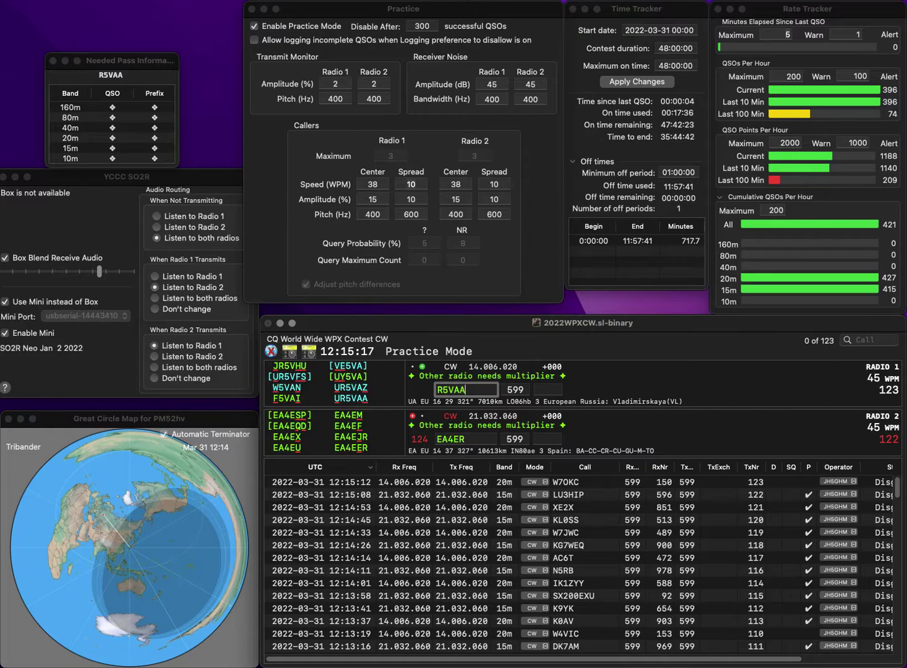
key("Return")
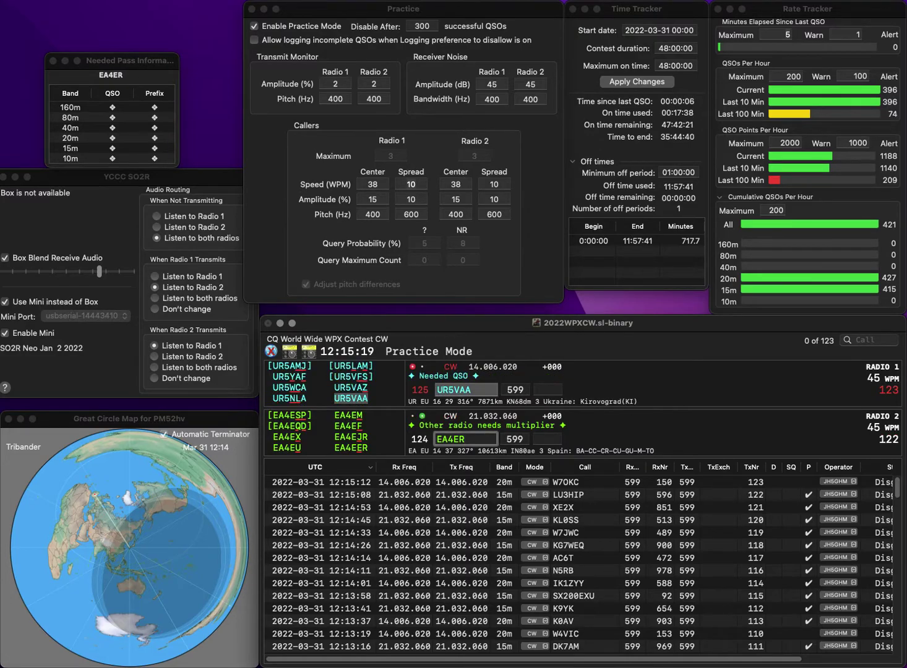
type("E")
key("Return")
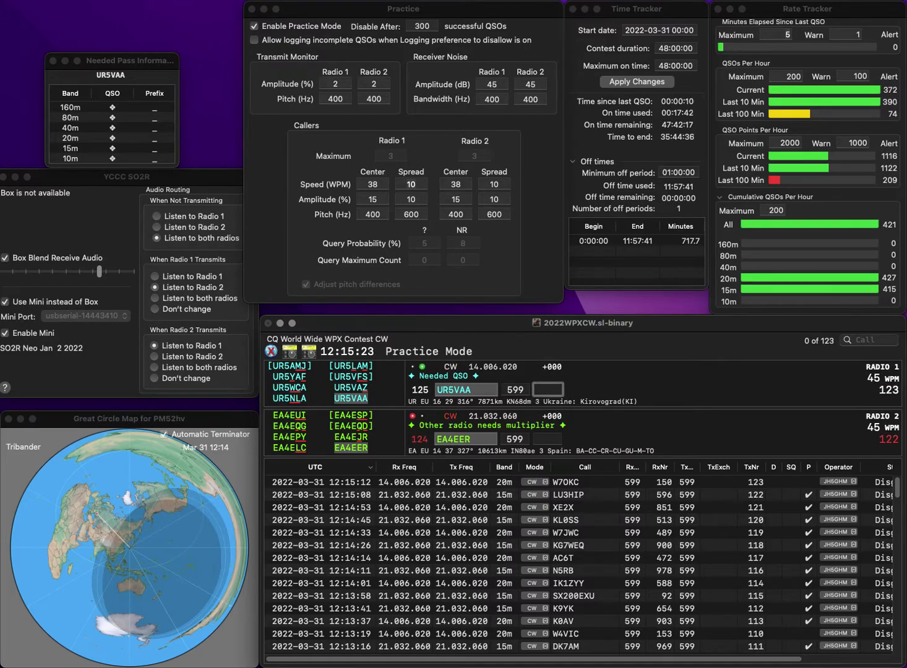
Step: Log UR5VAA on Radio 1 with received number 461 and EA4EER on Radio 2 with received number 637
type("461")
key("Return")
type("637")
key("Return")
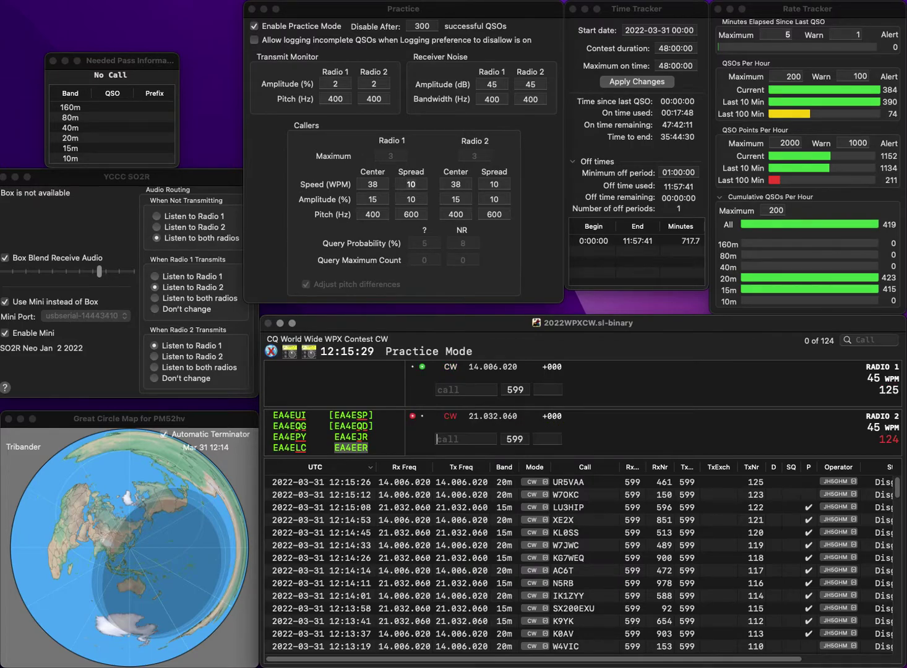
Step: Enter the partial calls on both radios, completing them as KF0F on Radio 1 and 4Z1DZ on Radio 2 and sending the exchanges
type("N0F")
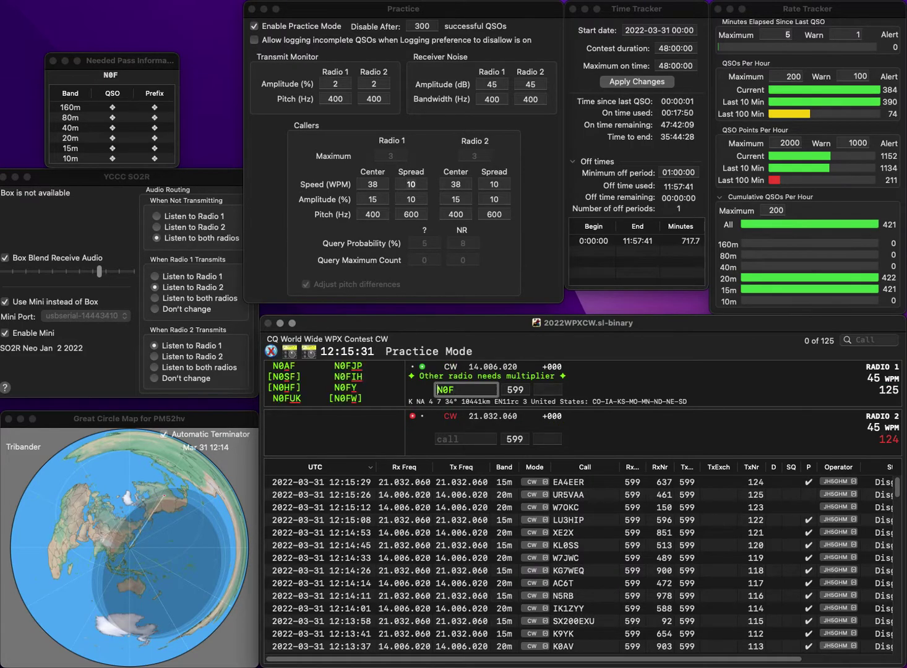
key("Return")
type("Z1DZ")
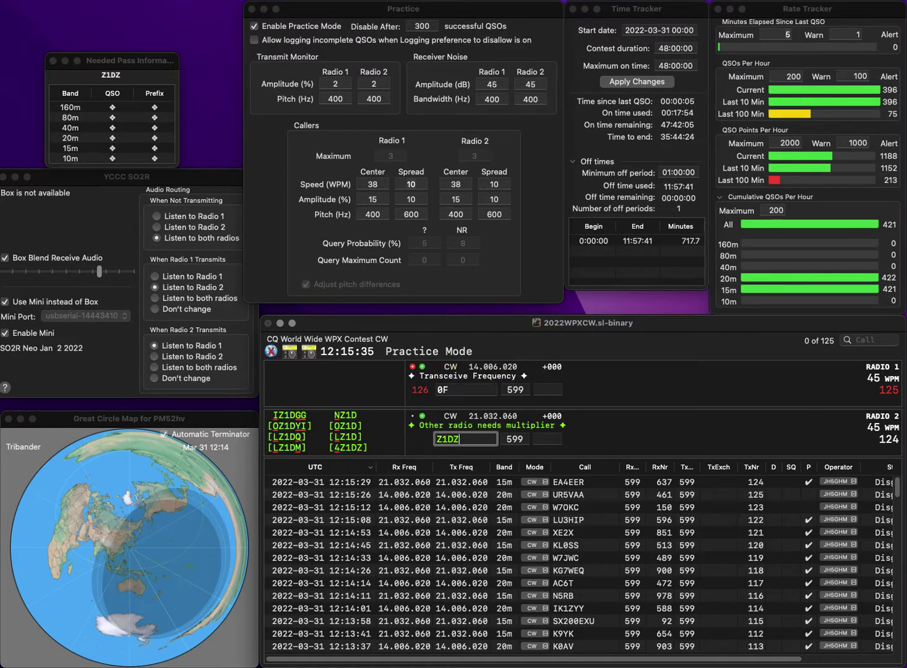
key("Home")
type("4")
key("Home")
type("KF")
key("Return")
Step: Log 4Z1DZ on Radio 2 with received number 509 and KF0F on Radio 1 with received number 227
key("Tab")
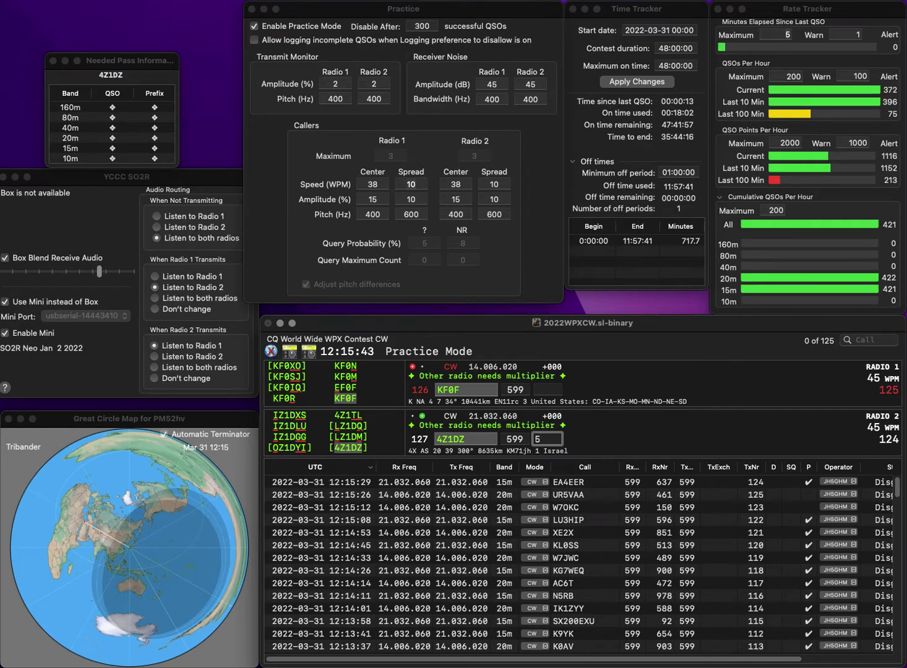
type("9")
key("Return")
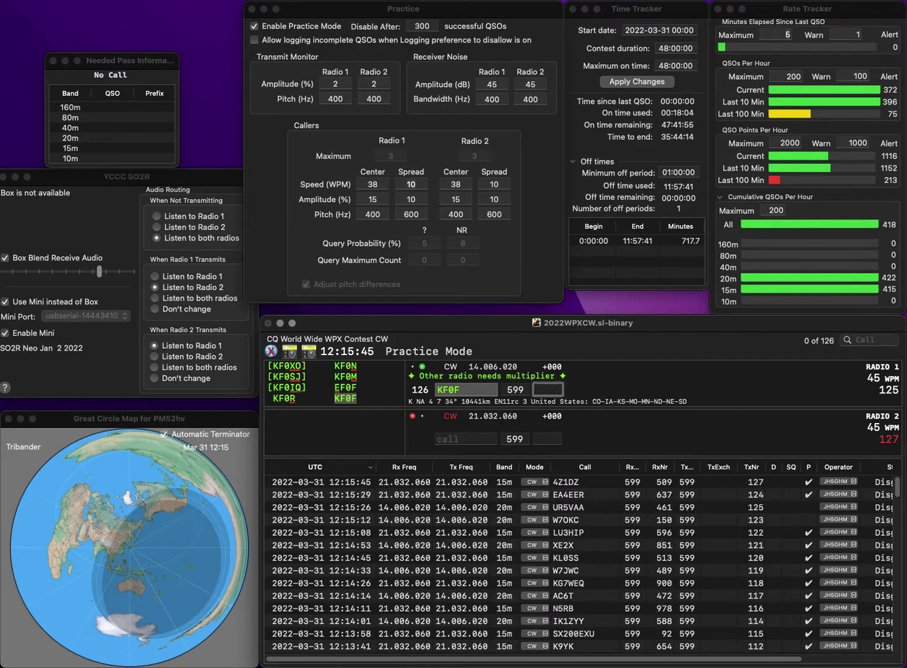
type("22")
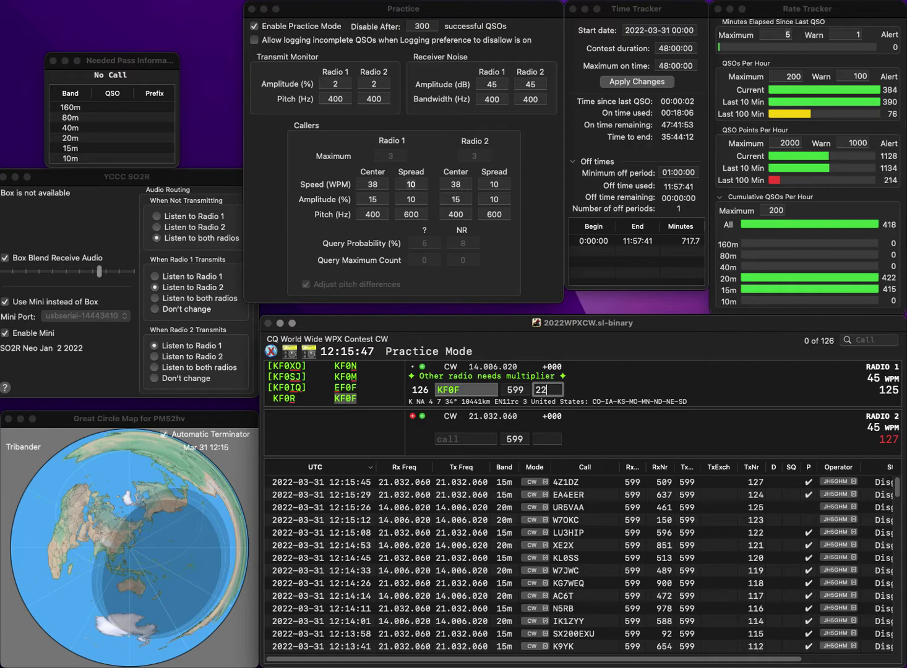
type("7")
key("Return")
type("PKCC")
key("Return")
type("N4GEB")
key("Return")
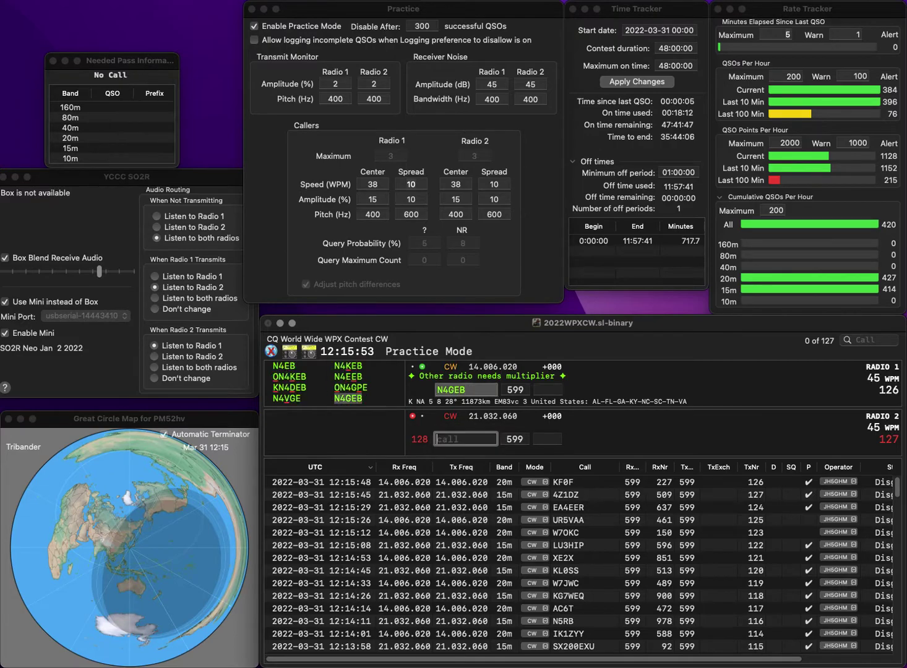
type("W2CCC")
key("Return")
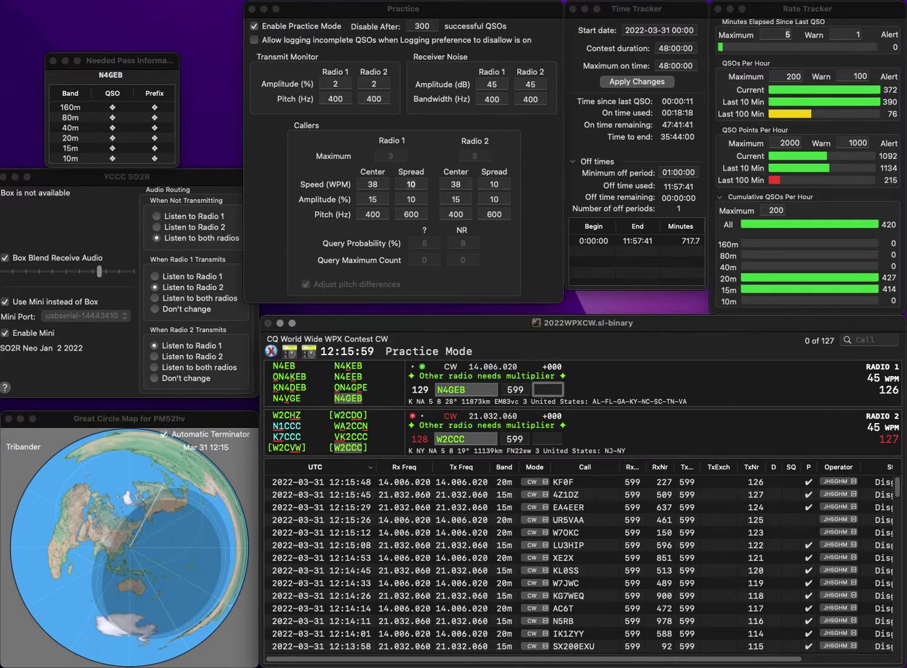
type("66")
key("Return")
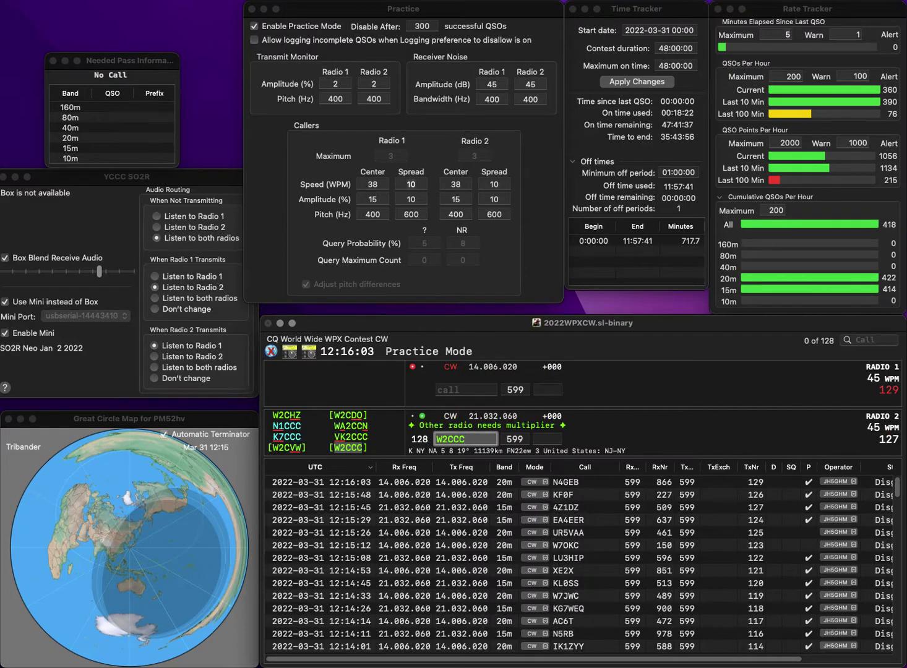
key("space")
type("883")
key("Return")
Step: Enter R5FN on Radio 1 and SP8PCF on Radio 2, sending the exchange to each caller
type("R5FN")
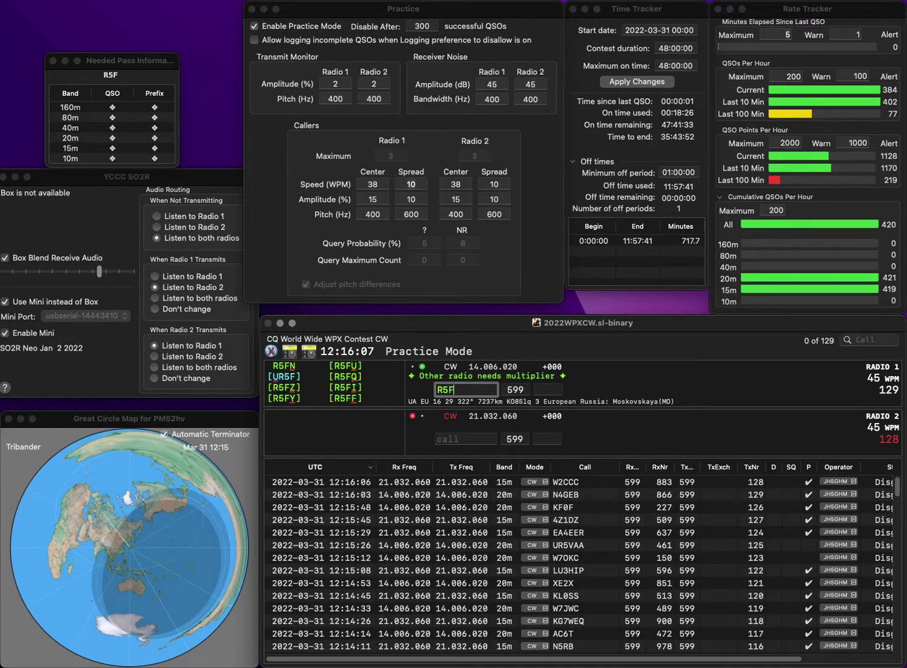
key("Return")
type("UP8PCF")
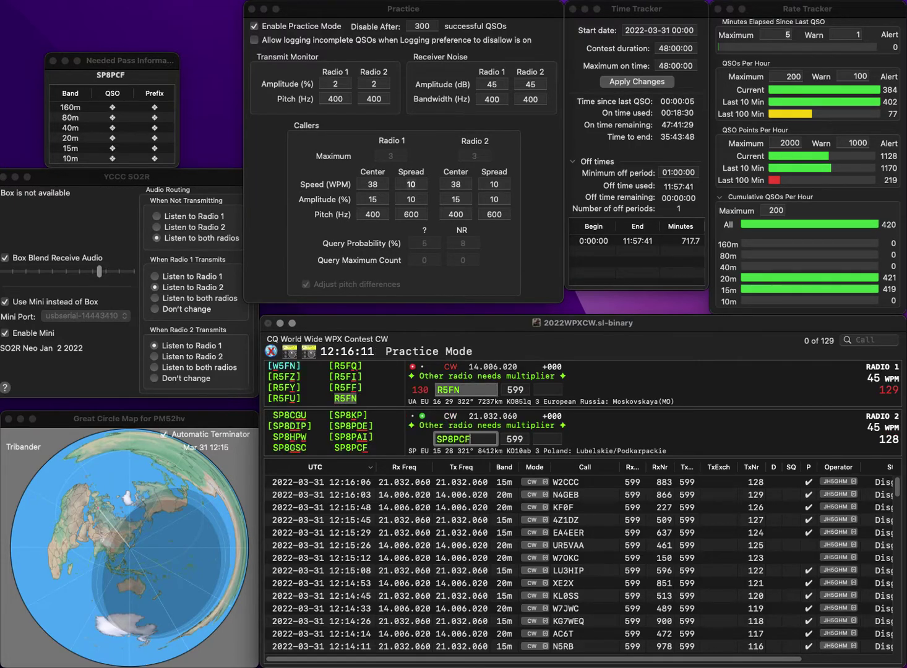
key("Return")
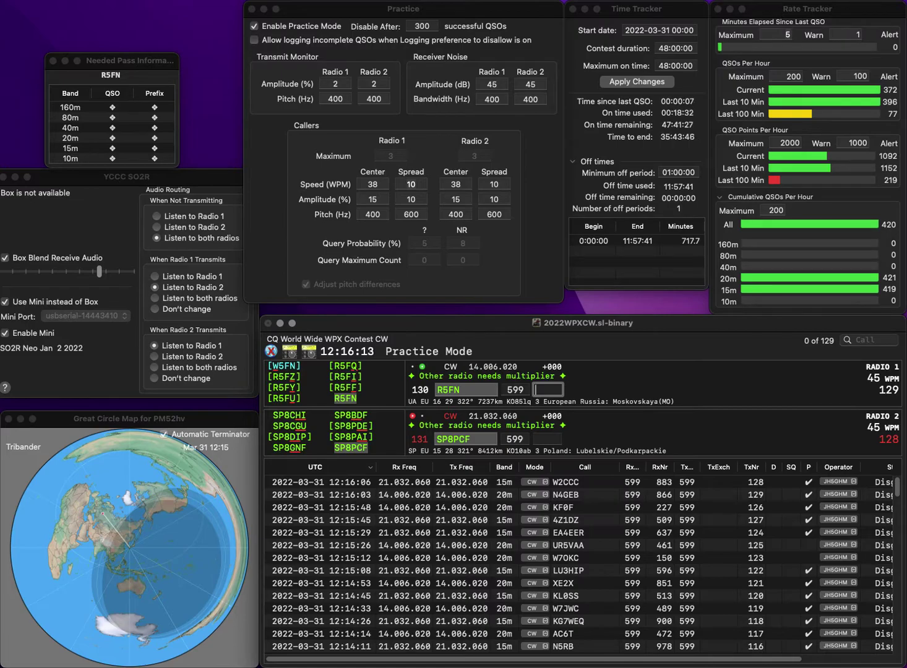
type("999")
key("Return")
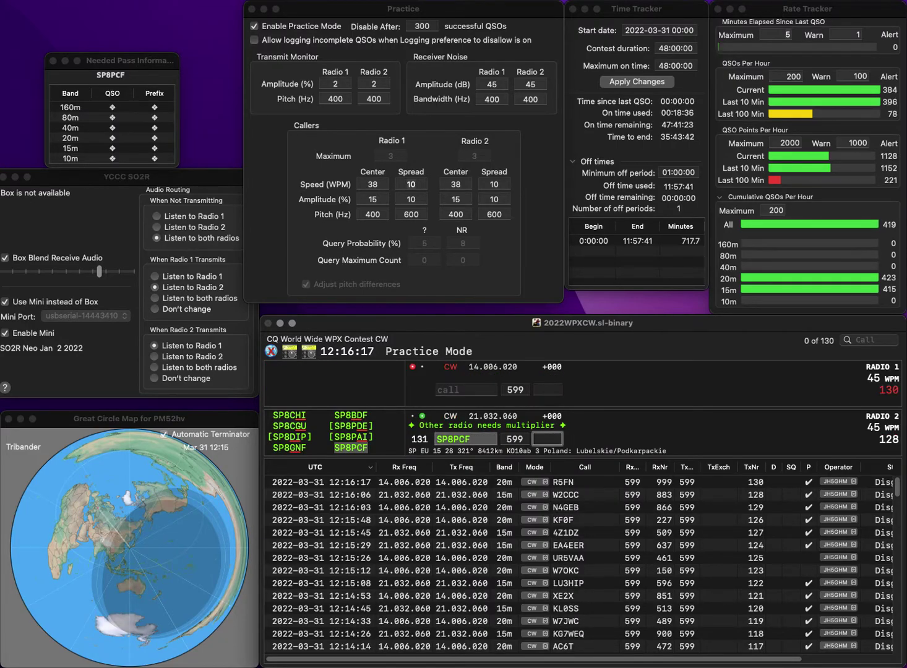
type("83")
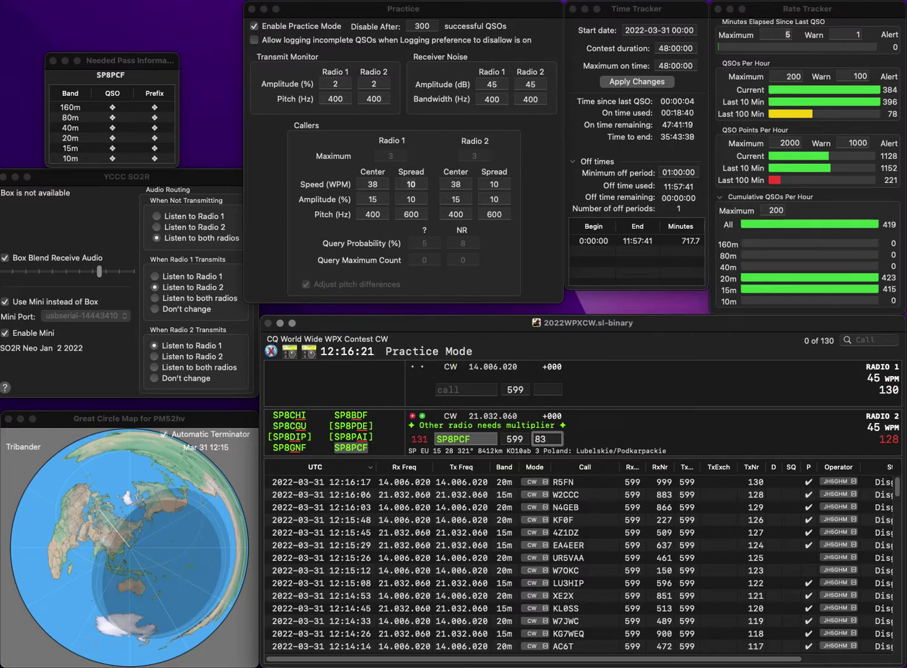
type("4")
key("Return")
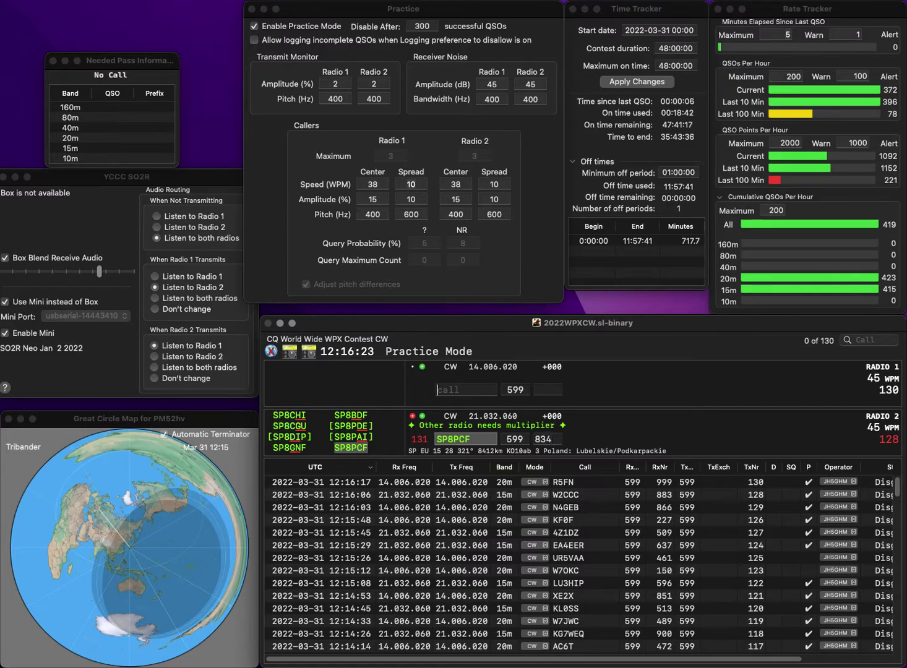
type("L3ZHU")
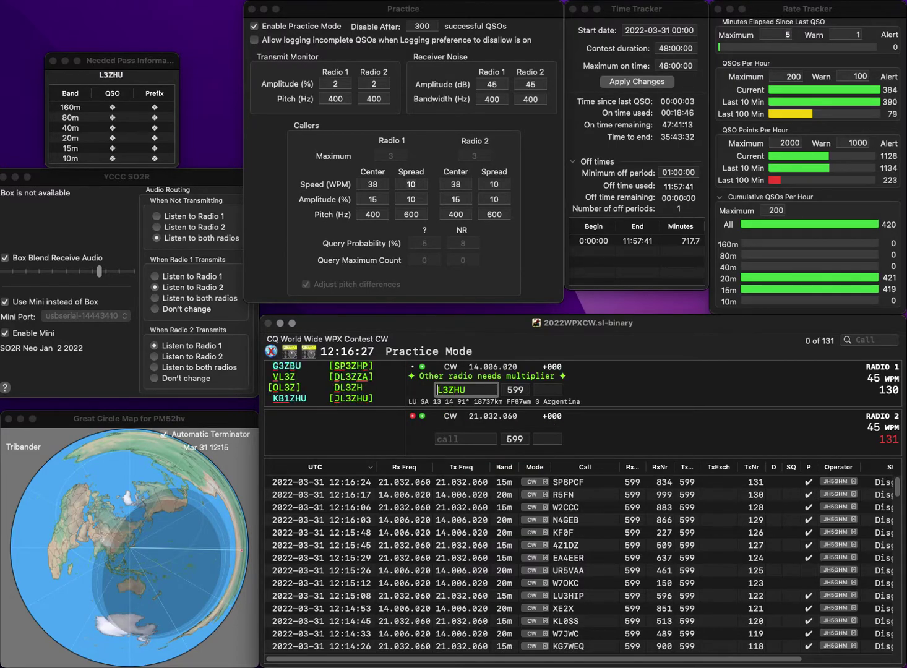
key("Home")
type("J")
key("Return")
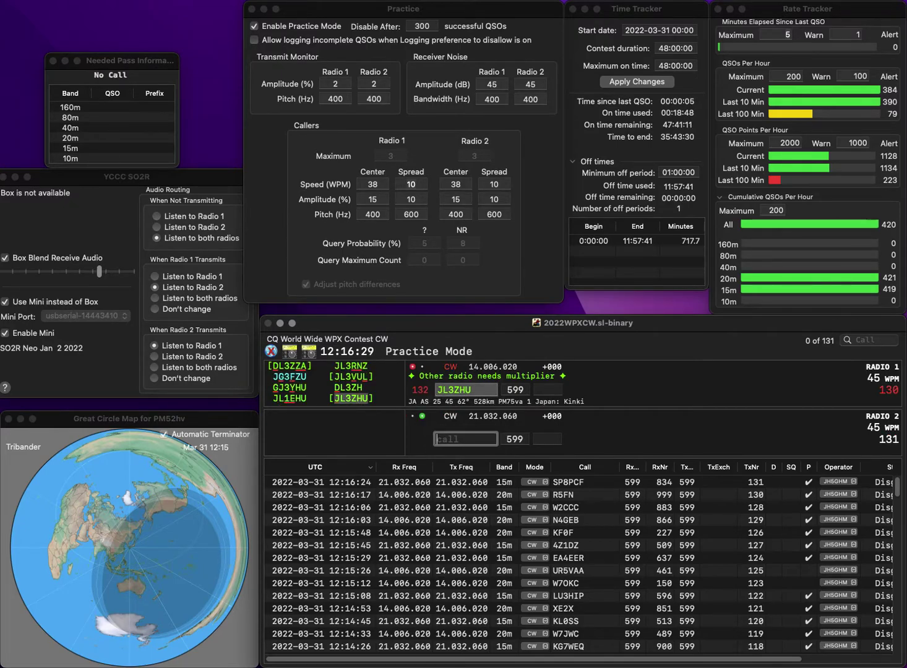
type("G4KMH")
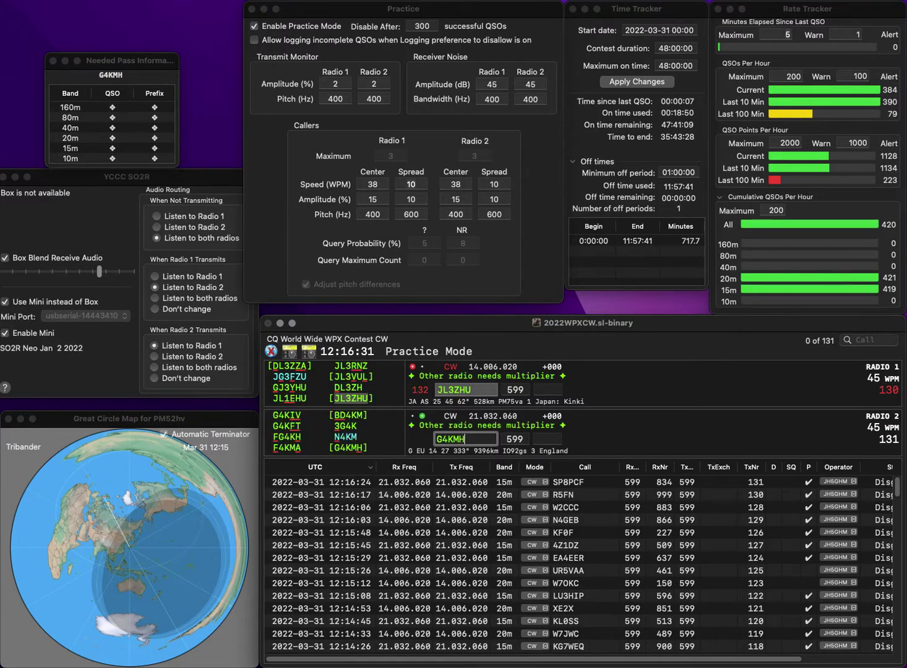
key("Return")
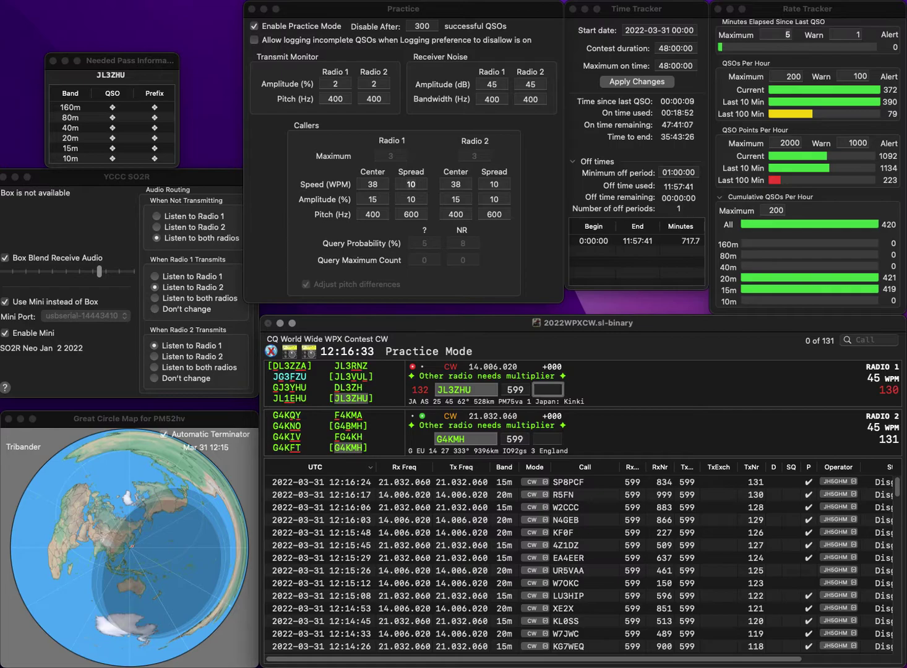
type("232")
key("Return")
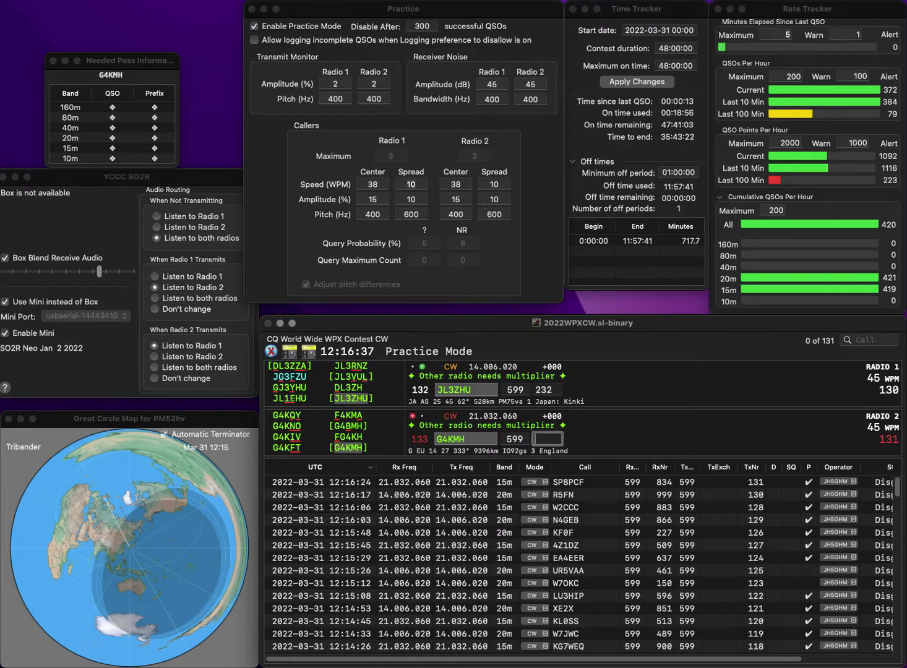
type("604")
key("Return")
type("K9CG")
key("Return")
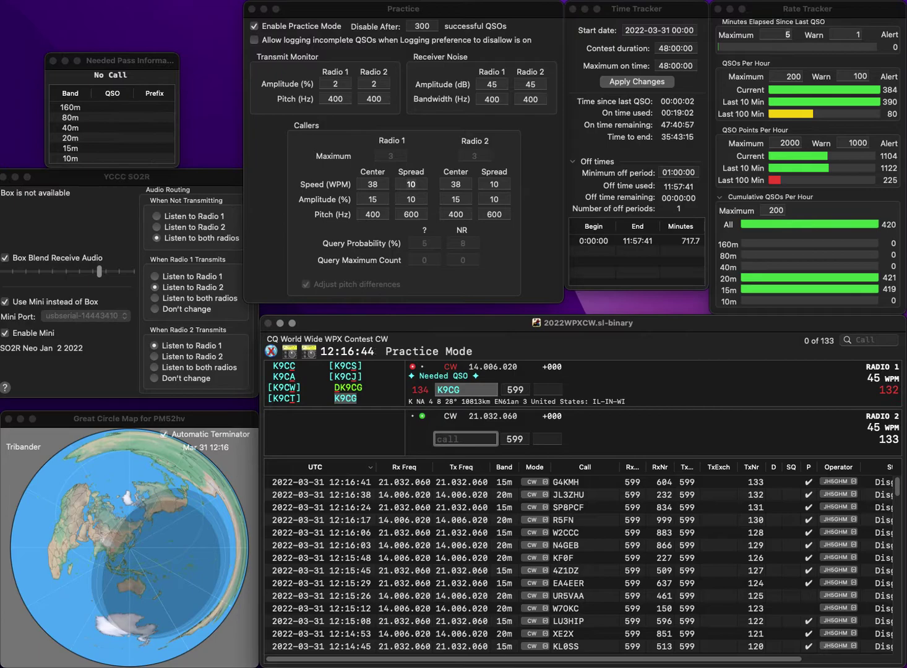
type("LW1D")
key("Return")
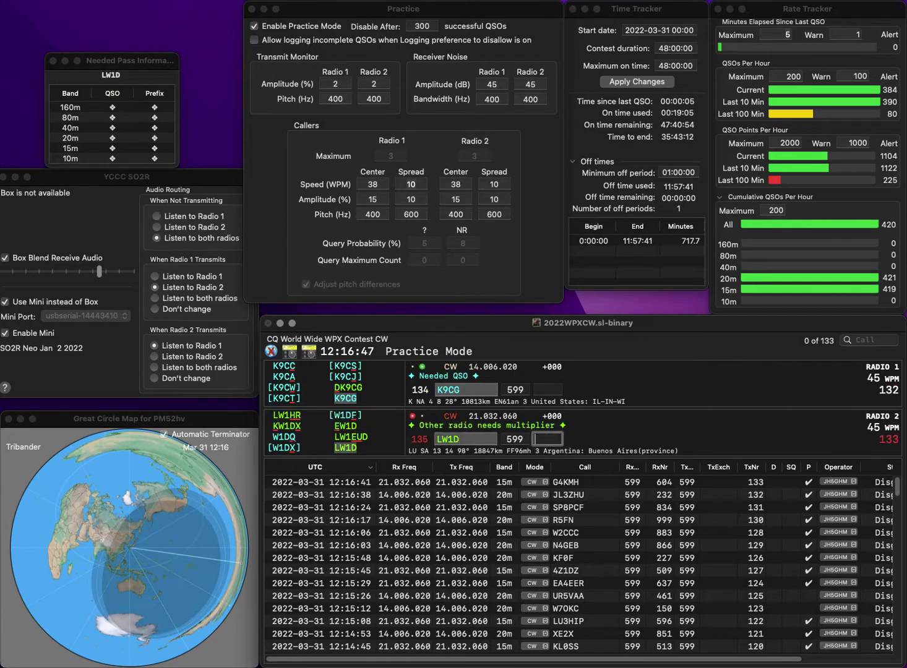
type("6")
type("1")
key("Return")
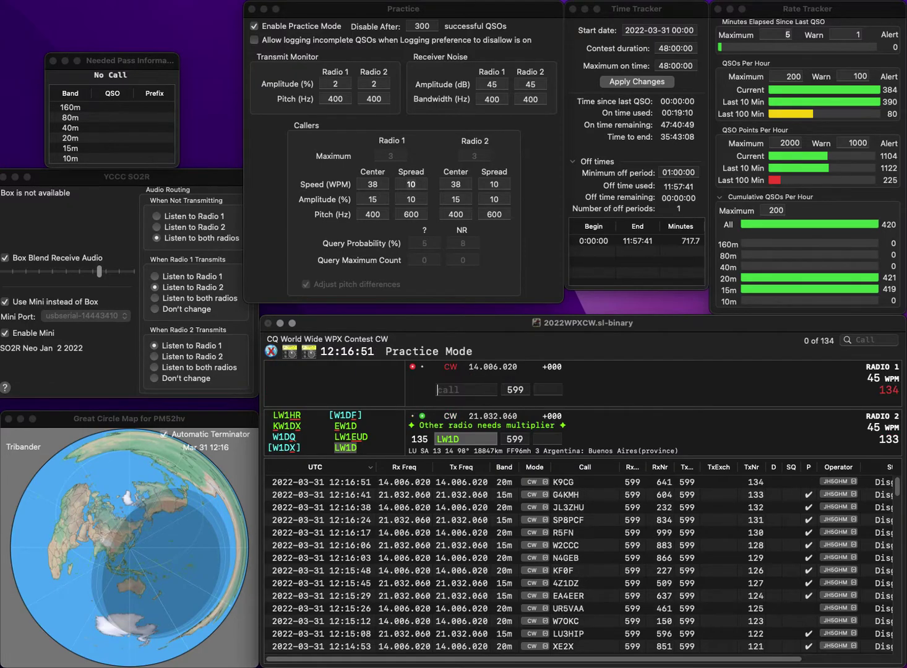
type("24")
key("Return")
type("9")
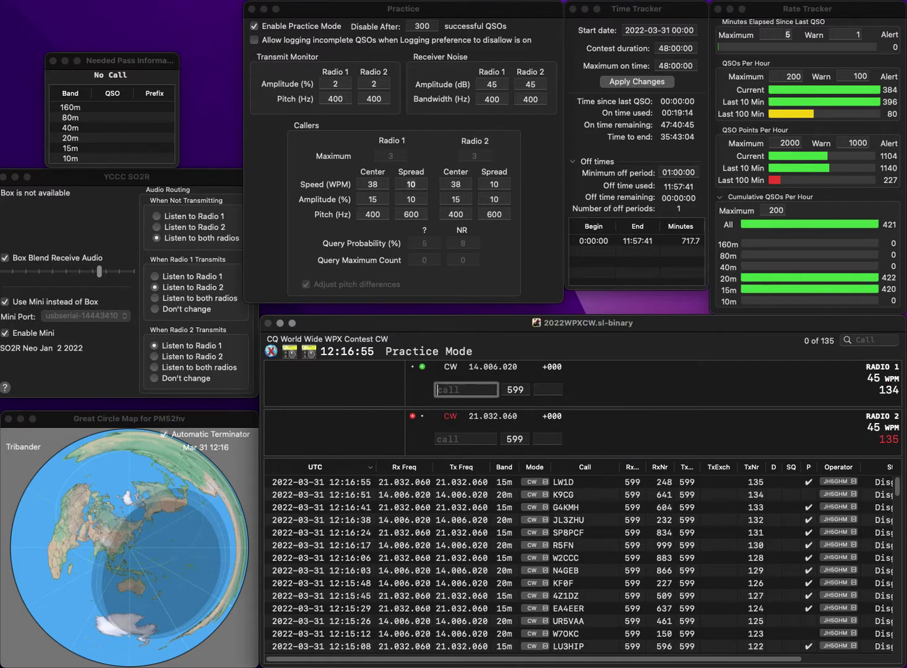
type("JL")
key("Home")
type("DF")
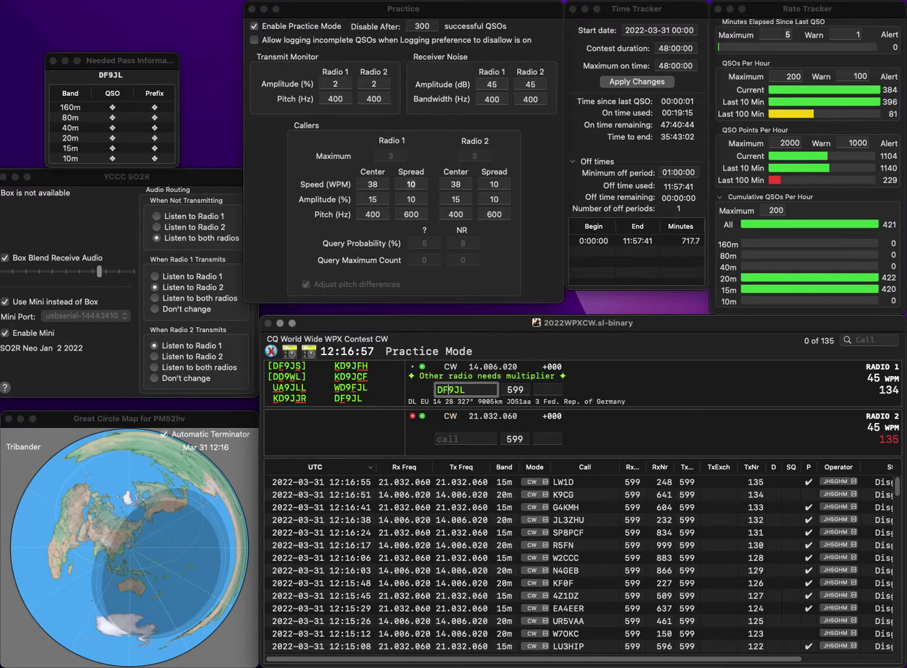
key("Return")
type("KC2SST")
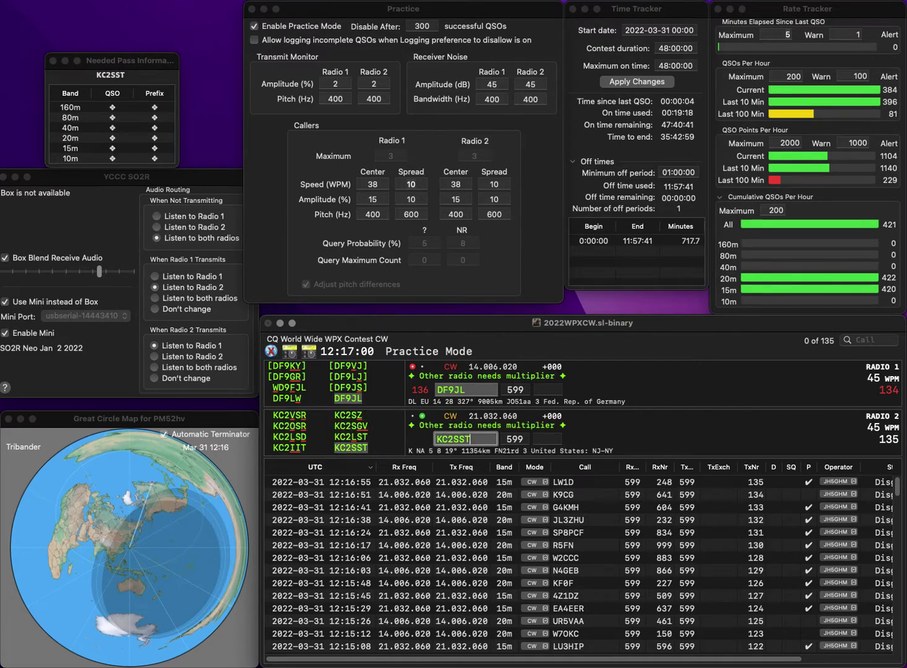
key("Return")
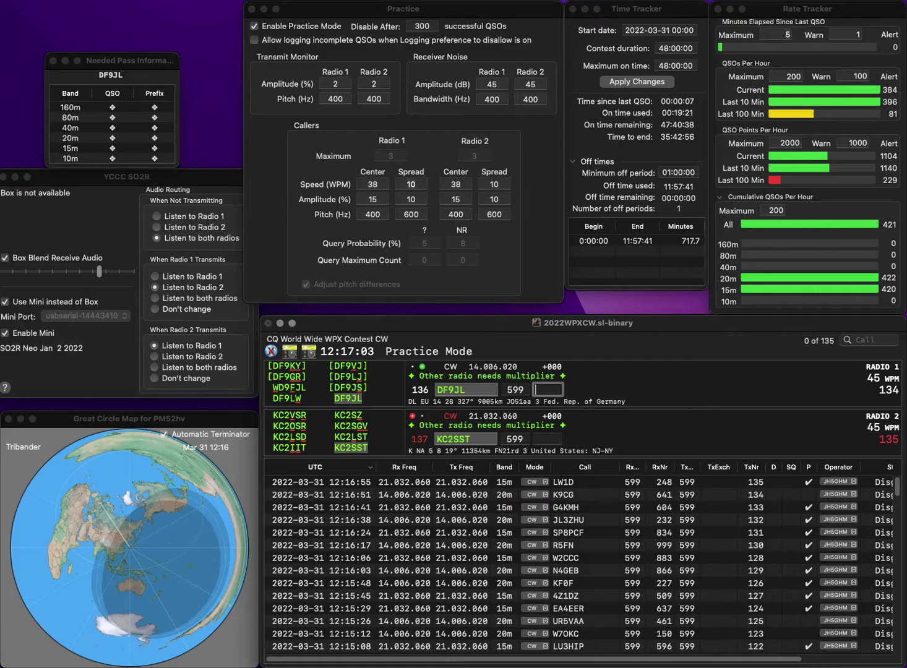
key("Return")
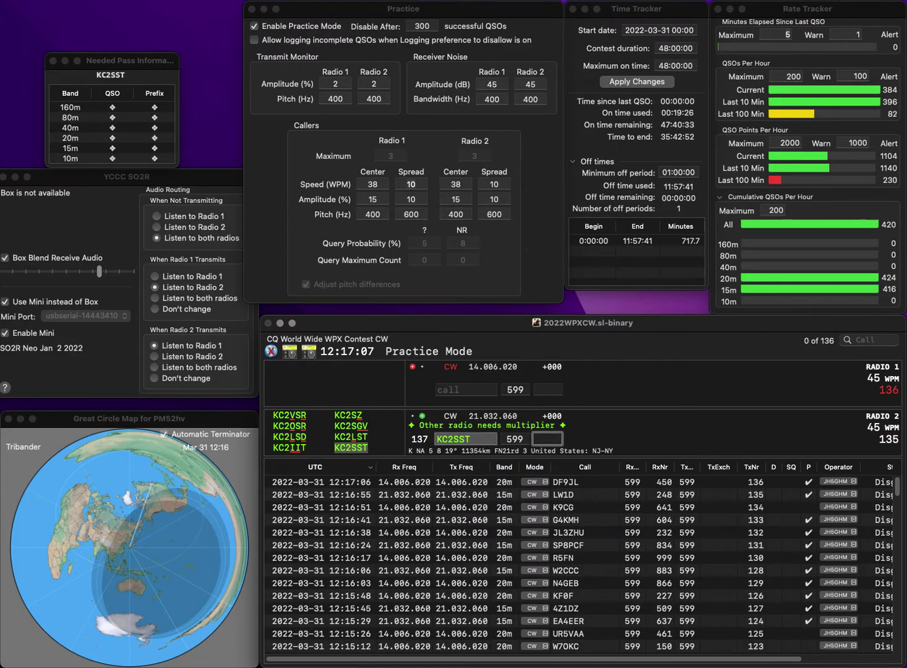
type("194")
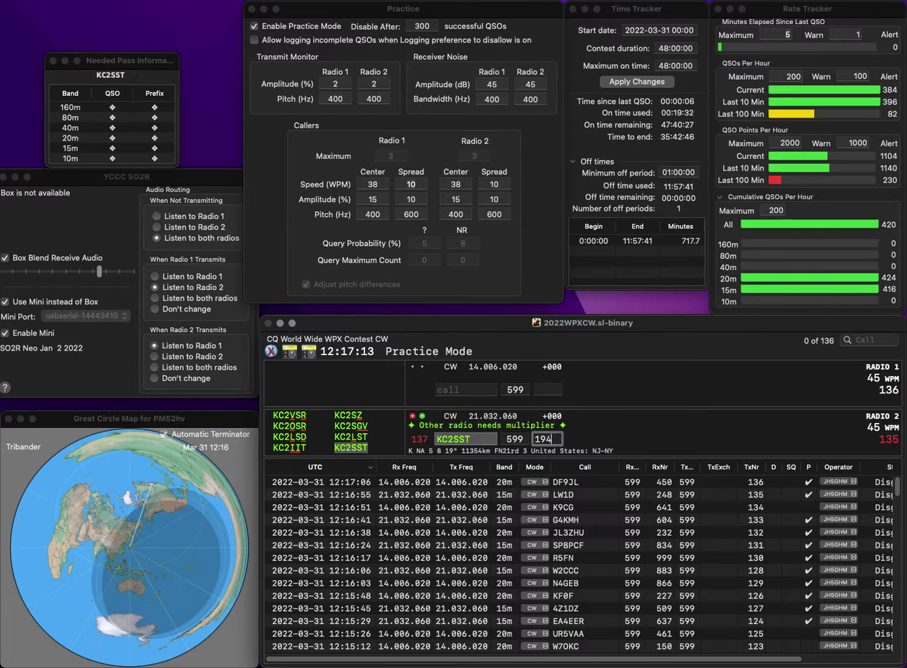
key("Return")
type("EA5IUN")
key("Return")
type("8LXL")
key("Home")
type("HG")
key("Return")
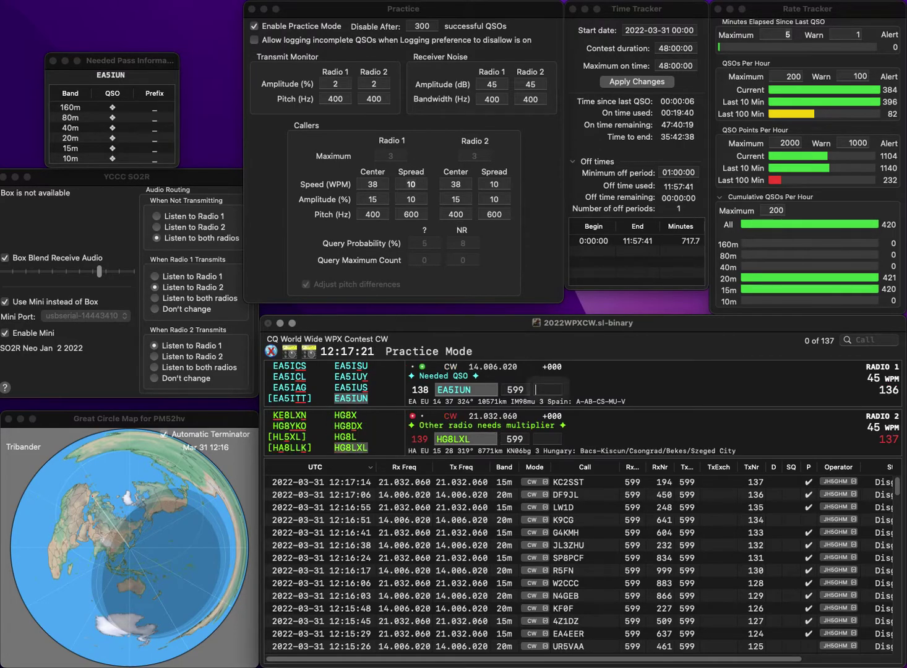
type("95")
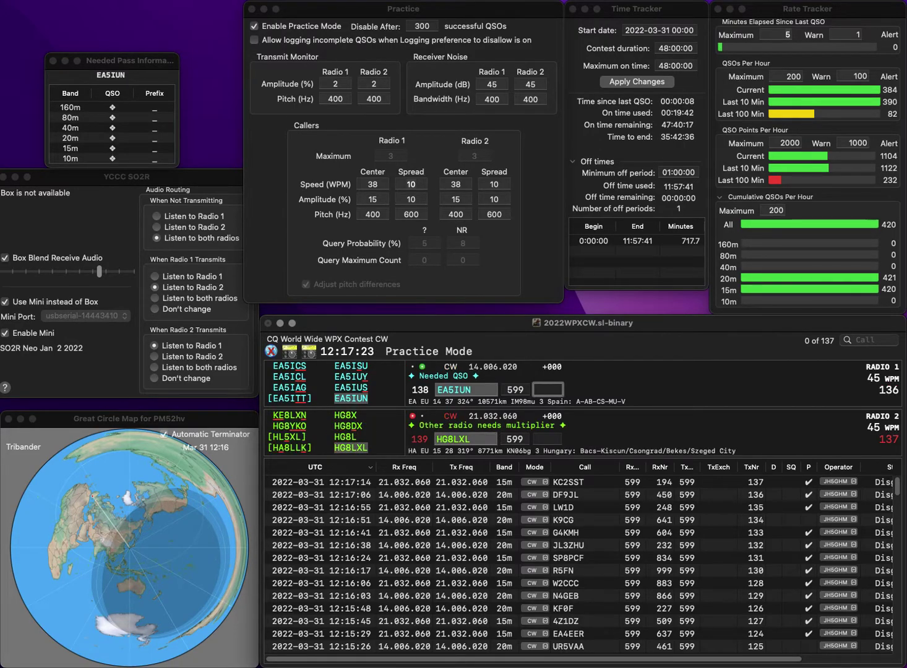
type("4")
key("Return")
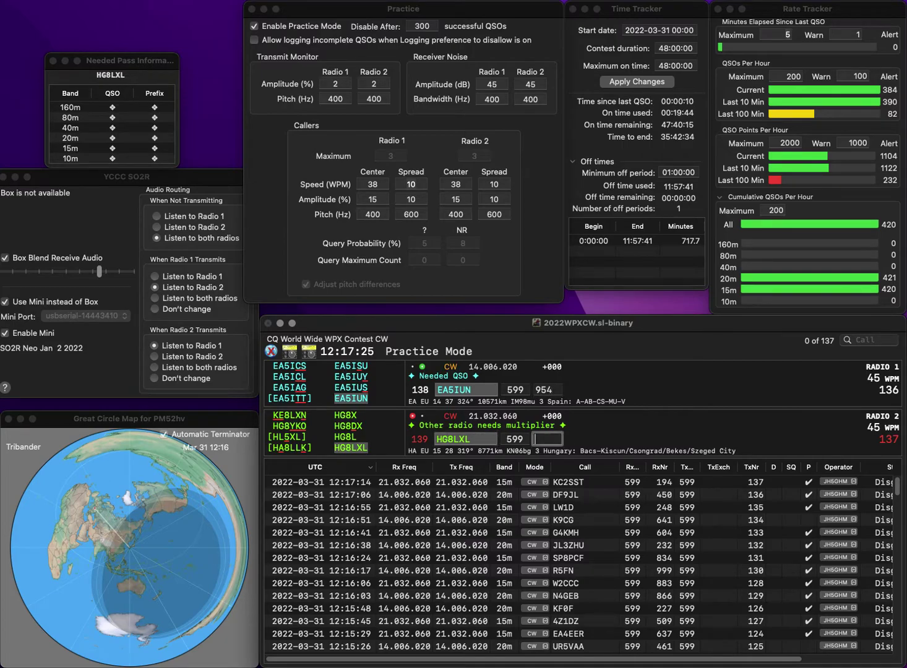
type("645")
key("Return")
type("K")
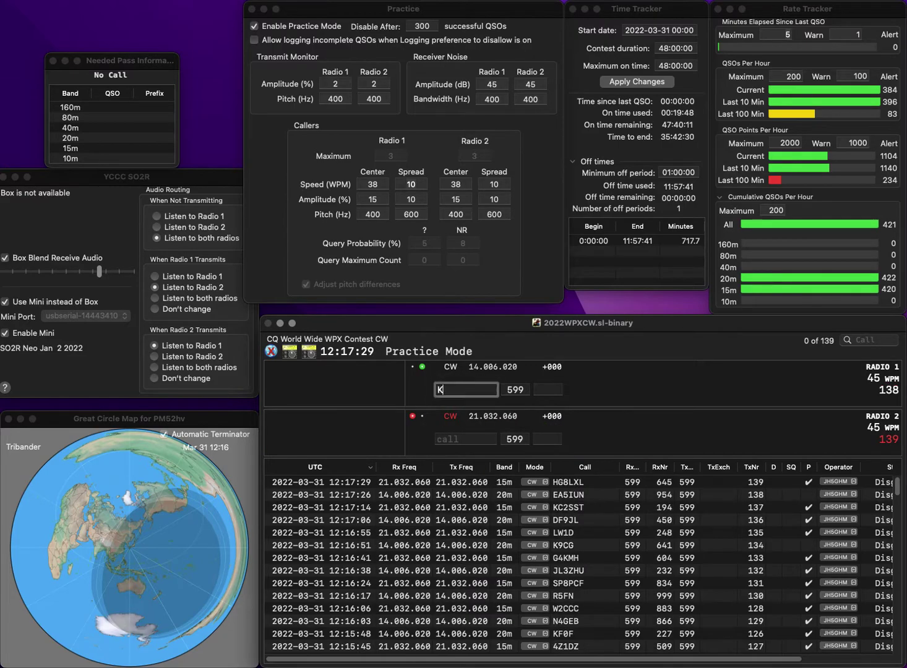
type("KPPX")
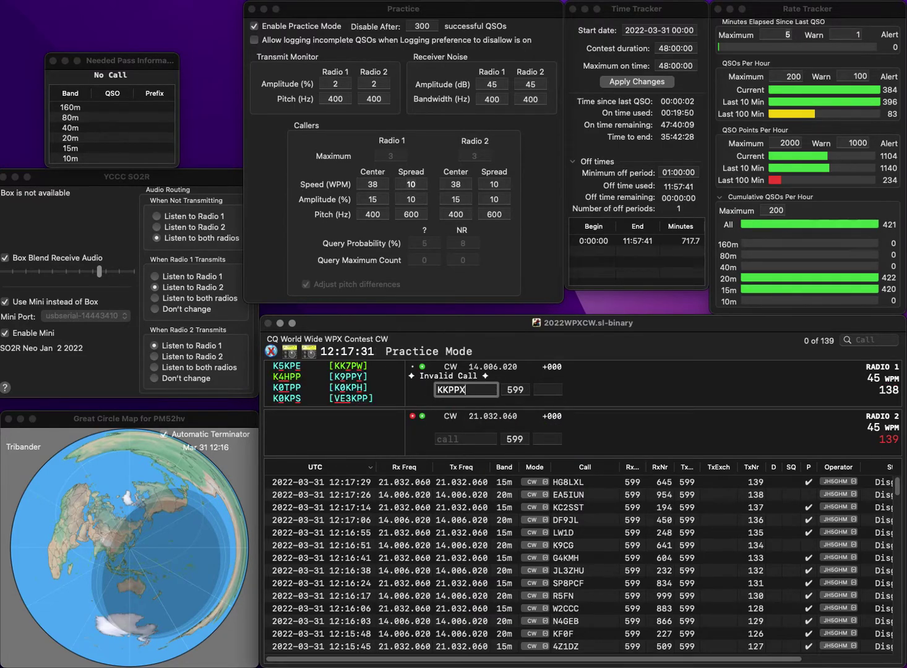
key("Return")
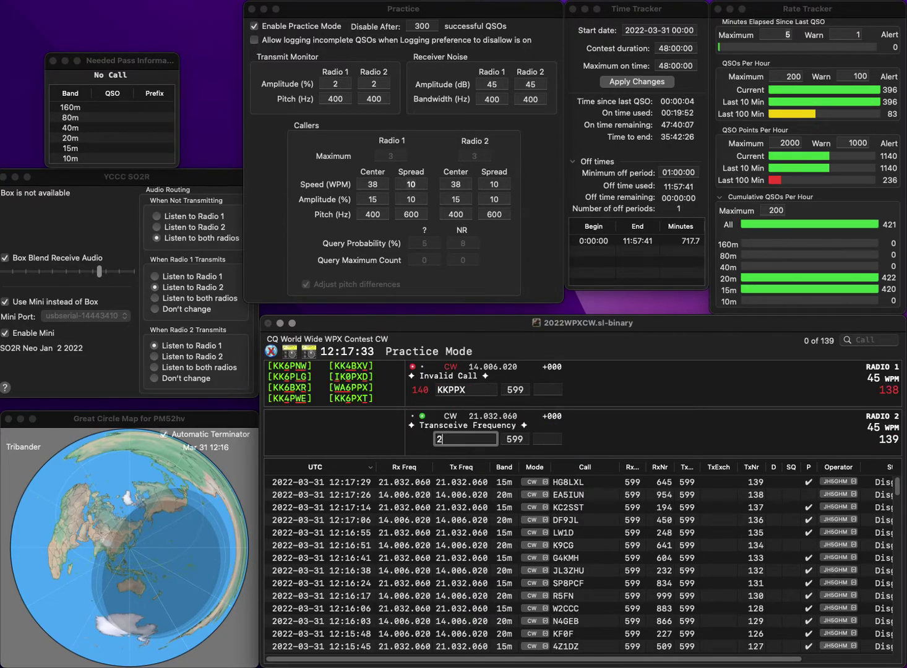
type("CW")
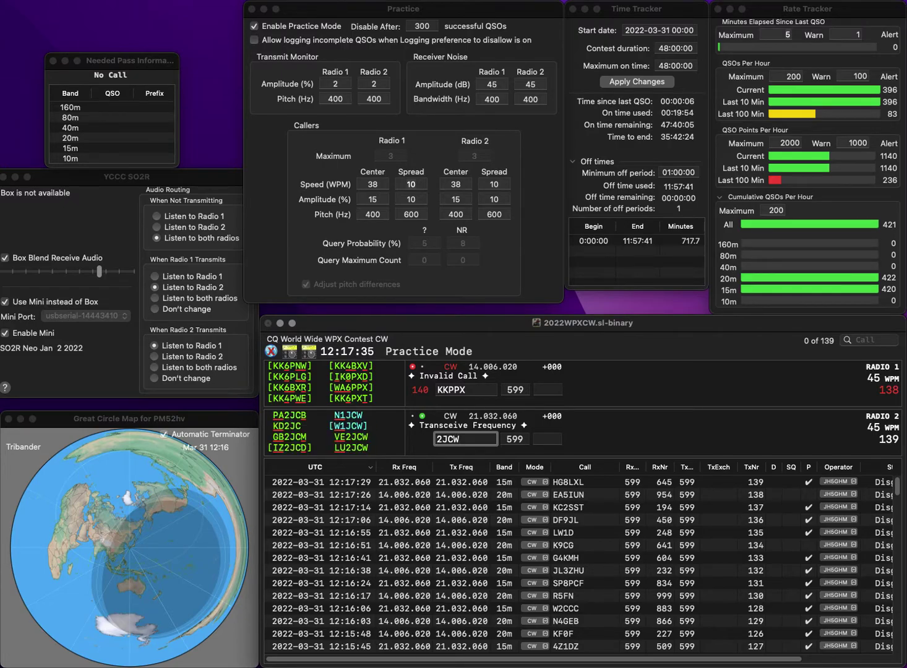
key("Home")
type("LU")
key("Return")
Step: Correct the Radio 1 callsign to KD2RPX and resend the exchange
key("BackSpace")
type("D2")
key("Delete")
type("R")
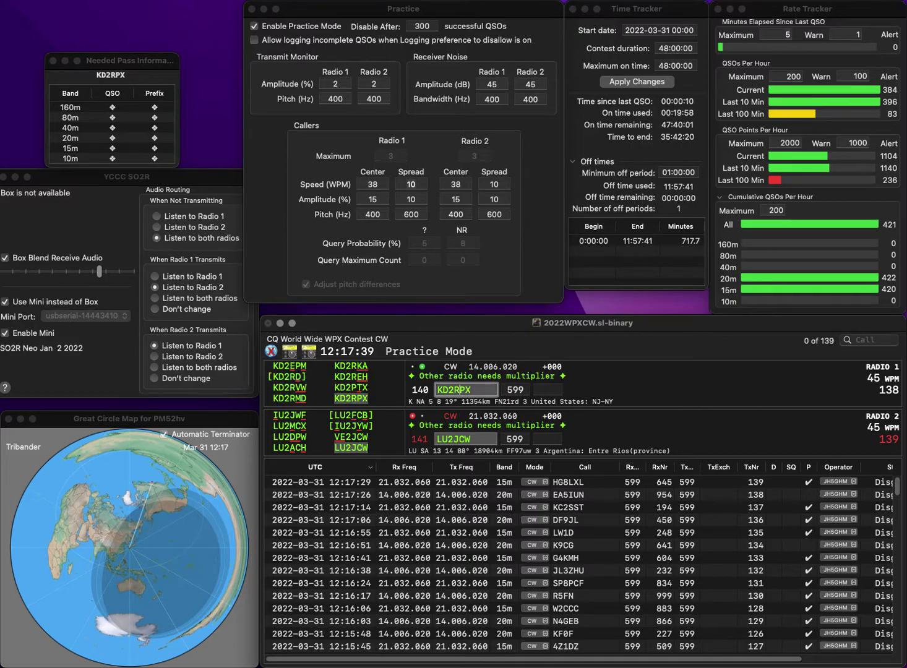
key("Return")
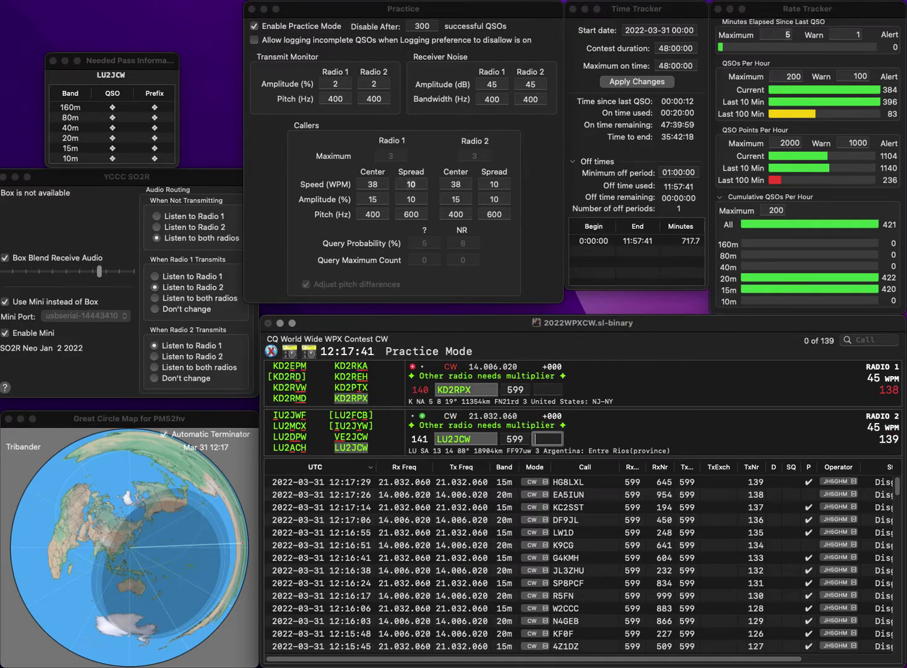
type("166")
key("Return")
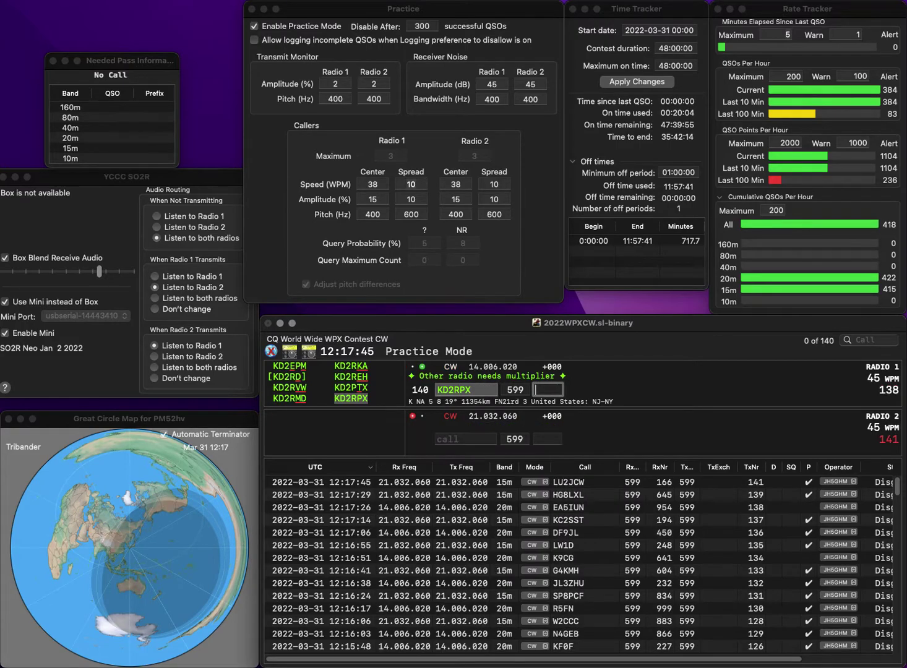
type("78")
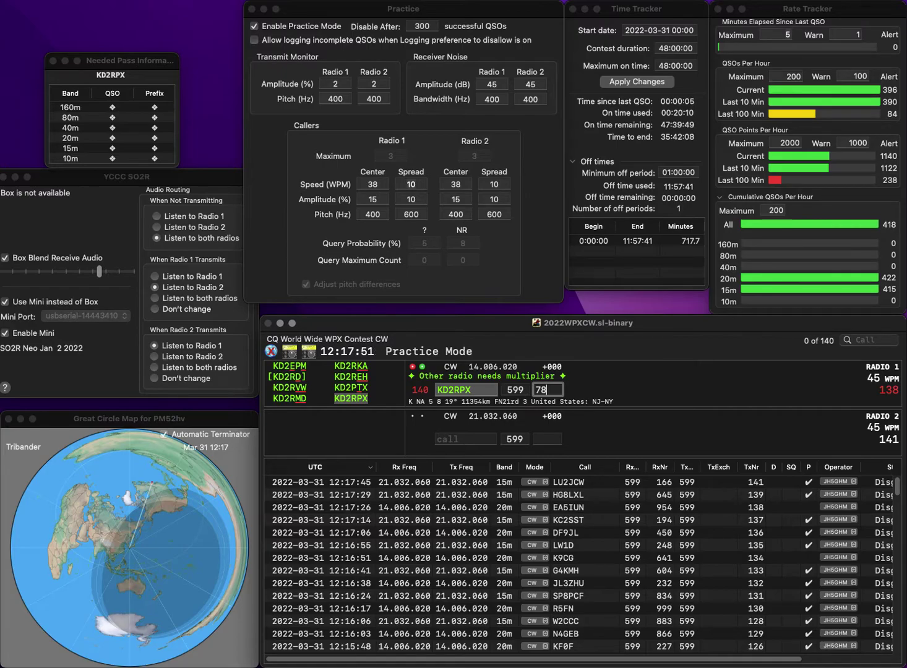
type("7")
key("Return")
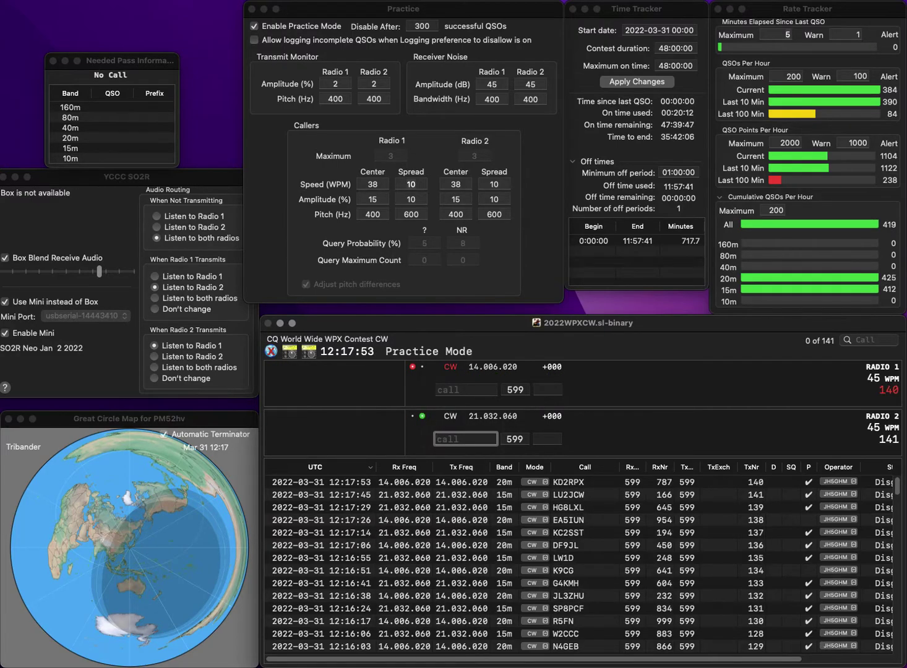
type("JA2H")
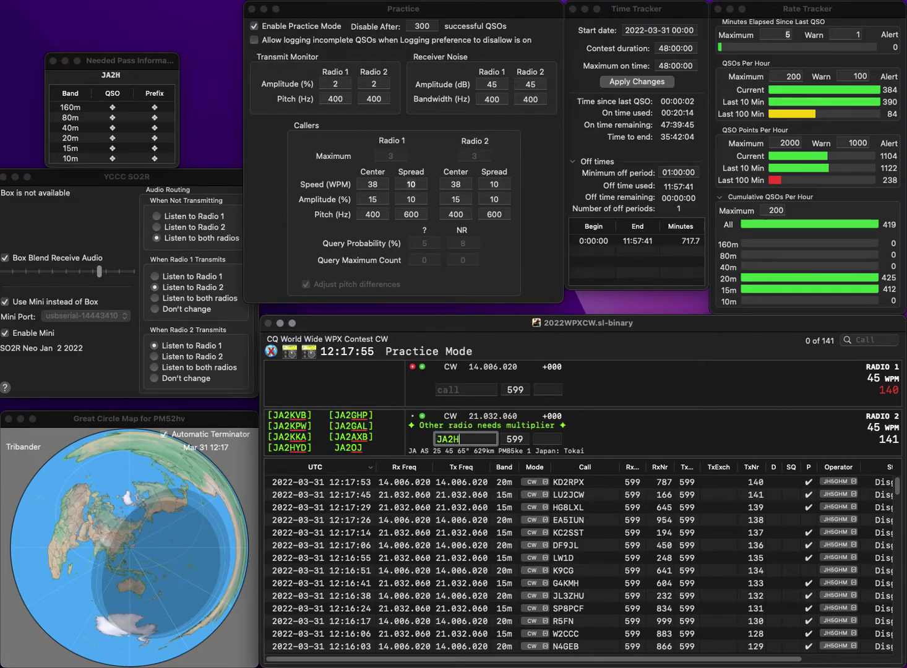
type("NP")
key("Return")
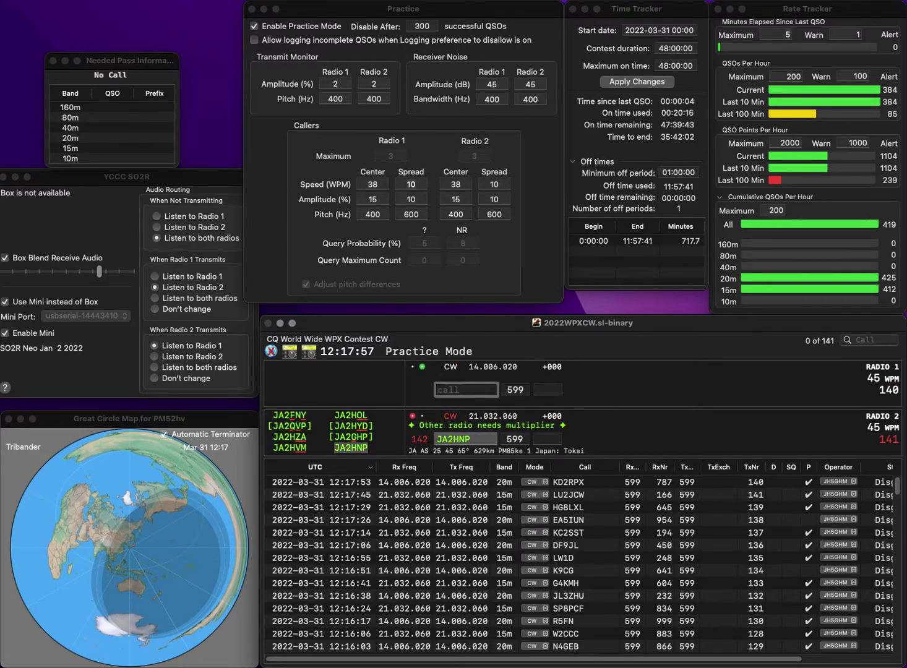
Step: Enter HK3ZD on Radio 1, sending the exchange, and log JA2HNP on Radio 2 with received number 463
type("K3ZD")
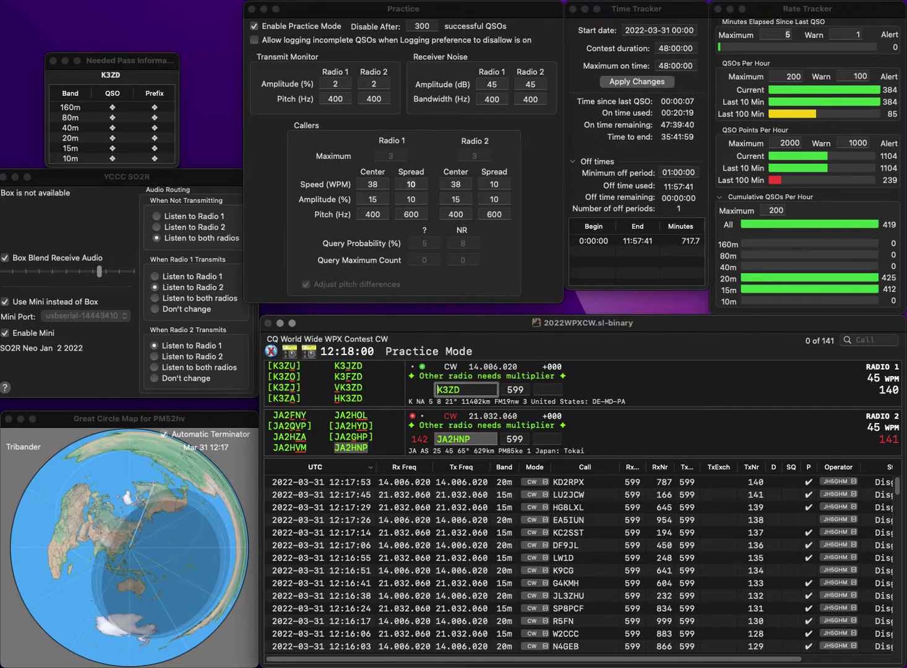
key("Home")
type("H")
key("Return")
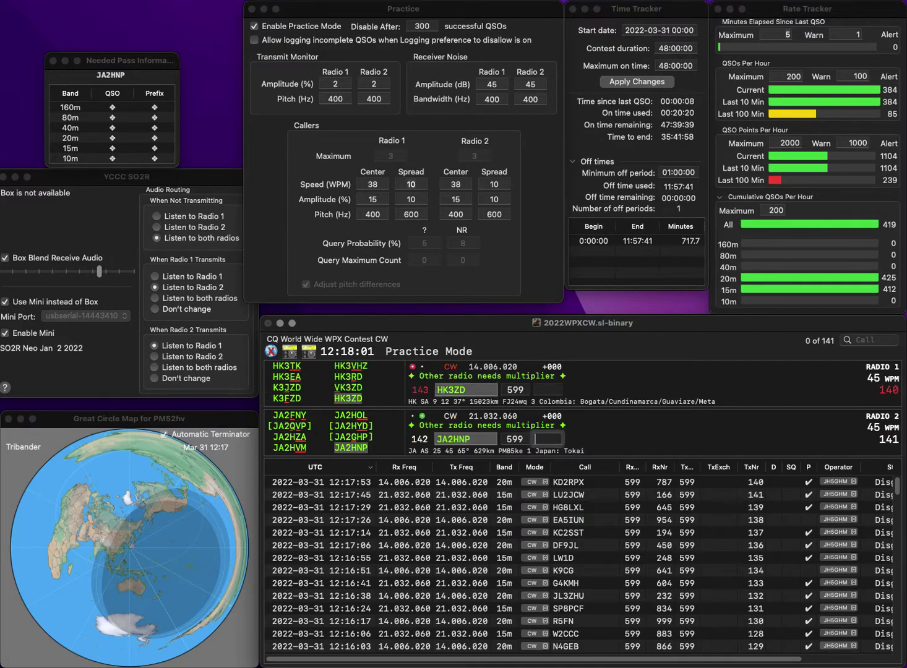
type("463")
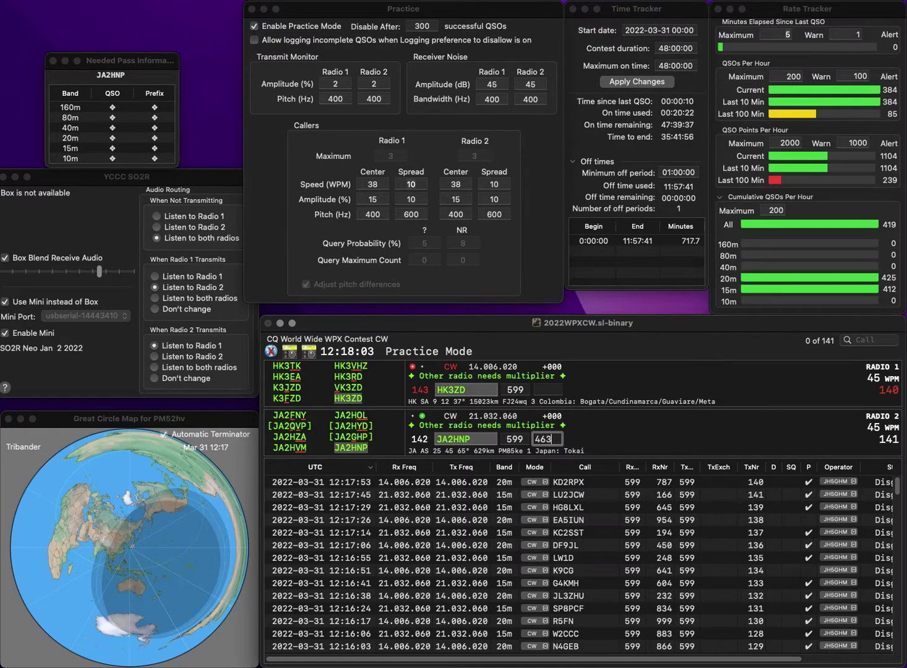
key("Return")
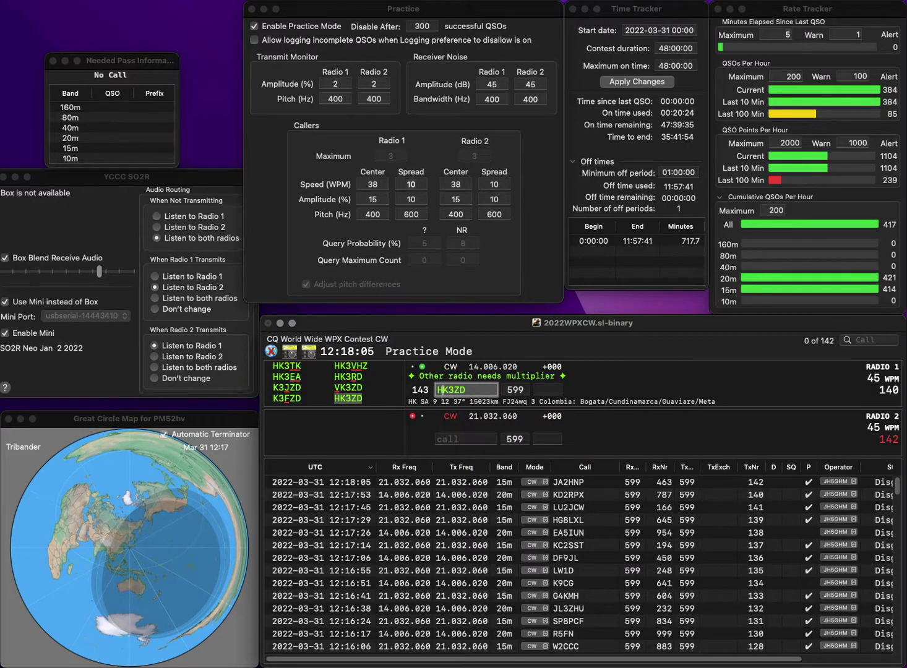
key("Home")
key("Delete")
type("V")
key("Return")
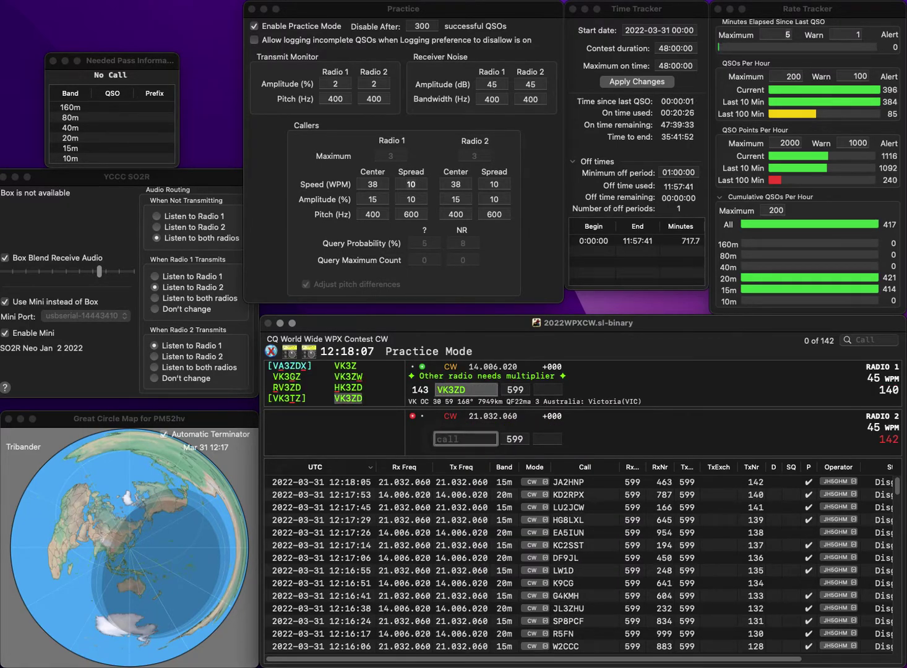
type("G3RKF")
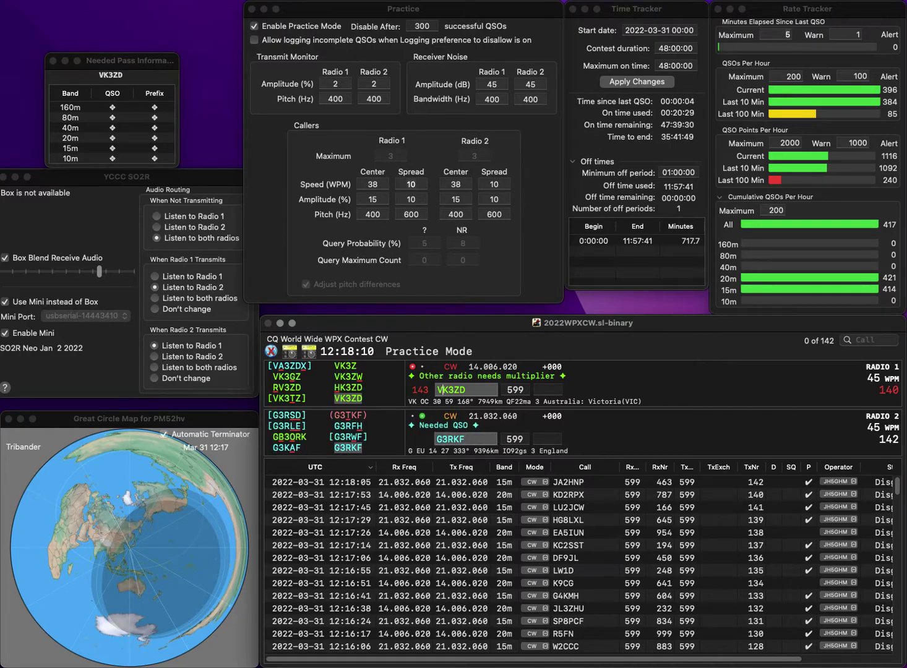
key("Return")
type("261")
key("Return")
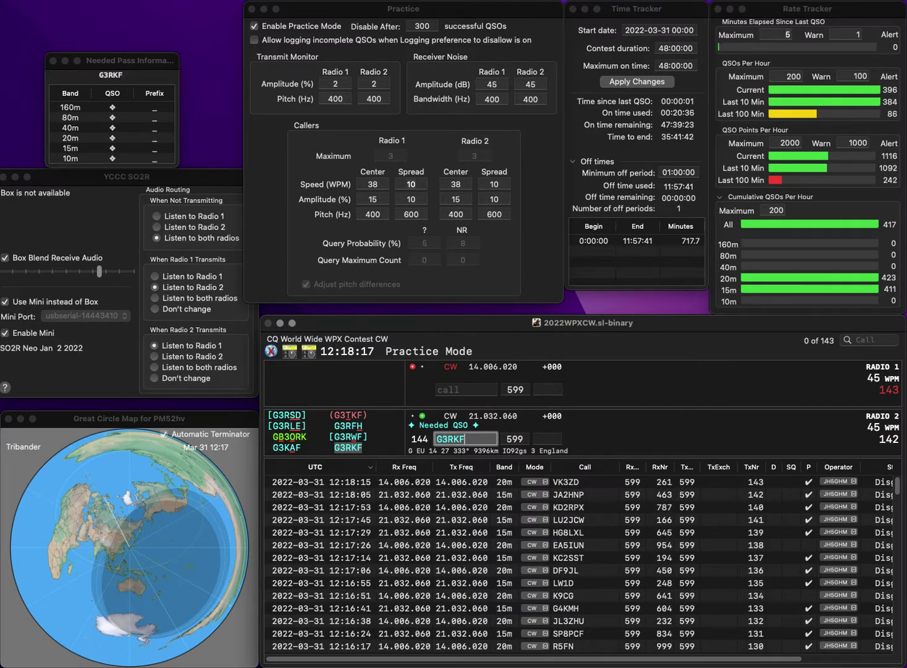
key("Tab")
type("2")
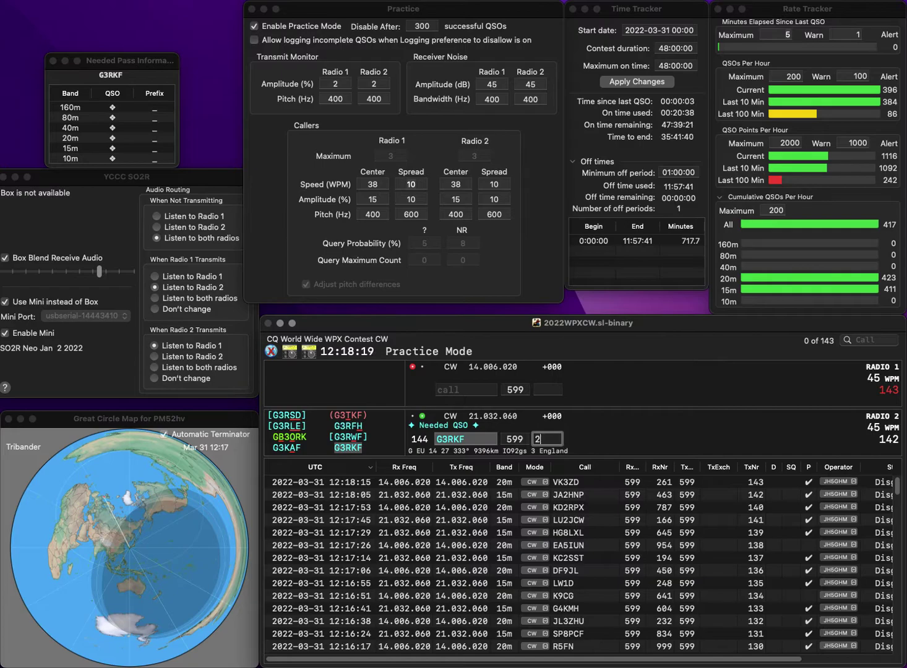
type("91")
key("Return")
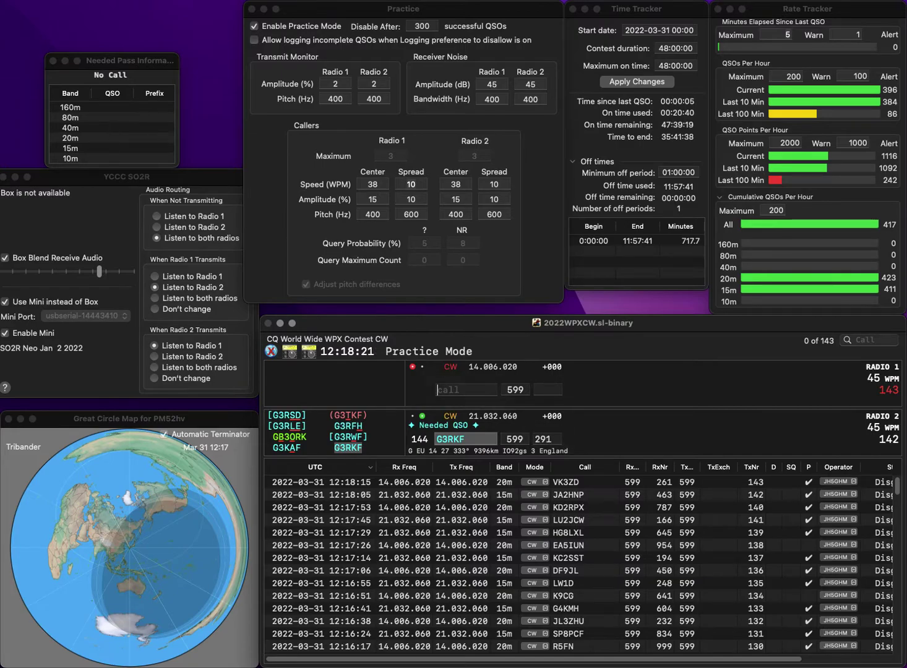
Step: Enter N2NOM on Radio 1 and DL5YM on Radio 2, sending the exchange to each caller
type("N2NOM")
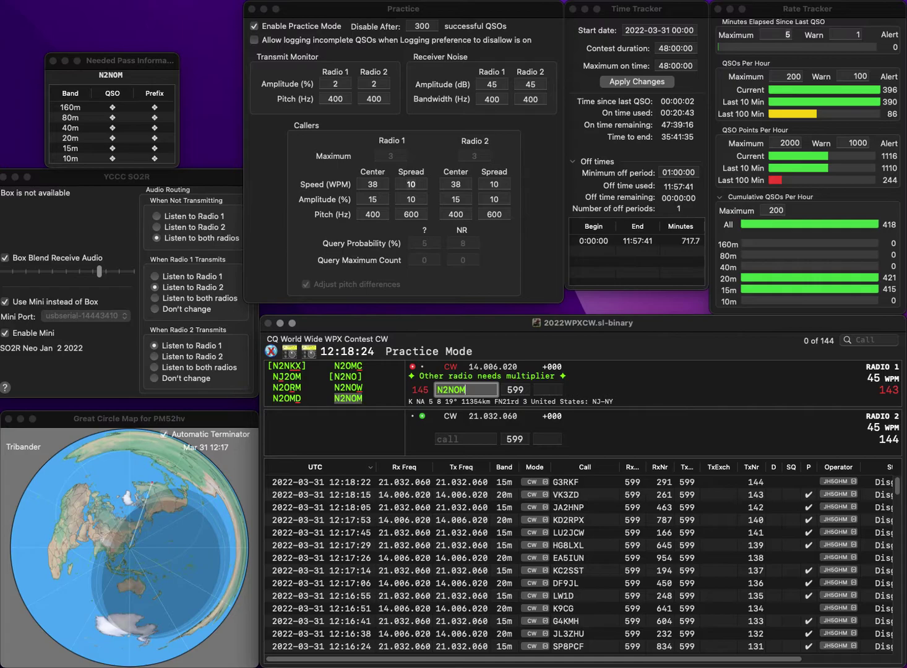
key("Return")
type("DL5YM")
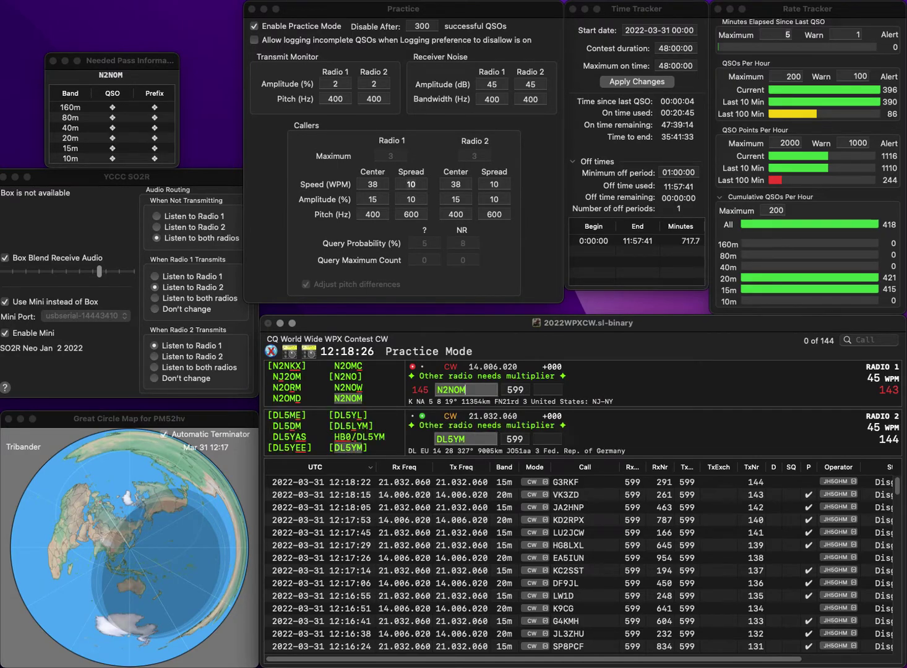
key("space")
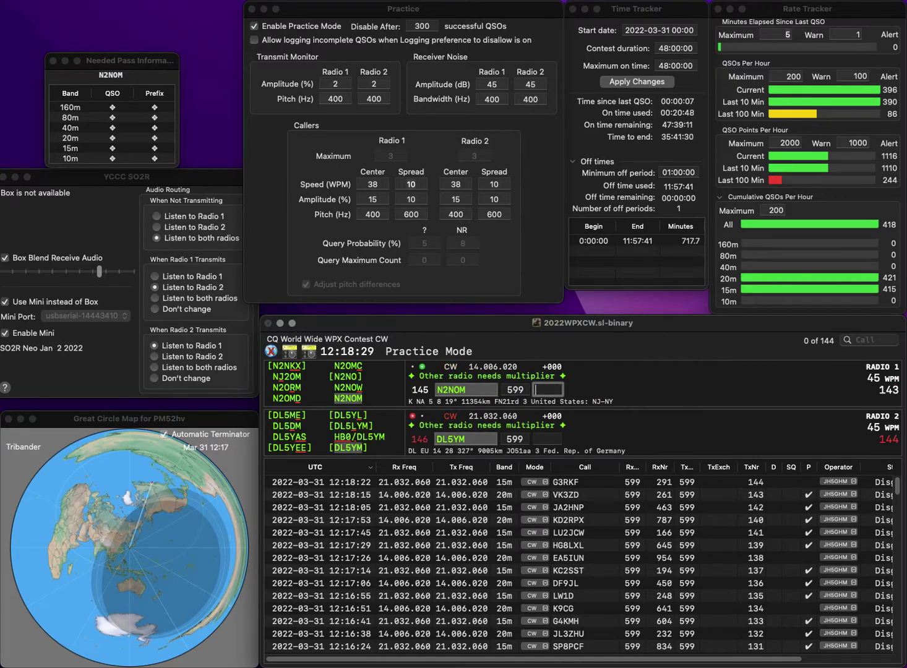
type("616")
key("Return")
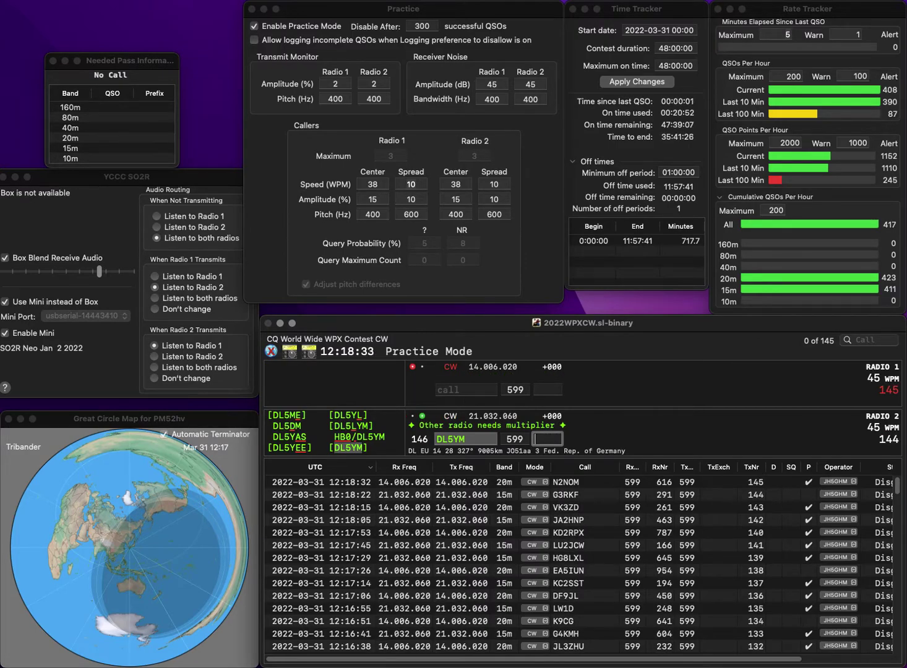
type("257")
key("Return")
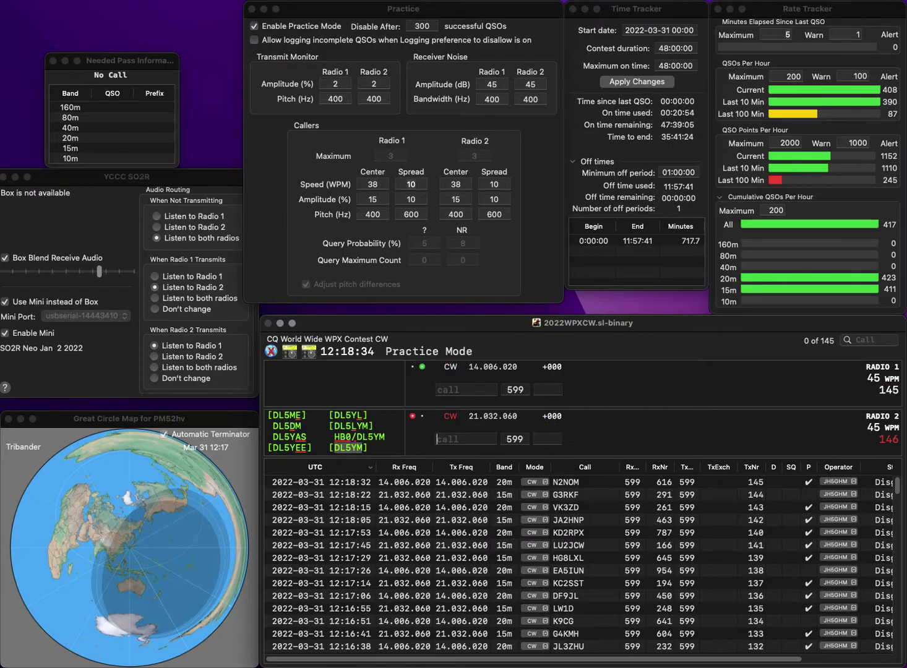
type("NT")
key("Left")
key("Left")
type("N0")
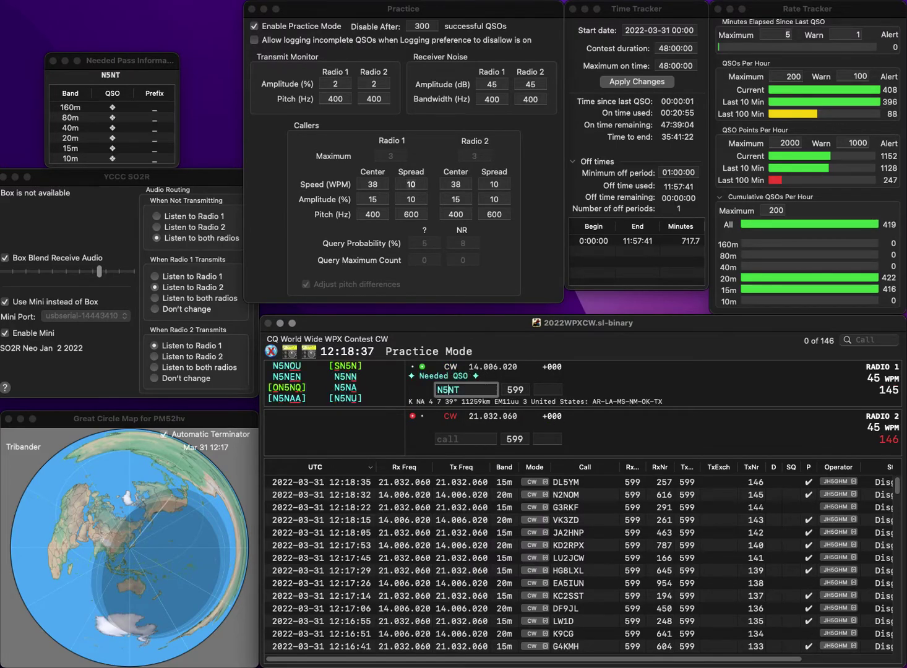
key("BackSpace")
type("4")
key("Return")
type("NP")
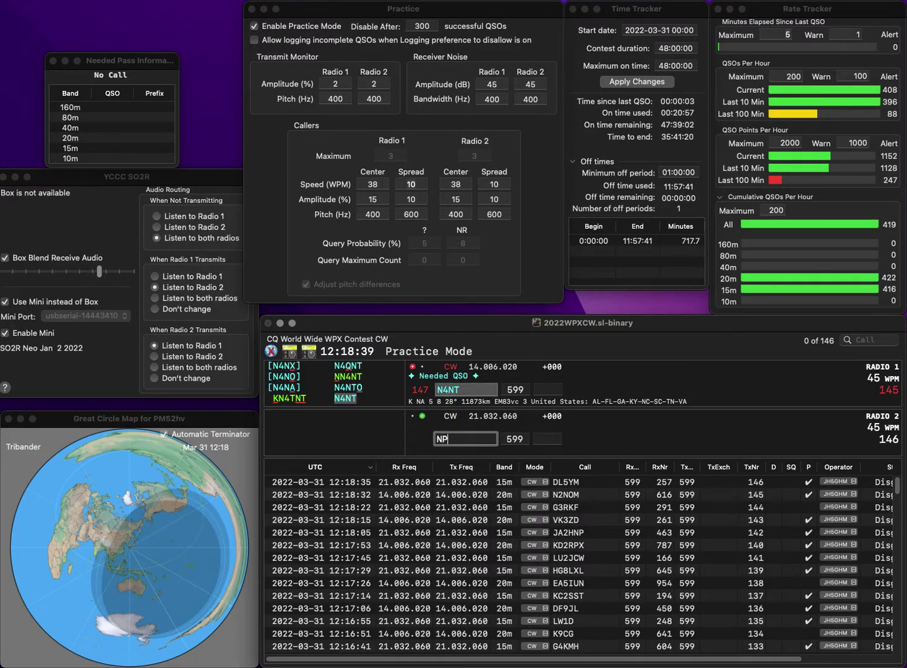
type("3YL")
key("Return")
key("space")
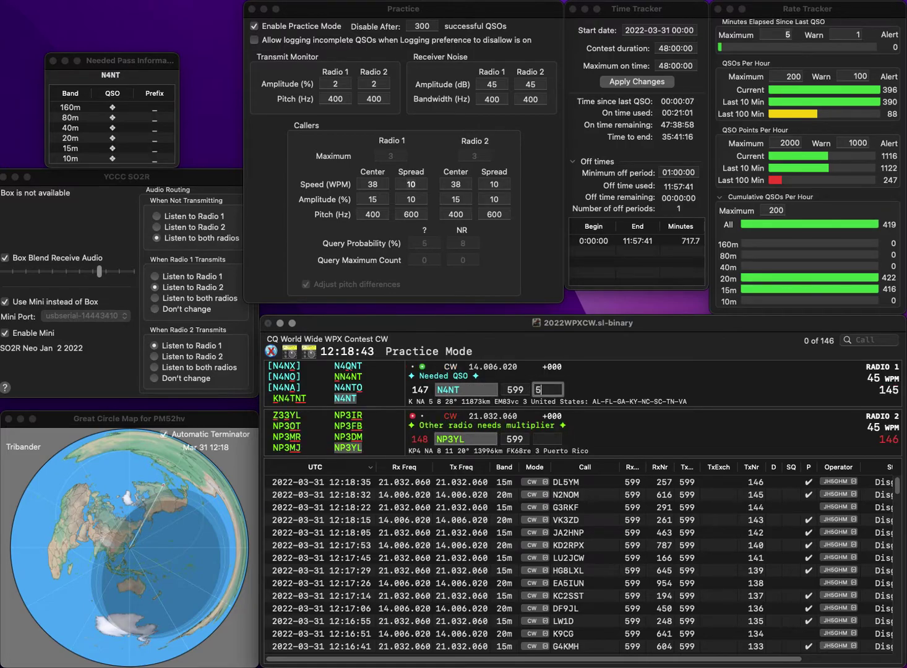
type("502")
key("Return")
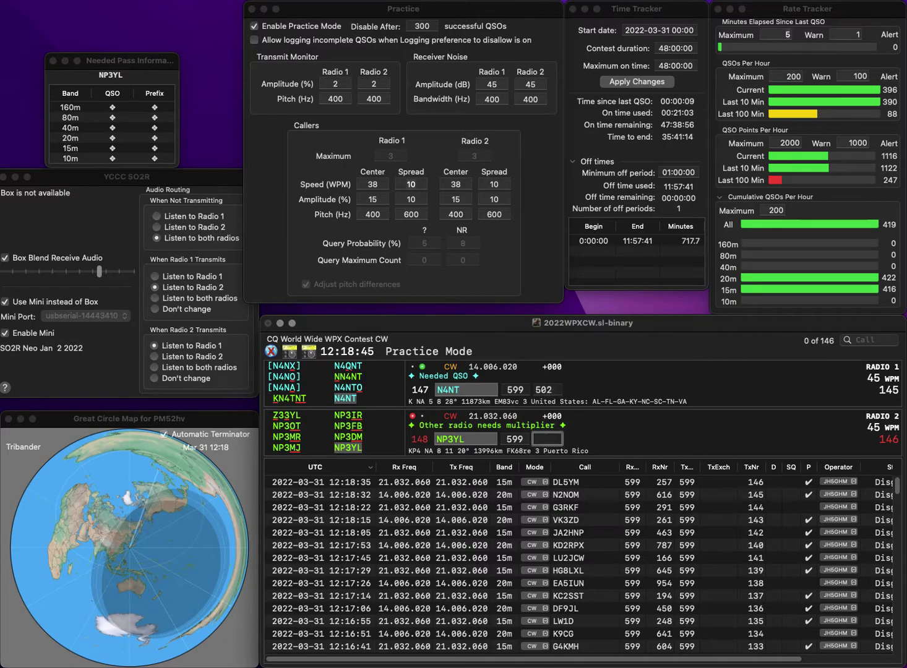
type("724")
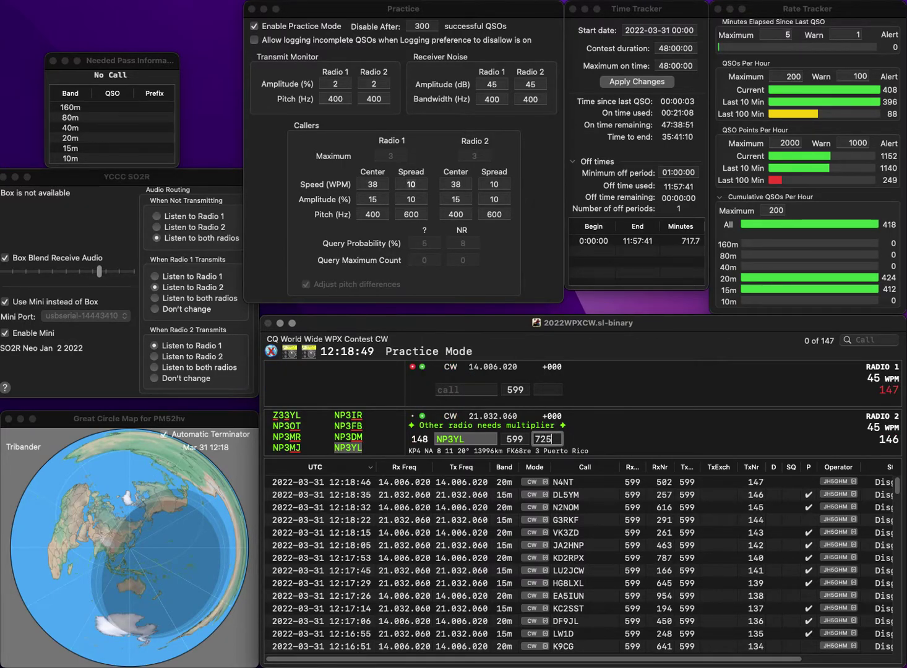
key("Return")
Step: Enter G8CRB on Radio 1 and SV2ASP/A on Radio 2, sending the exchange to each caller
type("CRB")
type("G")
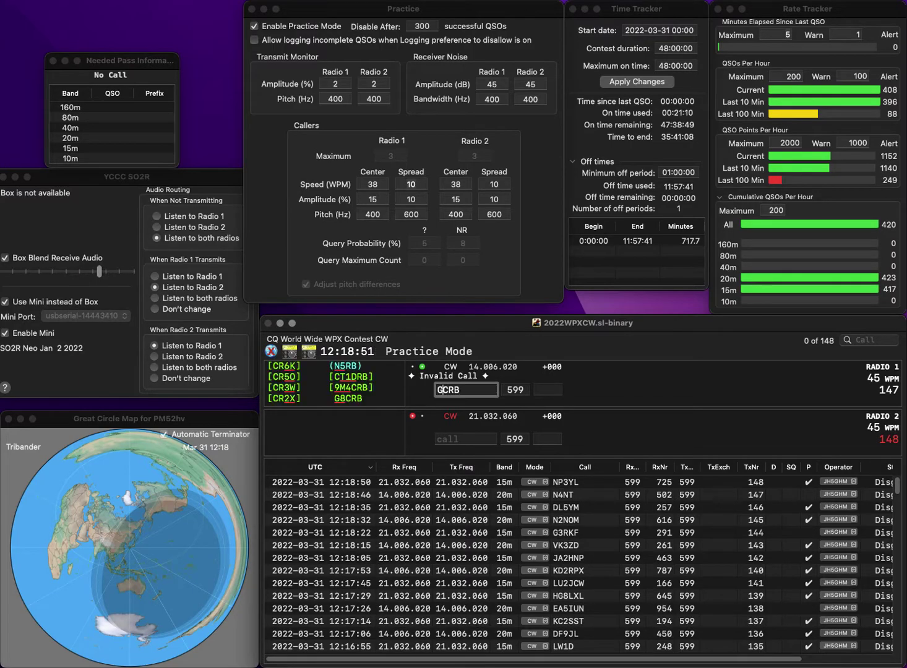
type("8")
key("Return")
type("SV")
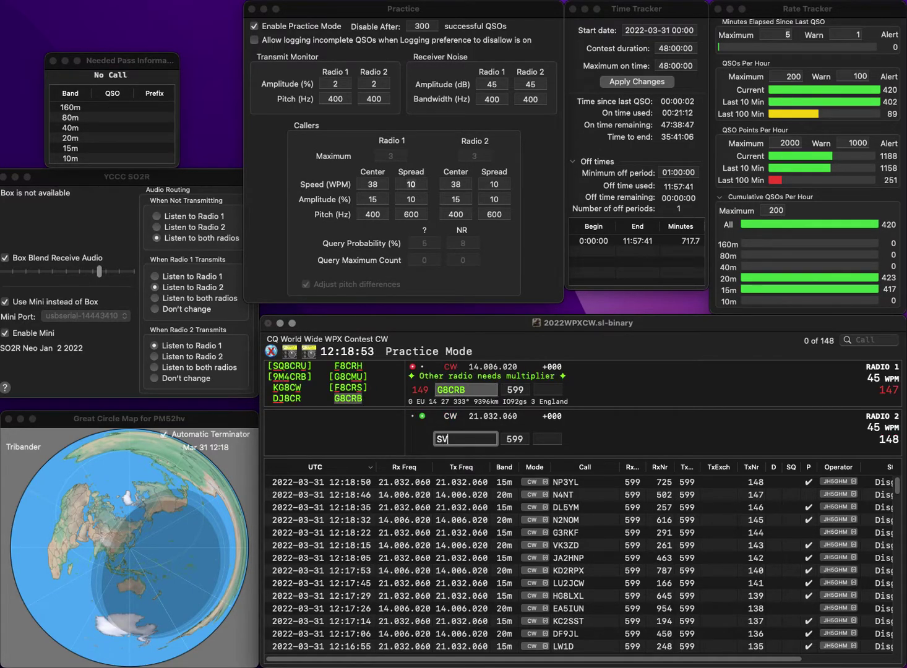
type("2ASP/")
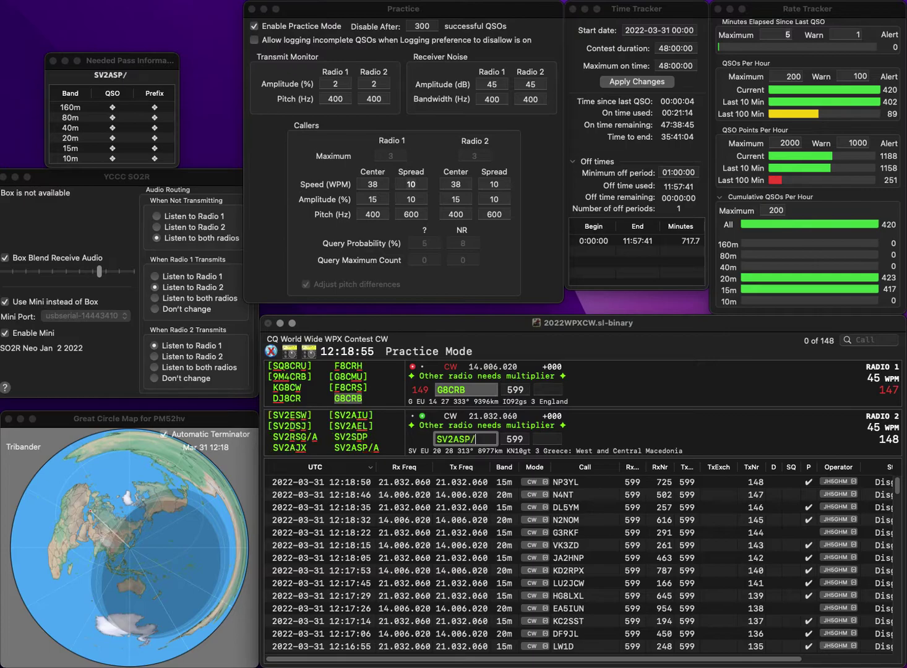
type("A")
key("Return")
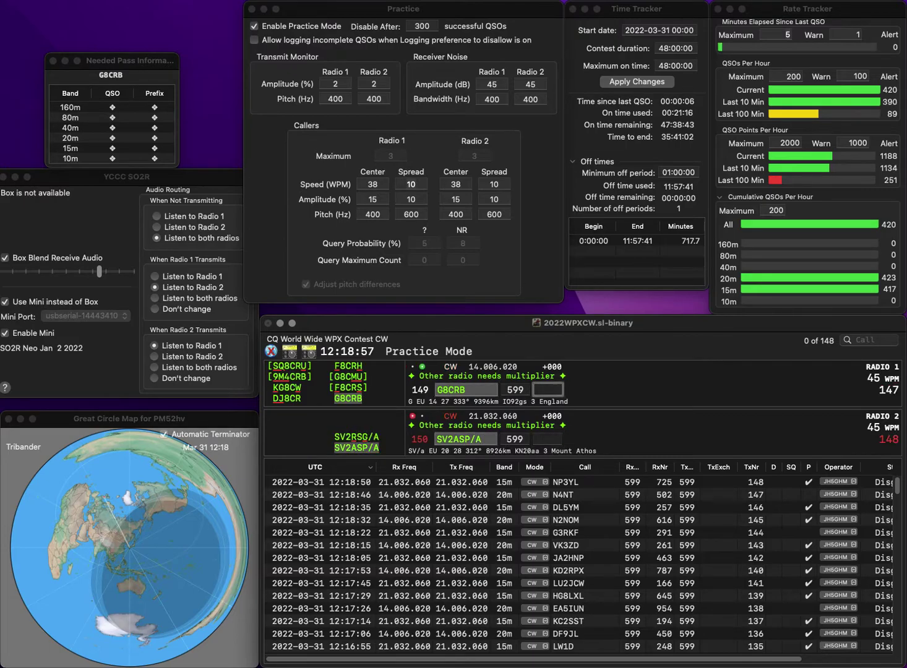
type("475")
key("Return")
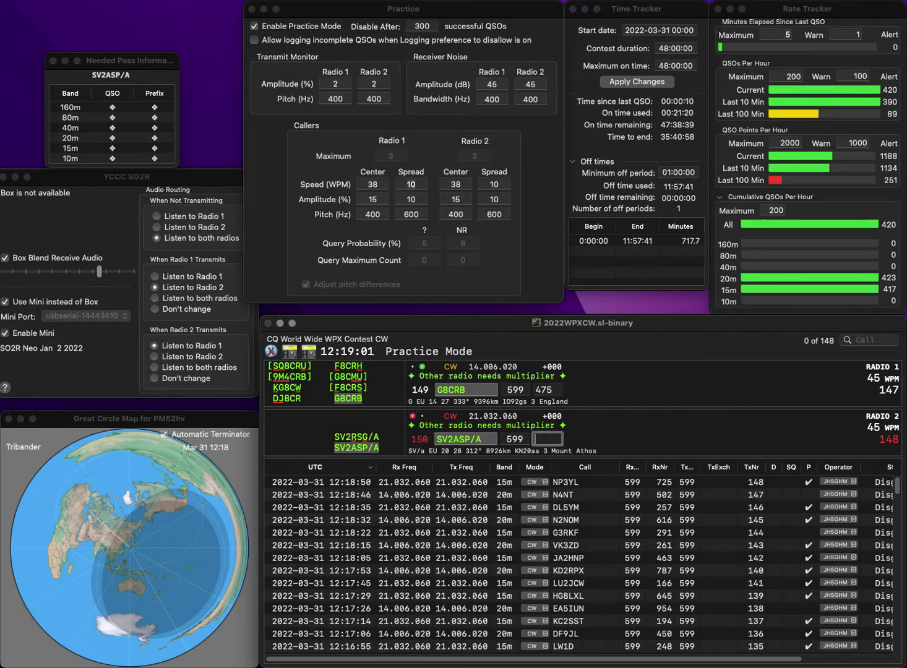
type("415")
key("Return")
type("DL0IBF")
key("Return")
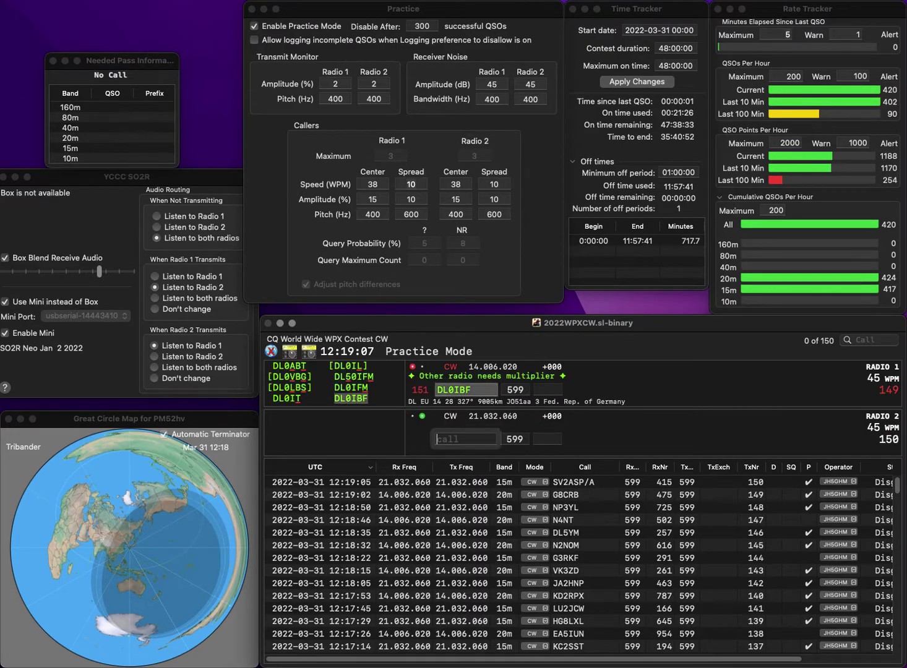
type("DL")
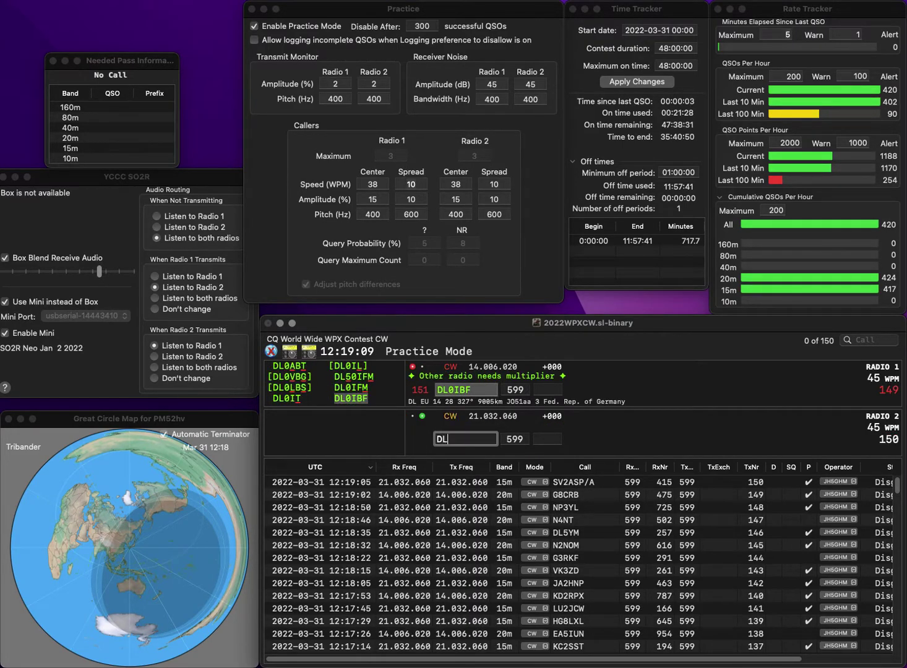
key("Up")
key("space")
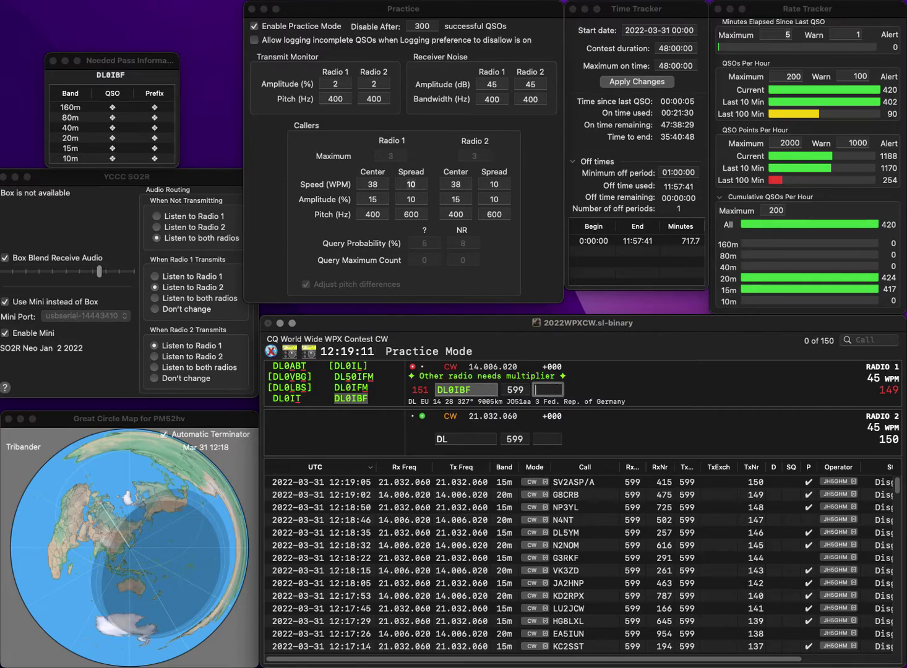
type("19")
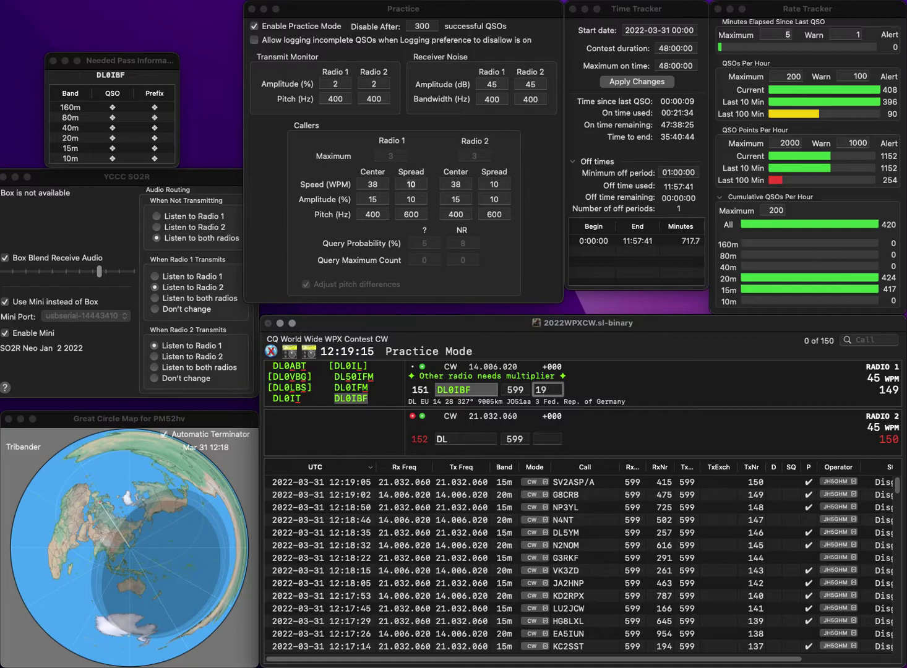
type("0")
key("Return")
Step: Complete the Radio 2 callsign as DL6AWJ and enter AF7O on Radio 1, sending the exchange to each caller
type("6AW")
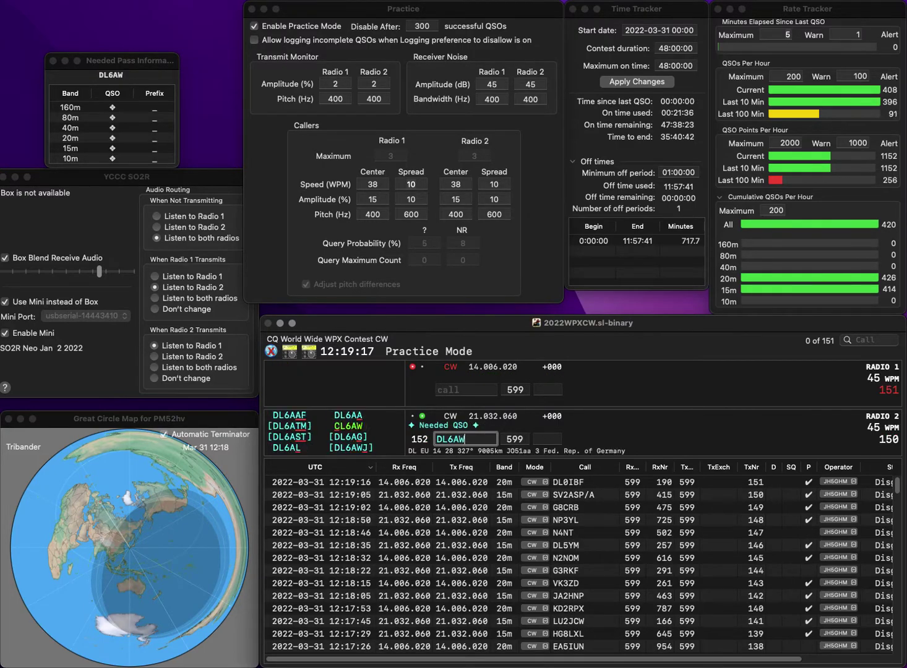
type("J")
key("Return")
type("AF7O")
key("Return")
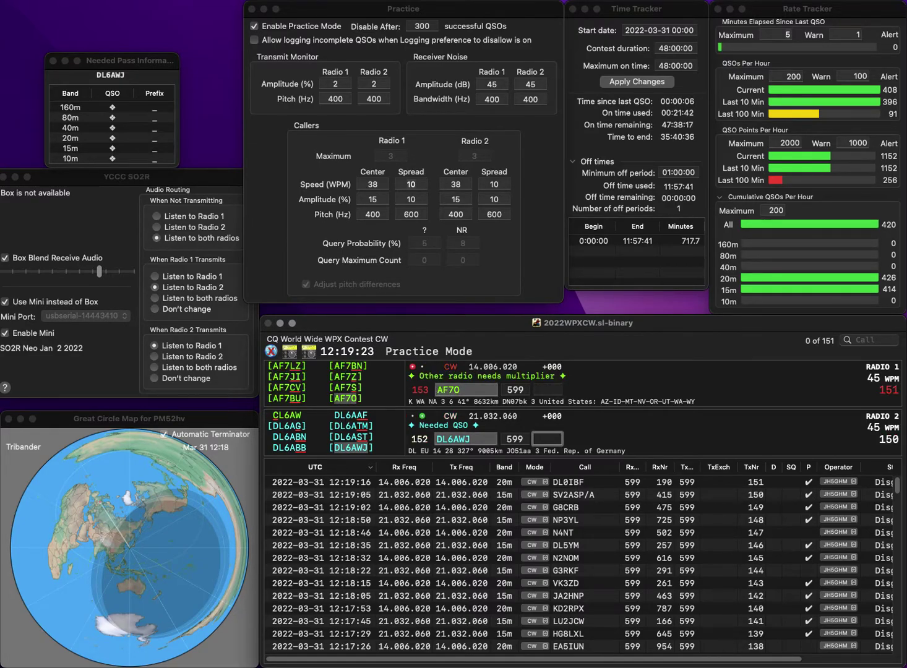
type("691")
key("Return")
type("141")
key("Return")
type("JR1DA")
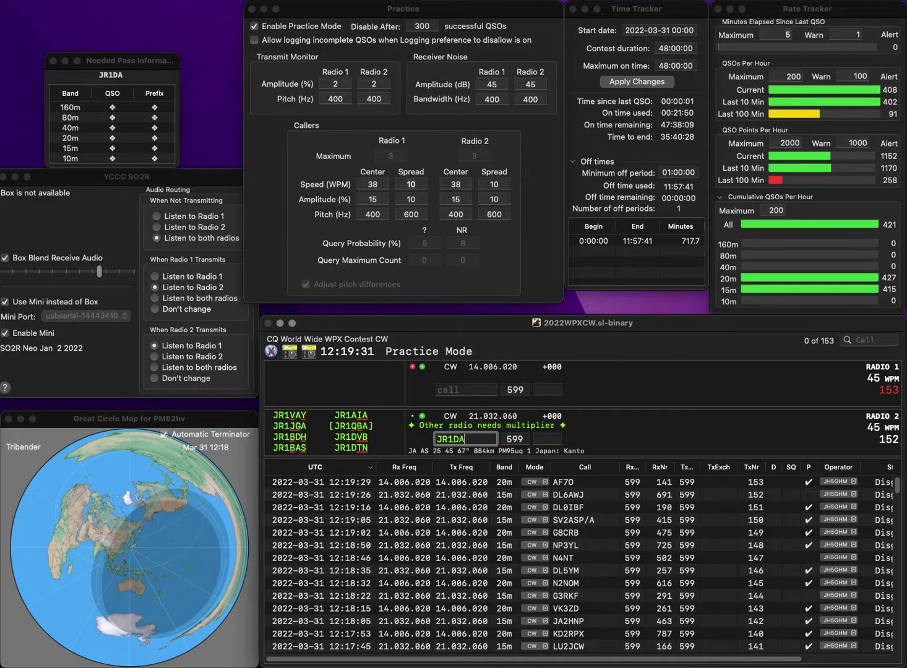
key("BackSpace")
type("RI")
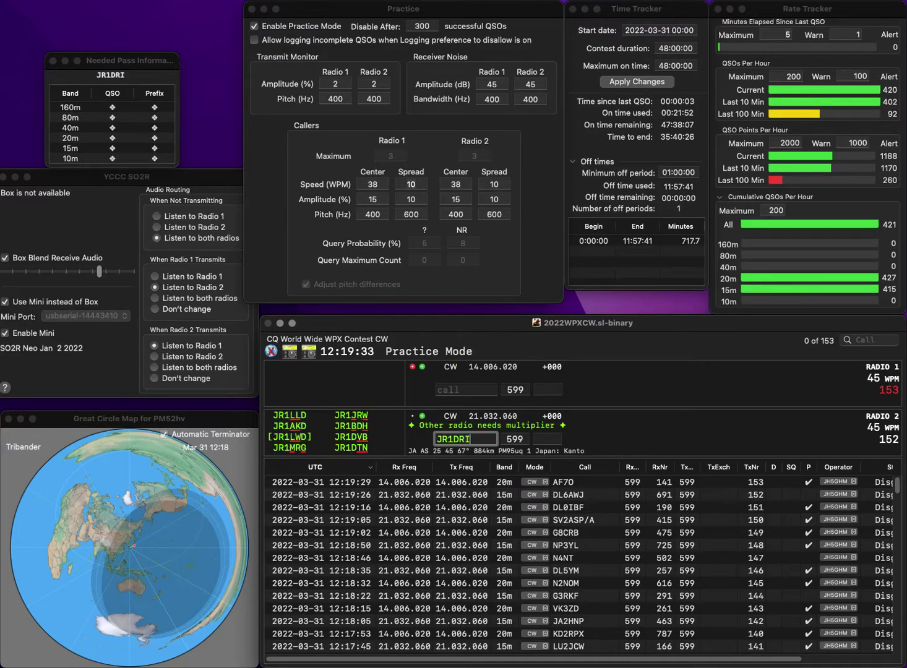
key("Return")
type("D")
key("BackSpace")
type("K3")
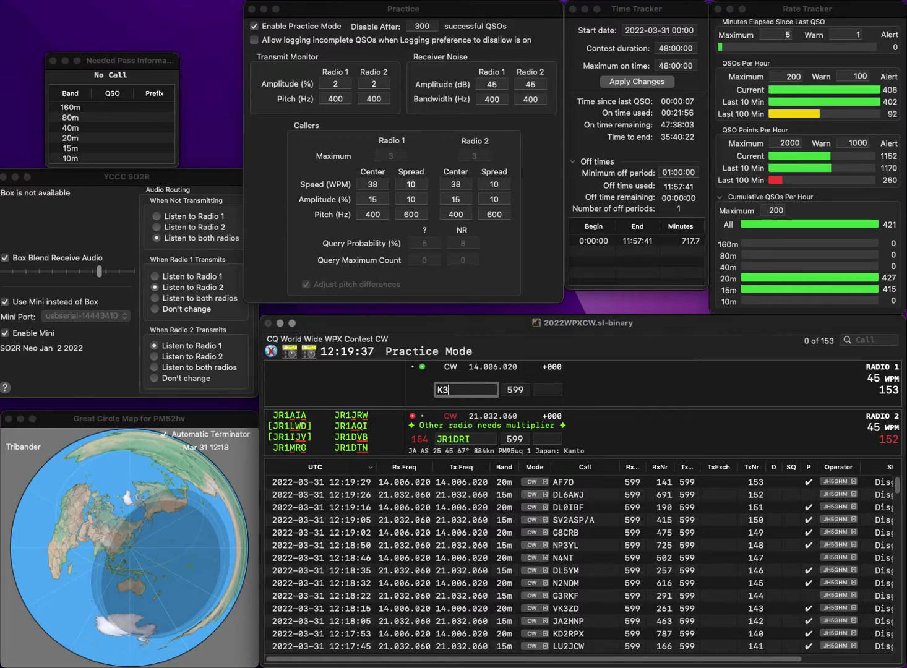
type("KW")
key("Return")
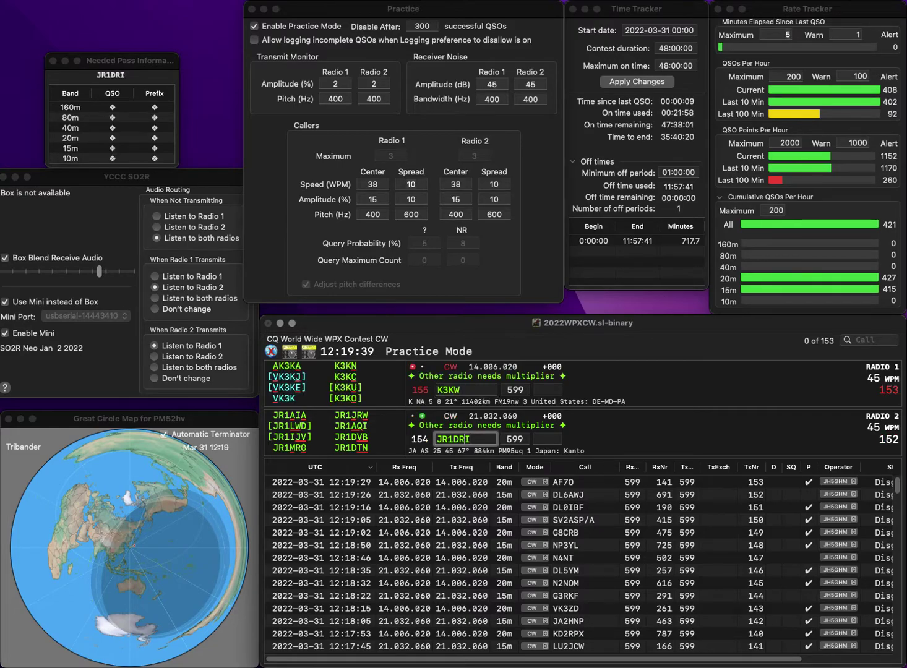
key("Delete")
type("BA")
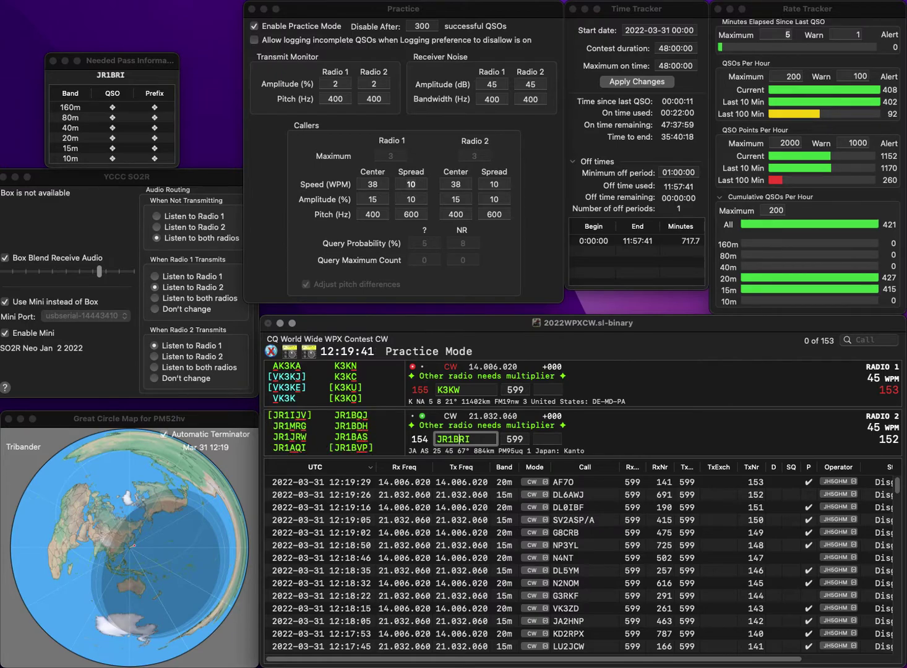
key("Delete")
type("S")
key("BackSpace")
key("Return")
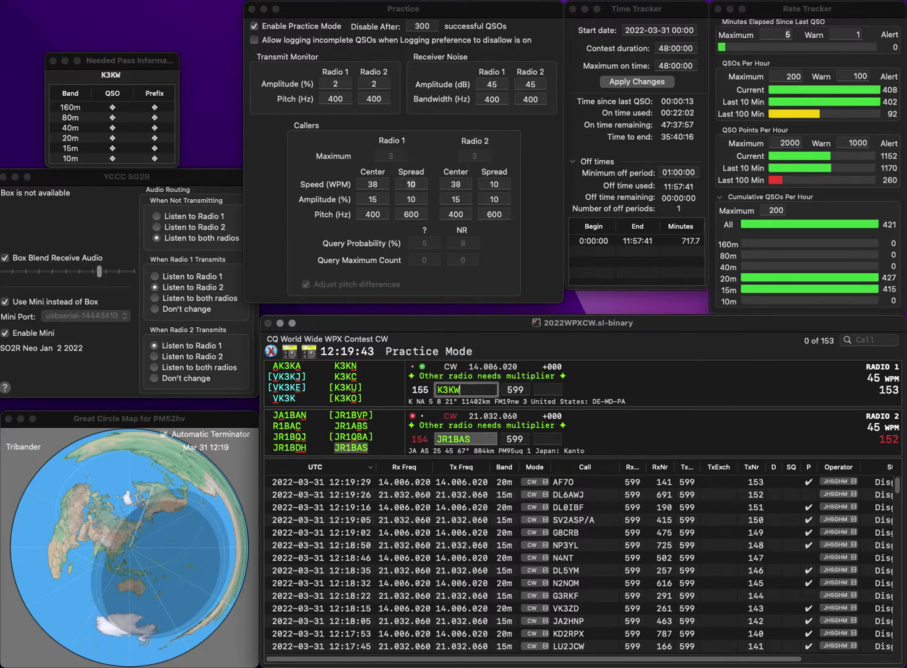
key("BackSpace")
key("BackSpace")
type("4O")
key("Return")
Step: Log JR1BAS on Radio 2 with received number 224 and K4OW on Radio 1 with received number 349
key("Return")
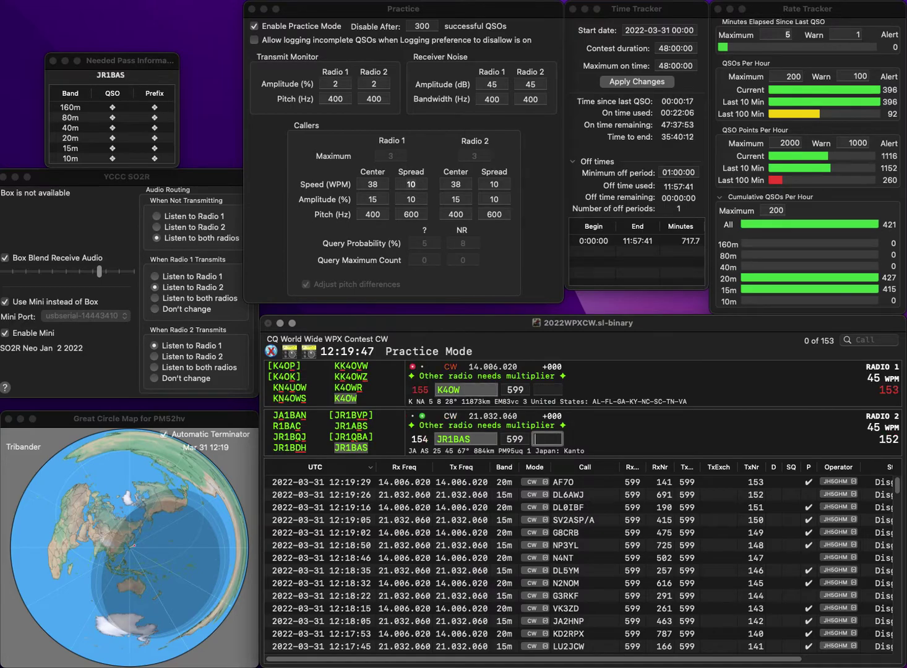
type("224")
key("Return")
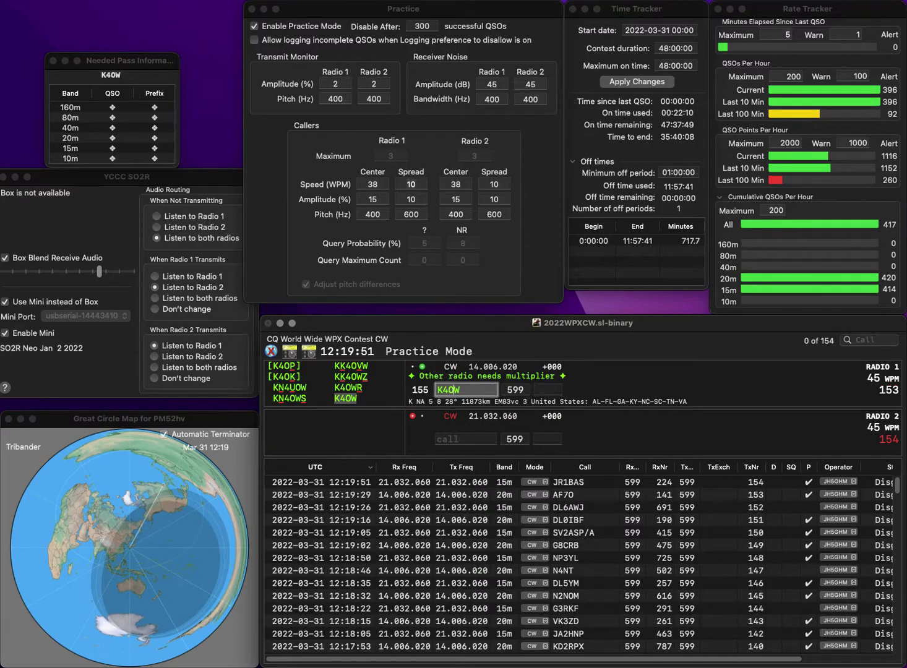
type("349")
key("Return")
Step: Enter KK9AC on Radio 2 and GIMP on Radio 1, sending the exchange to each caller
type("KK8")
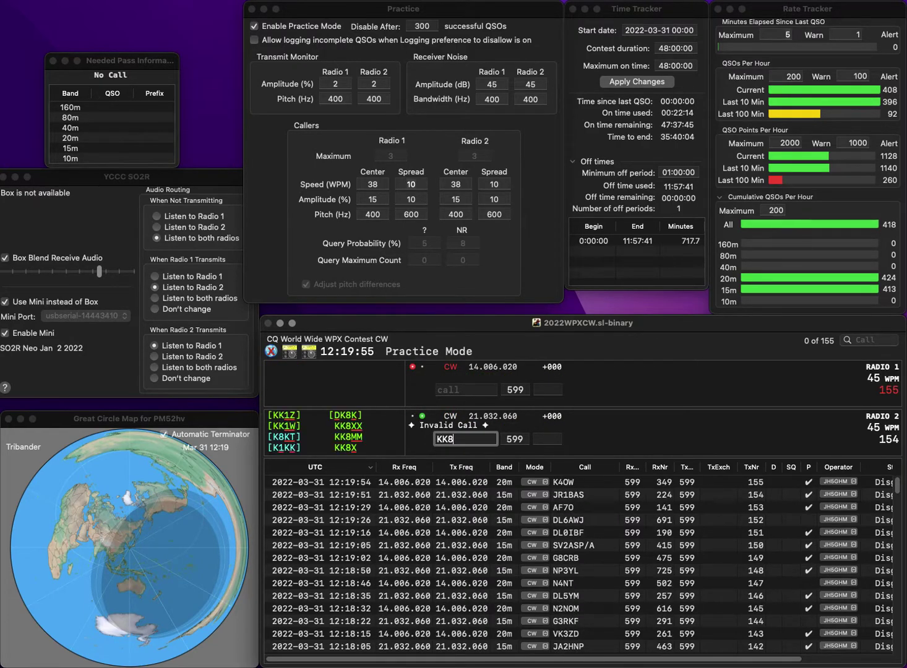
type("AC")
key("BackSpace")
type("9")
key("Return")
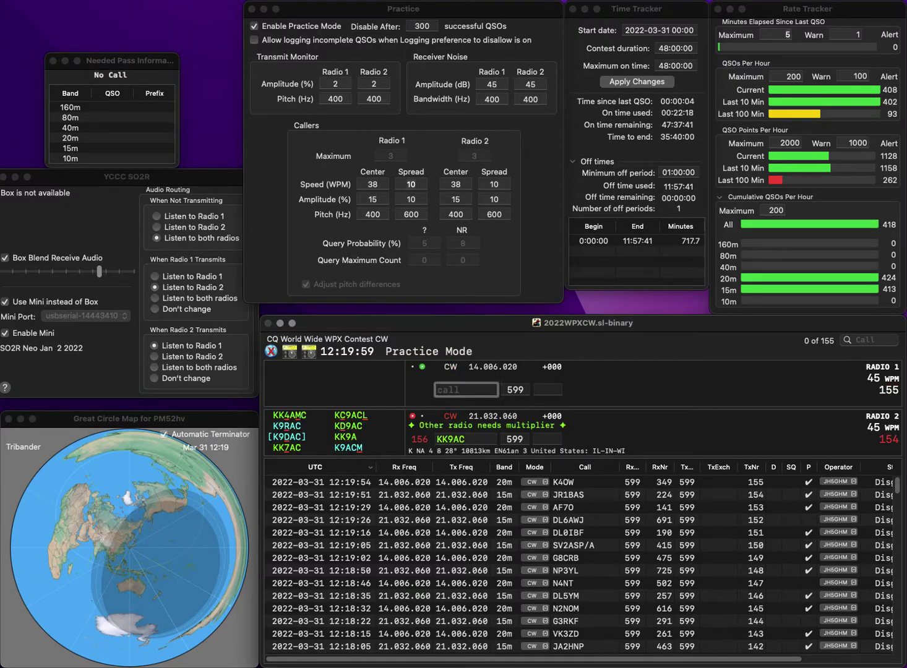
type("GIMP")
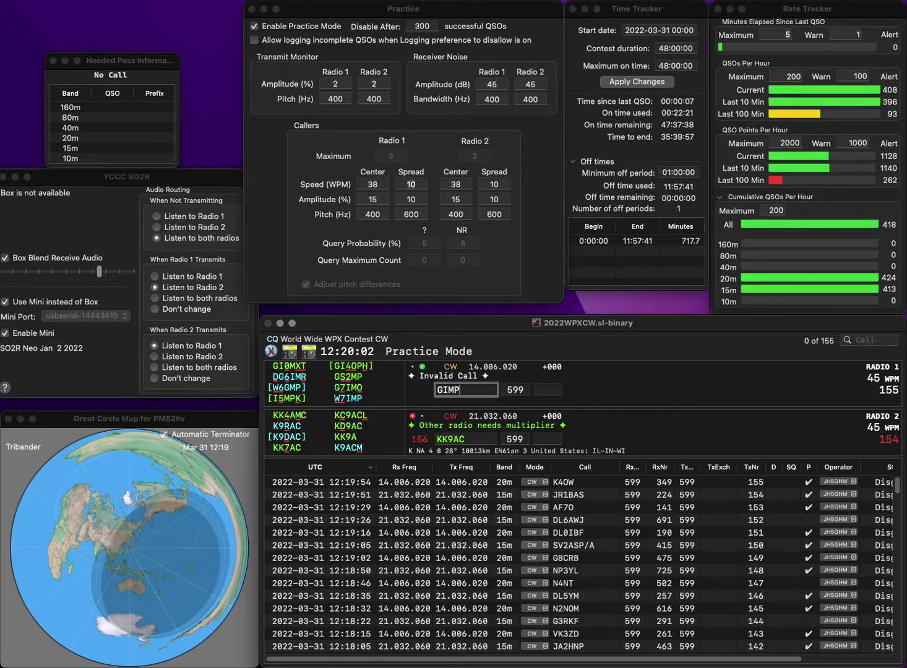
key("Return")
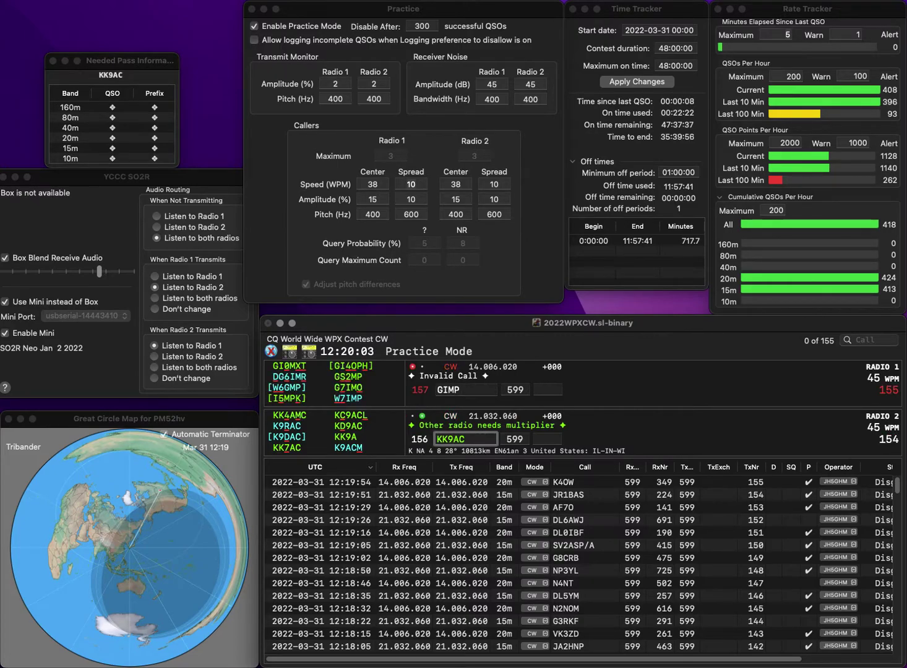
key("BackSpace")
type("7")
key("Return")
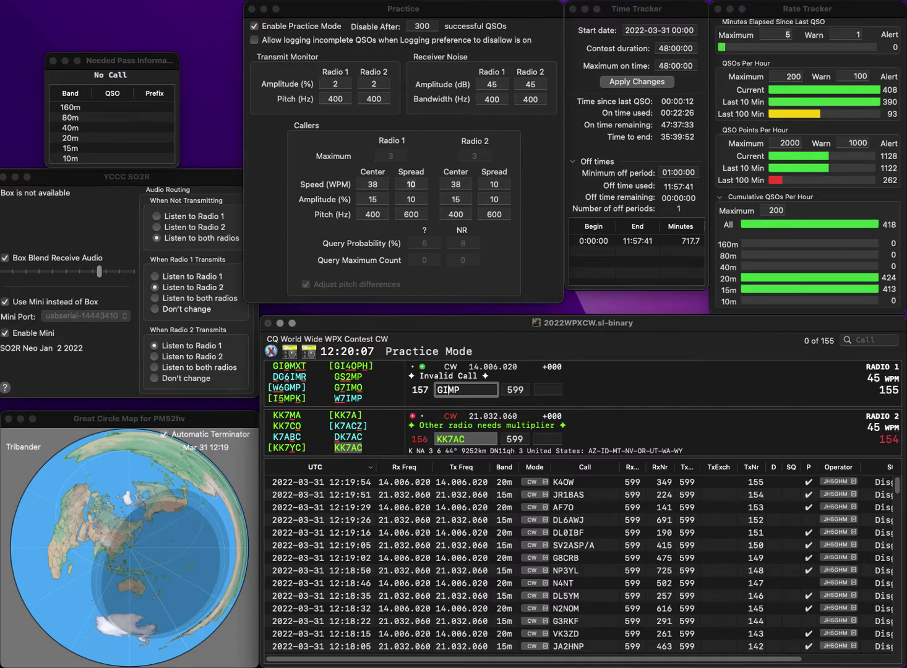
left_click(448, 389)
type("2")
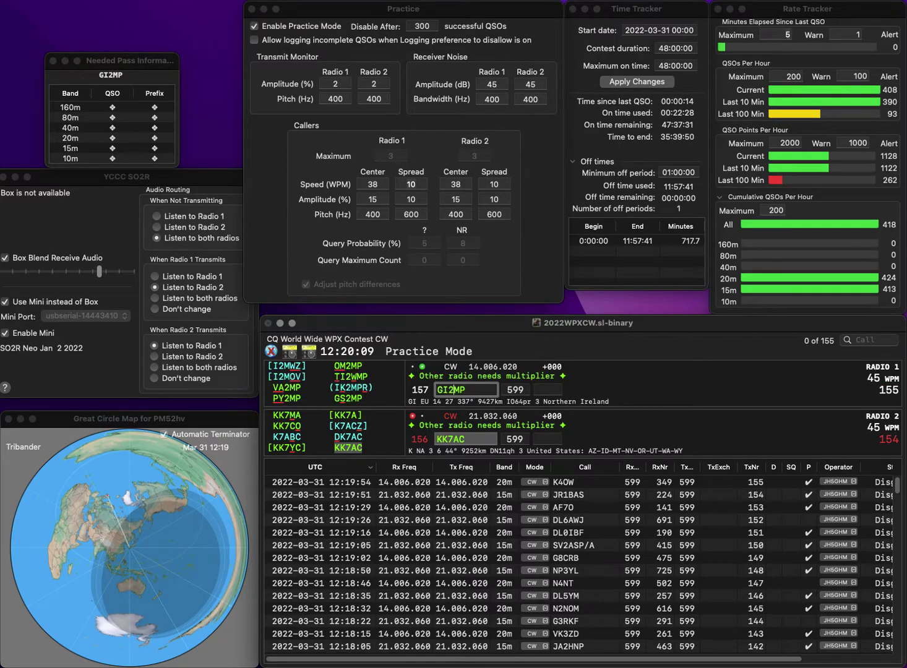
key("BackSpace")
type("S")
key("Return")
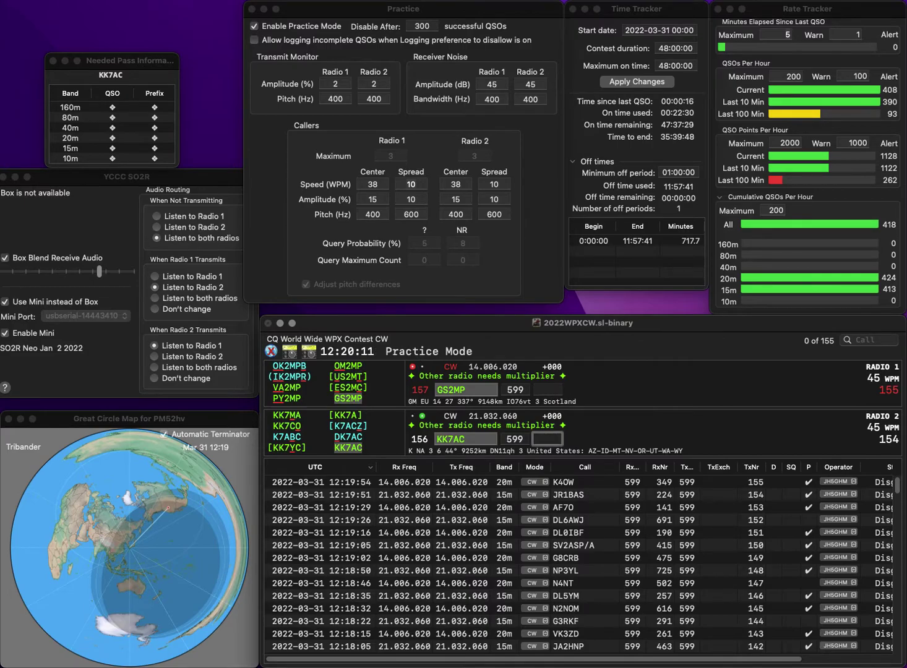
type("728")
key("Return")
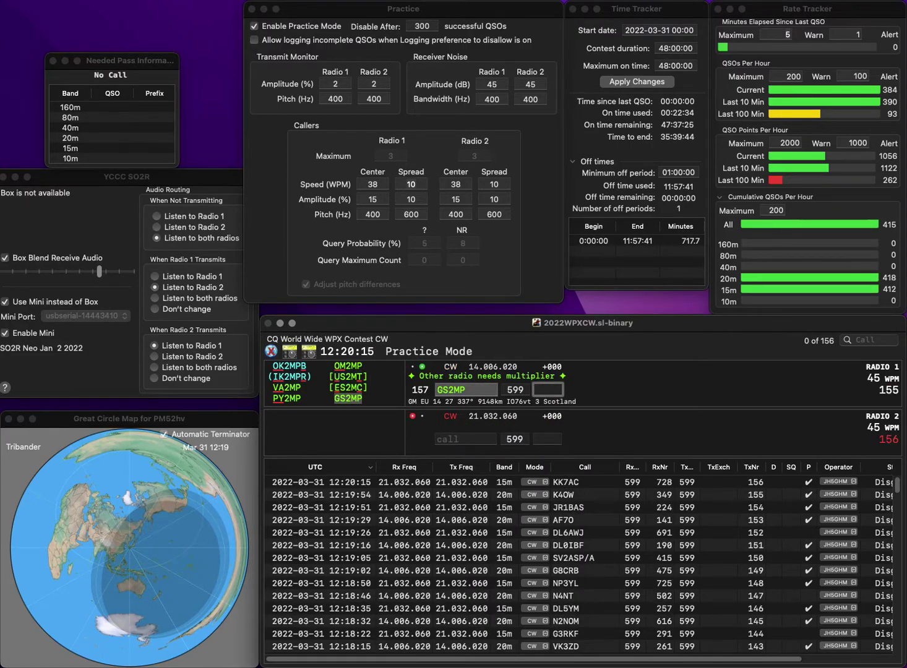
type("524")
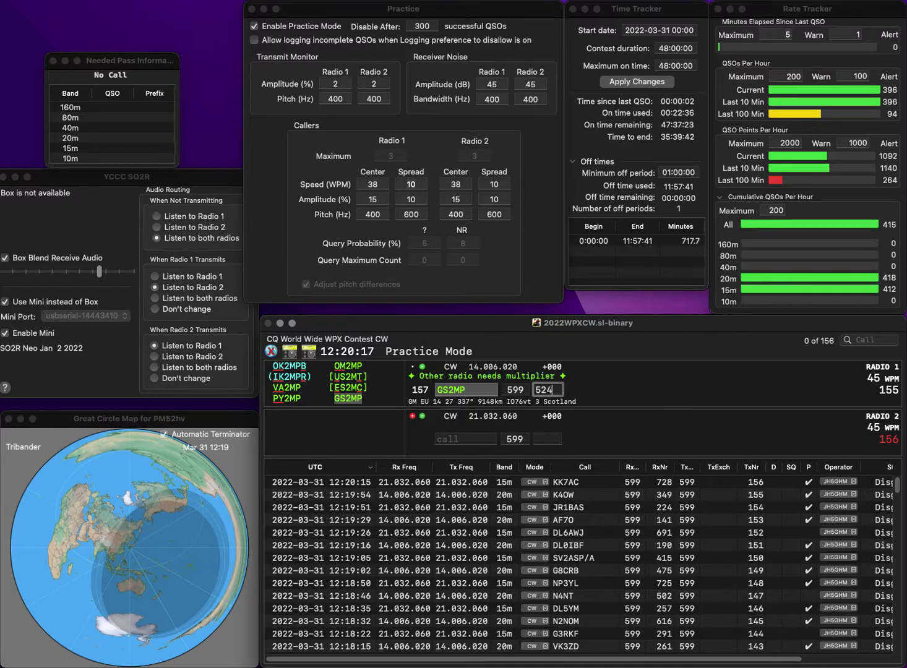
key("Return")
Step: Enter HL1BRU on Radio 2 and VY2RAC on Radio 1, sending the exchange to each caller
type("HL1")
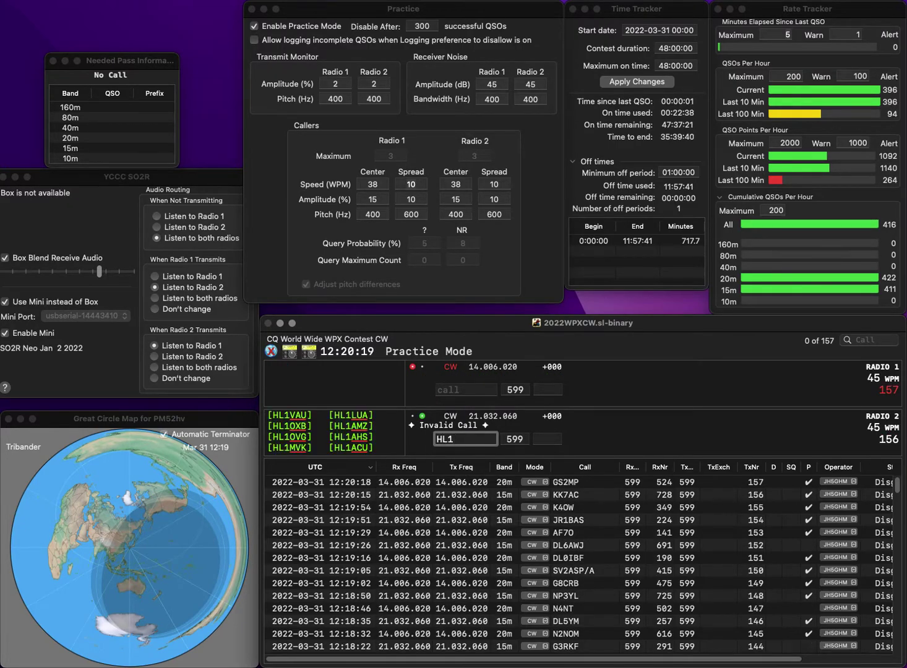
type("BRU")
key("Return")
type("Y2RU")
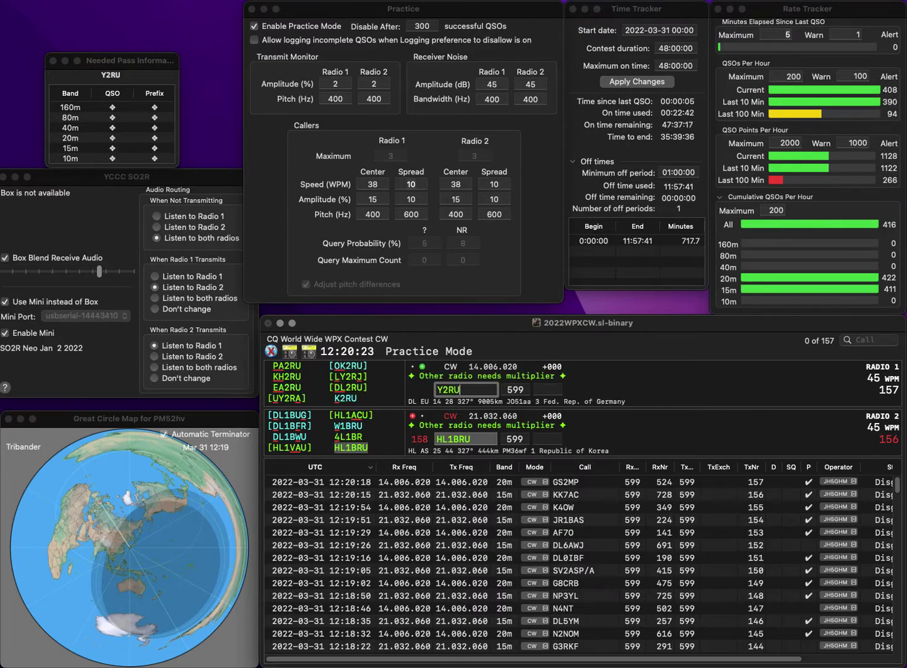
key("BackSpace")
type("AC")
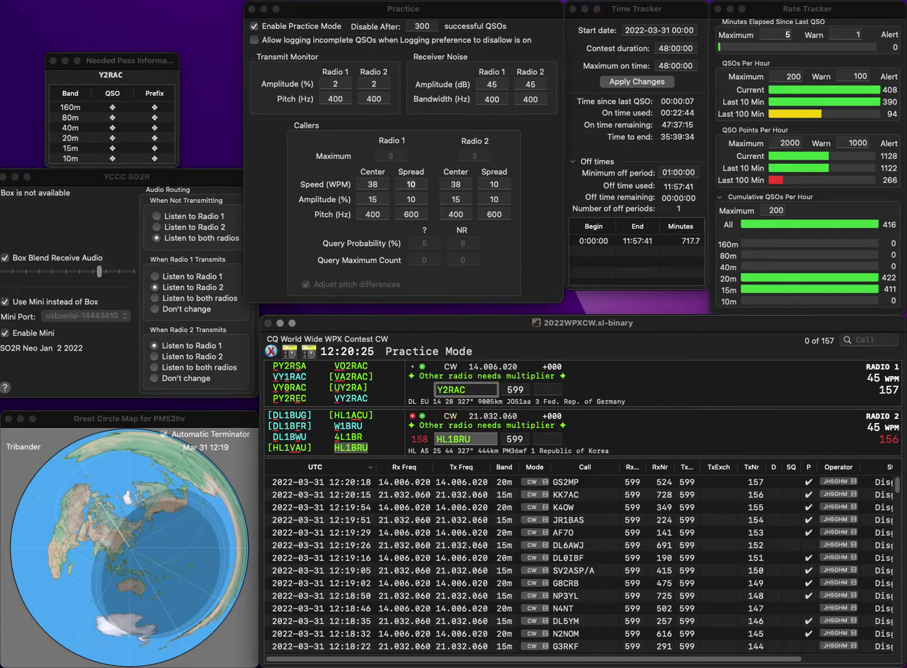
key("Home")
type("V")
key("Return")
type("241")
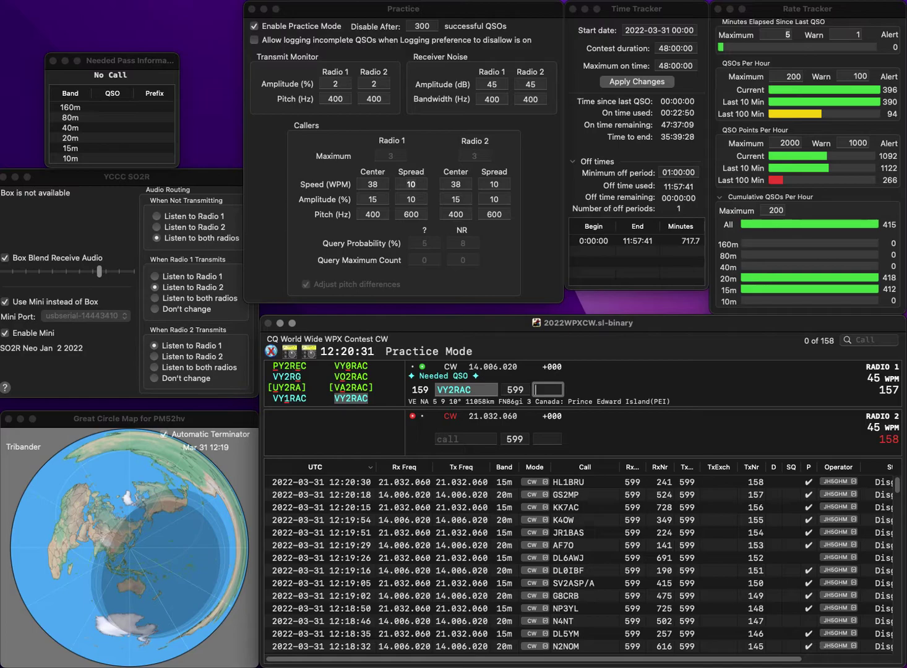
type("0")
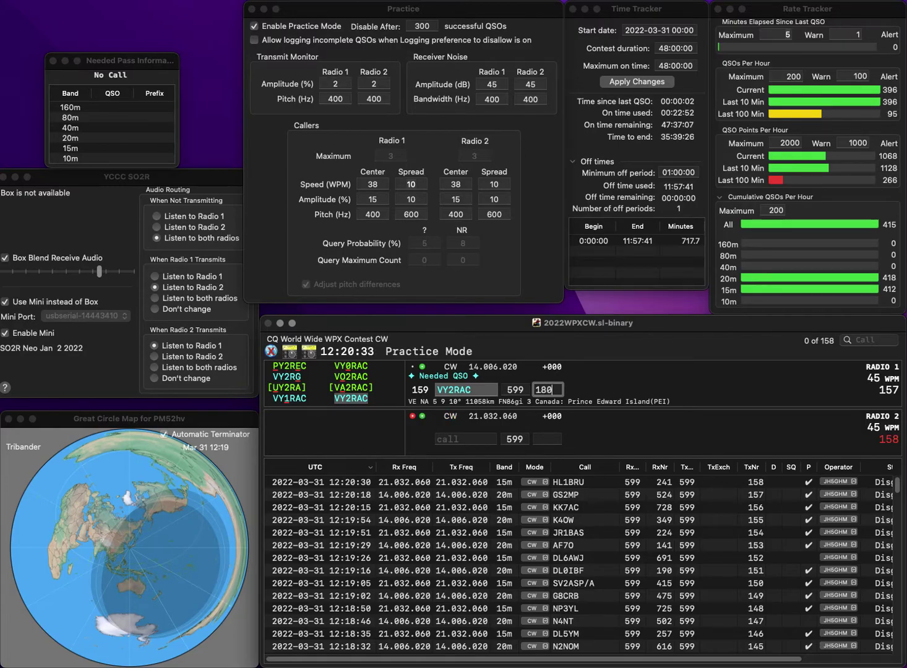
key("Return")
type("K9WB")
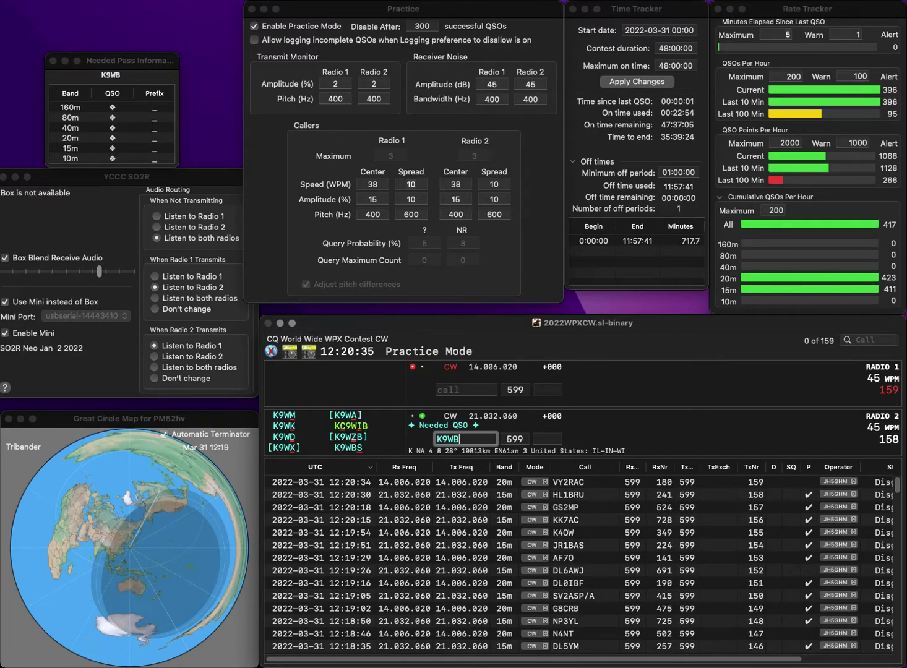
type("S")
key("Return")
type("EF")
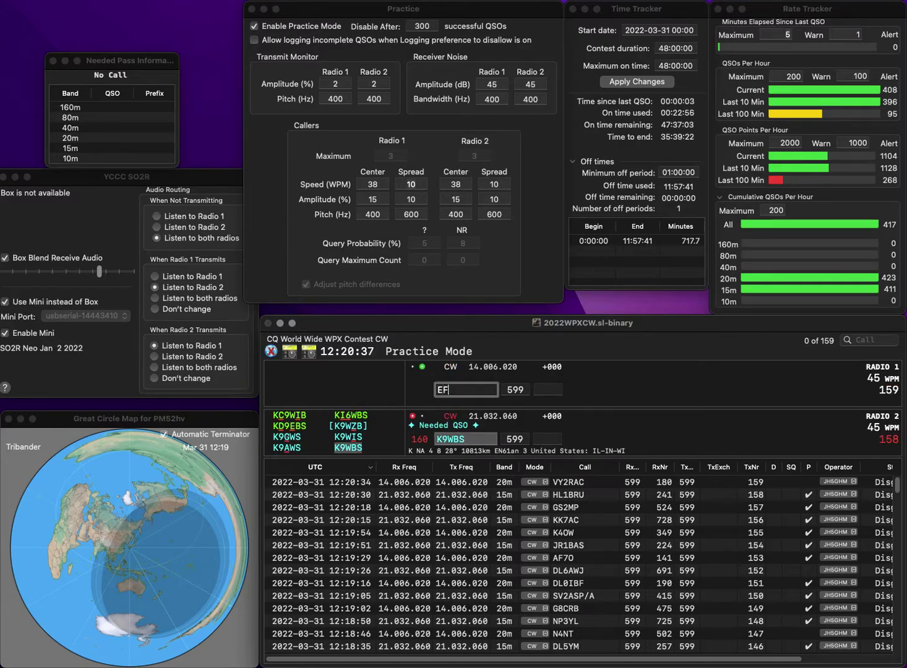
type("2TGW")
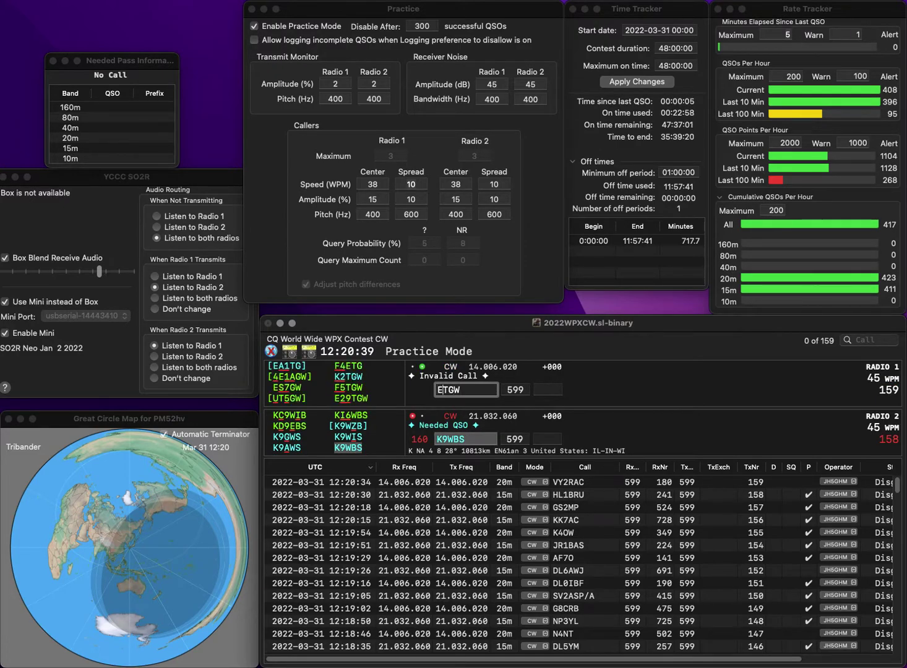
type("9")
key("Return")
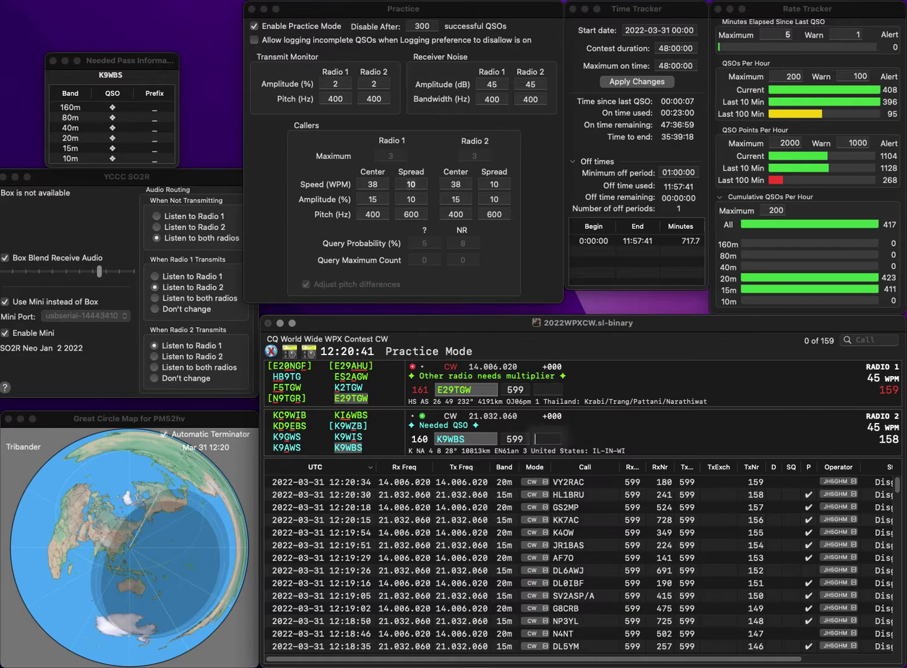
Step: Log K9WBS on Radio 2 with received number 480 and E29TGW on Radio 1 with received number 567
type("48")
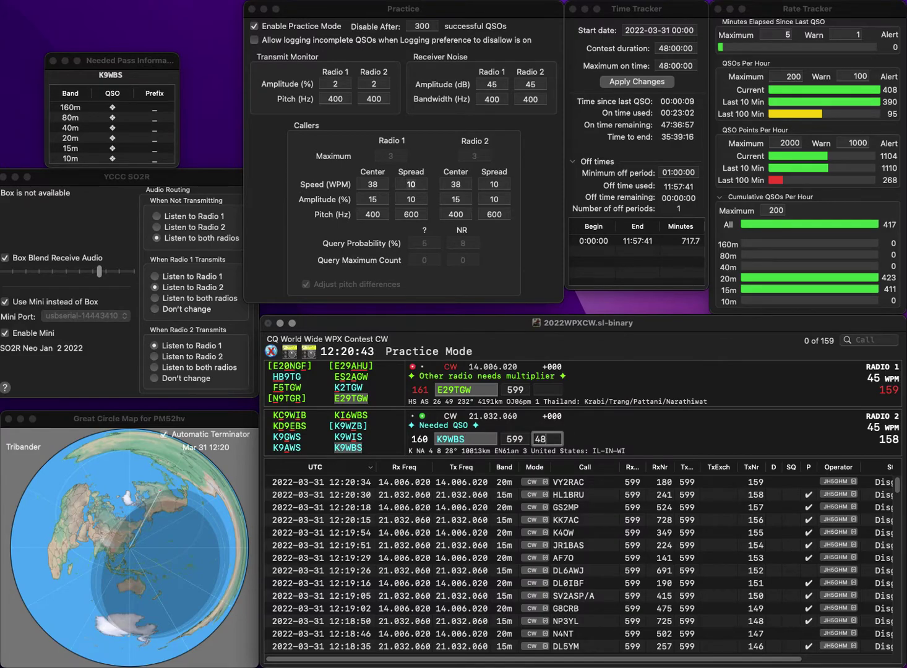
type("0")
key("Return")
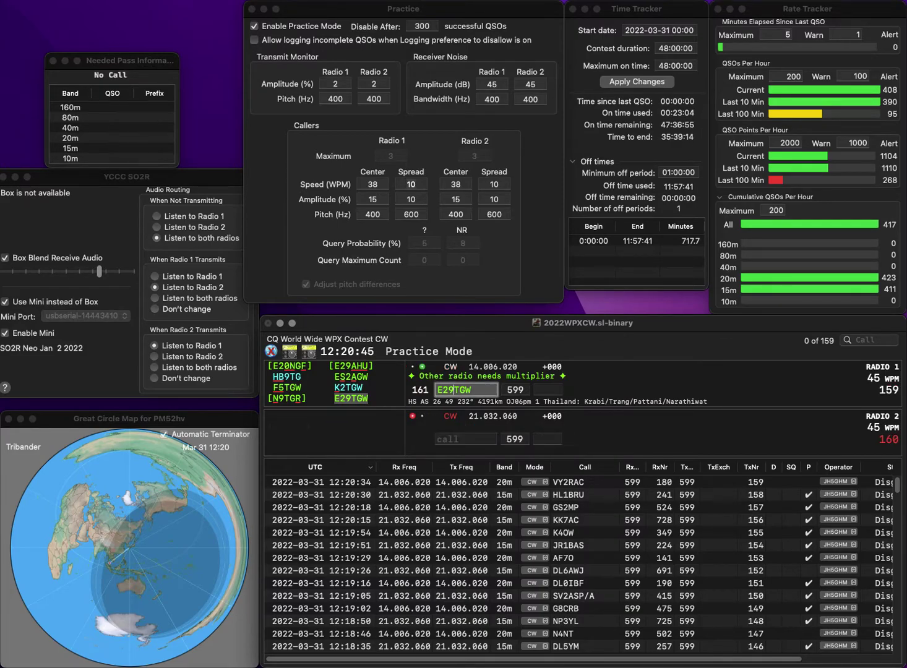
type("567")
key("Return")
type("G")
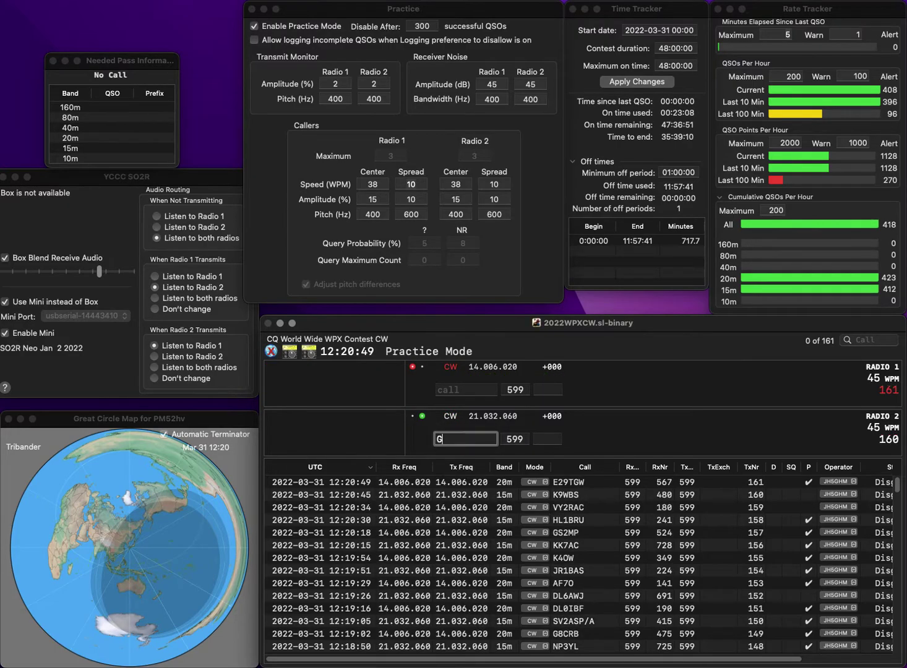
type("V")
type("OG")
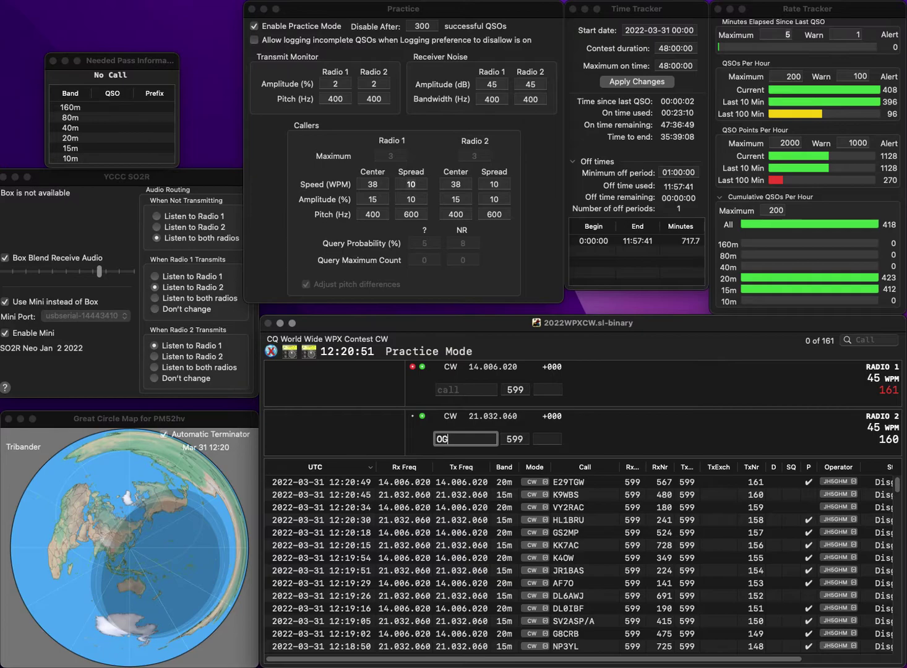
key("Return")
type("F")
type("OML")
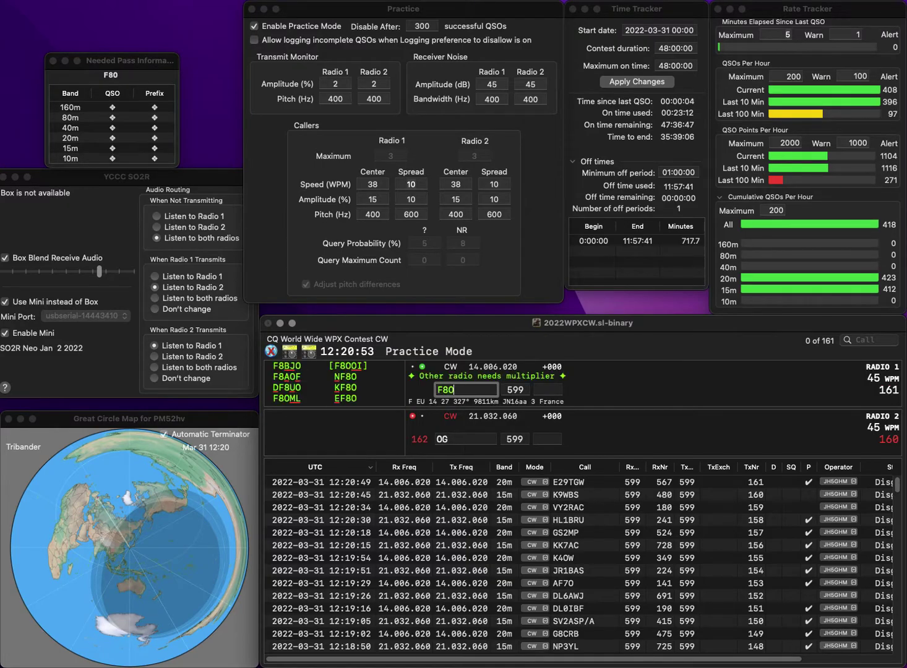
type("OG")
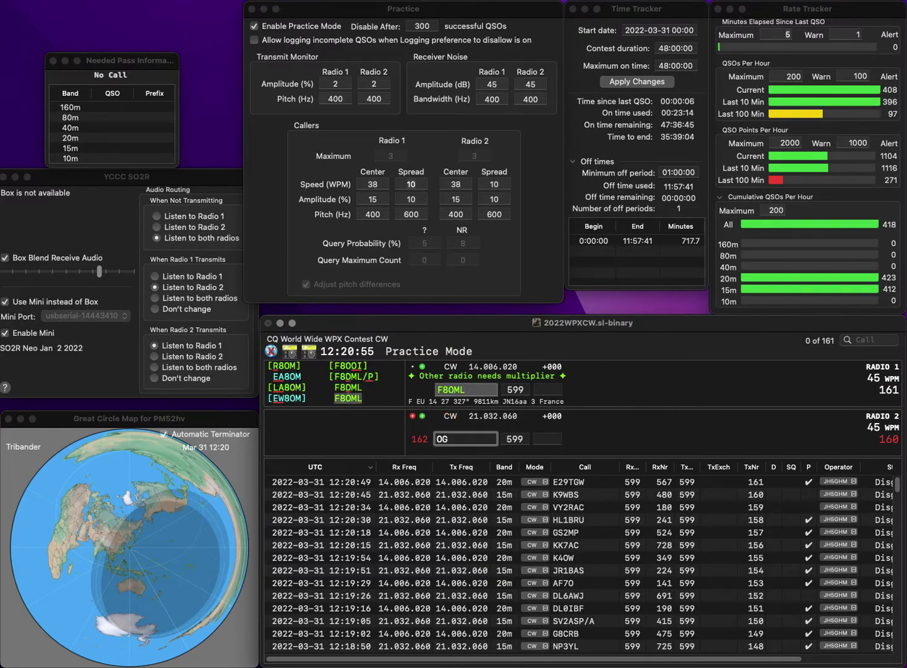
type("73")
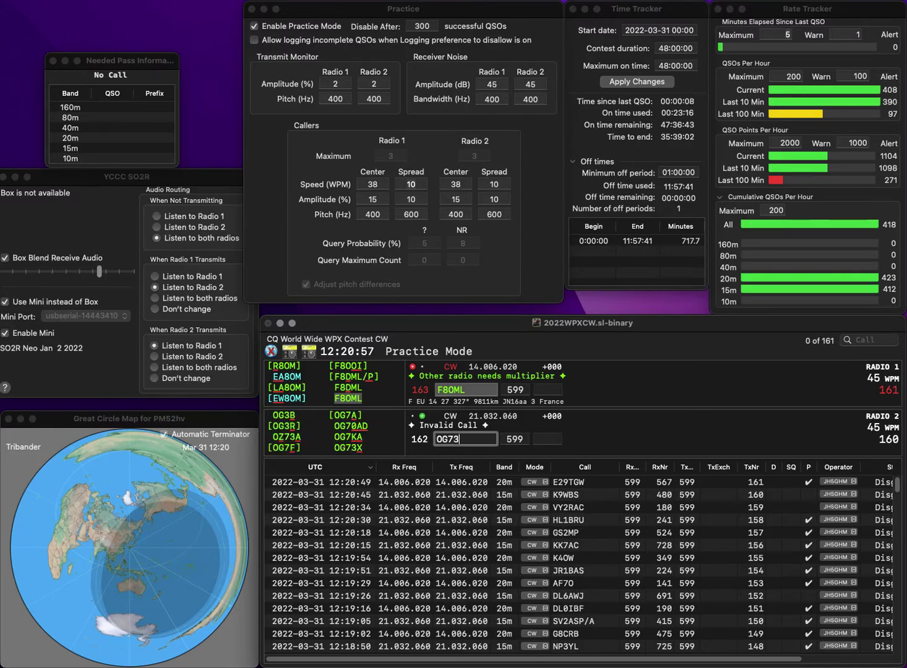
type("X")
Step: Complete the Radio 2 callsign as OG73X and send the exchange to the caller
key("Up")
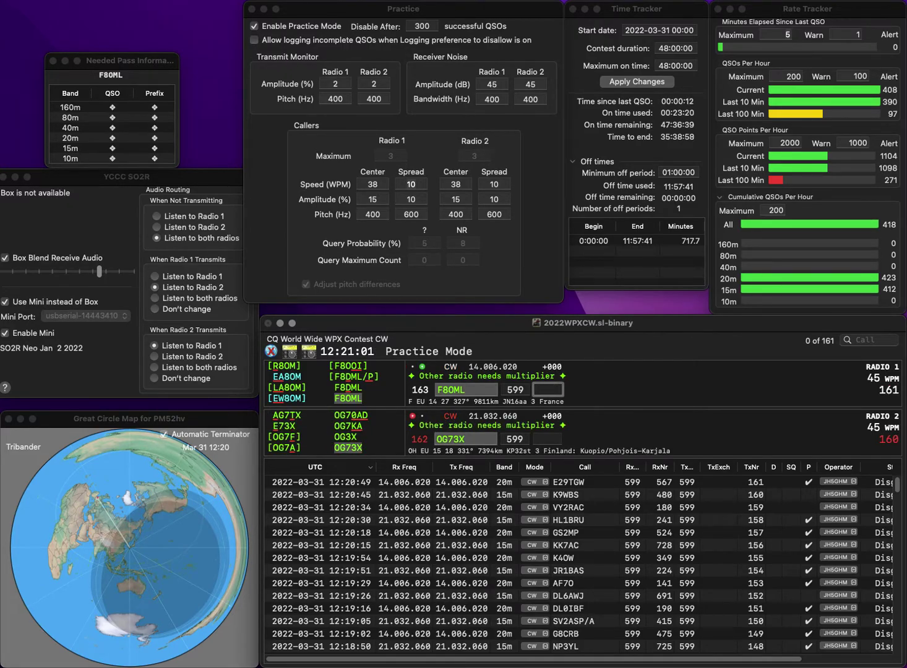
type("34")
key("Return")
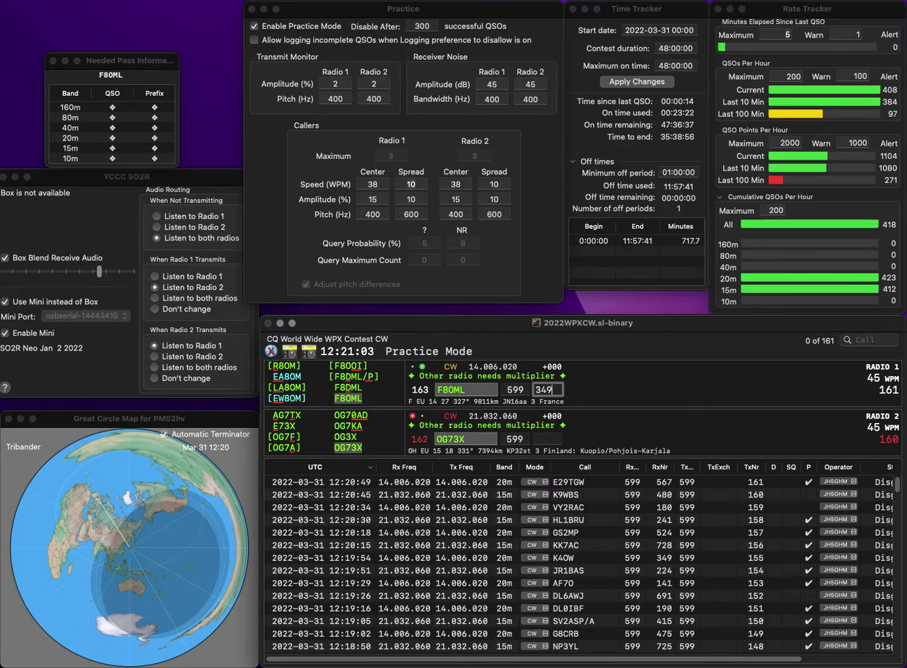
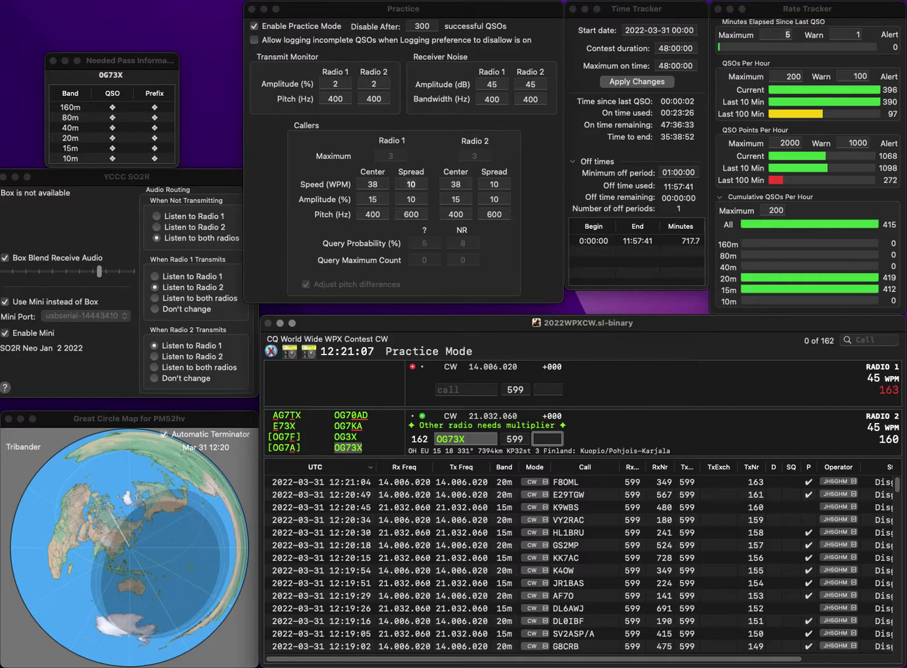
Step: Log OG73X on Radio 2 with received number 472 and send the partial callsign NMJ on Radio 1
type("472")
key("Return")
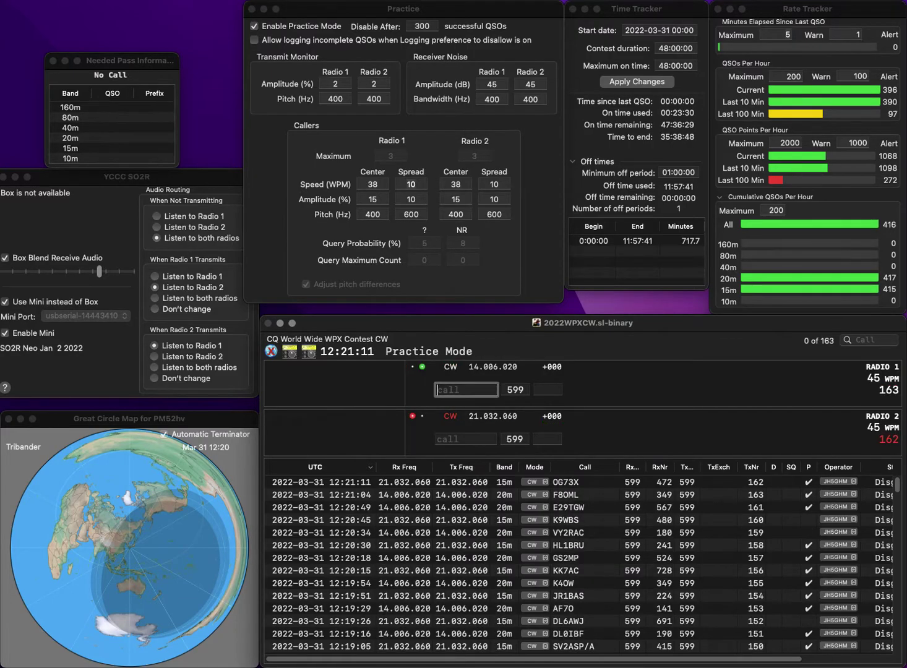
type("W")
key("BackSpace")
type("NMJ")
key("Return")
Step: Send 1ZYYI with the exchange on Radio 2 and correct the Radio 1 callsign to N4MJ
type("1ZYYI")
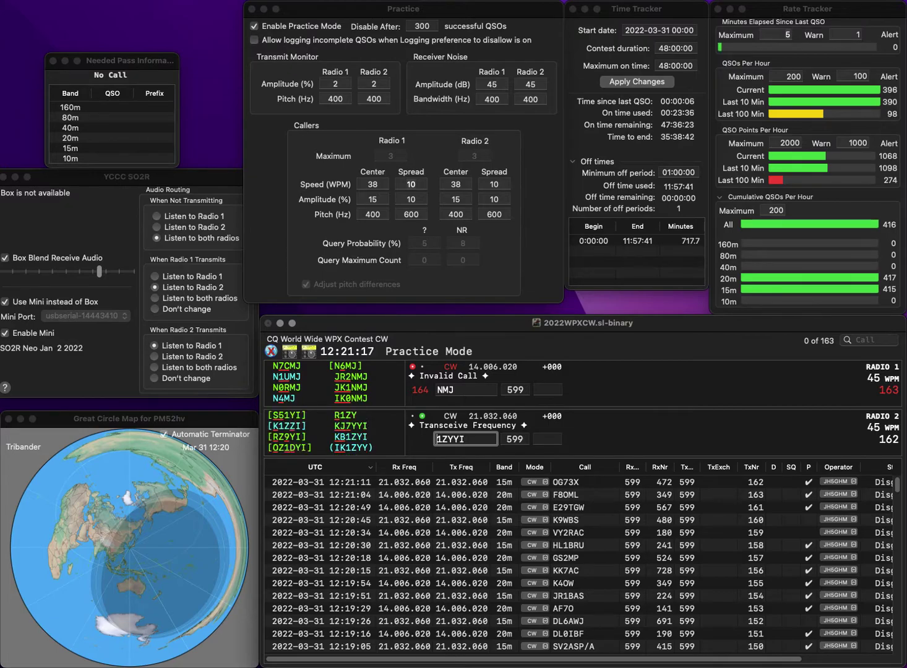
key("Return")
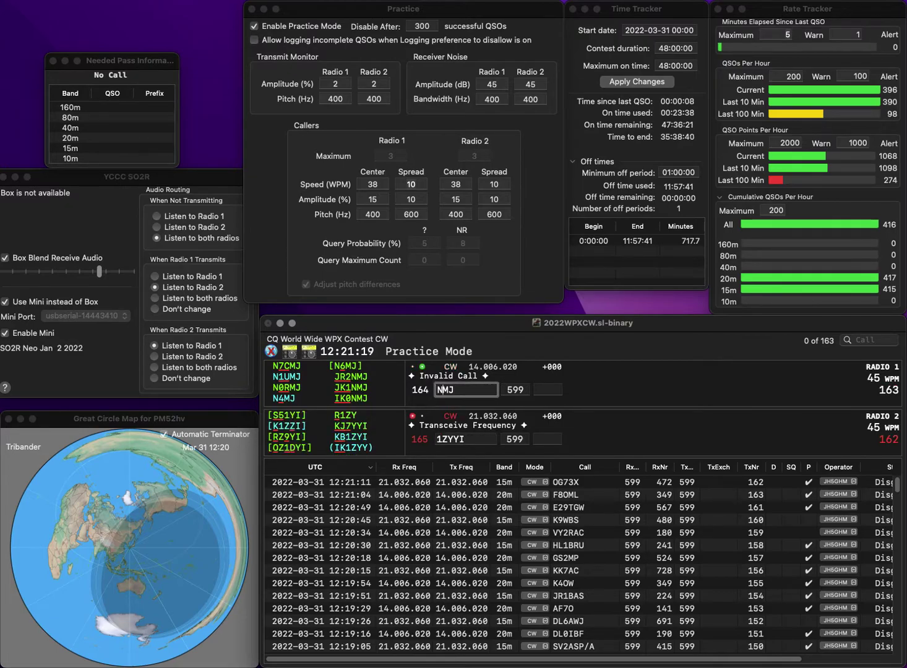
type("4")
key("Return")
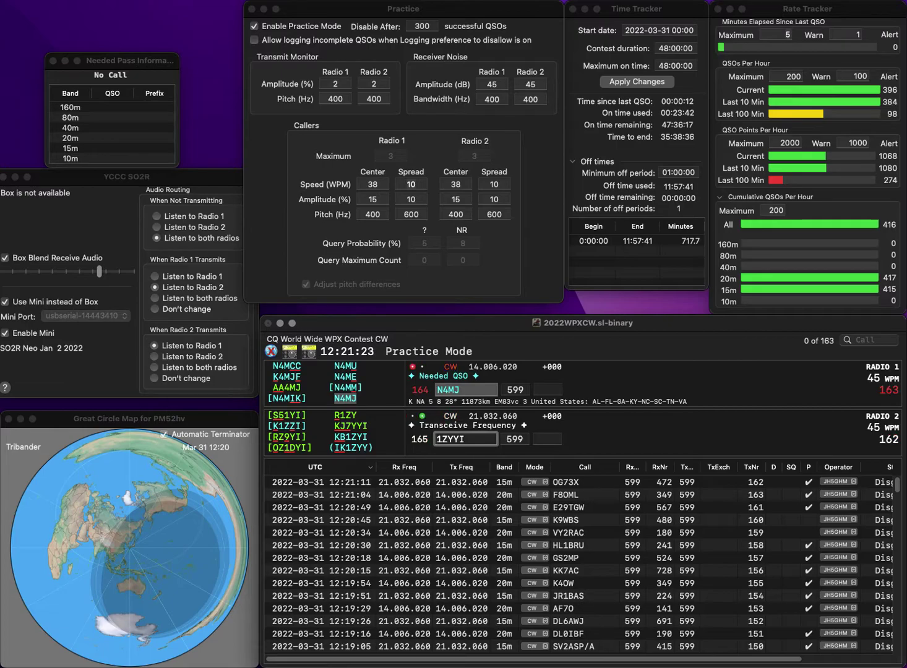
type("K")
key("Delete")
key("Delete")
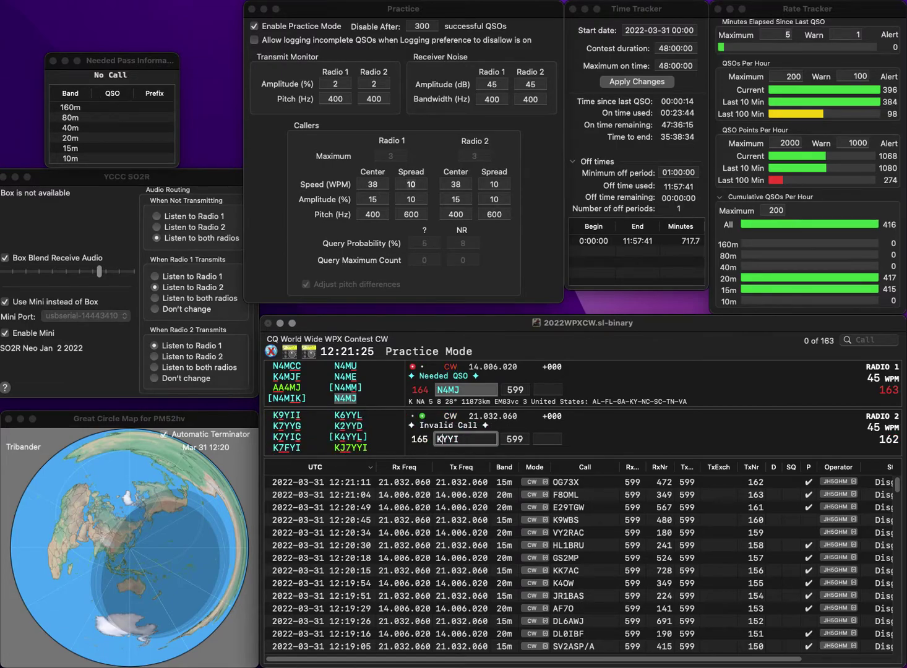
type("7")
type("J")
key("Return")
type("246")
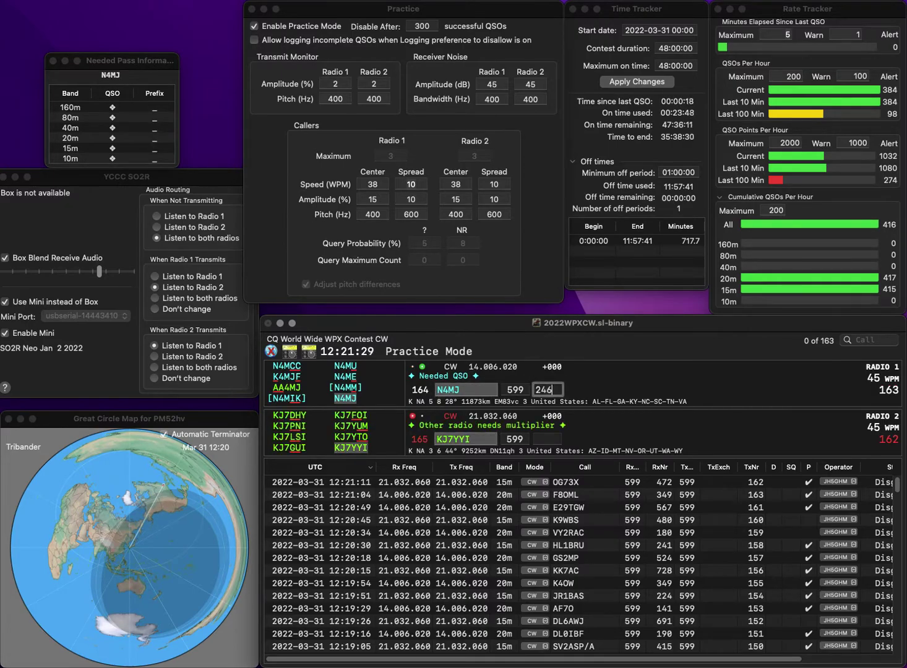
key("Return")
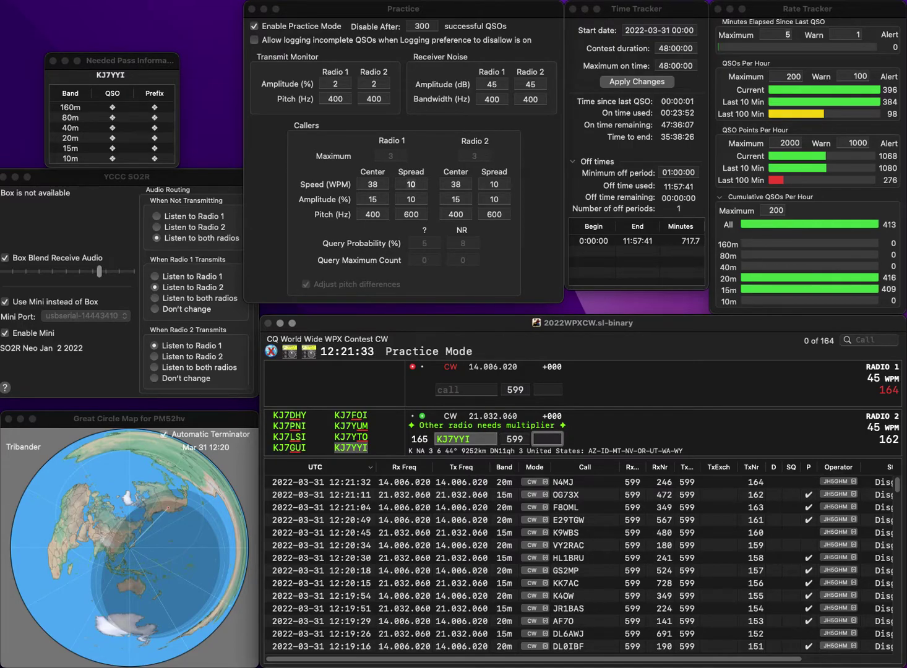
type("796")
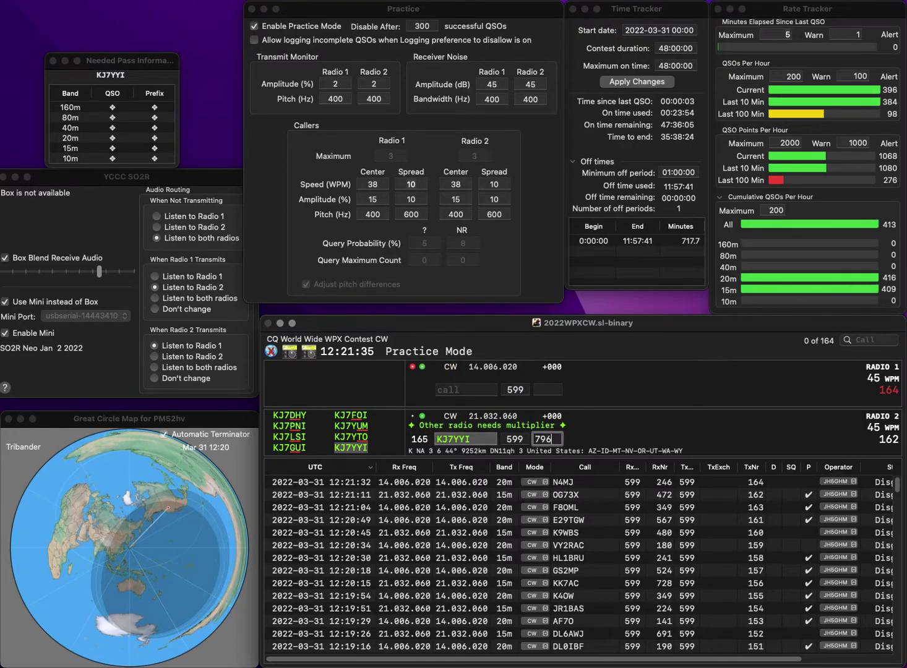
key("Return")
type("WB")
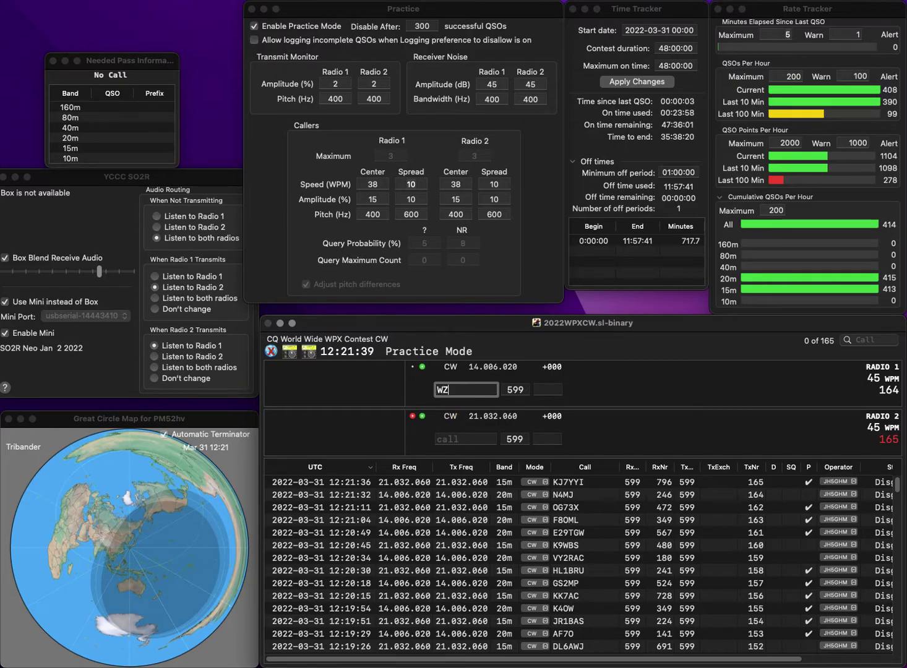
type("ZZZ")
key("grave")
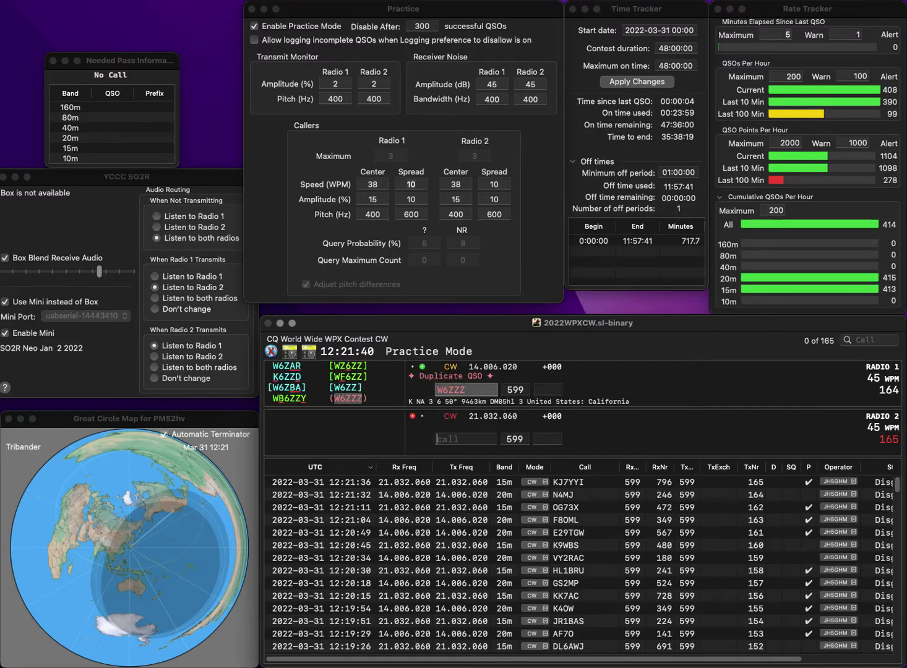
type("K")
type("O5CUQ")
key("grave")
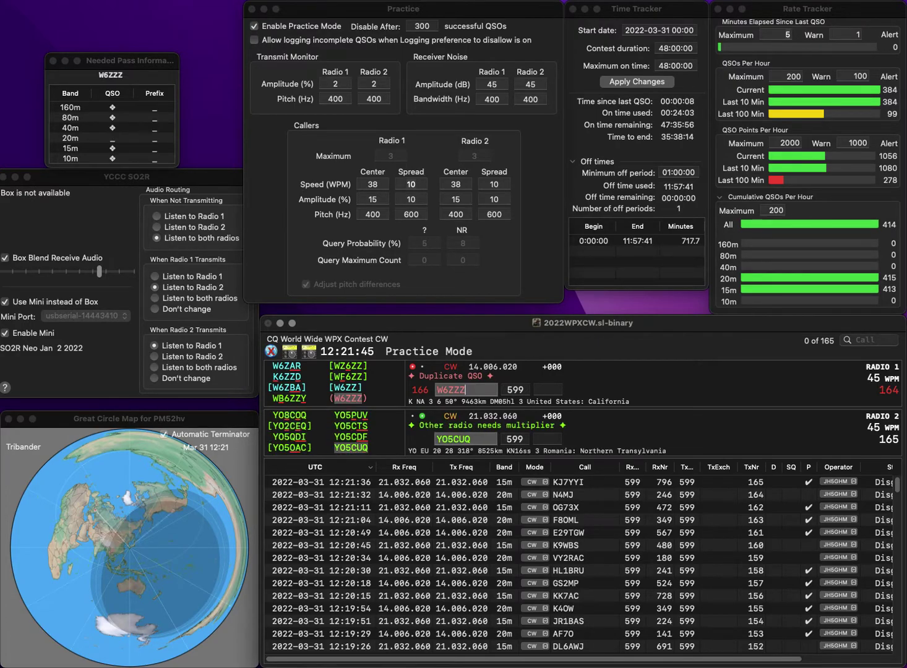
key("space")
type("537")
key("Return")
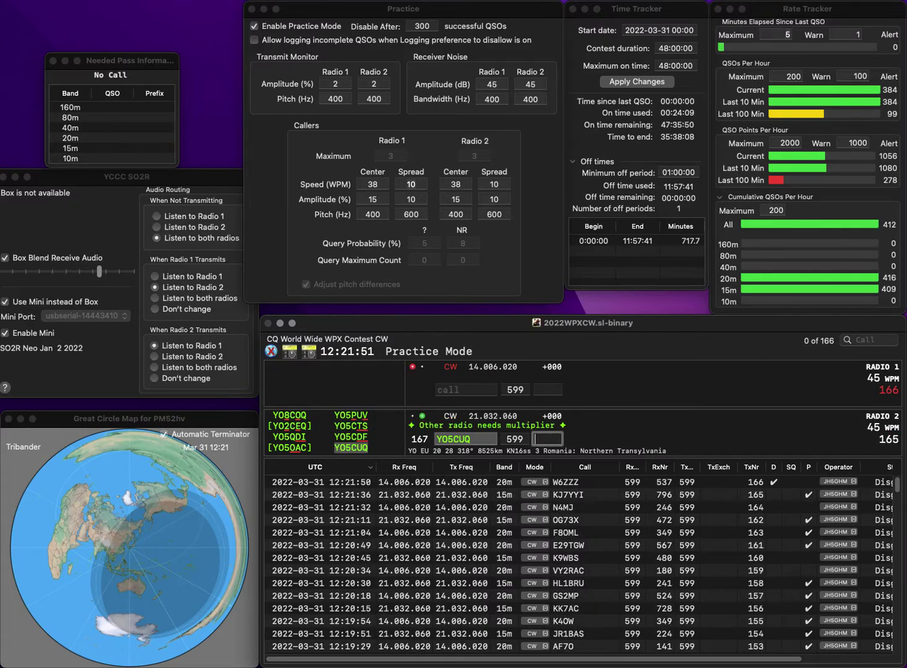
type("20")
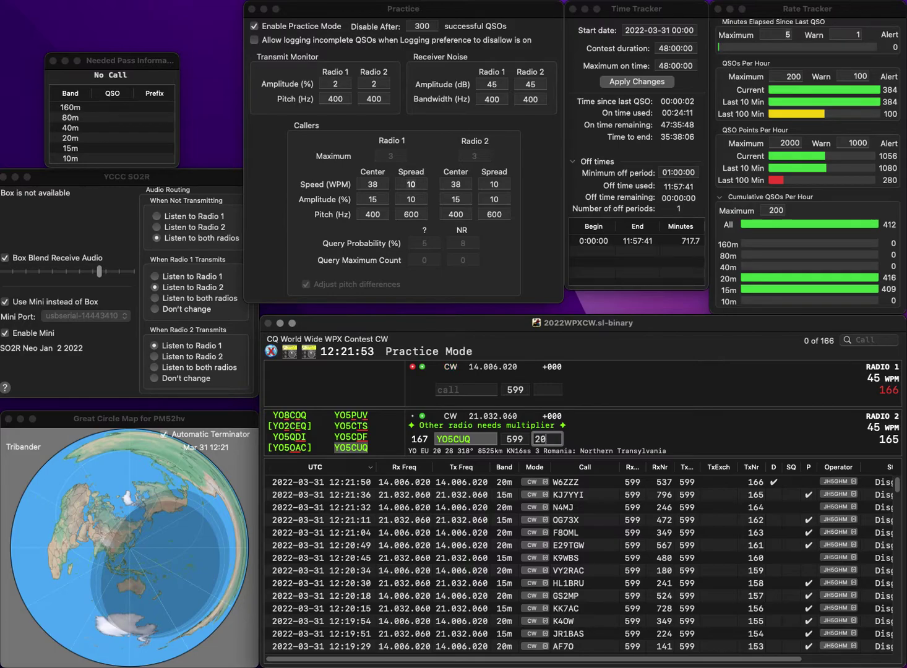
type("1")
key("Return")
key("Return")
type("KB3MCL")
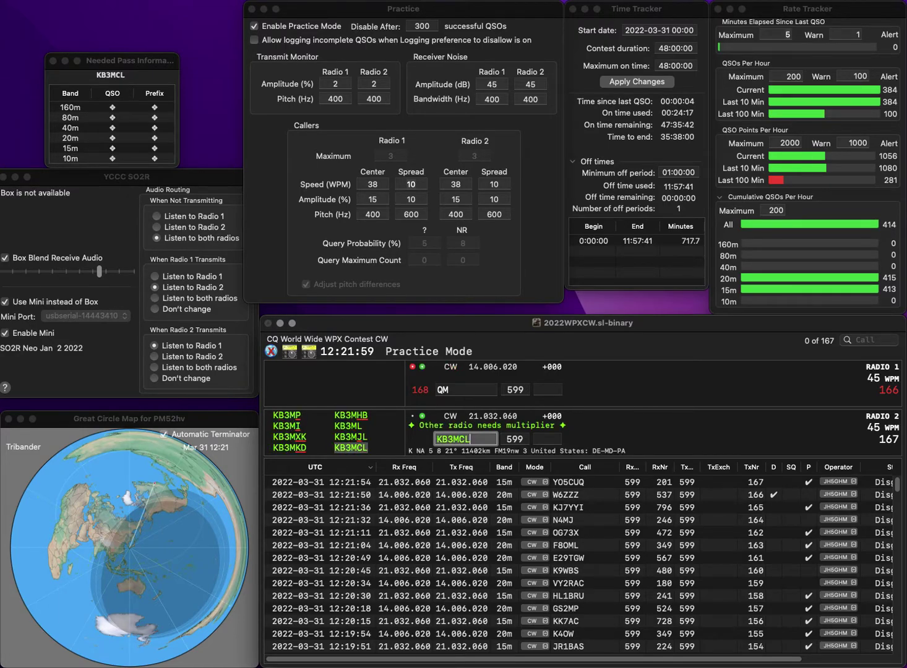
key("Return")
type("K4D")
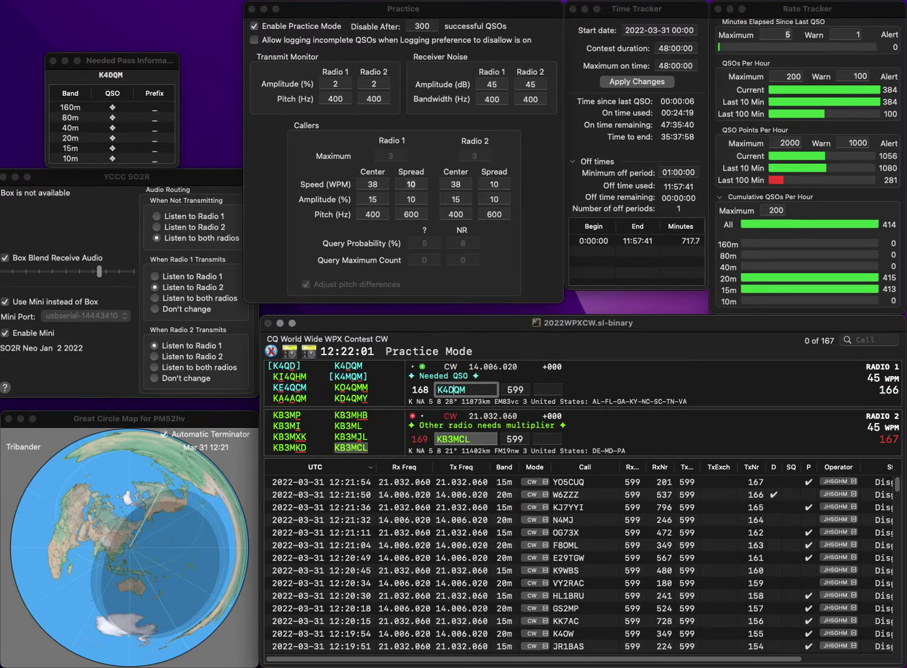
key("Return")
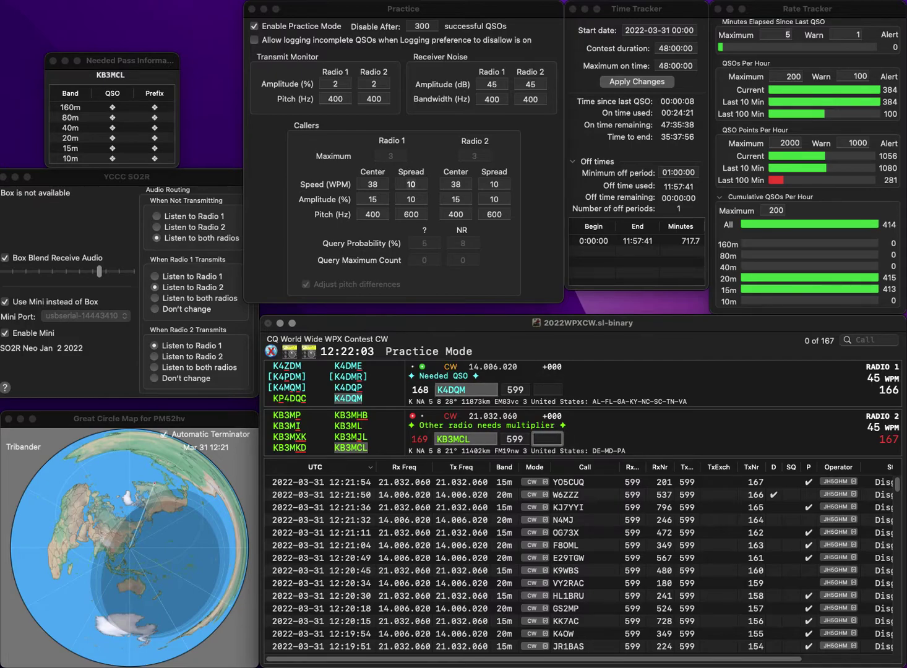
Step: Log KB3MCL on Radio 2 with received number 391 and K4DQM on Radio 1 with received number 228
type("391")
key("Return")
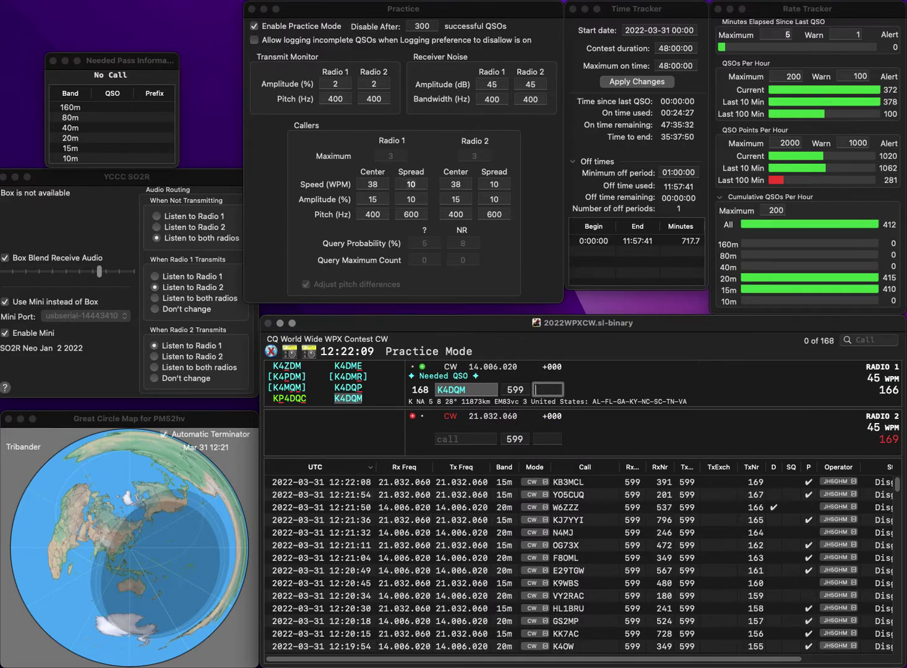
type("22")
key("Return")
Step: Enter the partial callsign A on Radio 2 and send the partial callsign K5 on Radio 1
type("A")
left_click(465, 390)
type("KH")
key("BackSpace")
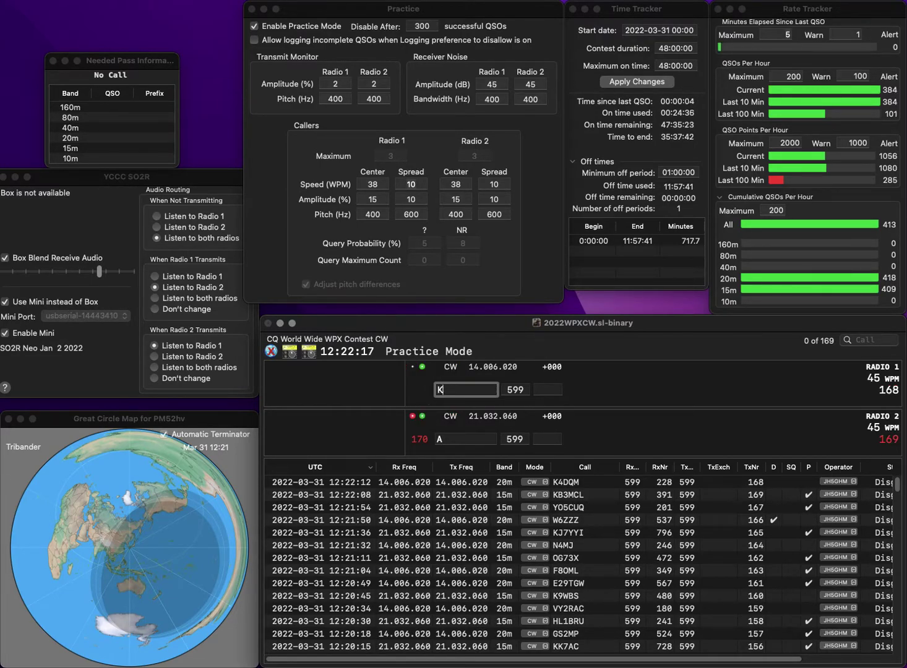
type("5")
key("Return")
Step: Correct the Radio 2 callsign to VL5A and send the exchange to the caller
key("BackSpace")
type("VAL5A")
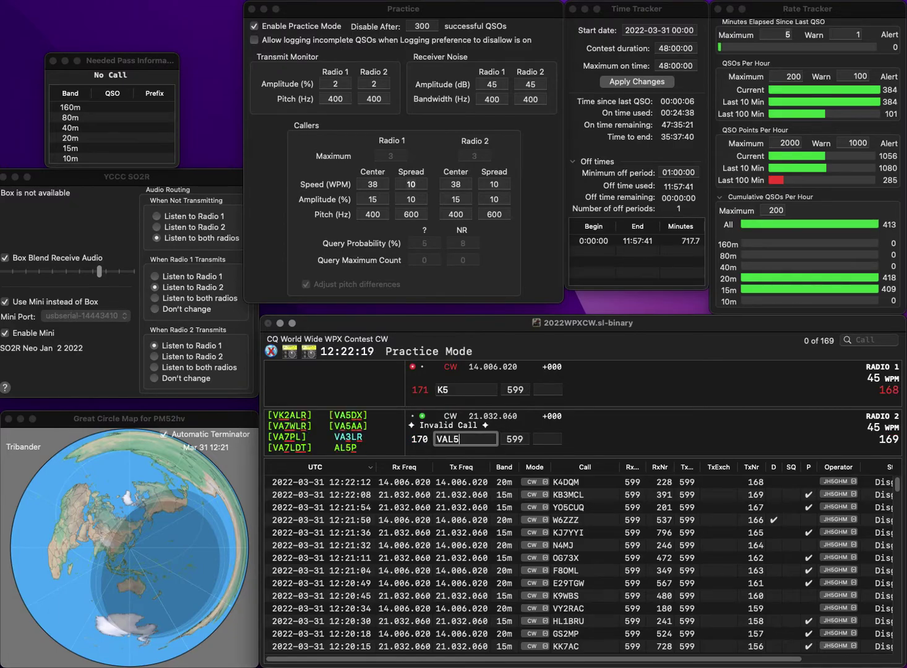
key("Left")
key("Left")
key("Left")
key("Left")
key("Delete")
key("Return")
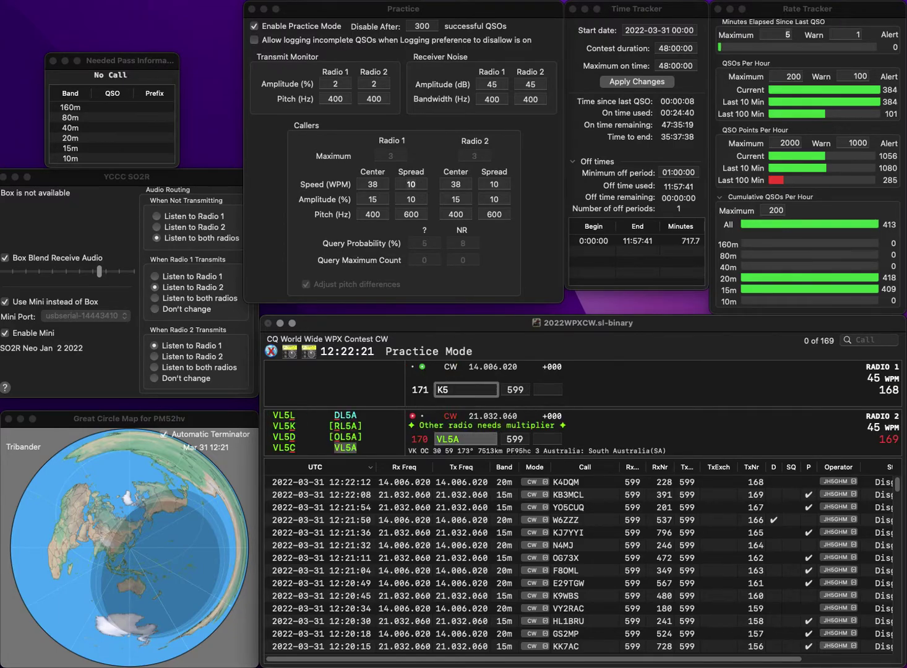
type("OMC")
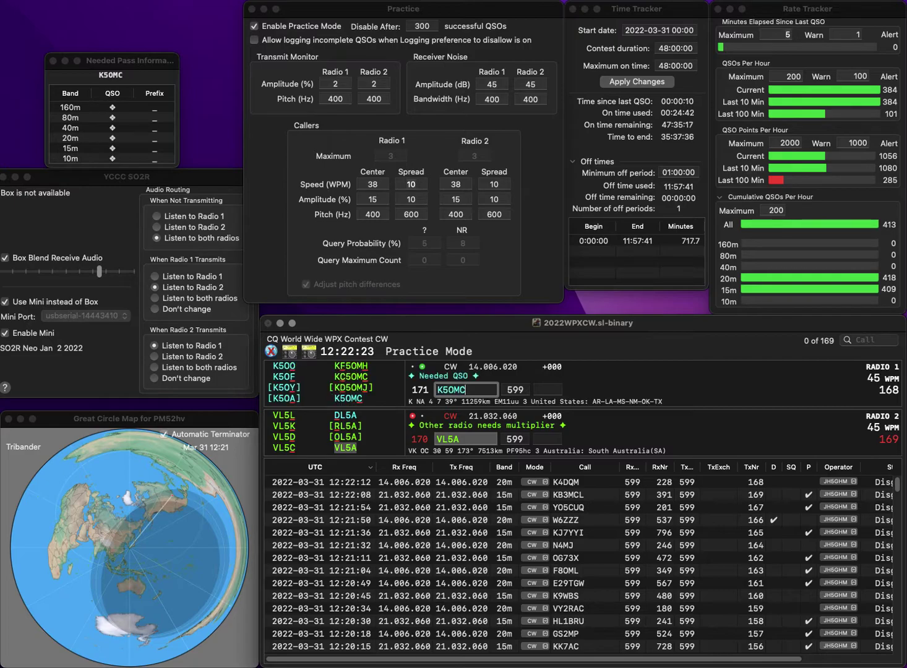
key("Tab")
type("241")
key("Return")
type("43")
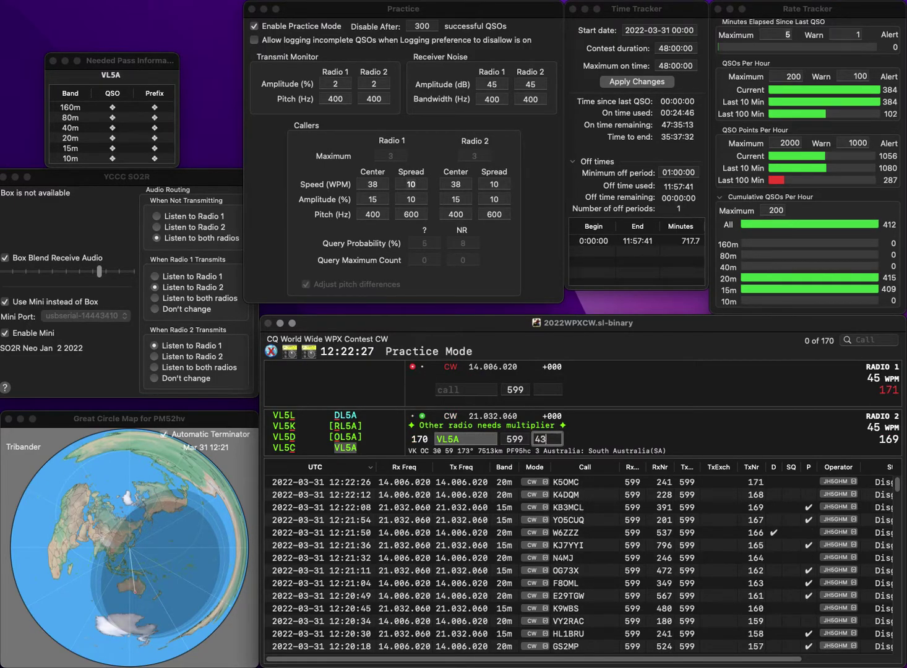
type("3")
key("Return")
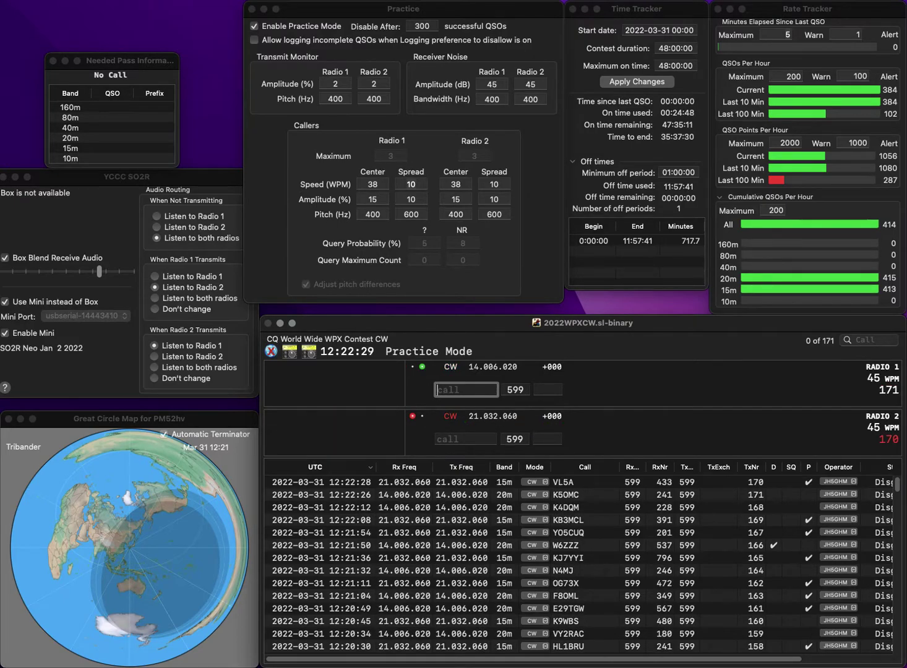
type("S0C")
key("Left")
key("Left")
key("Left")
type("7")
key("BackSpace")
type("8")
key("Return")
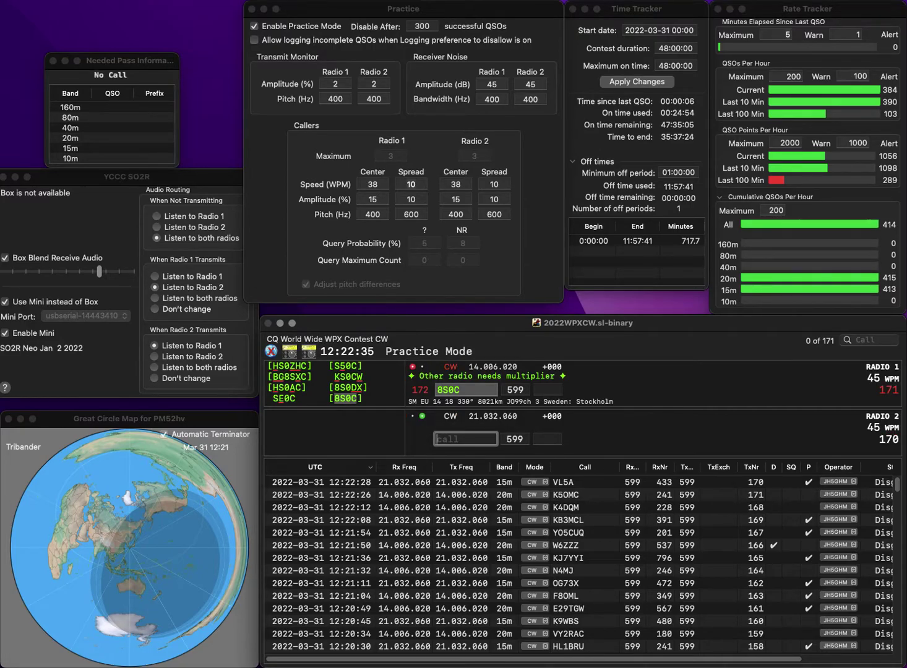
type("UA3P")
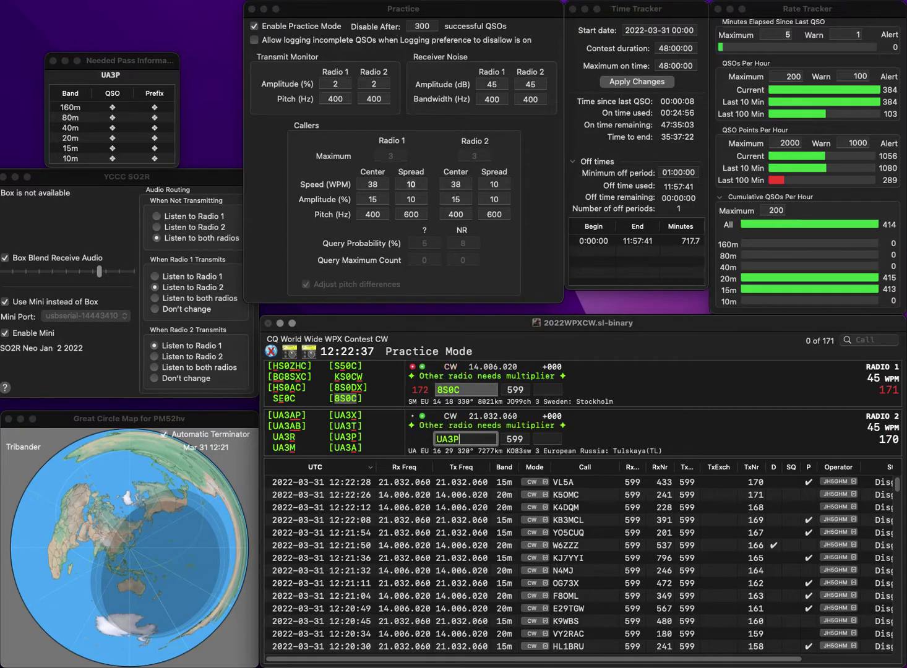
key("Return")
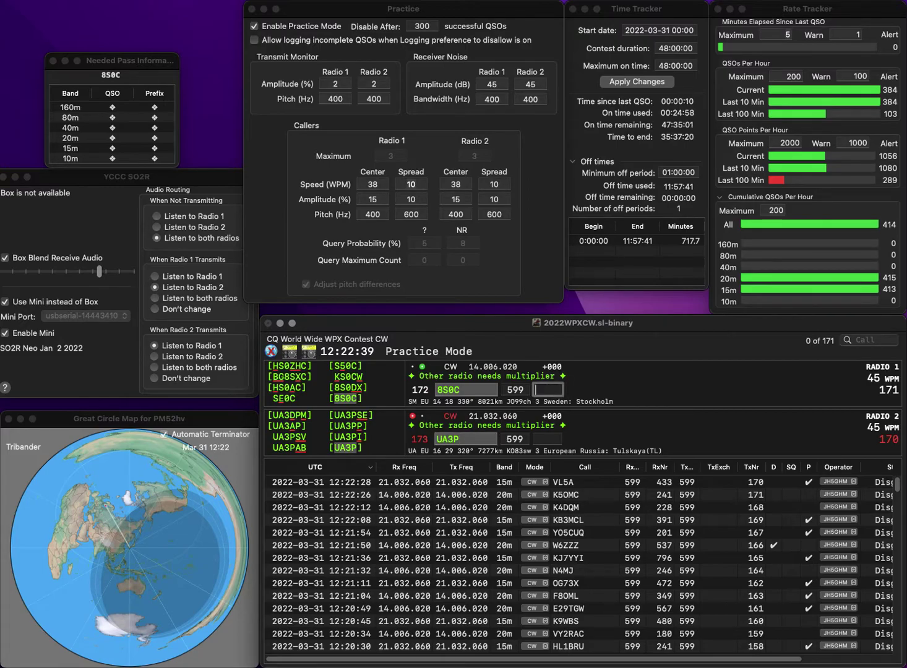
type("57")
key("Return")
key("space")
type("662")
key("Return")
Step: Enter W2LM on Radio 1 and K4QE on Radio 2, sending each caller the exchange
type("WL")
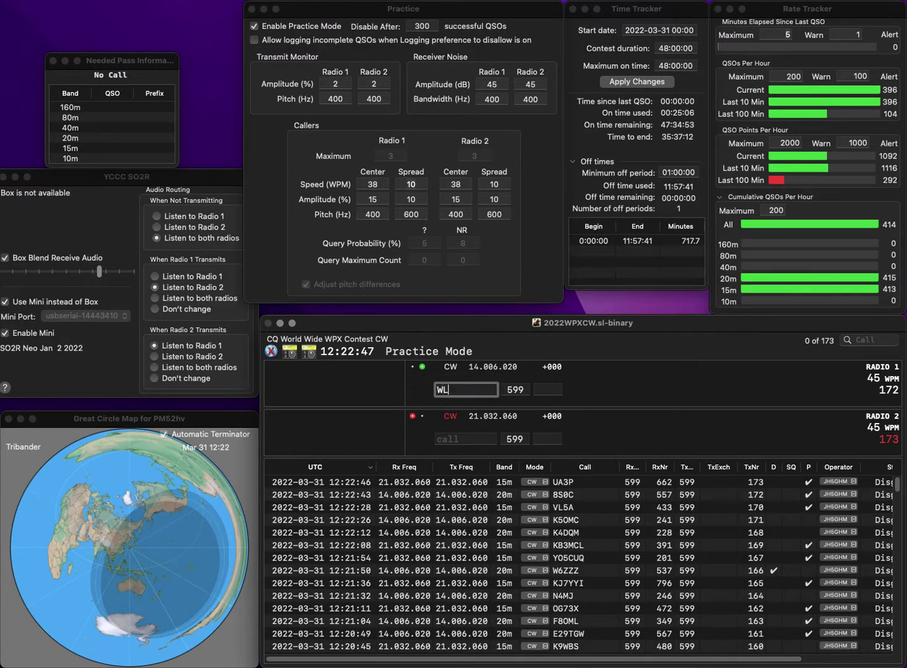
type("M")
type("2")
key("Return")
type("K4QE")
key("Return")
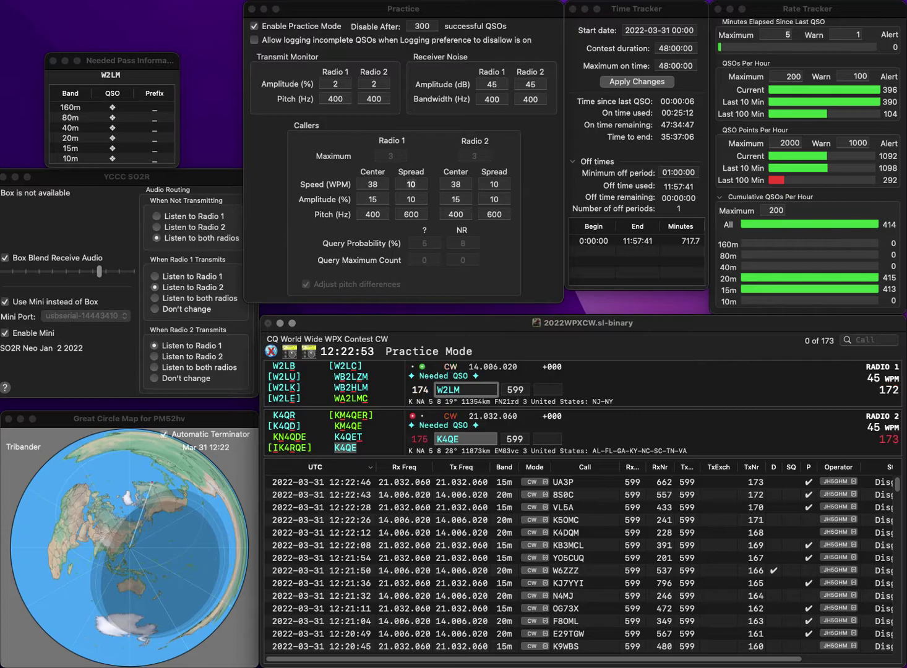
key("BackSpace")
type("B")
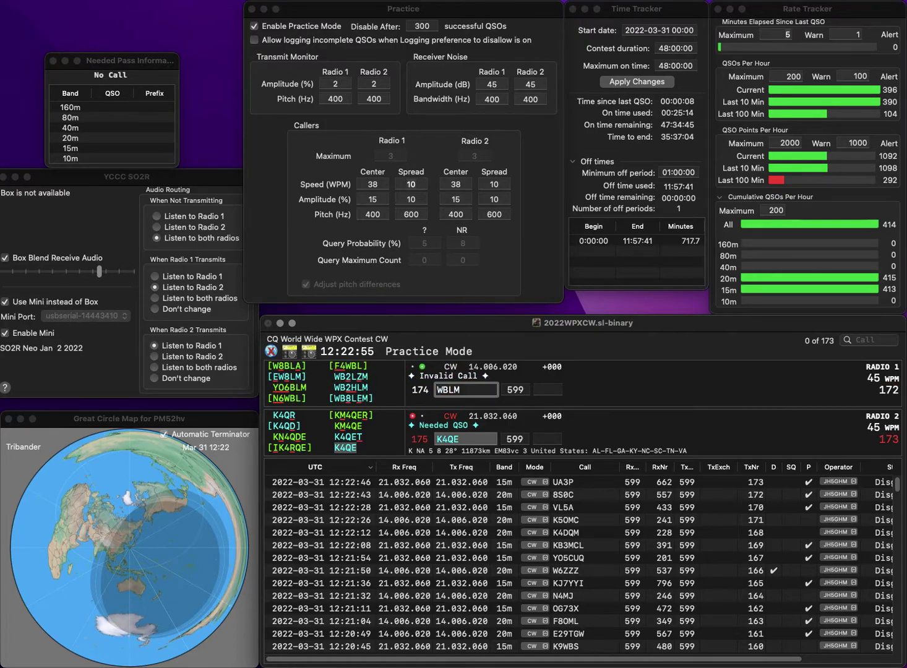
key("BackSpace")
type("6")
key("Right")
key("Right")
type("J")
key("Return")
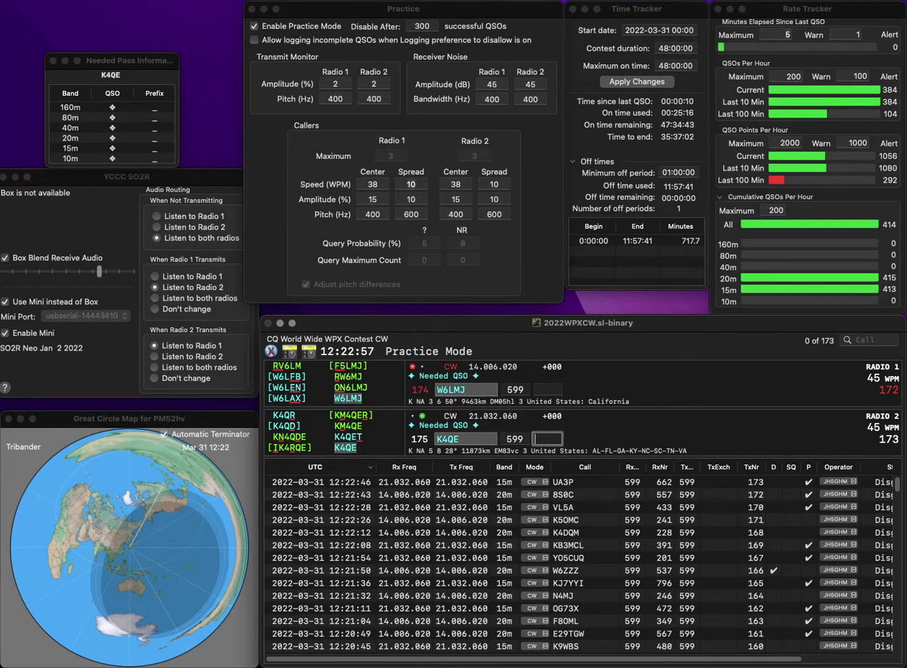
Step: Log K4QE on Radio 2 with received number 217 and W6LMJ on Radio 1 with received number 107
type("217")
key("Return")
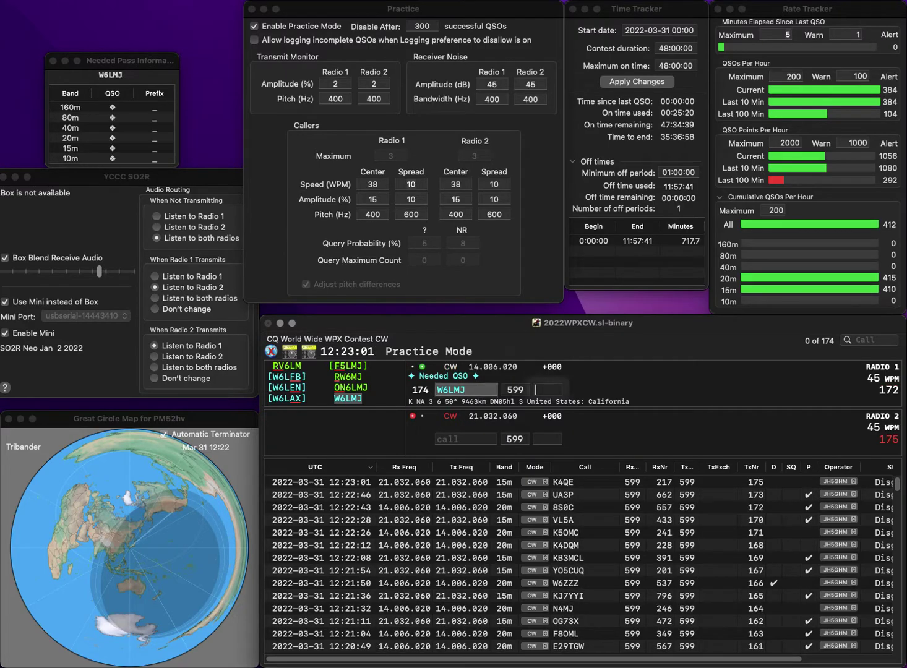
type("107")
key("Return")
type("K")
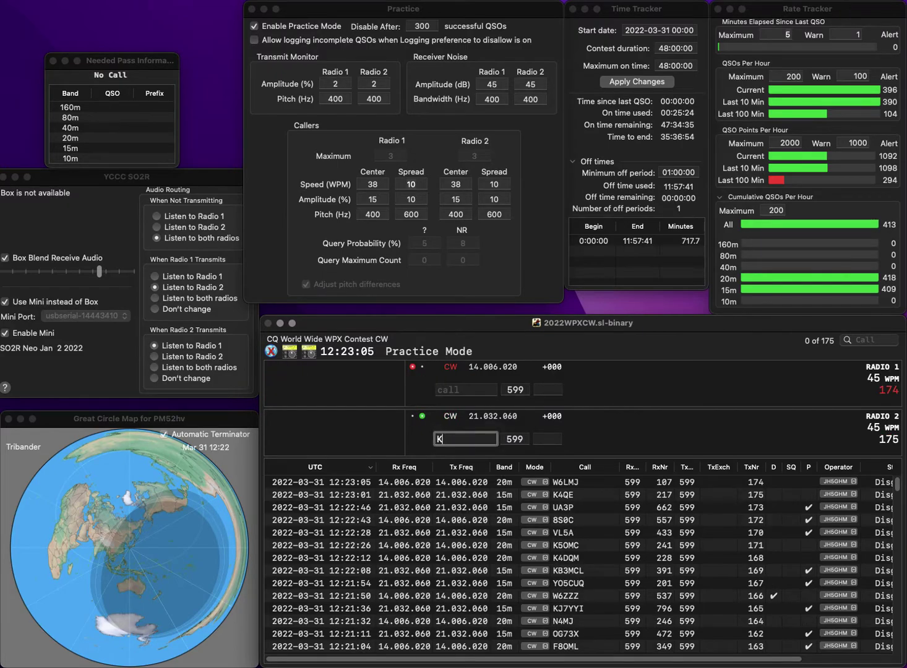
key("Return")
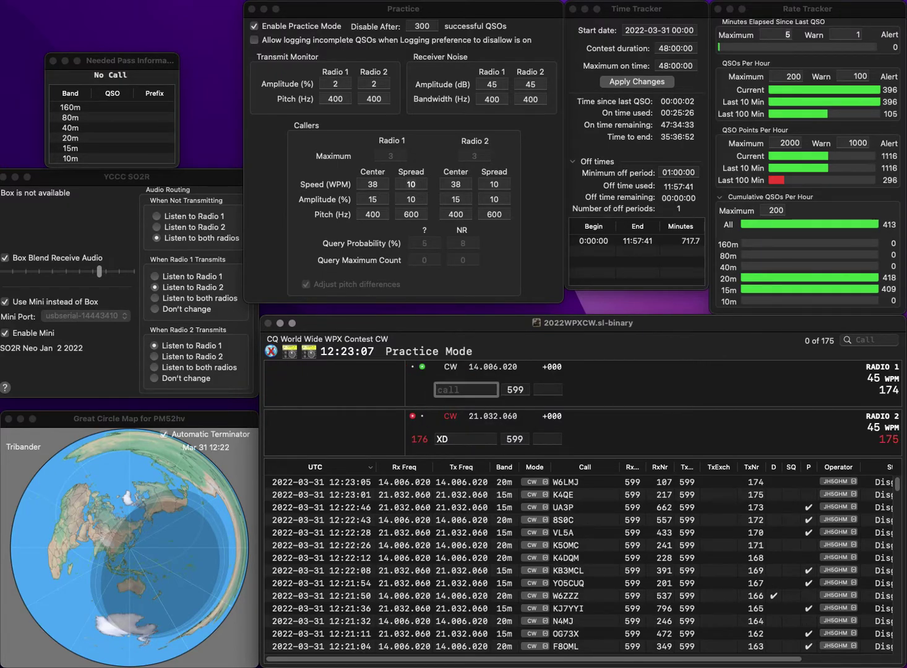
type("W1NK")
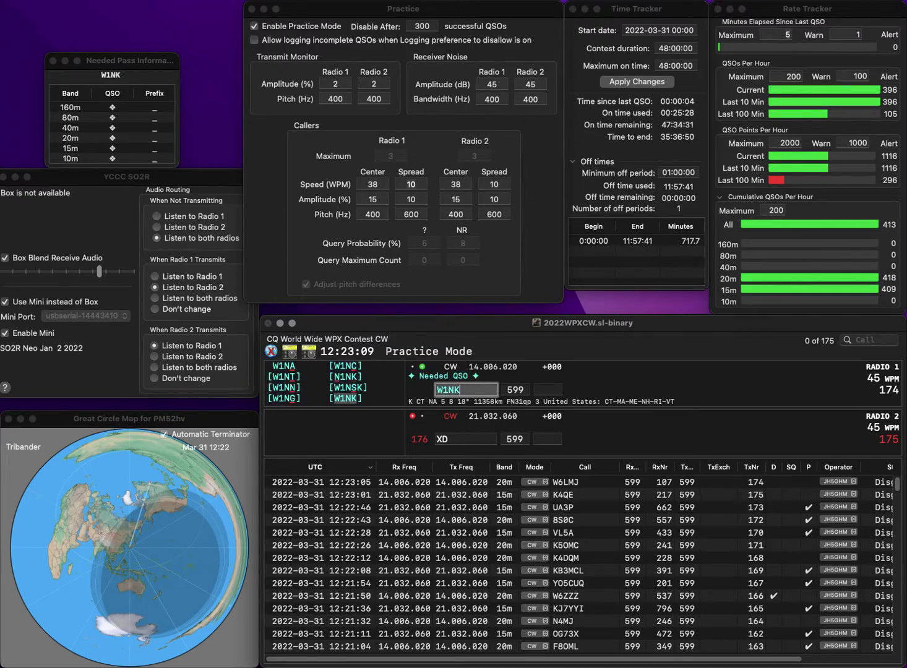
key("Return")
type("E8")
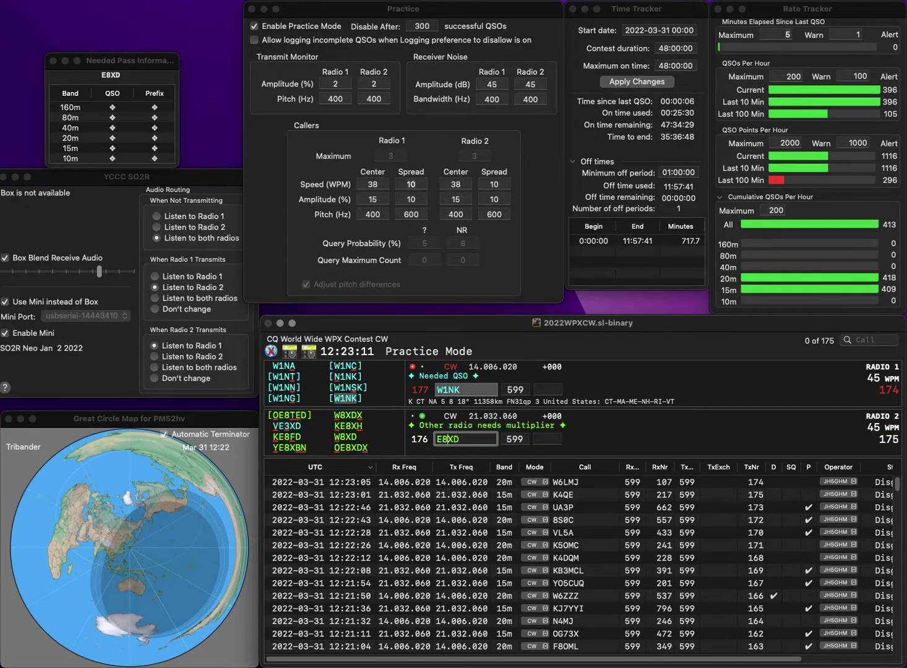
type("R")
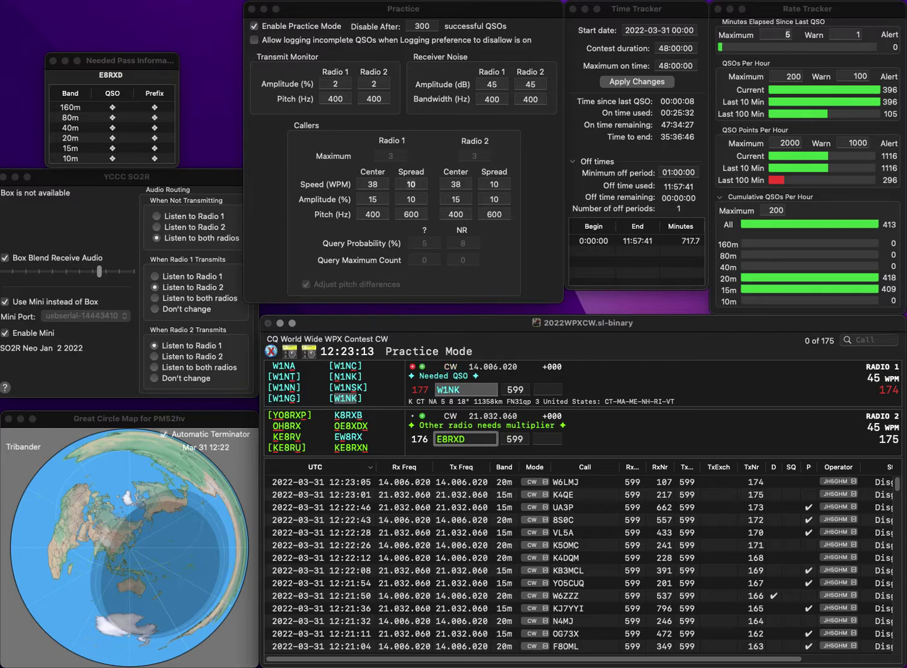
key("Return")
type("401")
key("Return")
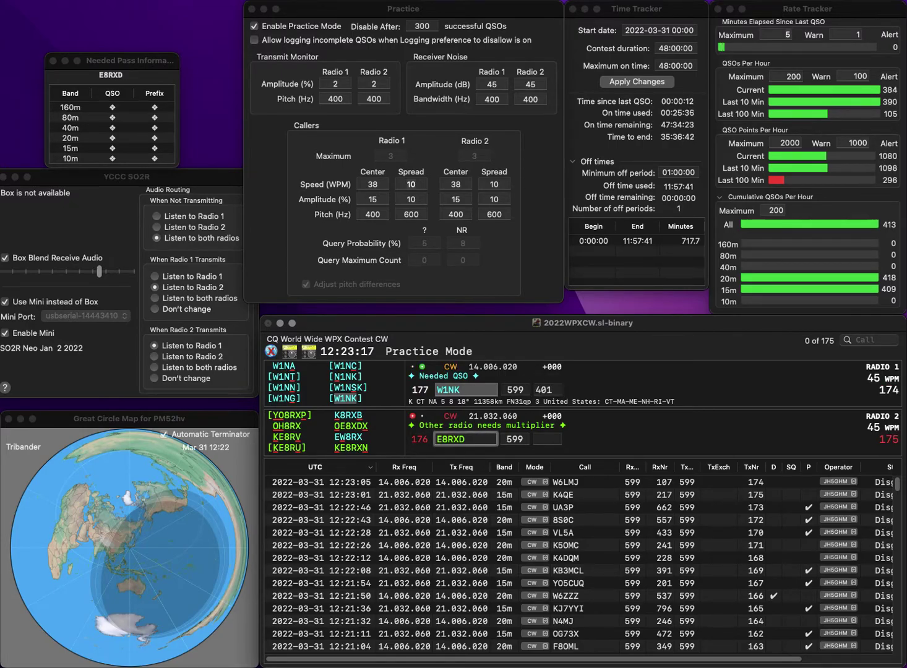
Step: Change the Radio 2 callsign to KDRXD and send it to the caller
key("Left")
key("BackSpace")
key("BackSpace")
type("KD")
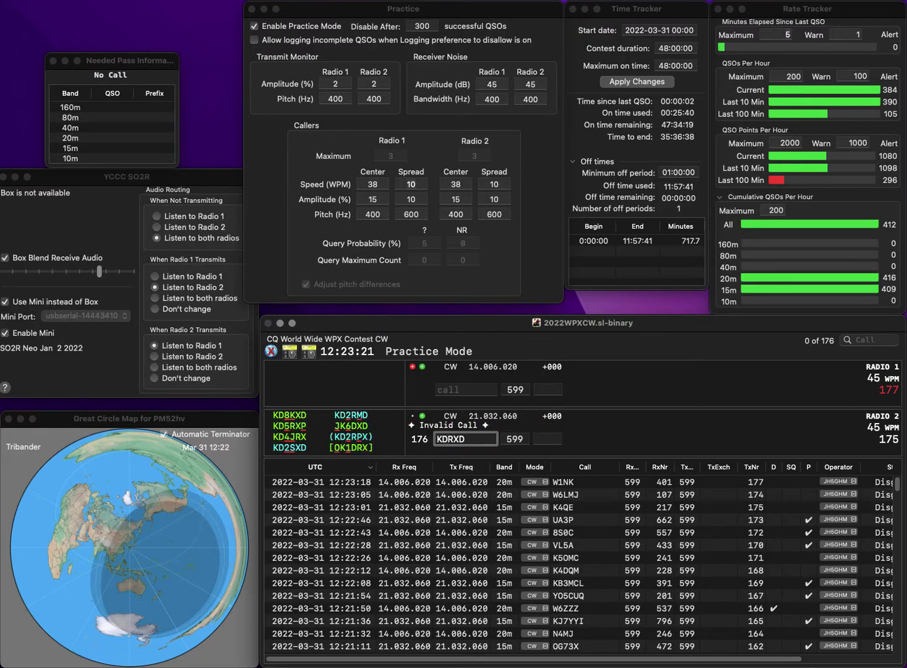
key("Return")
type("IZ")
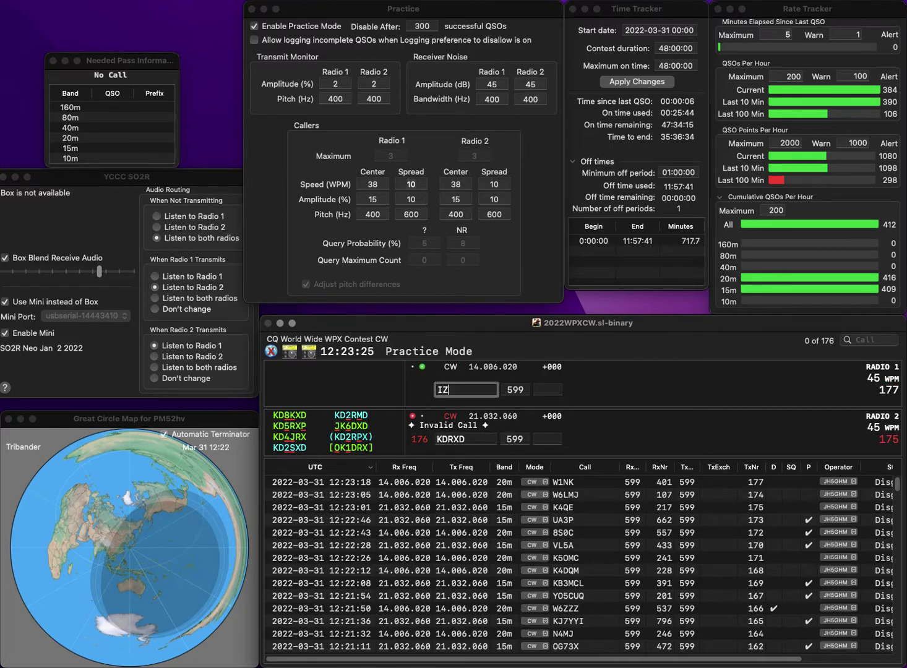
type("4COT")
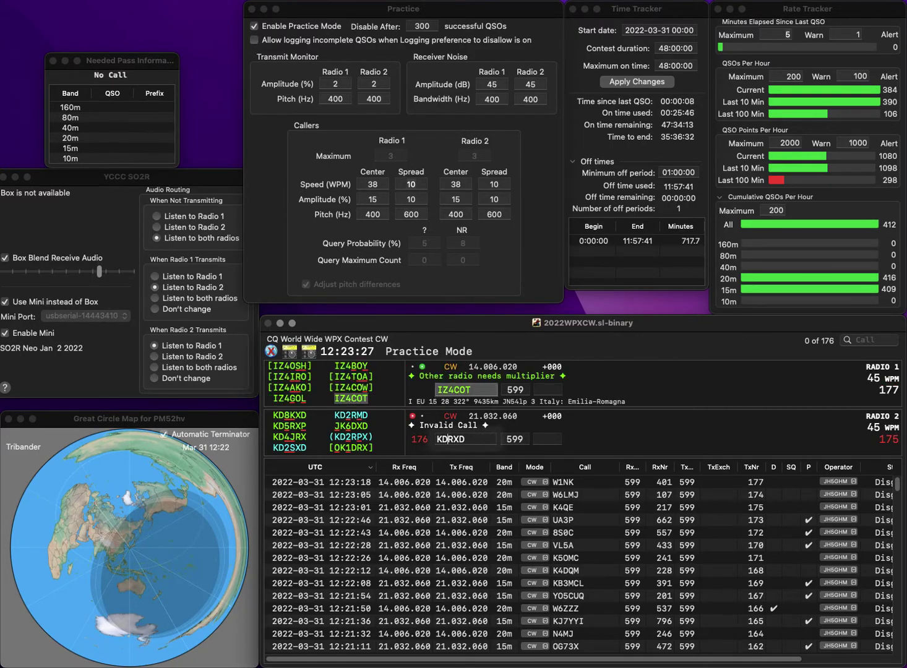
key("Return")
key("Left")
key("Left")
key("Left")
key("BackSpace")
type("8")
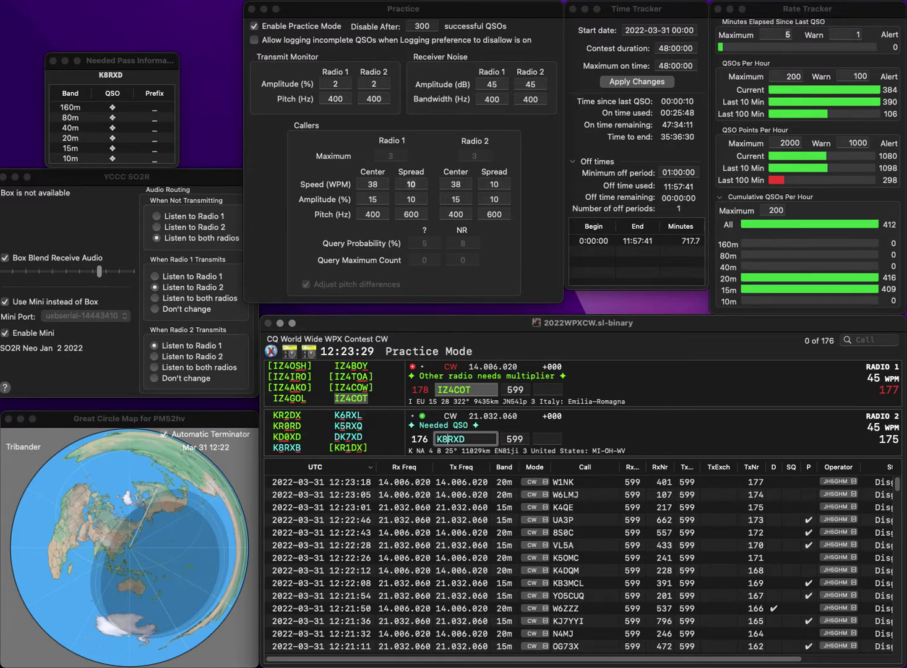
key("BackSpace")
type("B")
key("Return")
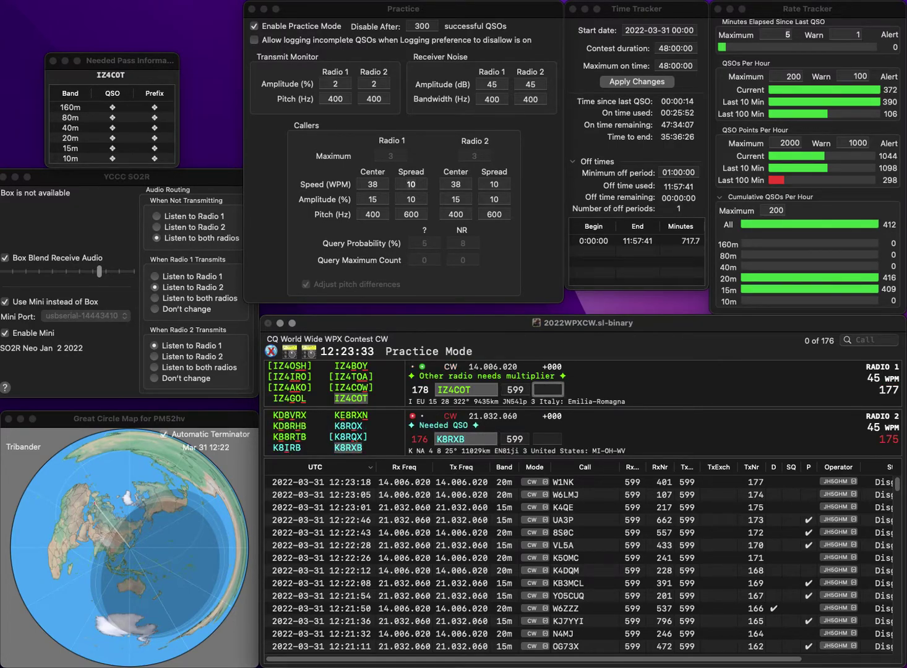
type("641")
key("Return")
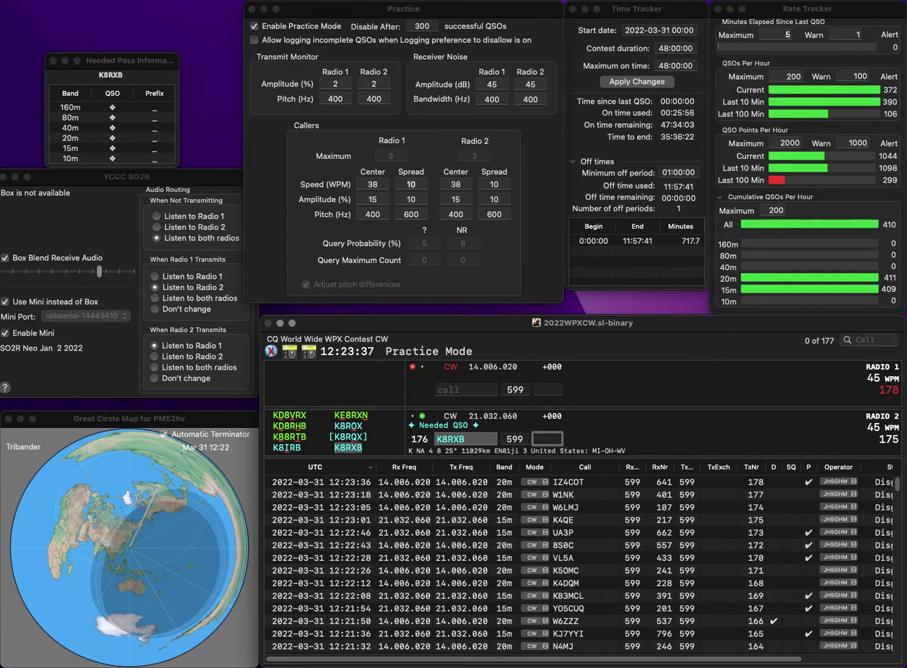
type("74")
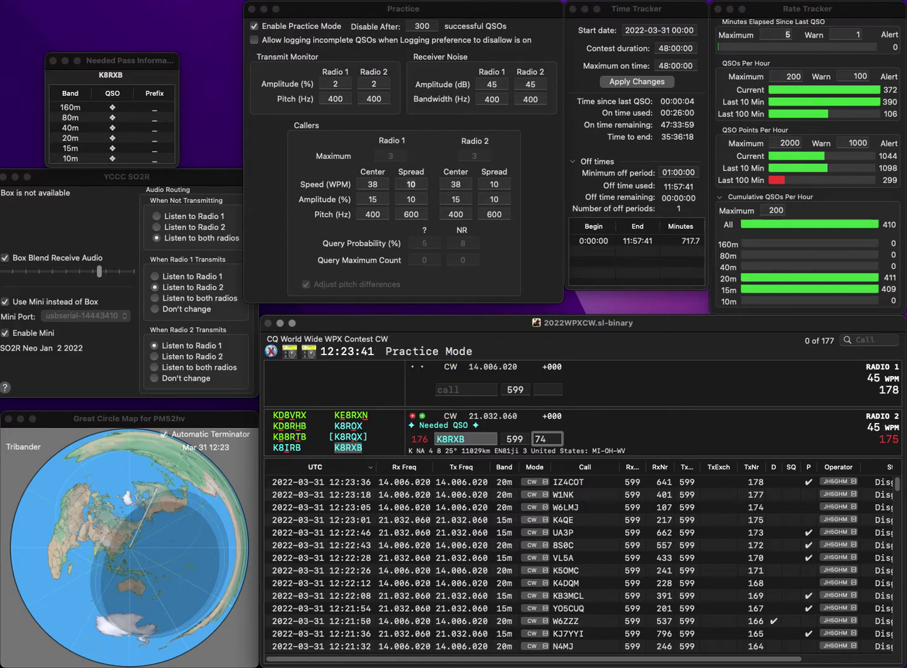
key("BackSpace")
type("32")
key("backslash")
key("Return")
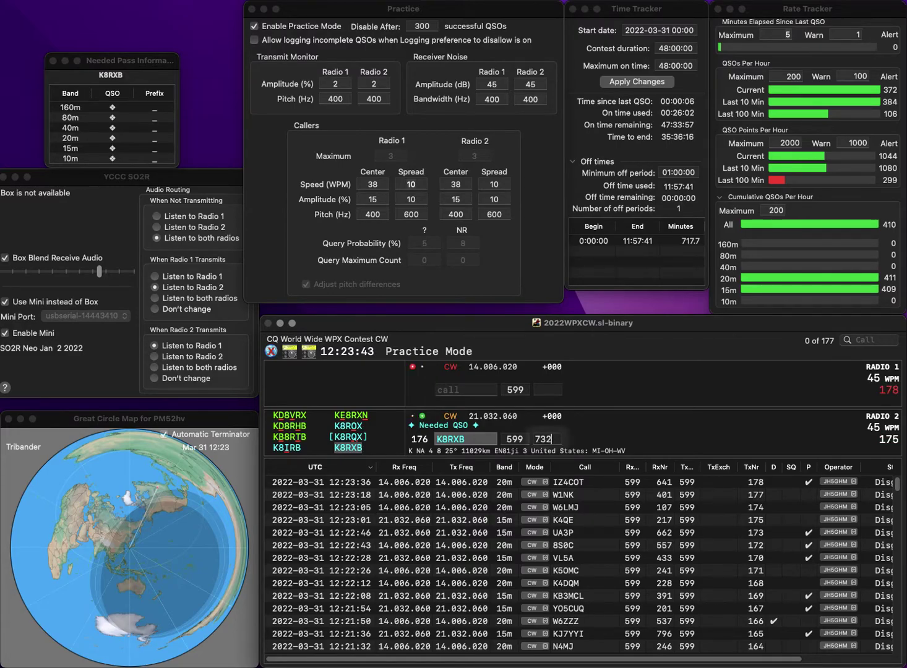
key("Return")
Step: Enter NN0DX on Radio 1 and ES1I on Radio 2, sending each caller the exchange
type("NN")
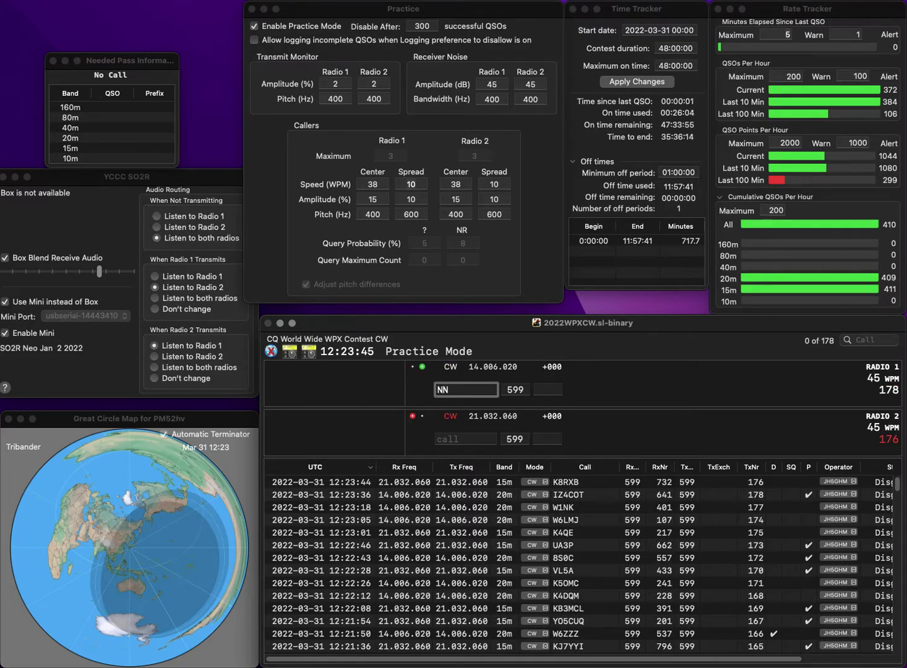
type("0DX")
key("Return")
type("ES1I")
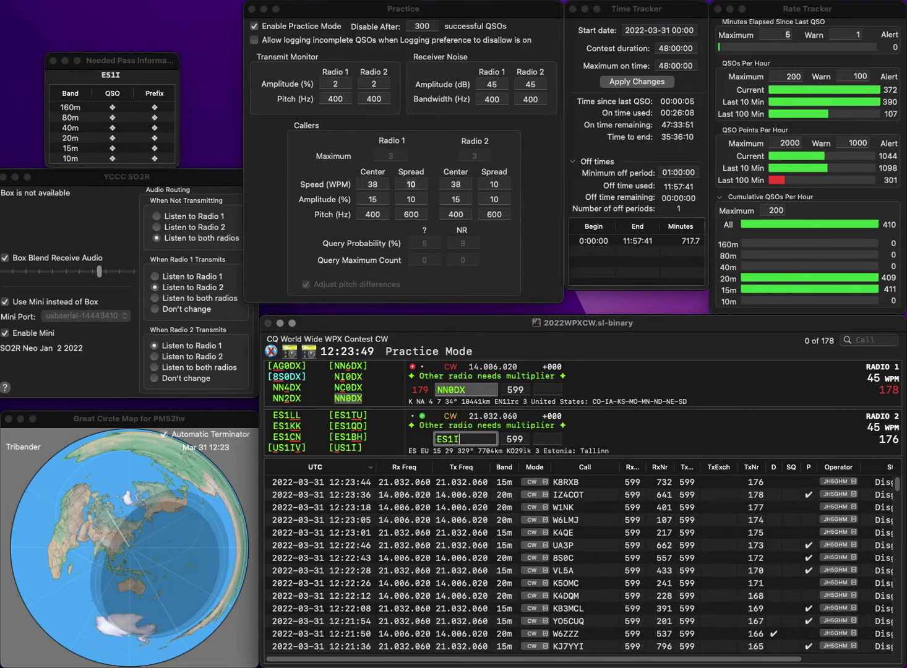
key("Return")
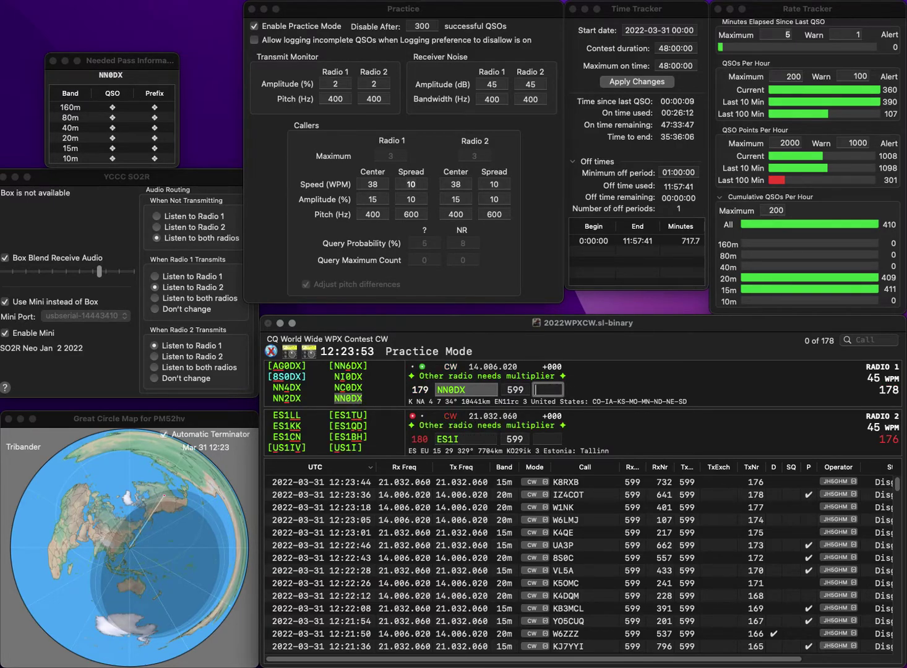
Step: Log NN0DX on Radio 1 with received number 575, and correct the Radio 2 callsign to ED1S and send it
type("75")
key("Return")
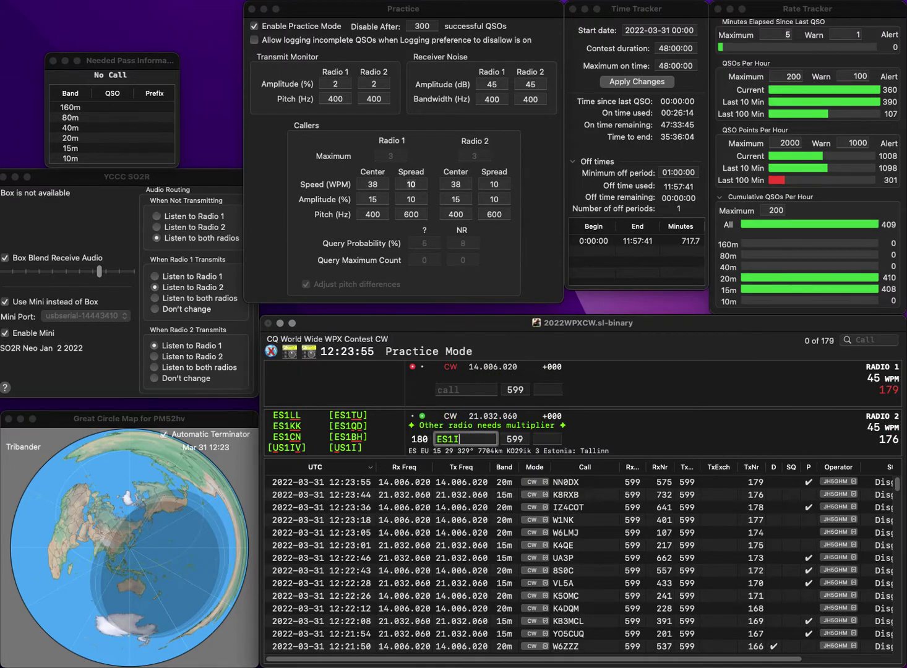
key("BackSpace")
type("S")
key("Left")
key("Left")
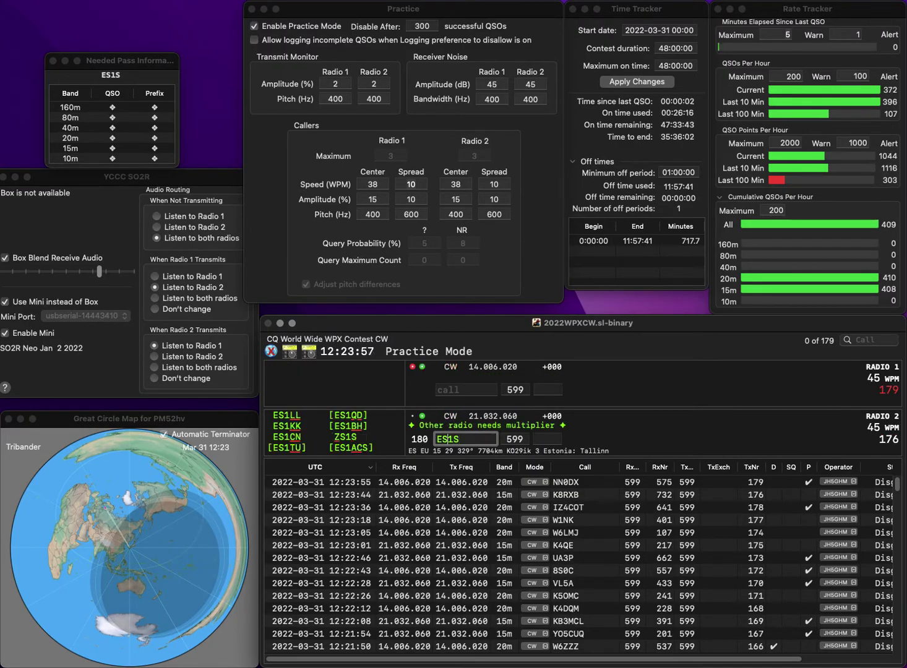
key("BackSpace")
type("D")
key("Return")
Step: Enter HA8K on Radio 1 with its exchange and log ED1S on Radio 2 with received number 53
left_click(465, 389)
type("HA8K")
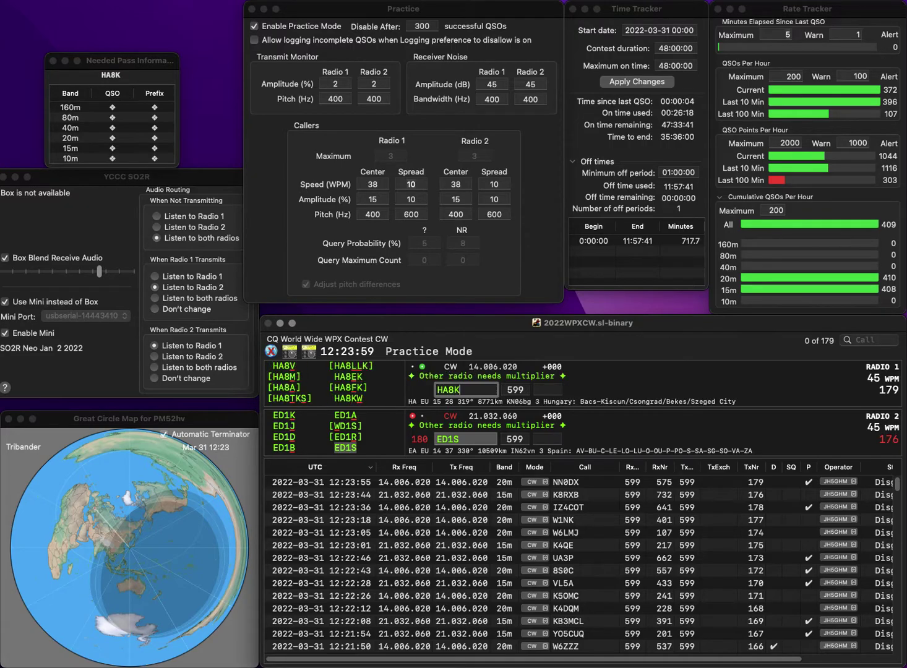
key("Return")
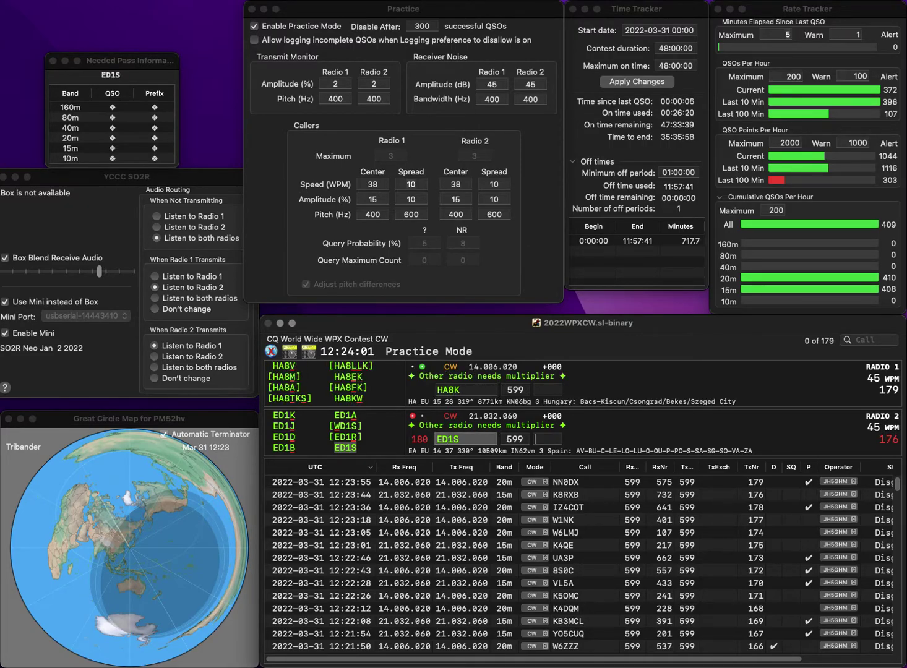
type("5")
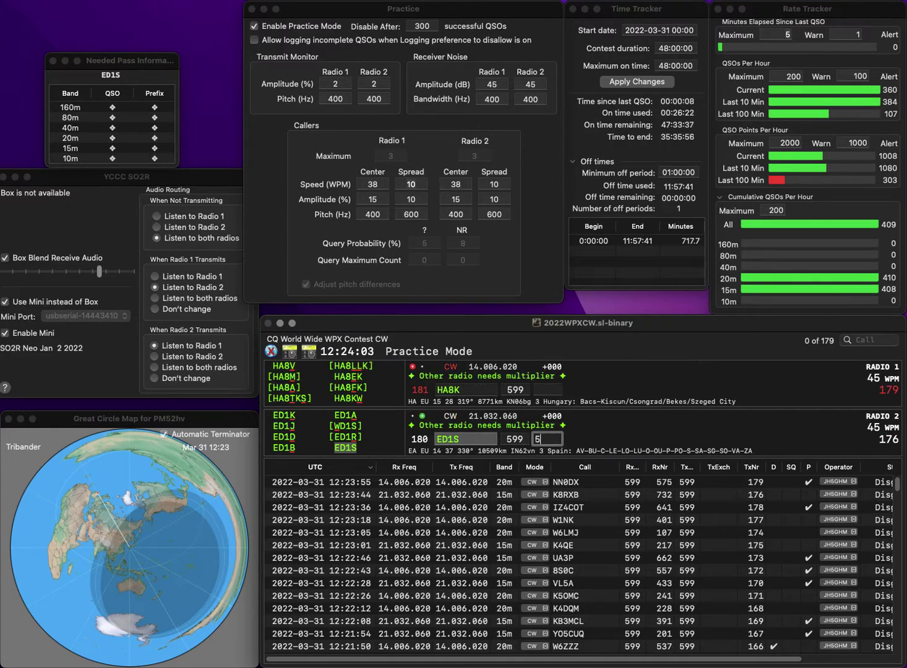
key("Return")
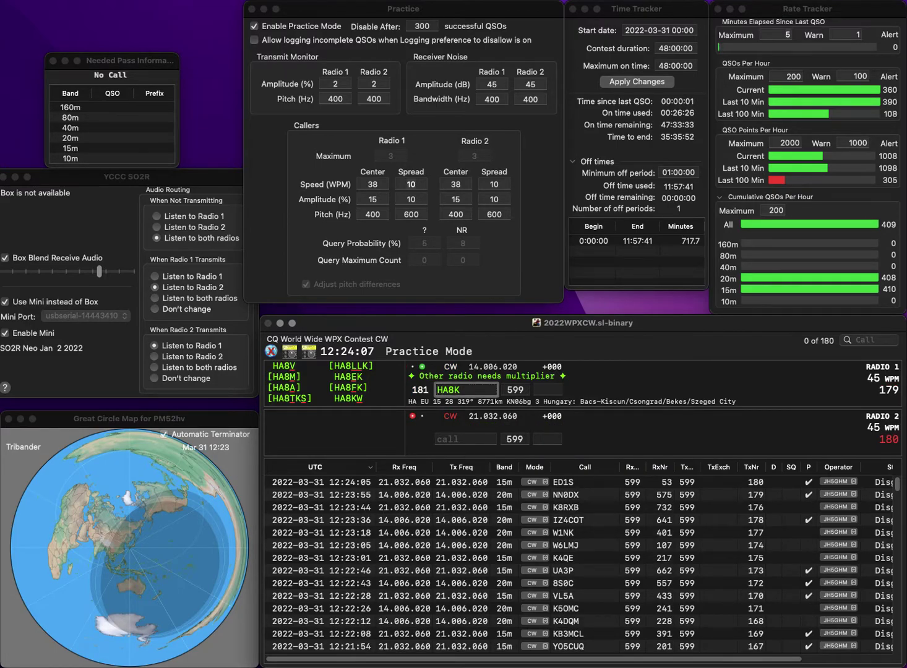
Step: Correct the Radio 1 callsign to HI8K and send it to the caller
key("Delete")
type("I")
key("Return")
type("K")
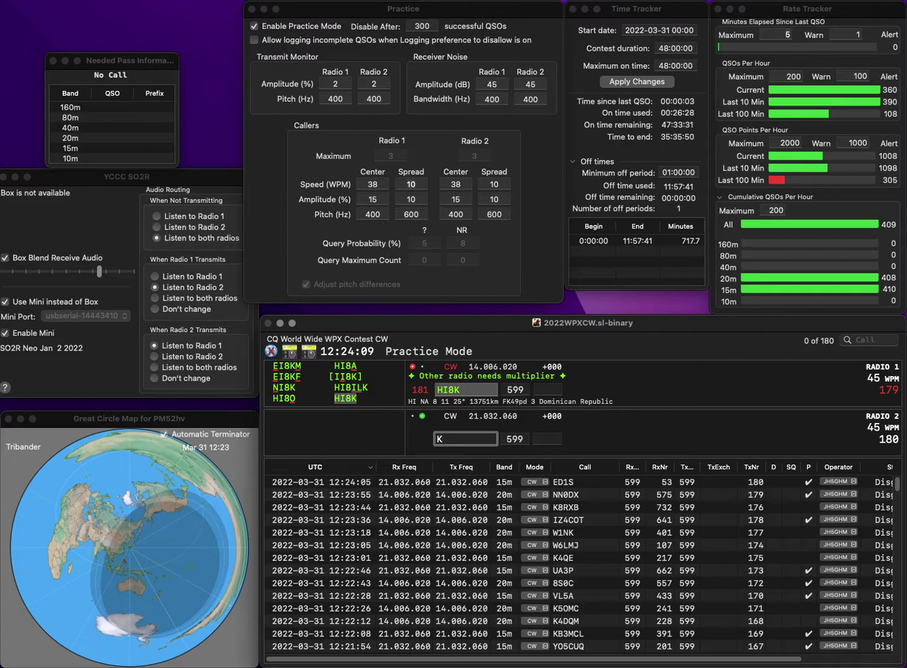
type("5RF")
key("BackSpace")
type("HZ")
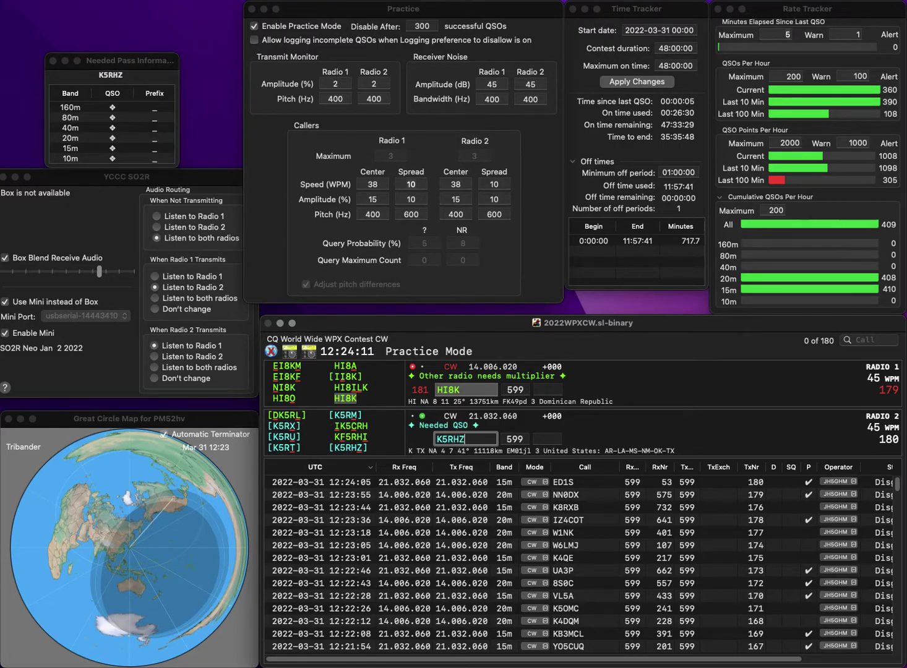
key("Return")
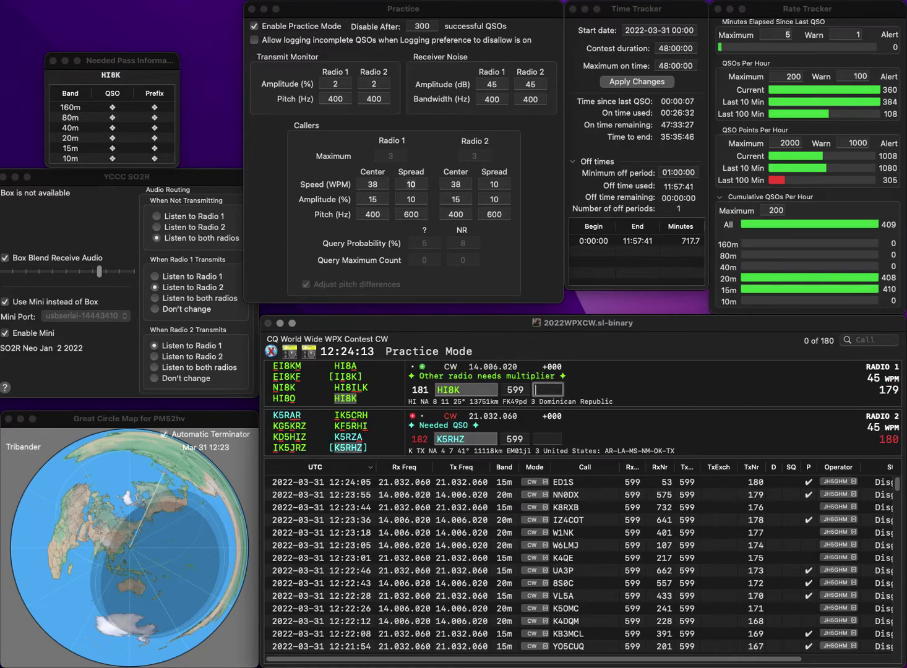
type("16")
key("Return")
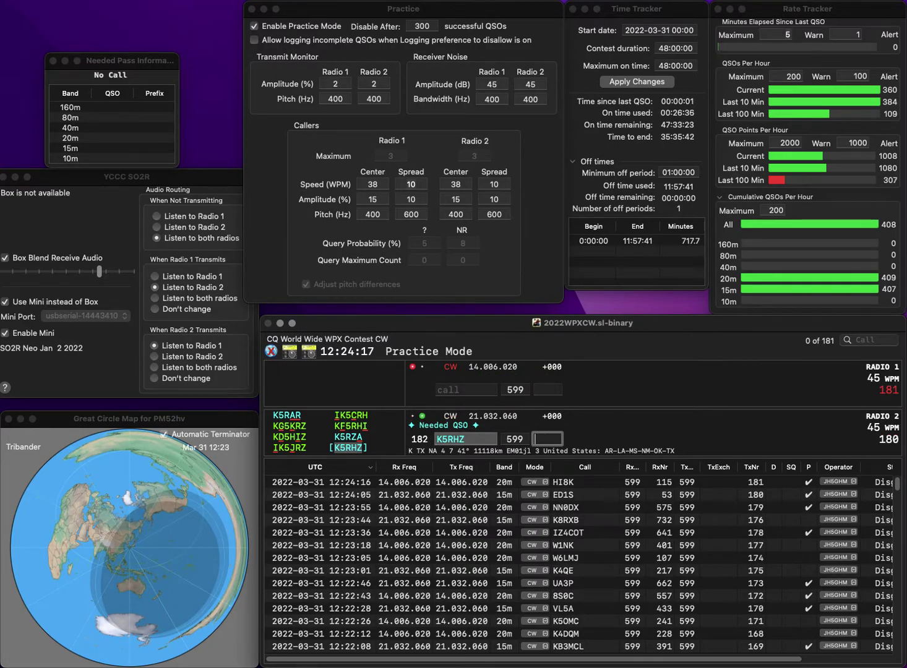
type("53")
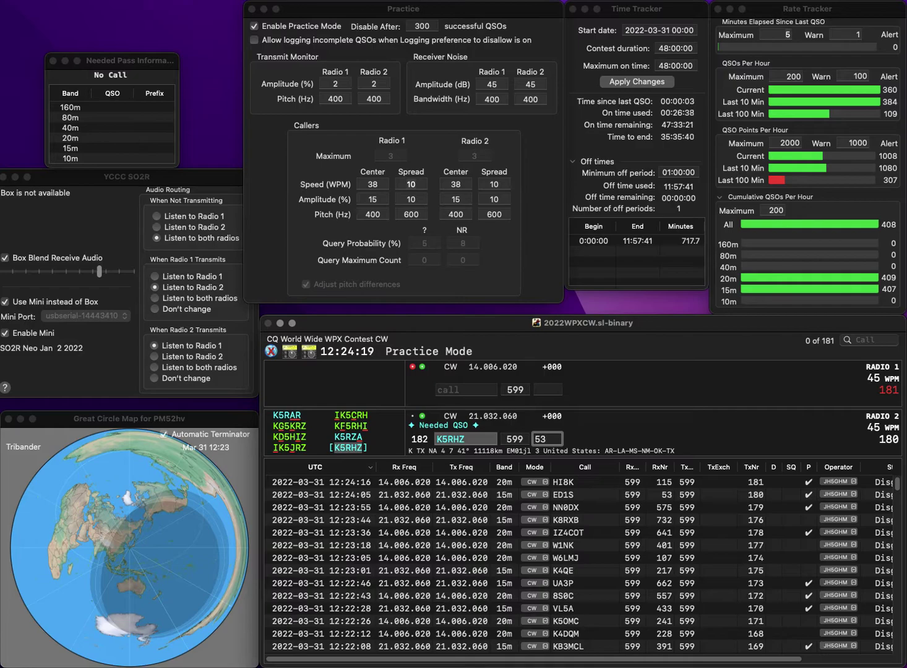
type("8")
key("Return")
Step: Send the partial callsign CYS on Radio 1 and enter WA4LLL on Radio 2
type("CYS")
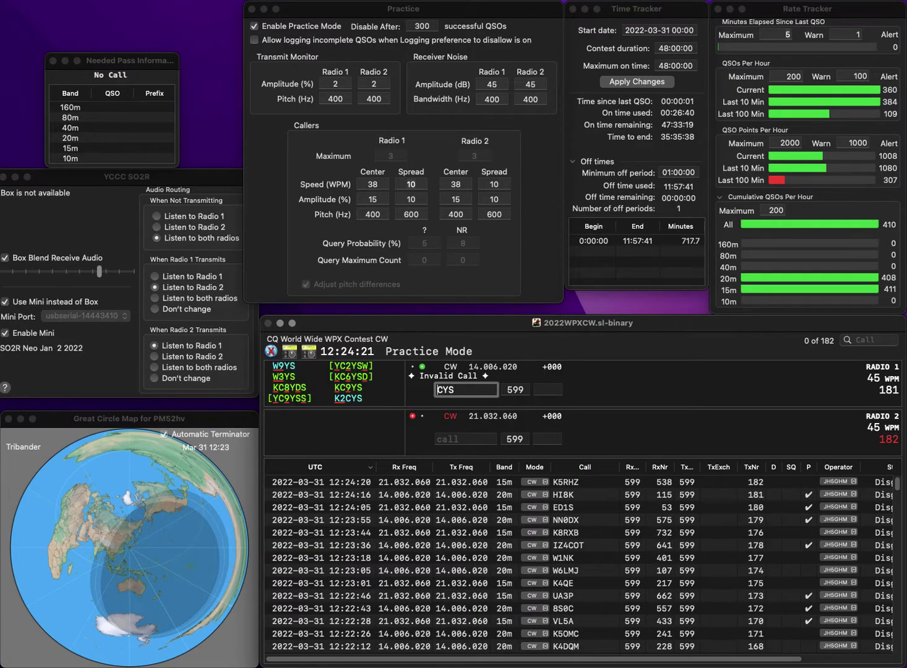
key("Return")
type("WA")
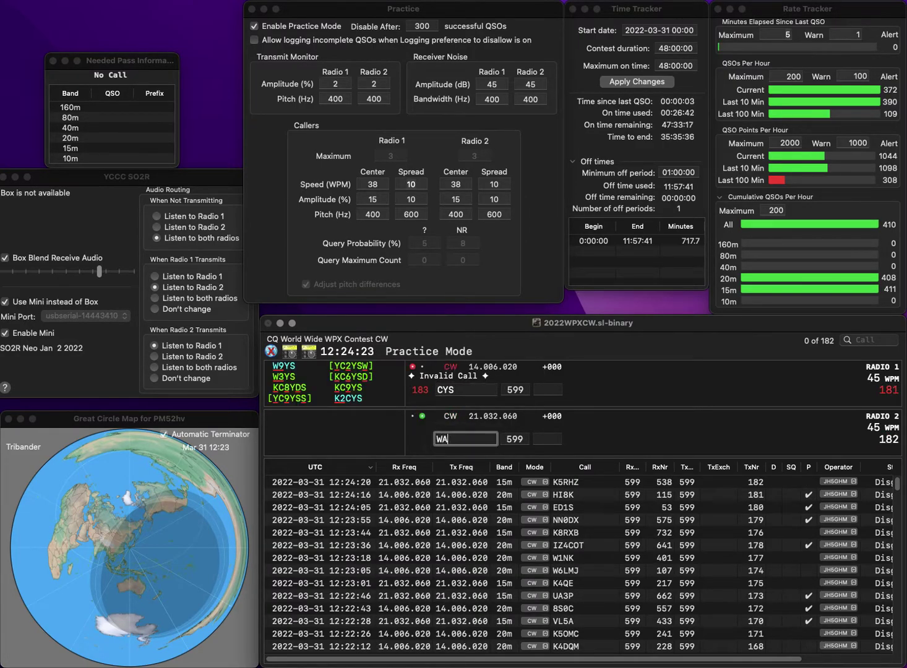
type("4LLL")
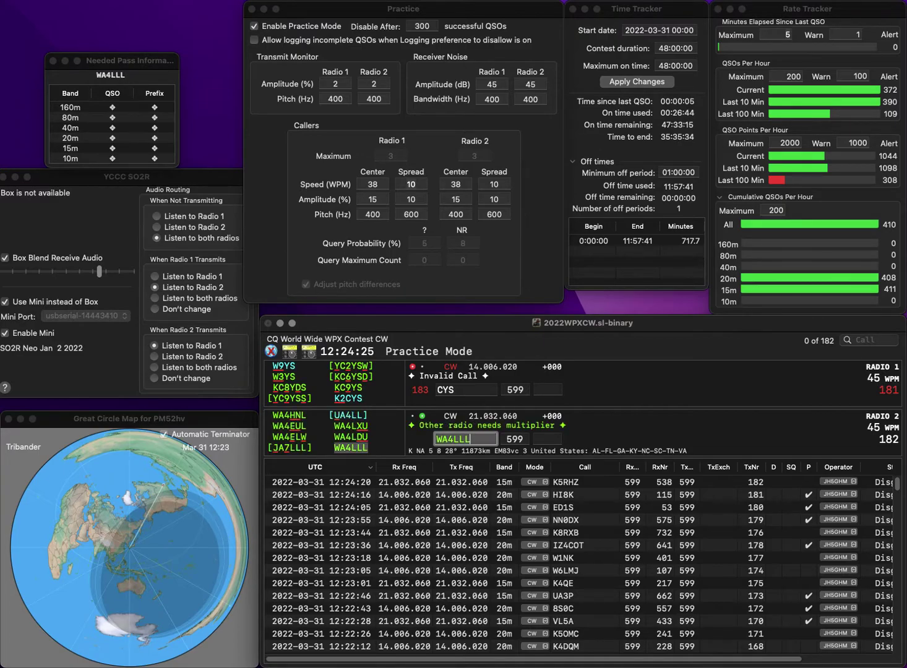
type("2")
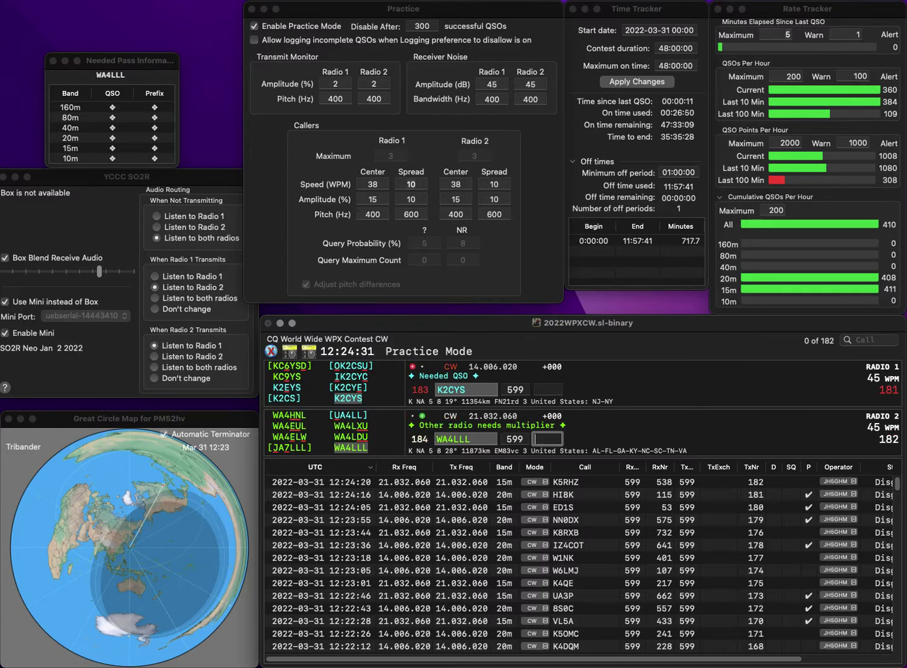
type("53")
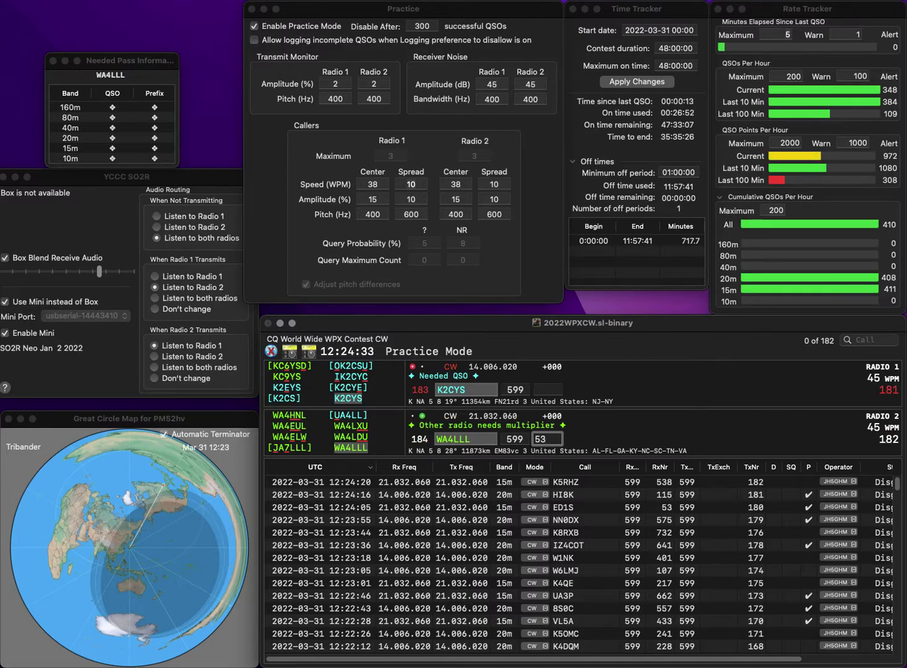
type("0")
Step: Complete the Radio 1 callsign as K2CYS and log WA4LLL on Radio 2 with received number 530
key("Return")
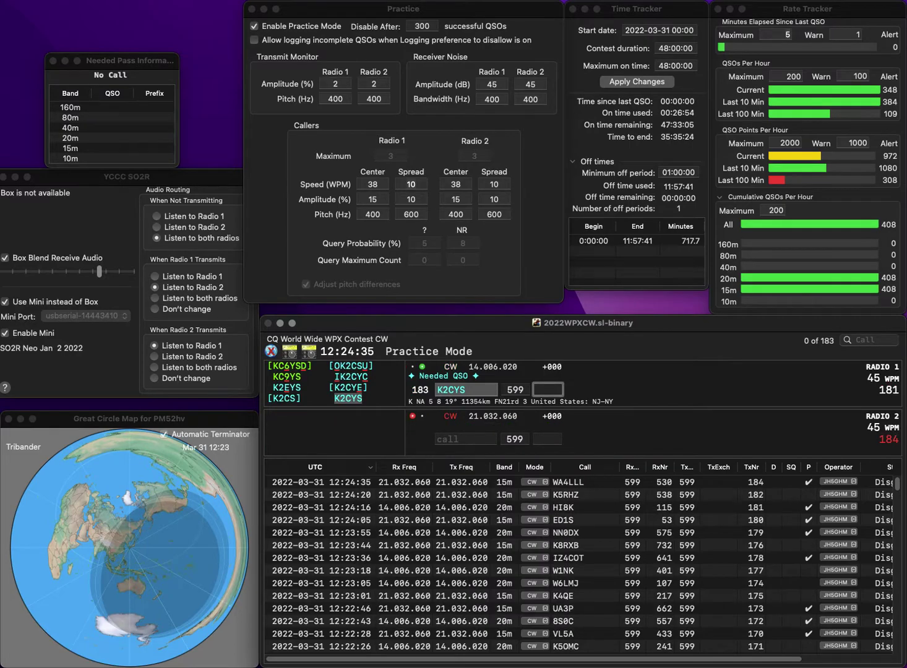
type("7")
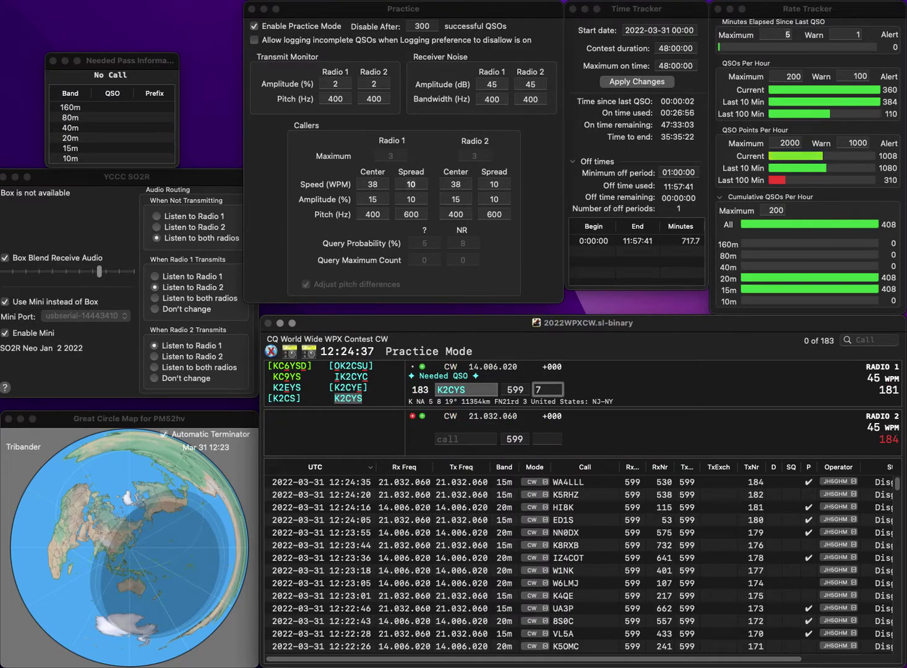
type("03")
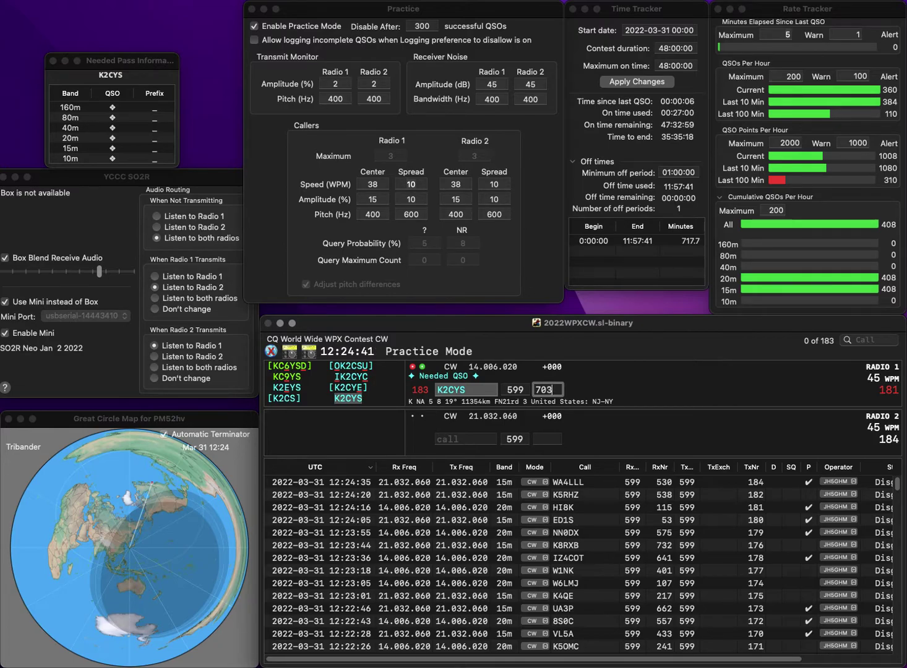
key("Return")
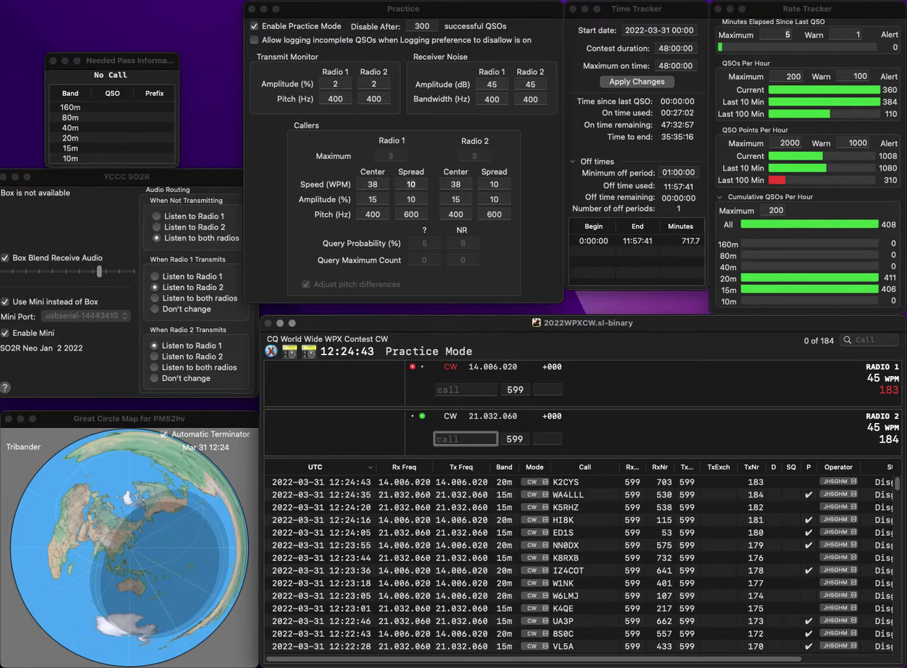
type("K1VUT")
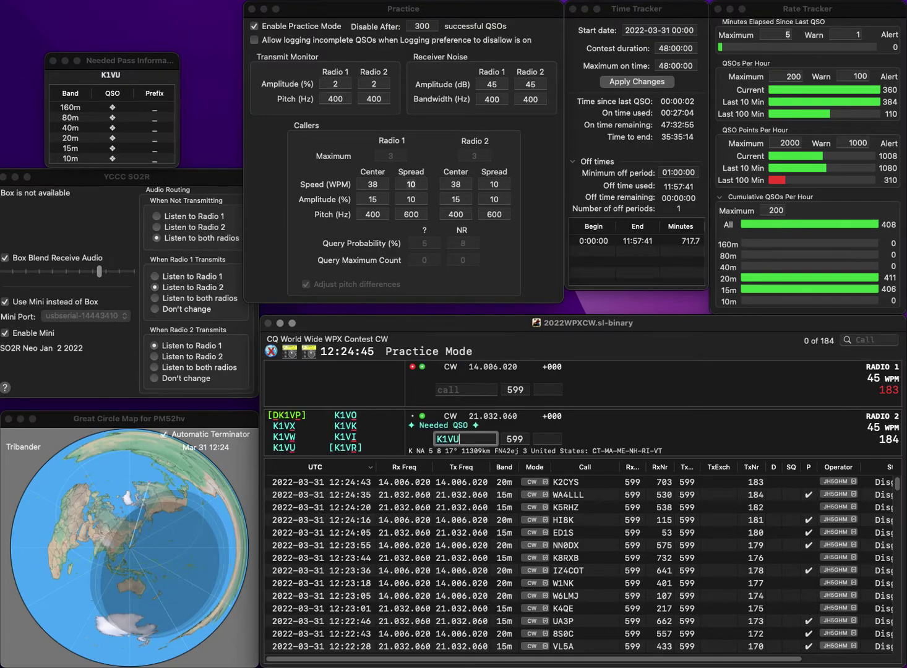
key("Return")
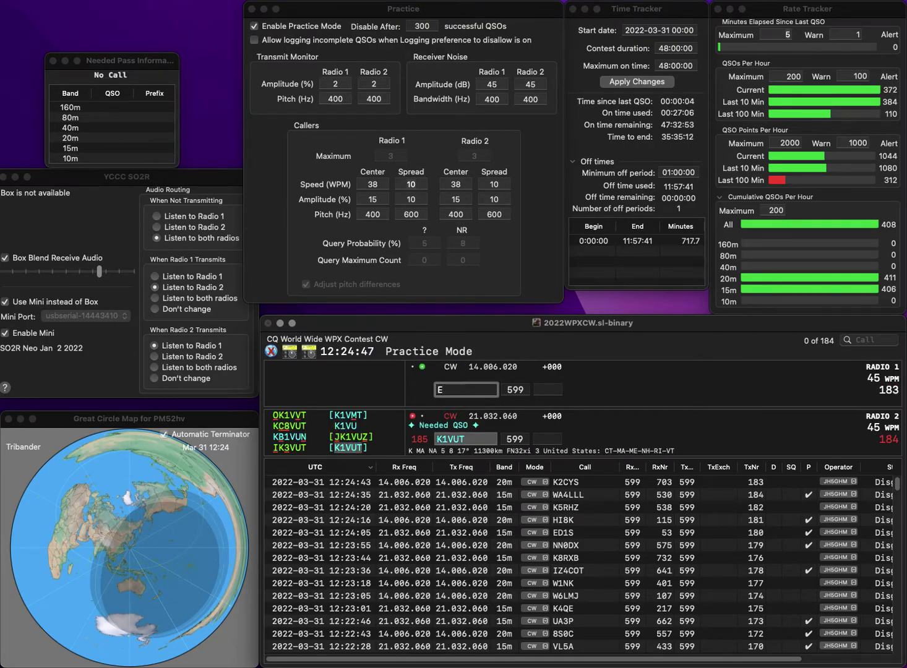
type("0G")
key("Left")
key("Left")
key("Left")
type("A")
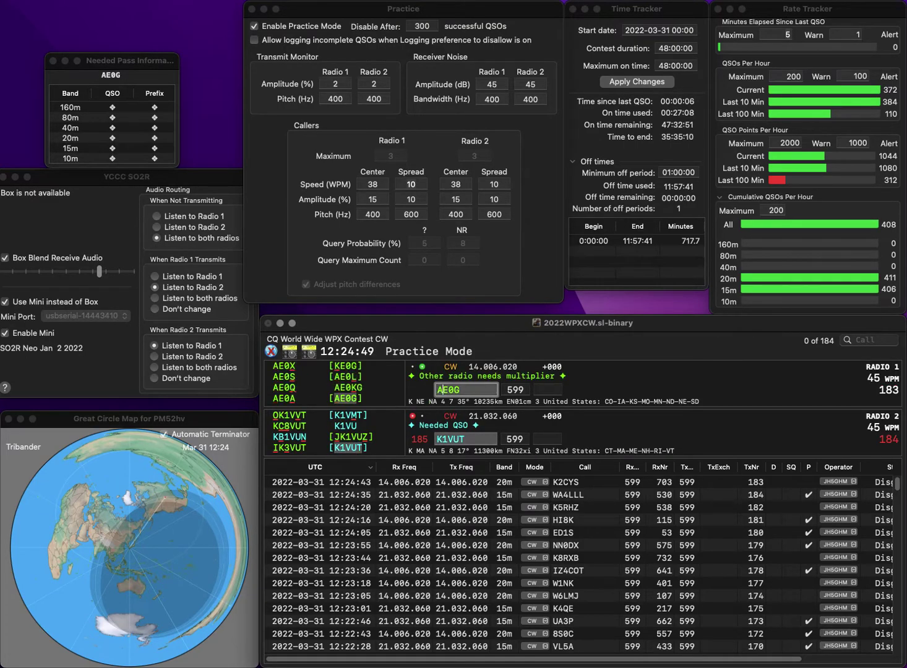
key("Return")
Step: Log K1VUT on Radio 2 with received number 772 and AE0G on Radio 1 with received number 837
type("772")
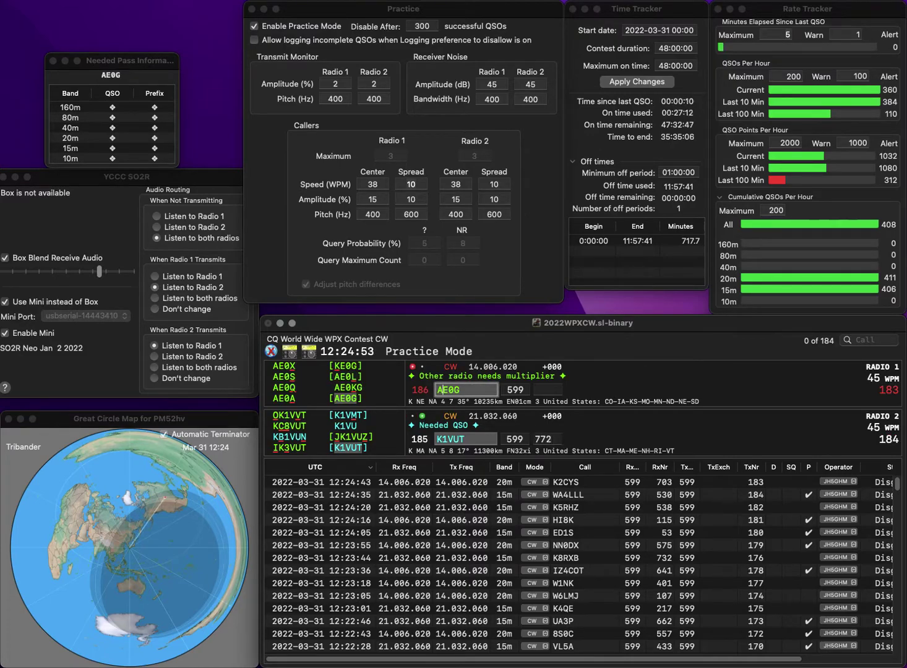
key("Return")
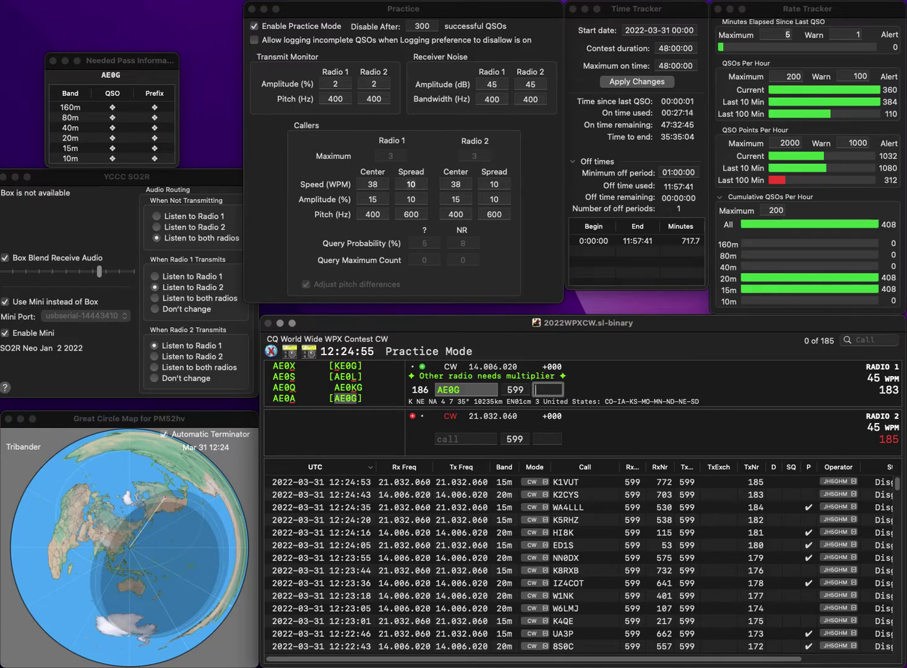
type("837")
key("Return")
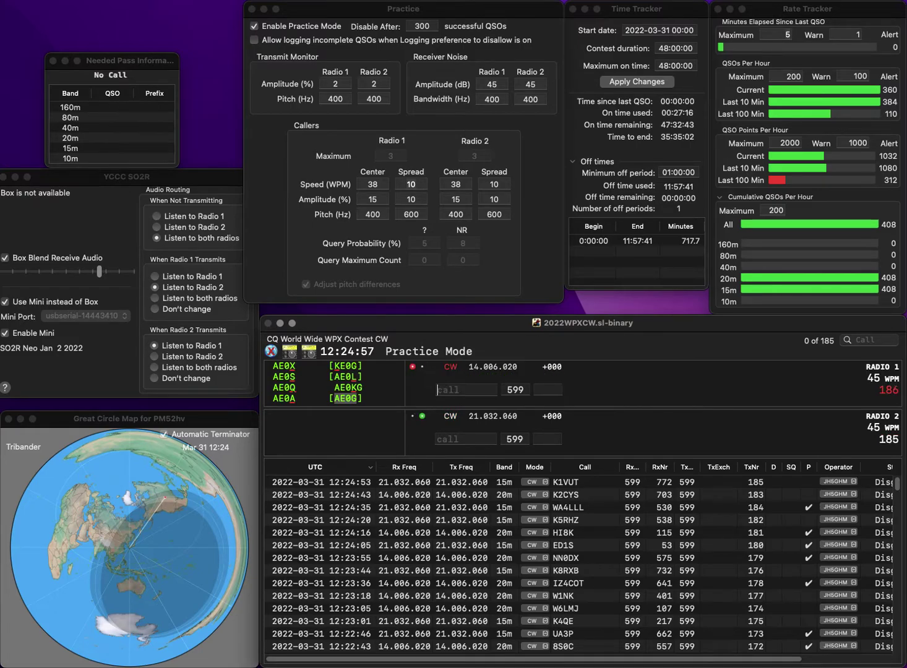
type("FWY")
key("Home")
type("W8")
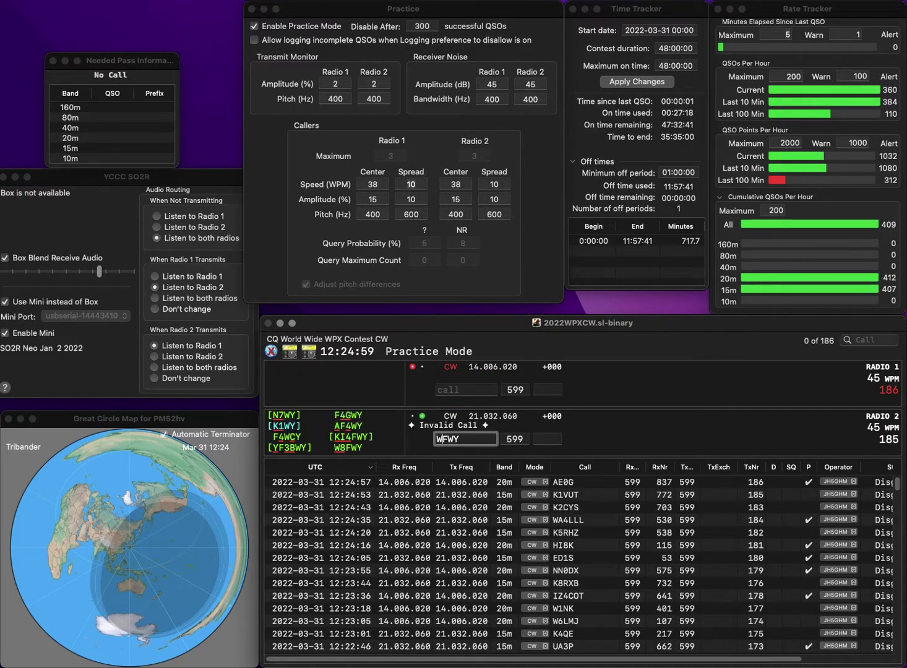
key("Return")
type("D6FCC")
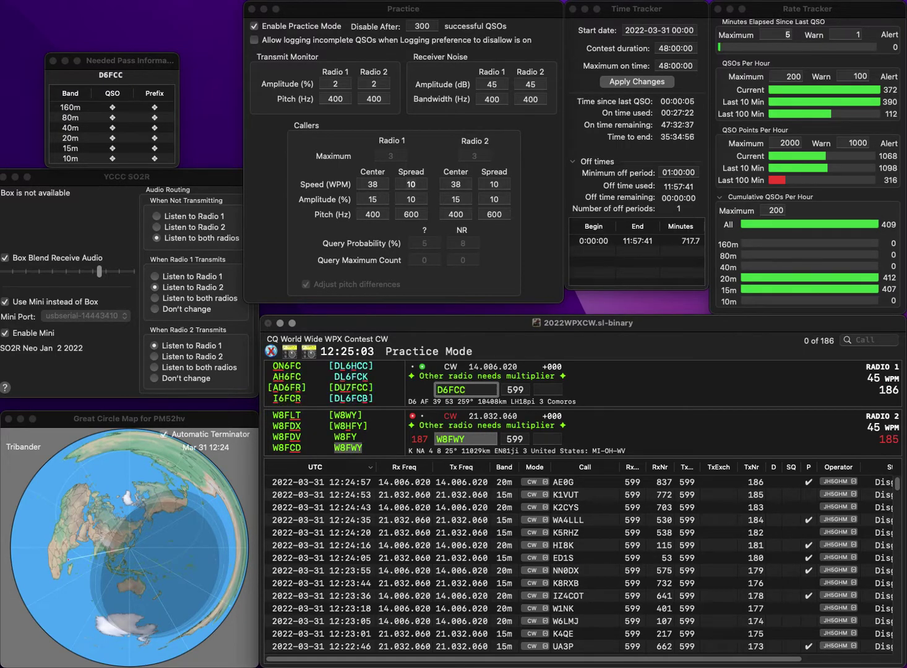
type("L")
key("BackSpace")
key("Return")
Step: Enter the partial received number 69 for W8FWY on Radio 2 and correct the Radio 1 callsign to DL6HCC
type("69")
key("Return")
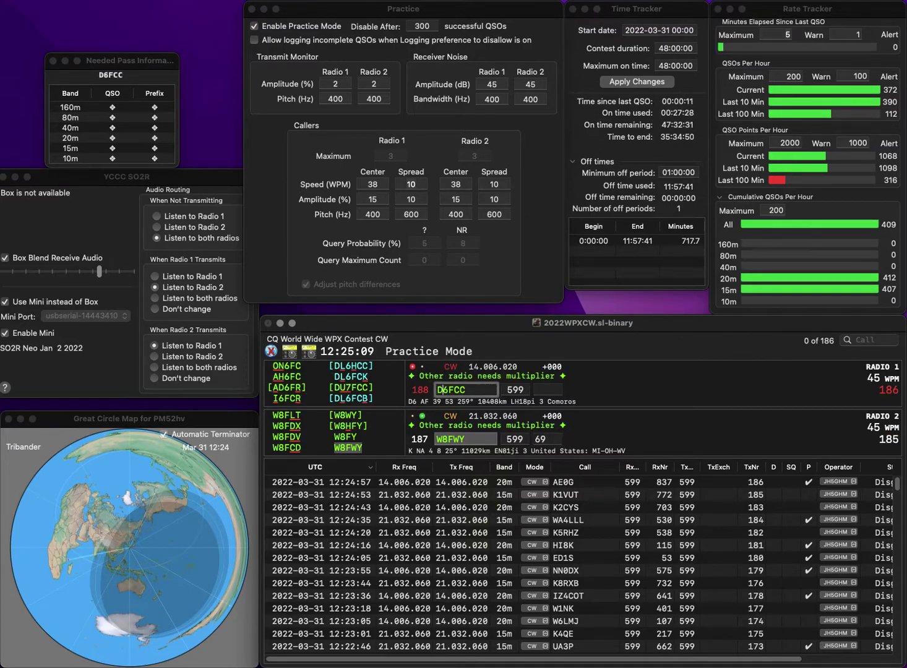
type("L")
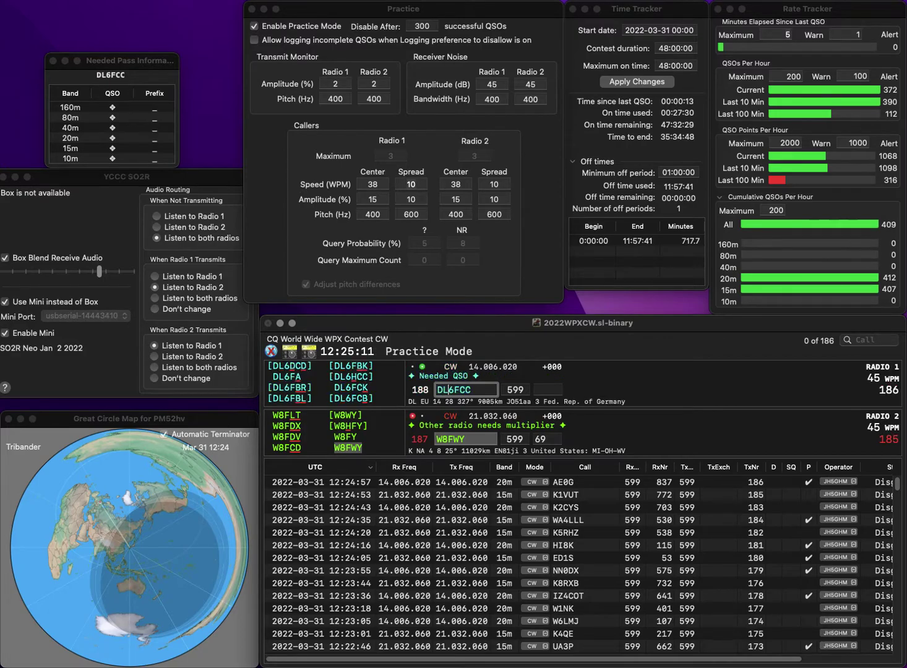
key("Right")
key("Right")
key("BackSpace")
type("H")
key("space")
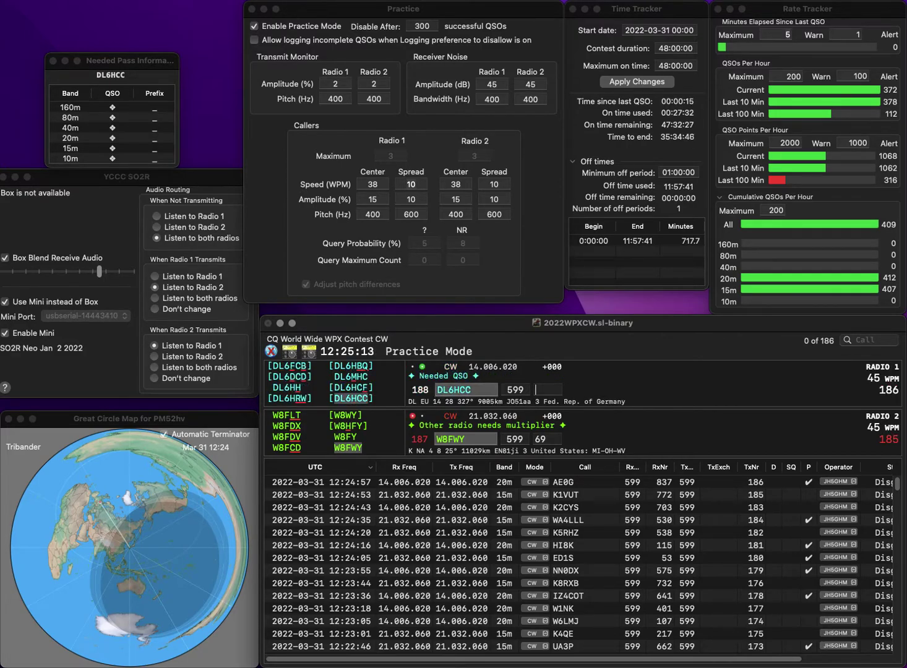
Step: Log W8FWY on Radio 2 with received number 692 and DL6HCC on Radio 1 with received number 379
type("3")
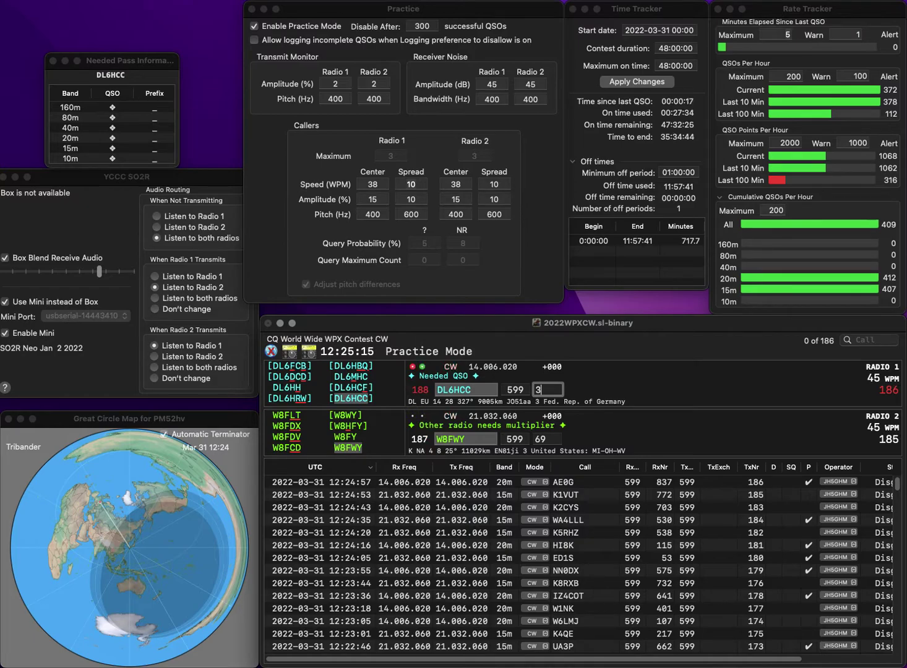
key("Return")
key("Return")
key("Return")
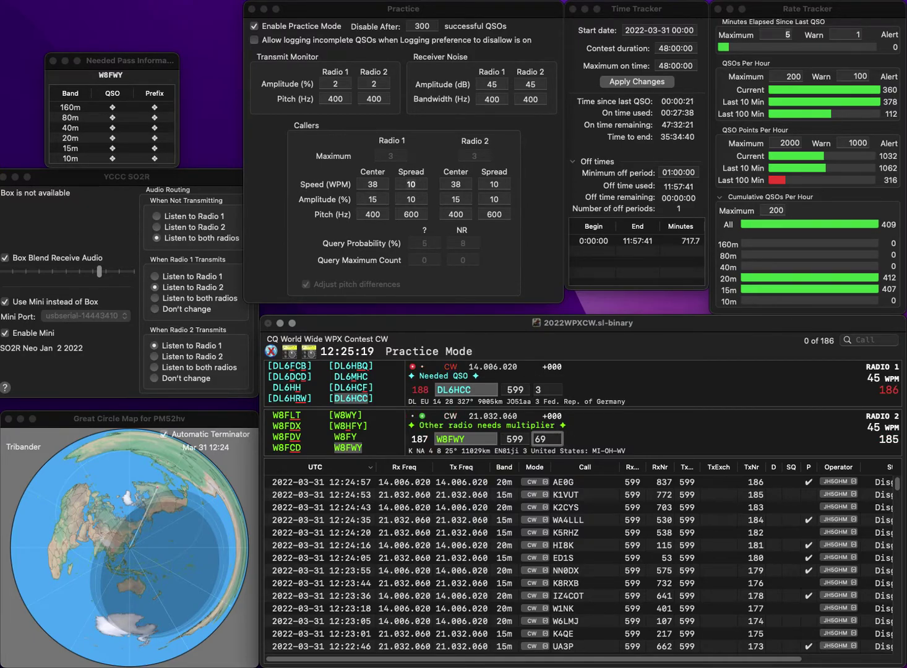
type("2")
key("Return")
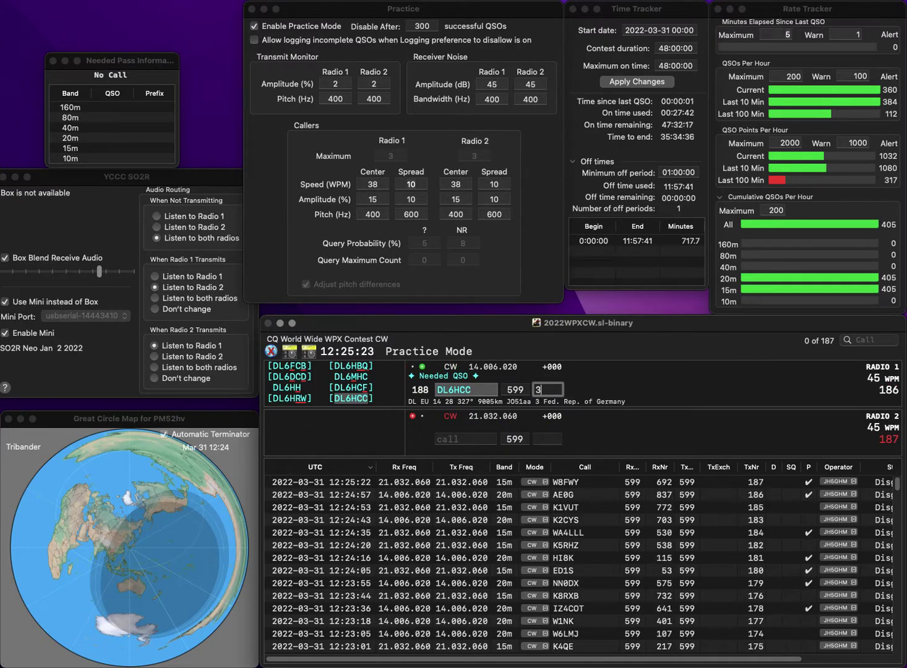
key("Return")
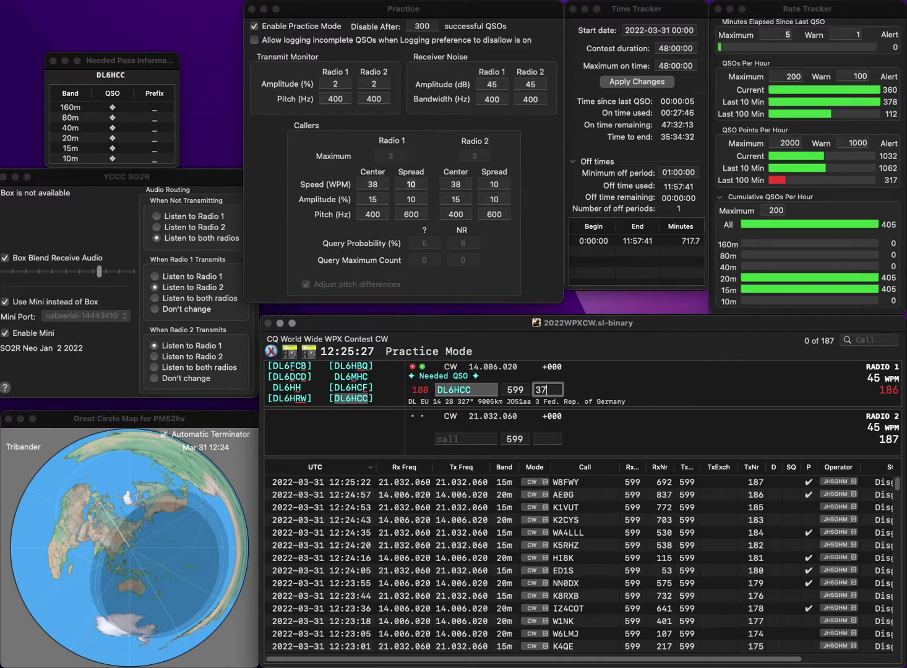
key("Return")
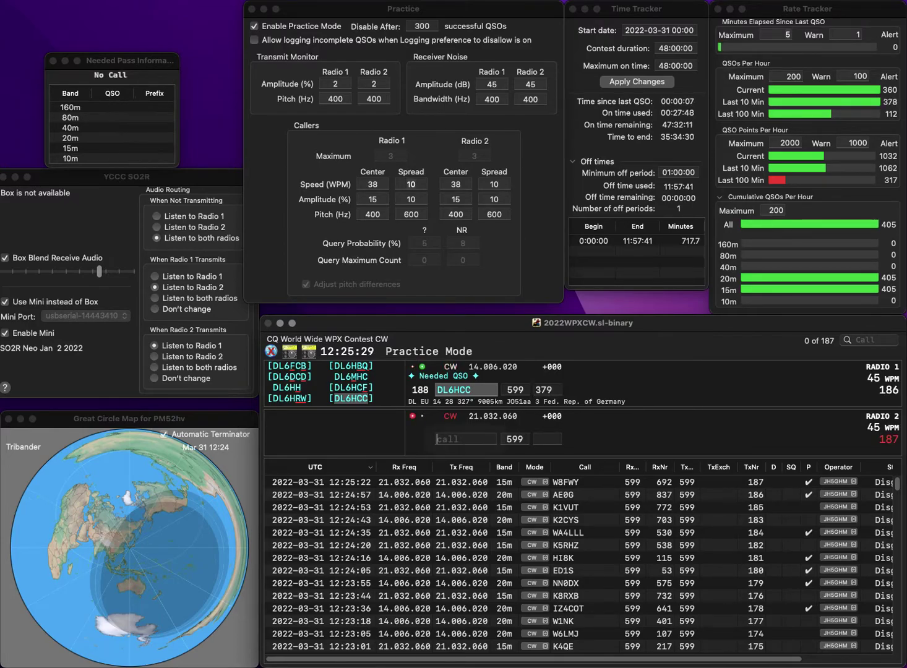
Step: Enter and answer K0XB on Radio 2 and send the partial callsign 6LD on Radio 1
type("K0XB")
key("Return")
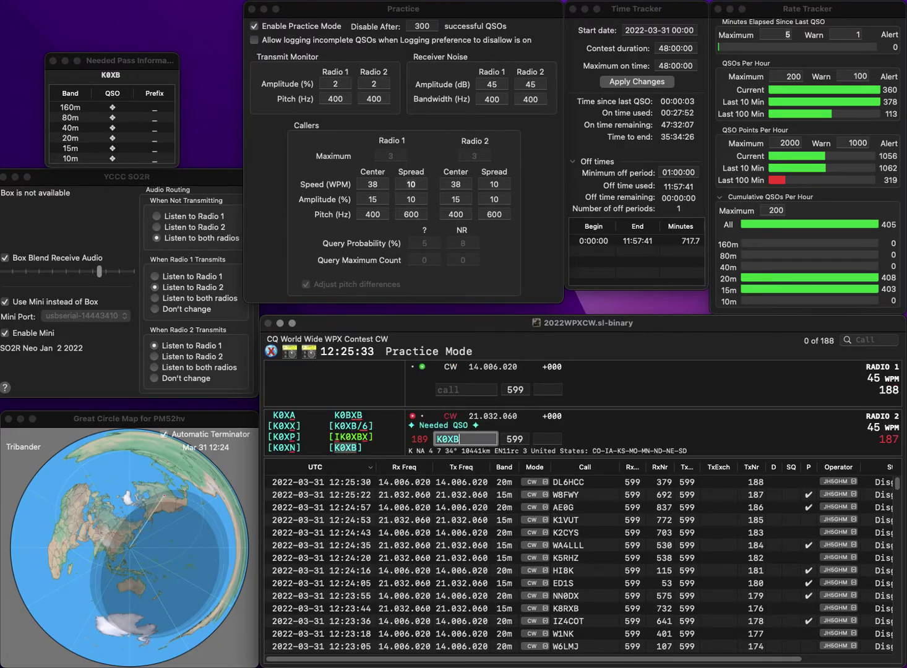
type("6LD")
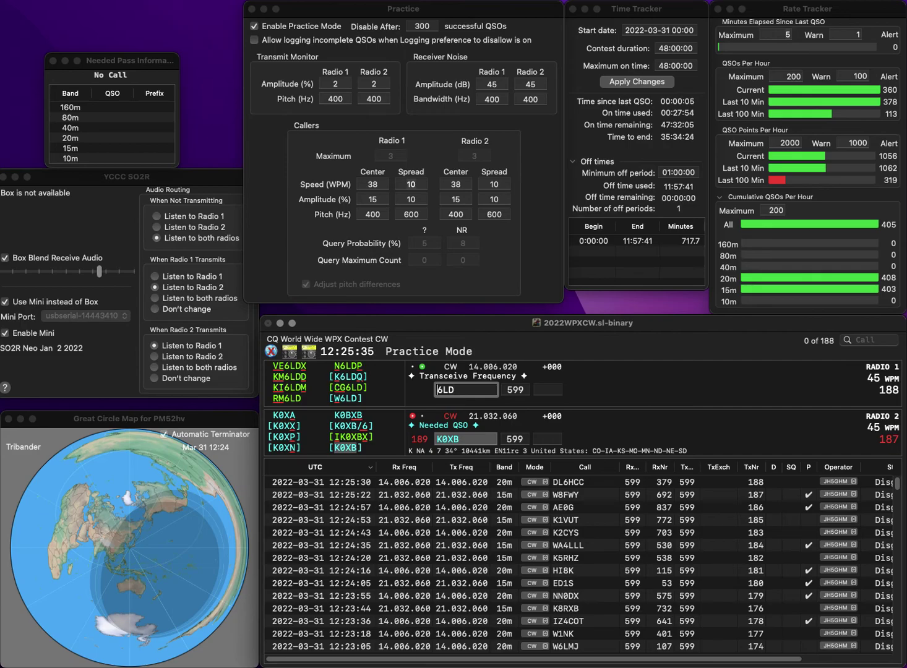
key("Return")
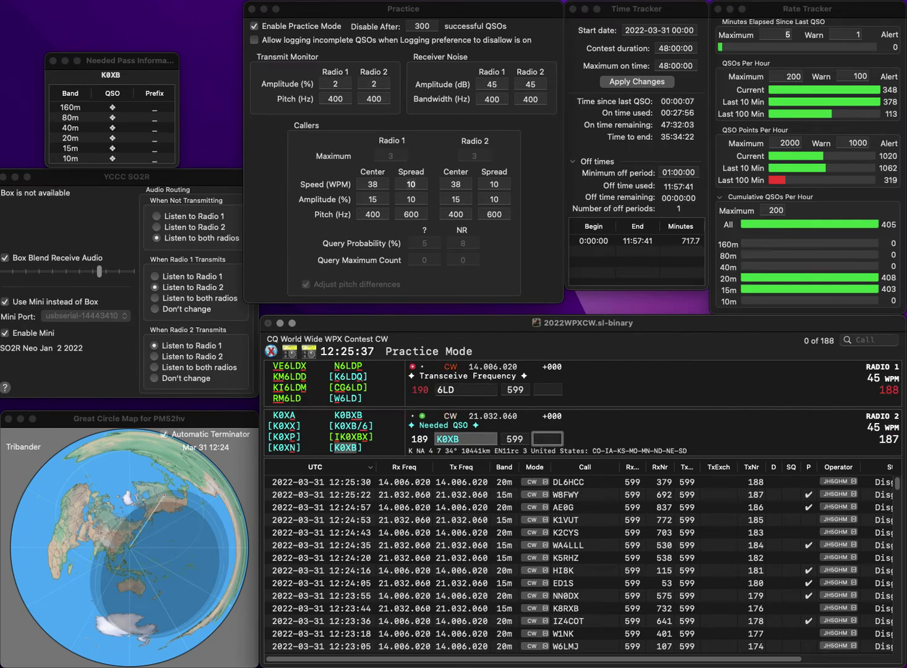
type("324")
key("Return")
type("6LD")
type("RM")
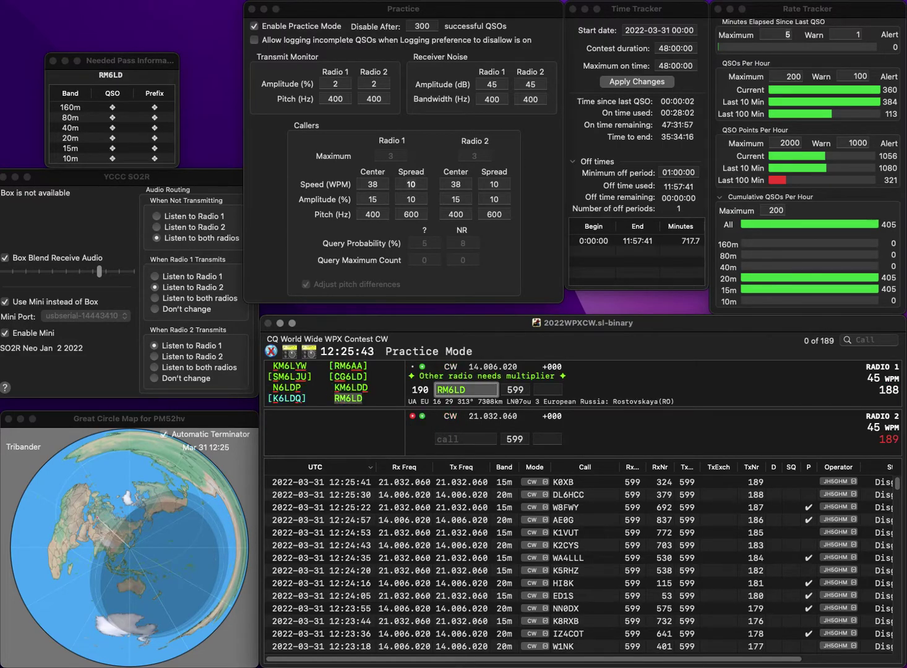
key("grave")
Step: Log RM6LD on Radio 1 with received number 62 and G3XRJ on Radio 2 with received number 787
type("G3X")
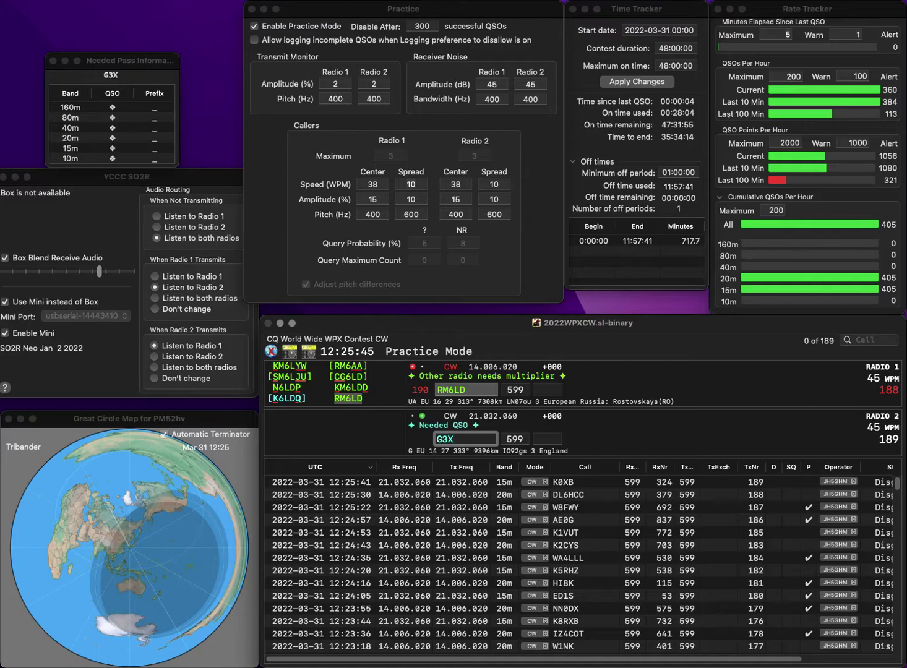
type("RJ")
key("Return")
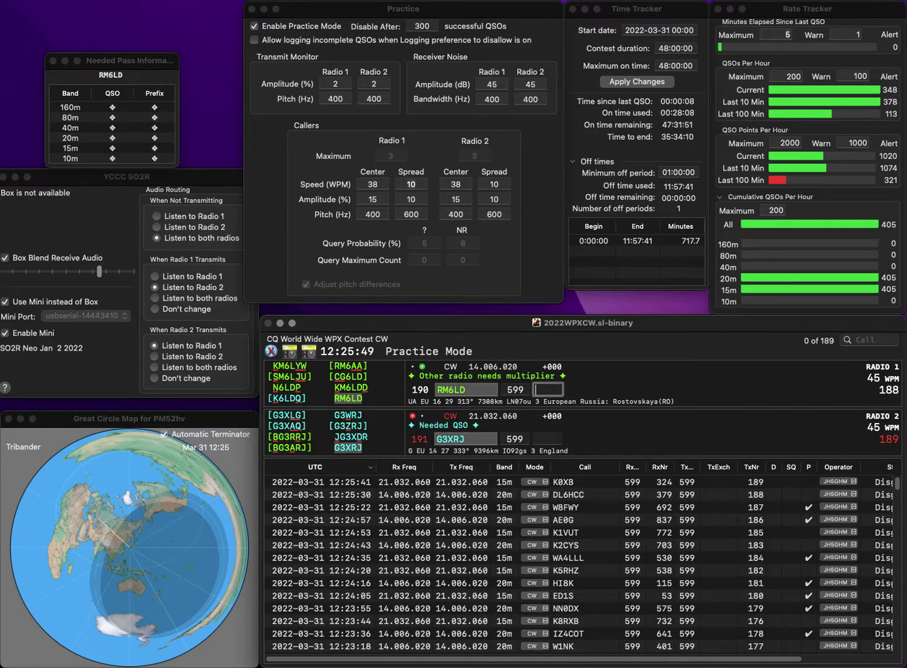
type("62")
key("Return")
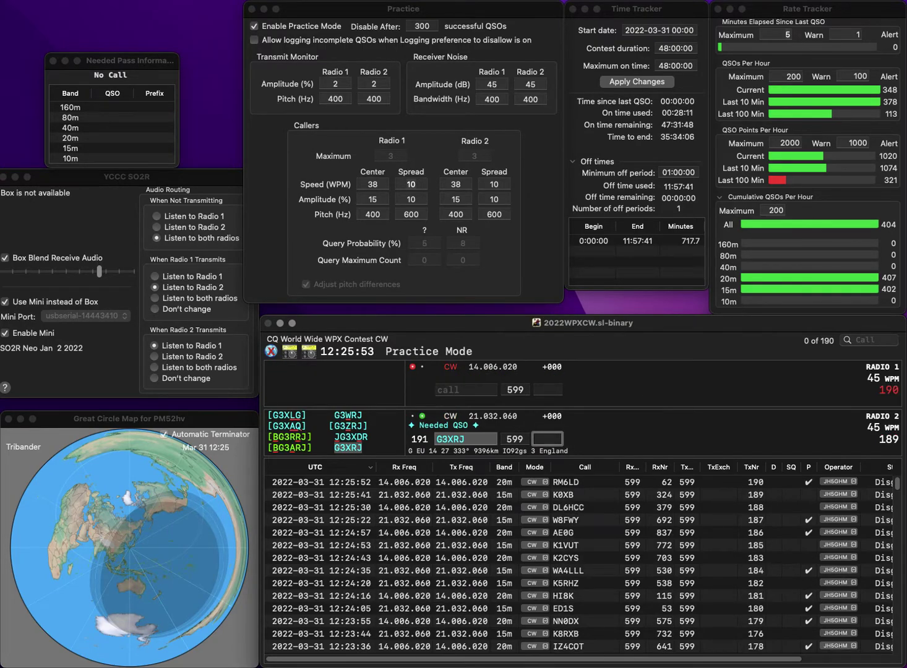
type("787")
key("Return")
type("K7Y")
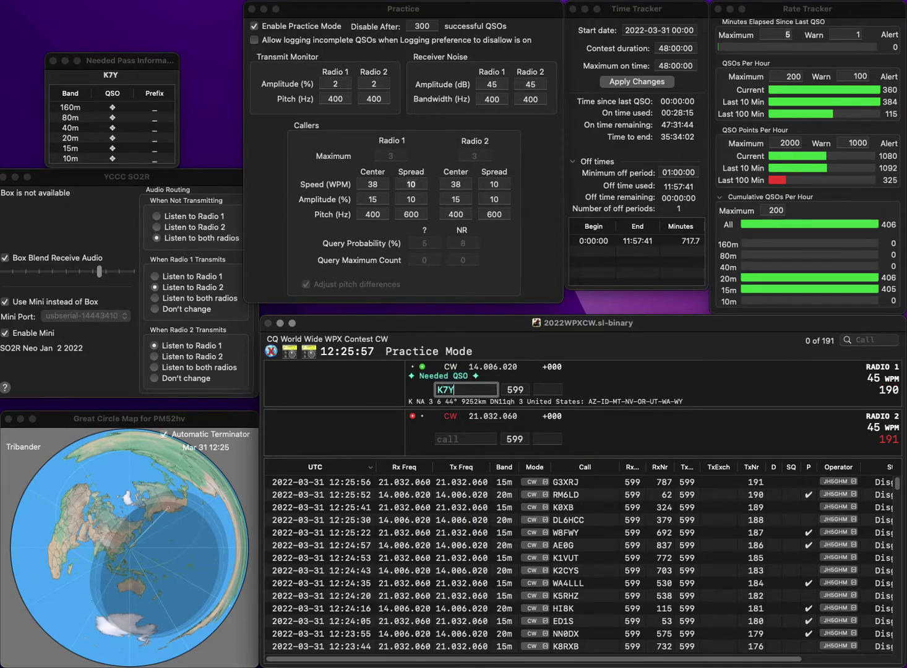
type("DL")
key("Return")
type("M0TAV")
key("Return")
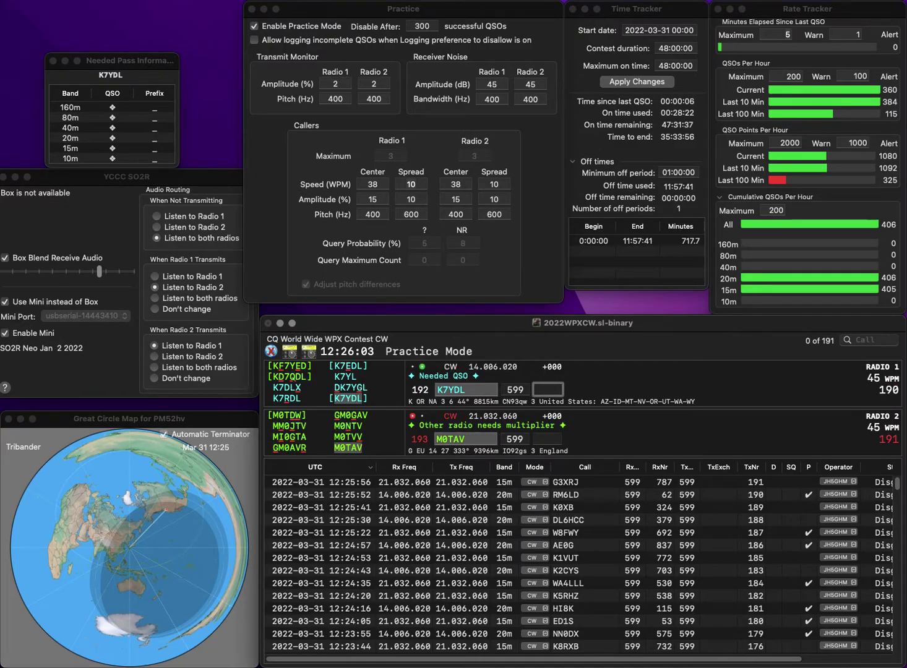
type("551")
key("Return")
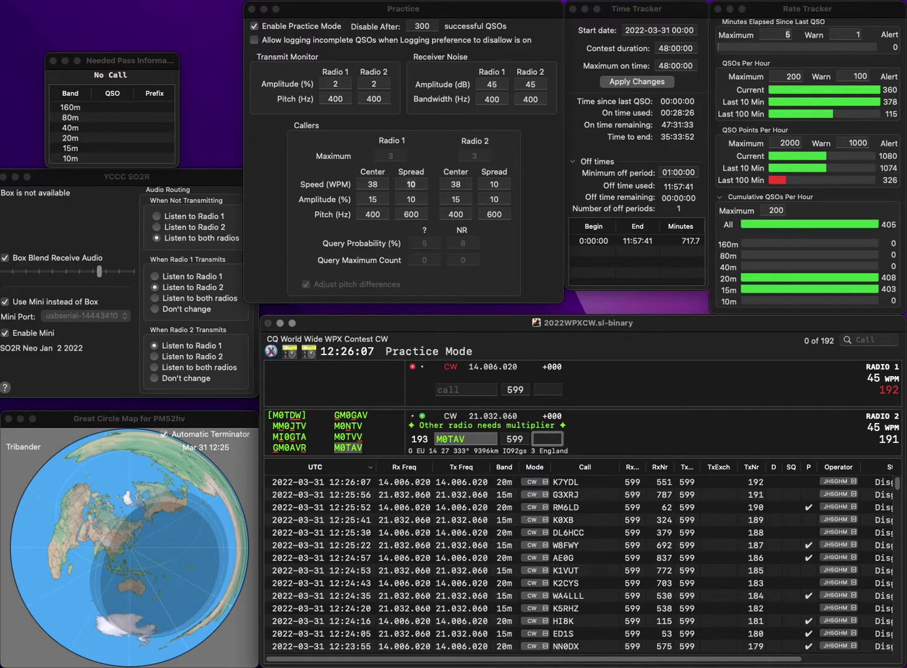
type("238")
key("Return")
type("5L")
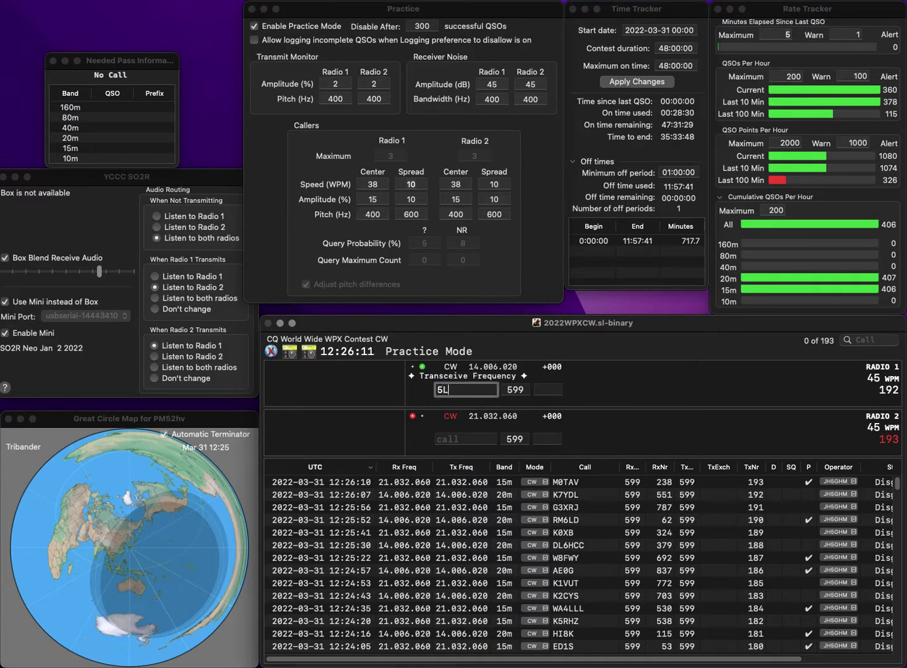
key("BackSpace")
type("RB")
key("Return")
type("W0ATI")
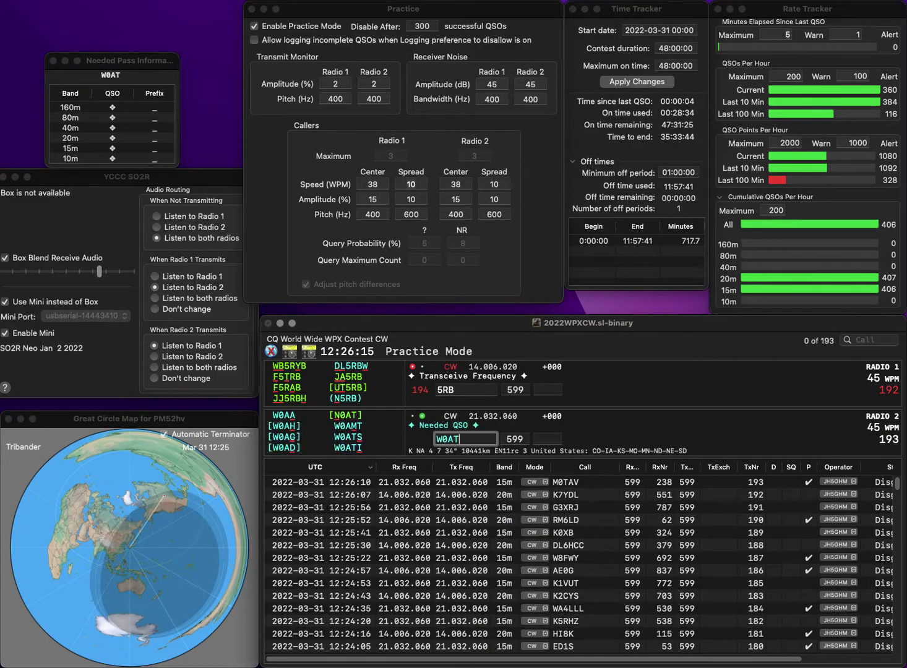
key("Return")
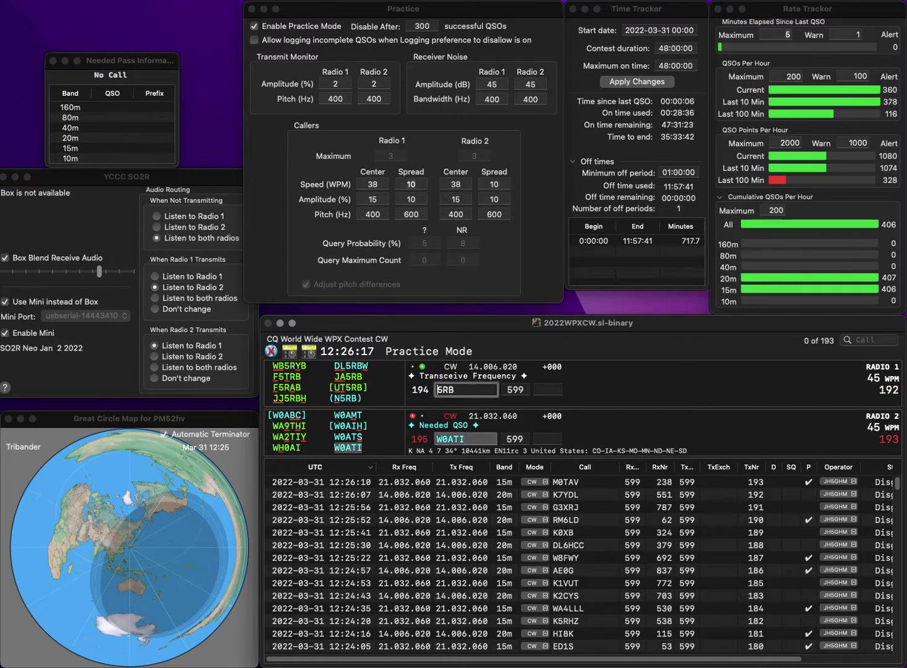
Step: Complete the Radio 1 callsign as JA5RB and correct the Radio 2 callsign to W0ATS
type("JA")
key("Return")
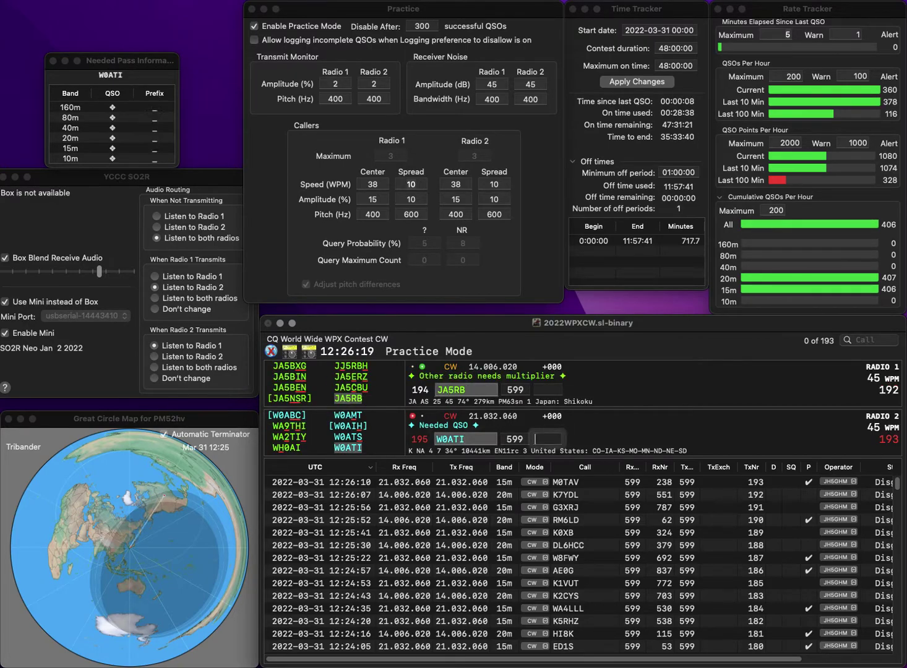
key("BackSpace")
type("S")
key("Return")
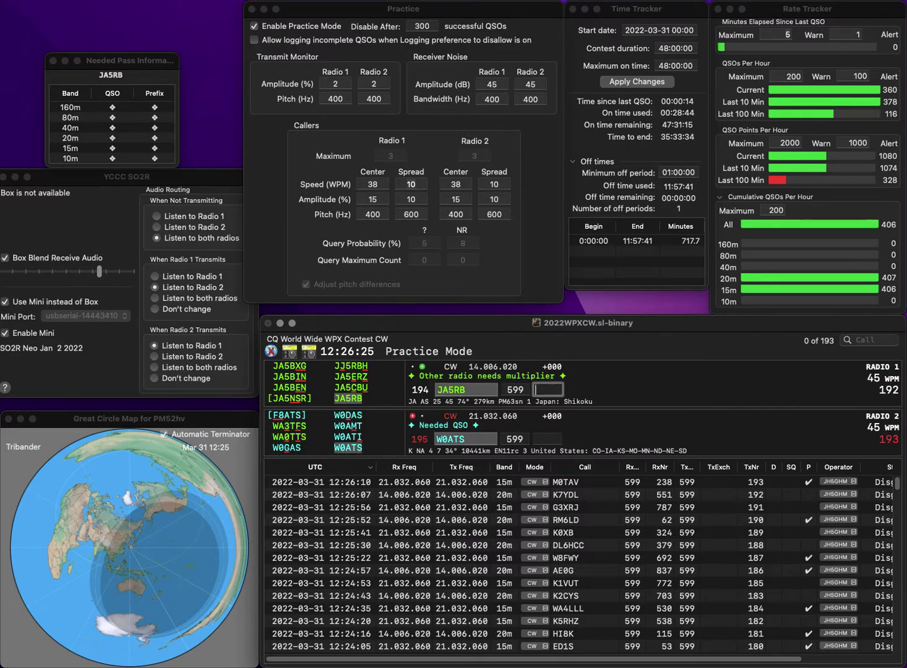
type("347")
key("Return")
key("space")
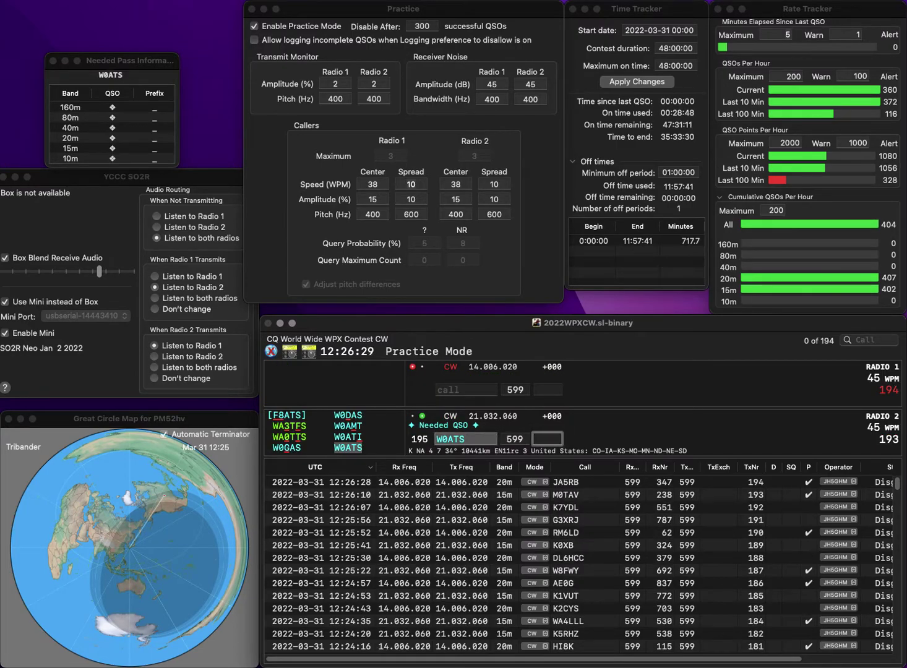
type("528")
key("Return")
type("8X")
key("Return")
type("KP3W")
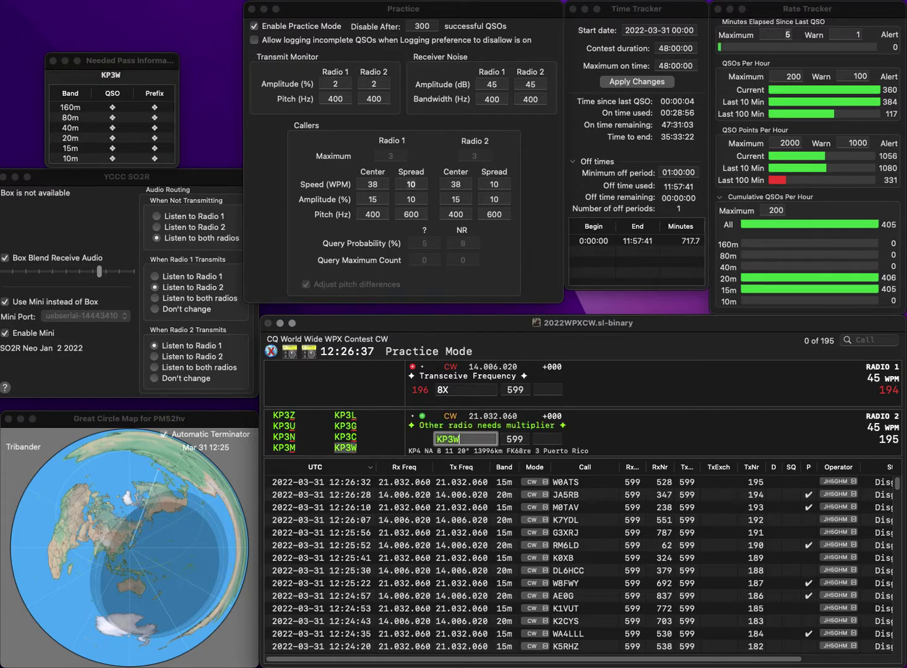
key("Return")
type("PU")
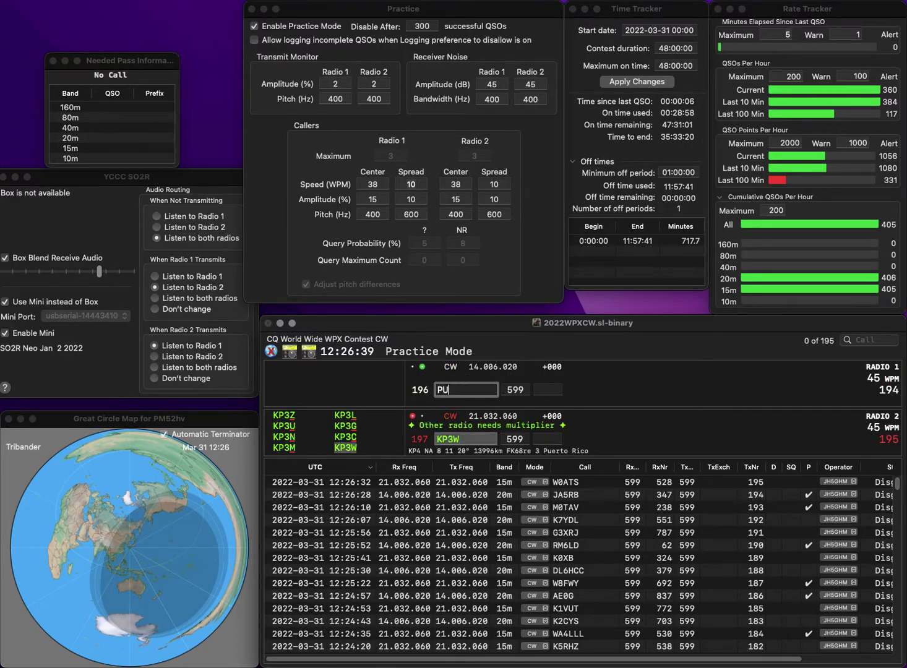
type("5X")
key("Return")
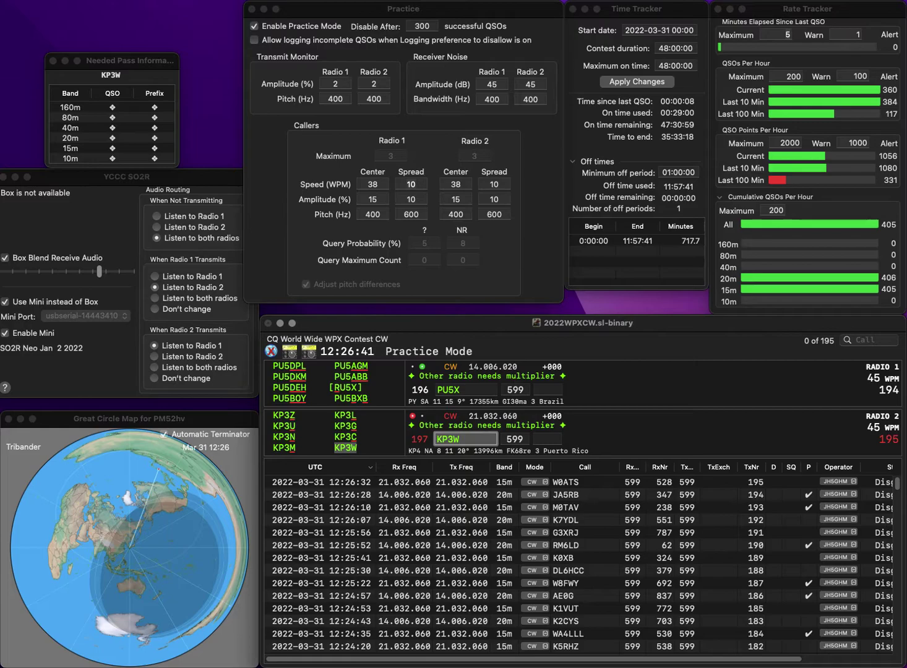
key("space")
type("38")
key("Return")
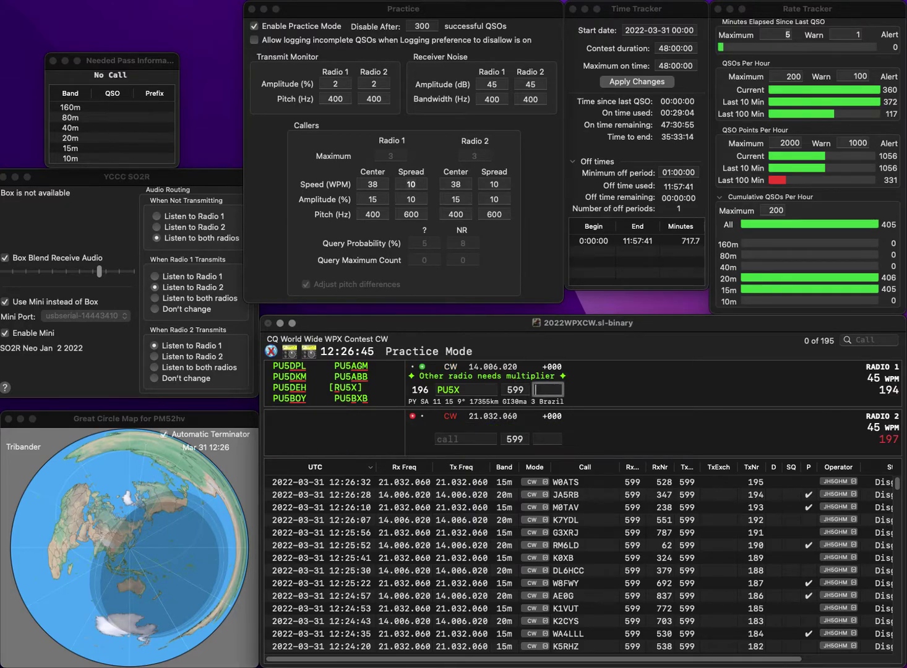
key("BackSpace")
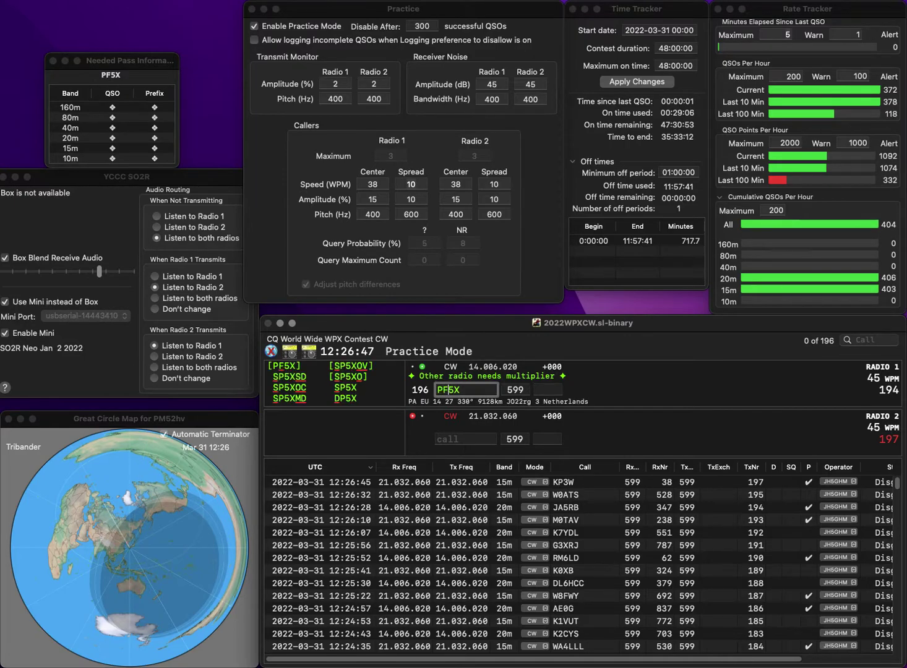
type("F")
key("Return")
type("AA4LS")
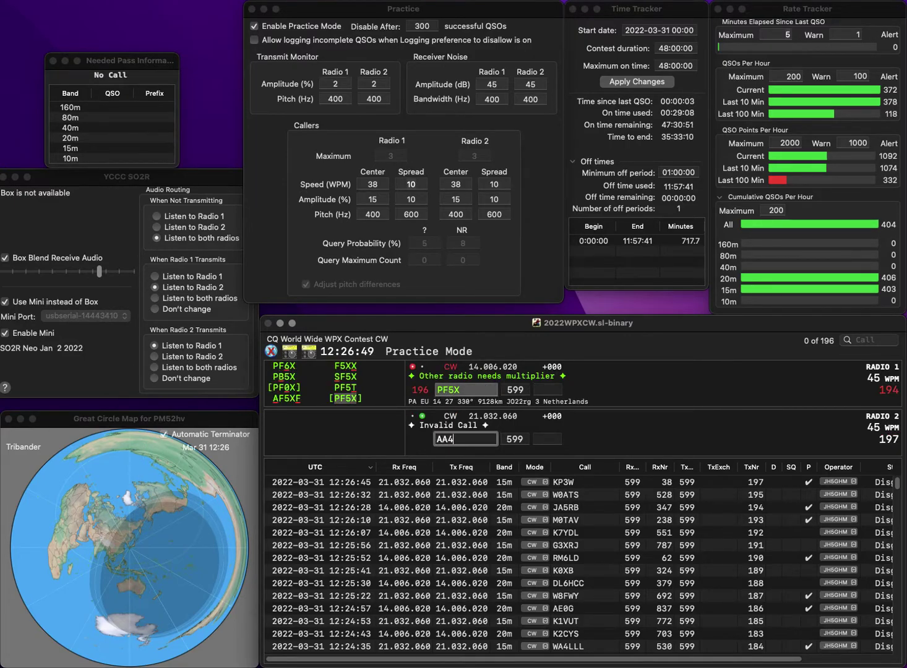
key("Return")
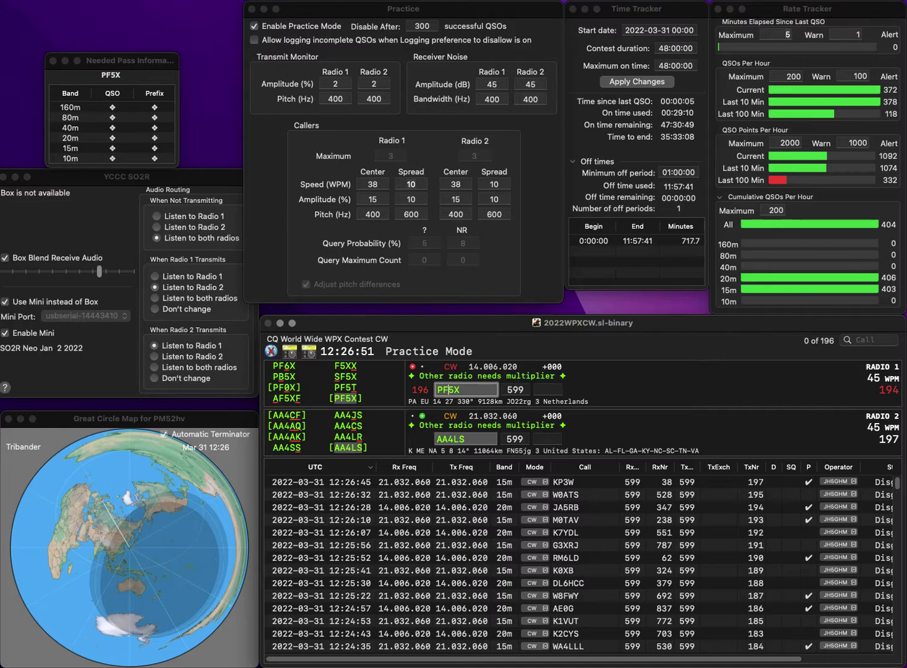
key("Return")
type("245")
key("Return")
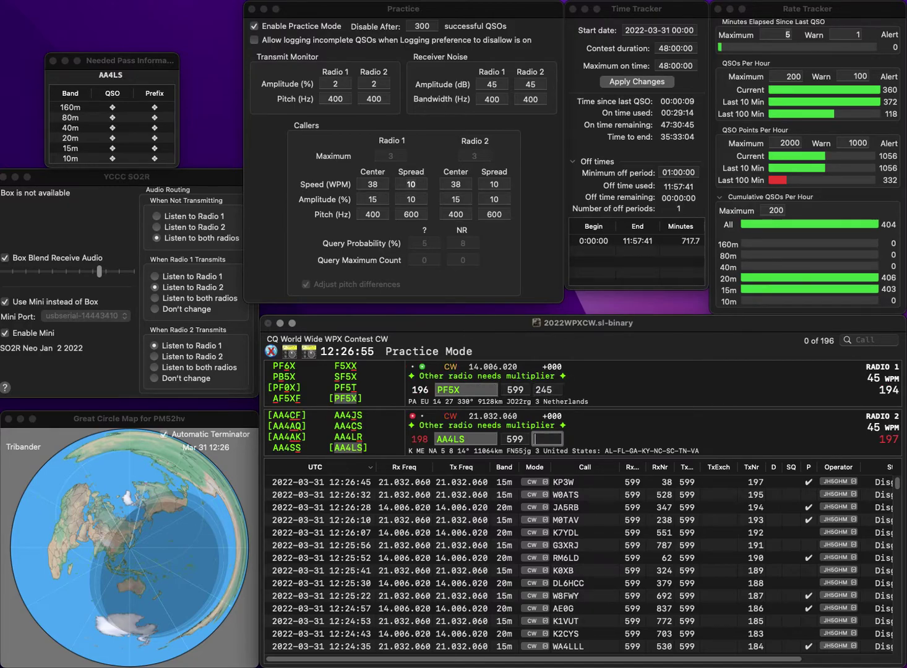
type("372")
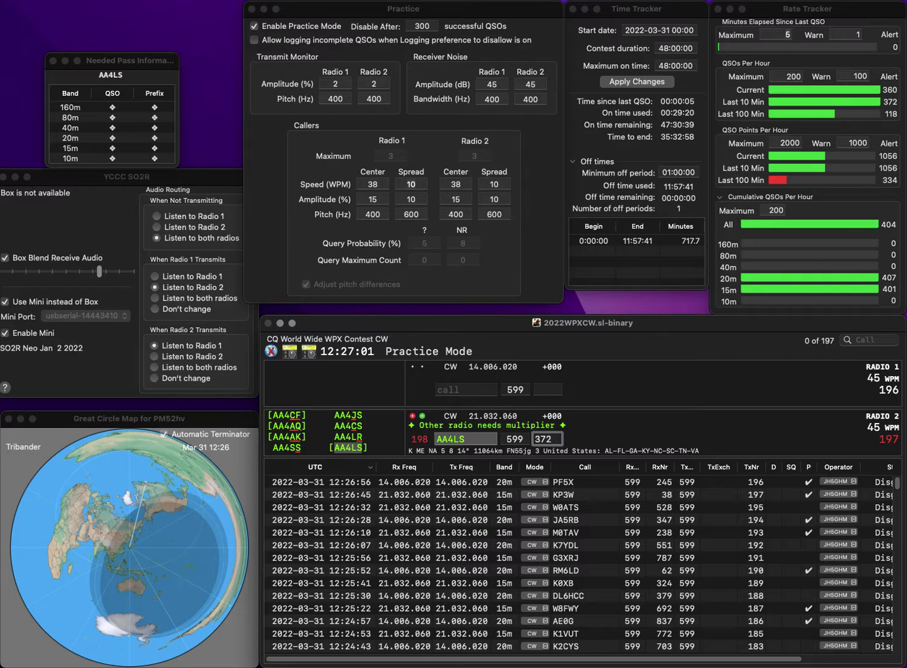
key("Return")
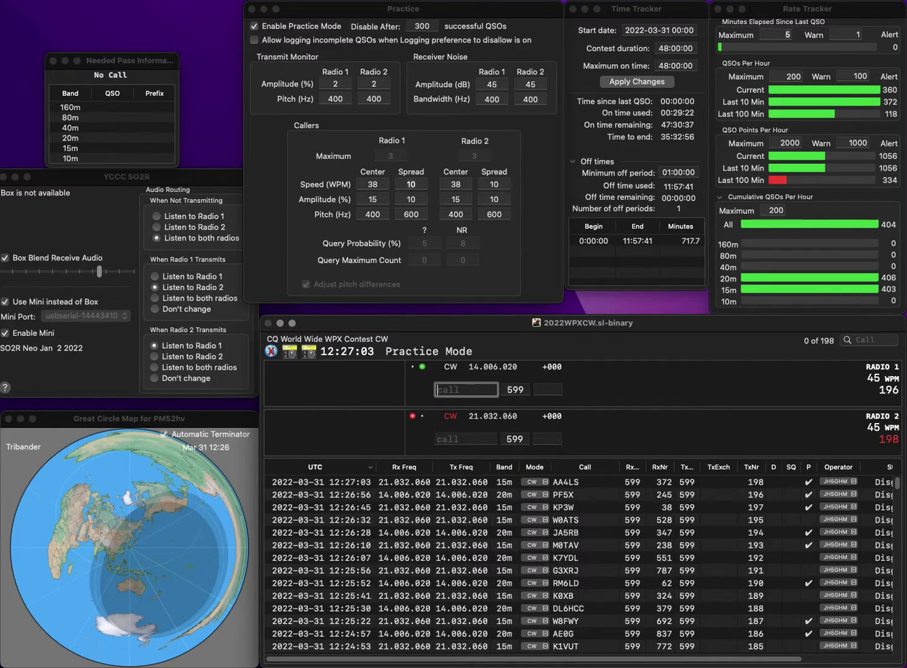
type("WB8UBR")
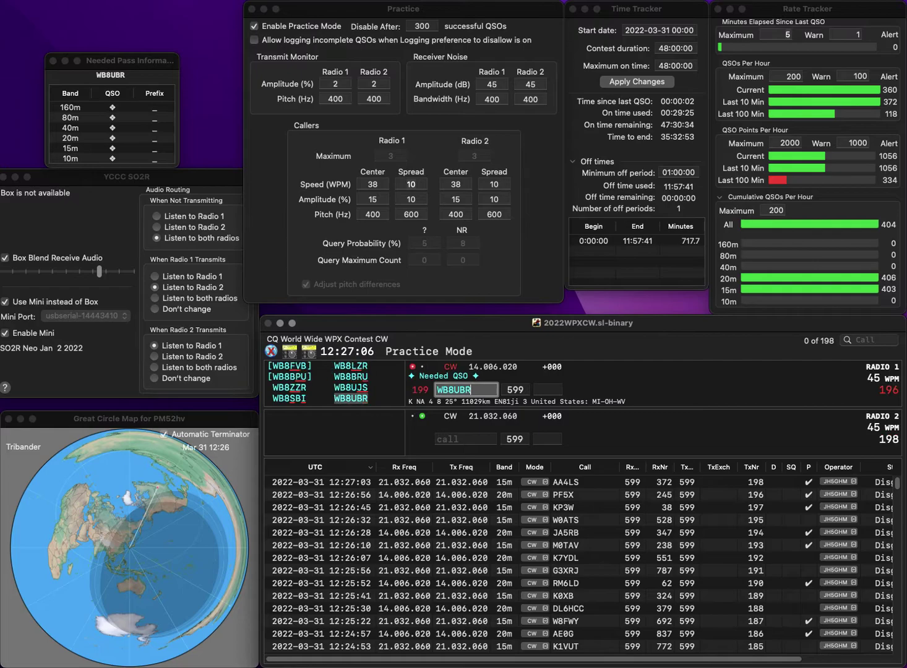
left_click(441, 439)
type("KNG")
type("1")
key("Return")
key("Up")
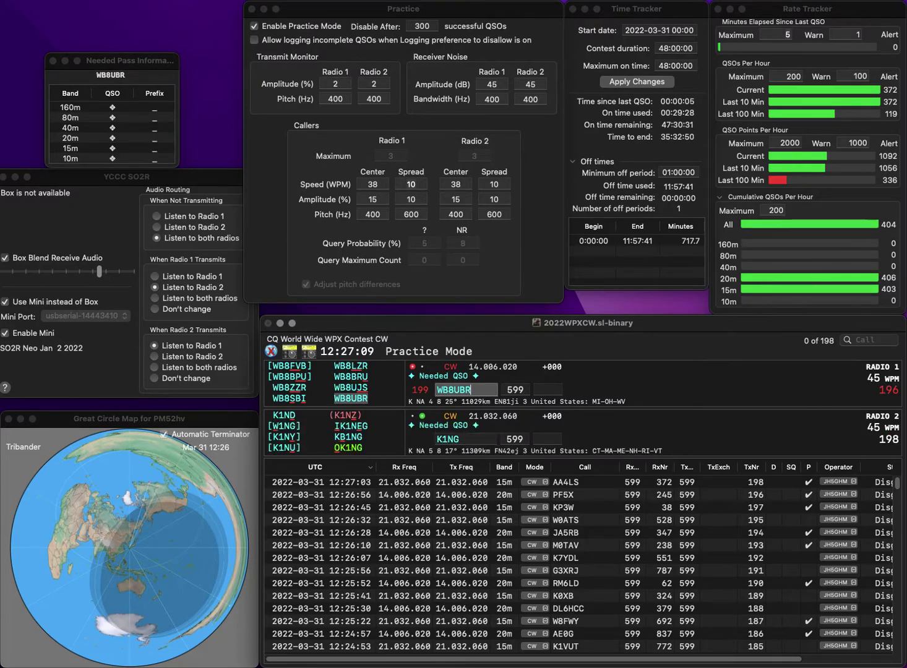
key("space")
type("636")
key("Return")
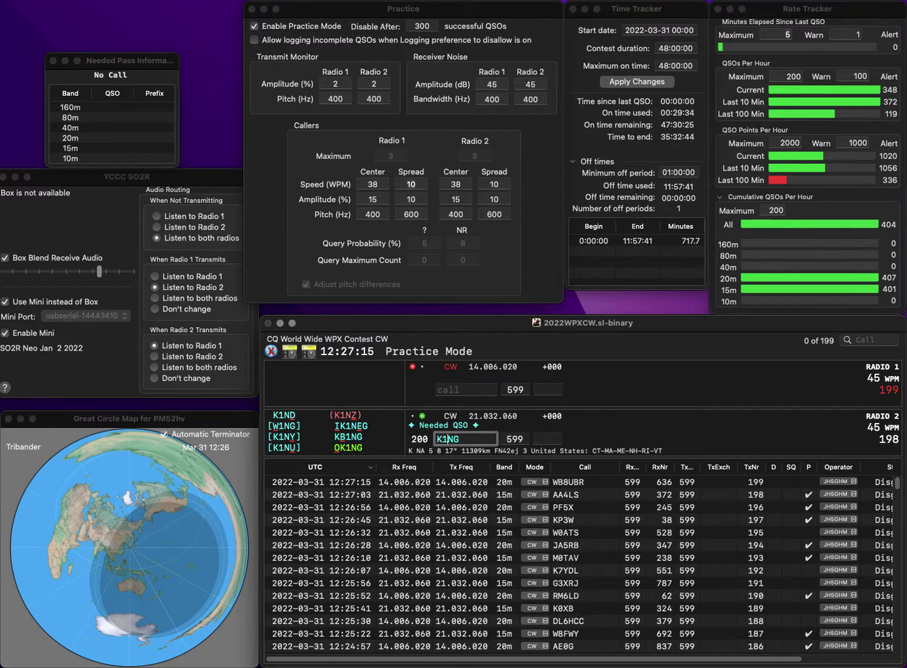
key("Left")
key("Left")
type("D")
key("Delete")
key("Return")
type("E77S")
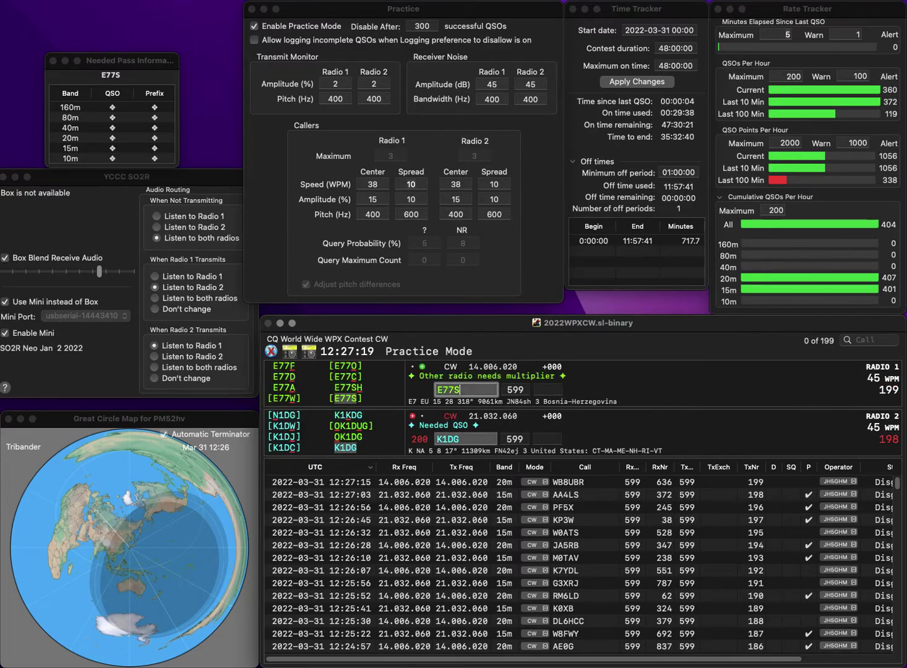
key("Return")
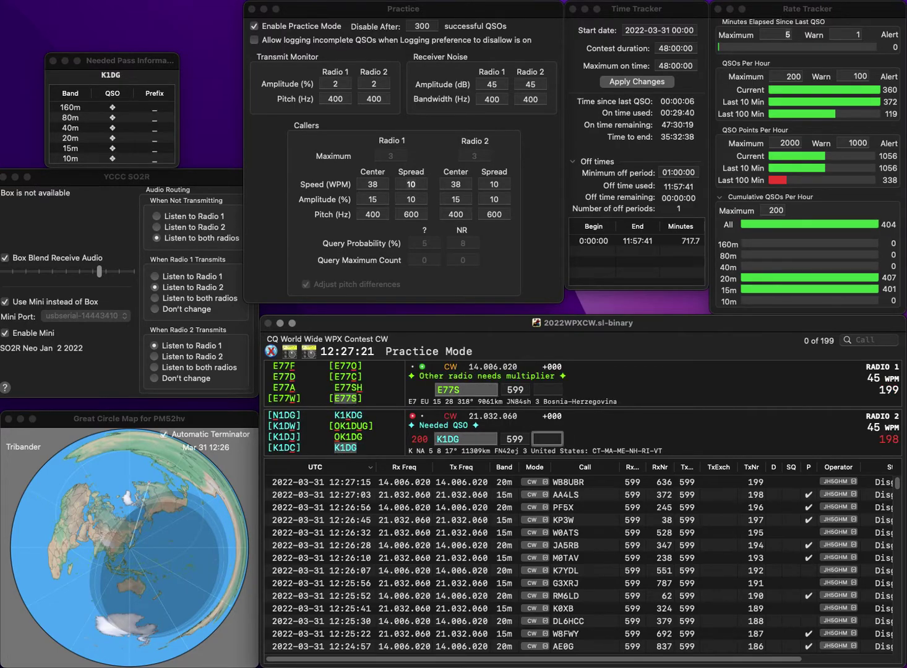
Step: Log K1DG on Radio 2 with received number 865 and correct the Radio 1 callsign to E77R
type("865")
key("Return")
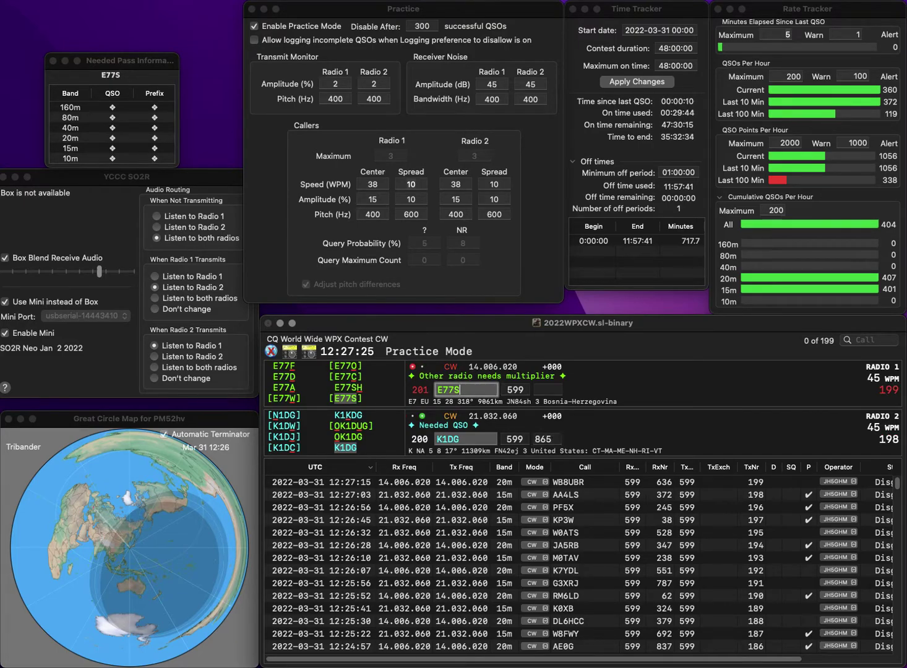
key("space")
key("BackSpace")
type("R")
key("Return")
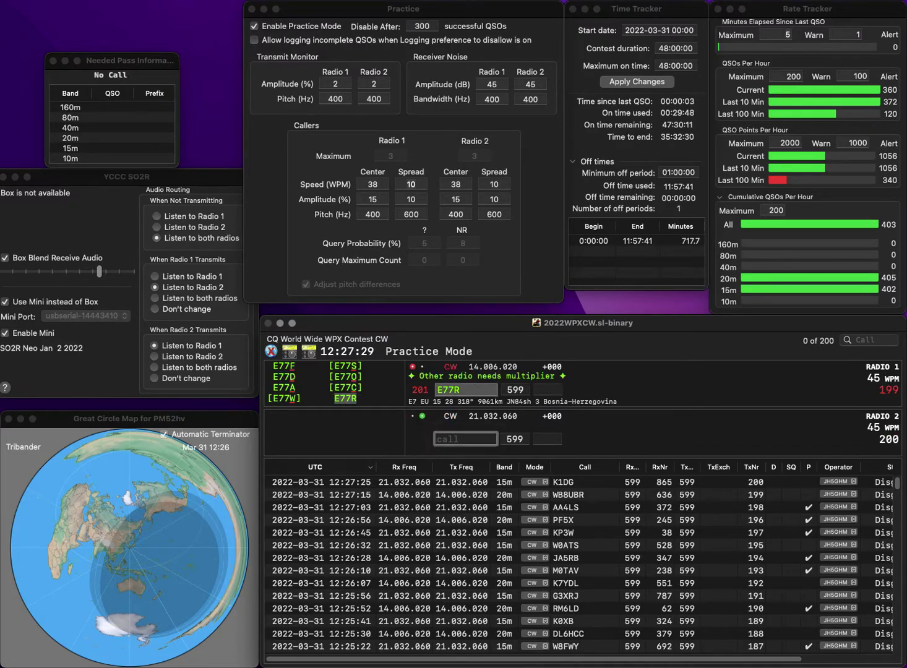
type("W")
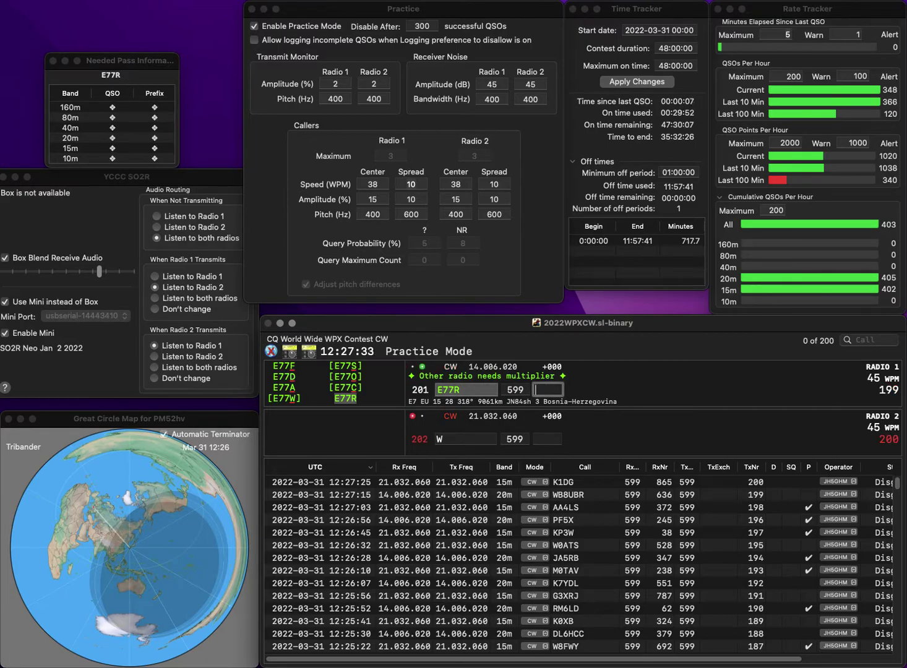
type("1")
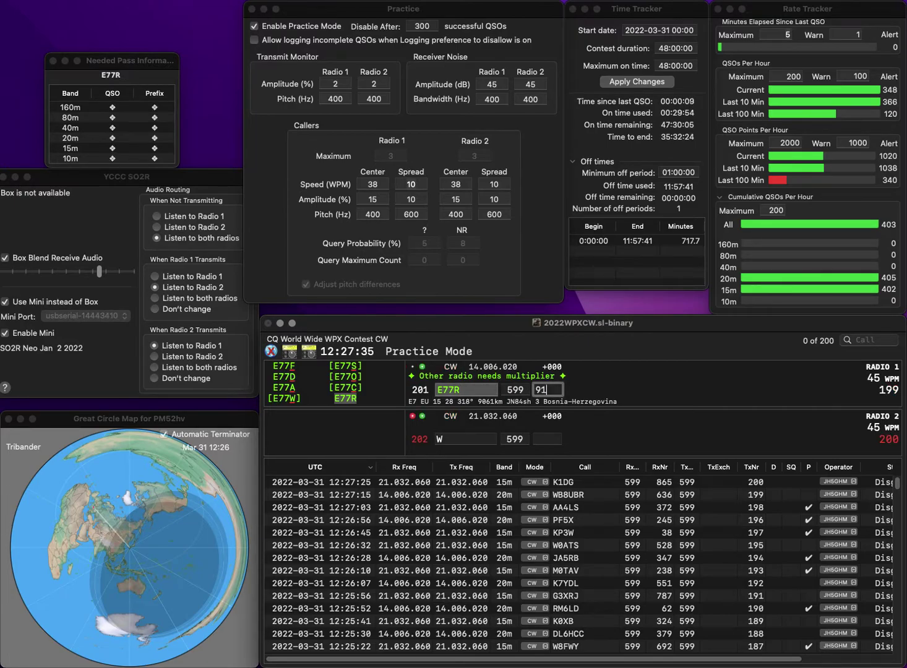
type("5")
key("Return")
Step: Replace the partial callsign on Radio 2 with MTM and send it
key("BackSpace")
type("MTW")
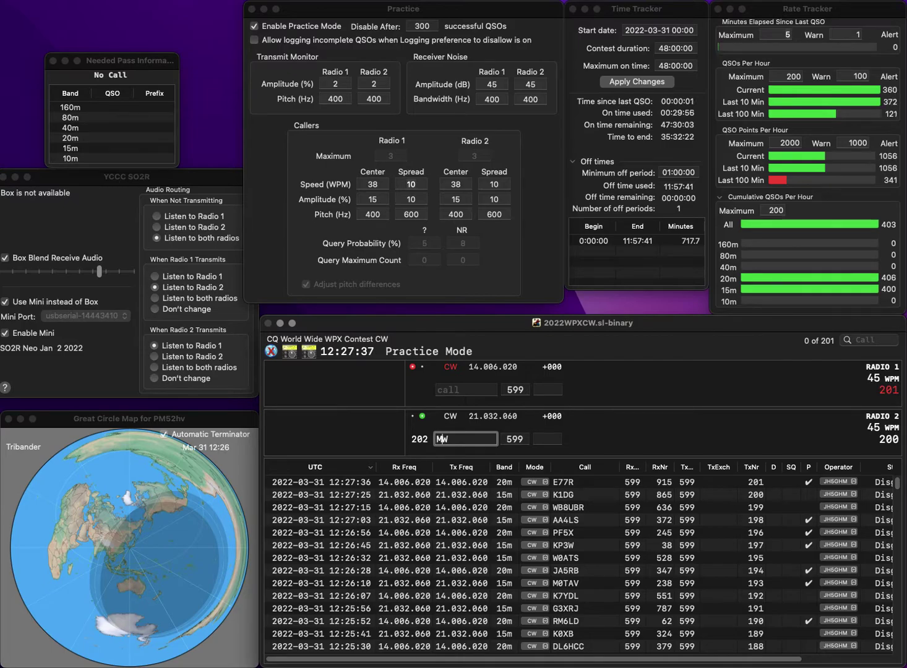
key("BackSpace")
type("M")
key("Return")
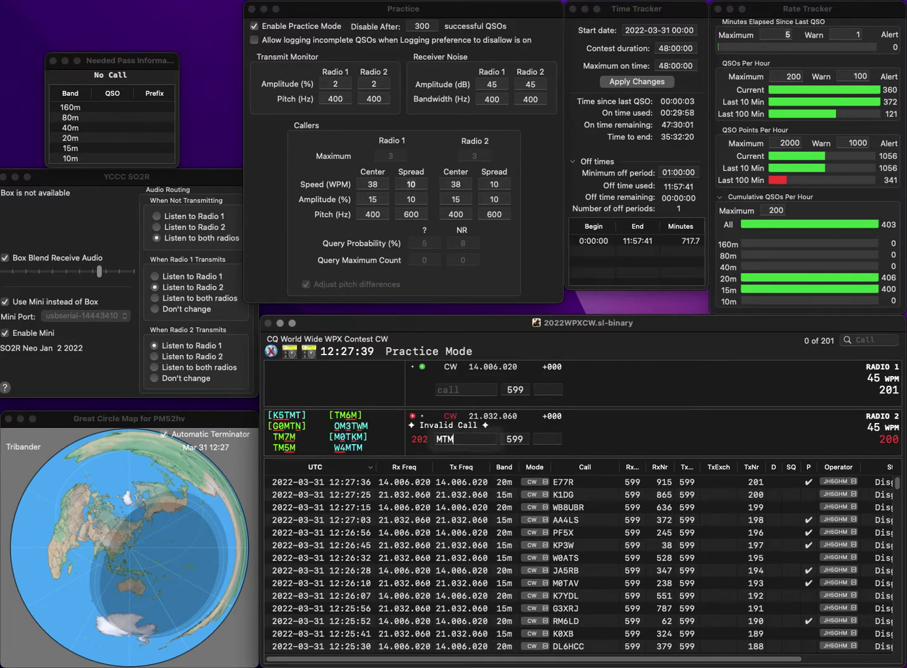
type("2BT")
key("Home")
type("S5")
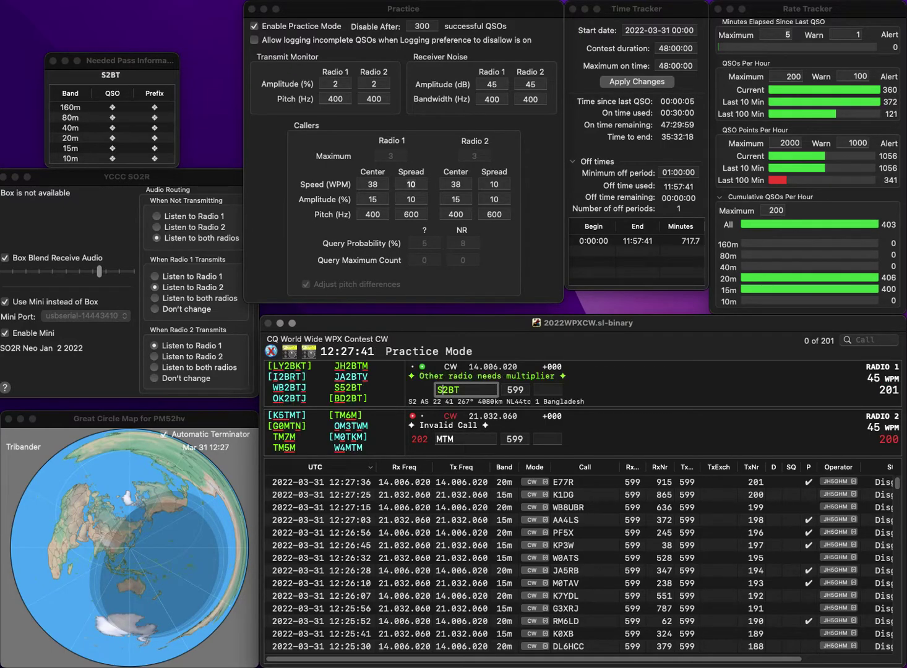
key("Return")
key("Home")
type("WB3")
key("Delete")
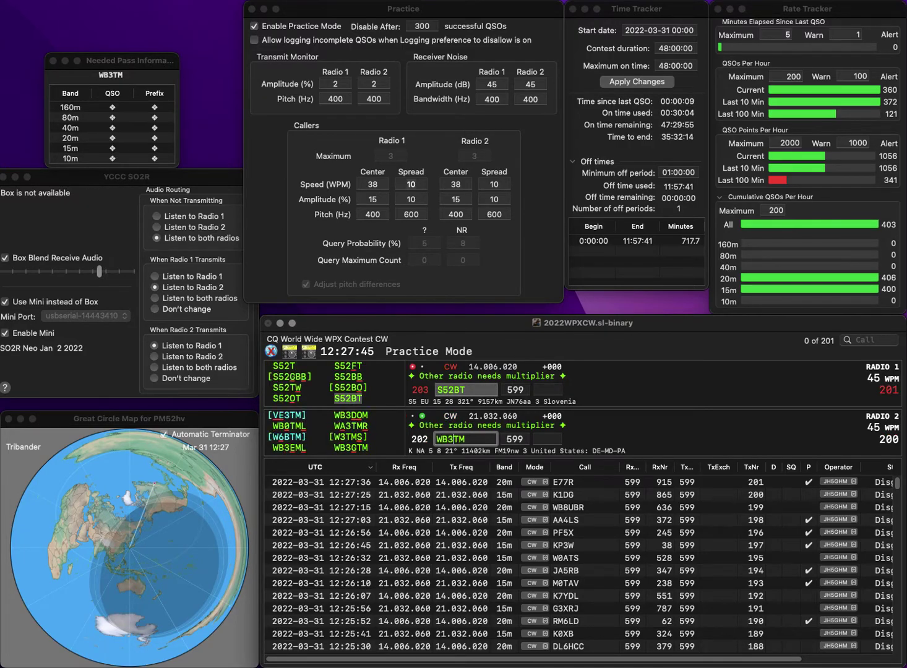
type("G")
key("Return")
Step: Log S52BT on Radio 1 with received number 907 and WB3GTM on Radio 2 with received number 829
key("space")
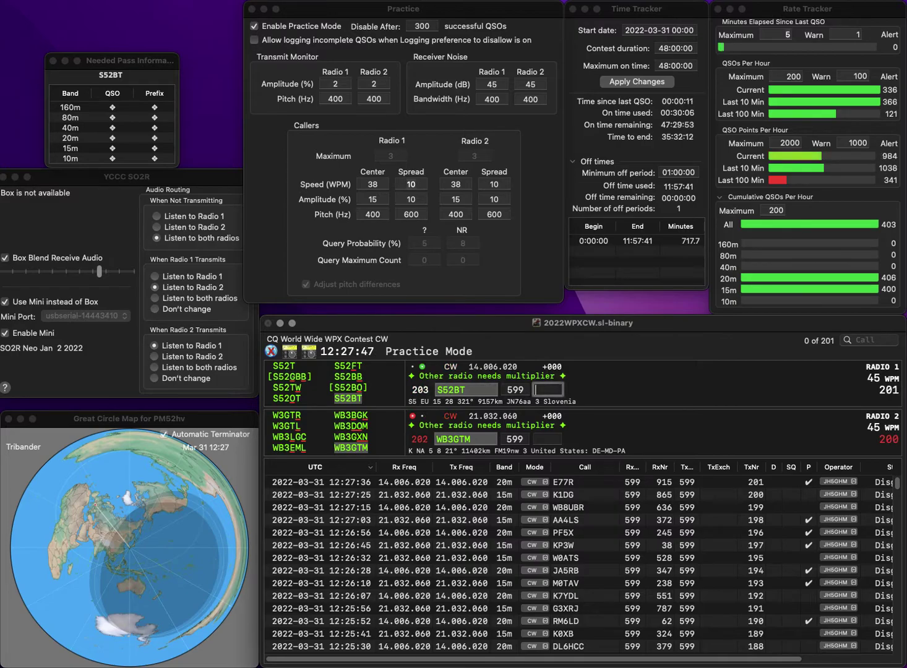
type("907")
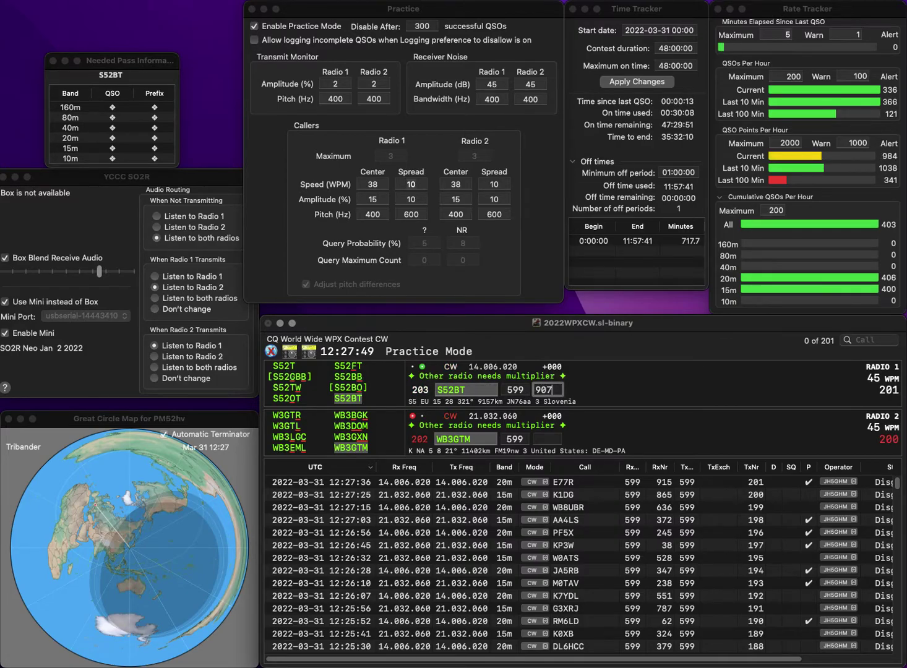
key("Return")
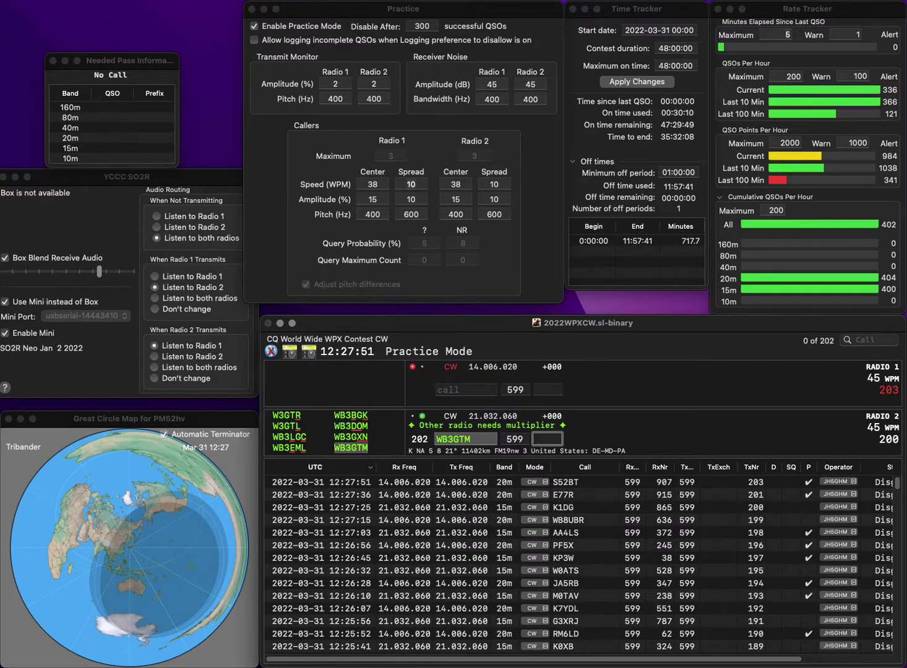
type("829")
left_click(465, 390)
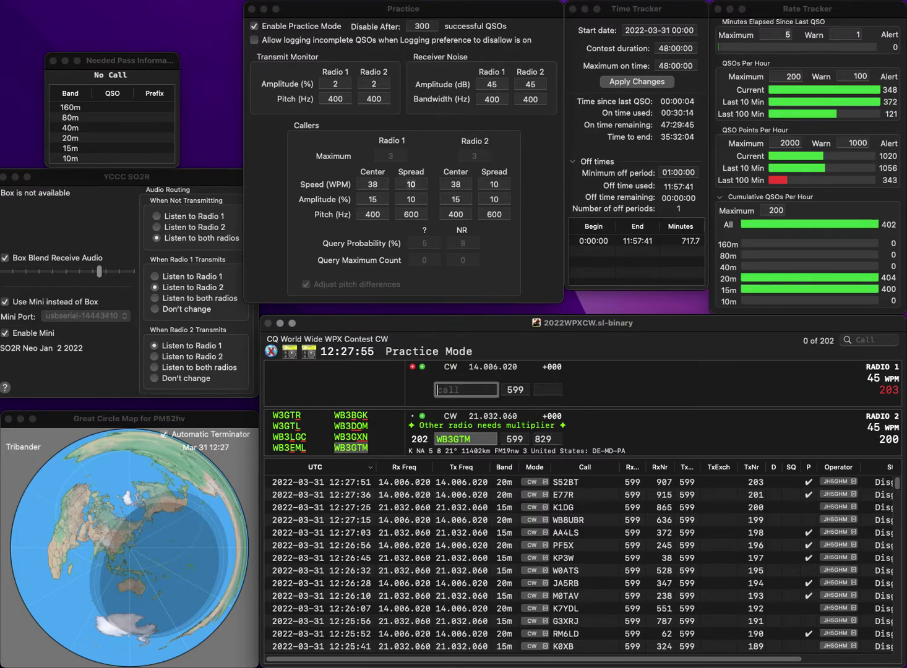
Step: Enter the callsign N5DN on Radio 1 and RW9W on Radio 2, sending the exchange to each
type("N5DN")
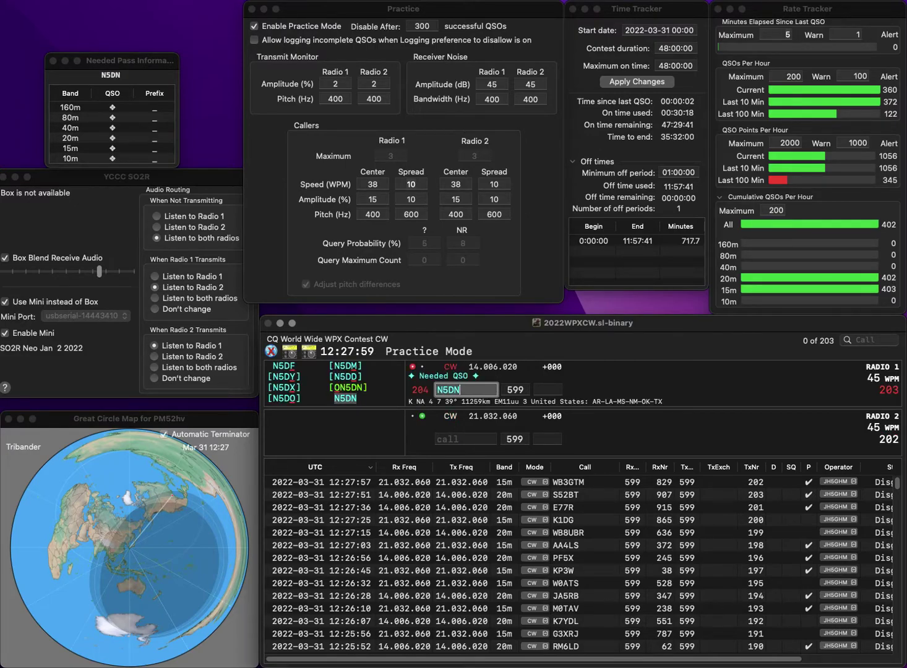
key("Return")
type("RW9W")
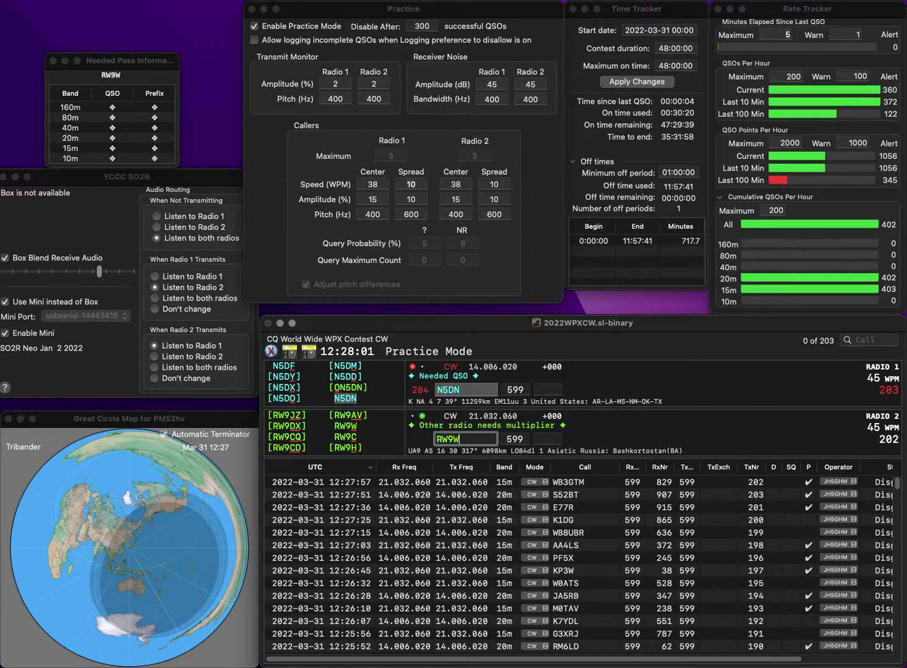
key("Return")
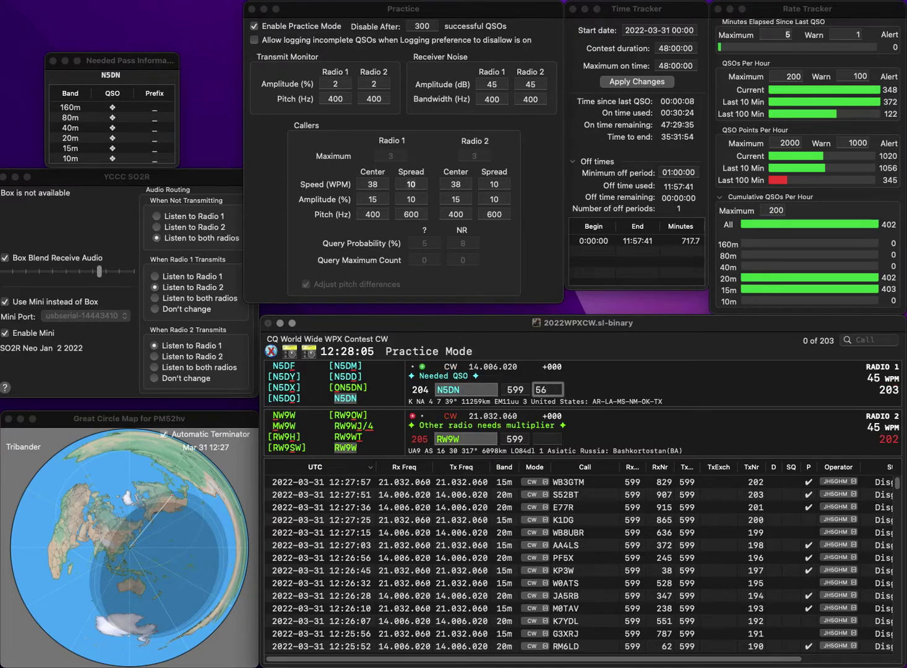
Step: Log N5DN on Radio 1 with received number 560 and RW9W on Radio 2 with received number 24
key("Return")
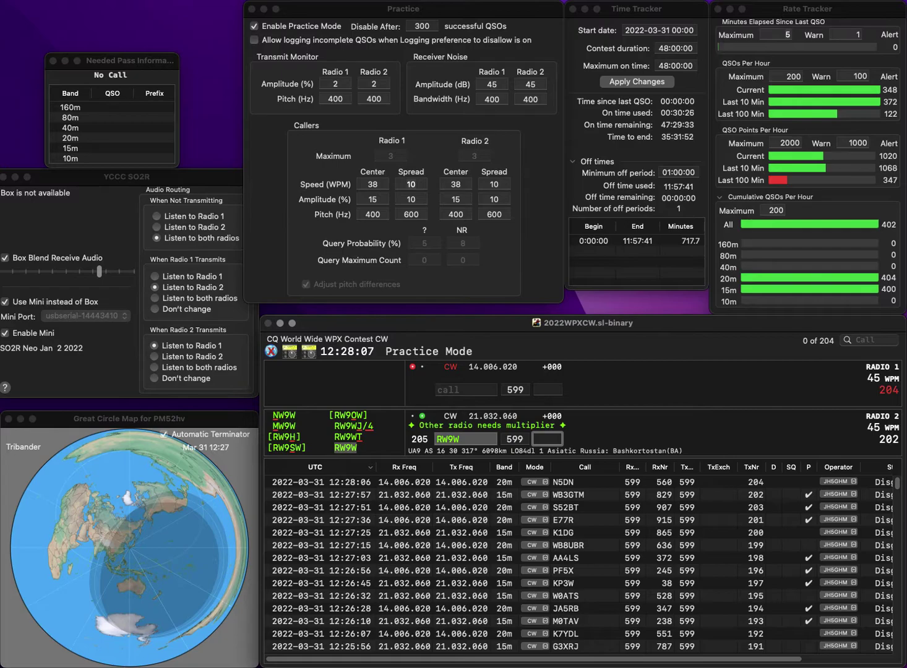
type("24")
key("Return")
Step: Send the partial callsign N7 on Radio 1 and enter and send W0KFG on Radio 2
type("N7")
key("Return")
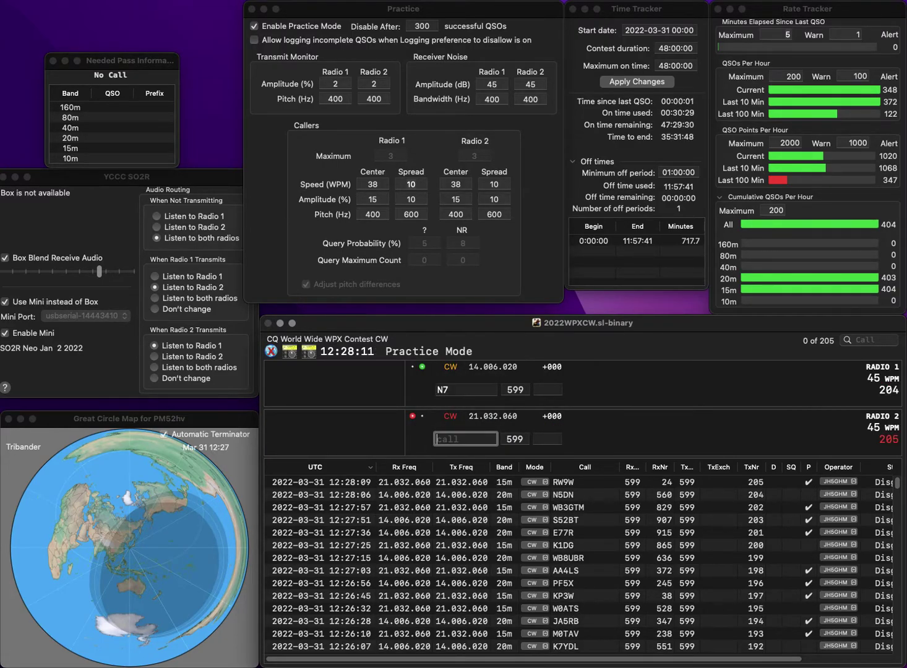
type("W0KFG")
key("Return")
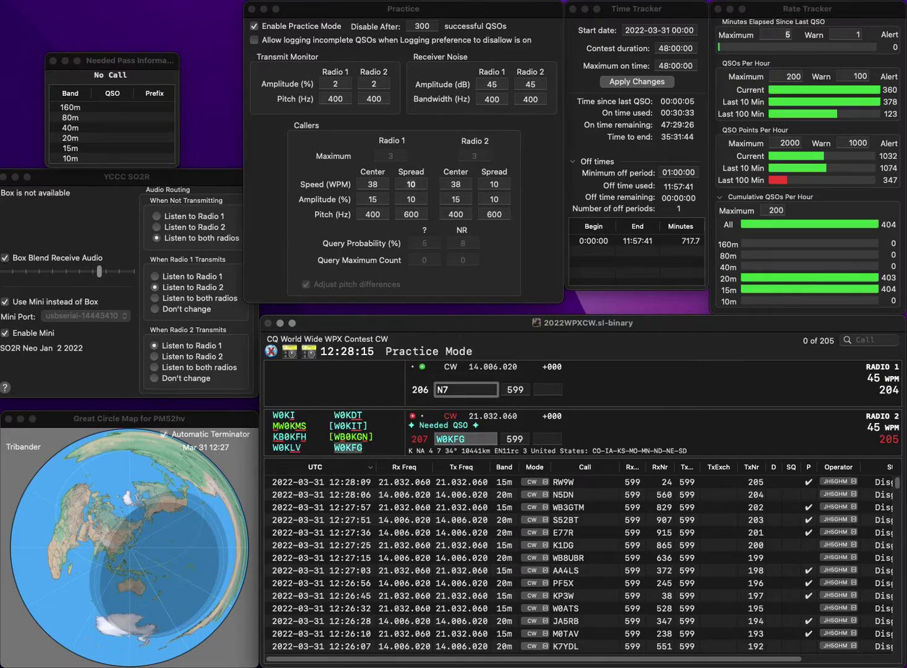
type("N7QQ")
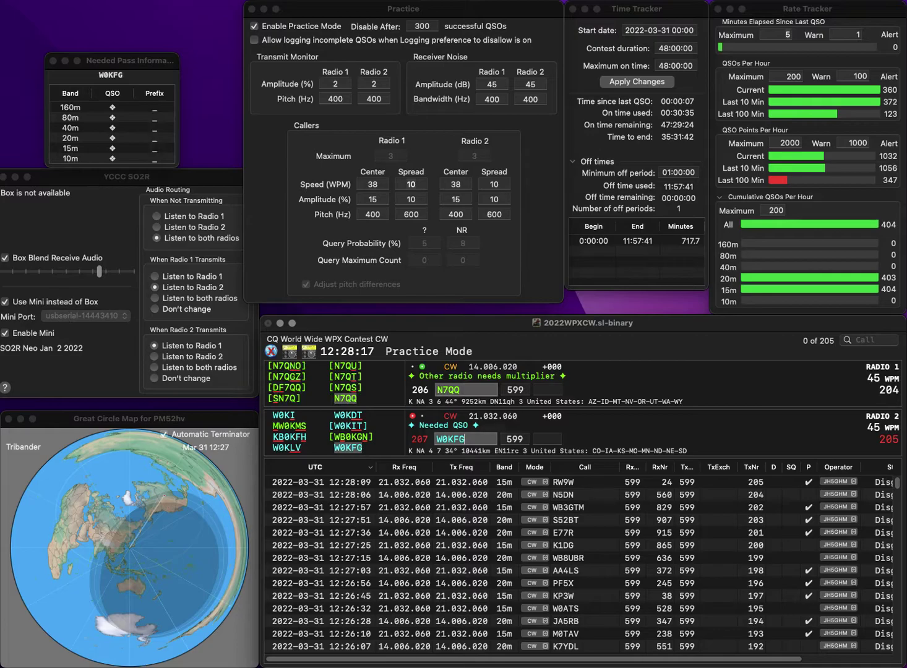
key("Return")
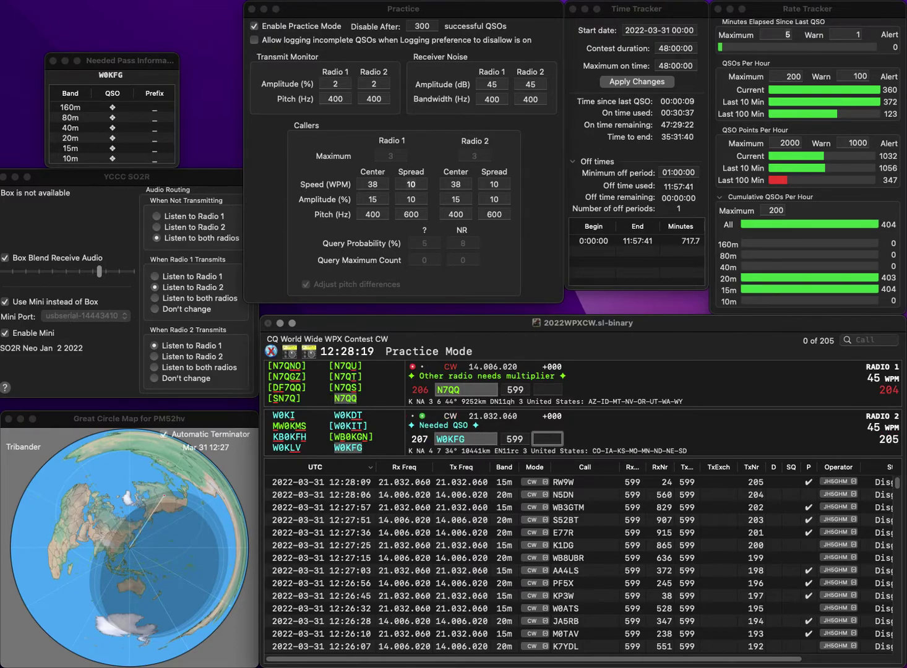
type("5")
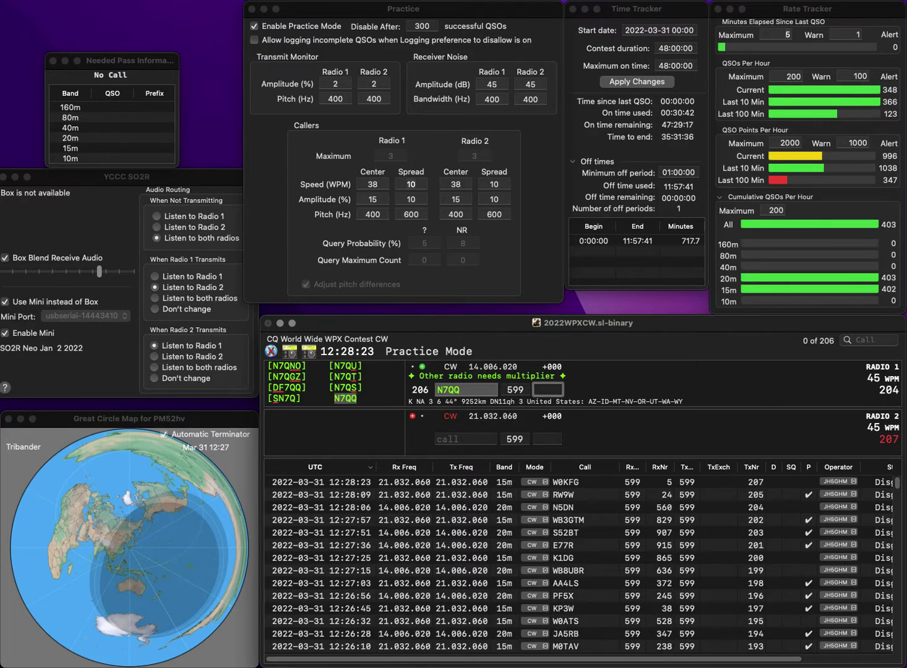
type("6")
type("0")
key("BackSpace")
type("9")
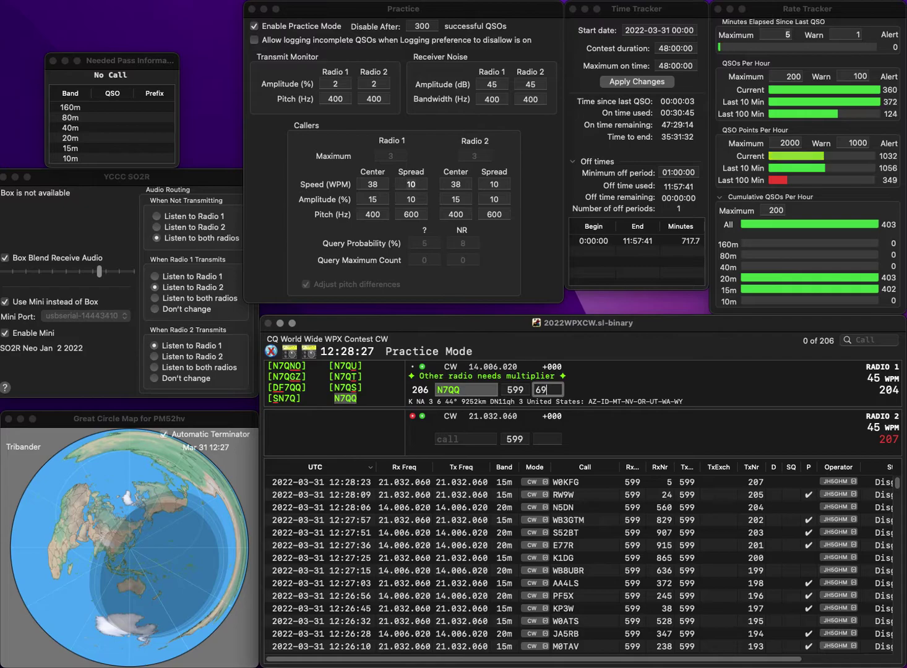
type("90")
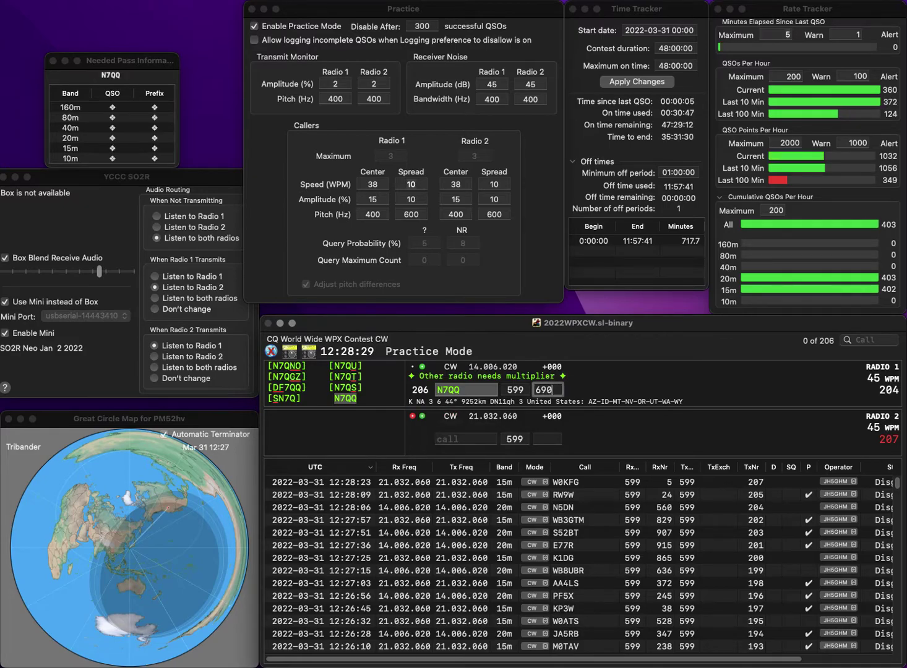
key("Return")
type("K5")
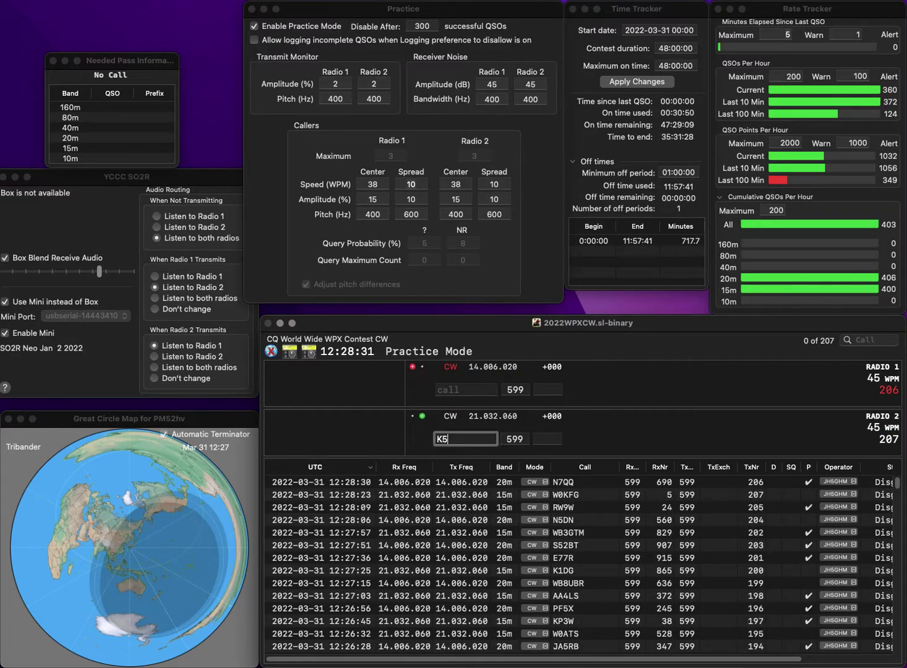
type("PH")
key("Home")
type("D")
key("Return")
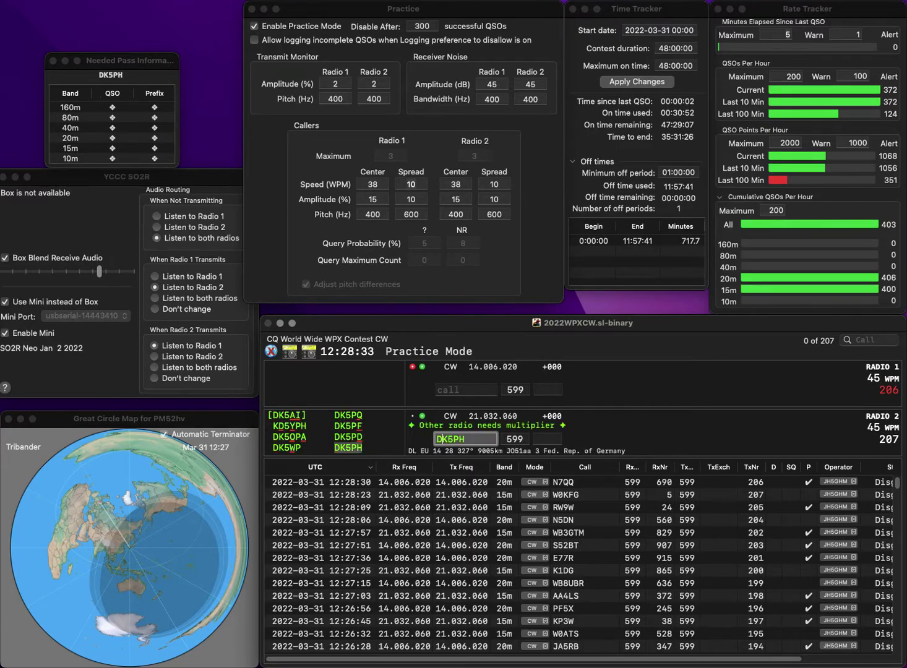
type("BD")
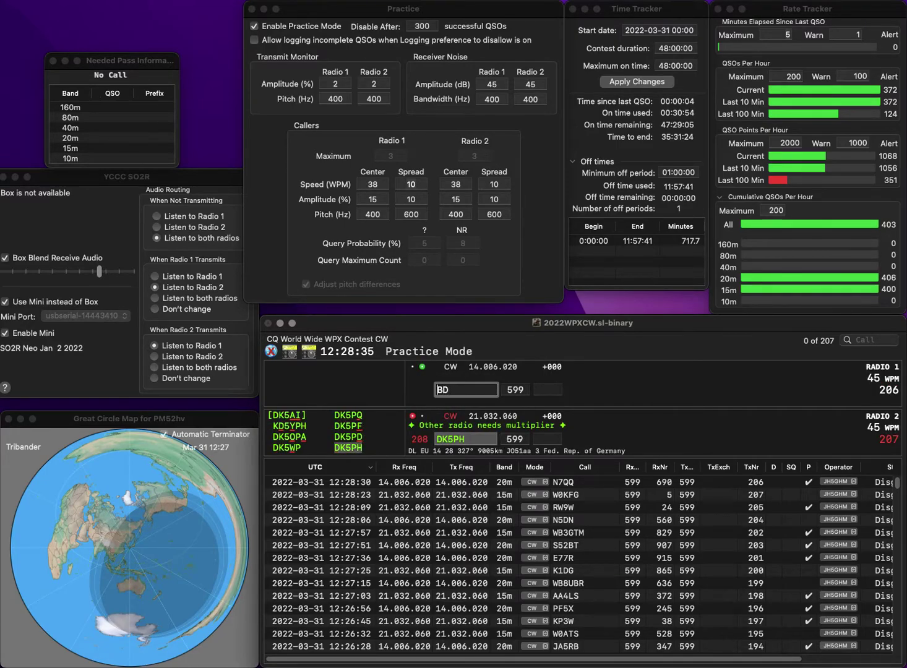
type("U1")
key("Return")
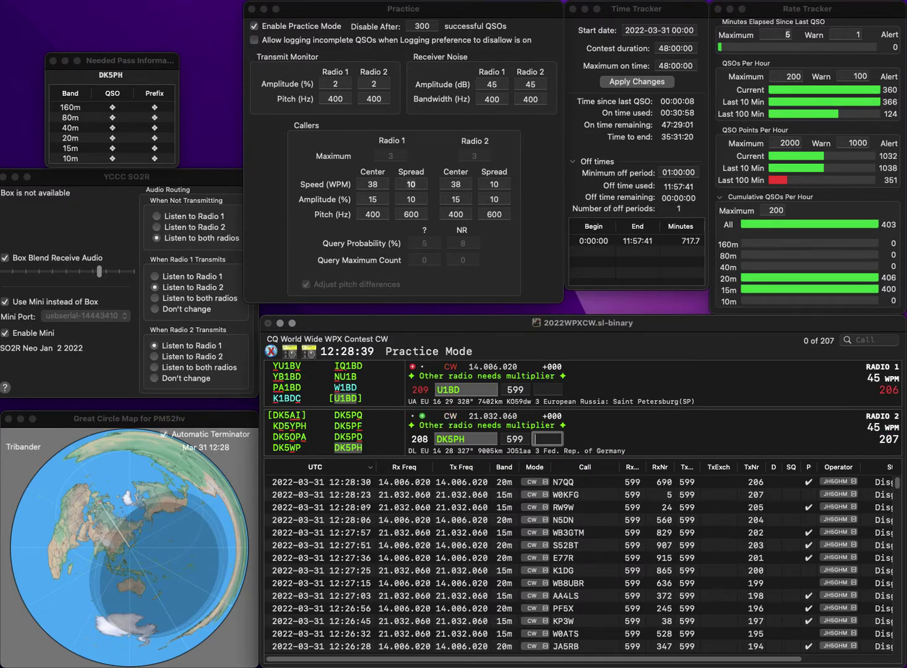
Step: Log DK5PH on Radio 2 with received number 520 and U1BD on Radio 1 with received number 860
type("520")
key("Return")
type("860")
key("Return")
type("N6JS")
key("Return")
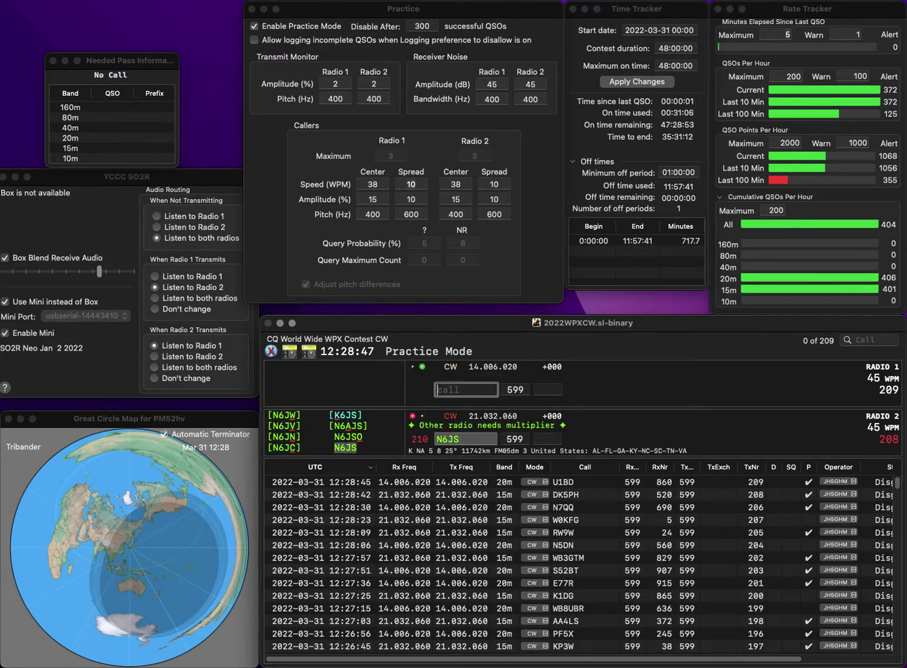
type("VA3")
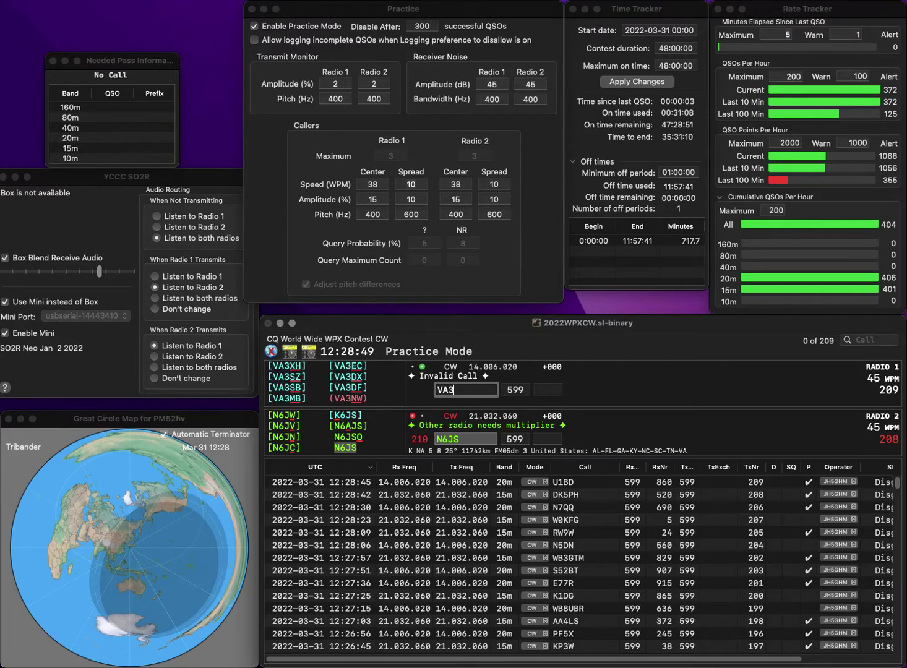
type("YLB")
key("Return")
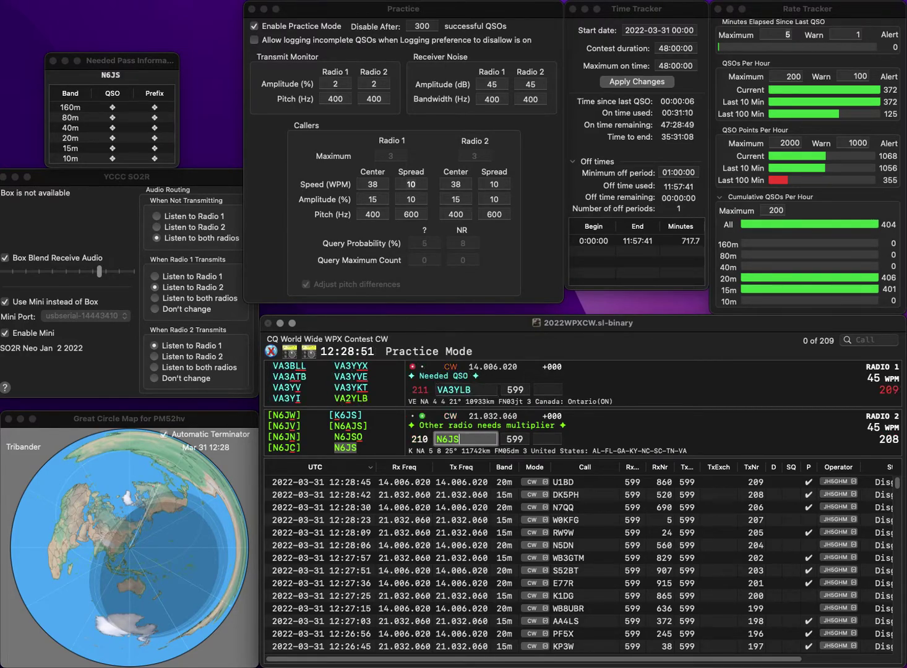
key("space")
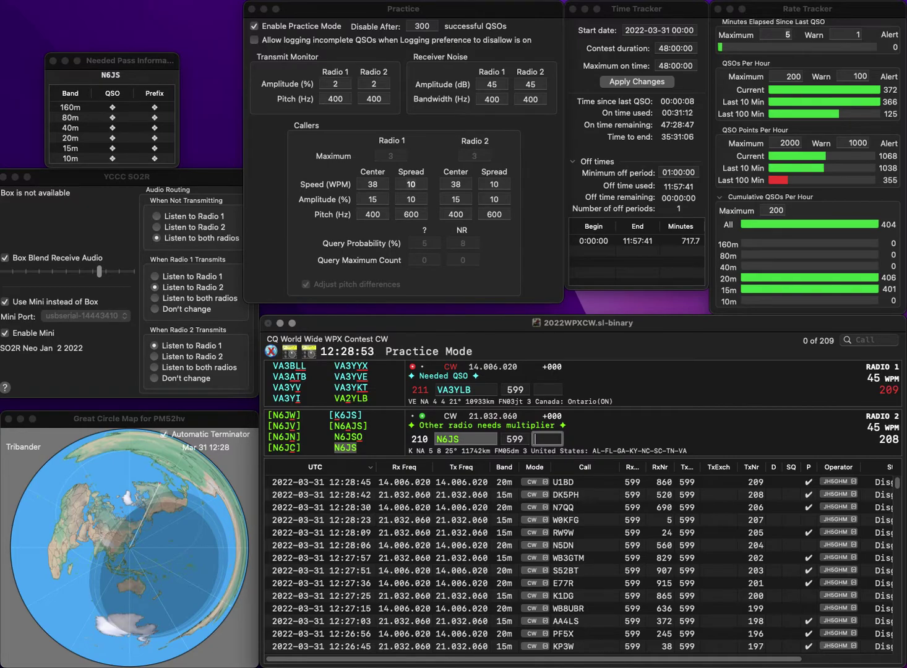
type("328")
key("Return")
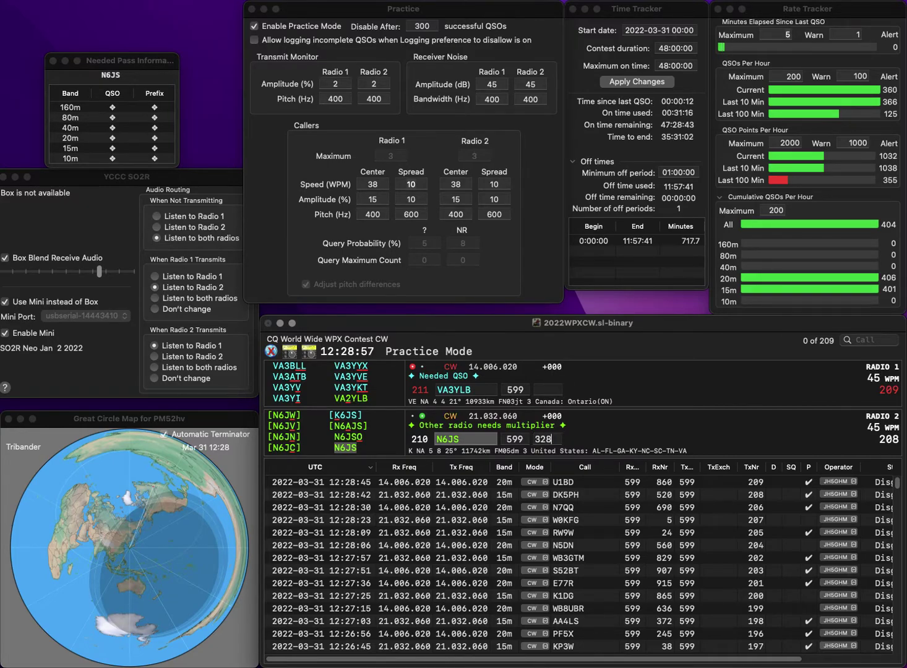
key("Delete")
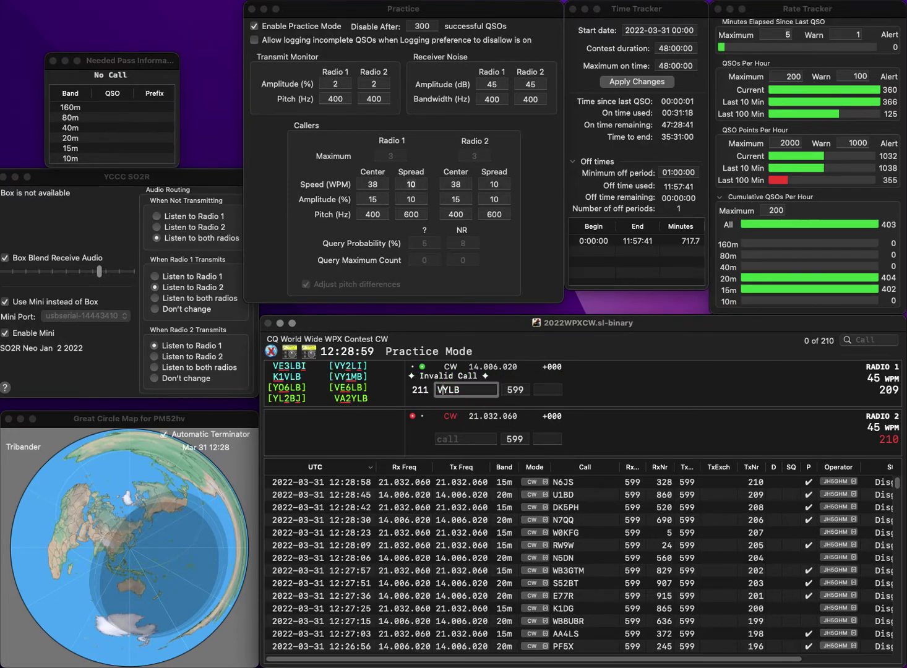
type("2")
key("Return")
type("E")
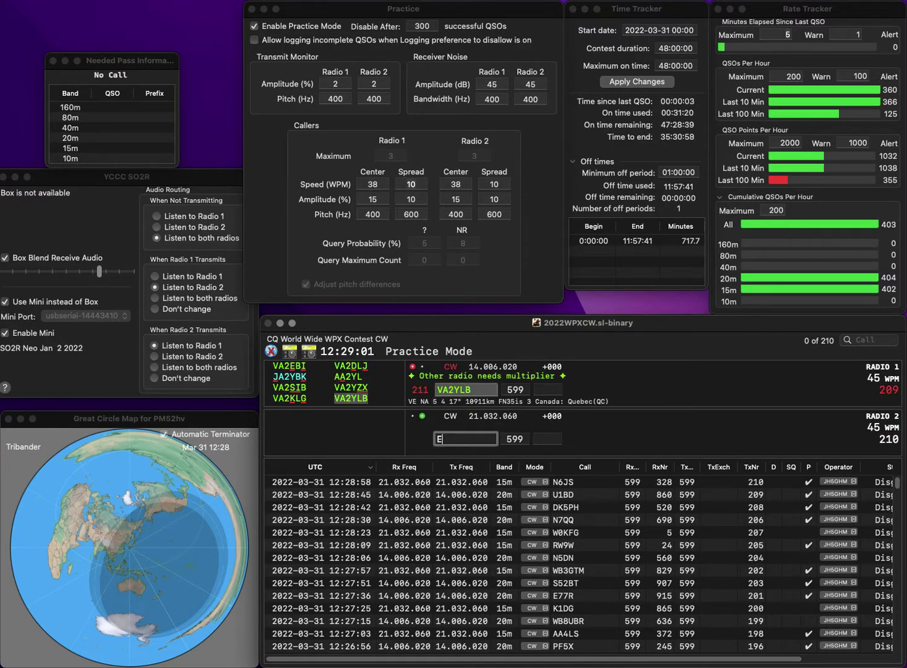
type("B1IC")
key("Return")
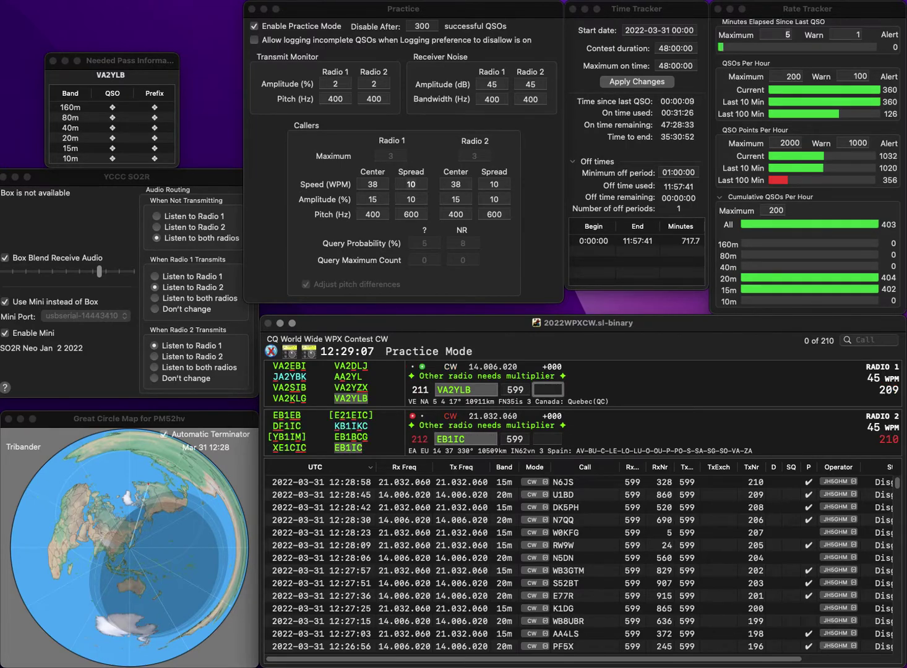
Step: Log VA2YLB on Radio 1 with received number 500 and EB1IC on Radio 2 with received number 480
type("00")
key("Return")
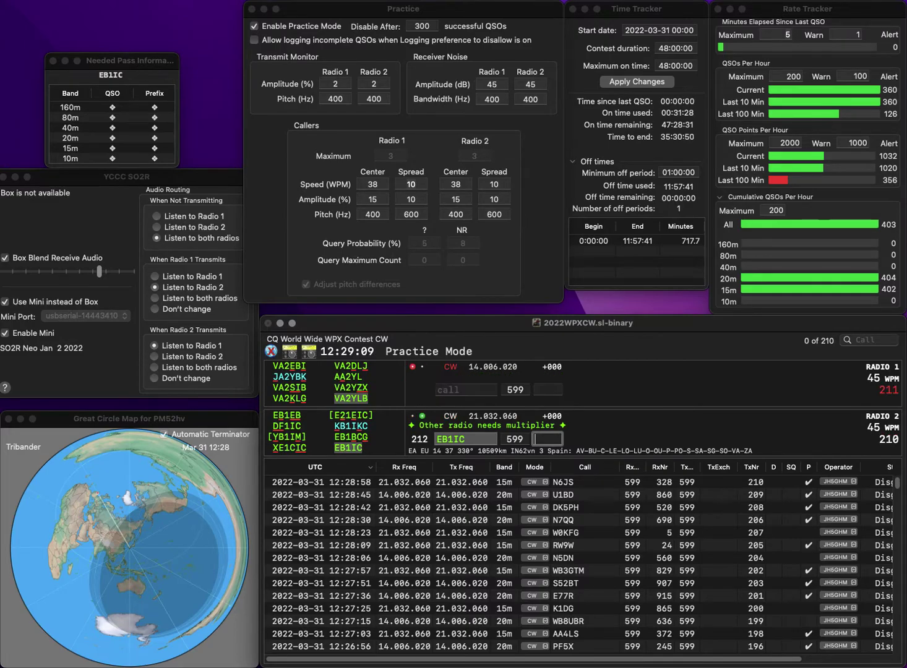
type("4")
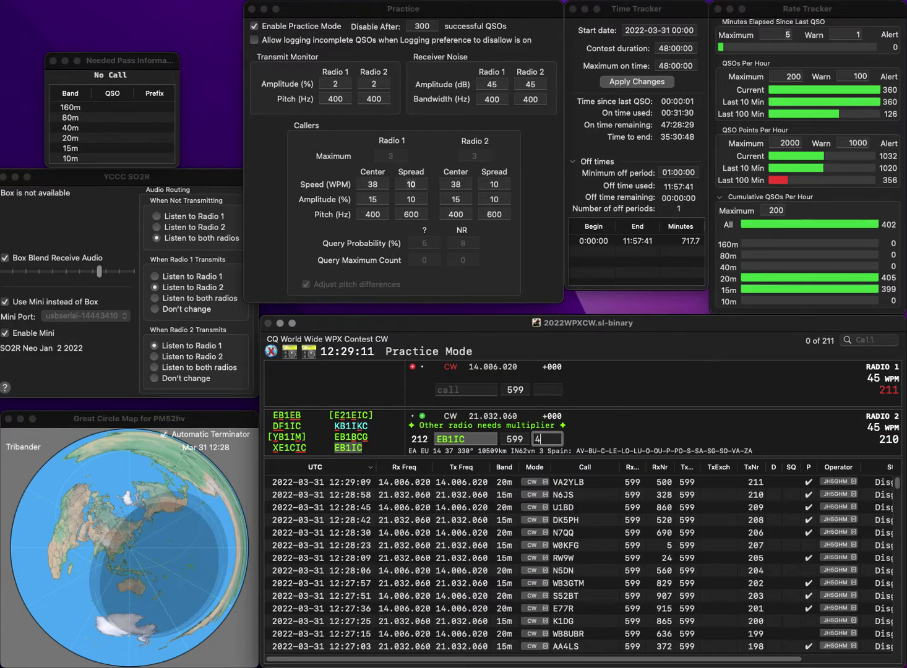
type("80")
key("Return")
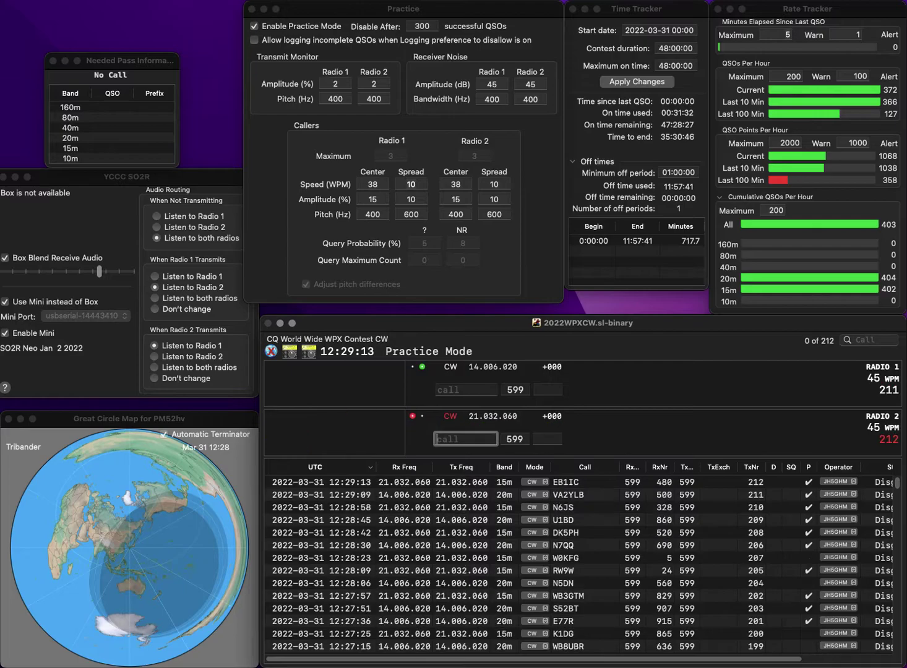
type("CKZ")
key("Left")
key("Left")
key("Left")
type("1")
key("Left")
type("SV")
key("Return")
type("JR1")
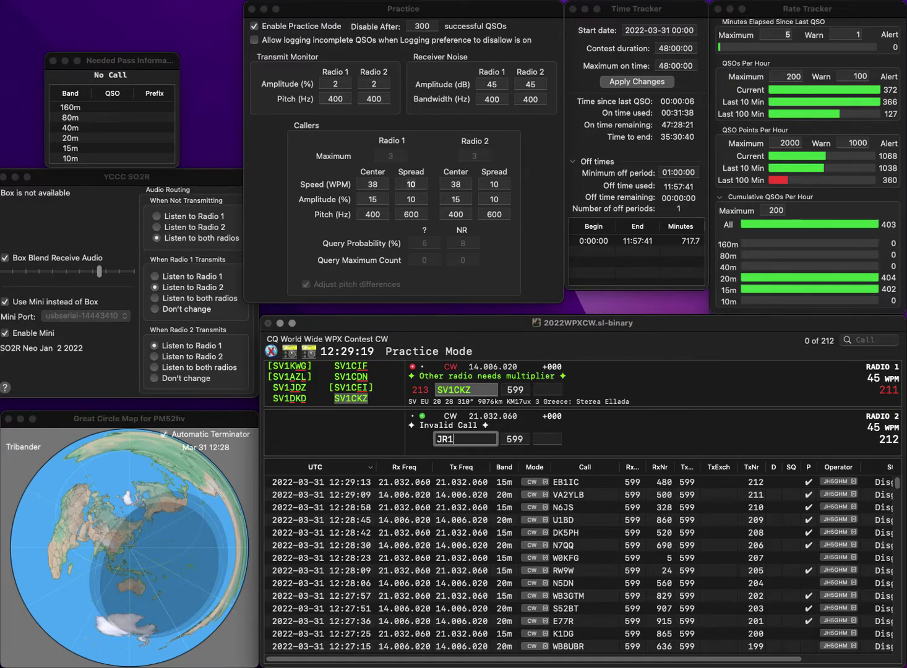
type("KLK")
key("Return")
Step: Log SV1CKZ on Radio 1 with received number 881, and correct the Radio 2 callsign to JL1KLK and resend the exchange
key("space")
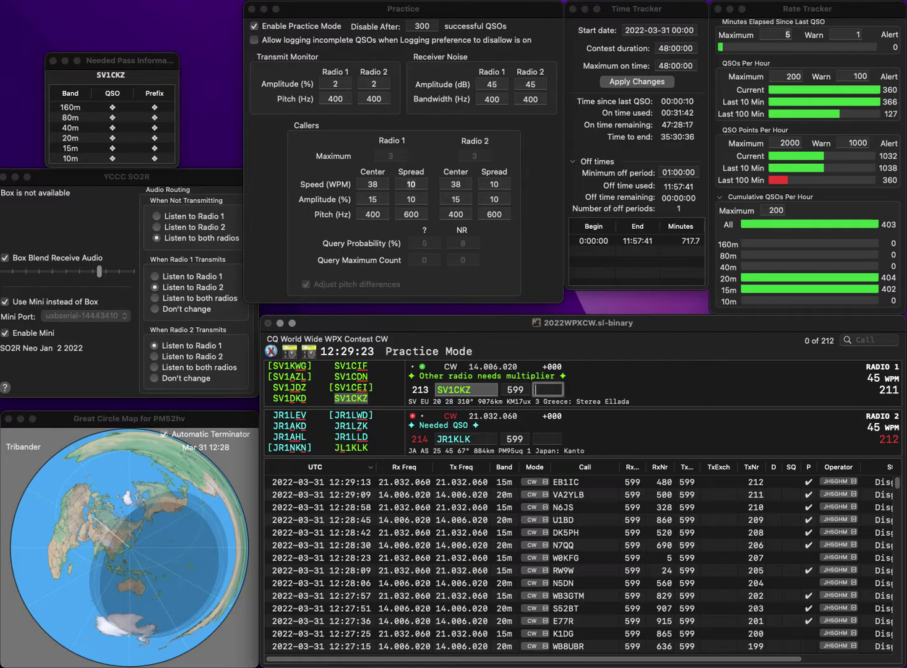
type("881")
key("Return")
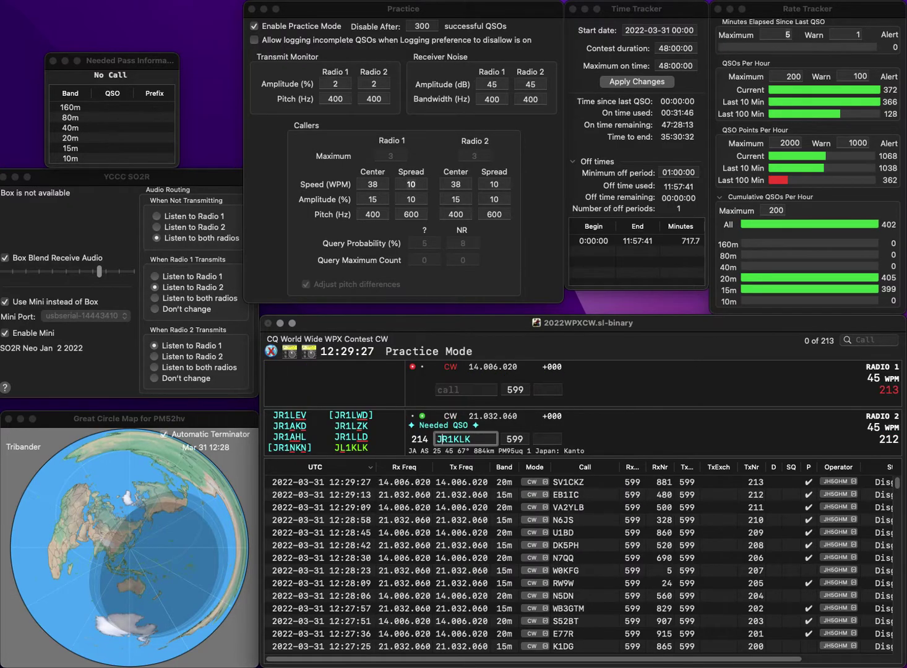
key("Return")
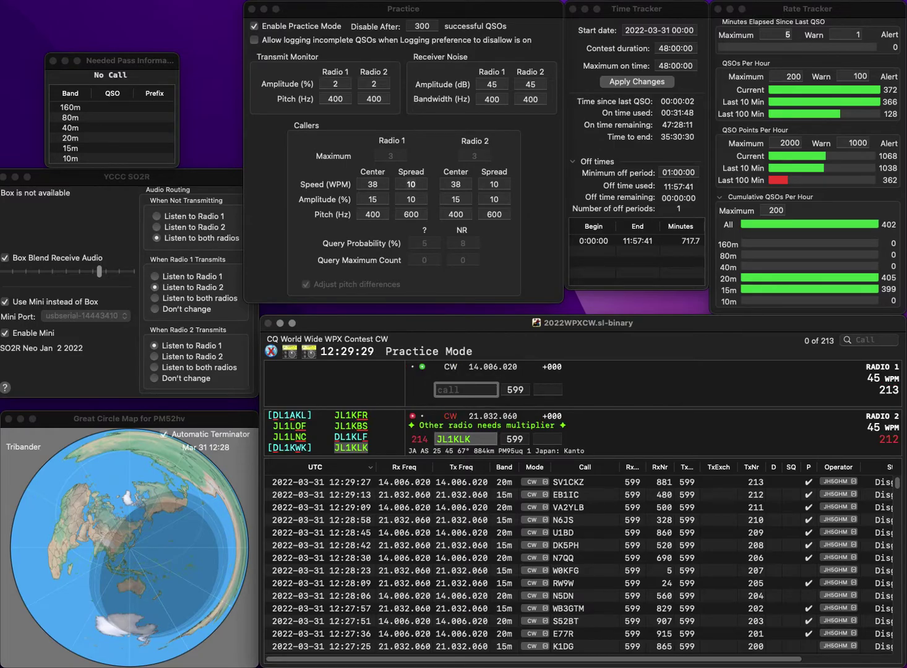
type("JA1TMG")
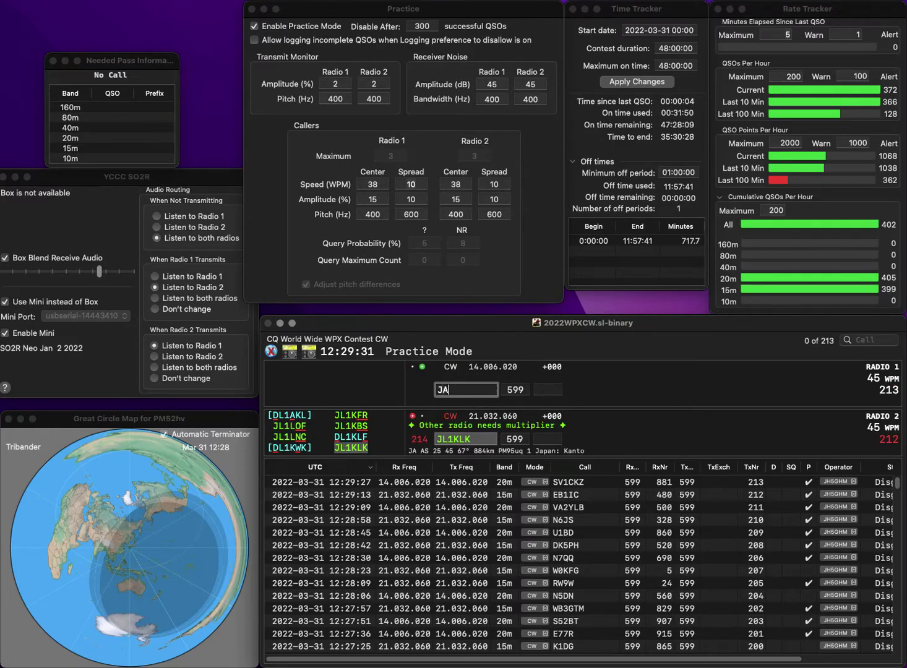
key("space")
key("Return")
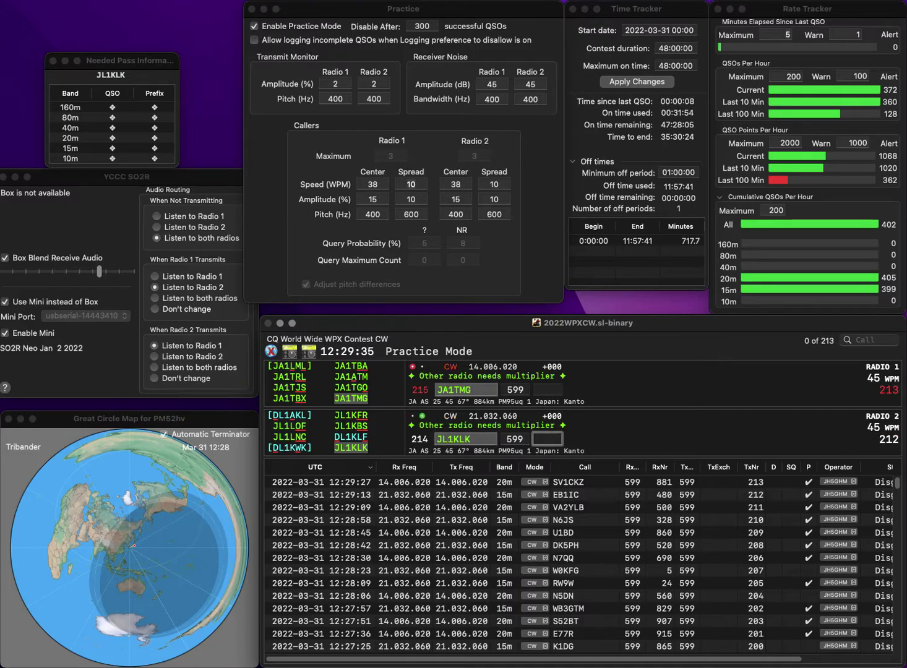
type("551")
key("Return")
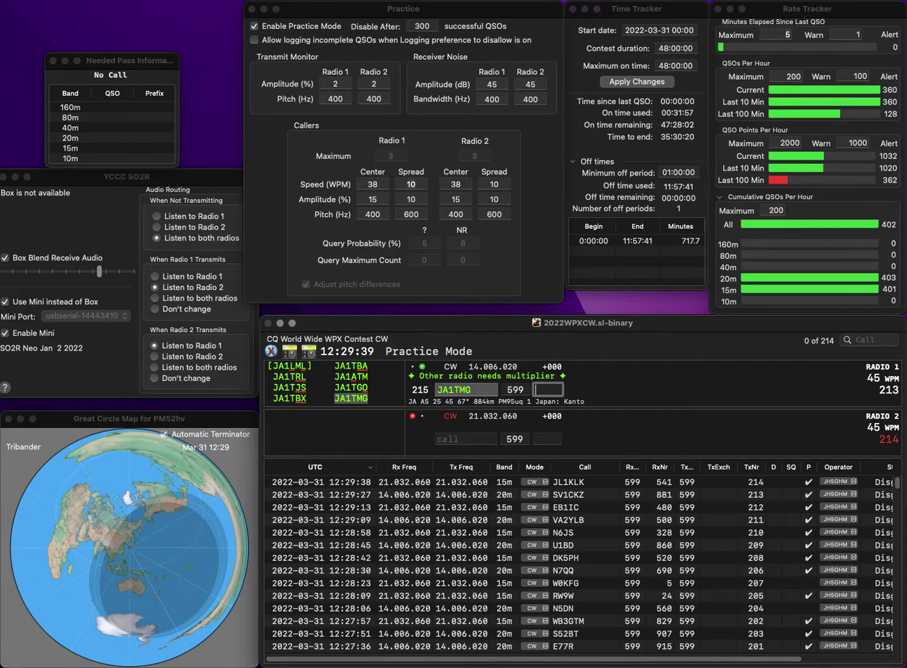
type("623")
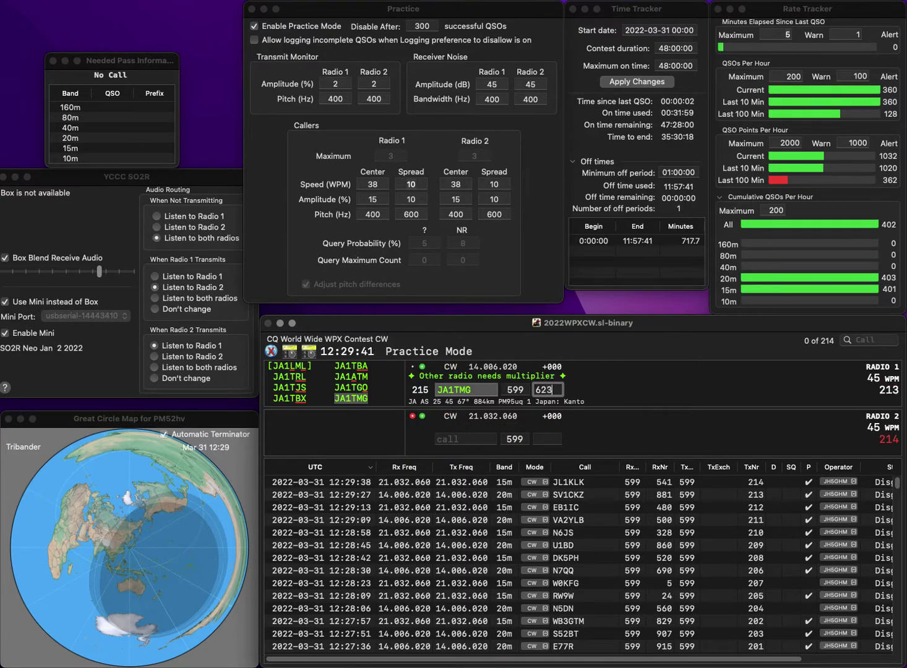
key("Return")
Step: Send the partial callsign K5G on Radio 2 and the partial callsign CX on Radio 1
type("K5G")
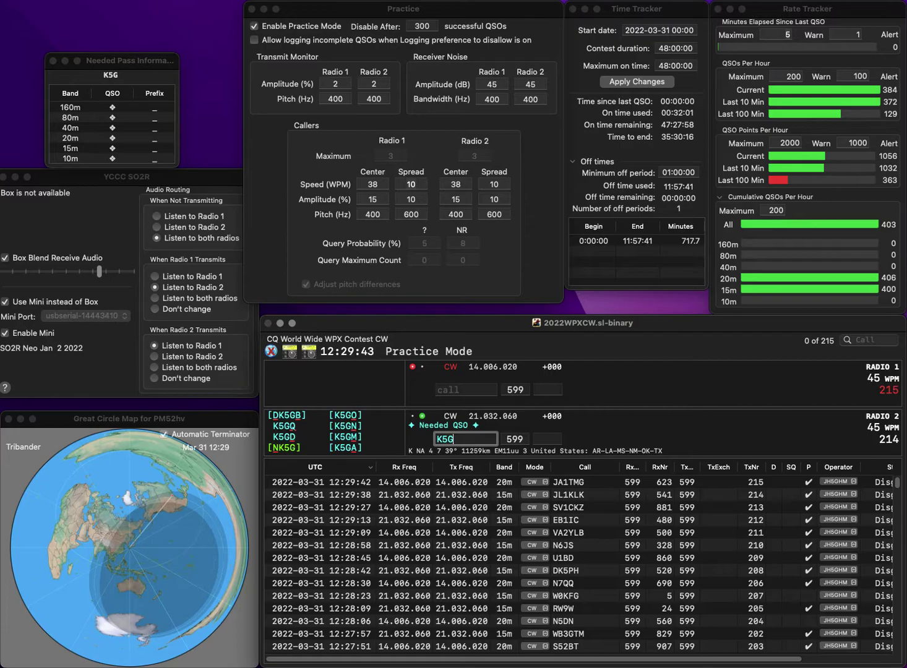
key("Return")
type("CX")
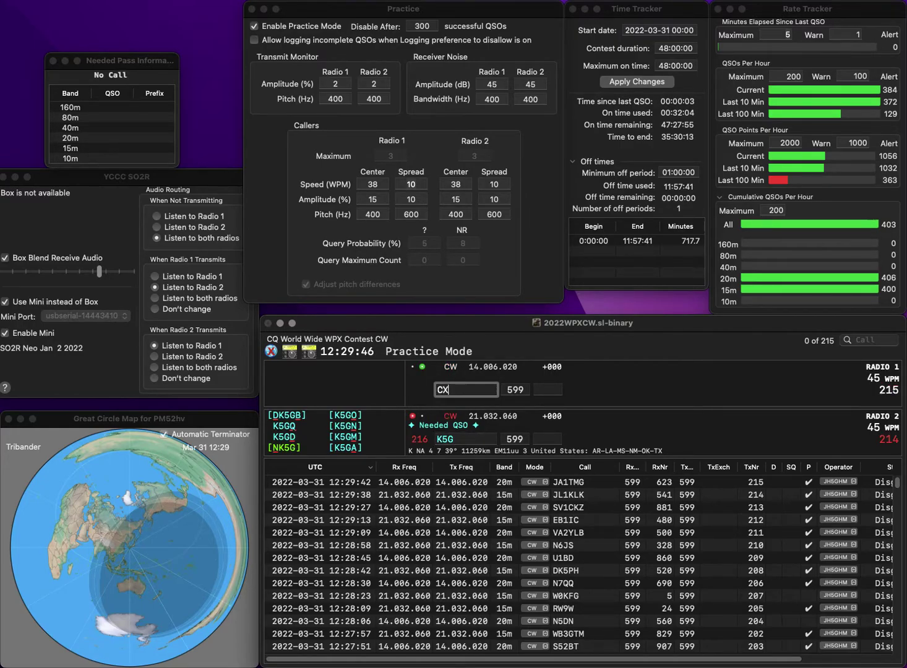
key("Return")
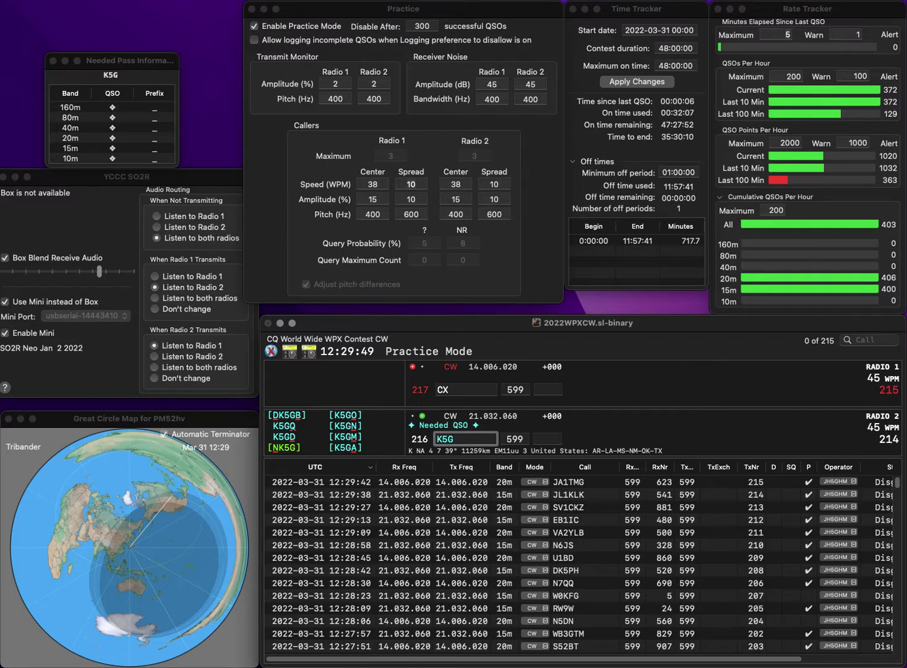
Step: Complete the Radio 2 callsign as K5GKC and send it, and complete the Radio 1 callsign as CX2DA
type("KC")
key("Return")
key("space")
type("2DA")
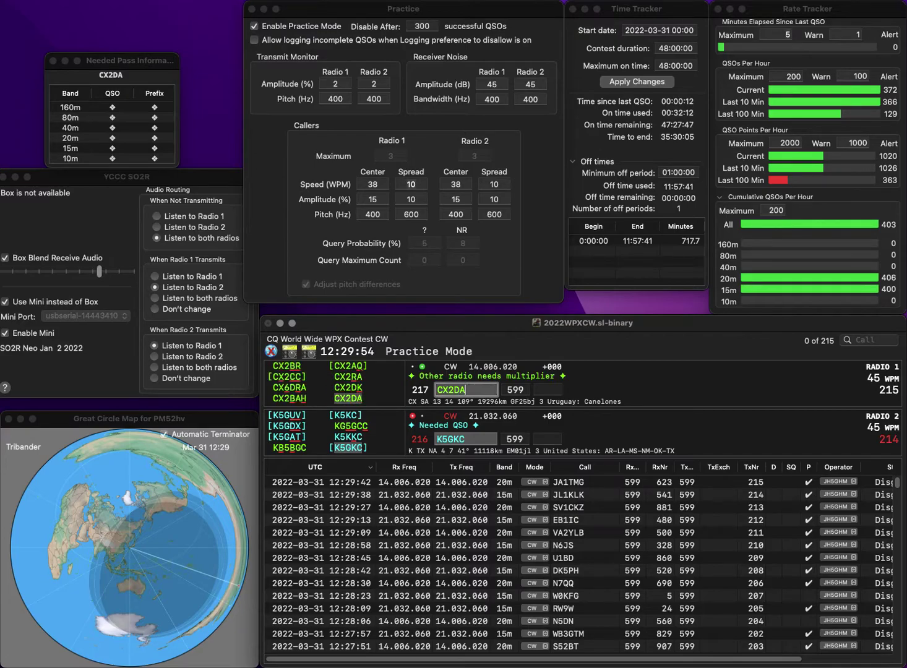
key("space")
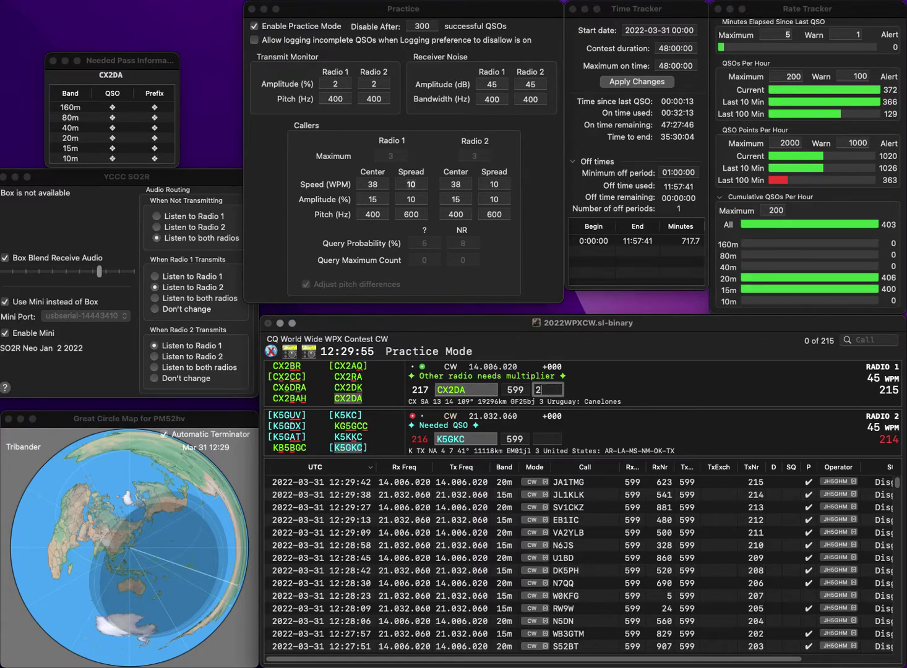
Step: Log CX2DA on Radio 1 with received number 205 and K5GKC on Radio 2 with received number 843
type("205")
key("Return")
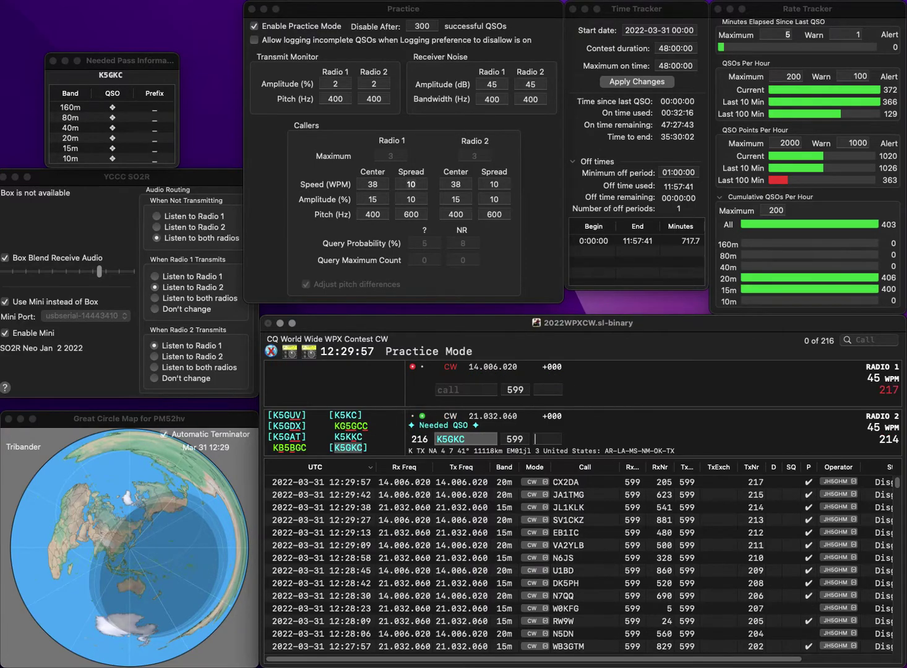
type("843")
key("Return")
type("BL")
key("Left")
key("Left")
type("6")
key("Down")
type("S52AA")
Step: Correct the Radio 1 callsign to RZ6L and send the exchange
key("backslash")
key("BackSpace")
type("RZ6")
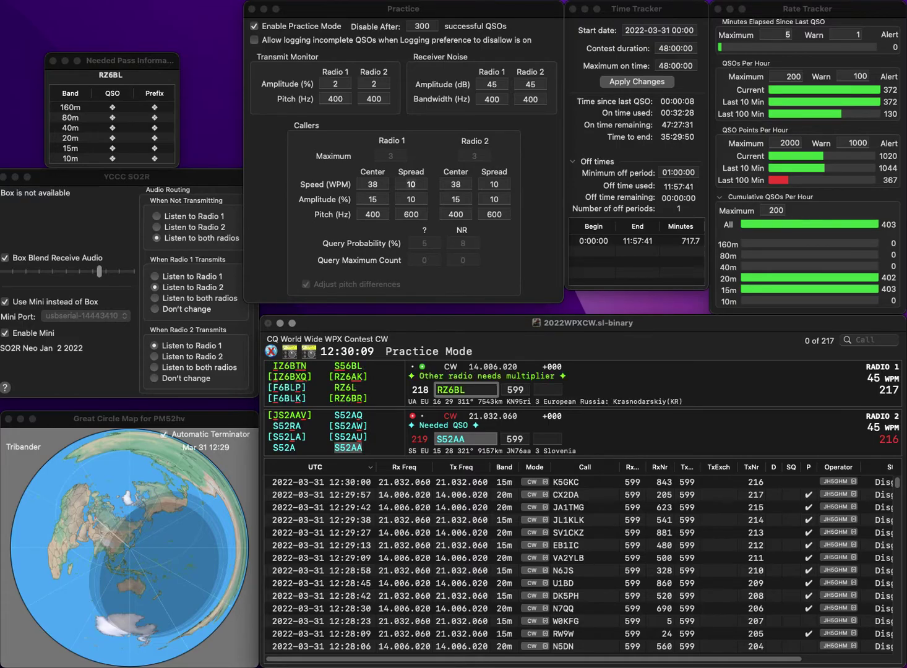
key("Delete")
key("Return")
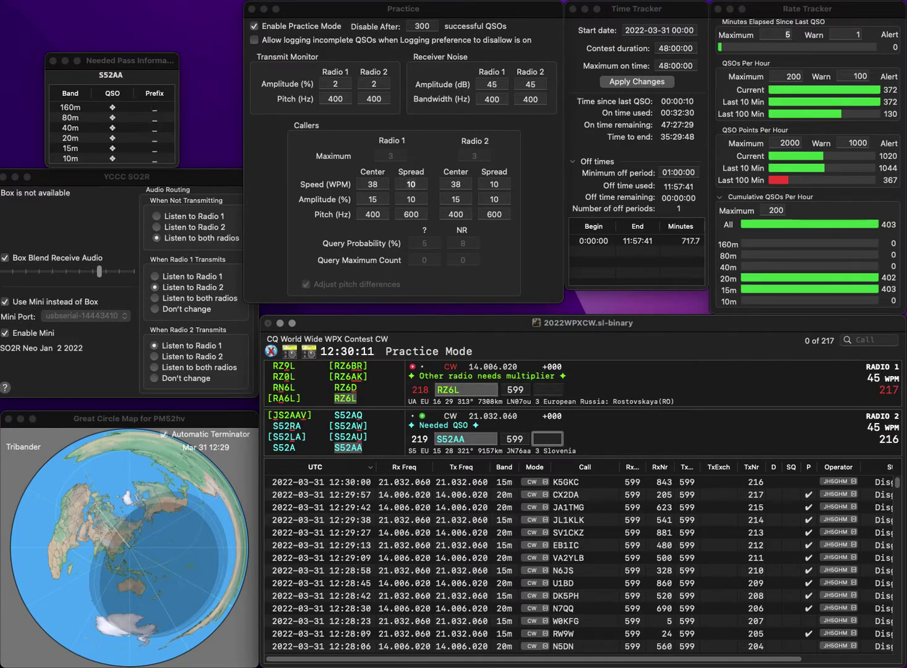
type("6")
key("Return")
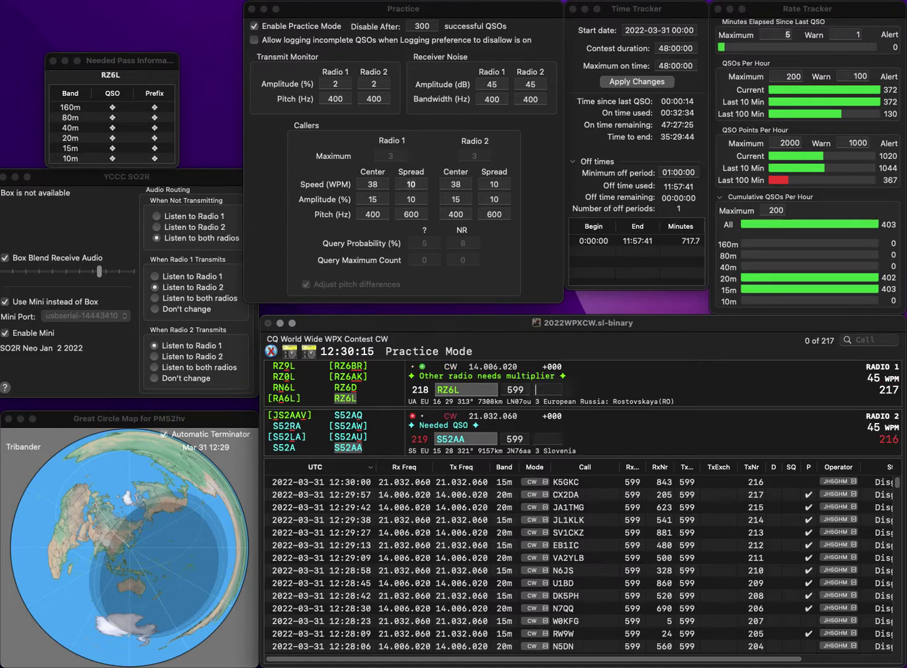
type("447")
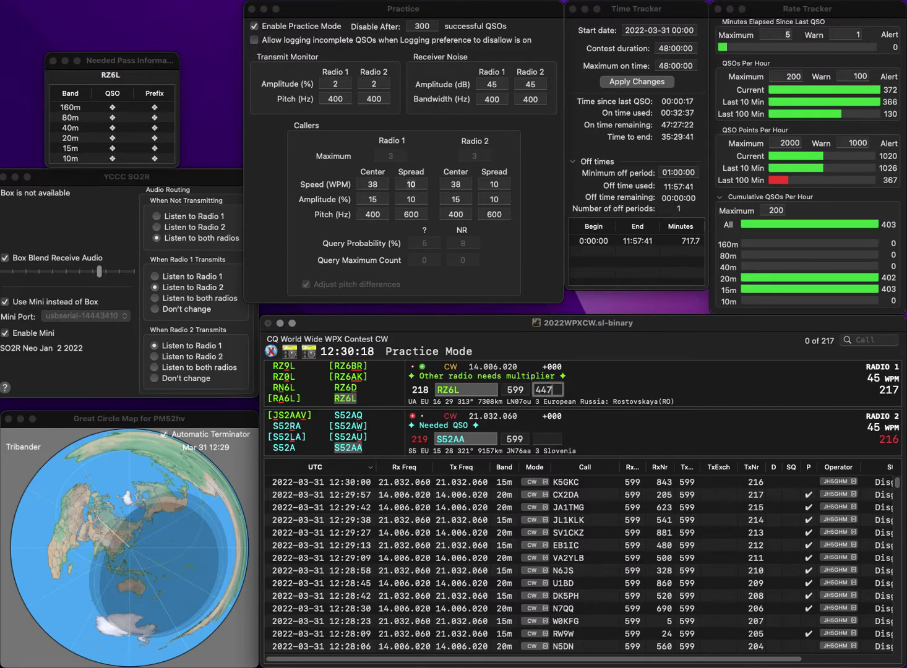
key("Return")
type("9")
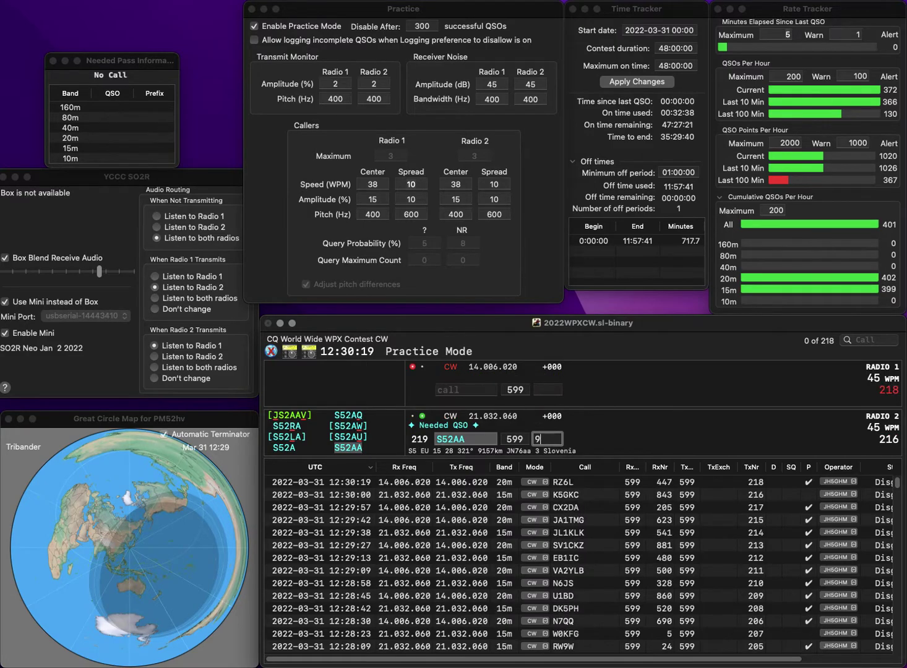
type("556")
key("BackSpace")
key("BackSpace")
type("6")
key("Up")
key("Down")
key("Return")
type("W0UX")
key("Return")
Step: Enter the Radio 2 callsign as JP7XDO and send the exchange
type("JW7XDO")
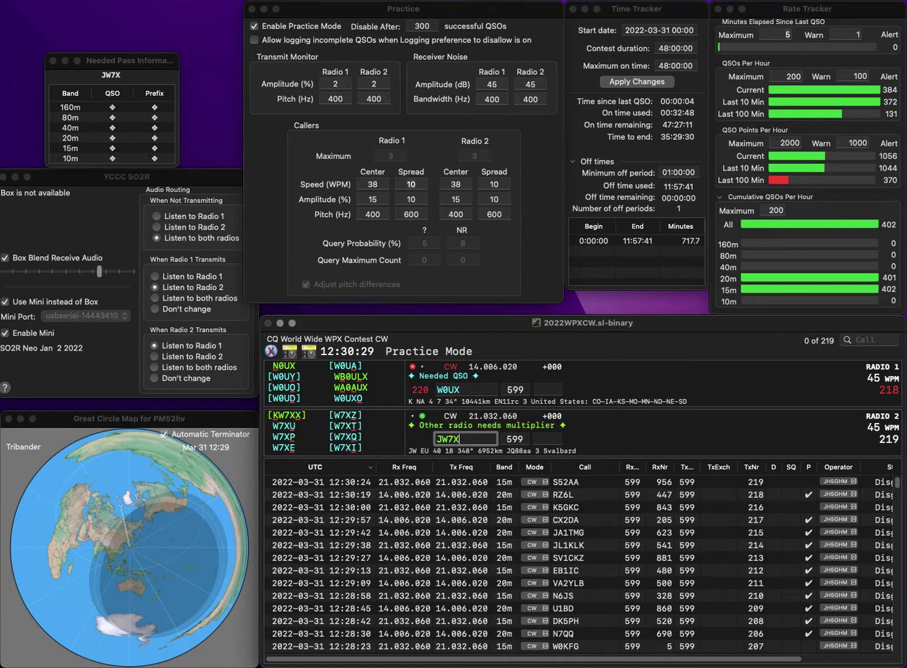
key("Left")
key("Left")
key("Left")
key("Left")
key("BackSpace")
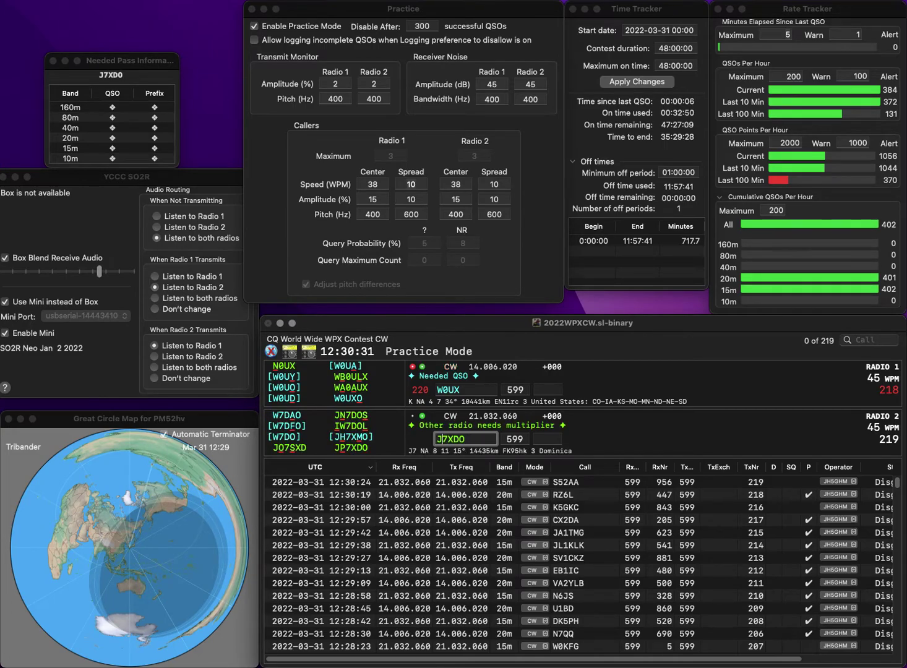
type("P")
key("Return")
Step: Correct the Radio 1 callsign to W0FX and send it
left_click(461, 389)
key("Left")
key("BackSpace")
type("F")
key("Return")
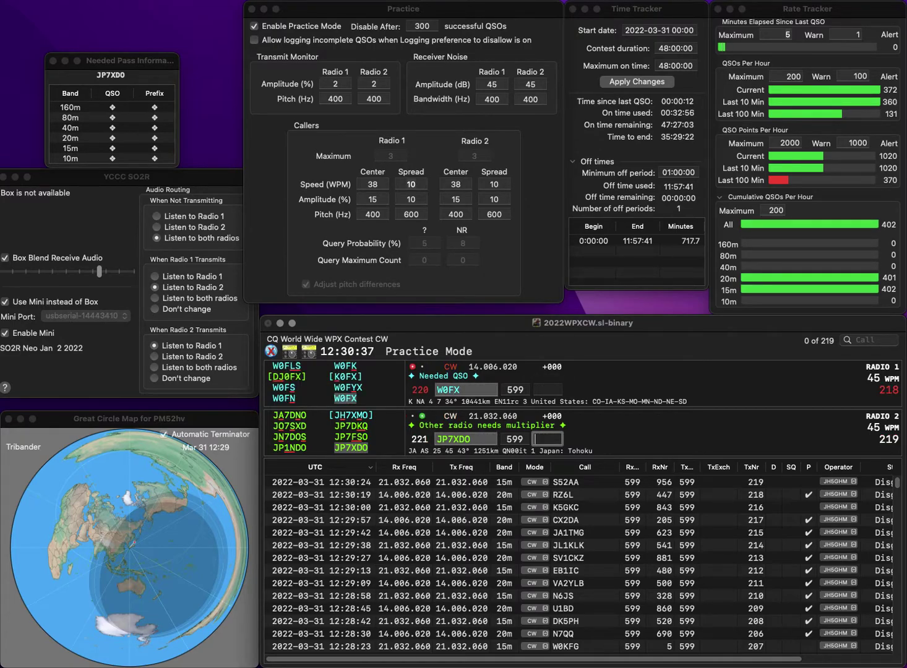
type("532")
key("Return")
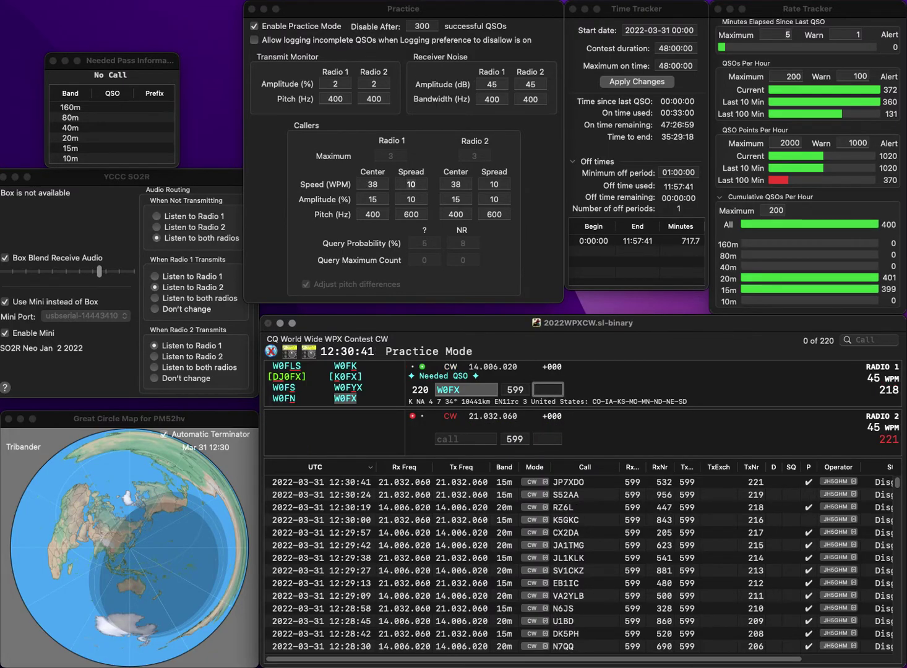
type("532")
key("Return")
type("K1LGQ")
key("Return")
type("UT5URW")
key("Return")
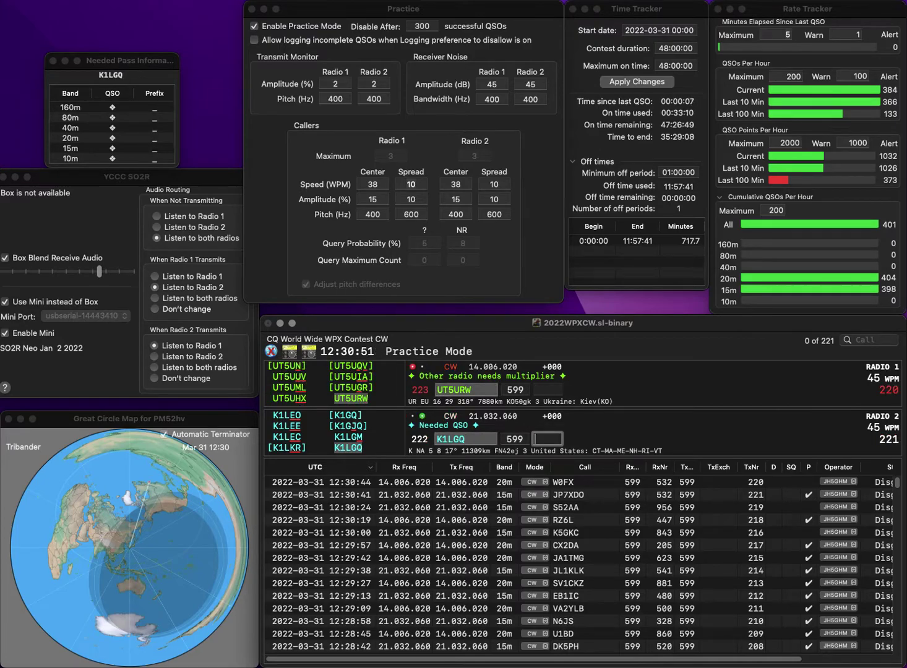
type("0")
key("Return")
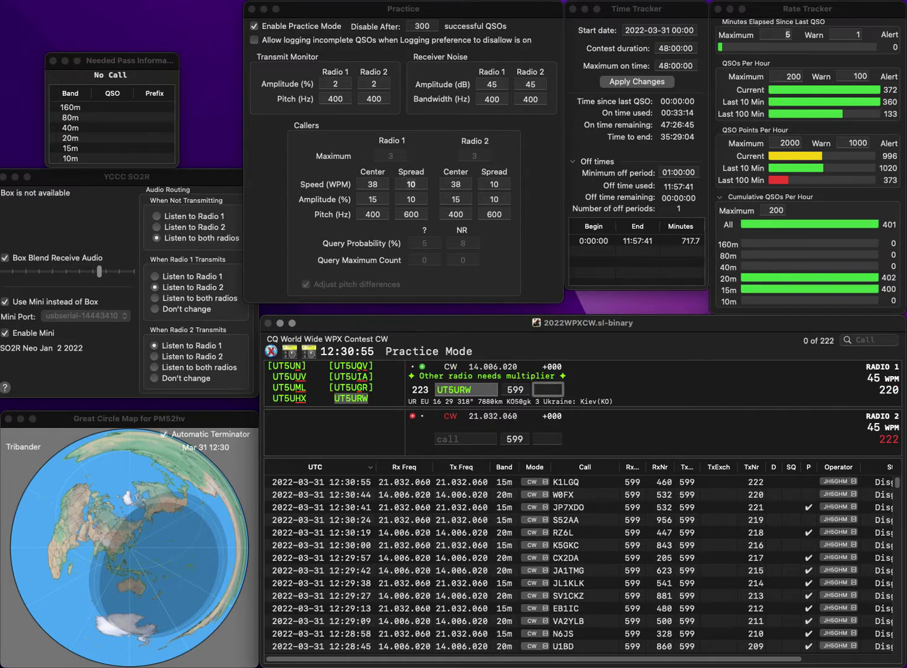
type("862")
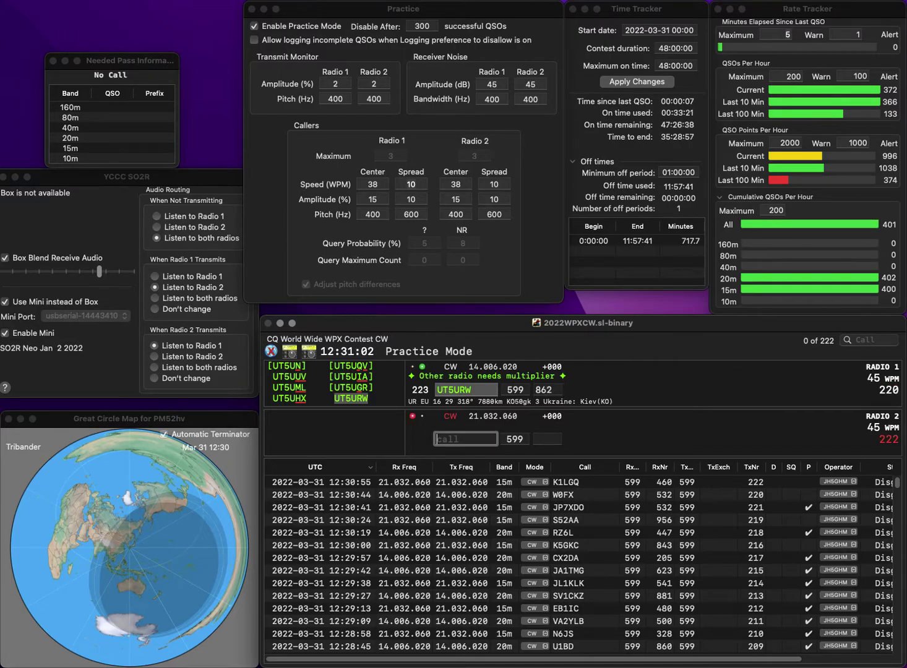
key("Return")
type("N8OK")
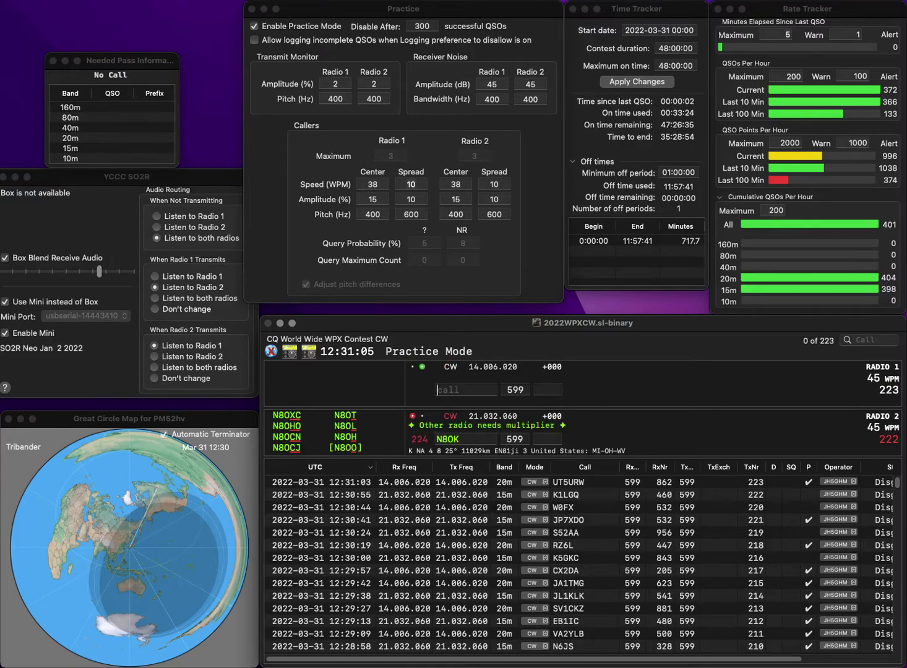
type("VL2B")
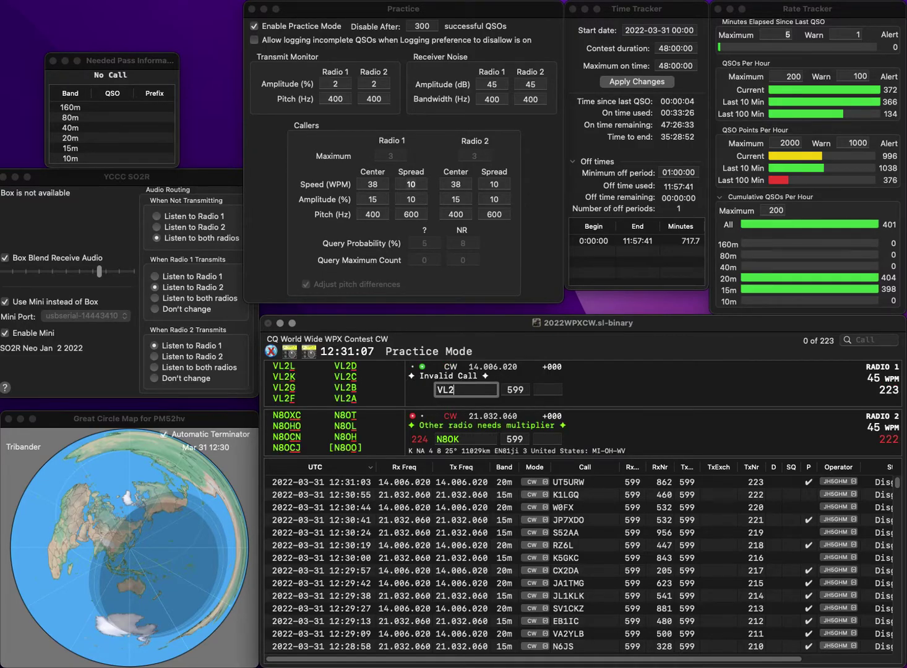
key("Return")
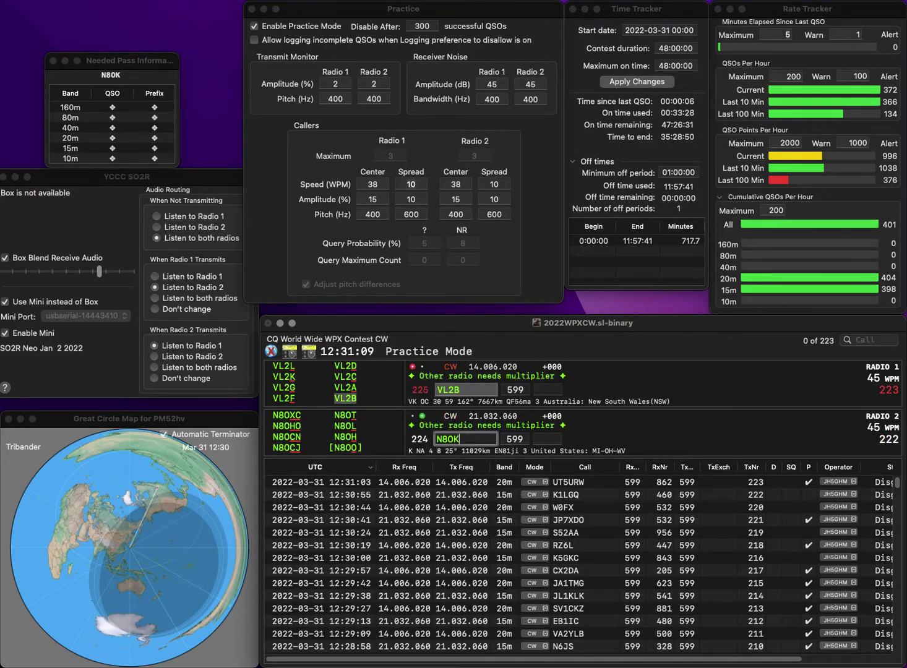
key("Left")
key("Left")
key("BackSpace")
type("9")
key("Return")
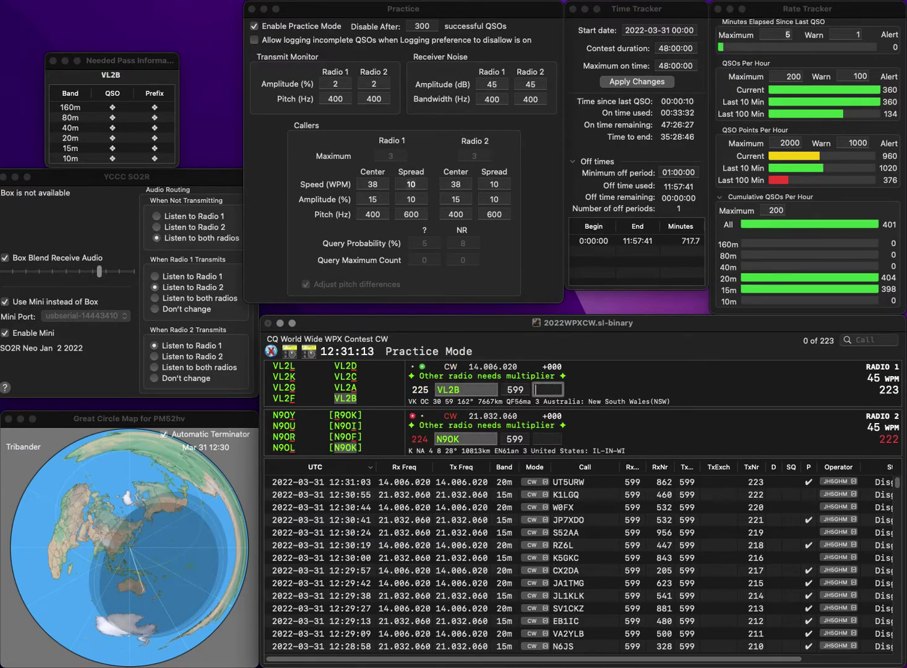
key("Tab")
key("Left")
key("BackSpace")
type("3")
key("Return")
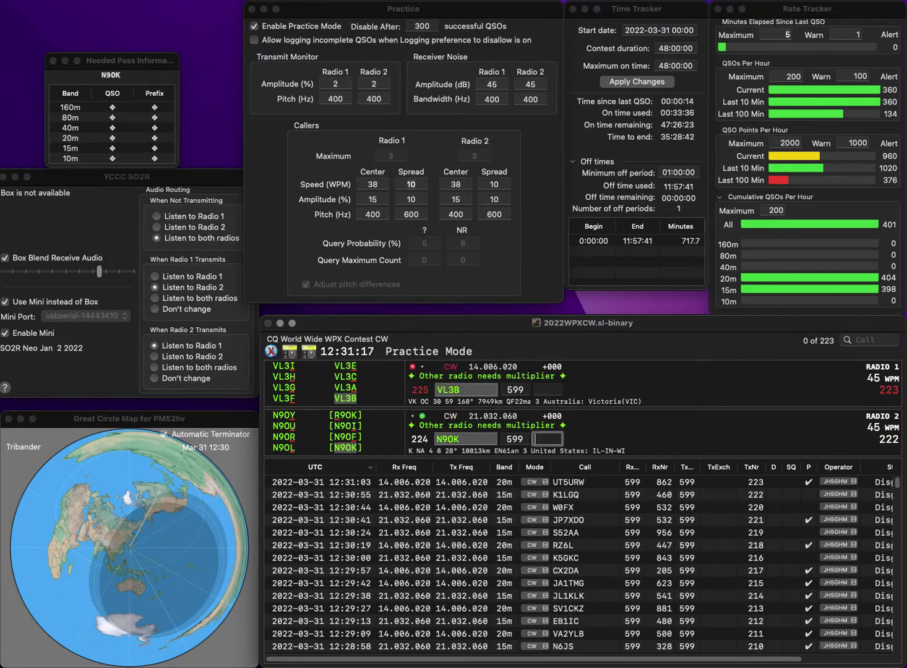
type("253")
key("Return")
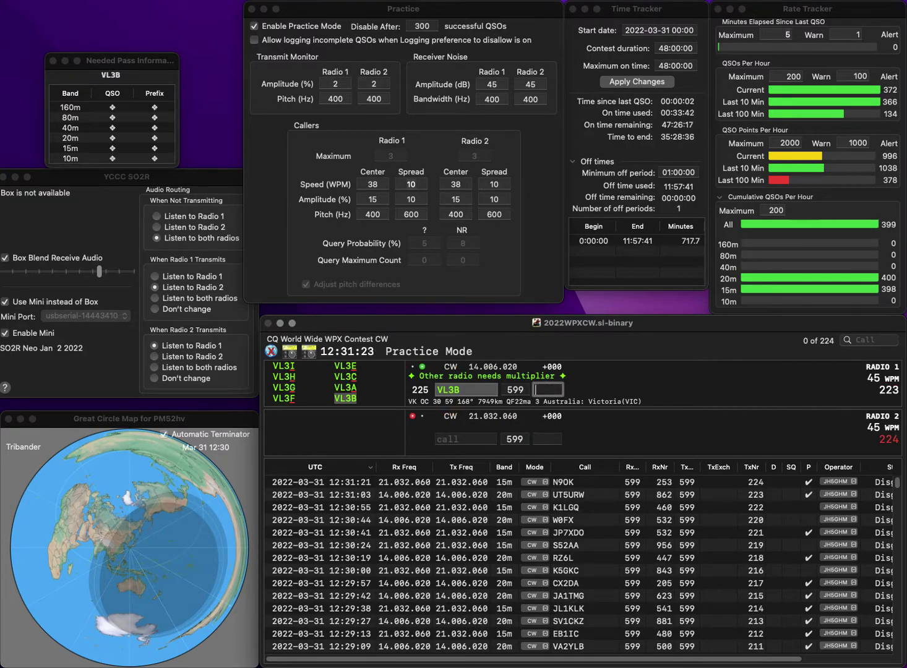
type("922")
key("Return")
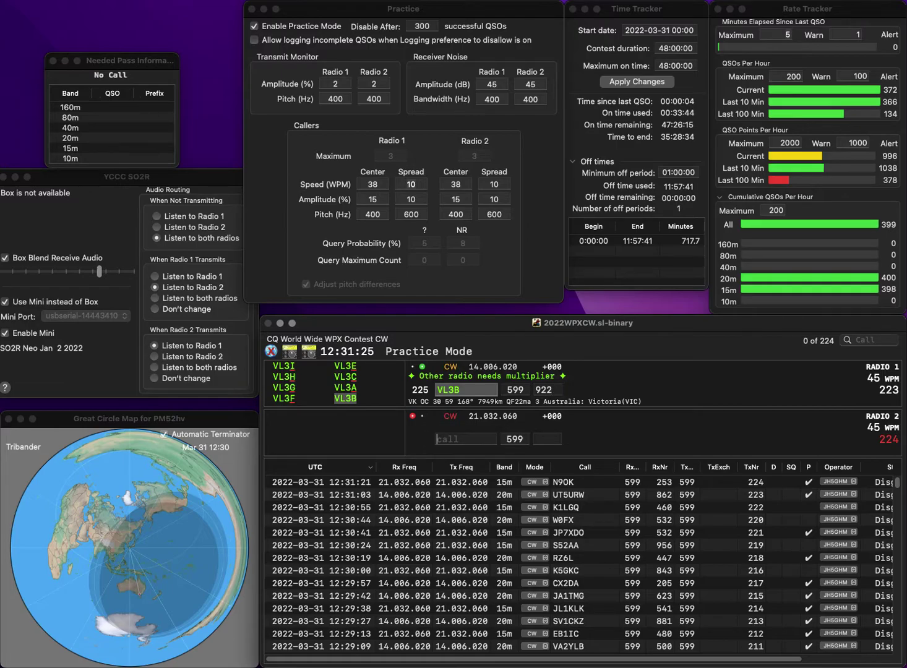
type("RW")
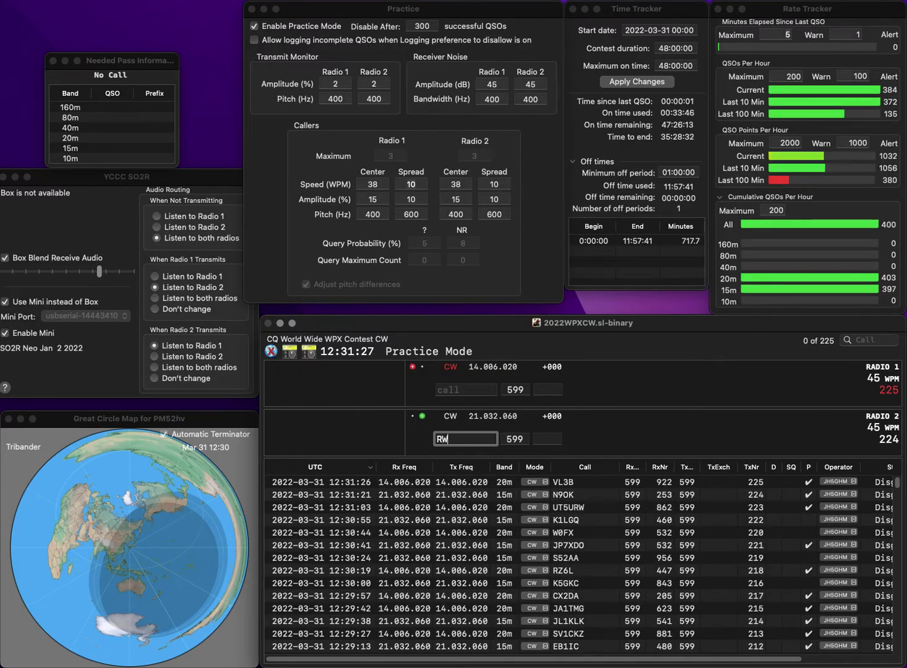
type("9UY")
key("Return")
type("8FLN")
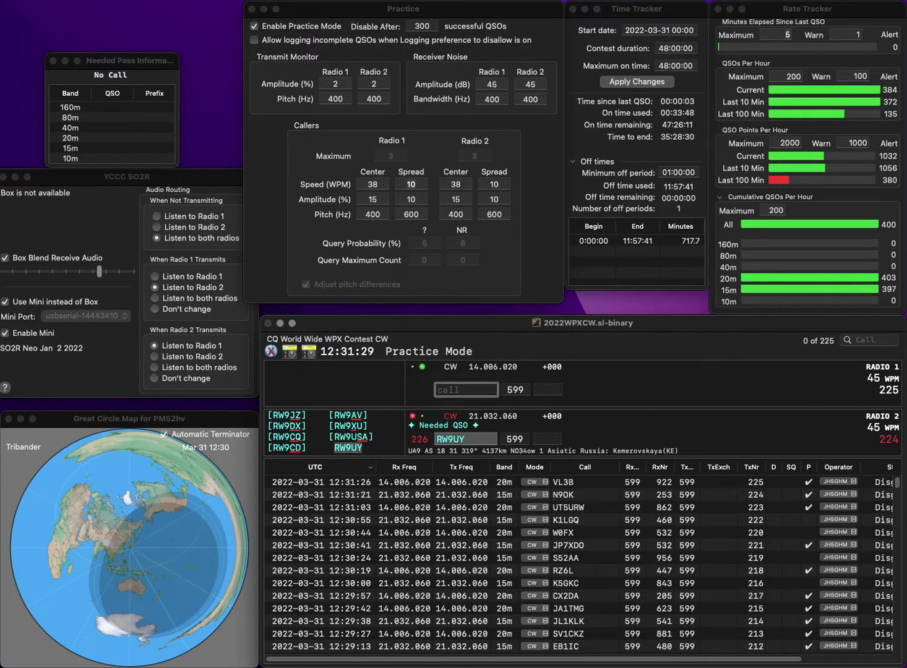
type("F")
key("Return")
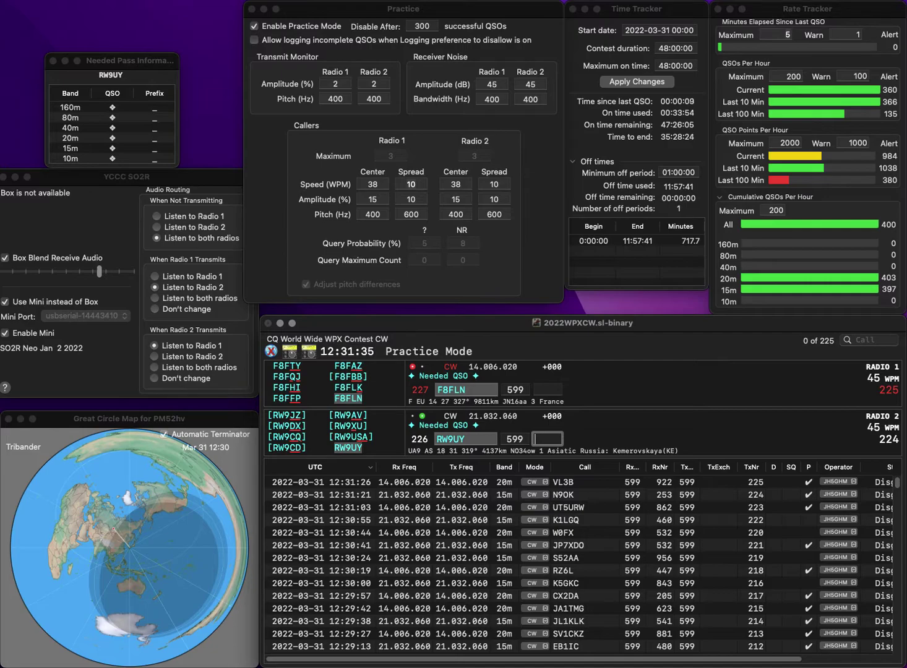
type("1")
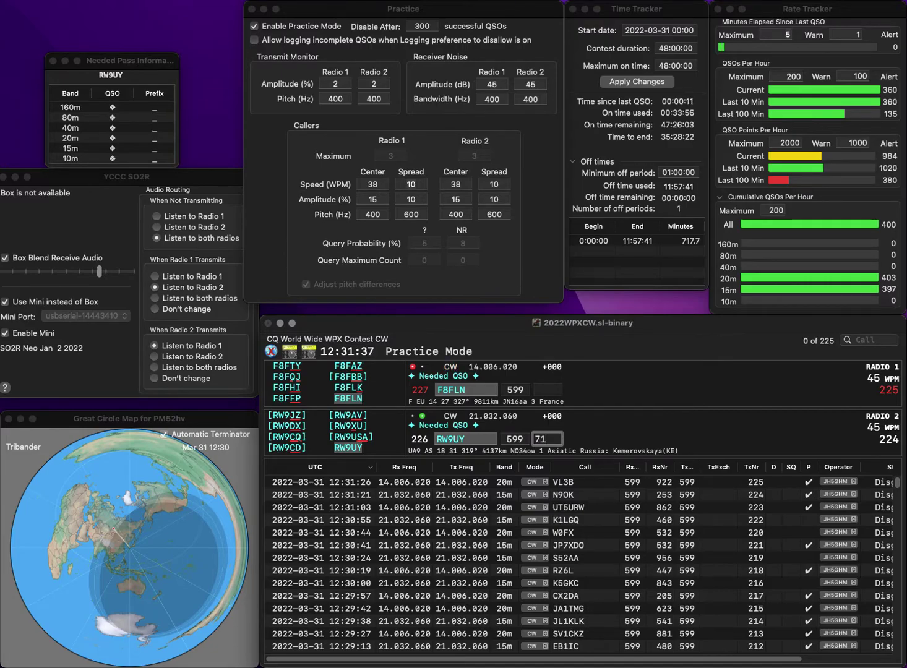
type("6")
key("Return")
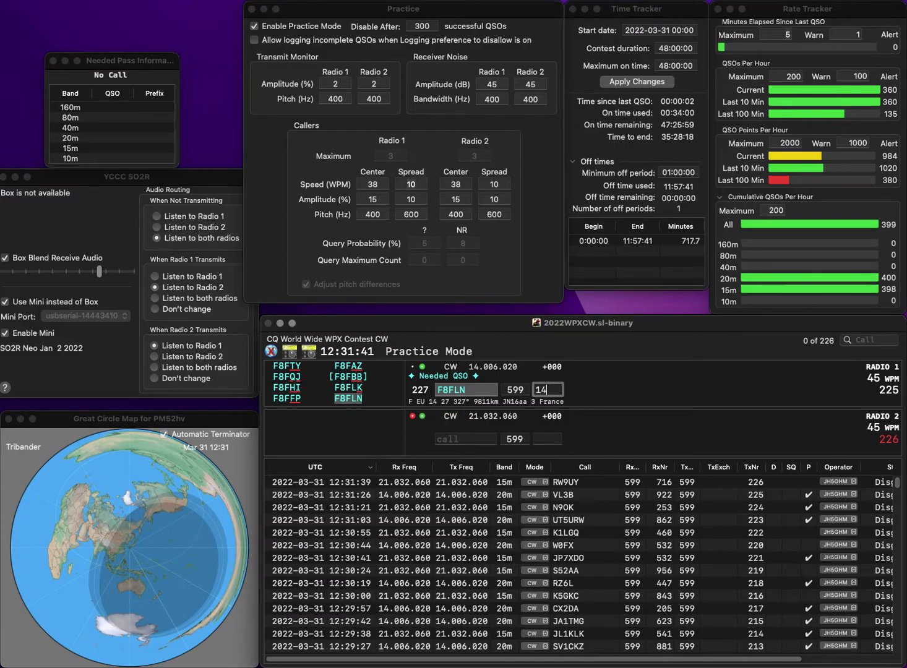
key("Return")
Step: Enter and send the callsigns N3CMH on Radio 2 and JR1AQI on Radio 1
type("N3CMH")
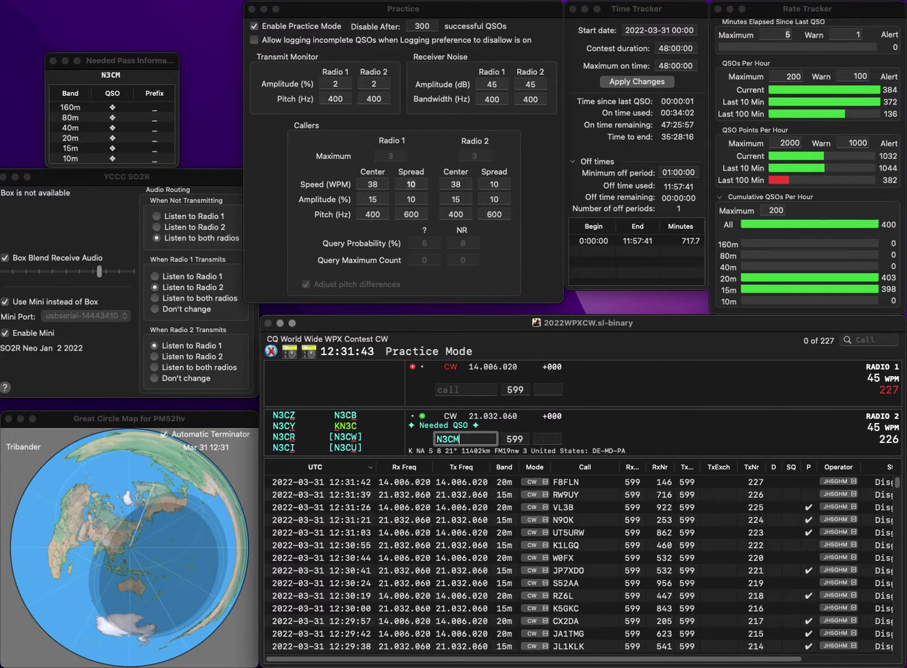
key("Return")
type("JR1AQI")
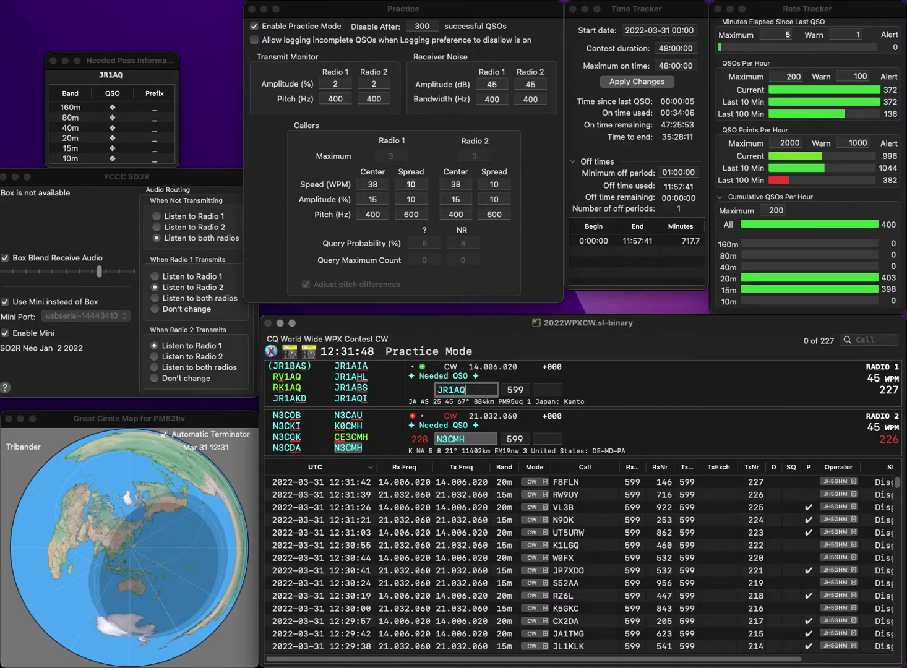
key("Return")
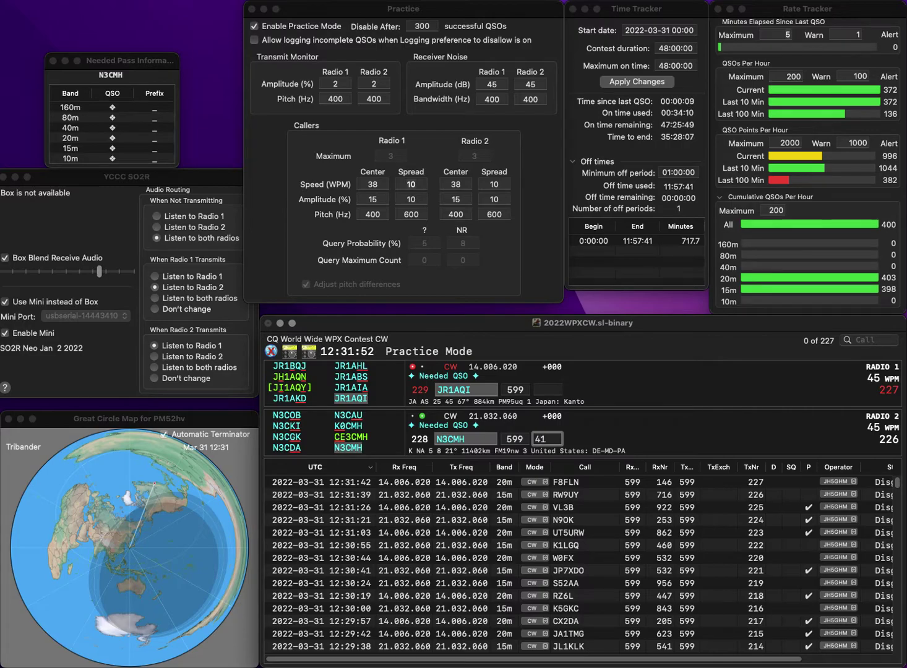
key("Return")
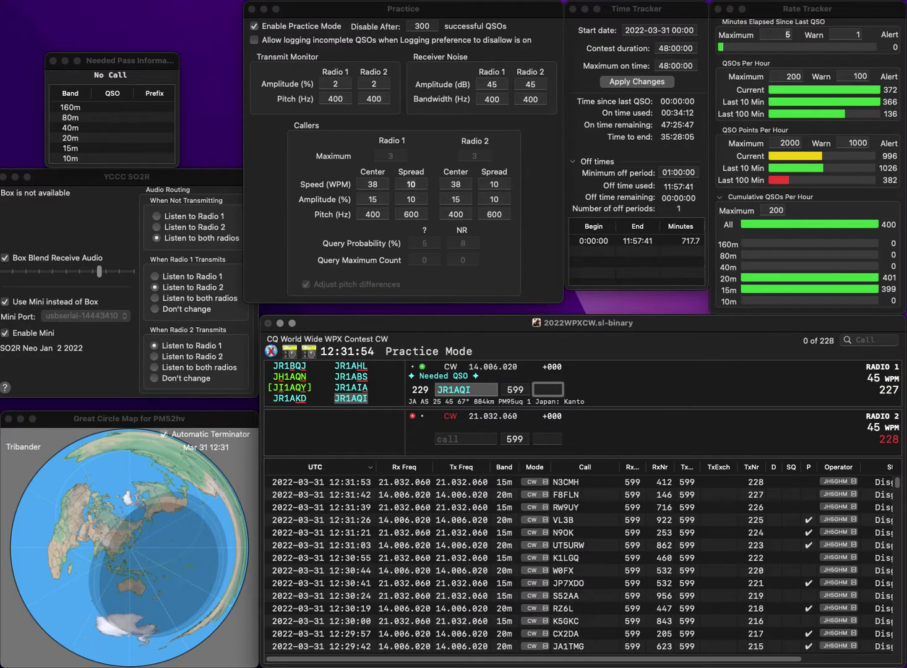
type("276")
key("Return")
Step: Copy the suffix USK on Radio 2, complete the callsign as F5USK and send the exchange
type("US")
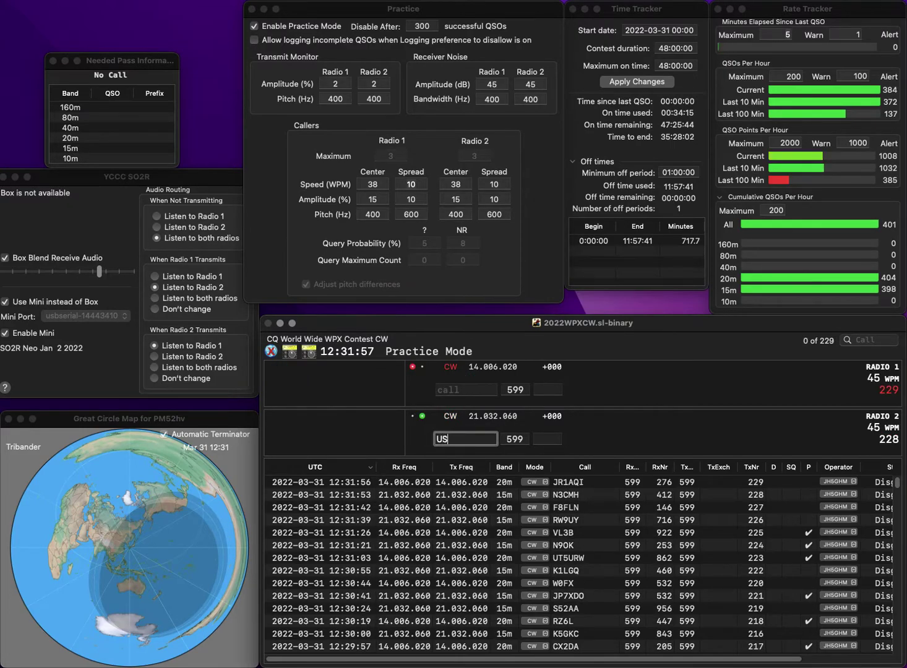
type("K")
key("Home")
type("F5")
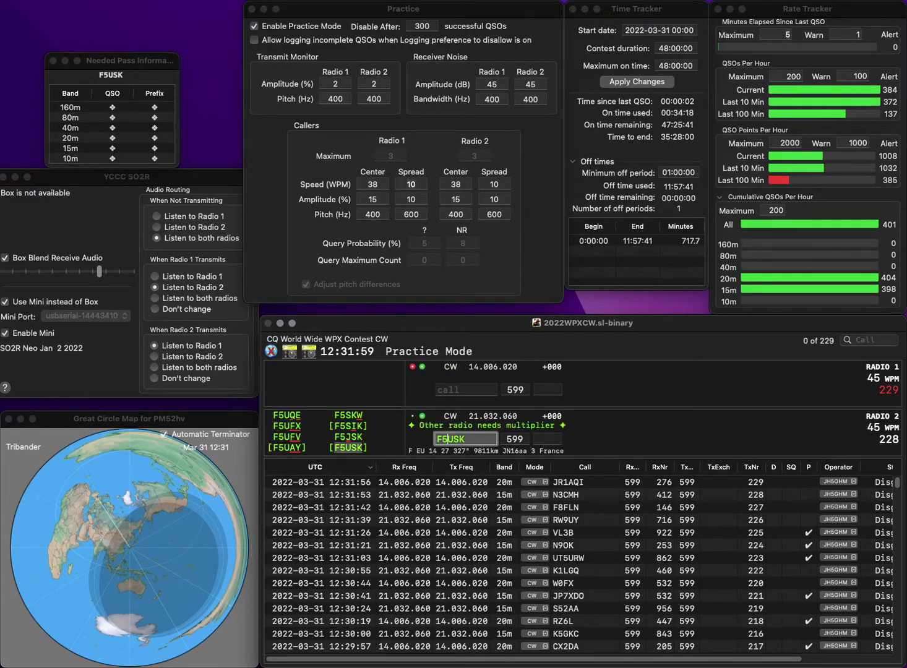
key("Return")
type("S")
type("Q")
key("Return")
key("space")
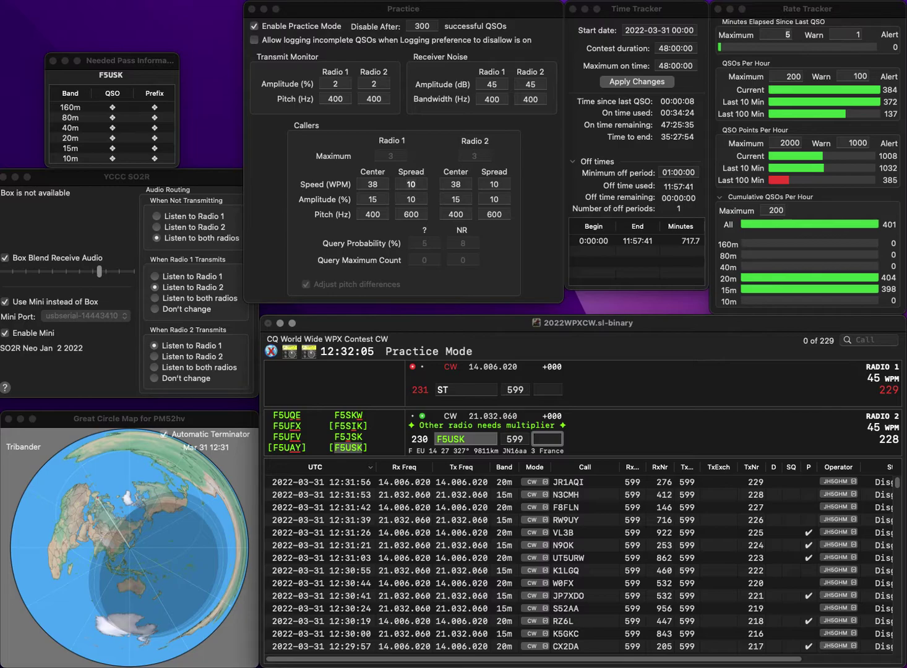
key("Return")
Step: Fill in the Radio 1 callsign as SB3T and enter the callsign AE5TI on Radio 2
key("Left")
type("B2")
key("BackSpace")
type("3")
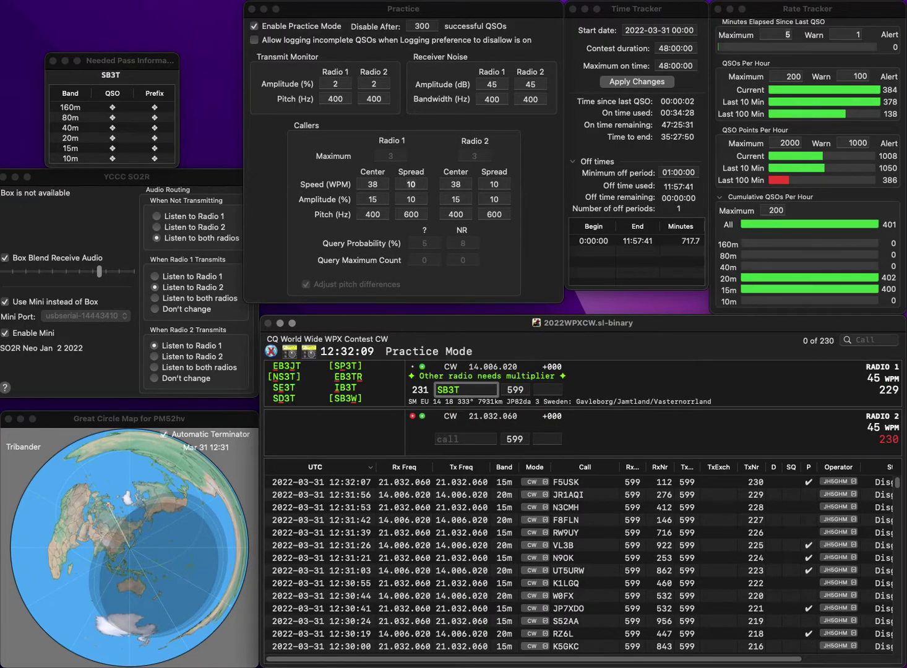
key("Return")
type("AE5TI")
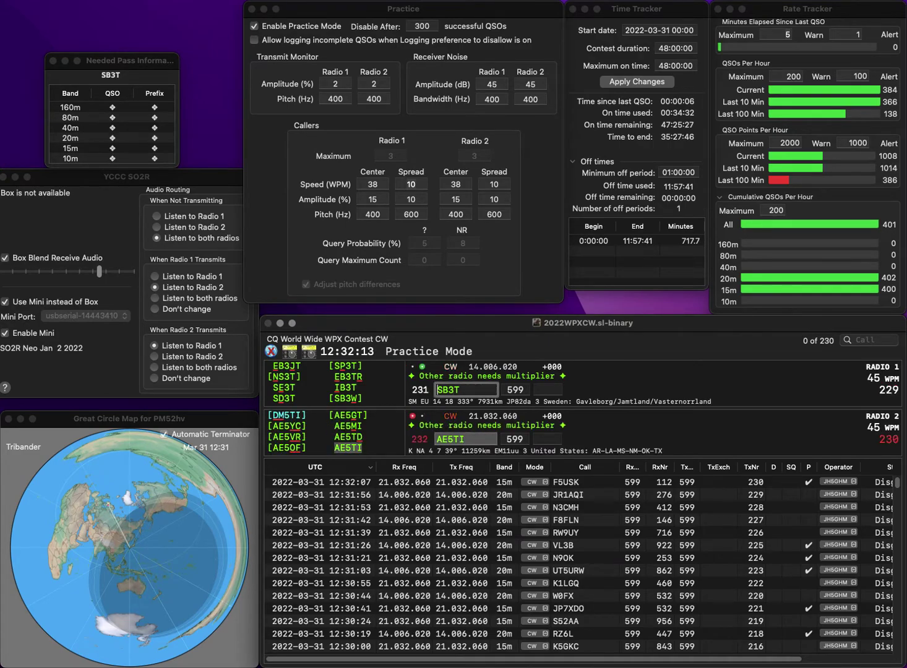
Step: Correct the Radio 1 callsign to HB3T and send it
key("Left")
key("Left")
key("BackSpace")
type("I")
key("BackSpace")
type("H")
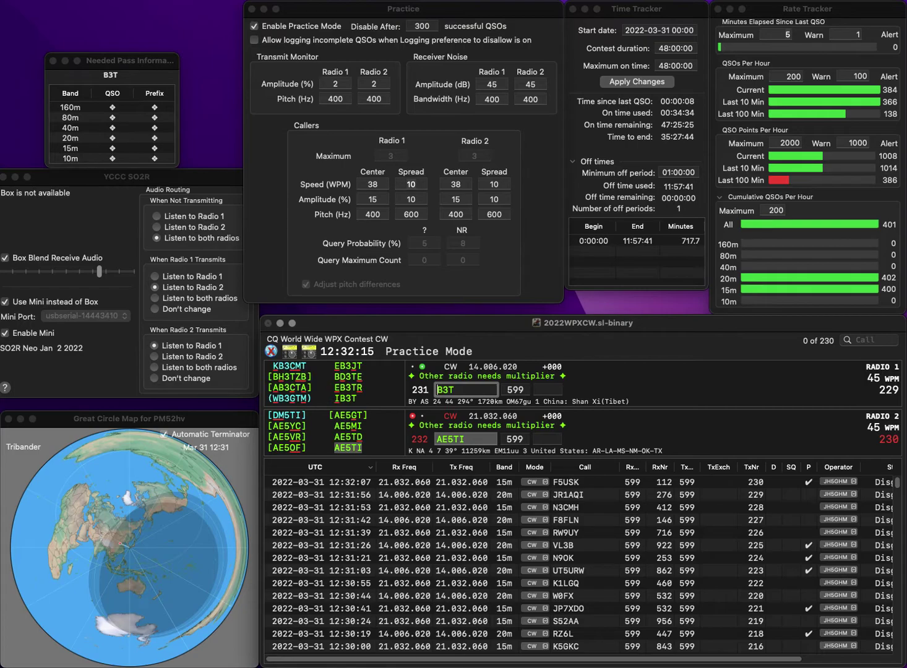
key("Right")
key("BackSpace")
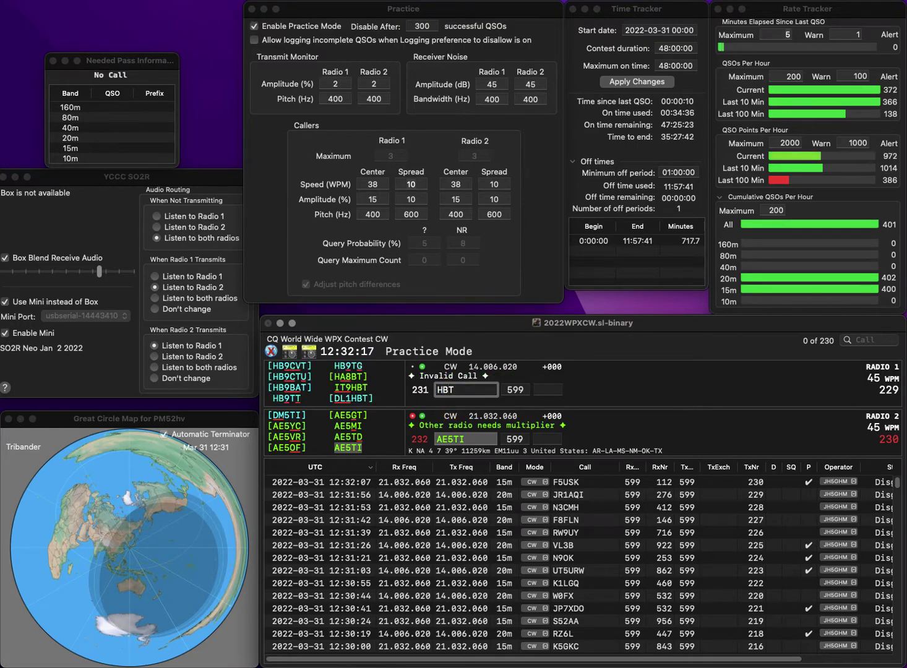
type("3")
key("Return")
Step: Log AE5TI on Radio 2 with received number 709
type("70")
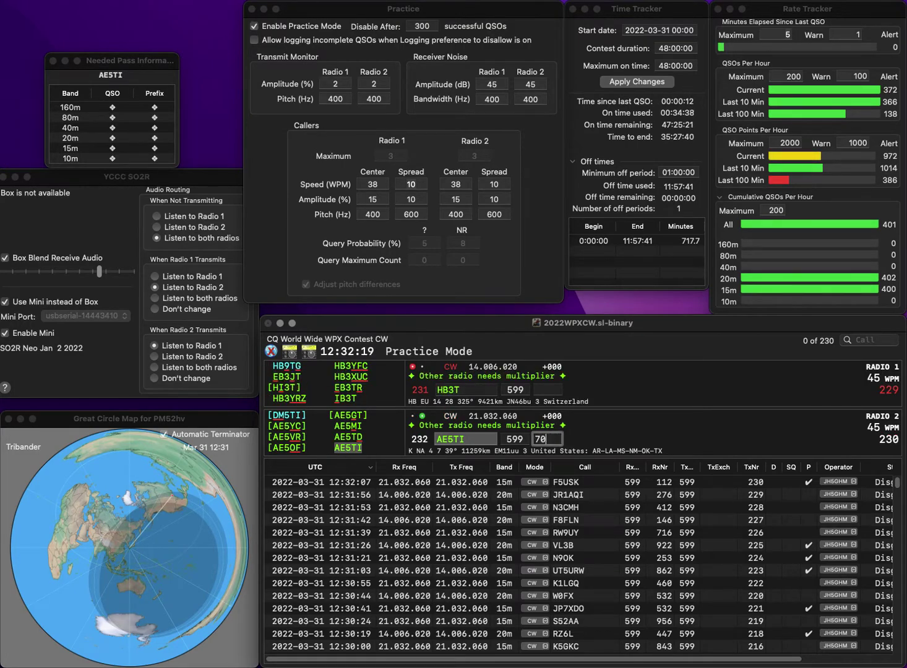
type("9")
key("Return")
Step: Replace the Radio 1 callsign with SD3T and send it
key("BackSpace")
key("BackSpace")
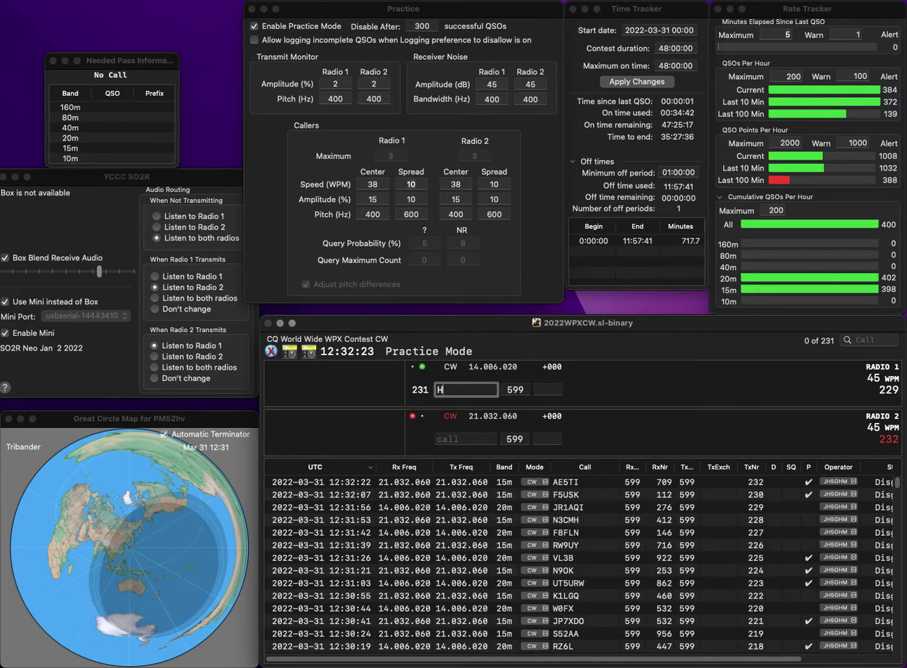
key("BackSpace")
type("SD3T")
key("Return")
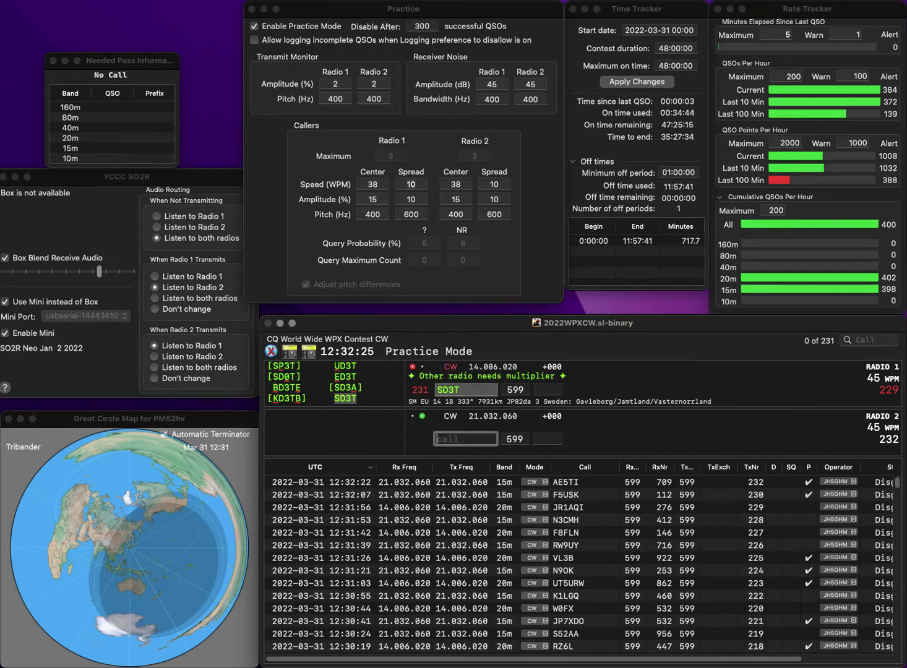
type("C9")
key("Home")
type("Y")
key("End")
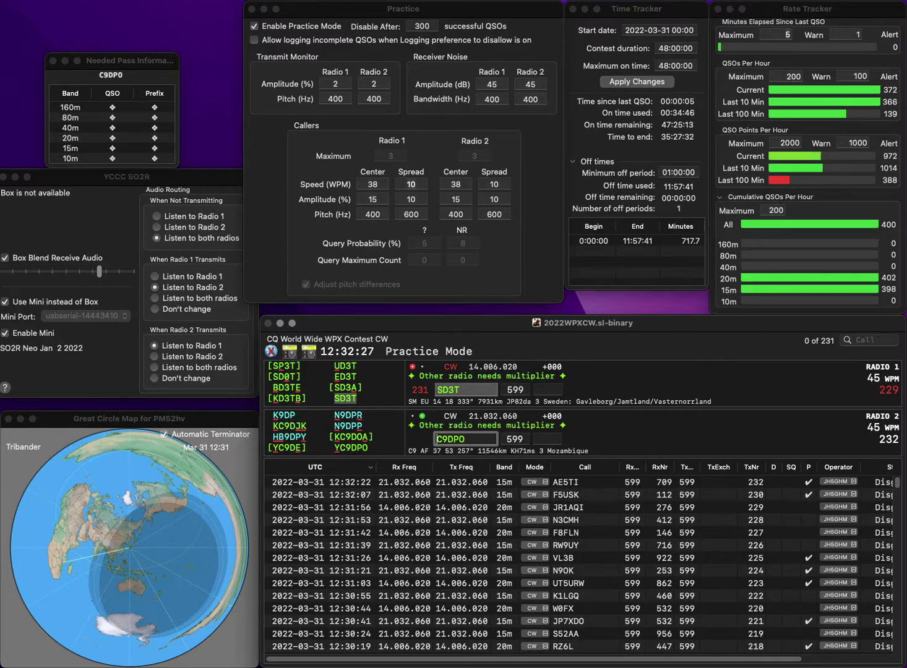
type("DPO")
key("Return")
key("Tab")
key("space")
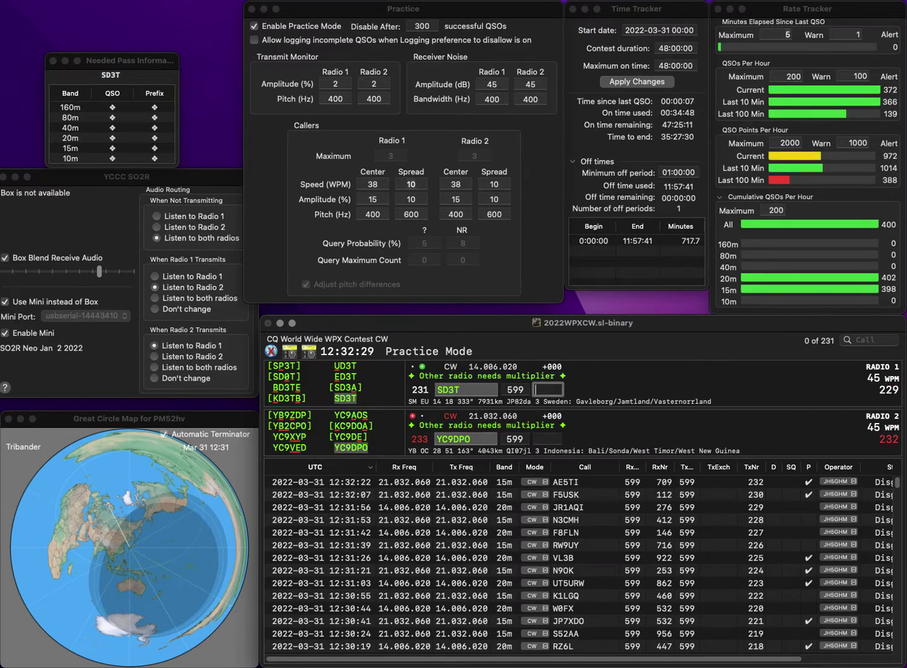
type("495")
key("Return")
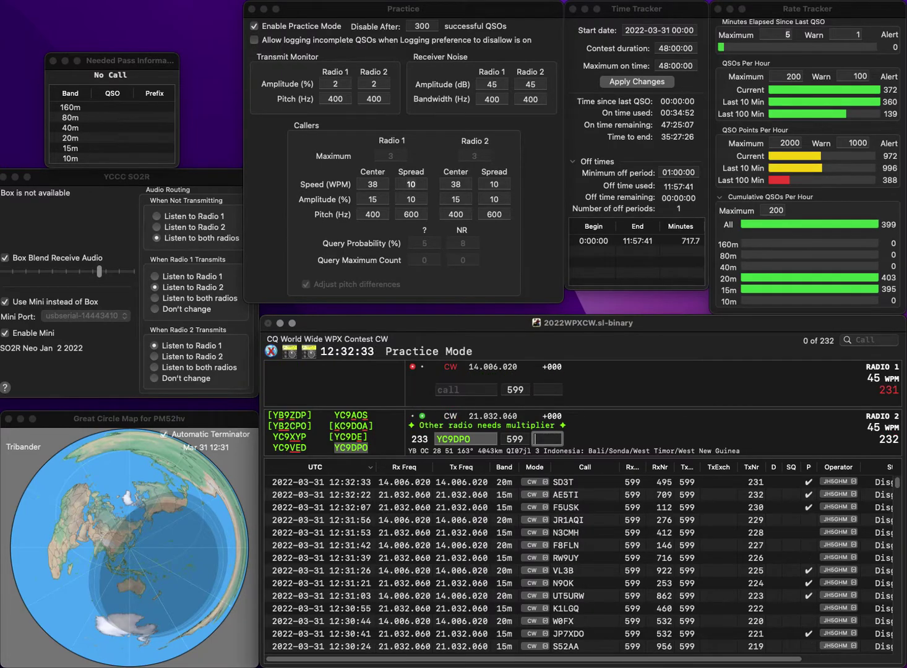
Step: Log YC9DPO on Radio 2 with received number 381
key("space")
key("Left")
key("Right")
key("Tab")
type("3")
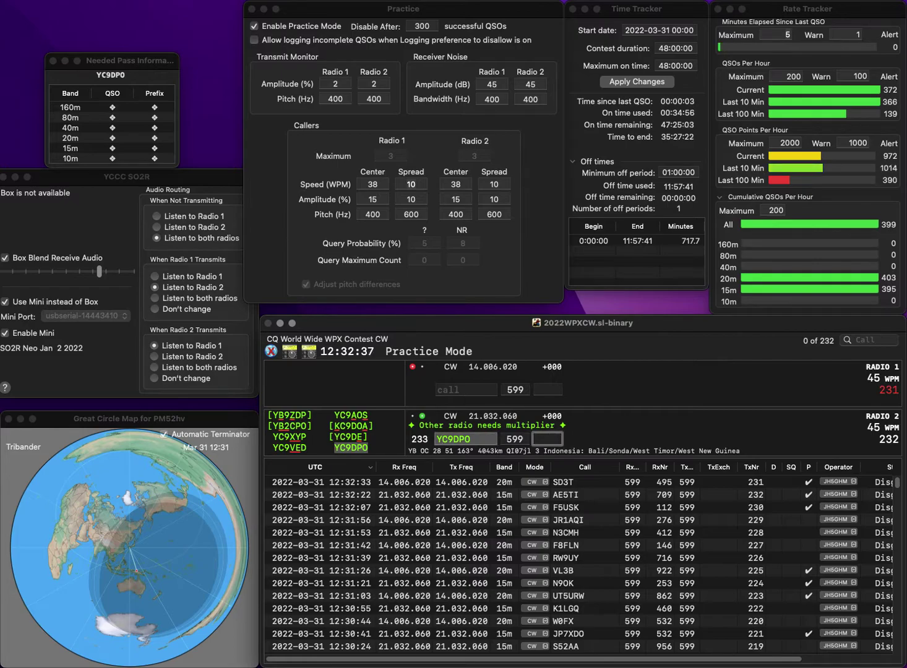
type("81")
key("Return")
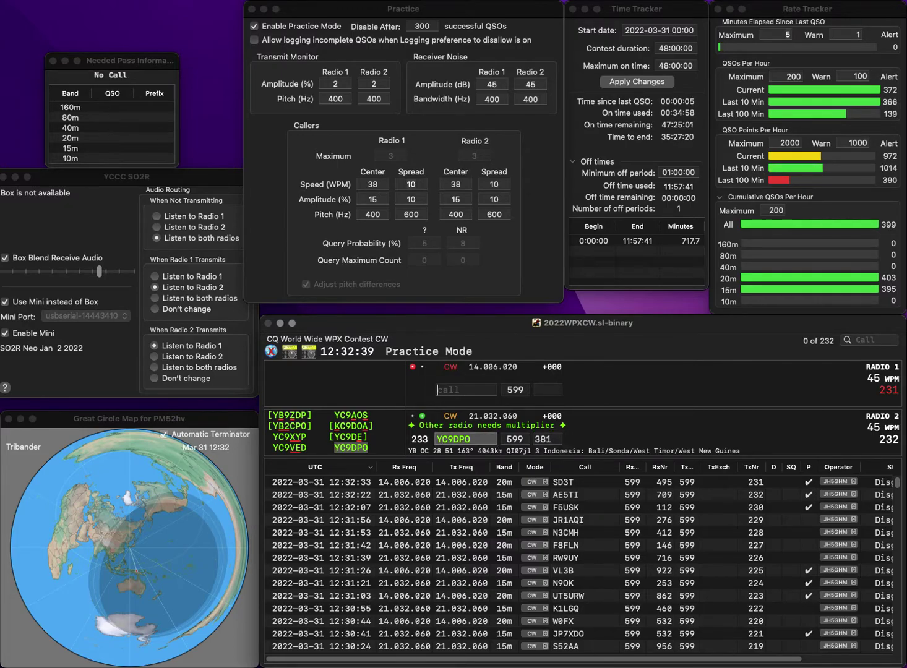
type("EM3")
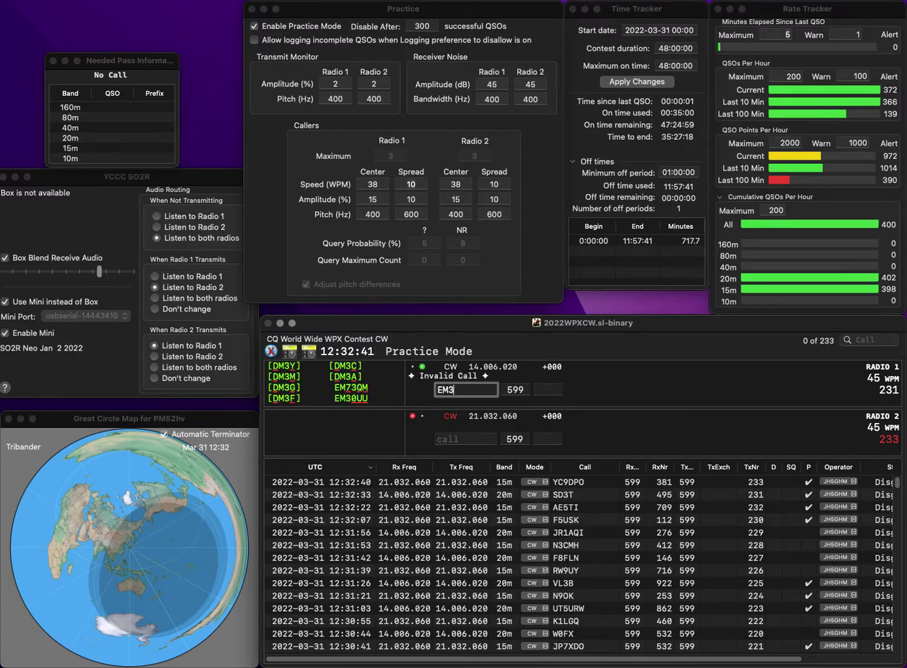
type("0UCC")
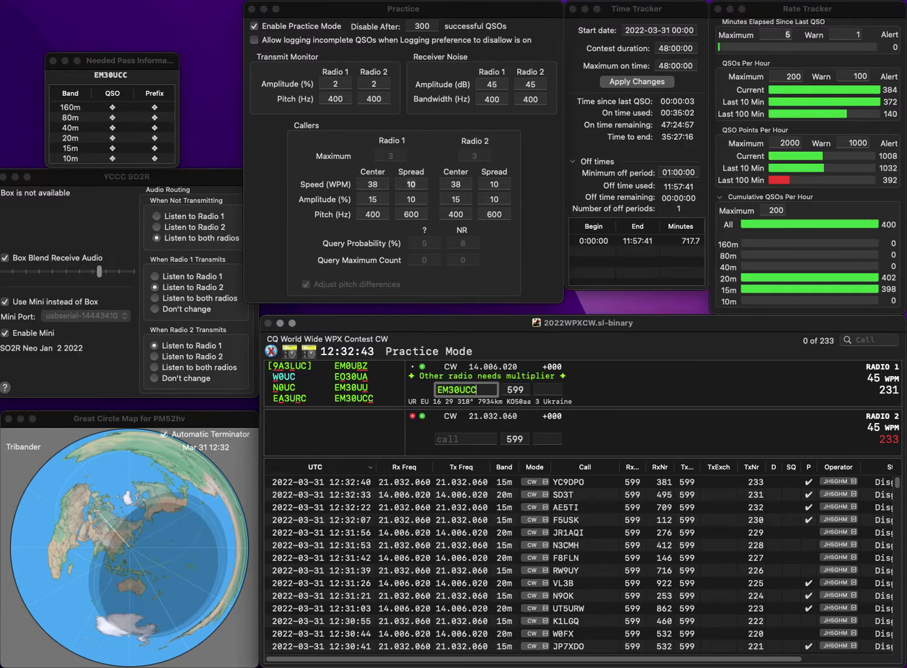
key("Return")
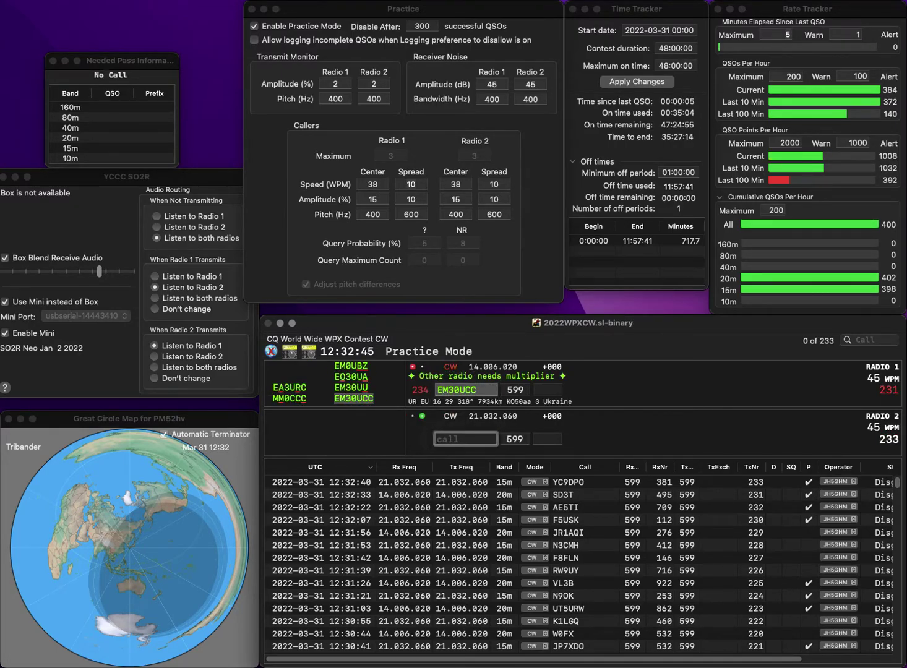
type("R2AY/6")
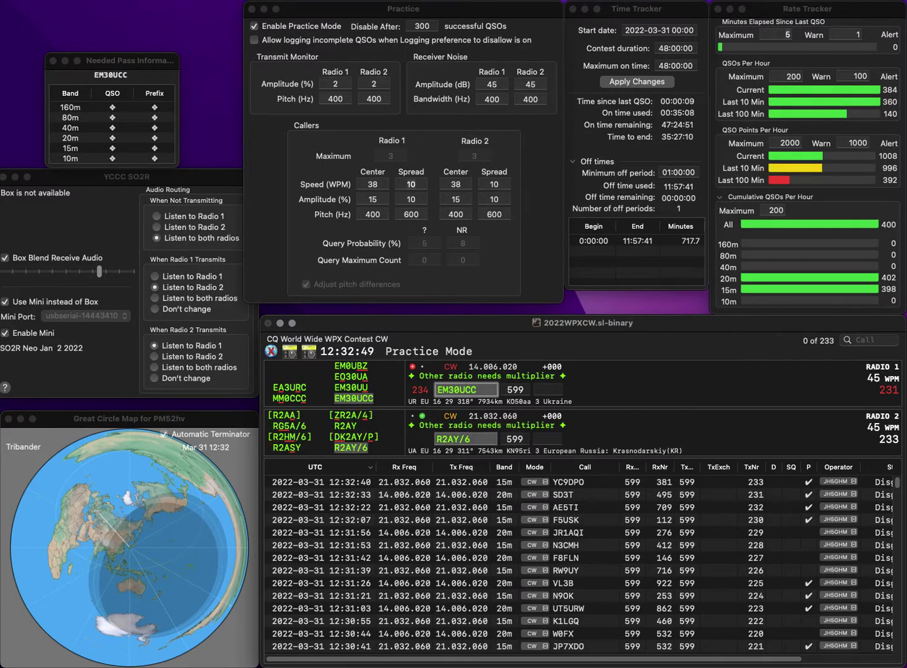
key("Return")
type("333")
key("Return")
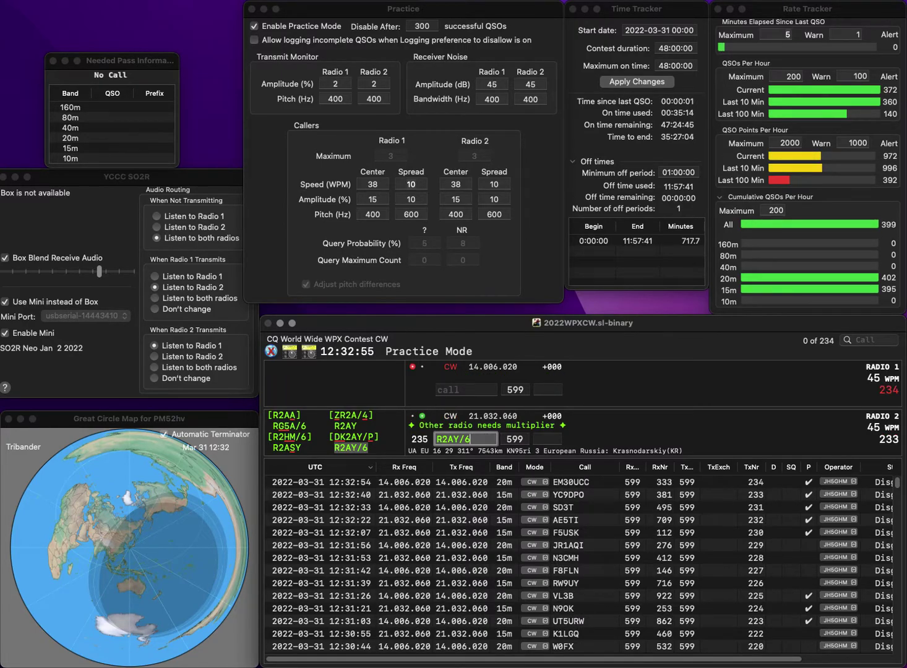
key("Return")
type("327")
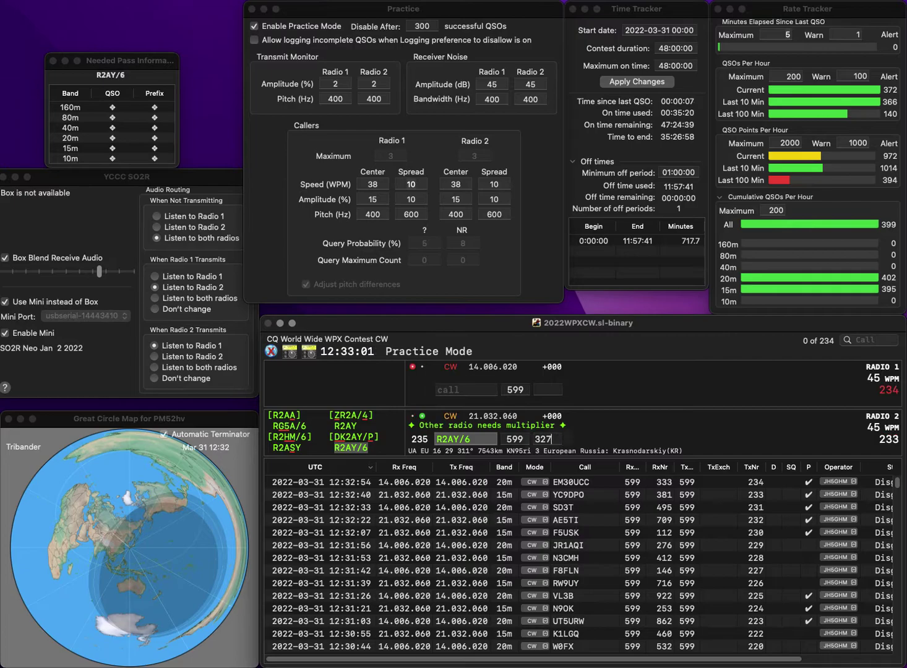
key("Return")
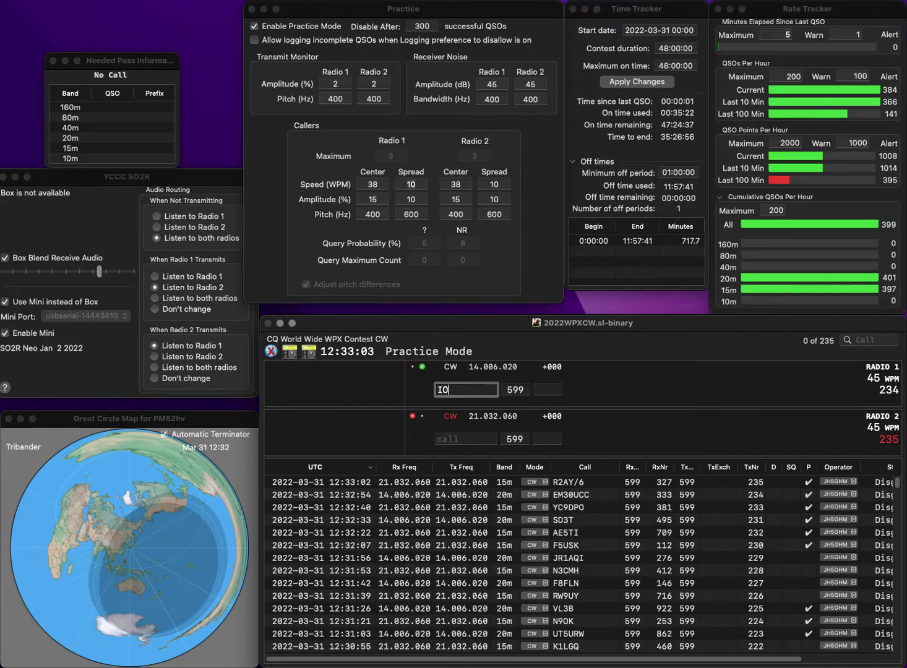
Step: Enter and send the callsign IO4X on Radio 1 and NT4W on Radio 2
type("IOX")
key("Left")
type("4")
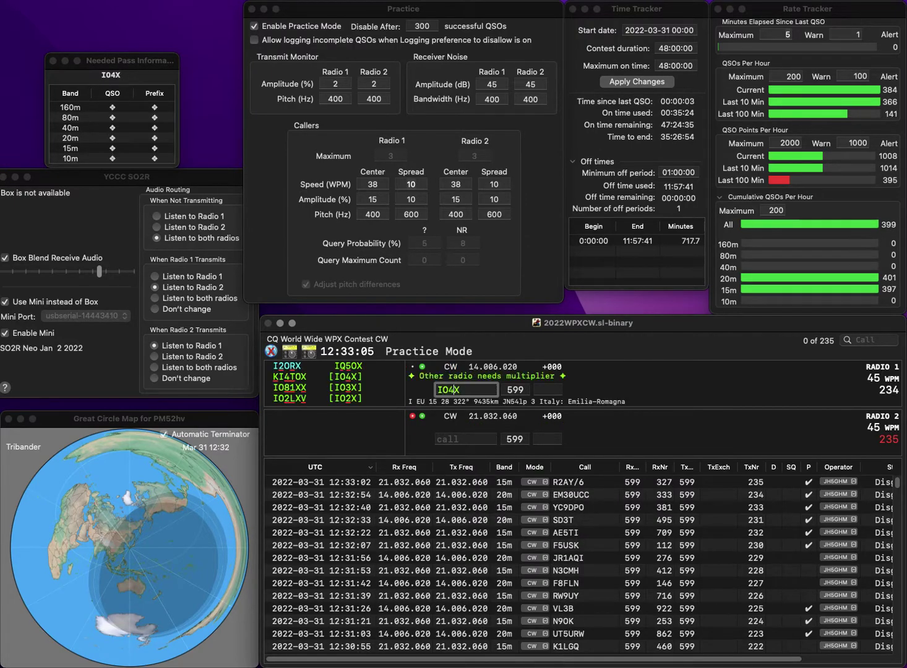
key("Return")
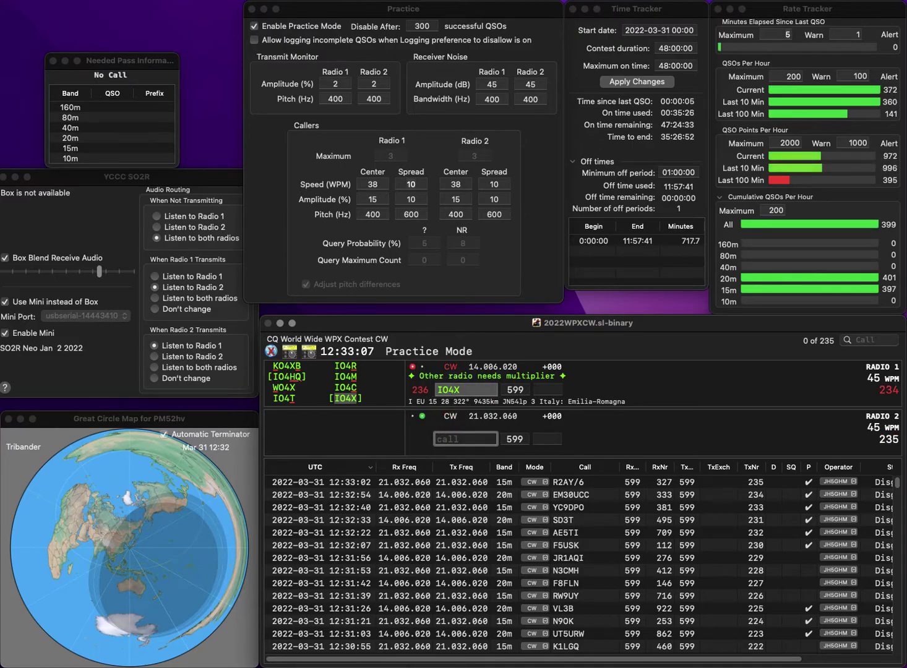
type("NT4W")
key("Return")
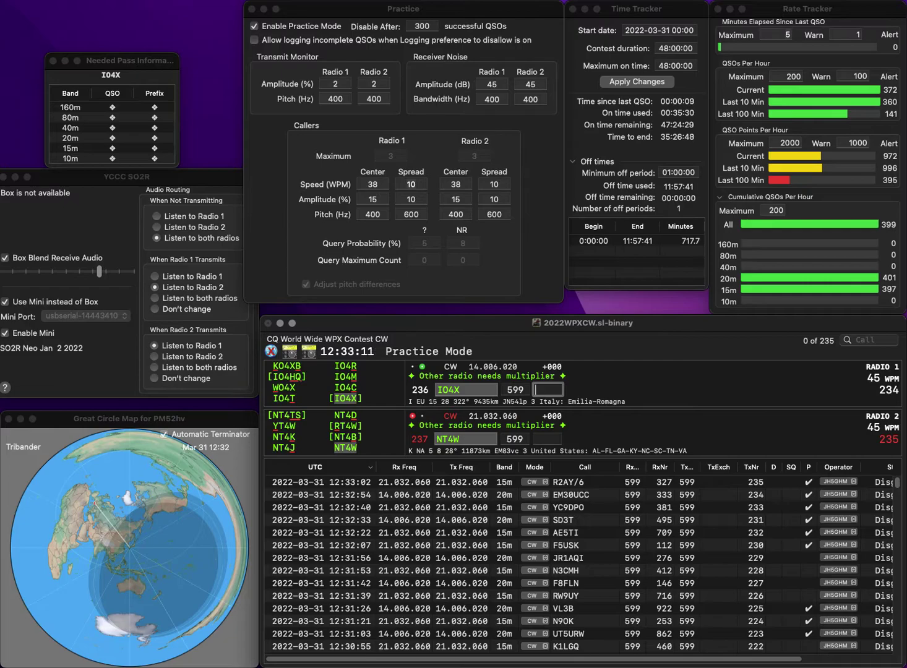
type("396")
key("Return")
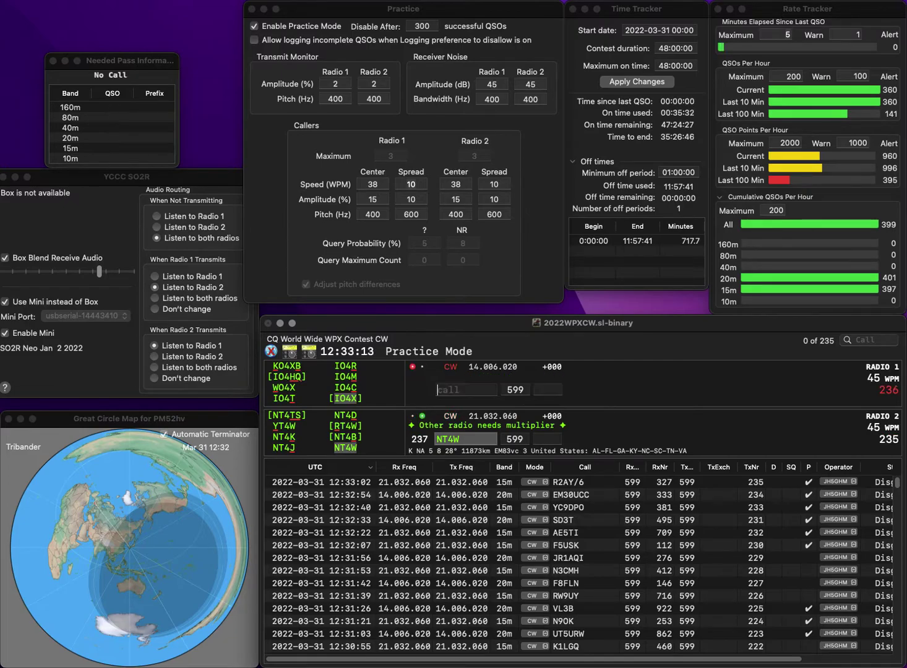
type("80")
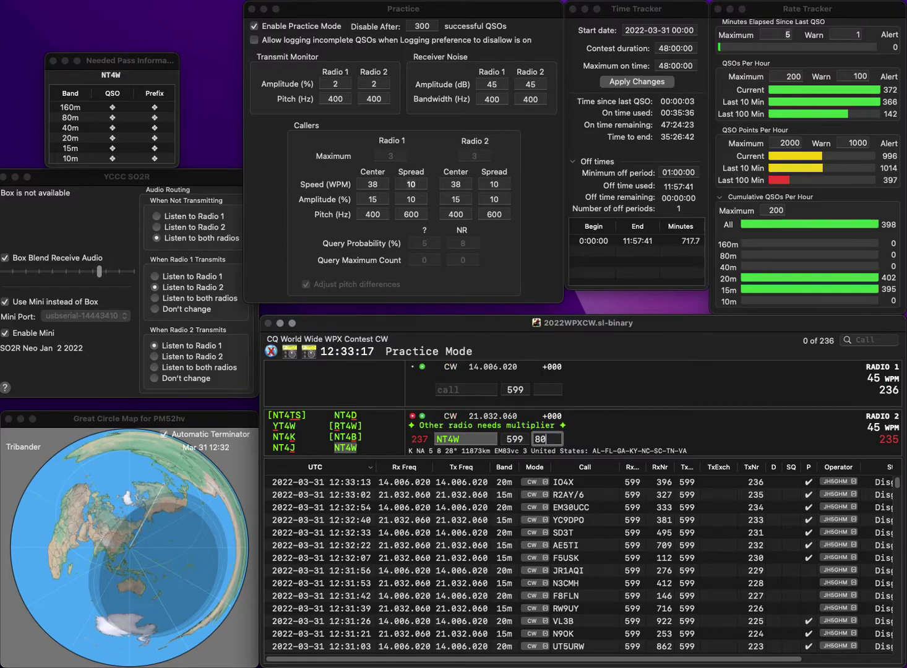
type("4")
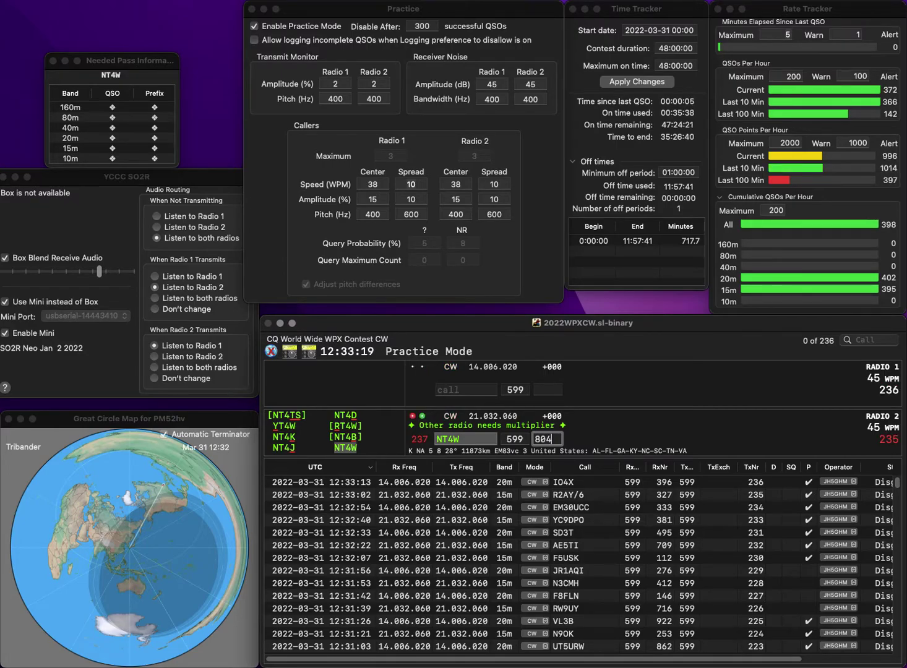
key("Return")
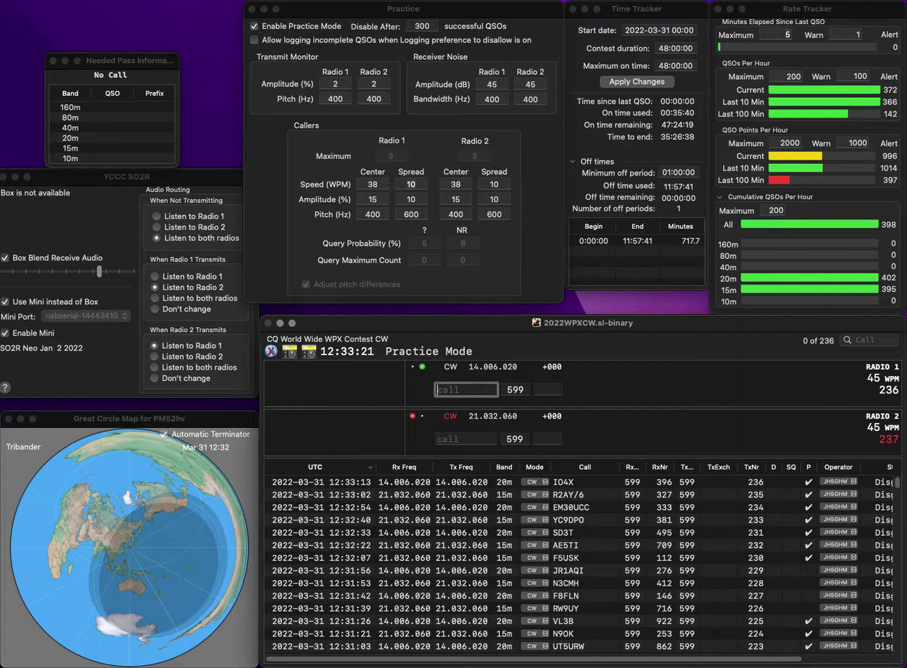
type("K7KB")
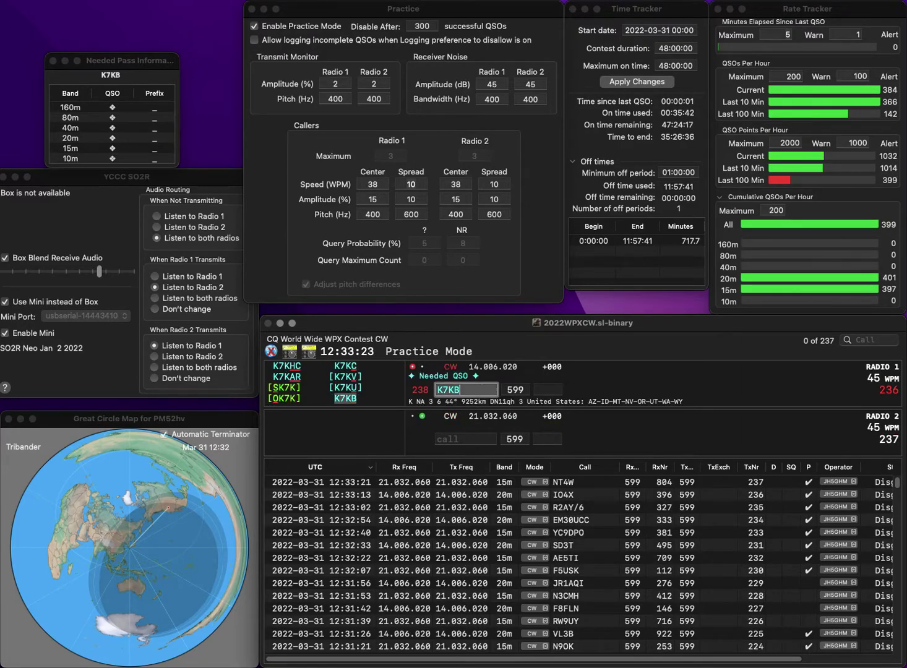
key("Return")
type("HG9X")
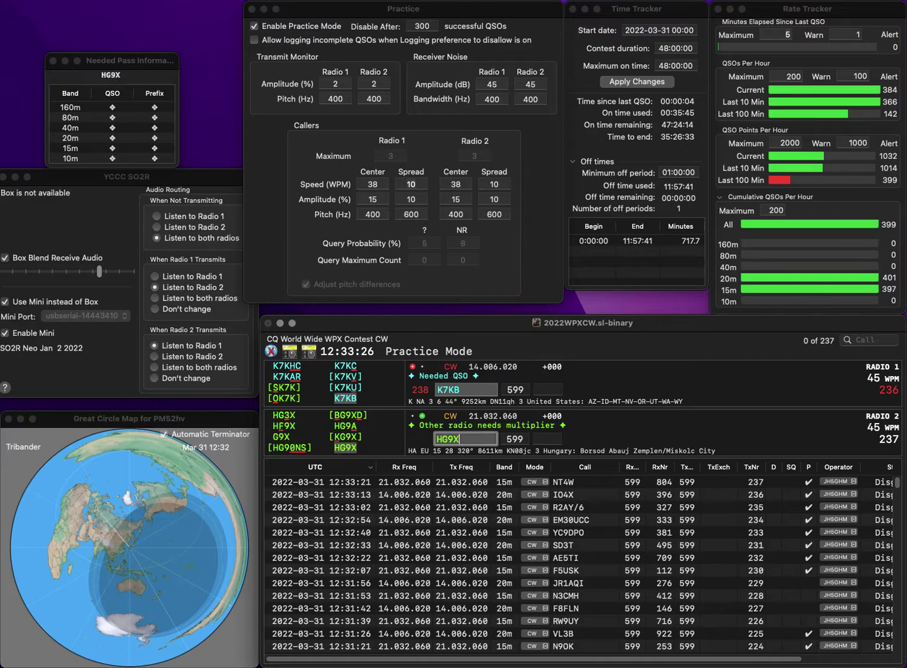
key("Return")
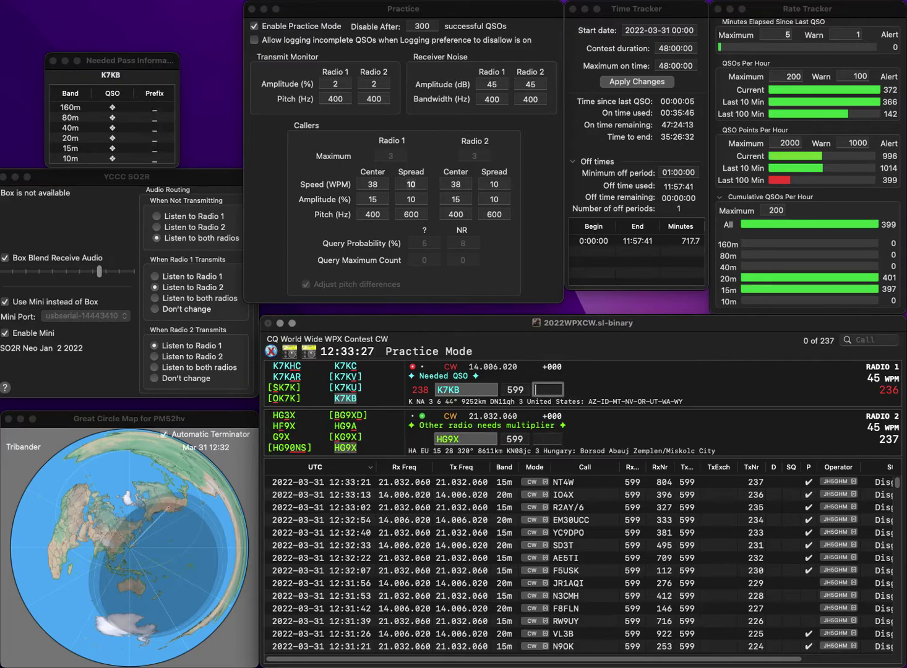
Step: Log K7KB on Radio 1 with received number 153 and HG9X on Radio 2 with received number 765
type("153")
key("Return")
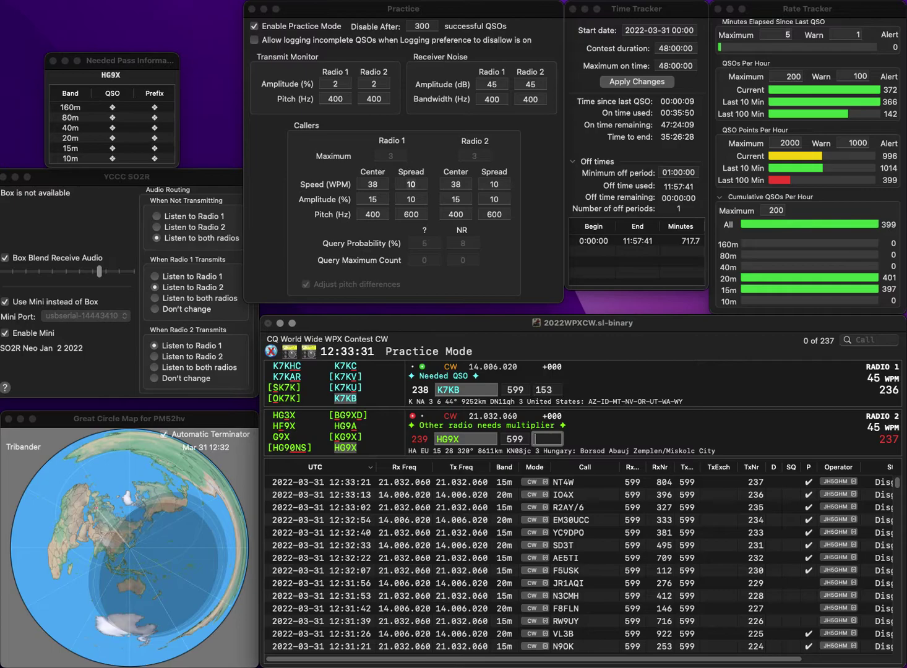
type("76")
key("Return")
Step: Complete the partially copied Radio 1 callsign as VA3DKL and send it
type("V")
type("DKL")
key("Left")
key("Left")
key("Left")
type("VA3")
key("BackSpace")
key("BackSpace")
type("A3")
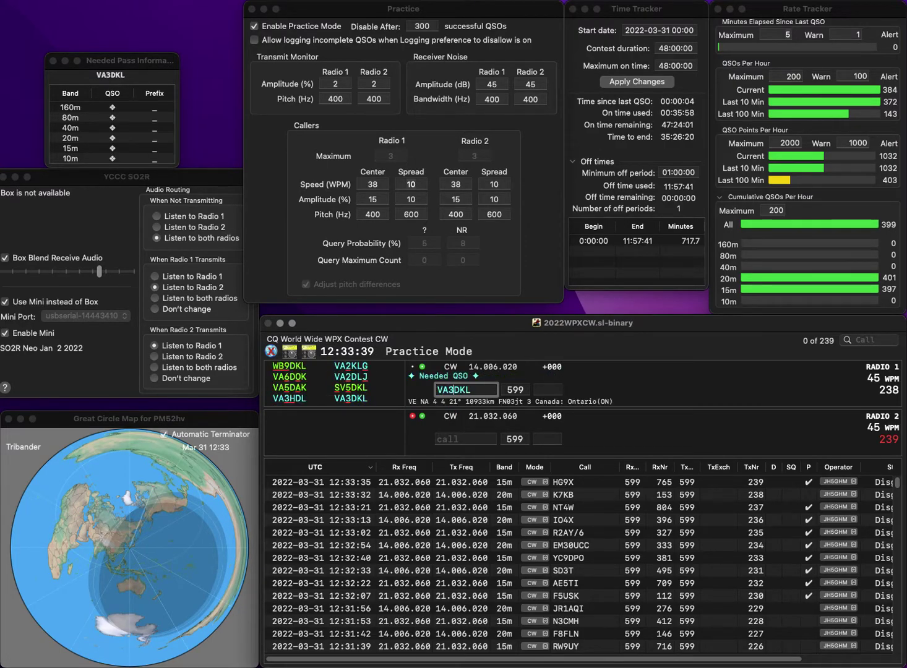
key("Return")
Step: Enter the callsign KC2MBO on Radio 2, correcting its second letter to C, and send it
type("KK")
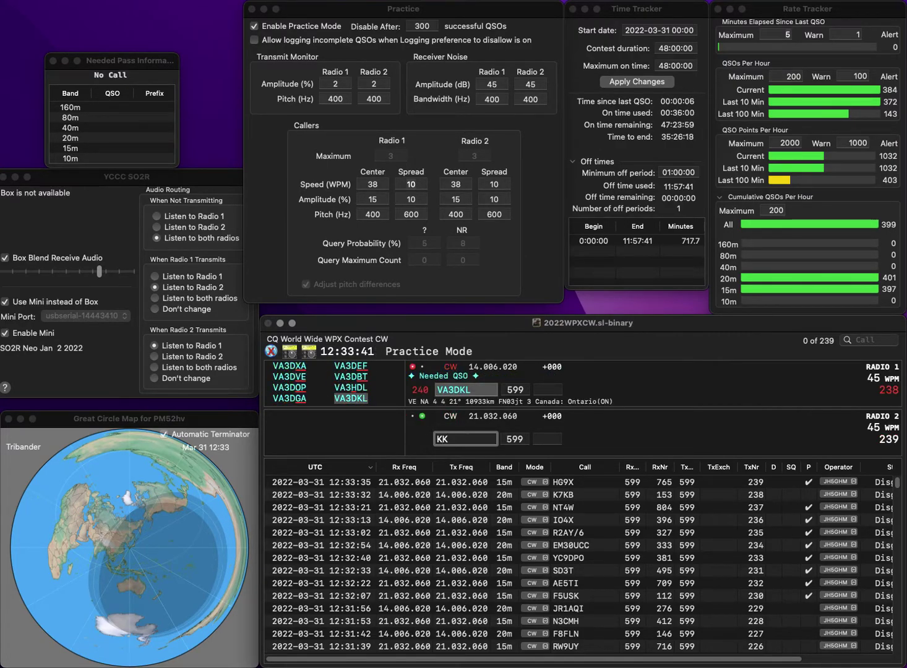
key("BackSpace")
type("C2MBO")
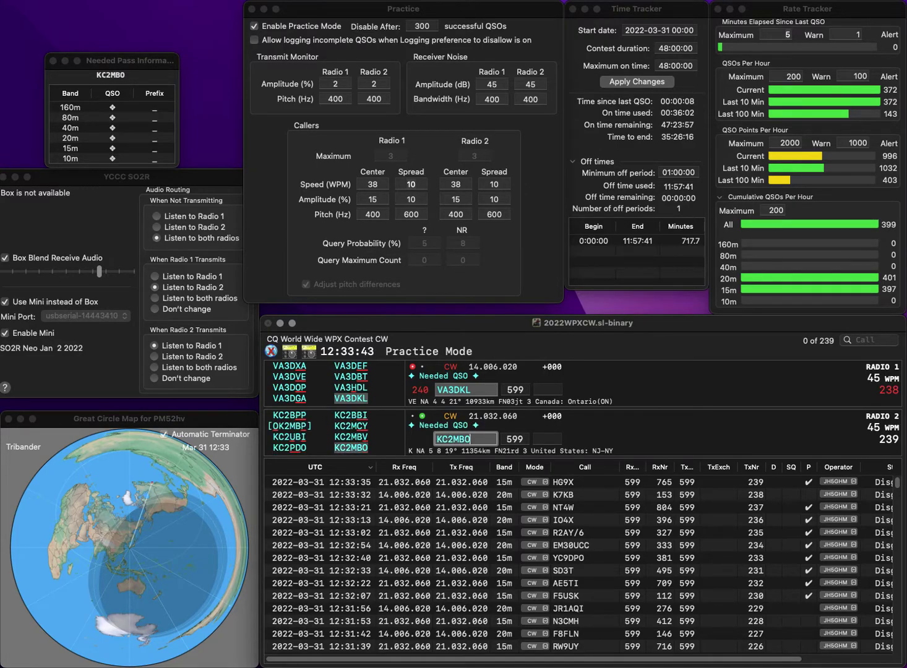
key("Return")
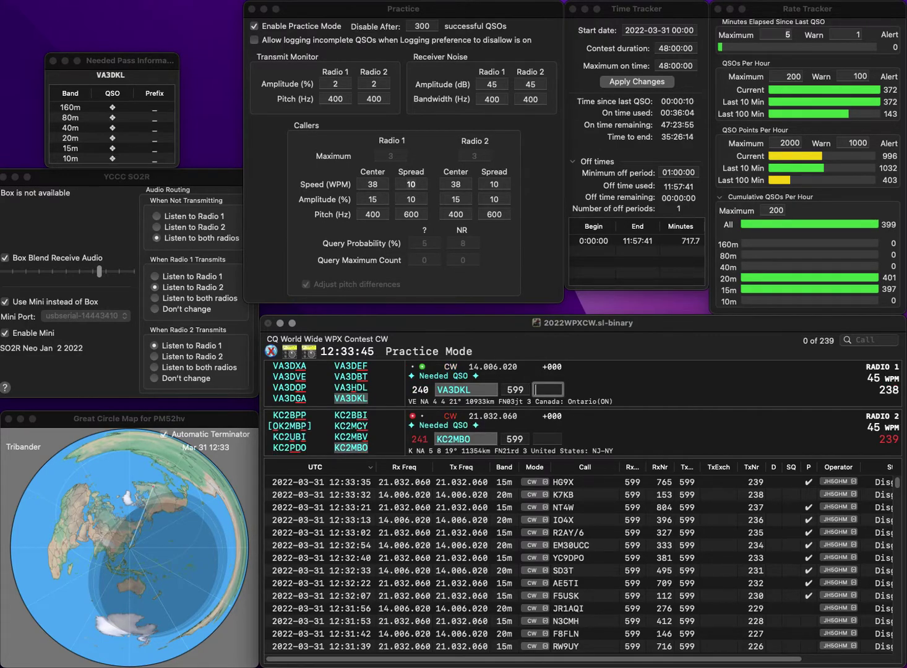
type("747")
key("Return")
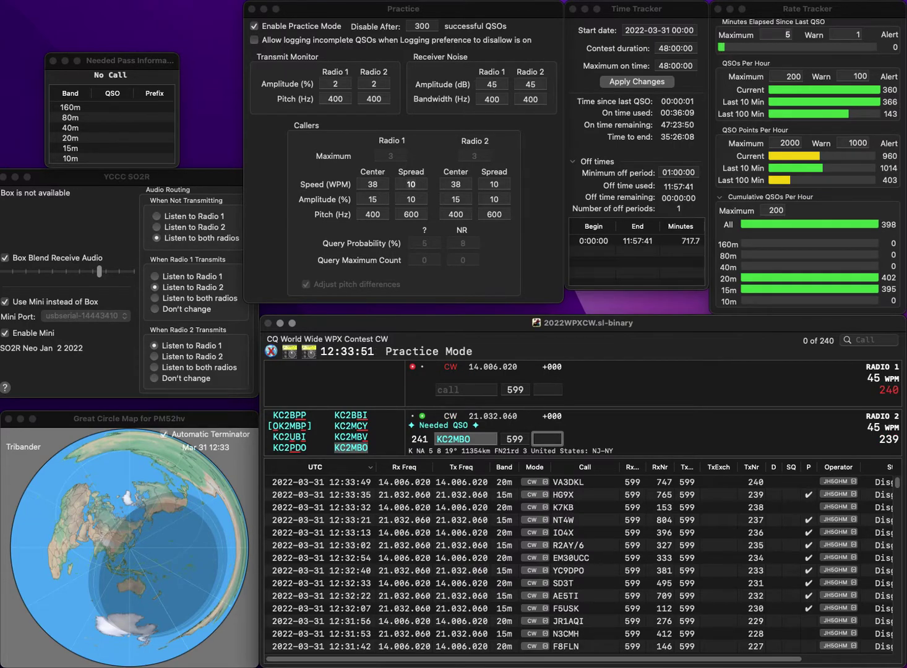
type("7")
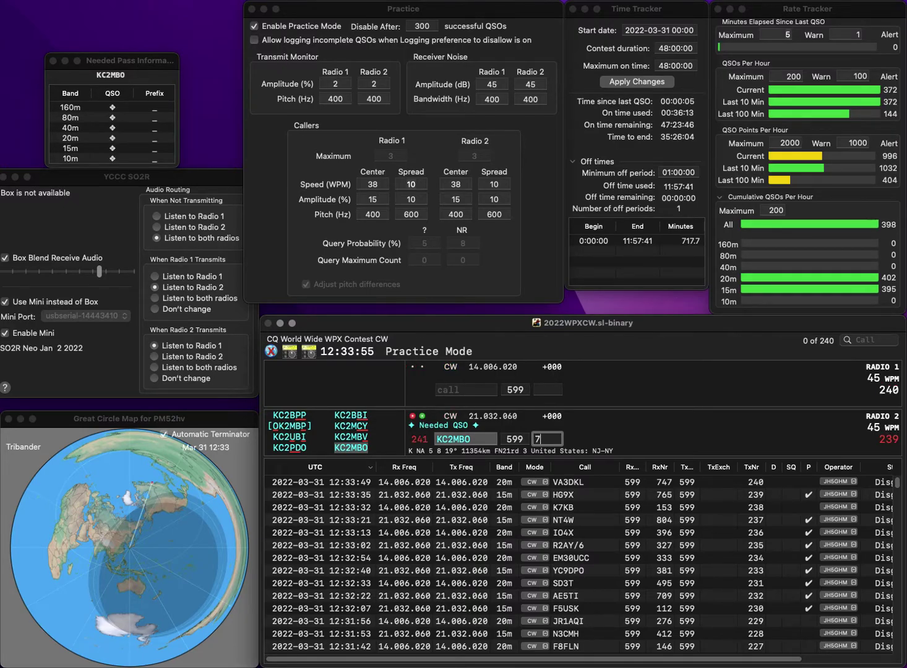
type("51")
key("Return")
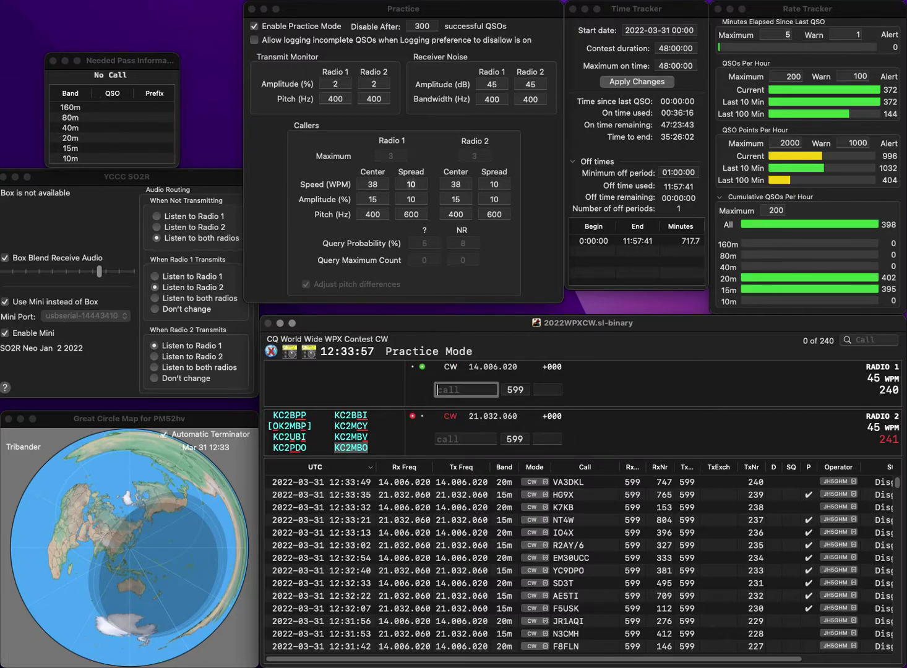
type("KM")
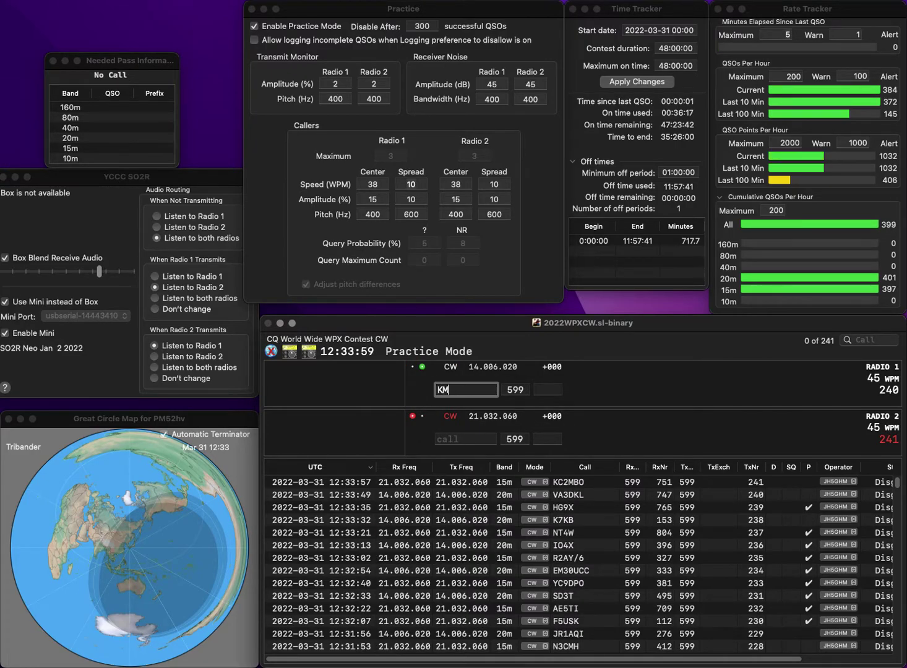
type("7W")
key("Return")
type("U")
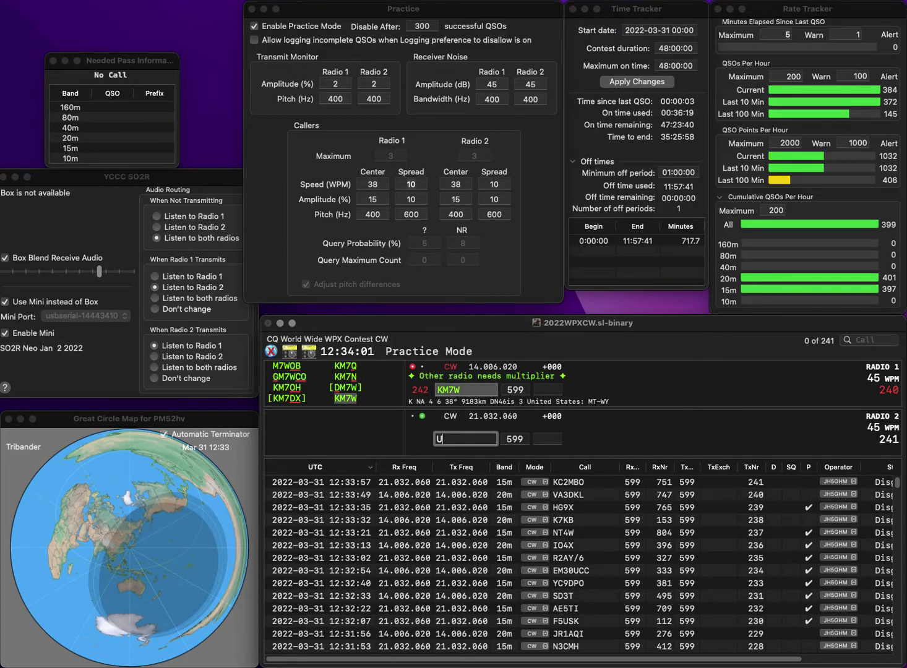
type("C4R")
key("Return")
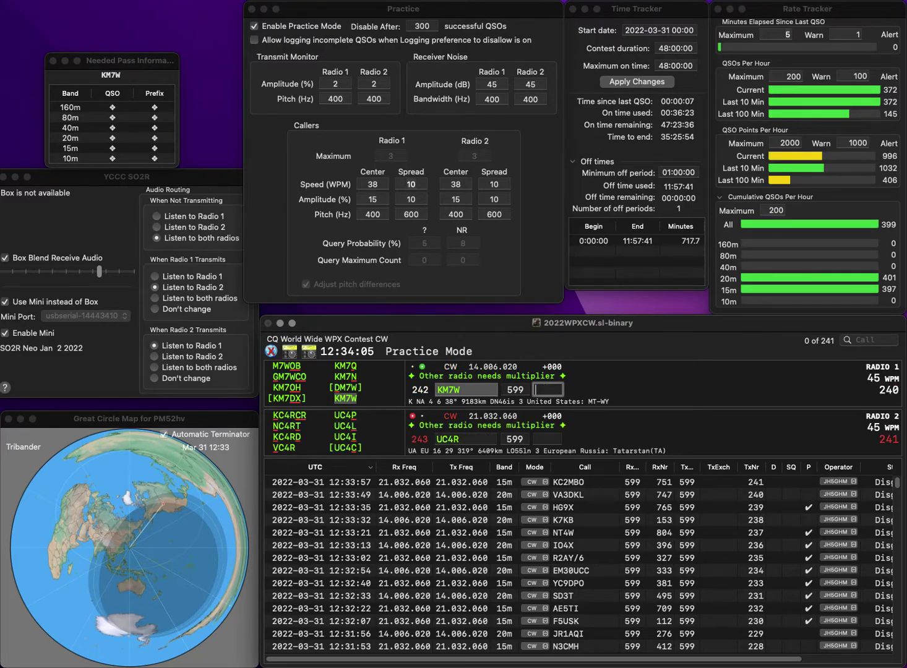
Step: Log KM7W on Radio 1 with received number 640, and enter and send the next callsign DM5Z there
type("640")
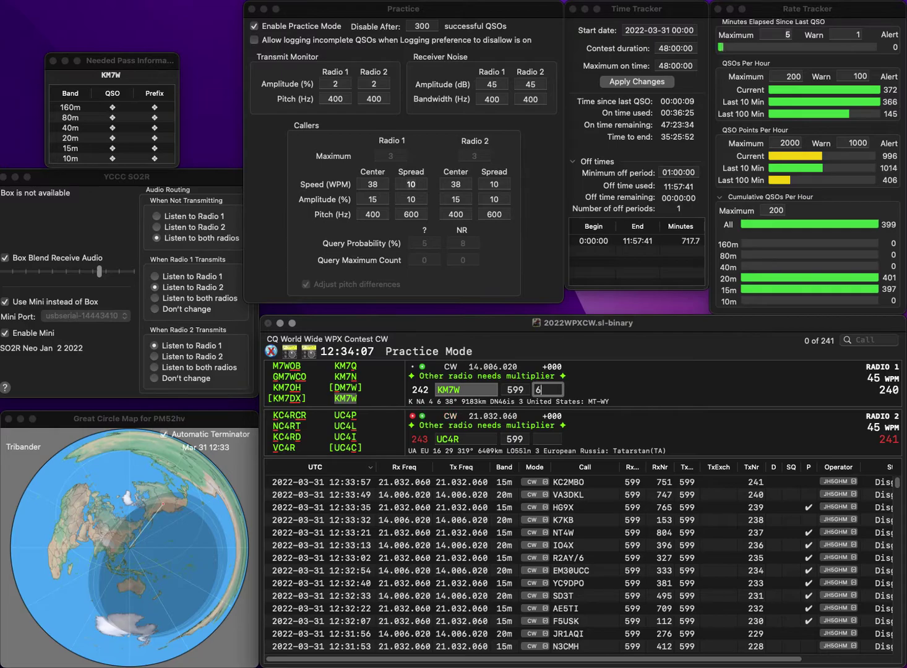
key("Return")
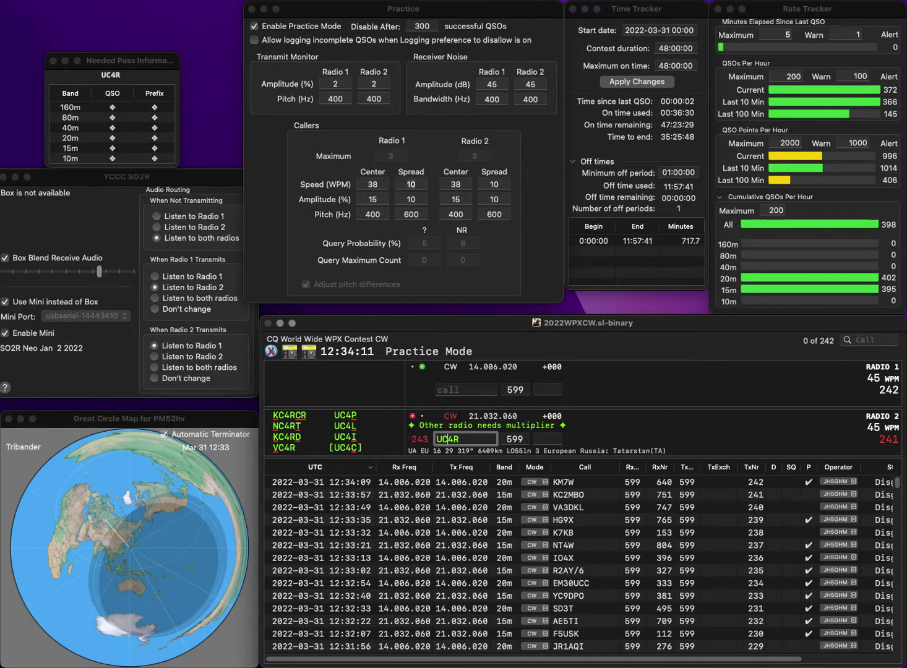
key("Return")
type("DM")
type("Z")
key("Return")
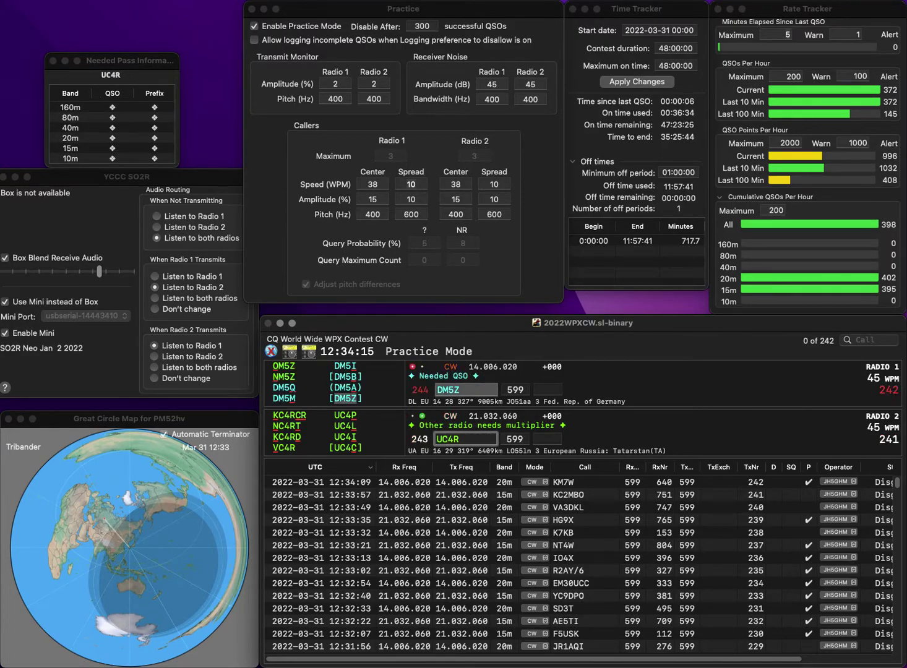
key("BackSpace")
type("V")
key("Return")
key("Return")
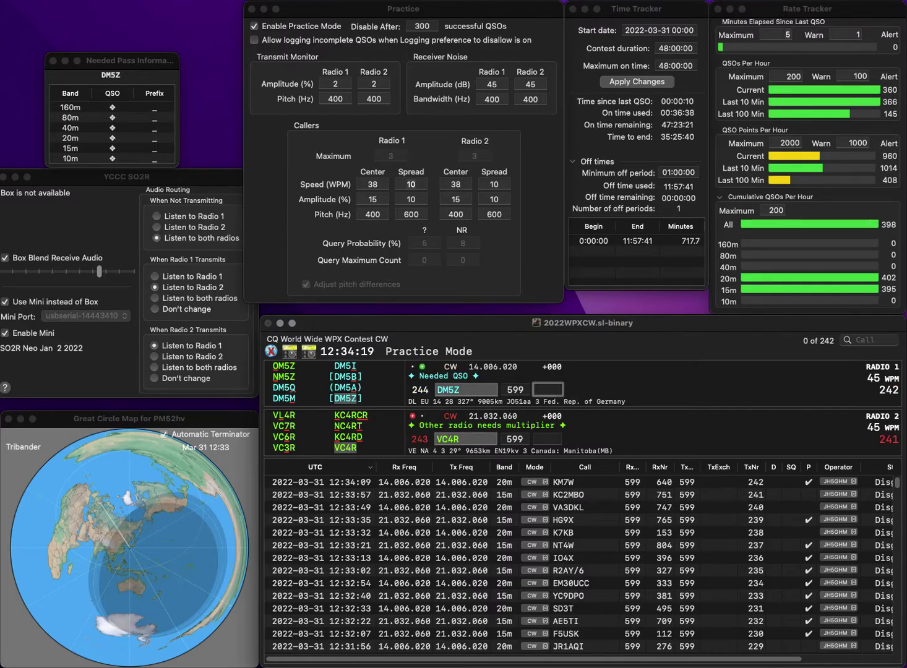
type("752")
key("Return")
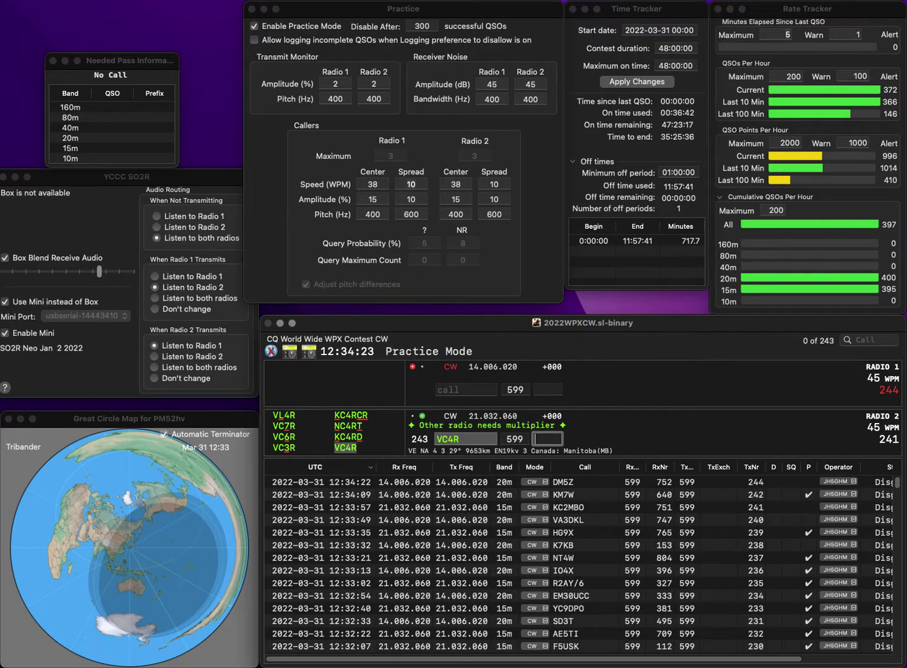
type("881")
key("Return")
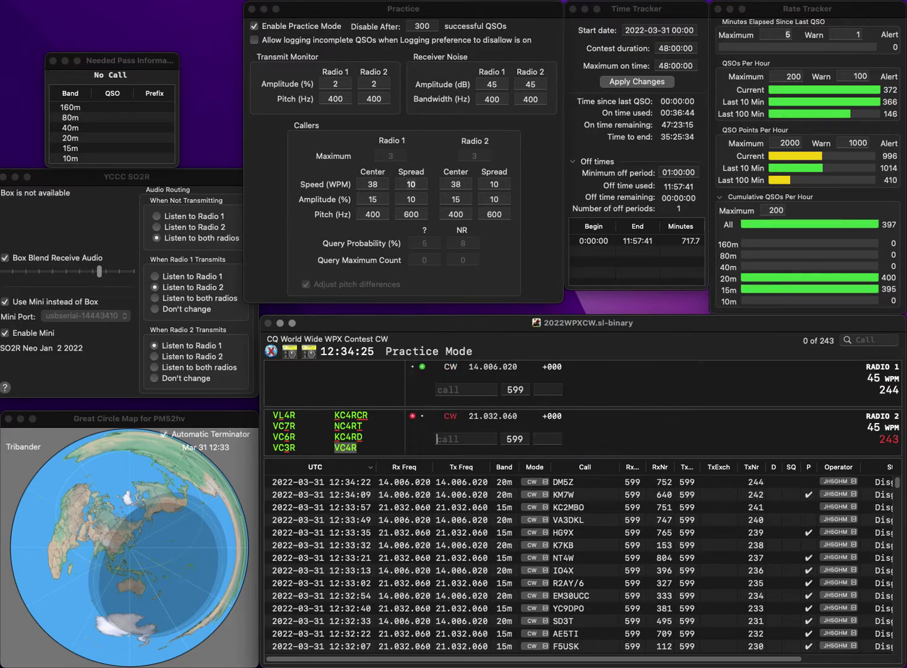
Step: Enter and send the callsign NC9O on Radio 1 and UN2G on Radio 2
type("C9O")
key("Home")
type("N")
key("Return")
type("UN2G")
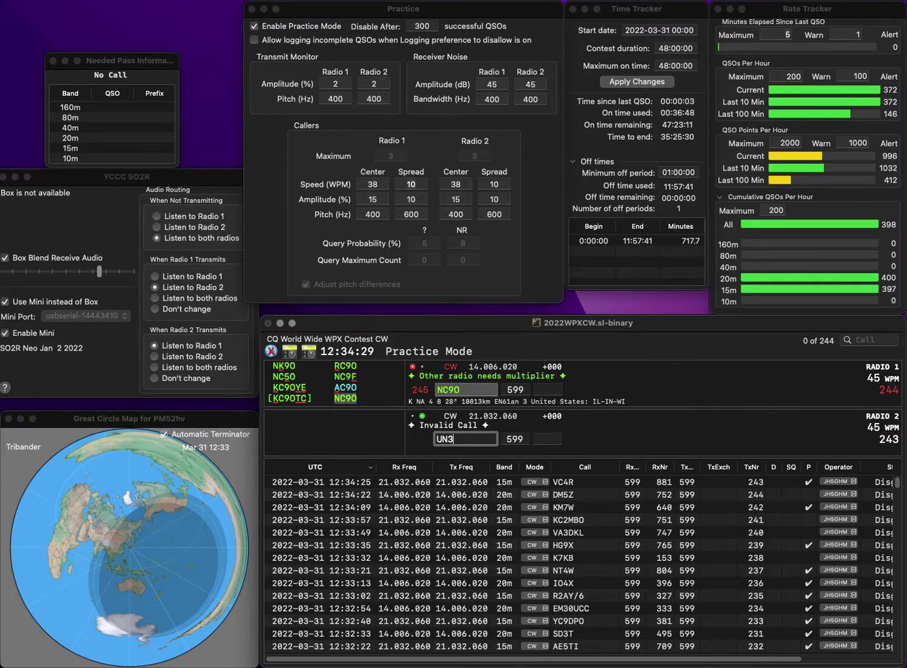
key("Return")
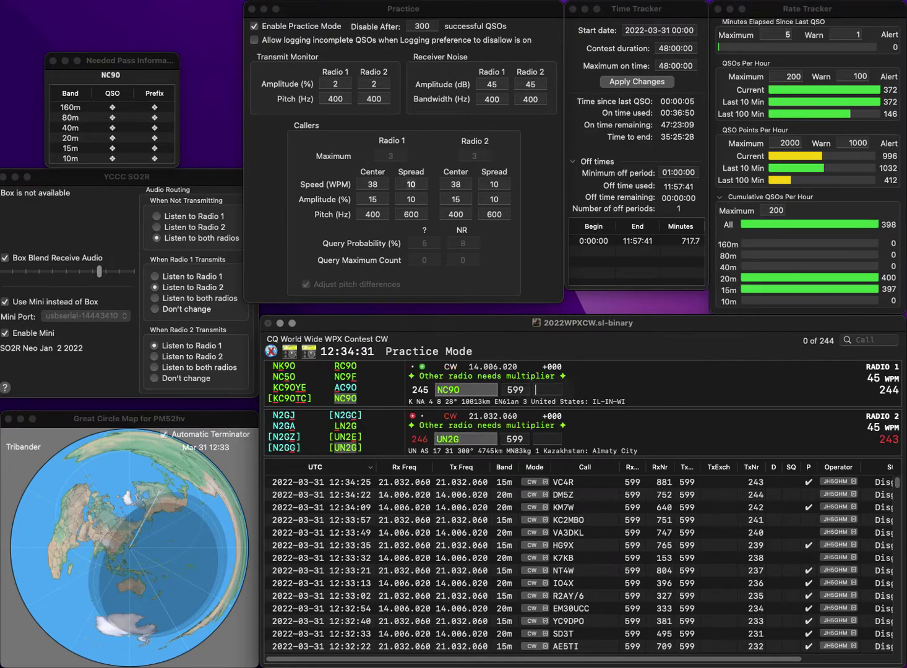
type("111")
key("Return")
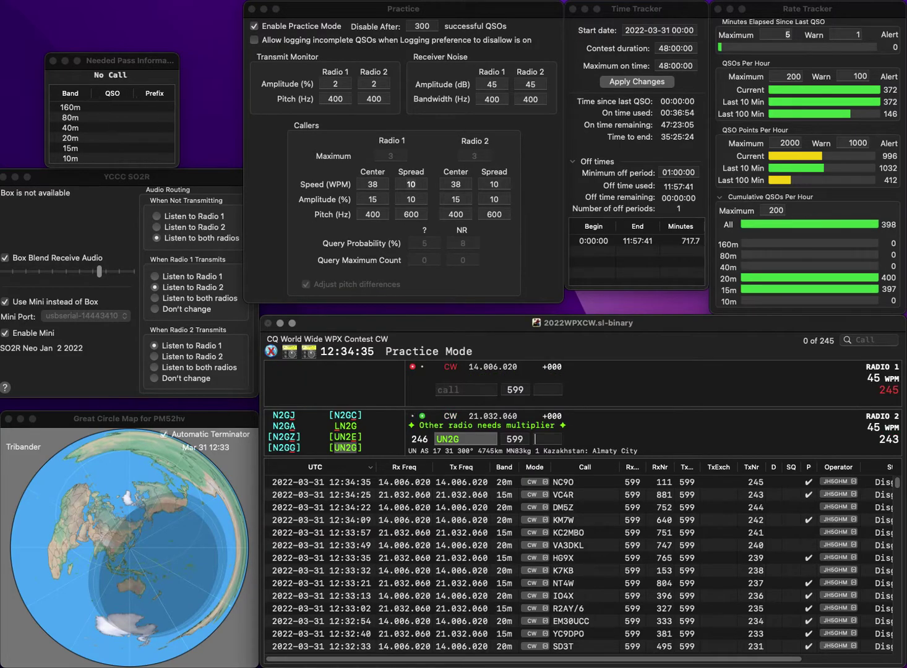
type("809")
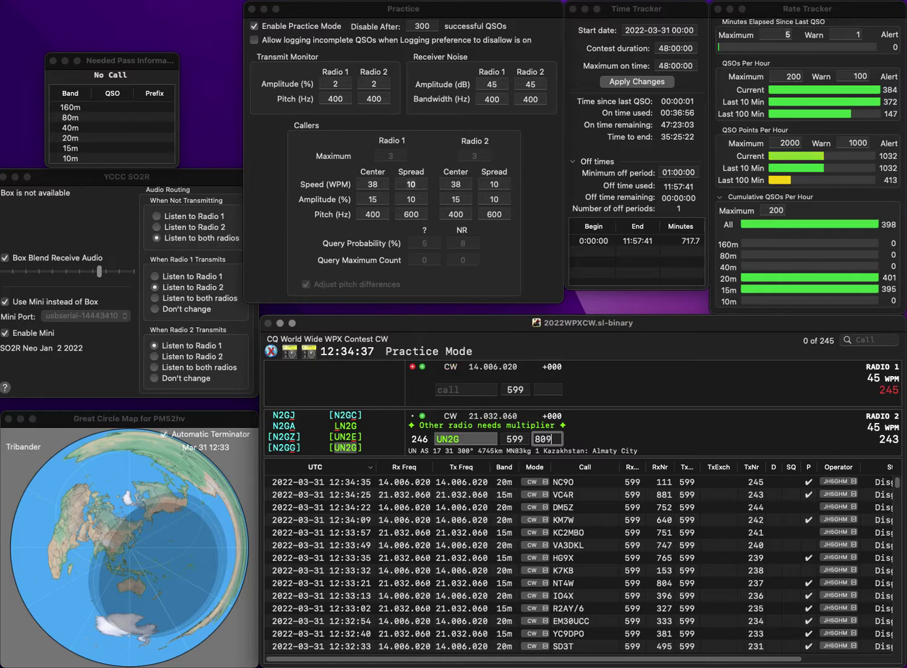
key("Return")
Step: Enter and send the callsign RW9TA on Radio 1 and R3TJR on Radio 2, adding each missing first letter R
type("W9TA")
key("Home")
type("R")
key("Return")
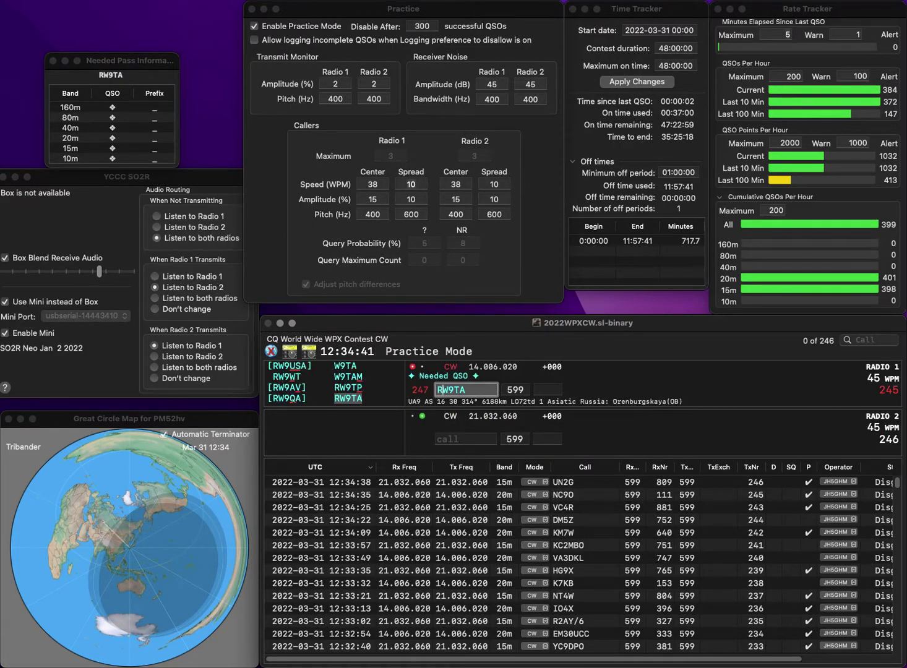
type("3TJR")
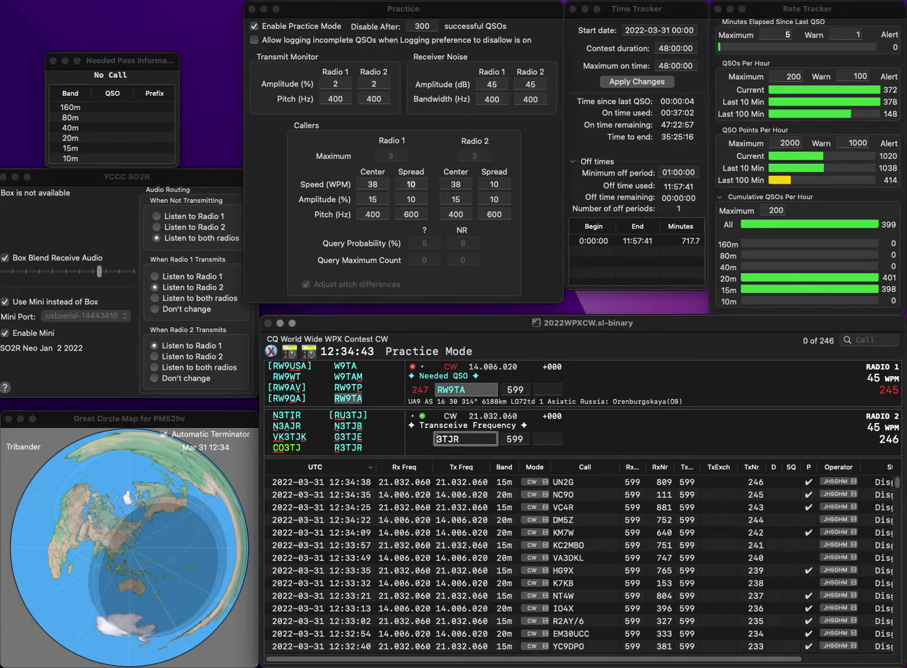
type("R")
key("Return")
Step: Log RW9TA on Radio 1 with received number 317 and R3TJR on Radio 2 with received number 123
key("Tab")
type("31")
key("Return")
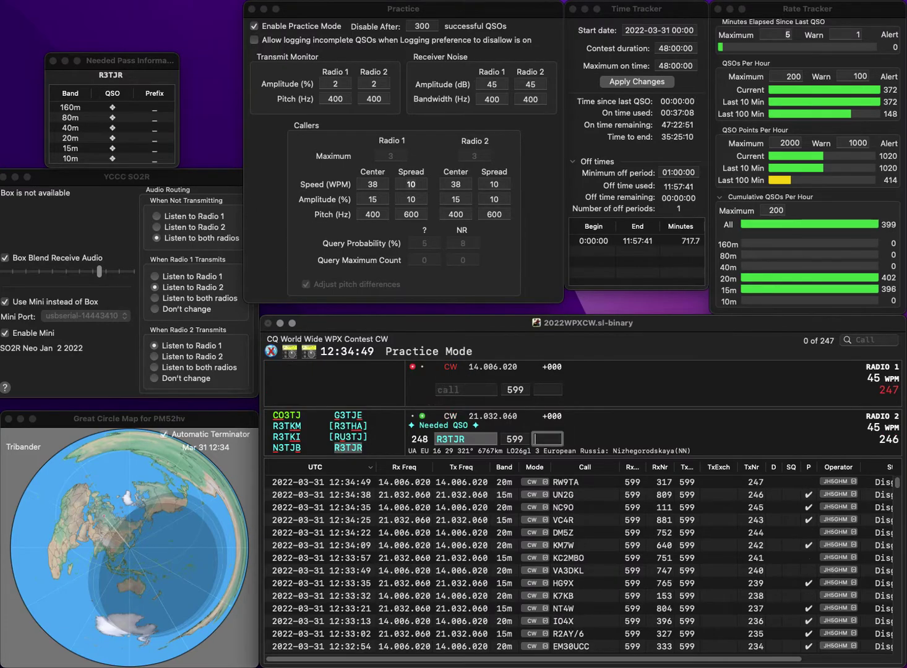
type("12")
key("Return")
type("9A3")
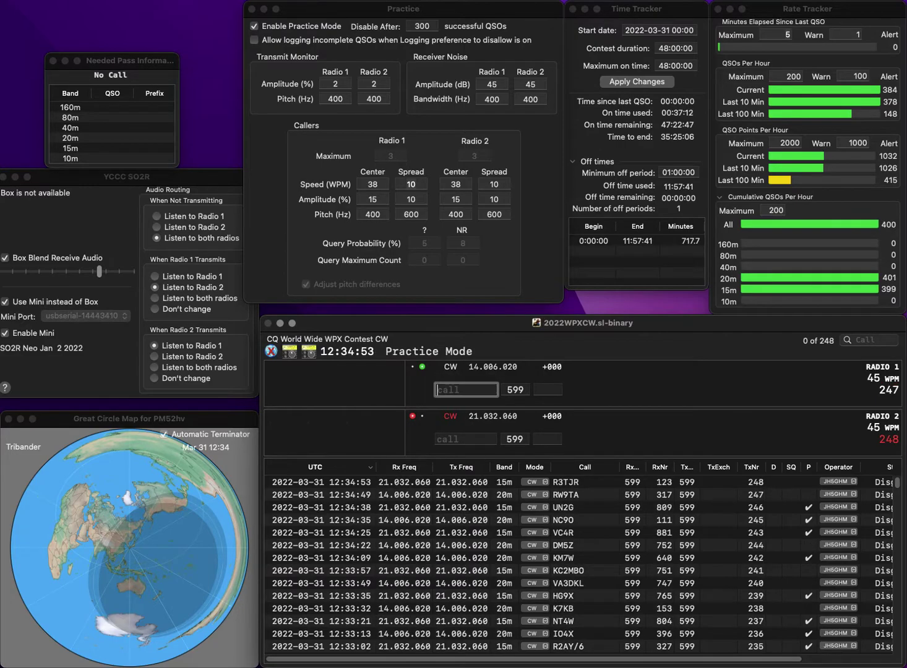
type("SM")
key("Return")
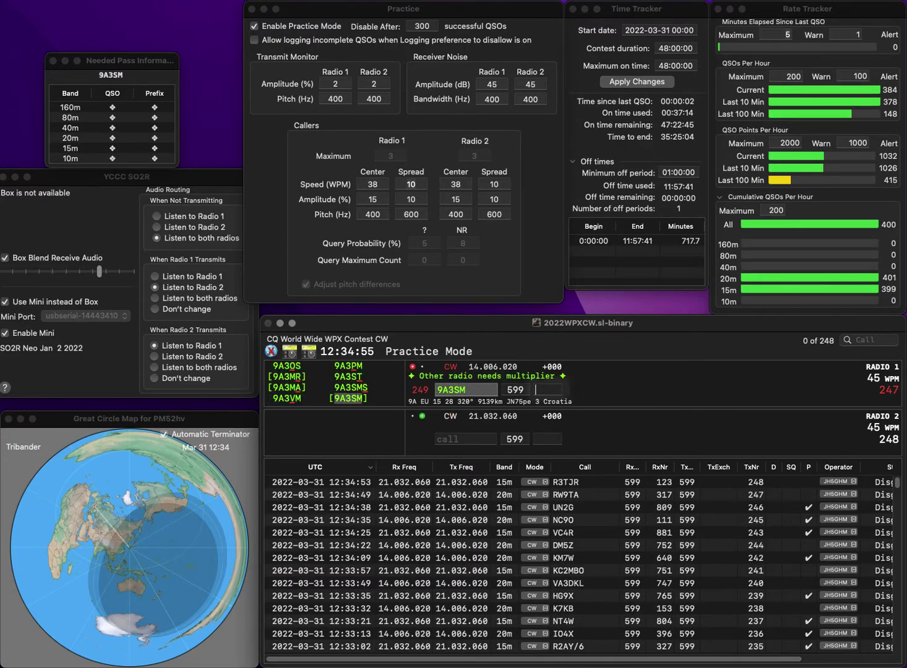
type("EA7")
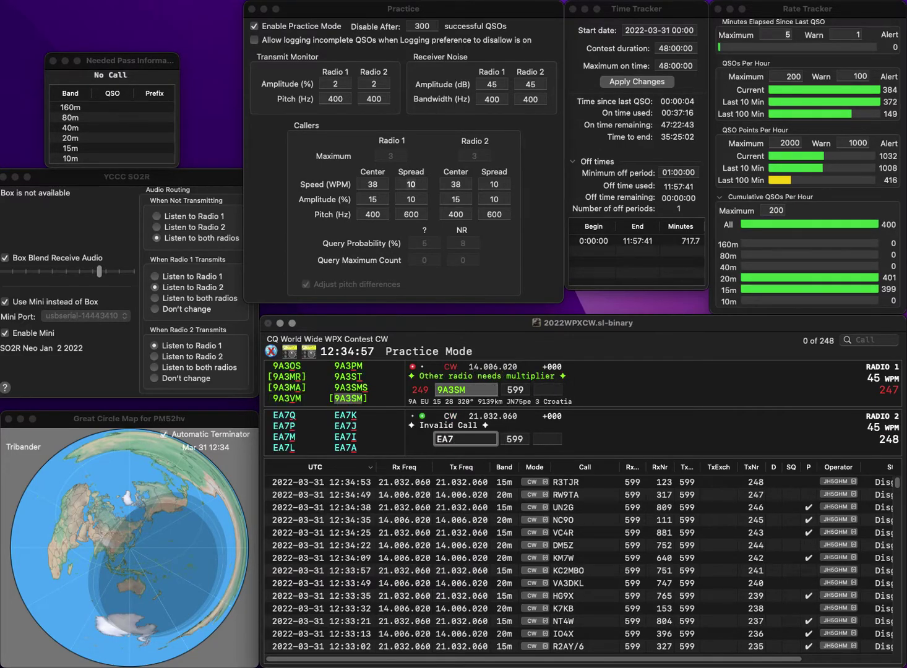
type("WW")
key("Return")
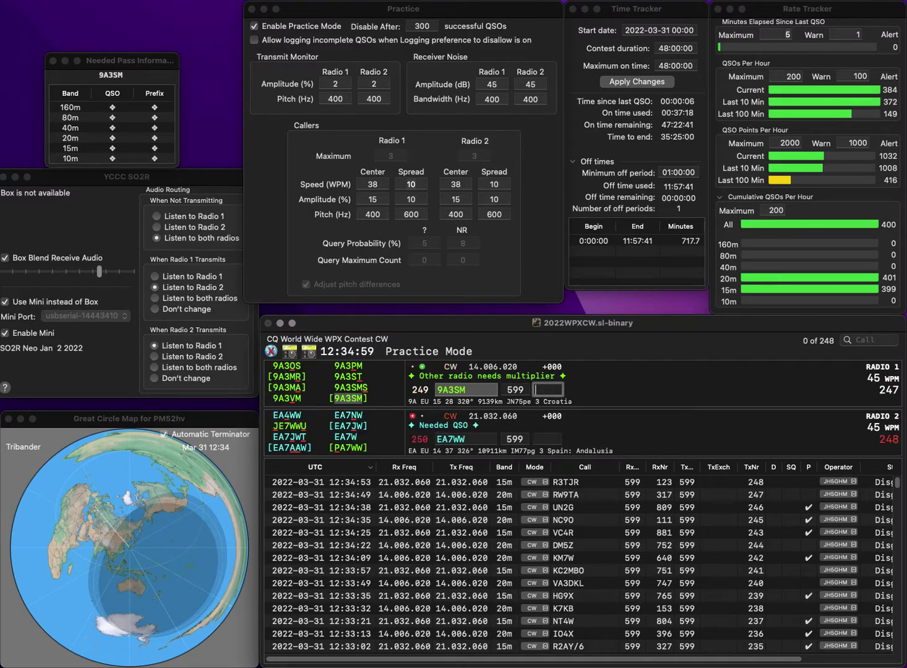
type("486")
key("Return")
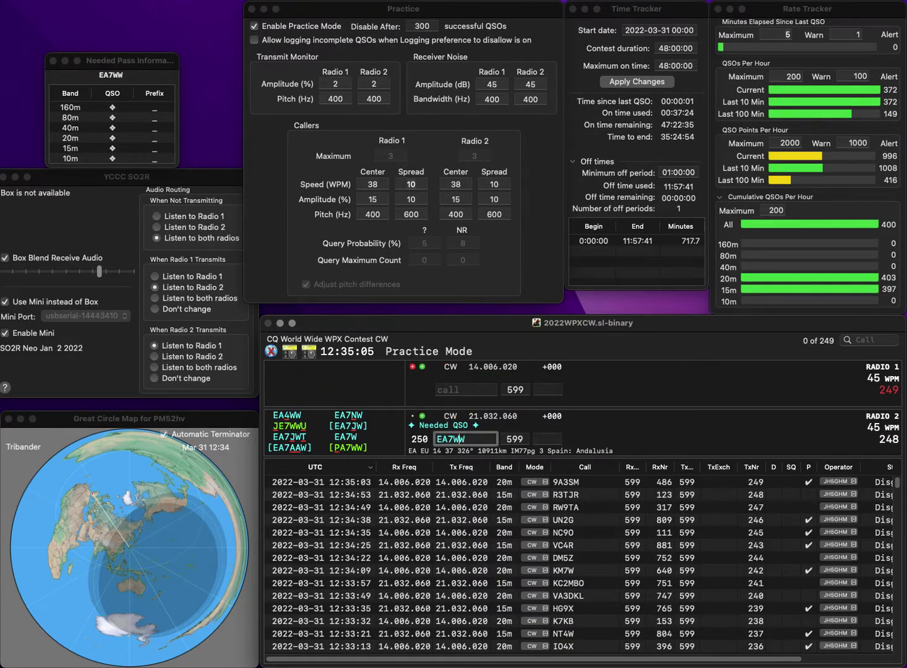
key("BackSpace")
type("J")
key("Return")
Step: Enter and send the callsign OG9W on Radio 1, and get ready to copy EA7JW's number on Radio 2
type("OG9W")
key("Down")
key("space")
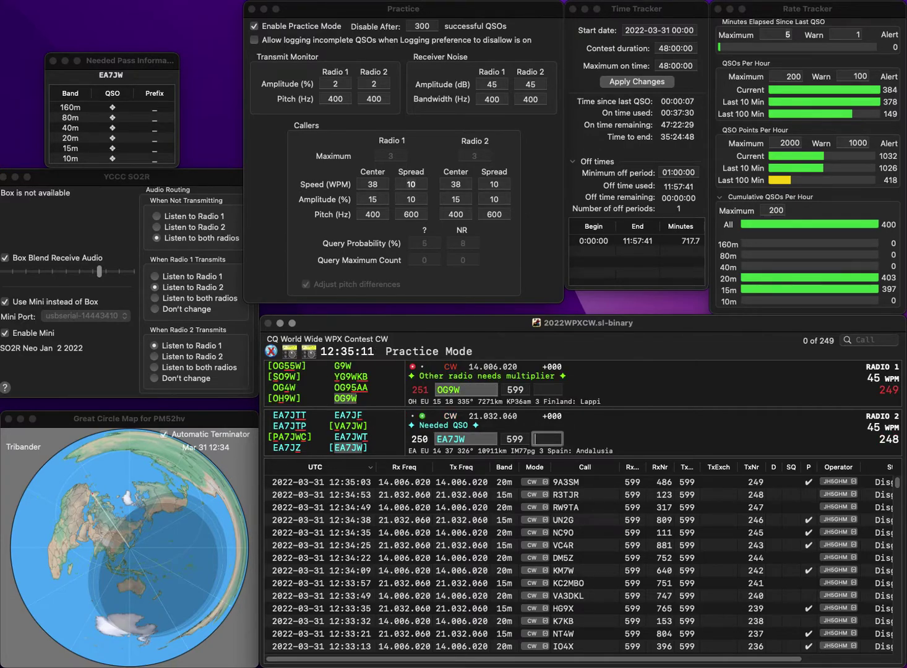
Step: Log EA7JW on Radio 2 with received number 519 and OG9W on Radio 1 with received number 411
type("519")
key("Return")
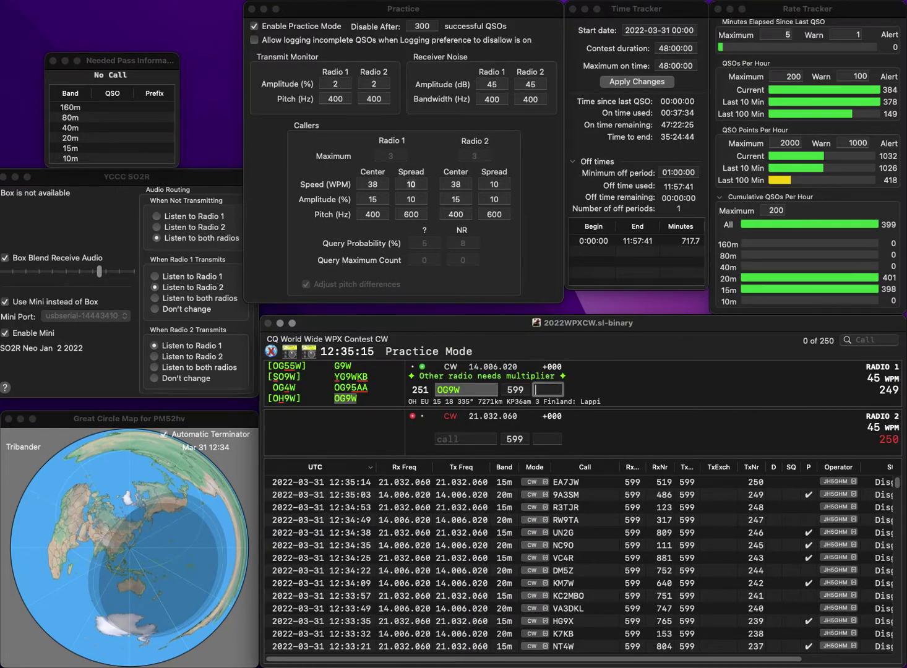
type("411")
key("Return")
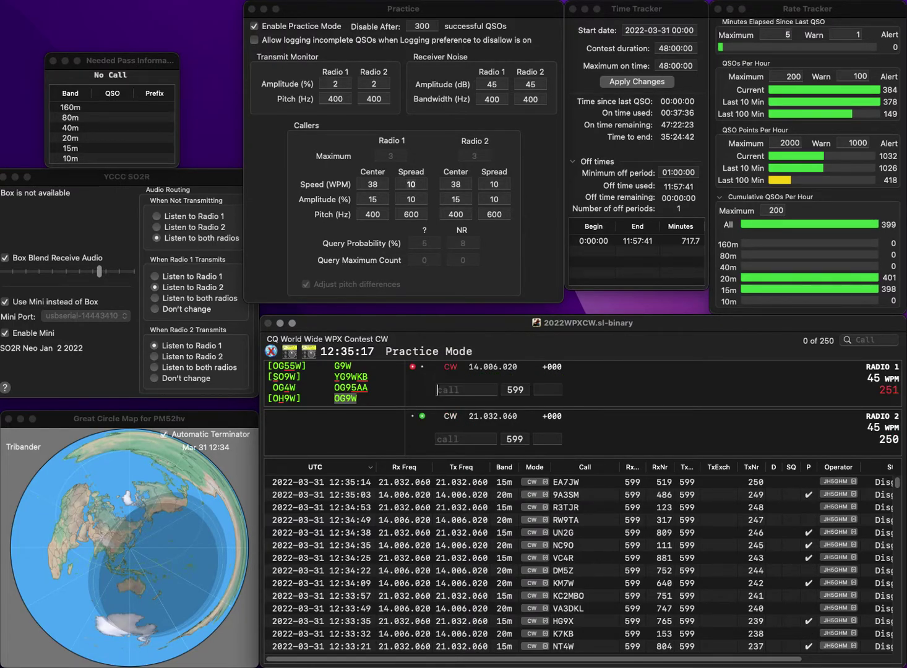
Step: Enter and send the callsign UT1KT on Radio 2 and VA3AM on Radio 1
type("UT1KT")
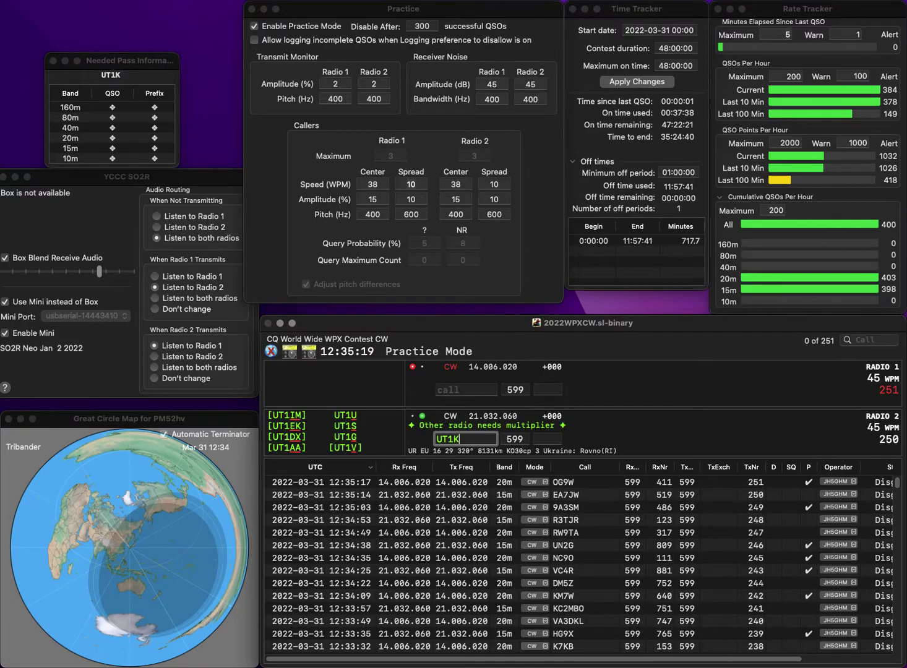
key("Return")
type("VA3")
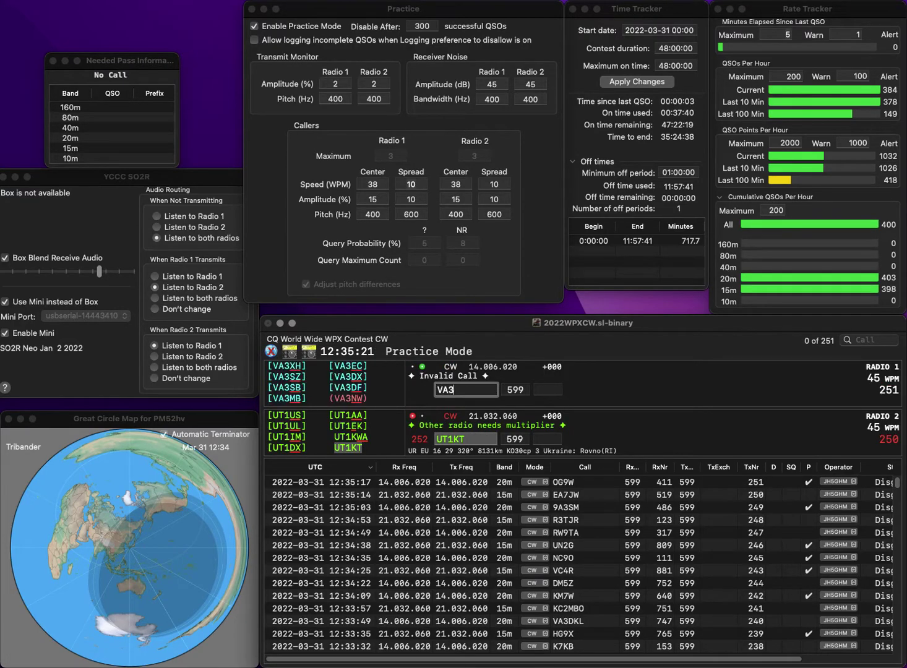
type("AM")
key("Return")
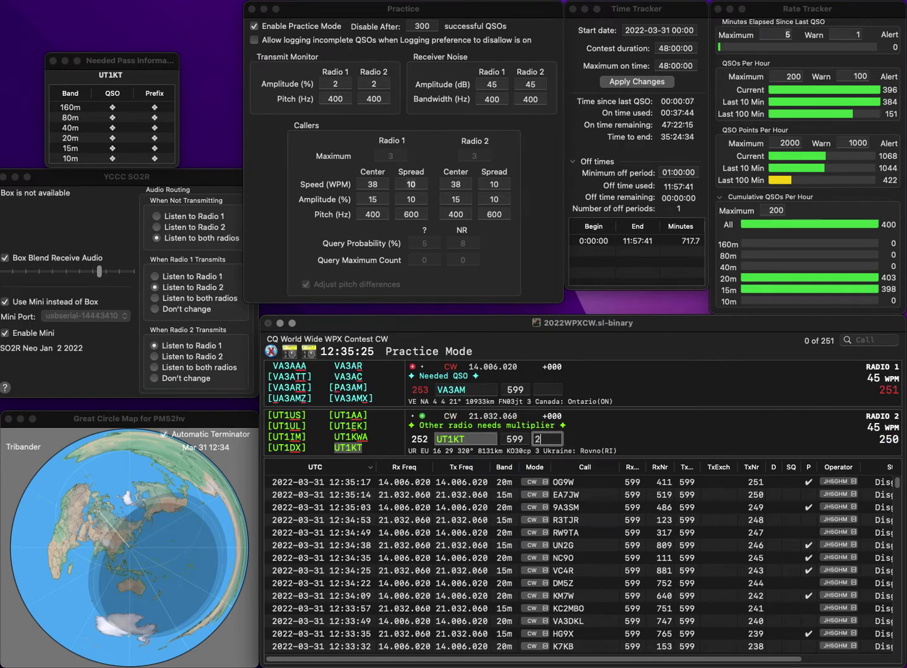
Step: Log UT1KT on Radio 2 with received number 226, and correct the Radio 1 callsign to VA2AM and send it
key("Return")
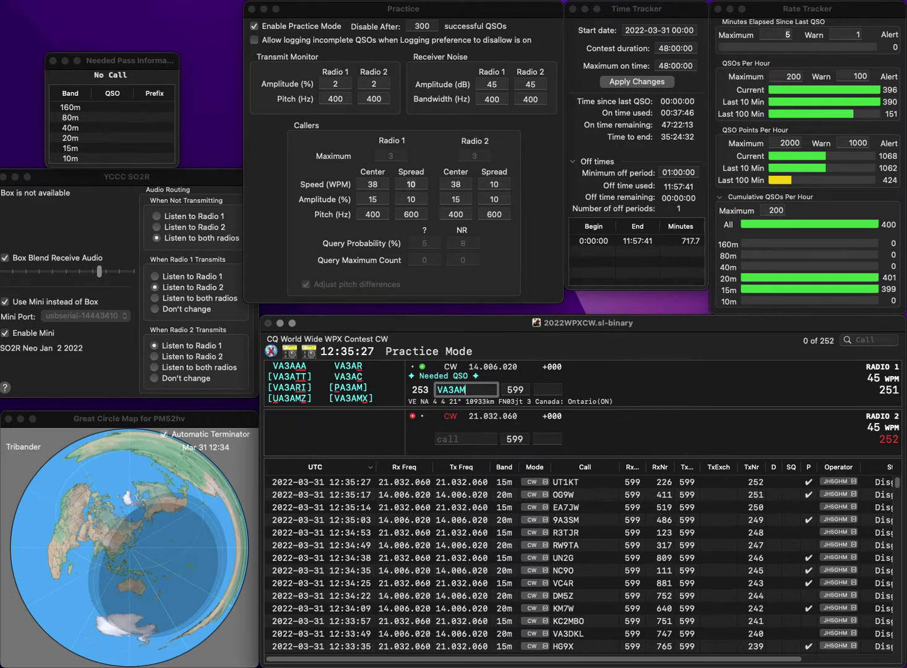
key("Left")
key("Left")
key("BackSpace")
type("2")
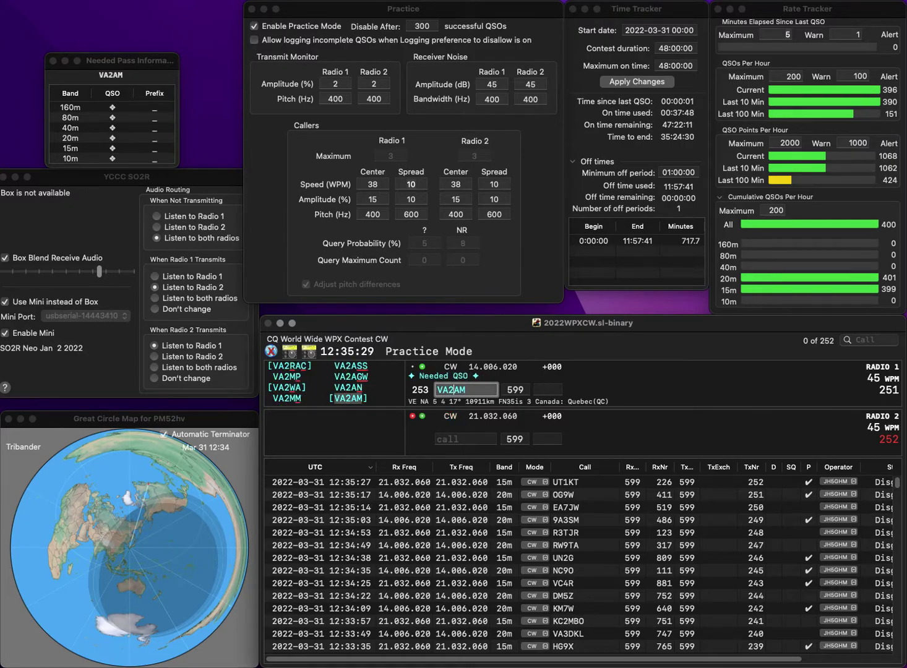
key("Return")
type("K9UNY")
key("Return")
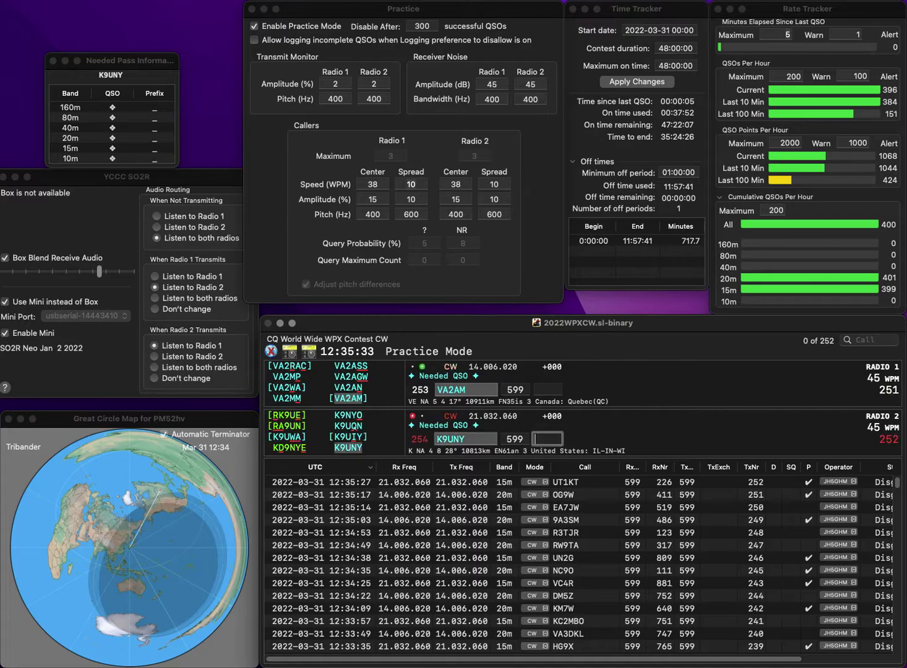
key("Tab")
type("7")
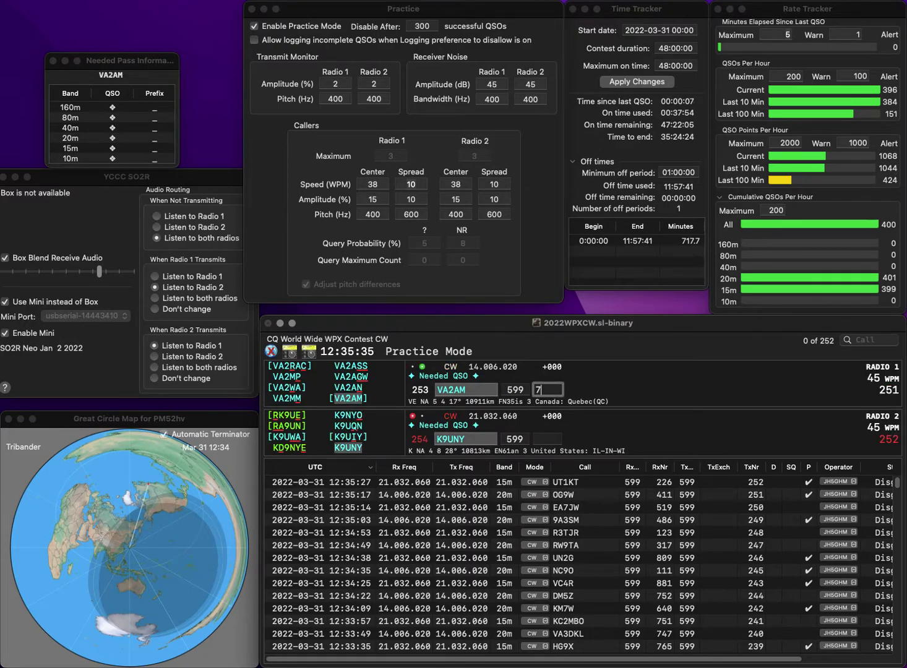
type("44")
key("Return")
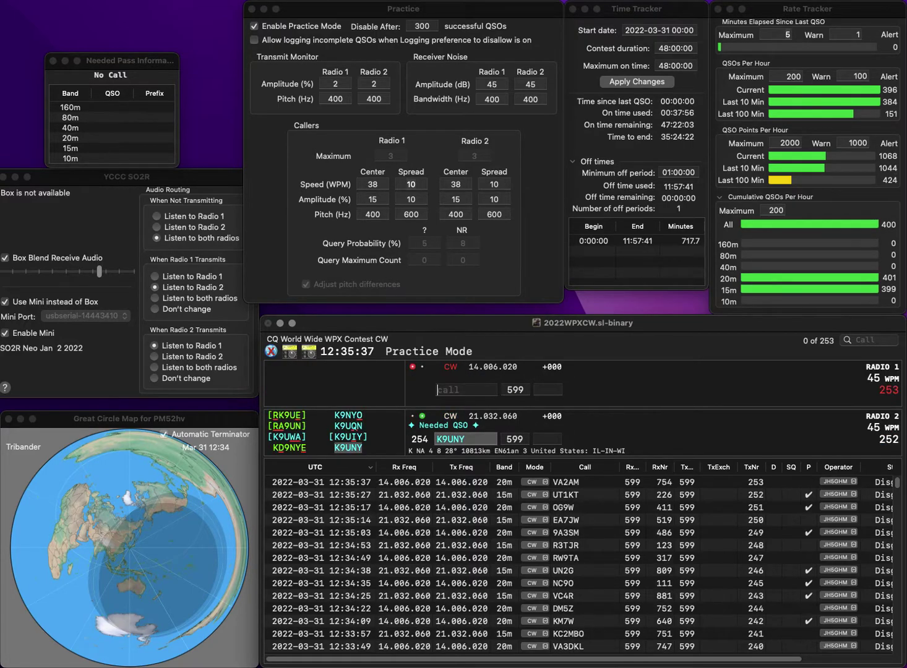
key("Tab")
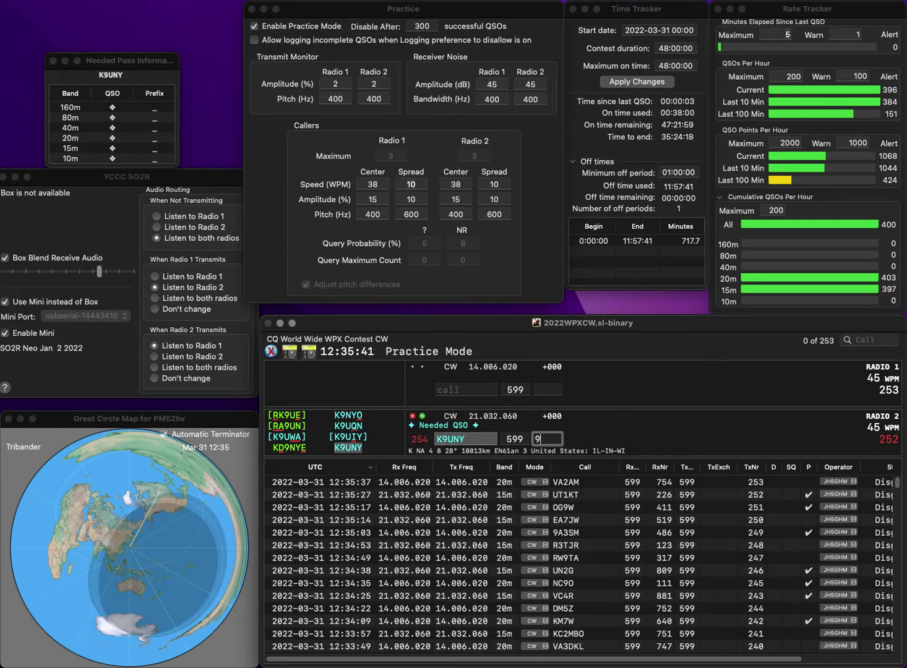
type("9")
key("Return")
type("KC8BUD")
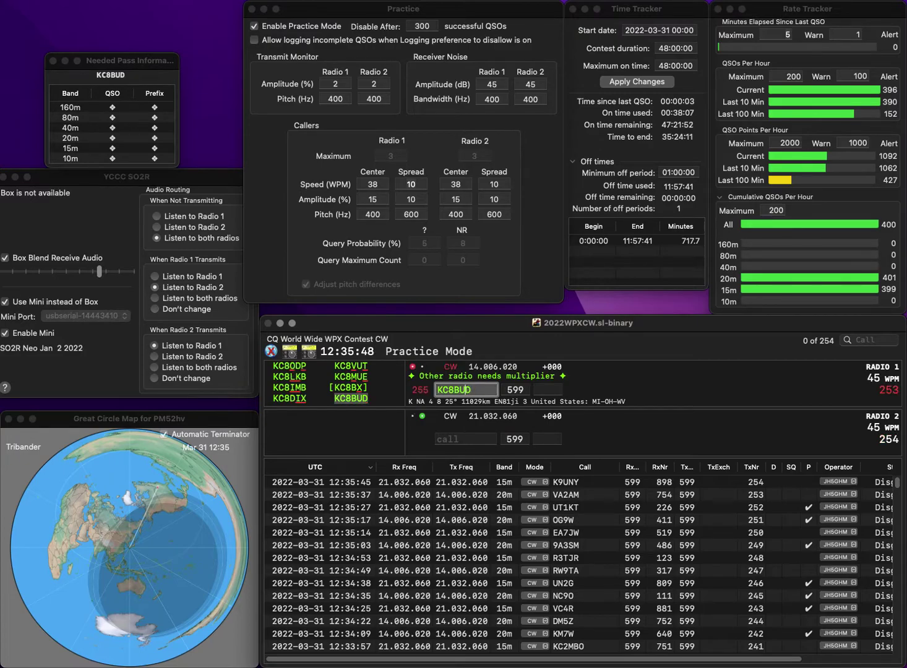
key("Return")
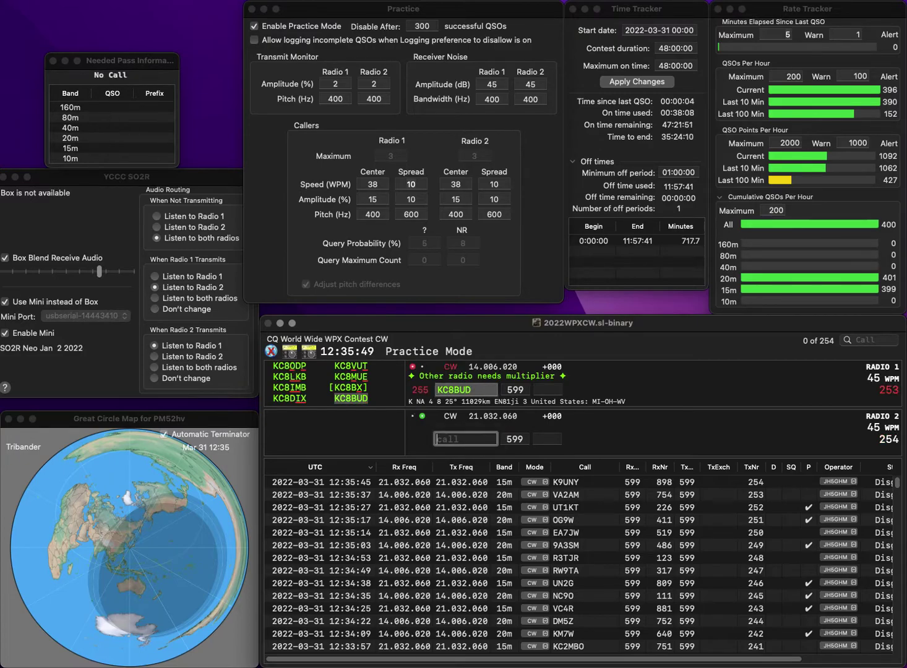
type("9TPZ")
key("Home")
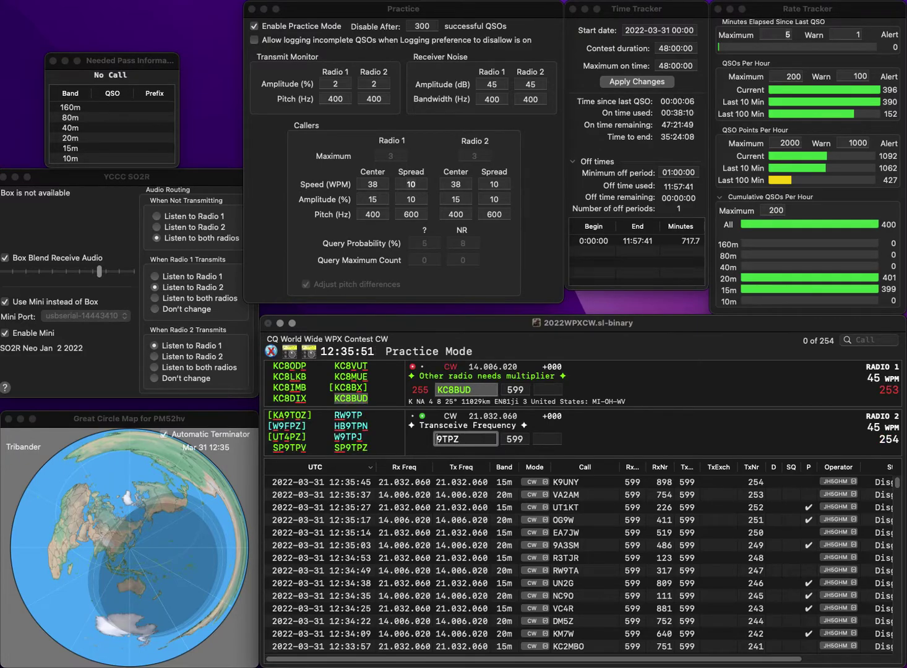
type("SP")
key("Return")
key("space")
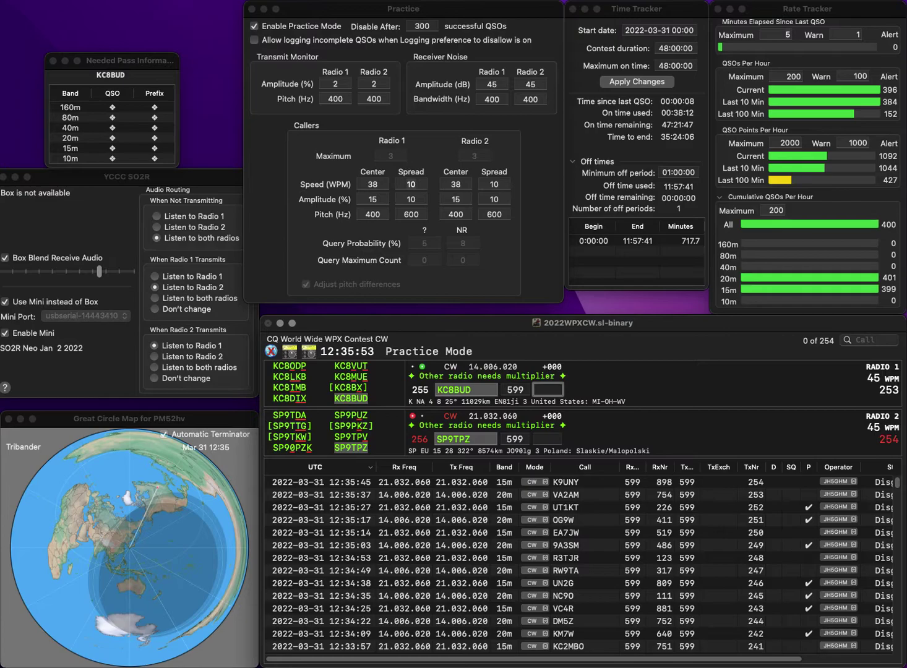
type("597")
key("Return")
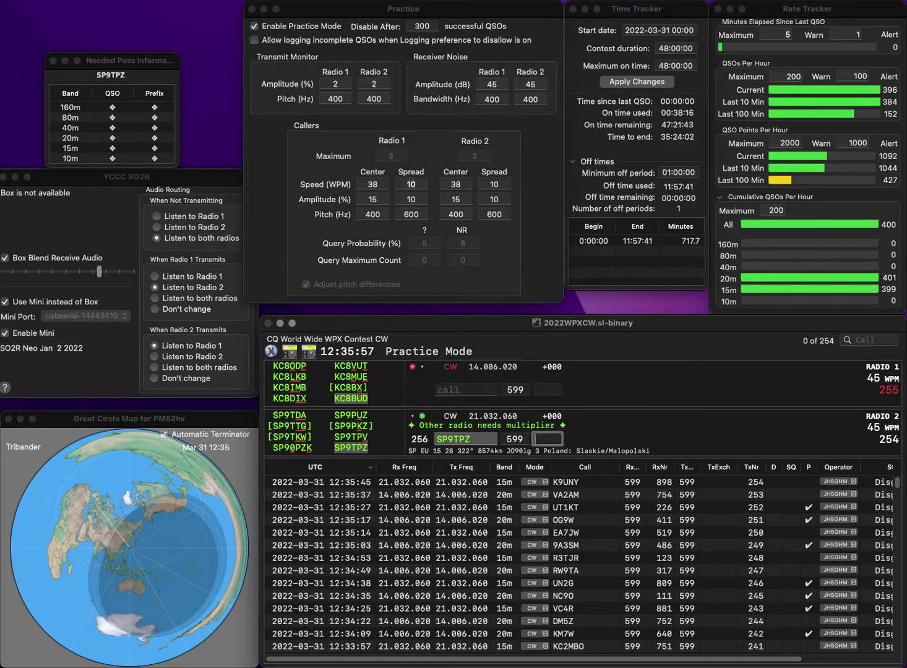
Step: Correct SP9TPZ's received number on Radio 2 to 531 and log the contact
type("531")
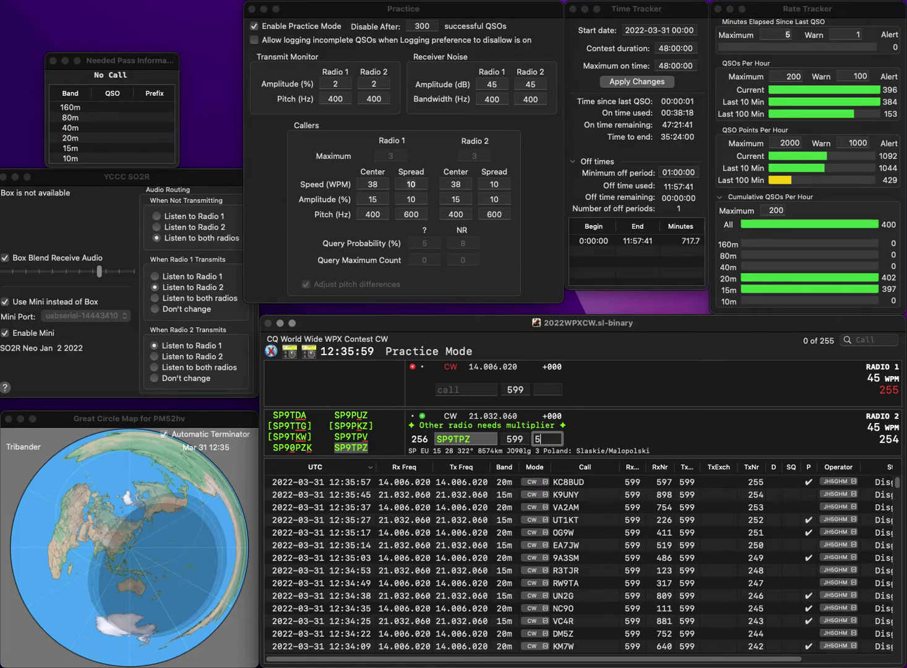
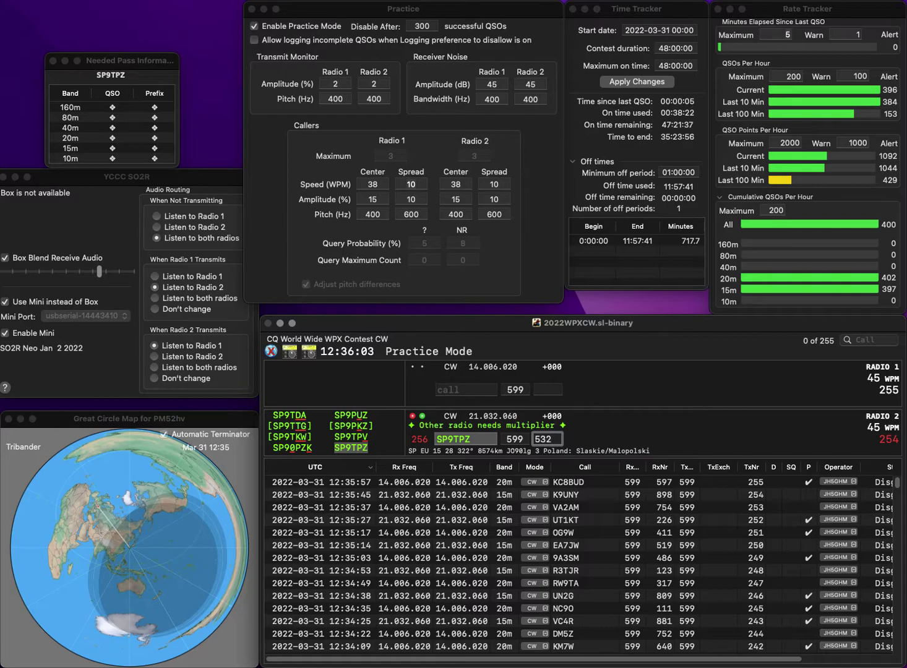
Step: Correct SP9TPZ's received number on Radio 2 to 531 and log the contact
type("1")
key("Return")
Step: Enter and send the callsign K9VS on Radio 1 and N7LE on Radio 2
type("K")
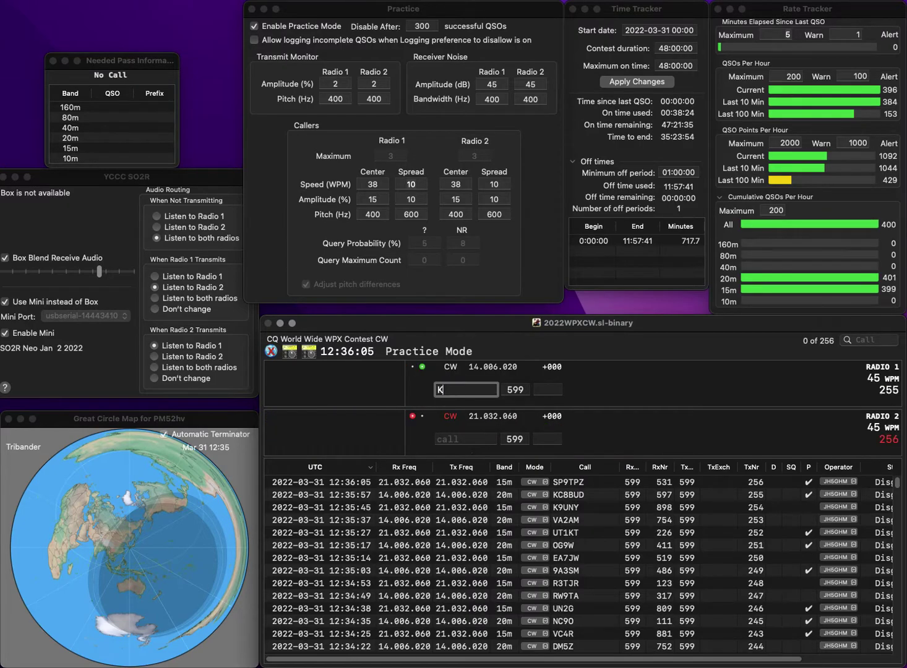
type("9VS")
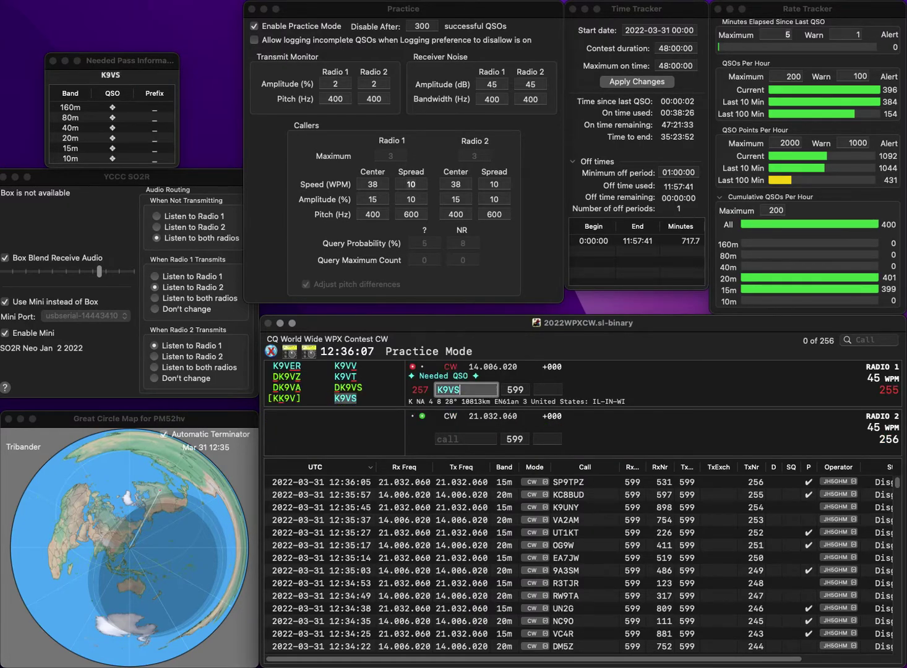
key("Return")
type("N7LE")
key("Return")
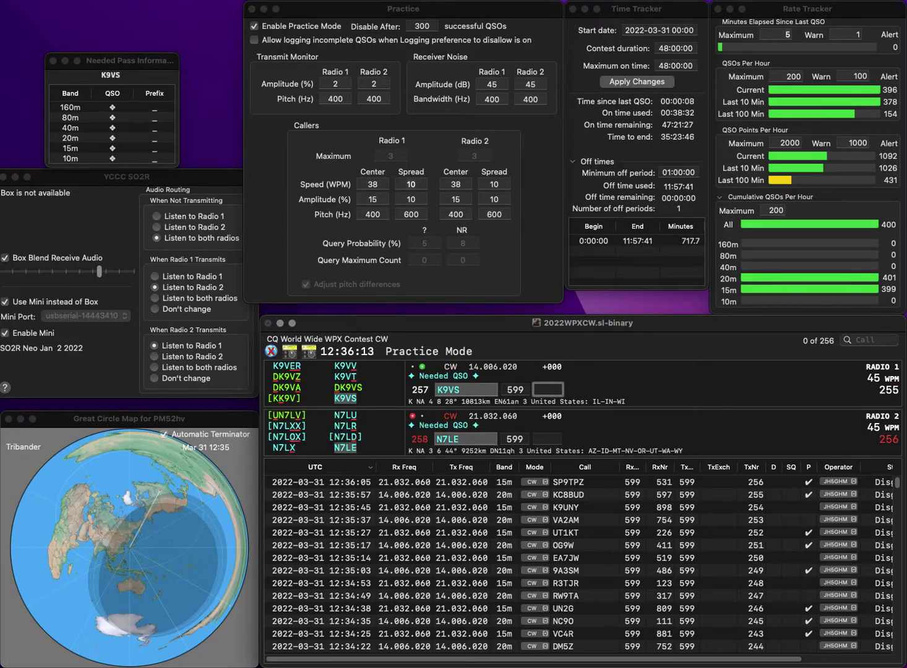
Step: Log K9VS on Radio 1 with received number 528 and N7LE on Radio 2 with received number 92
type("28")
key("Return")
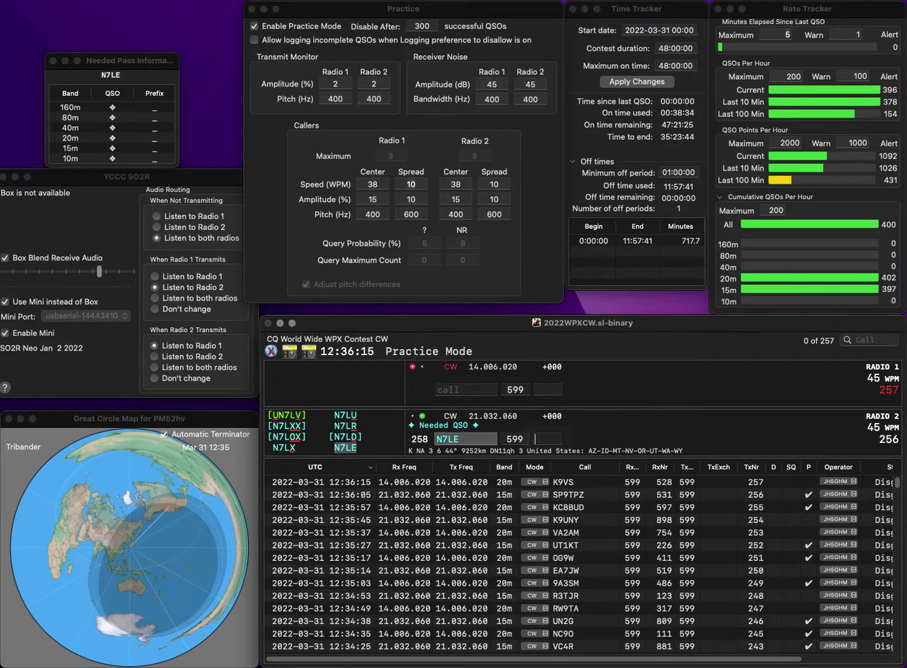
type("92")
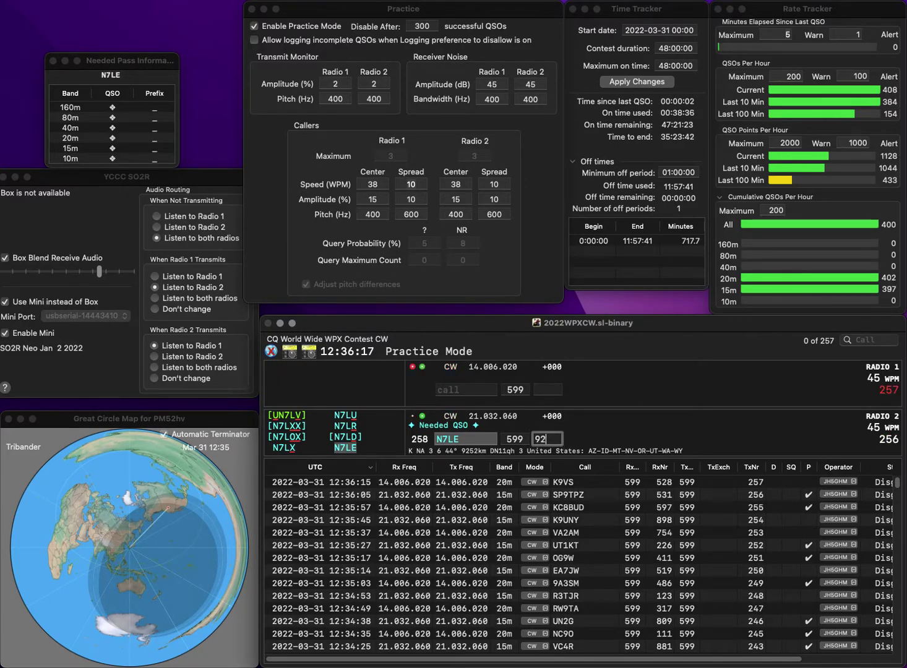
key("Return")
type("DL4NAC")
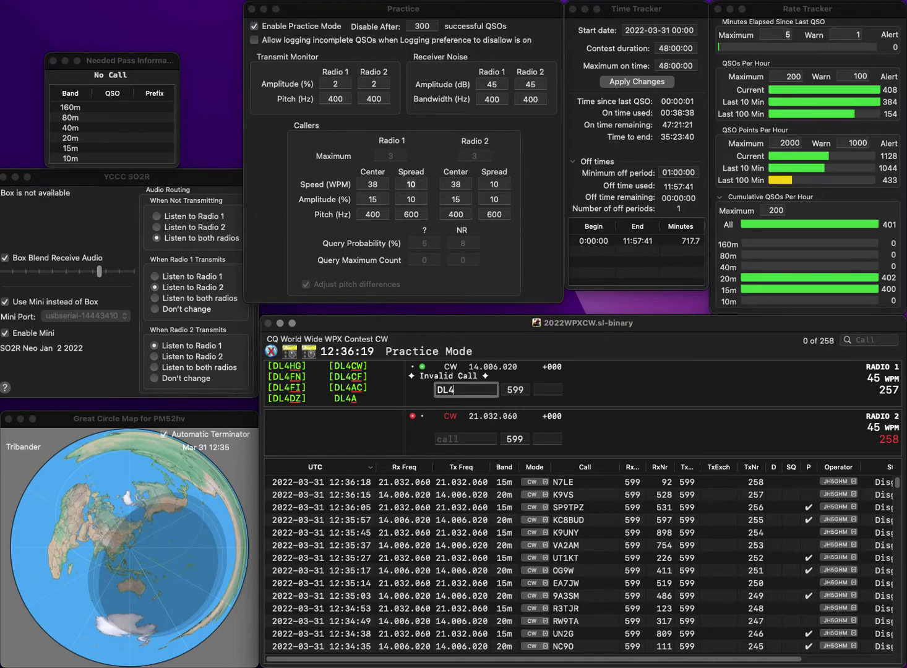
key("Return")
type("W7CN")
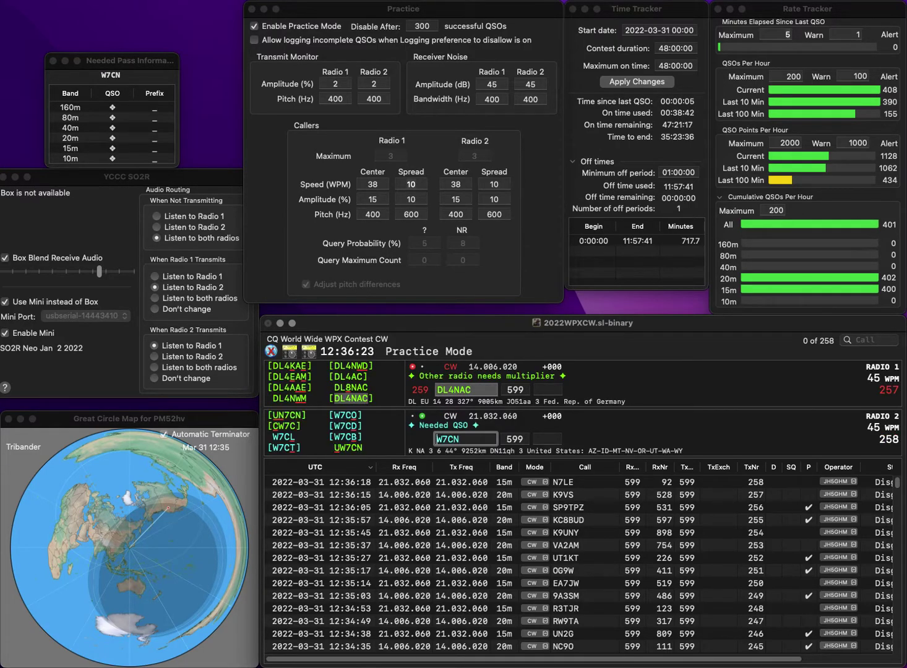
key("Home")
type("U")
key("Return")
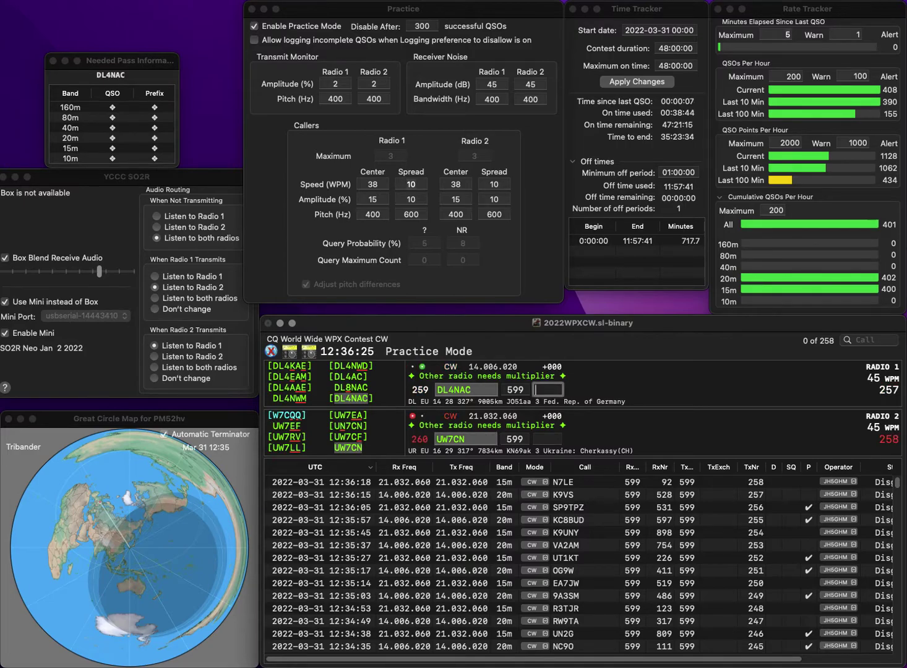
type("881")
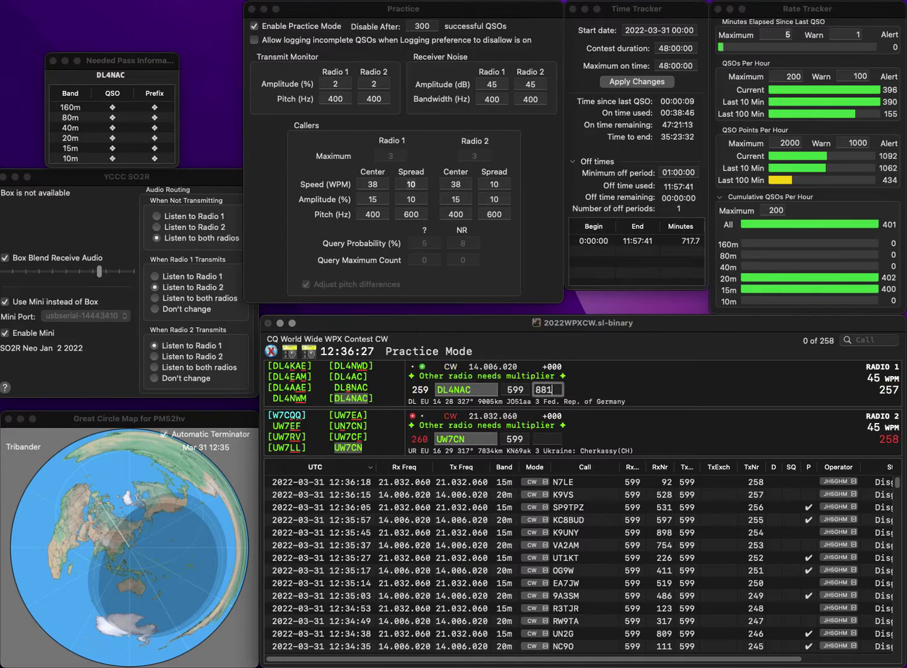
key("Return")
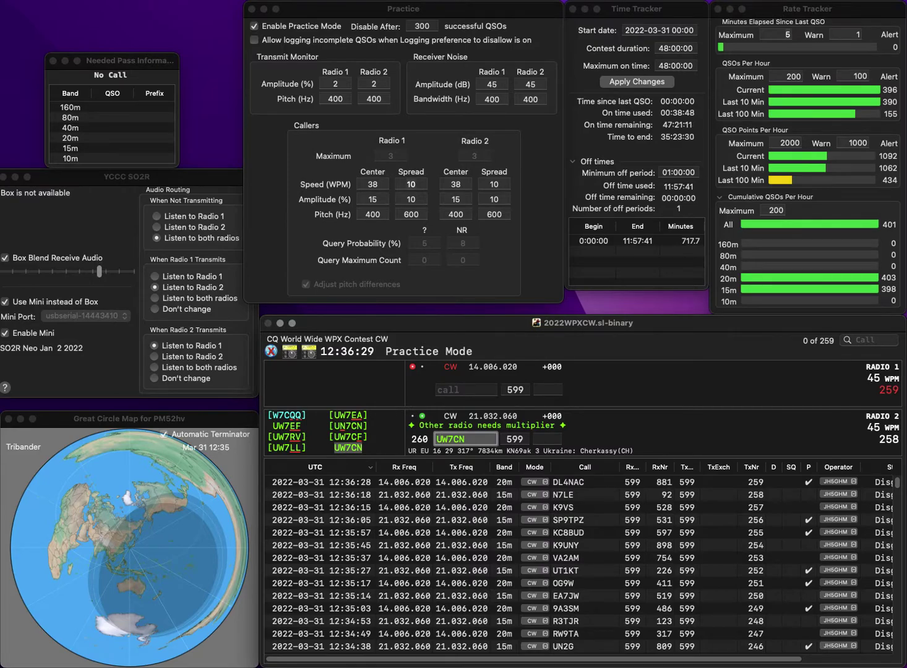
type("80")
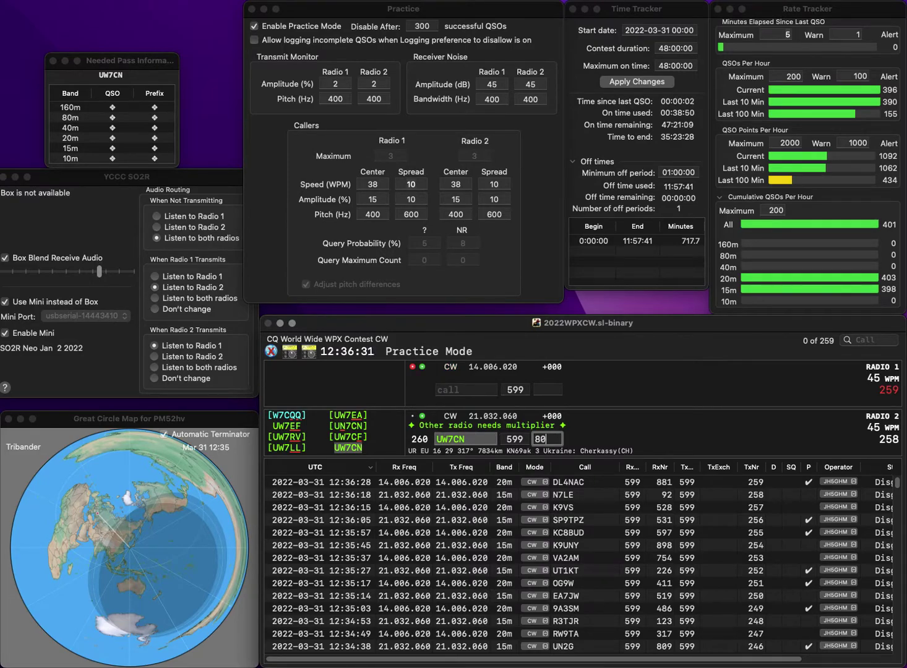
type("7")
key("Return")
Step: Enter and send the partial callsign 9CD on Radio 1 and the callsign SV2X on Radio 2
type("9CD")
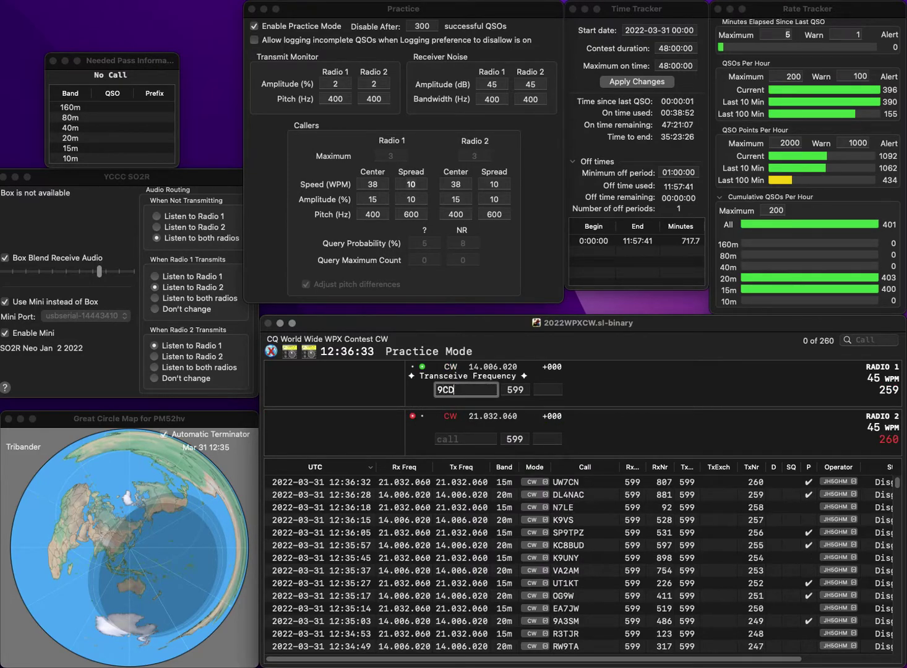
key("Return")
type("SV2X")
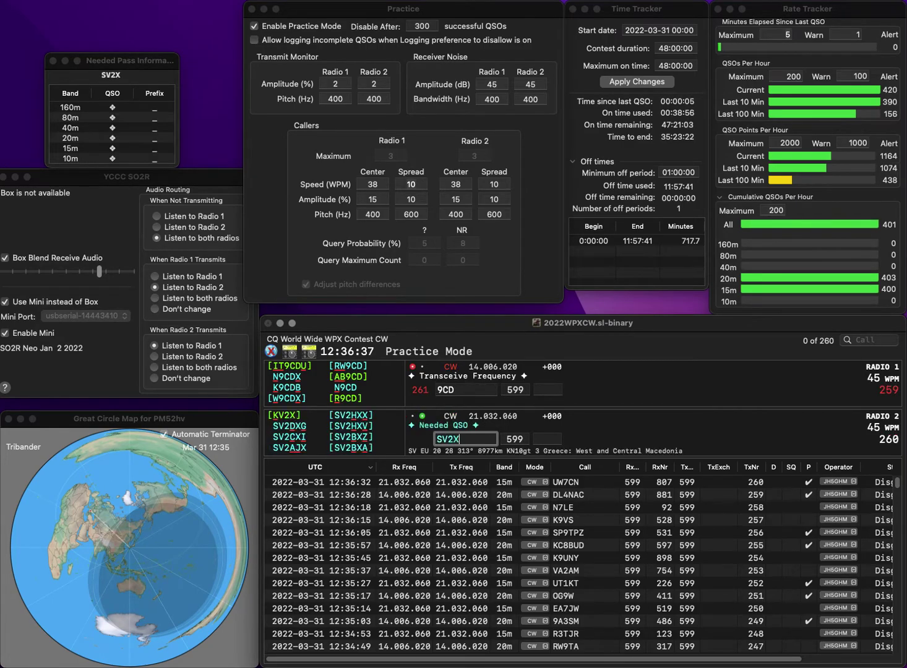
key("Return")
Step: Complete Radio 1's partial callsign as R9CD, send it, and start its received number with 1
key("Tab")
key("Left")
type("R")
key("Return")
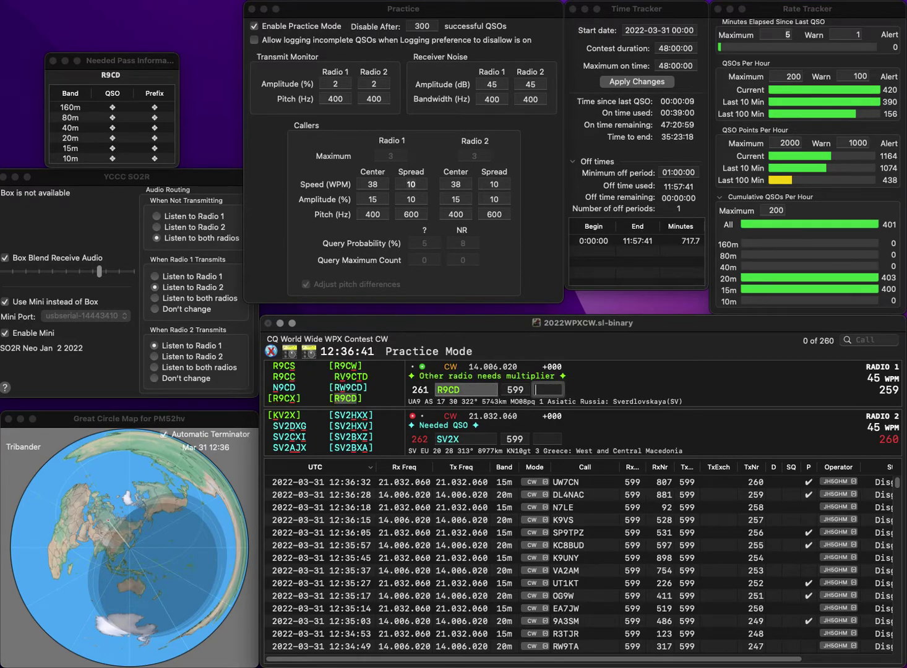
type("1")
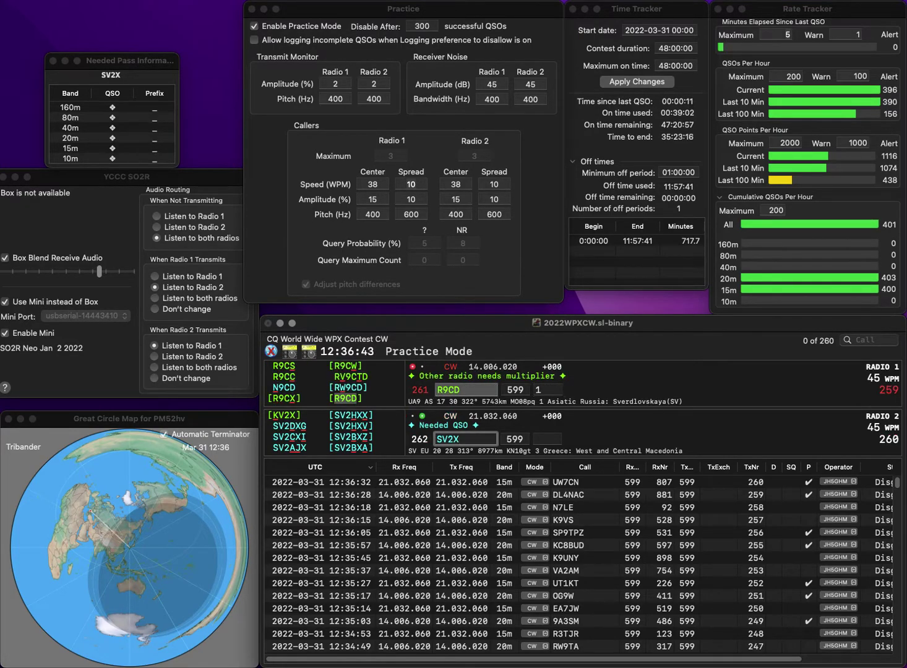
Step: Correct the callsign on Radio 2 to S53X and send it
key("BackSpace")
key("BackSpace")
type("53")
key("Return")
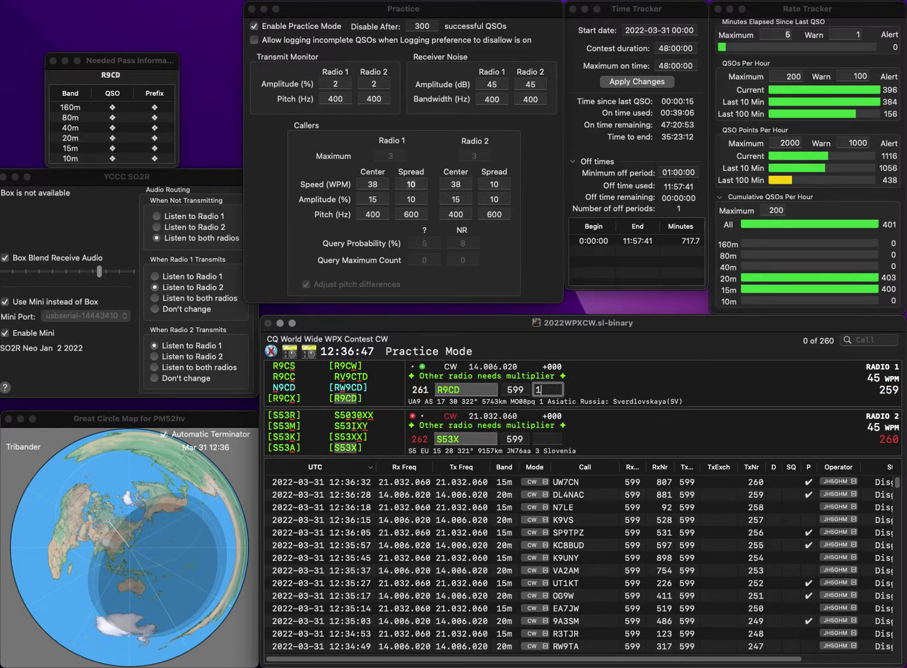
type("63")
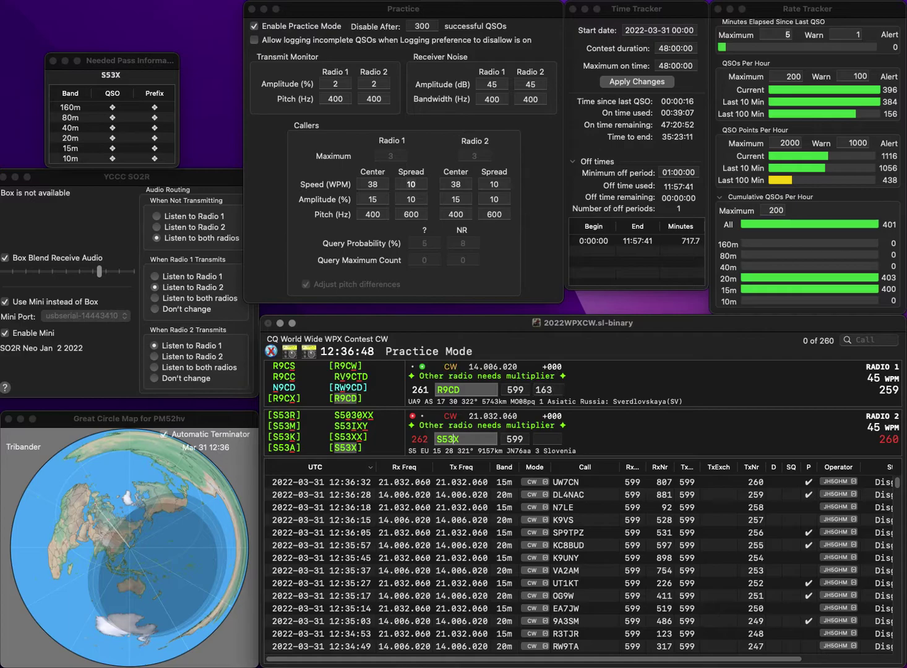
key("Return")
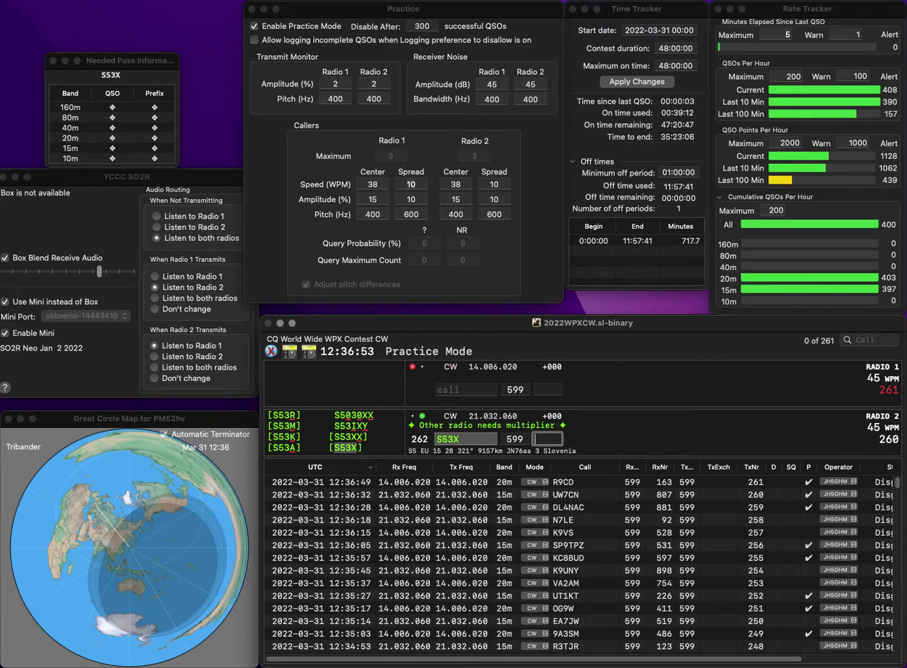
type("37")
key("Return")
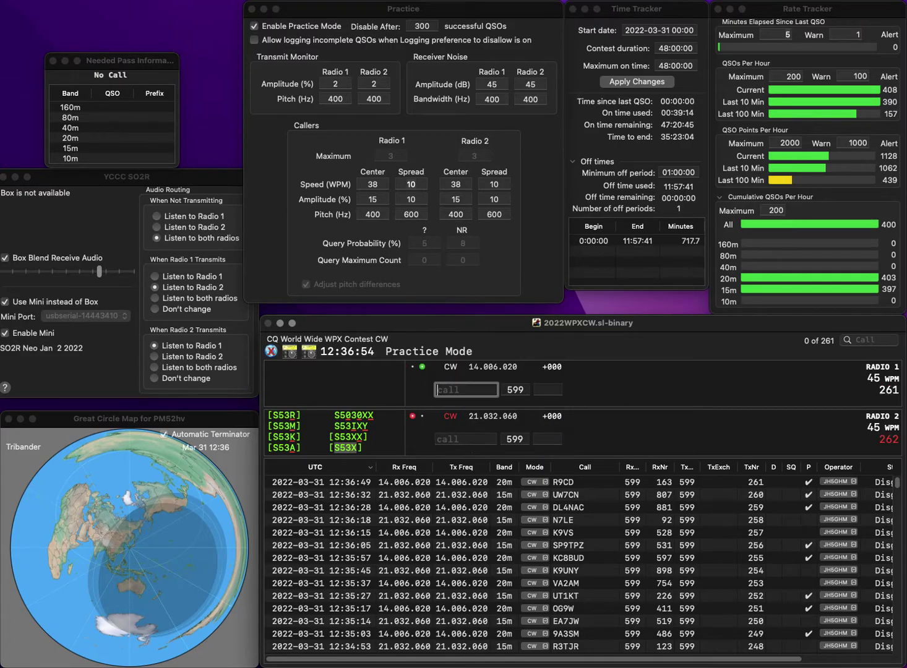
Step: Enter and send the callsign N6GK on Radio 1 and K0DME on Radio 2
type("N6GK")
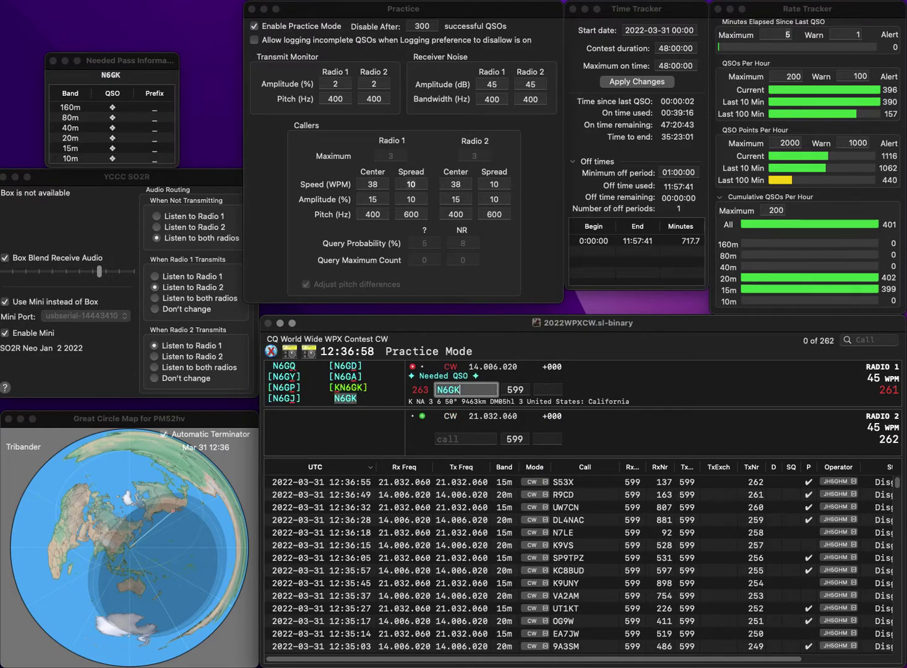
key("Return")
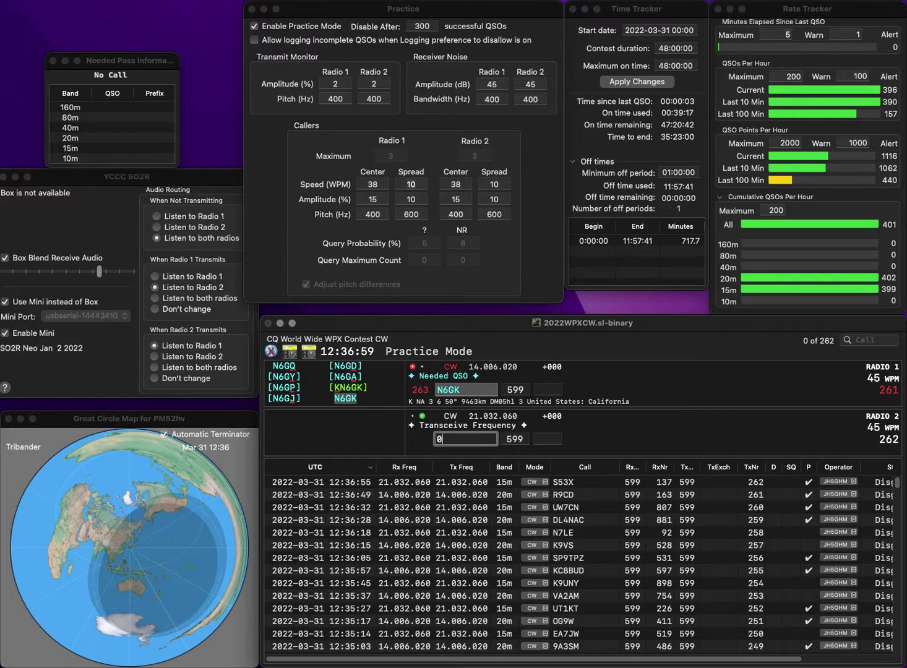
type("0DMEK")
key("Return")
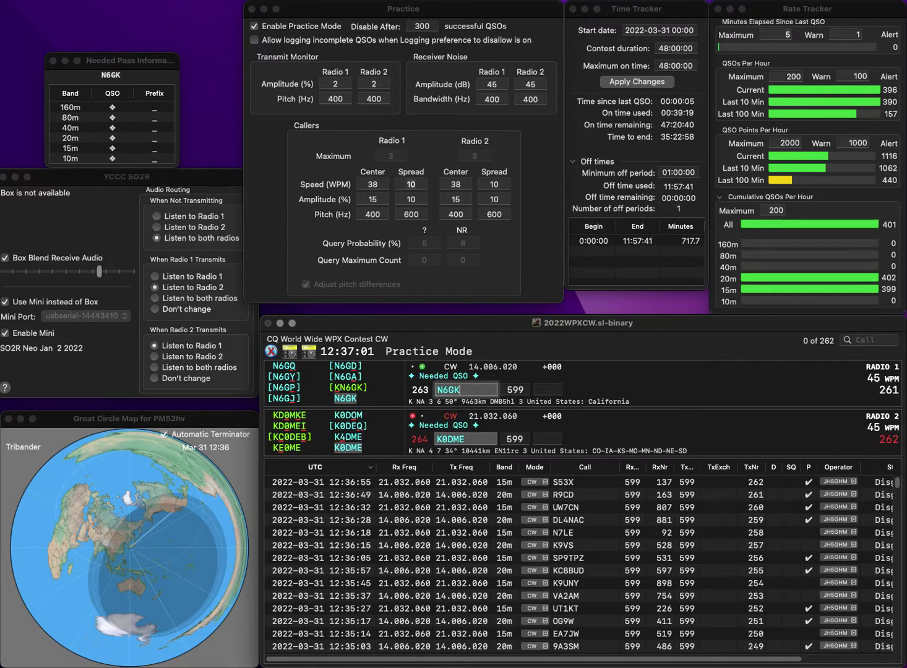
type("748")
key("Return")
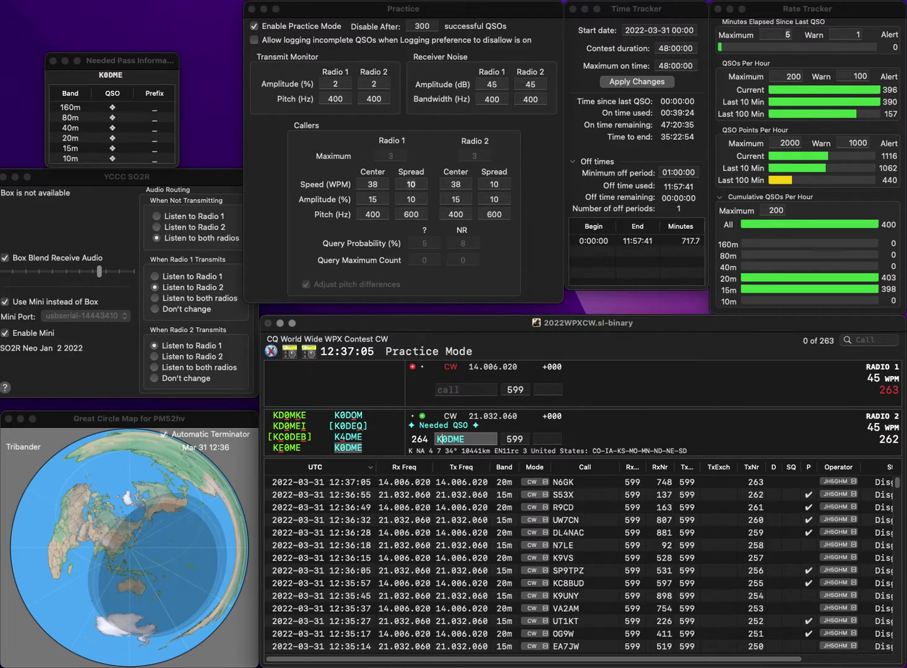
type("4")
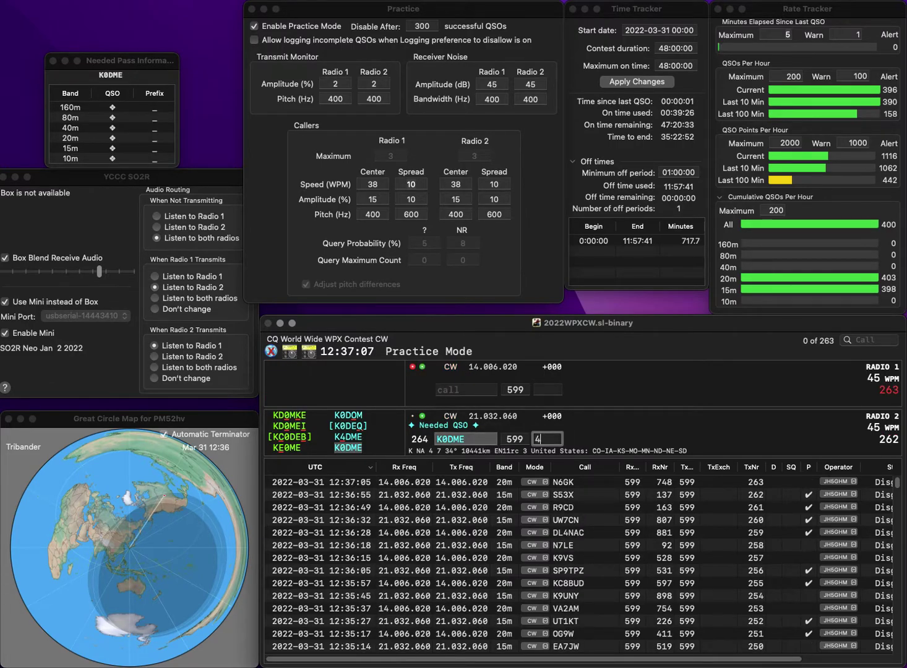
type("86")
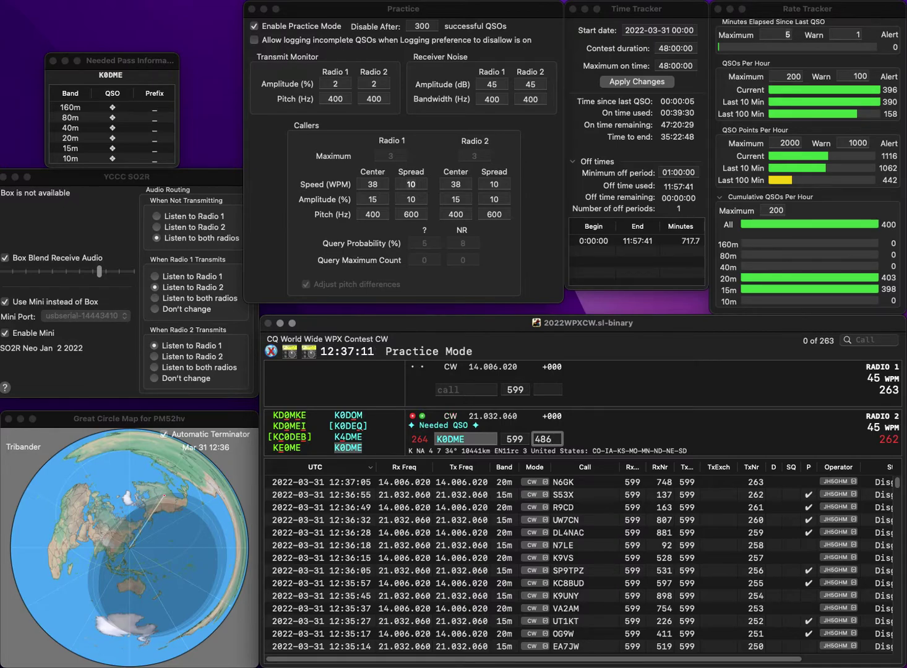
key("Return")
type("EI6KX")
key("Return")
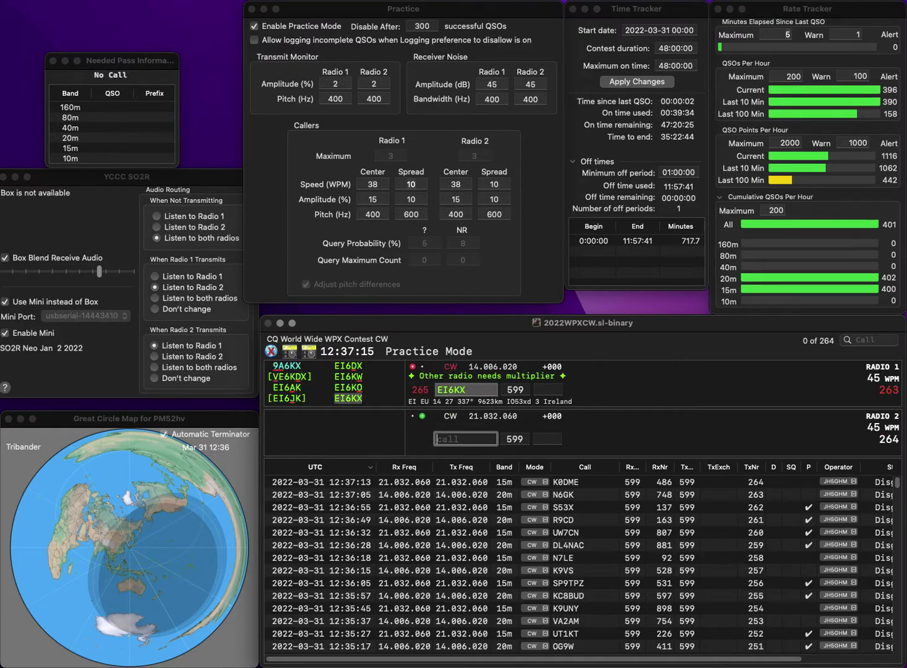
type("KC7ITP")
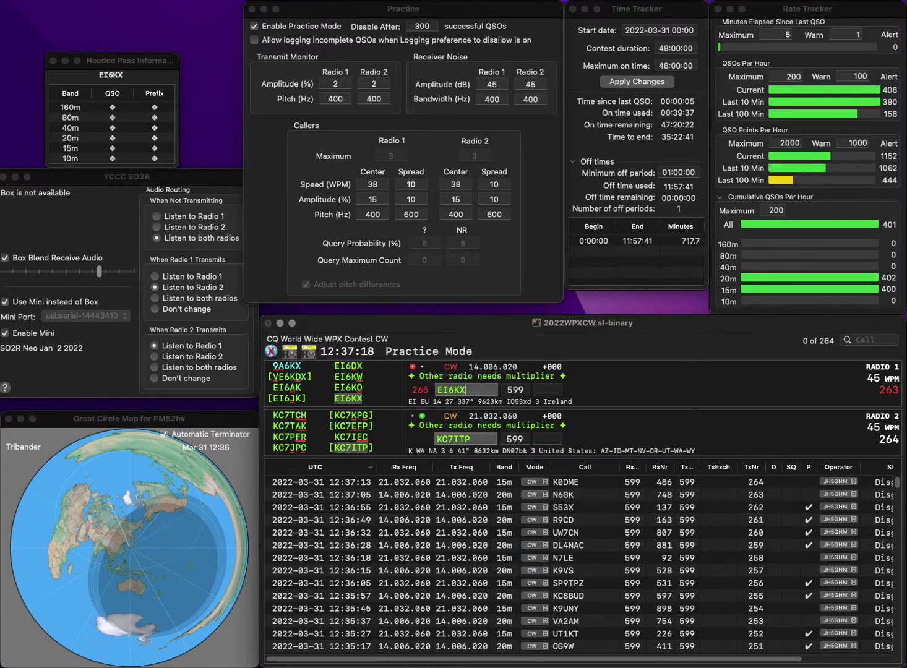
key("Return")
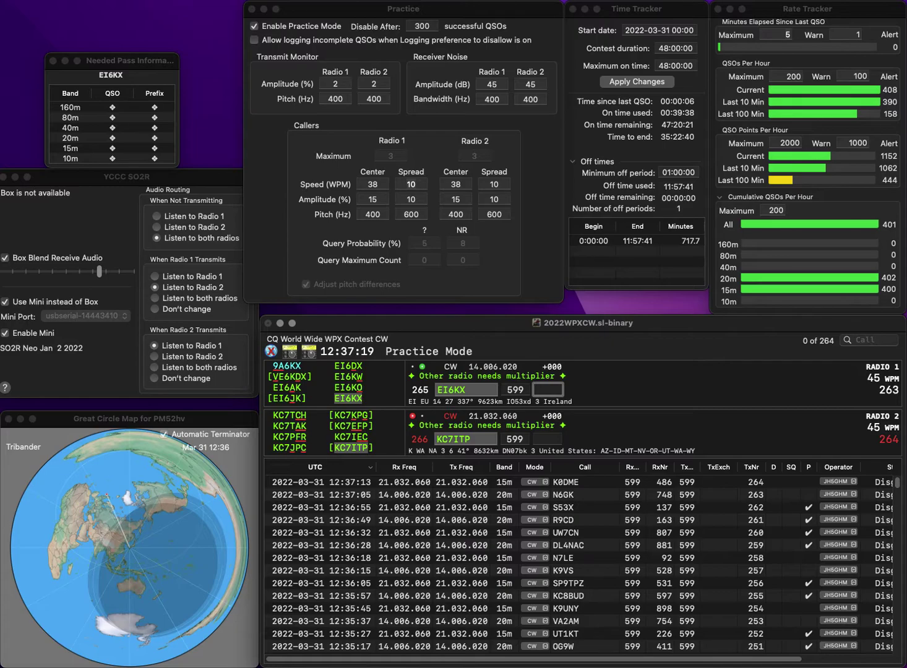
Step: Log EI6KX on Radio 1 with received number 966 and KC7ITP on Radio 2 with received number 128
type("966")
key("Return")
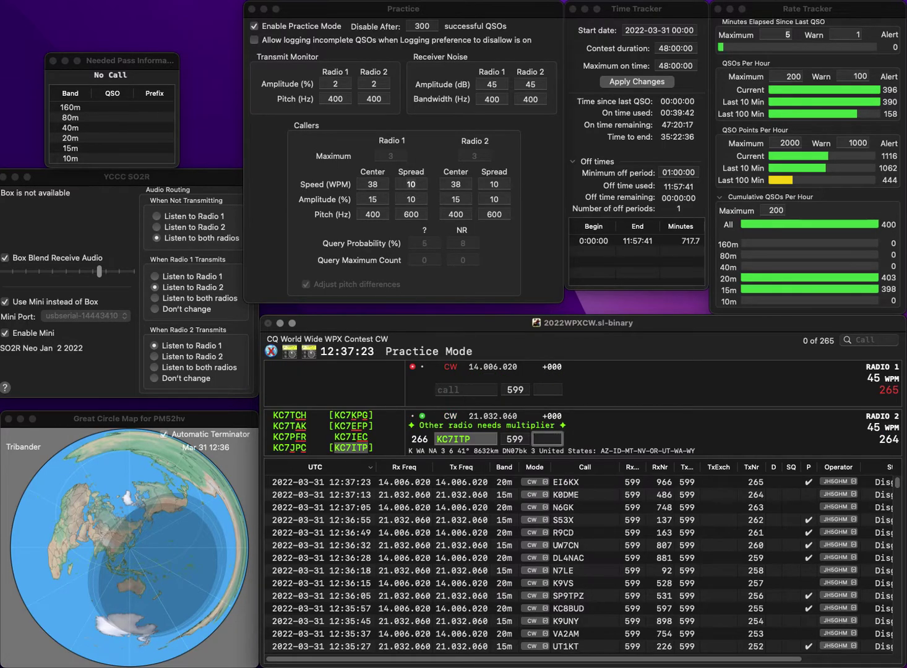
type("12")
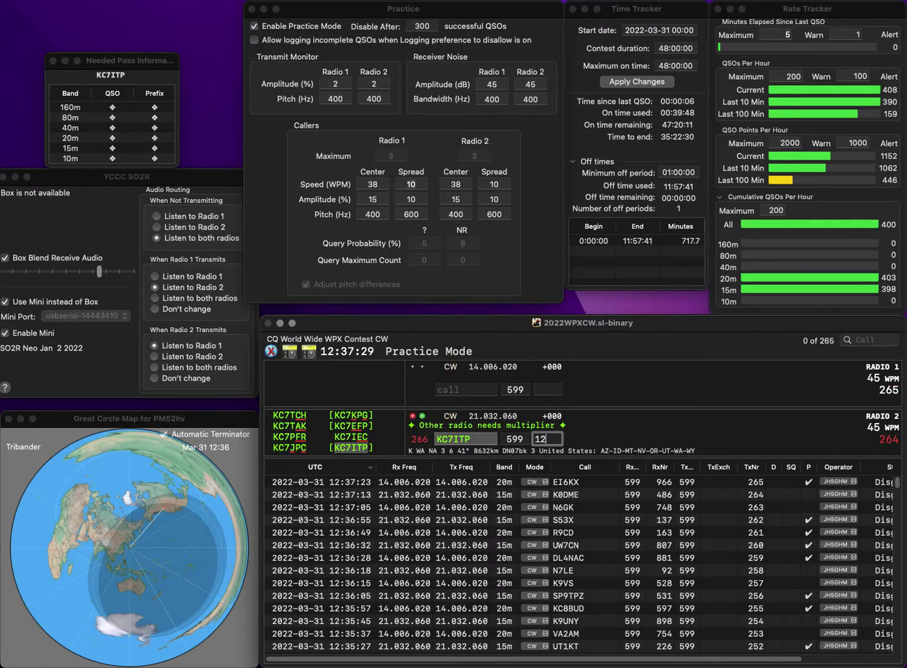
type("8")
key("Return")
type("RY2")
type("CG")
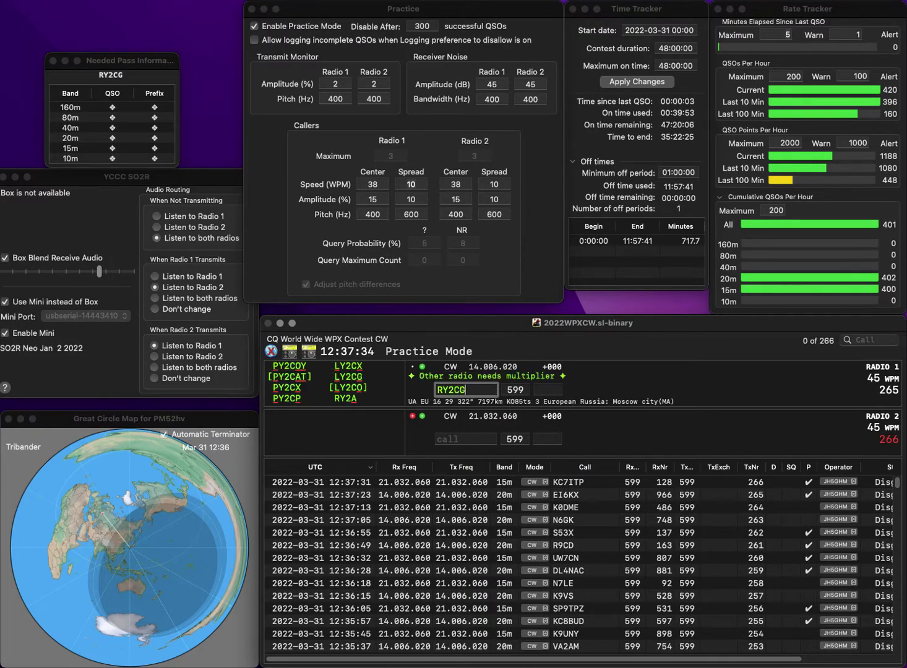
key("Home")
key("Delete")
type("L")
key("Return")
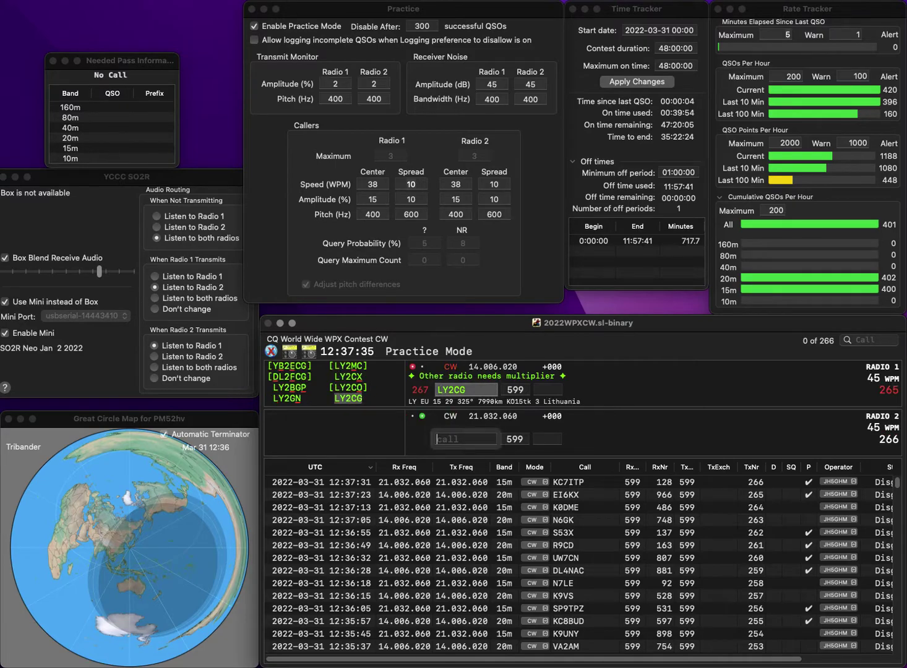
Step: Enter and send the callsign DL6AL on Radio 2, replacing the miscopied last letter R with L
type("DL6")
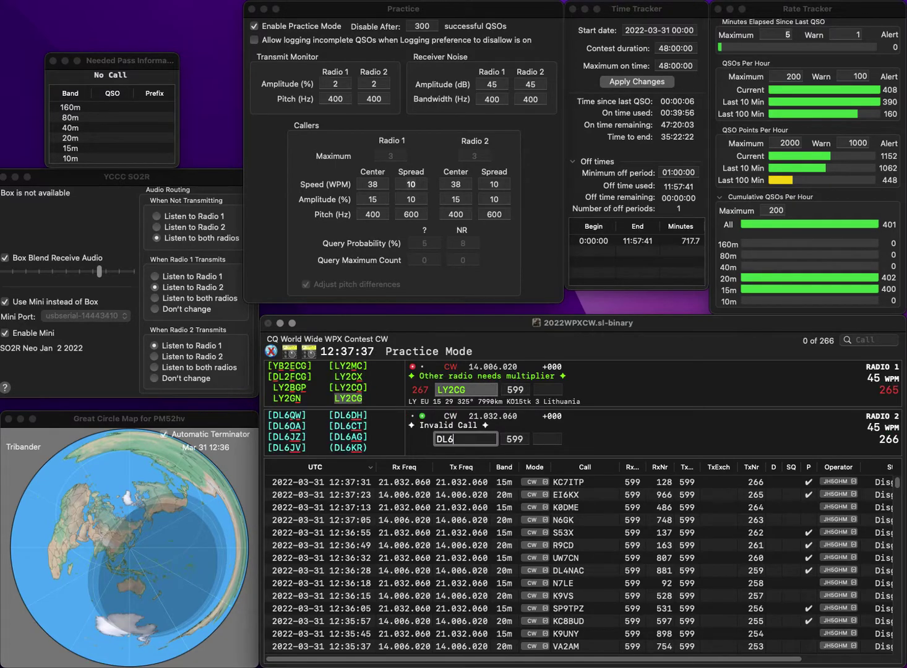
type("AR")
key("BackSpace")
type("L")
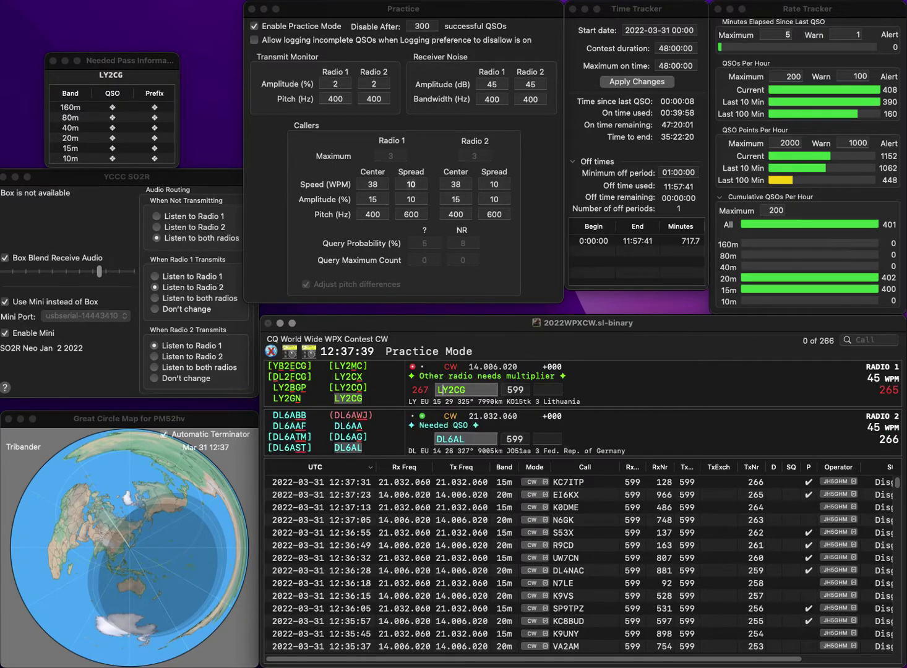
key("Return")
key("Tab")
type("956")
key("Return")
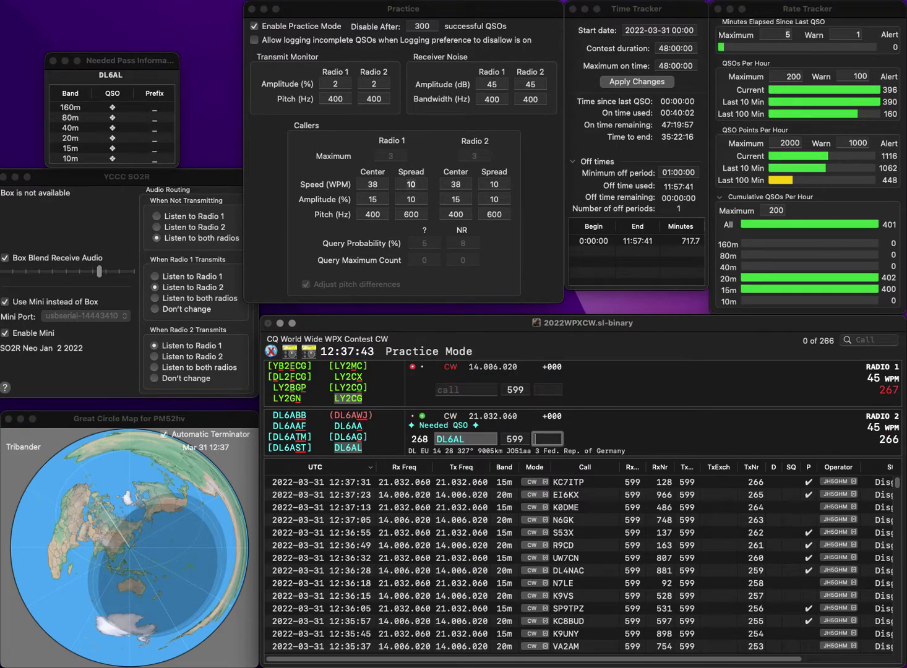
type("415")
key("Return")
type("DL6AA")
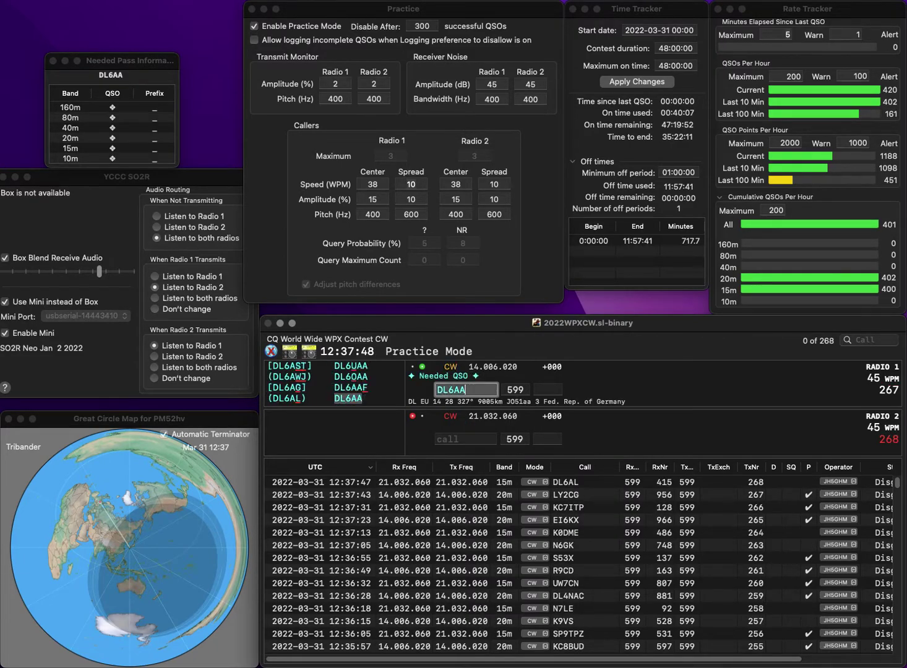
key("Return")
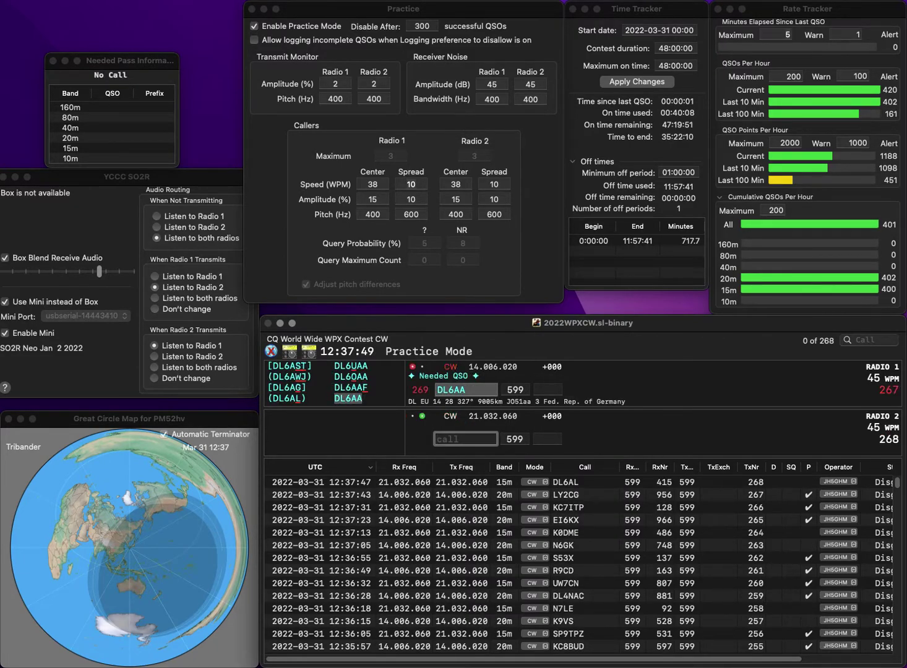
Step: Send the callsign VE3CWN on Radio 2 and log DL6AA on Radio 1 with received number 371
type("VE3")
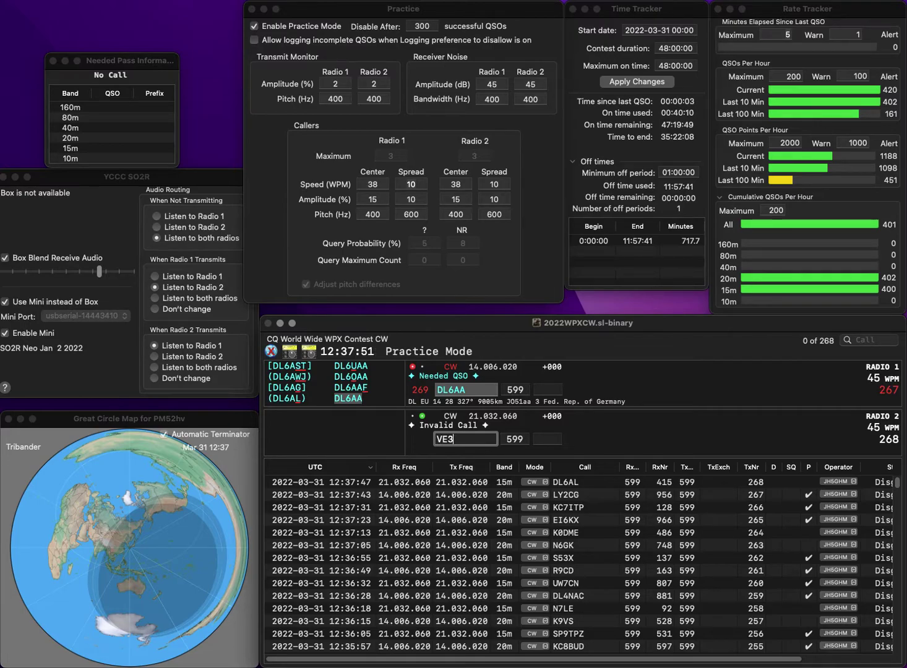
type("CWN")
key("Return")
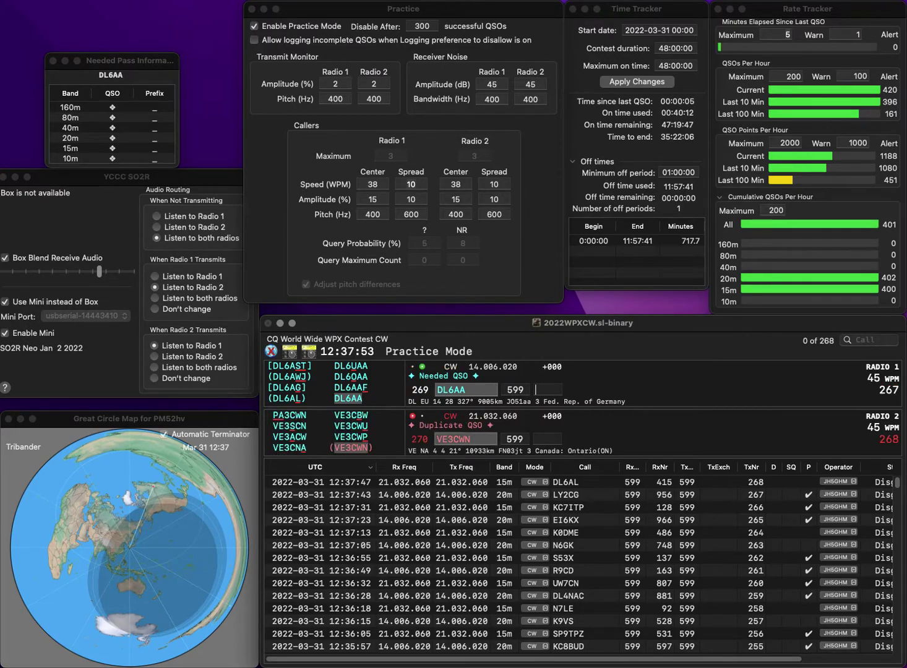
type("371")
key("Return")
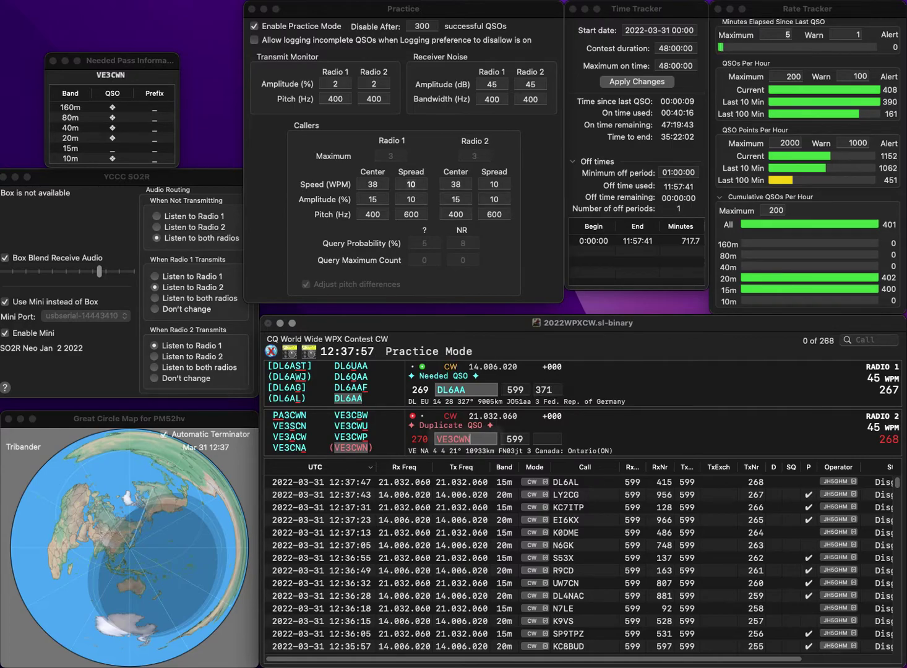
key("space")
type("577")
key("Return")
type("G3EWL")
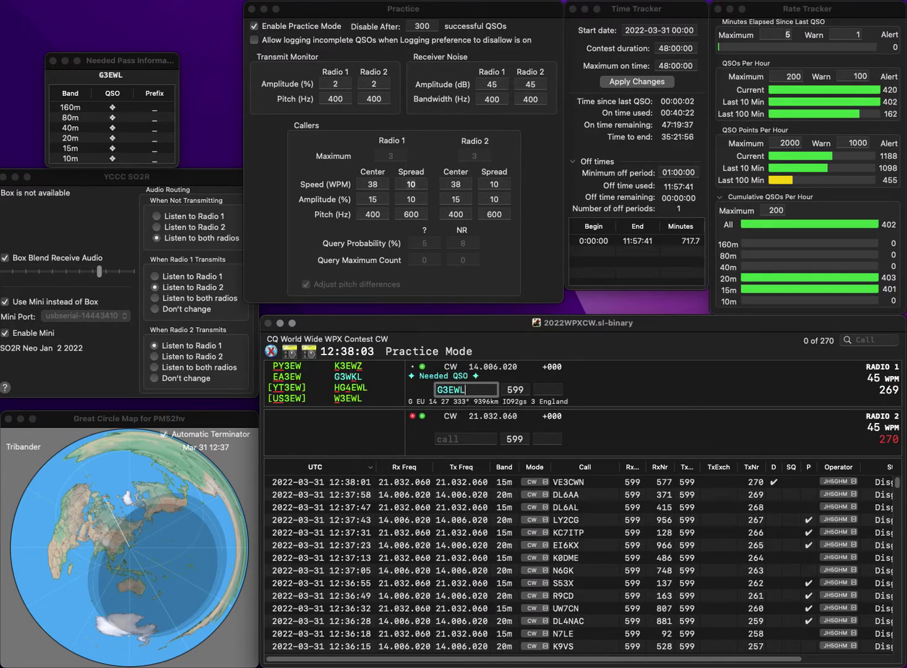
key("Home")
type("H")
key("Return")
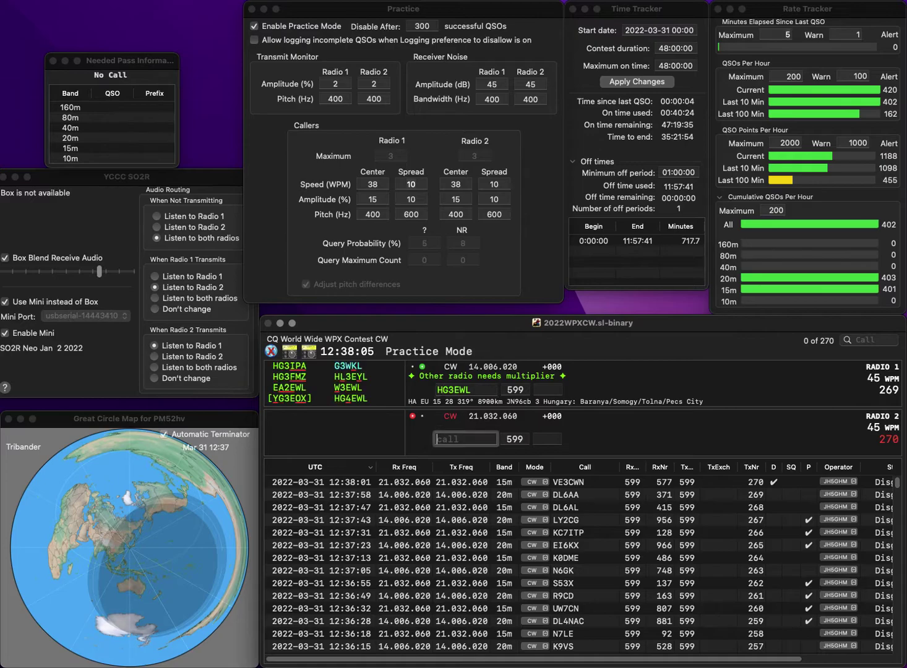
type("S6IAD")
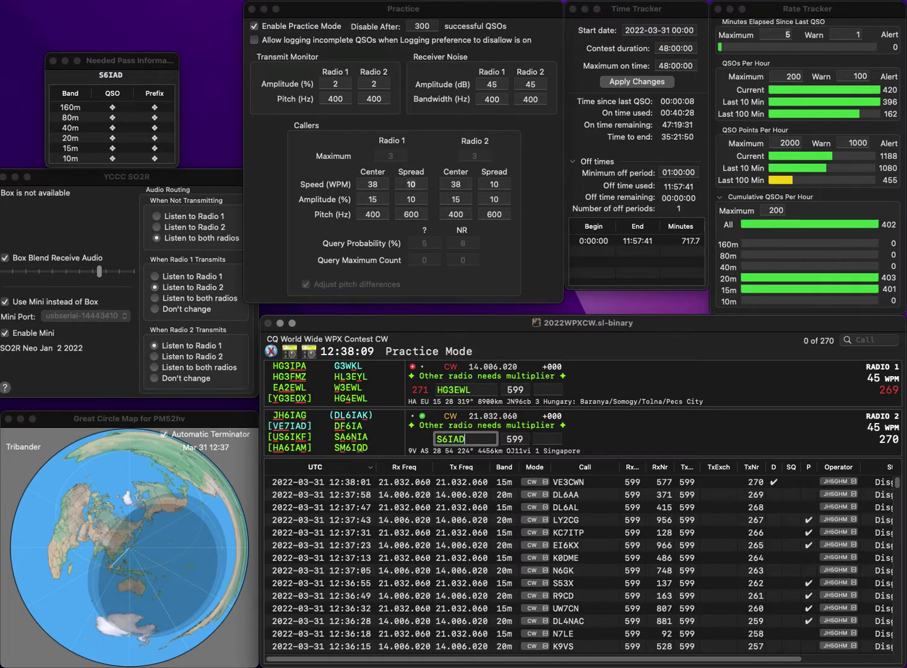
key("Return")
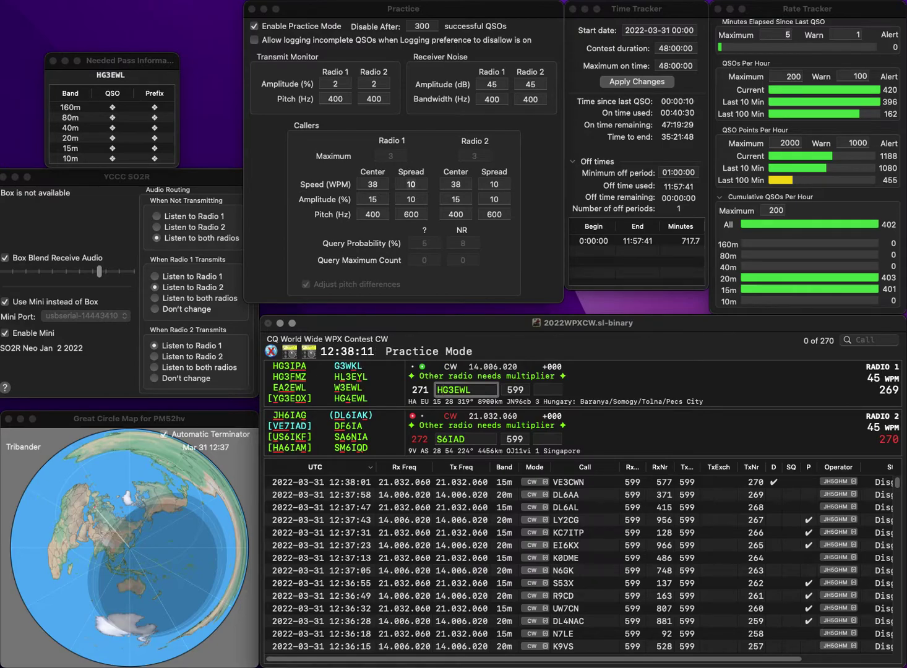
Step: Correct the digit in the Radio 1 callsign to make it HG4EWL and resend it
key("Delete")
type("4")
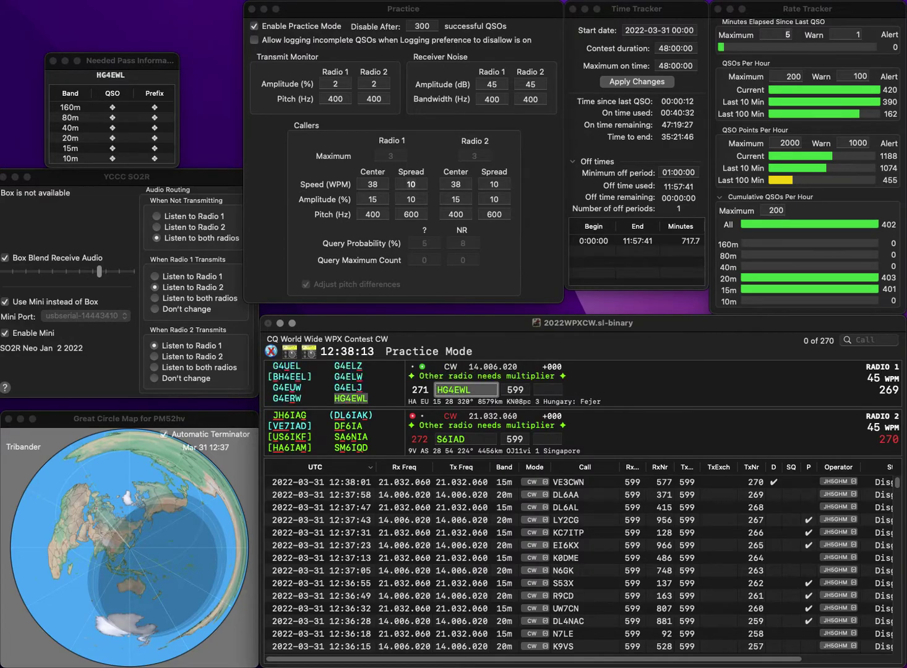
key("Return")
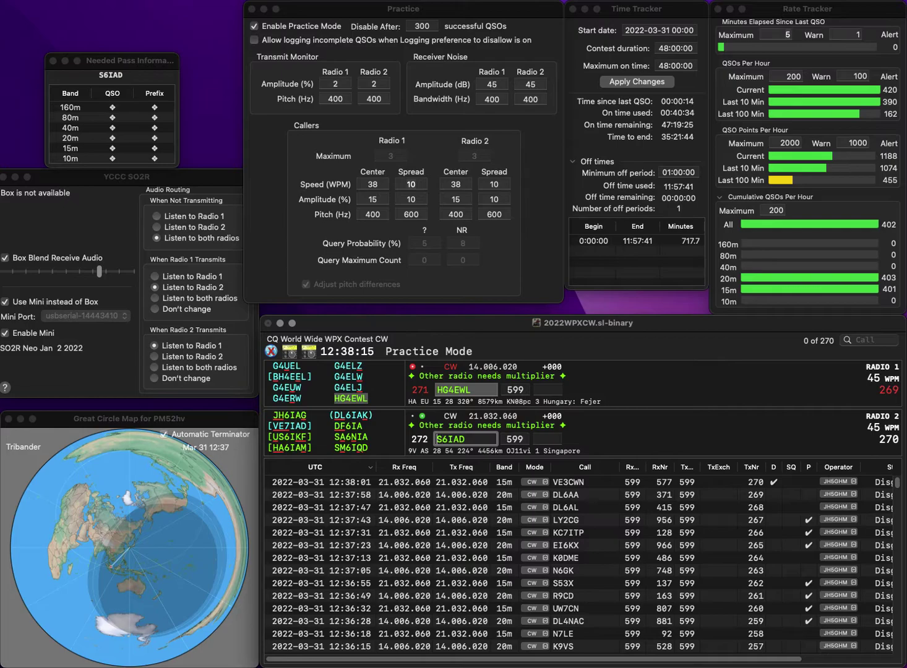
type("U")
key("BackSpace")
type("I")
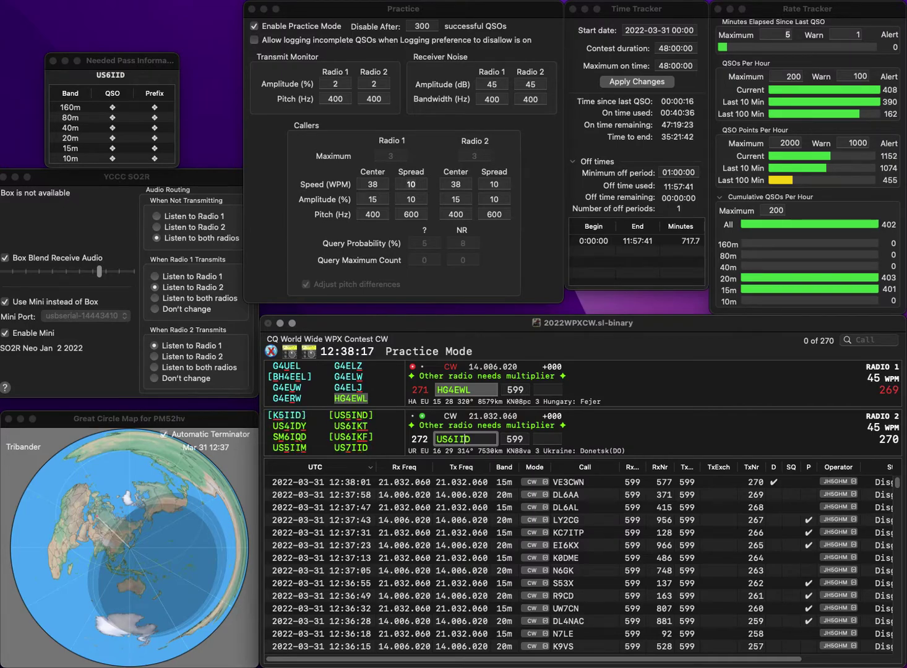
key("Left")
key("BackSpace")
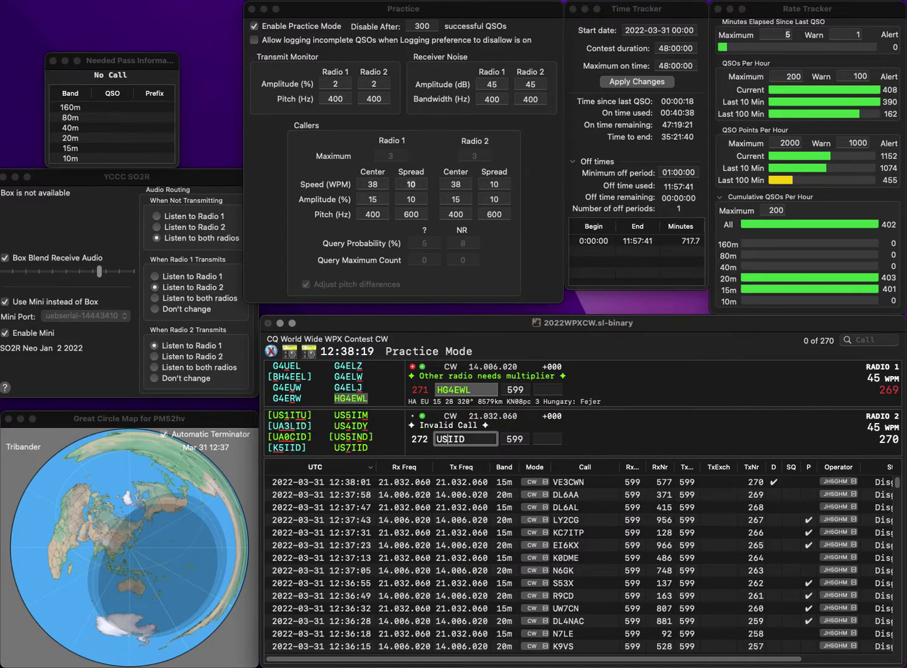
type("7")
key("Return")
left_click(455, 439)
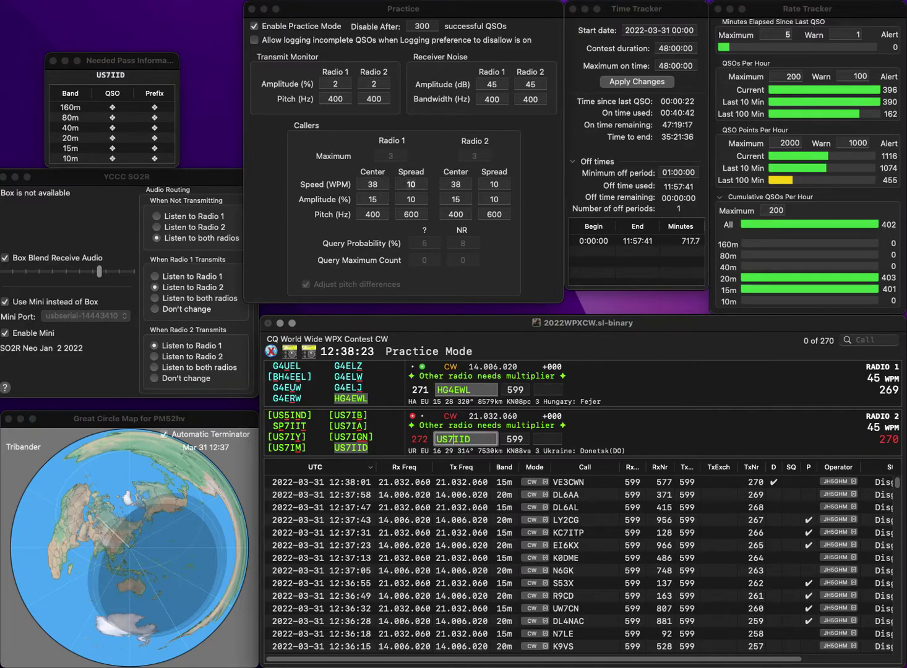
left_click(547, 439)
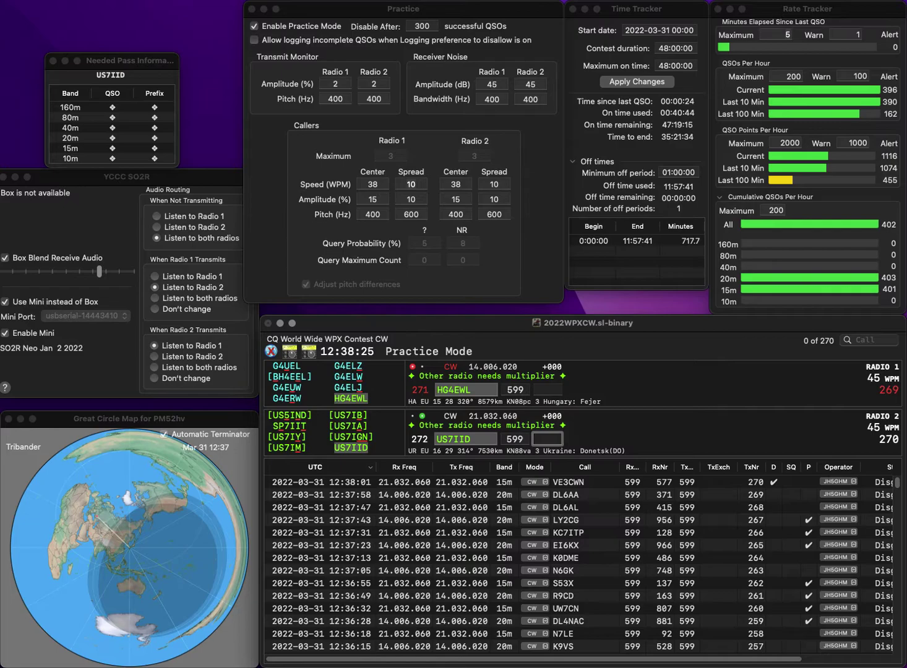
type("974")
key("Return")
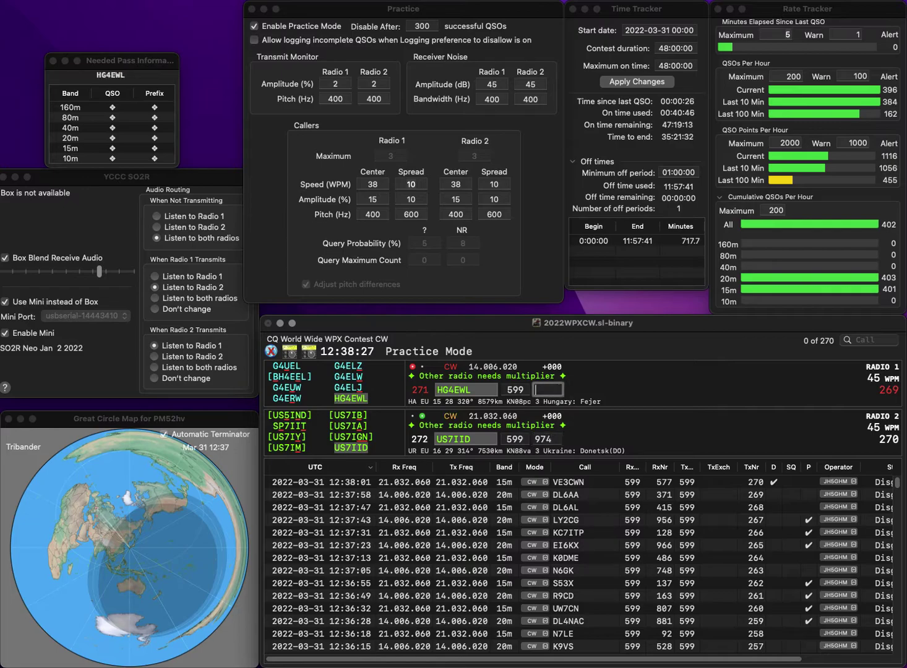
type("7")
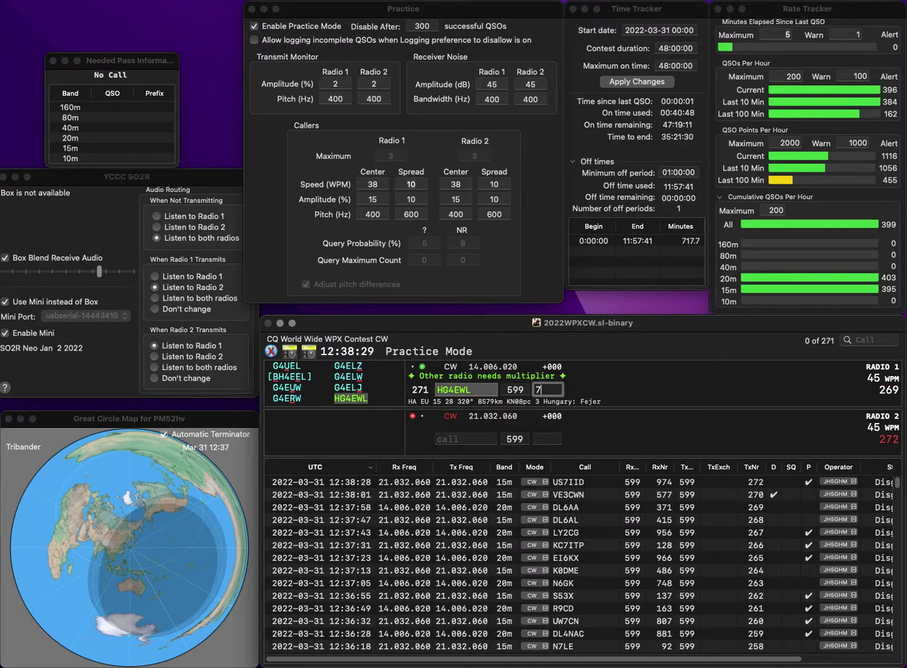
type("86")
key("Return")
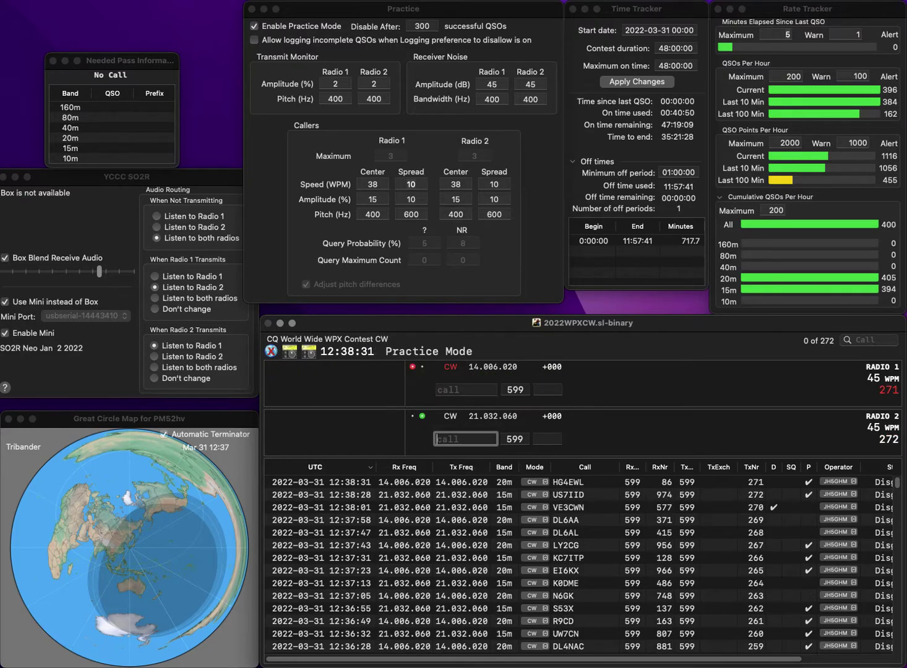
Step: Send the partial call QA on Radio 2 and the callsign YO6OEV on Radio 1
type("QA")
key("Return")
type("O6")
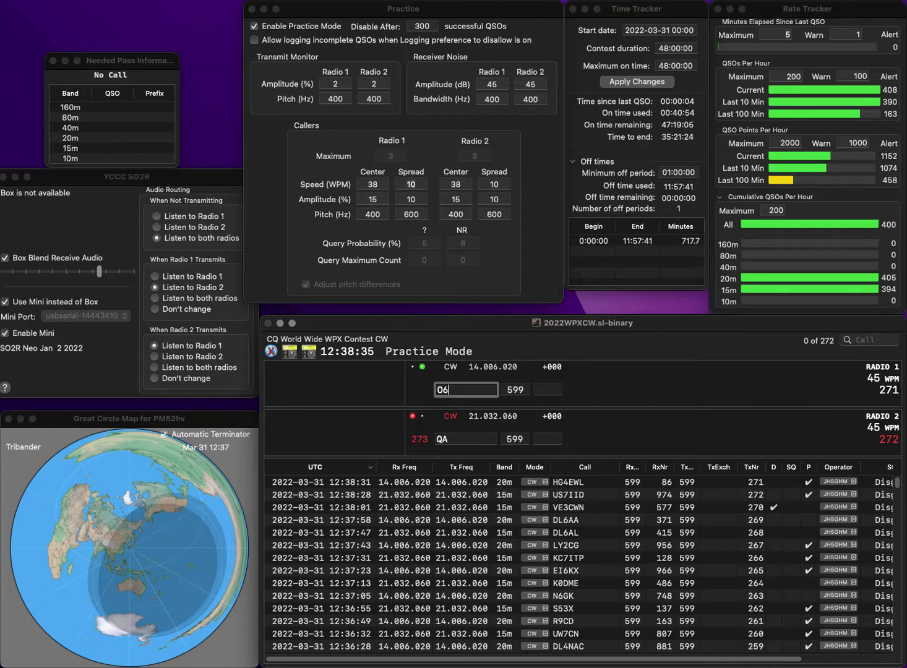
type("OEV")
key("Return")
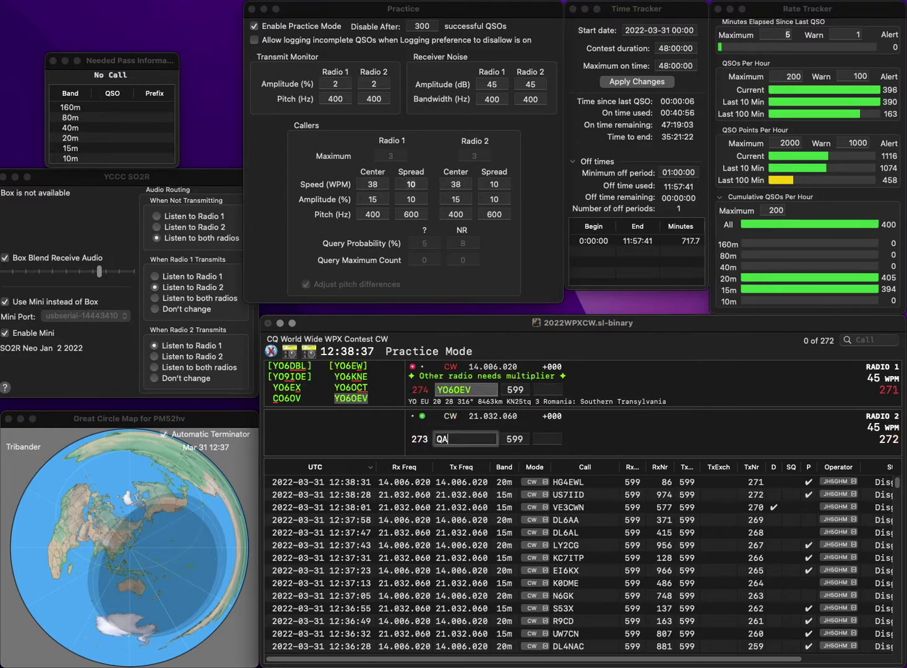
key("Left")
key("Left")
type("D")
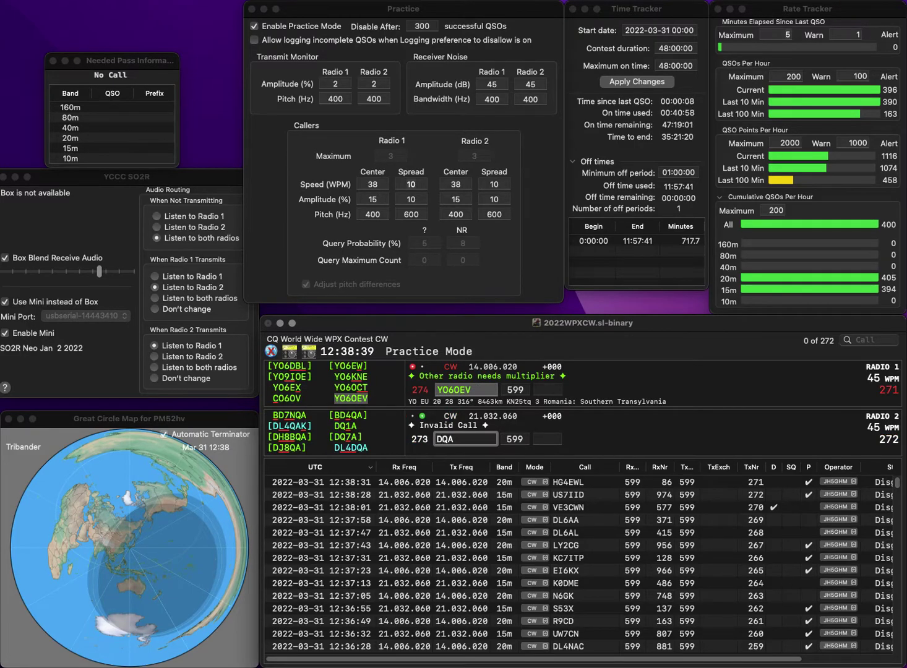
type("B")
key("BackSpace")
key("BackSpace")
type("BD6")
key("Return")
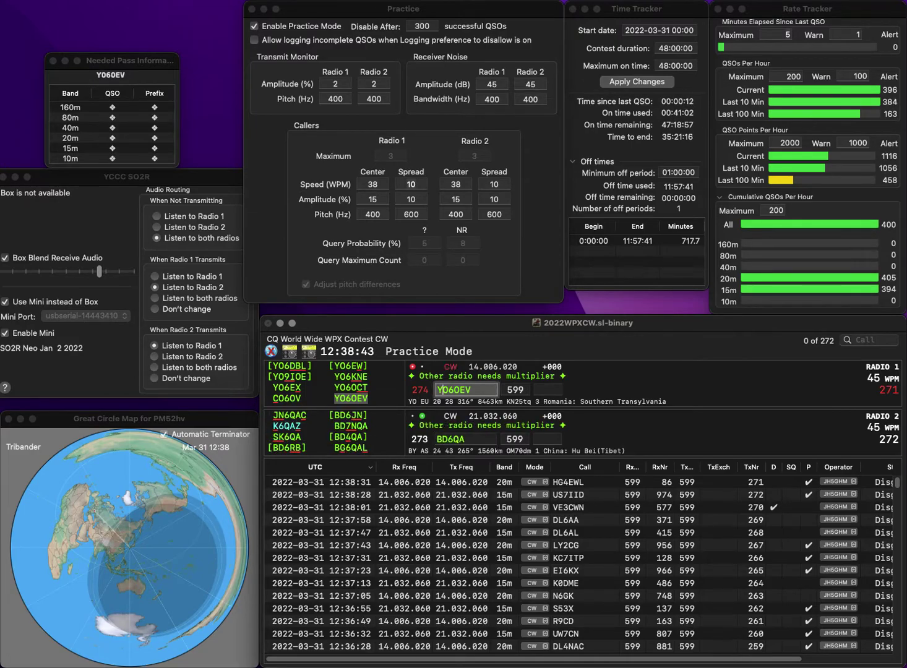
key("space")
type("67")
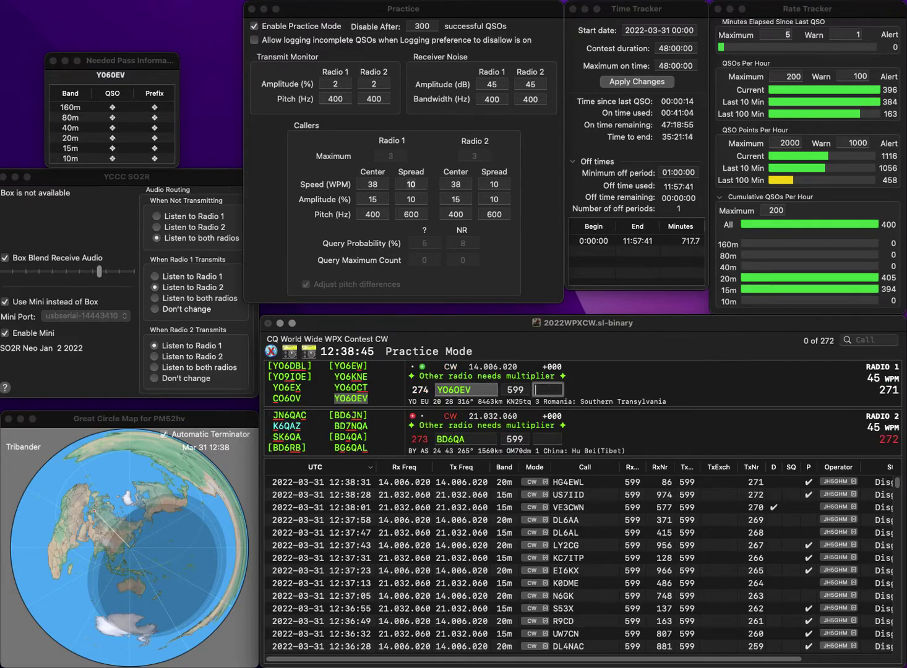
type("4")
key("Return")
key("Left")
key("Left")
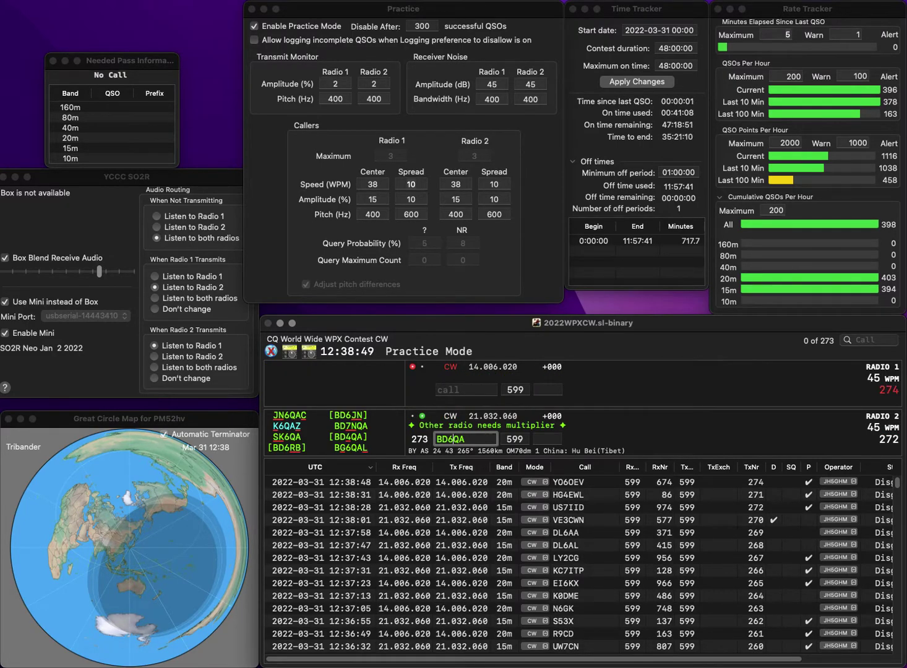
key("BackSpace")
type("4")
key("Return")
Step: Enter and send the callsign W8BI on Radio 1
type("W8BI")
key("Return")
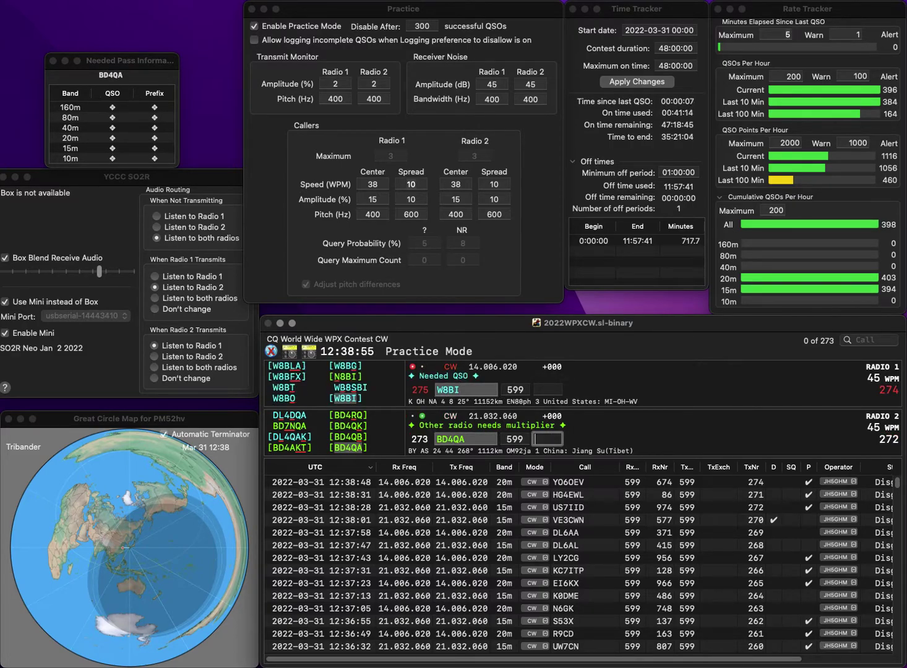
type("898")
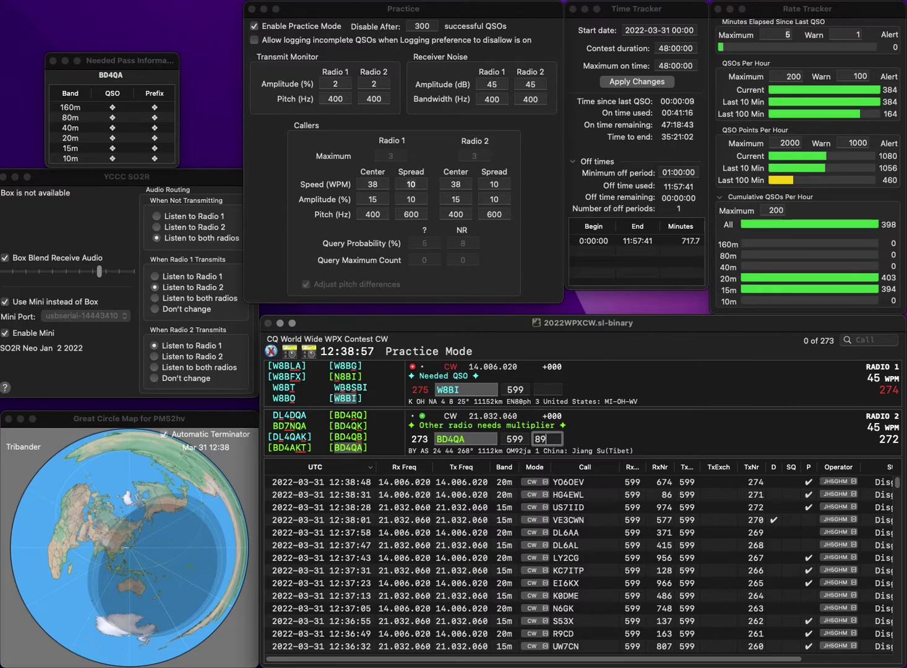
key("Return")
type("916")
key("Return")
Step: Enter and send the callsign VP2EE on Radio 2 and DG2AUE on Radio 1
type("P2EEP")
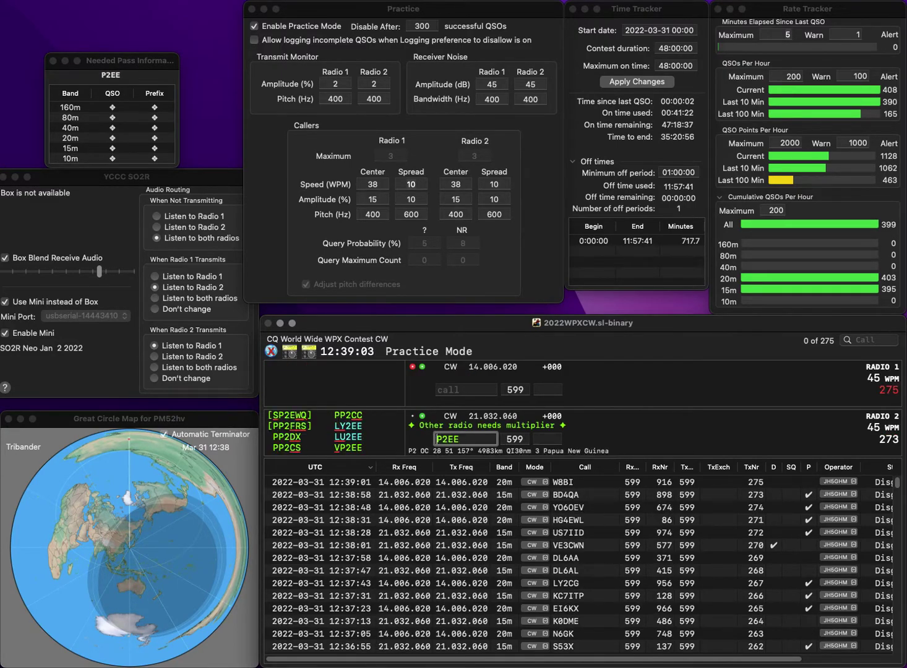
key("BackSpace")
type("V")
key("Return")
type("DG2AUE")
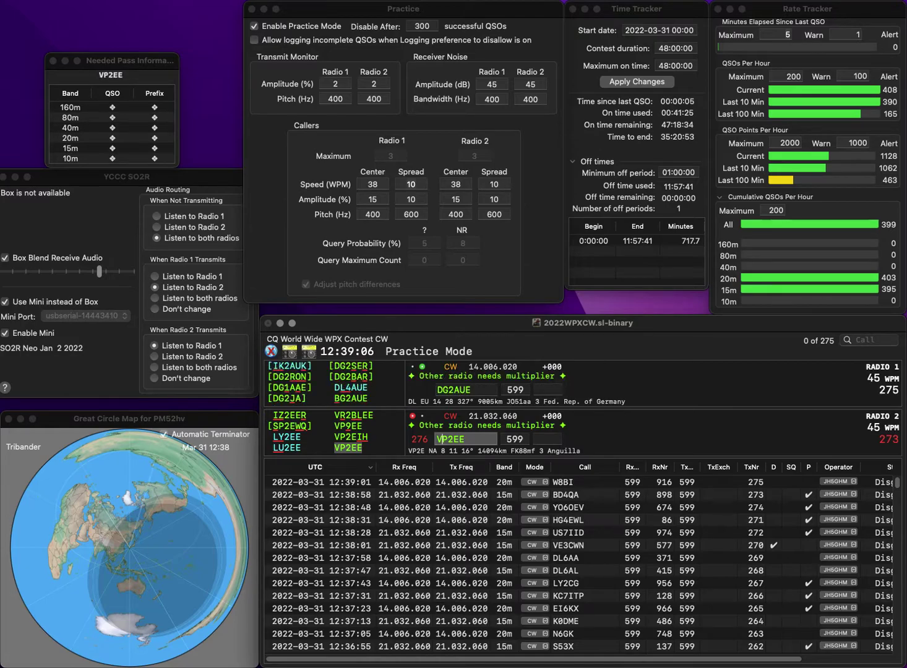
key("Return")
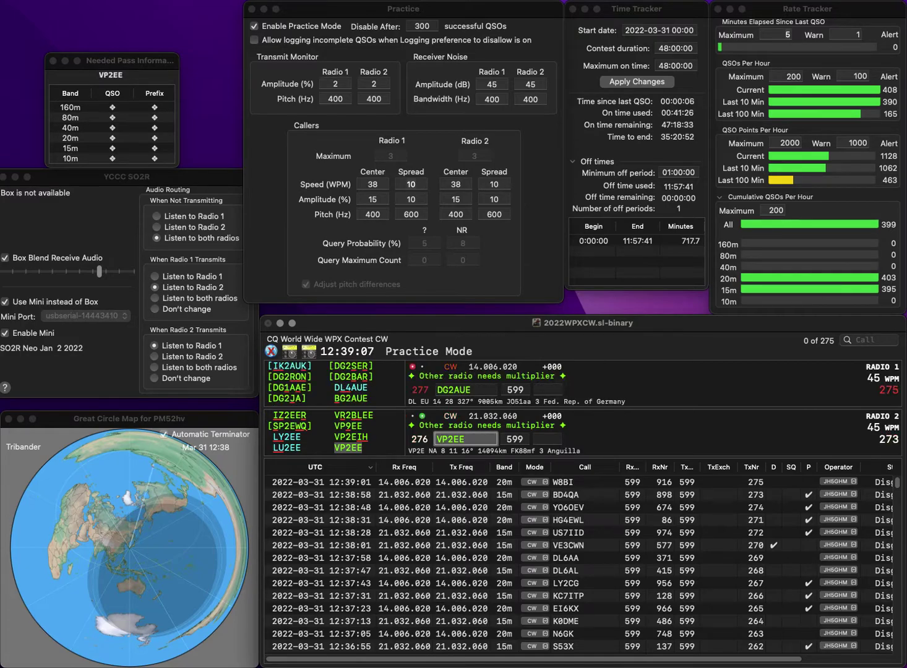
Step: Log VP2EE on Radio 2 with received number 853 and resend the Radio 1 callsign corrected to BG2AUE
type("853")
key("Return")
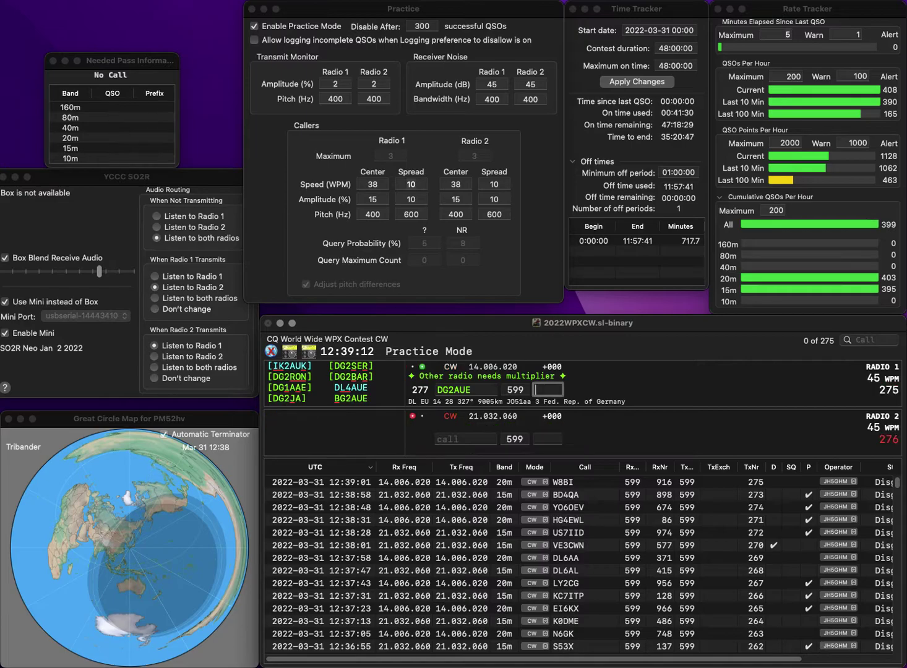
key("Return")
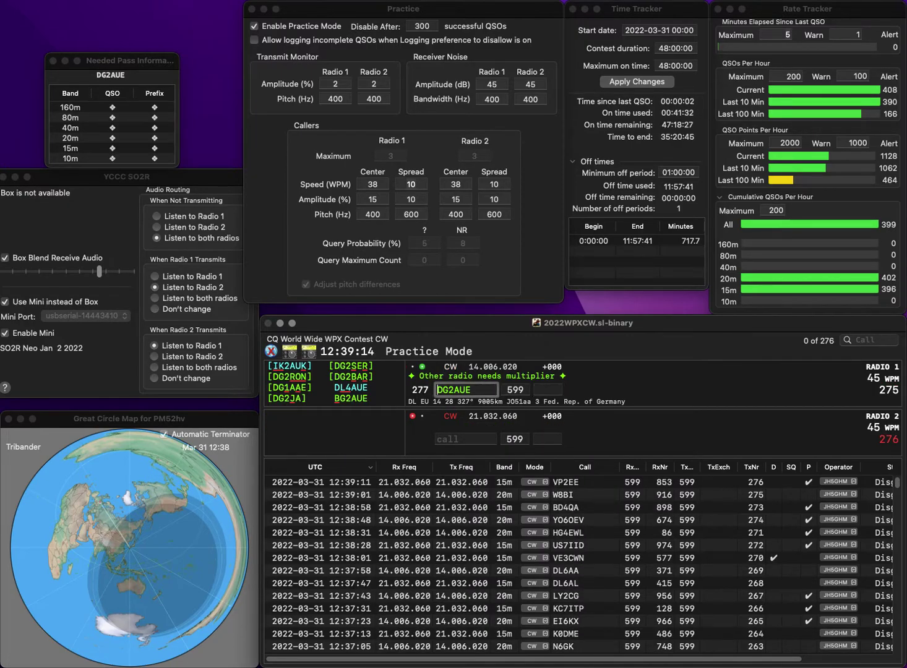
Step: Send the partial call 9T on Radio 2 and log BG2AUE on Radio 1 with received number 662
type("9T")
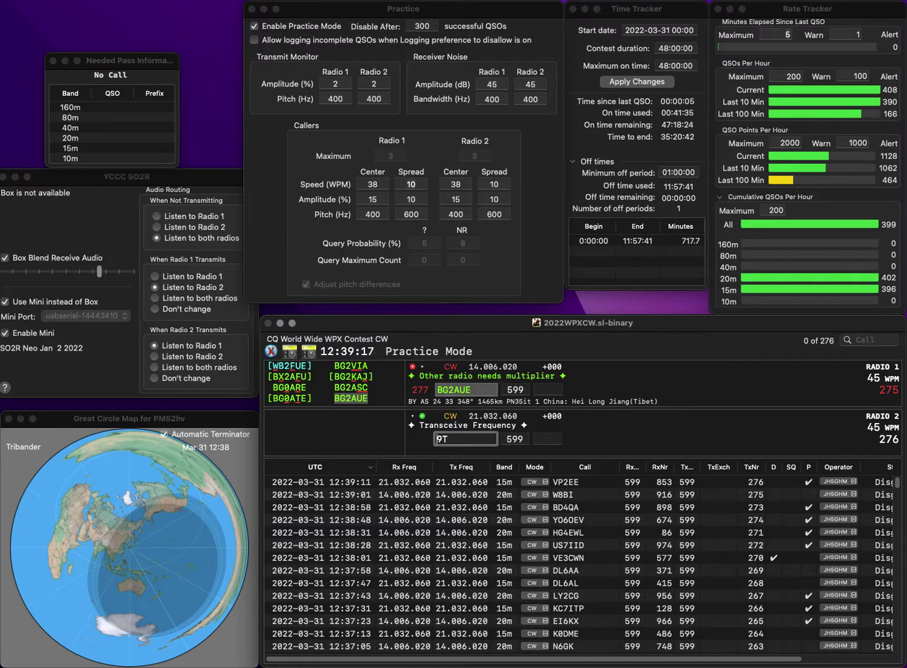
key("Up")
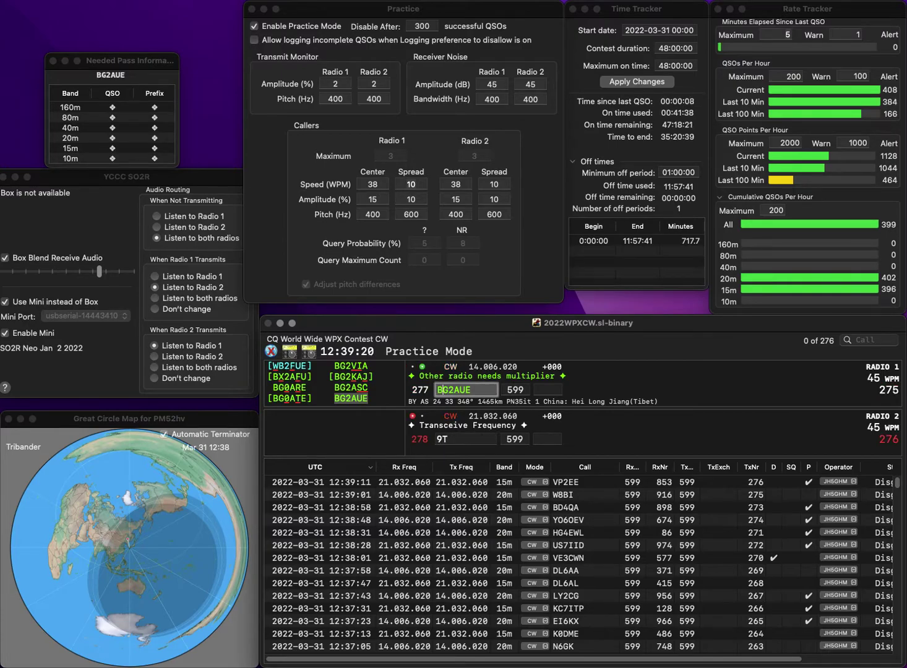
key("Tab")
type("662")
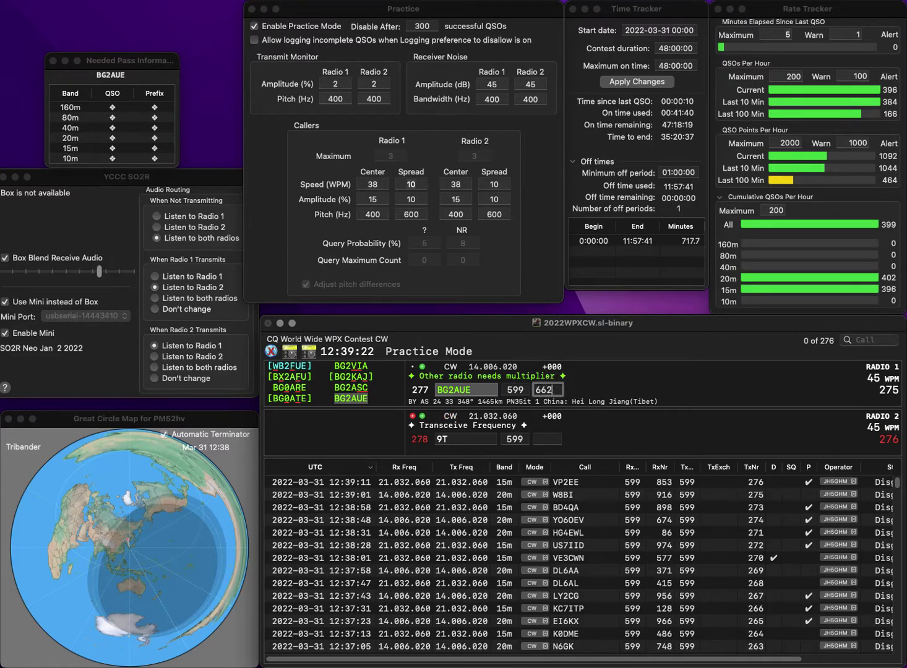
key("Return")
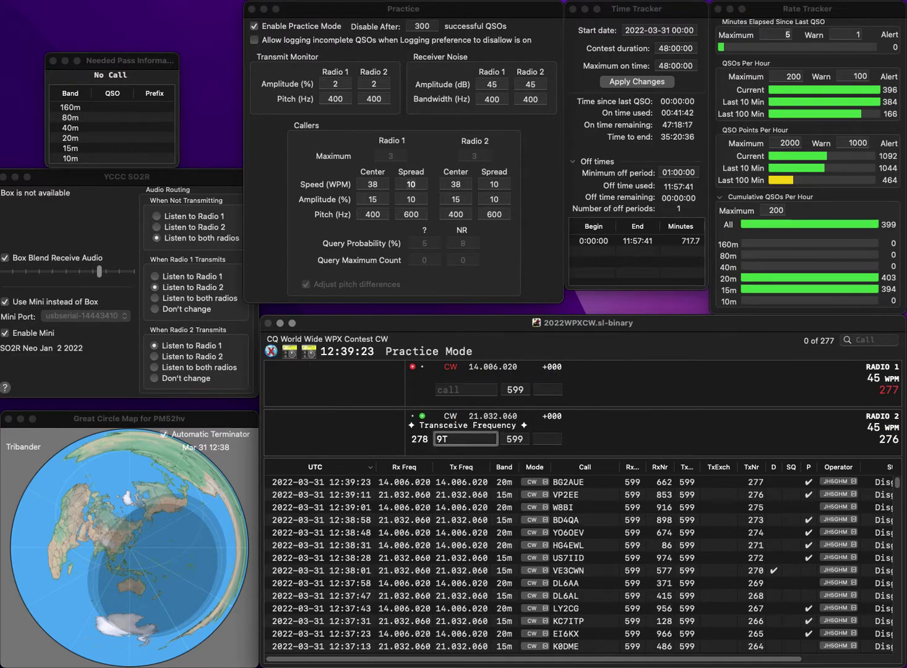
Step: Complete the Radio 2 callsign as SN9T and send it, and send the partial call 50G on Radio 1
type("SN")
key("Return")
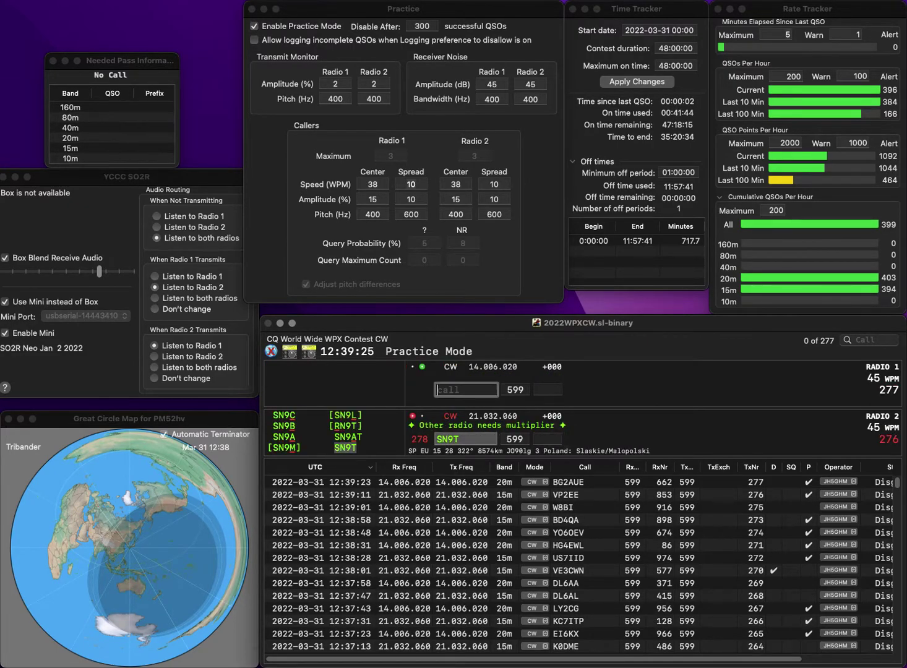
type("5")
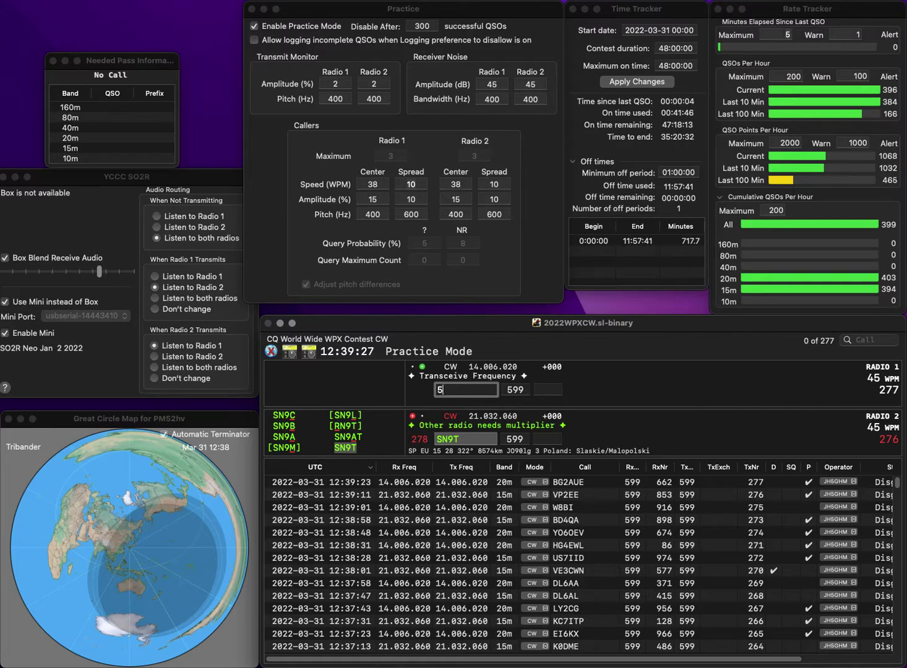
type("0G")
key("Return")
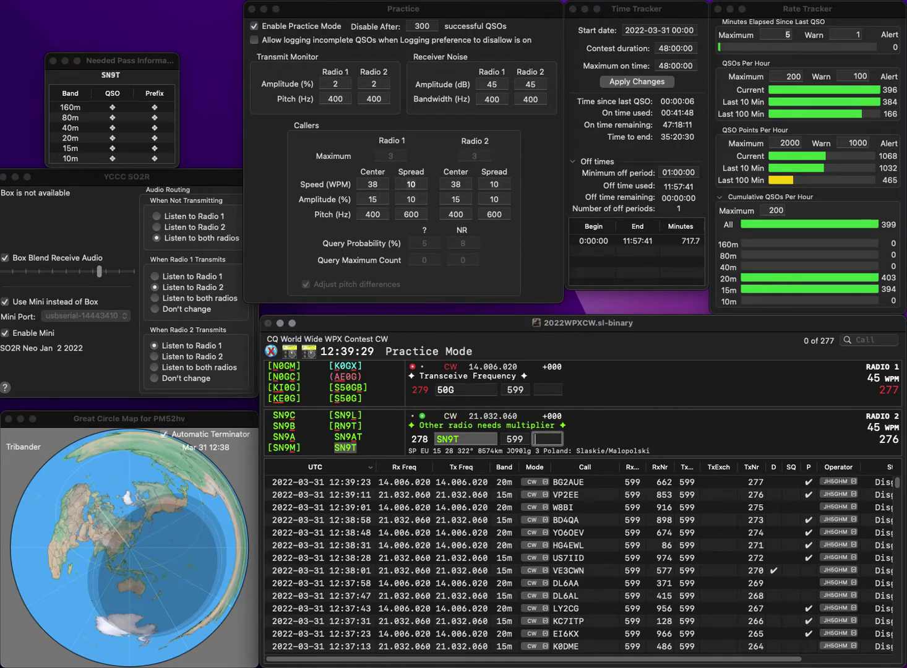
Step: Log SN9T on Radio 2 with received number 417 and resend the Radio 1 callsign as JH50G
type("417")
key("Return")
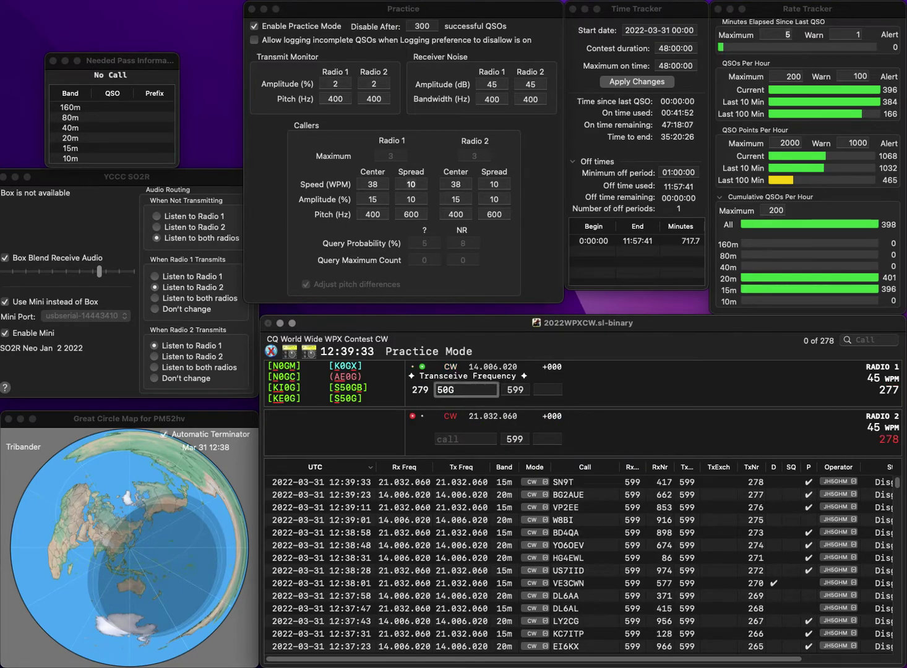
type("JH")
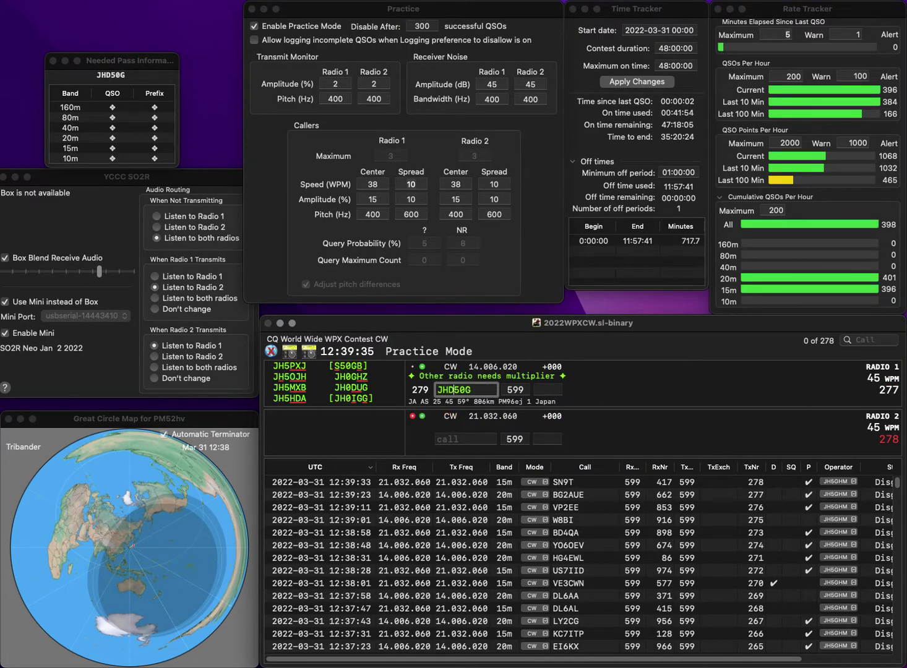
key("Return")
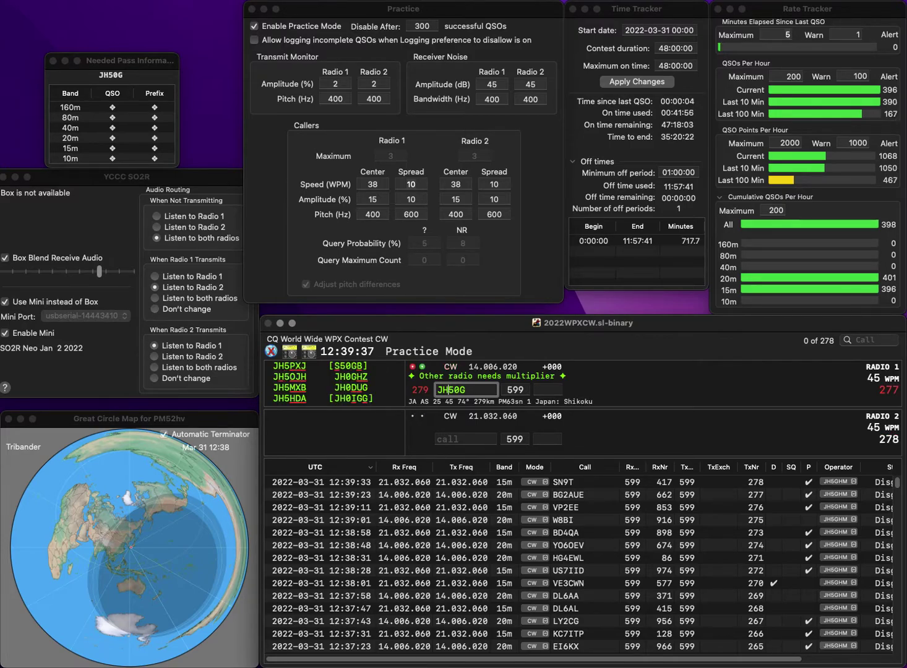
type("1")
key("BackSpace")
type("0")
key("Delete")
type("D")
key("Delete")
type("U")
key("Return")
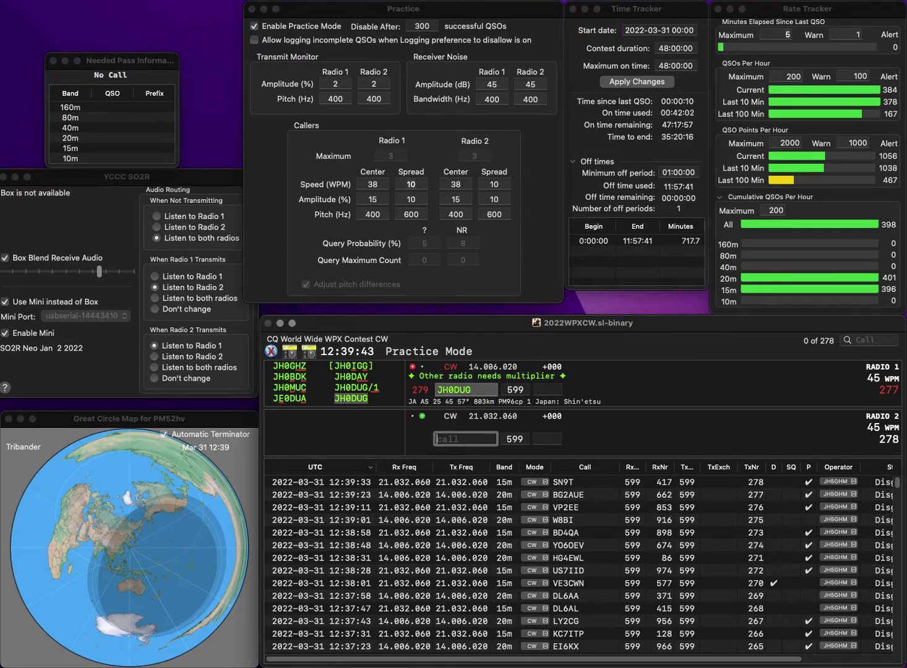
Step: Enter and send the callsign F4EPJ on Radio 2, and log JH0DUG on Radio 1 with received number 17
type("FEPJ")
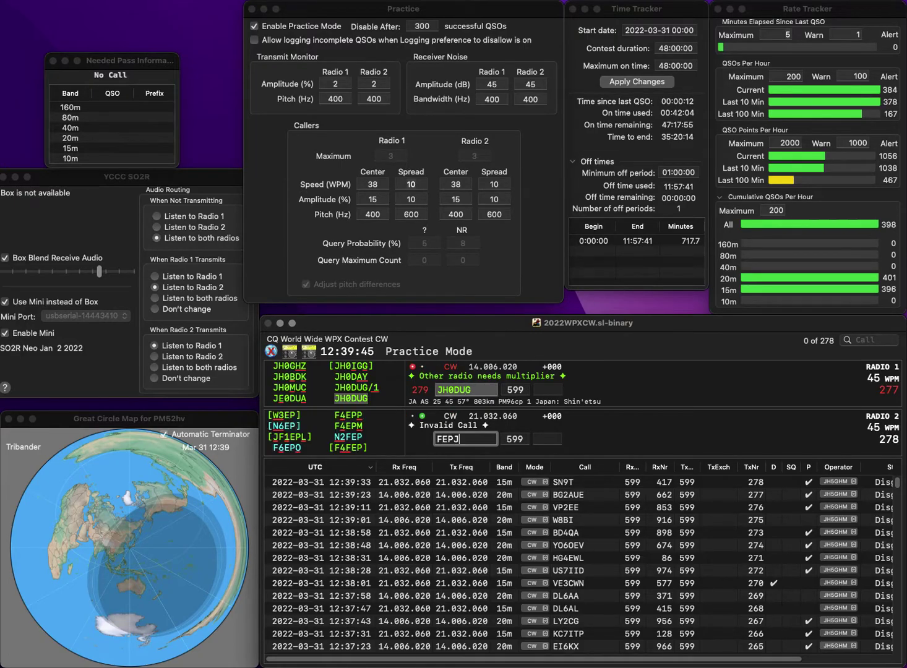
type("4")
key("Return")
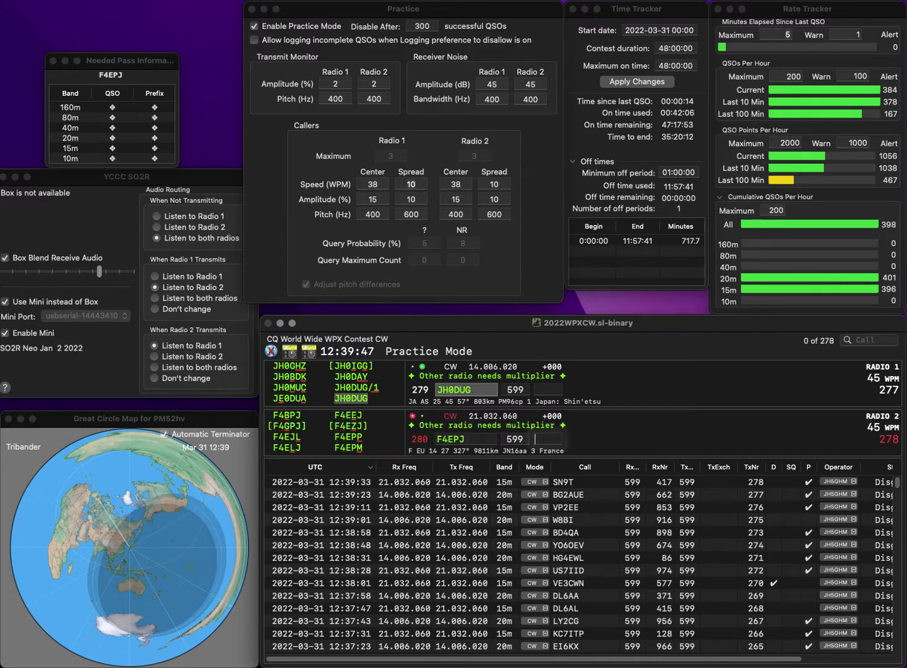
type("17")
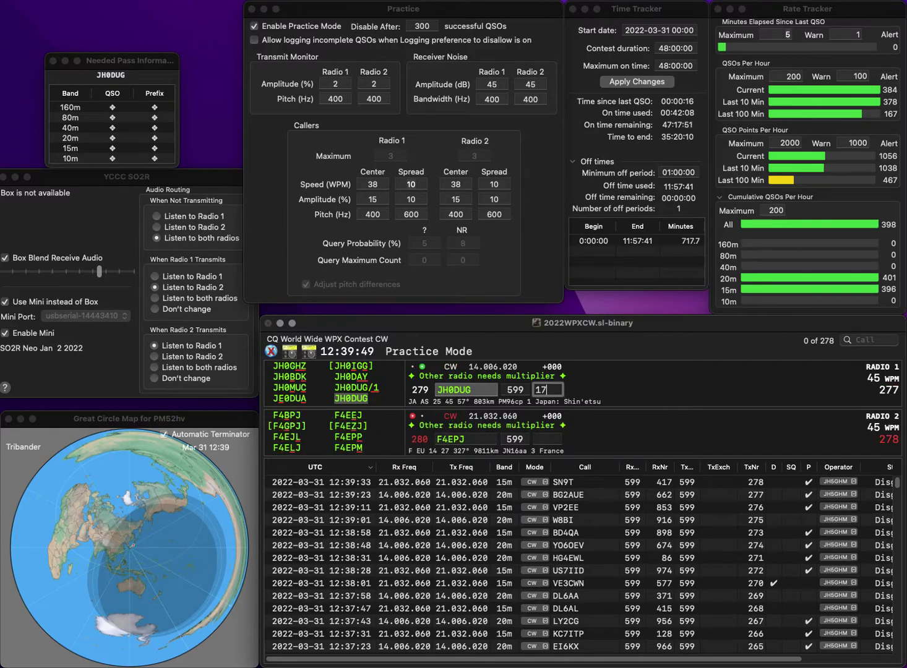
key("Return")
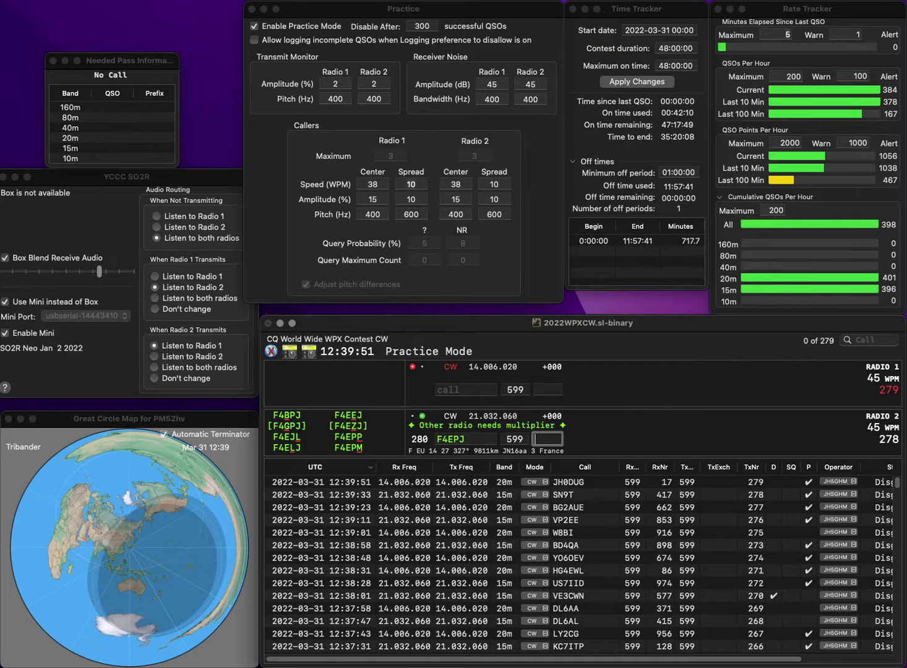
Step: Correct the Radio 2 callsign to F4ELJ and resend it
left_click(448, 439)
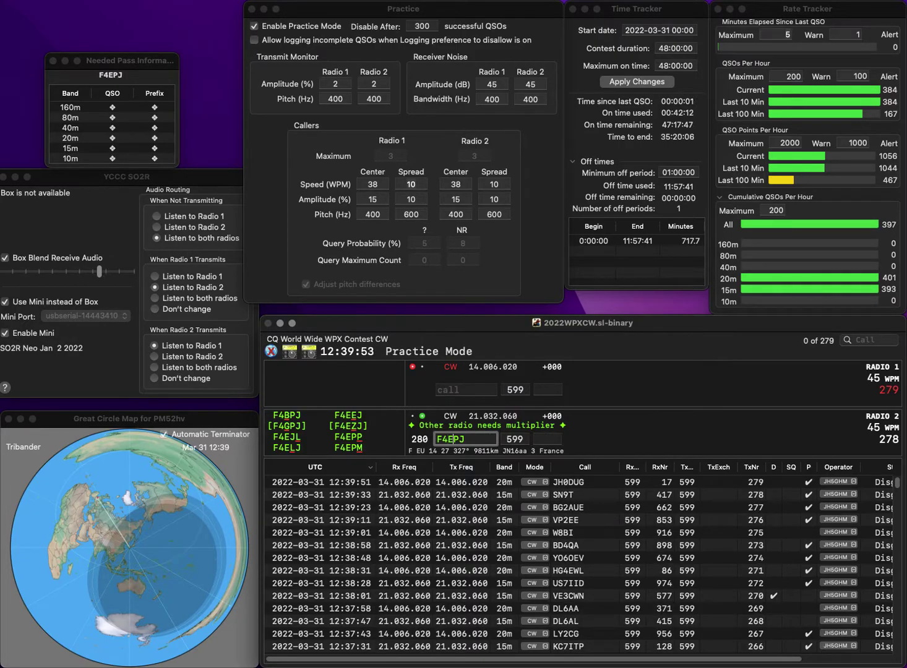
key("Right")
key("Right")
key("BackSpace")
type("L")
key("Return")
type("KF5VRD")
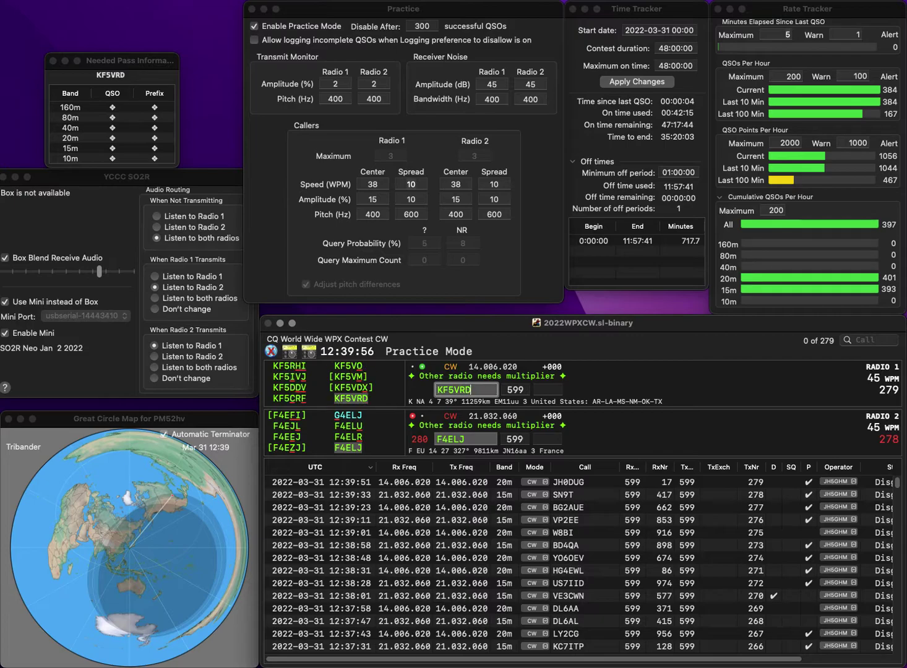
key("Return")
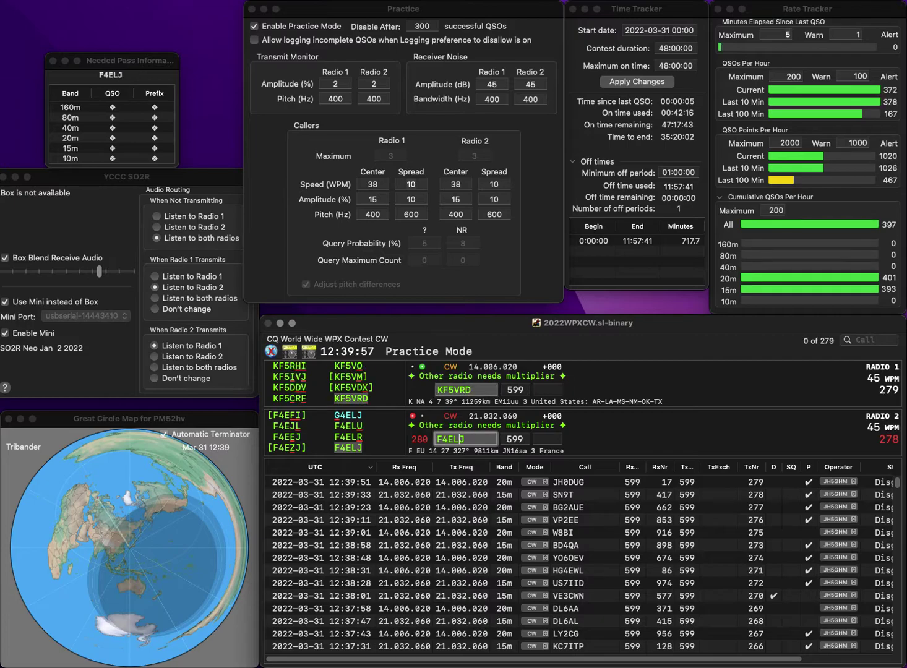
key("Tab")
type("2")
key("Return")
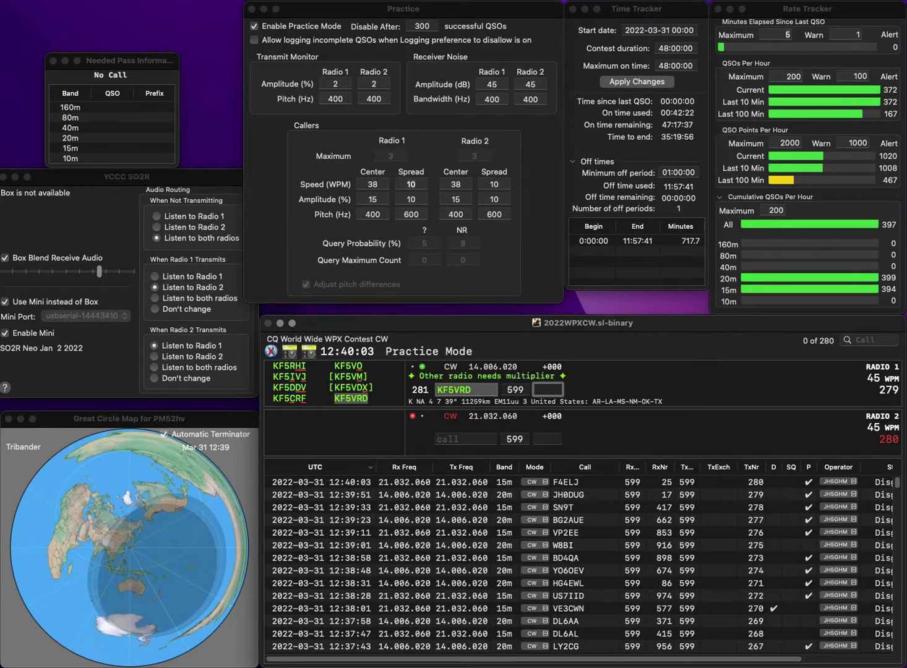
type("725")
key("Return")
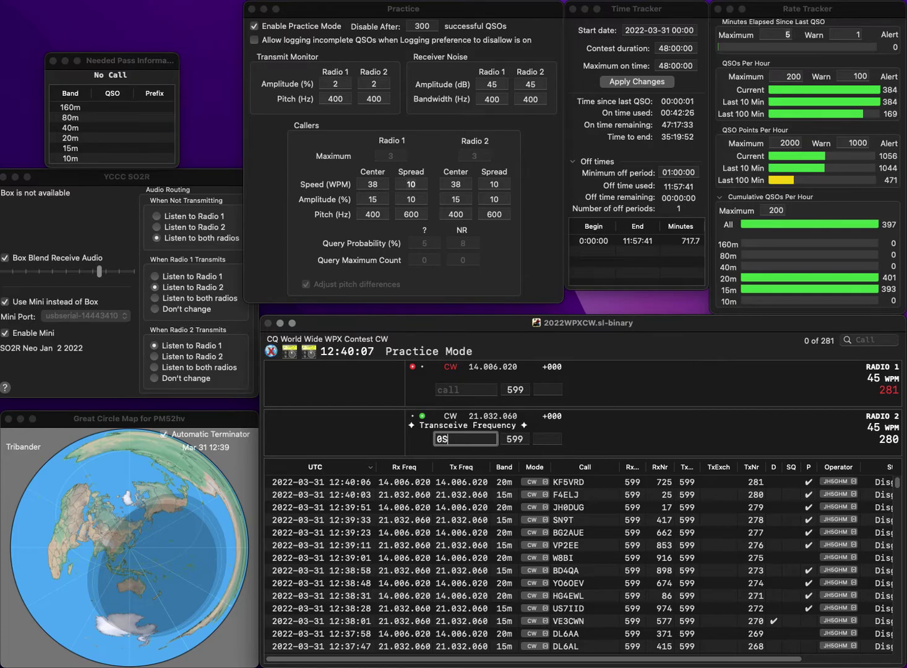
type("0SQ")
key("Return")
Step: Send the callsign C2NVG on Radio 1 and replace the Radio 2 partial call with YT0HQ, sending it
type("C2NVG")
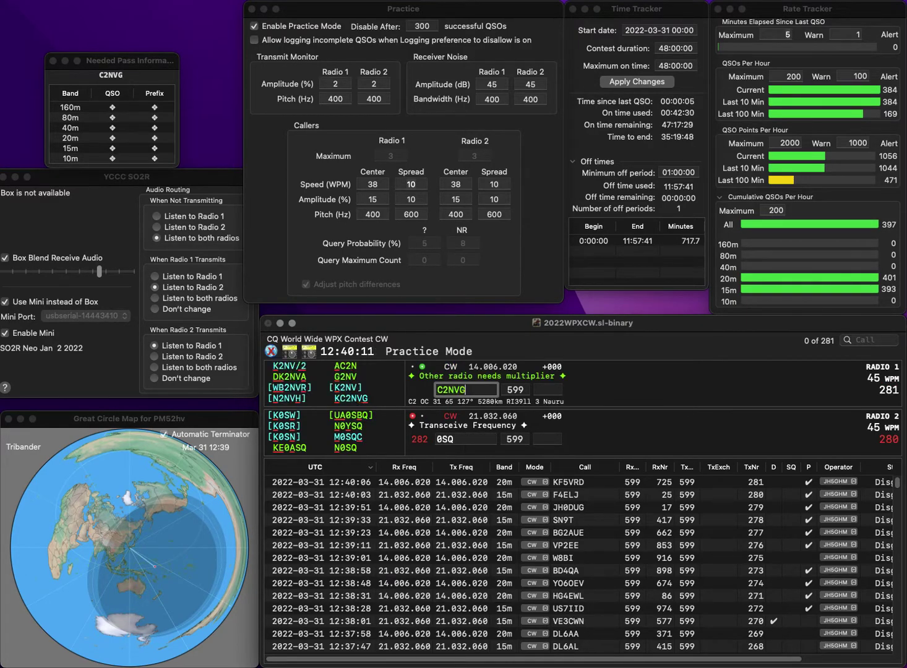
key("Return")
type("YT0HQ")
key("Return")
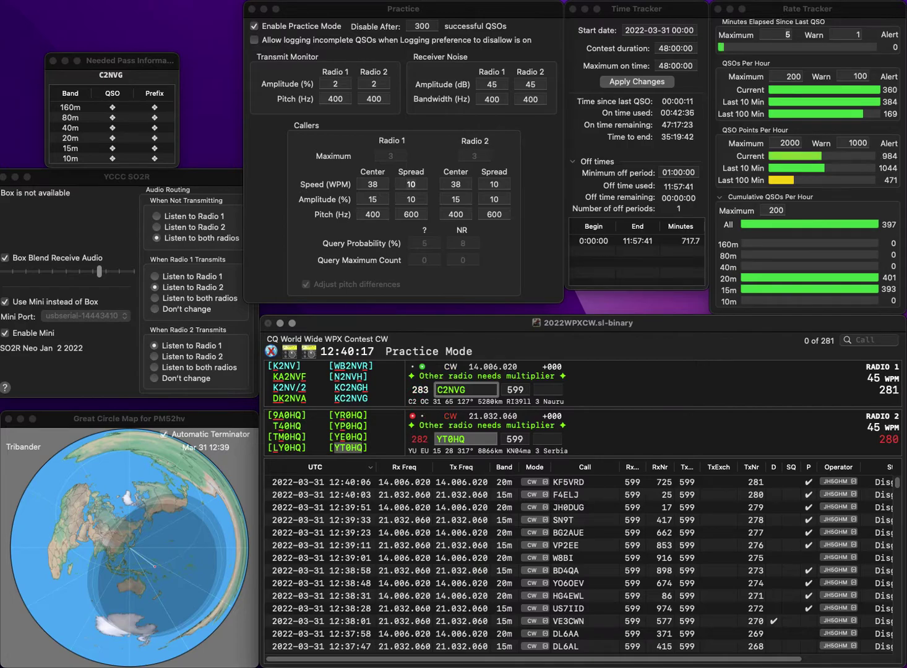
type("K")
key("Return")
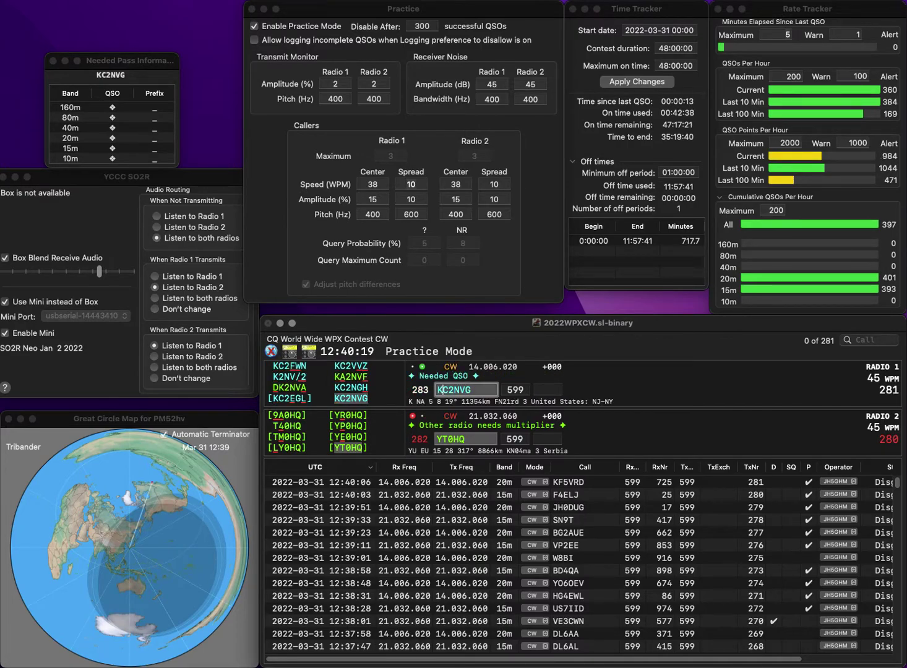
key("Return")
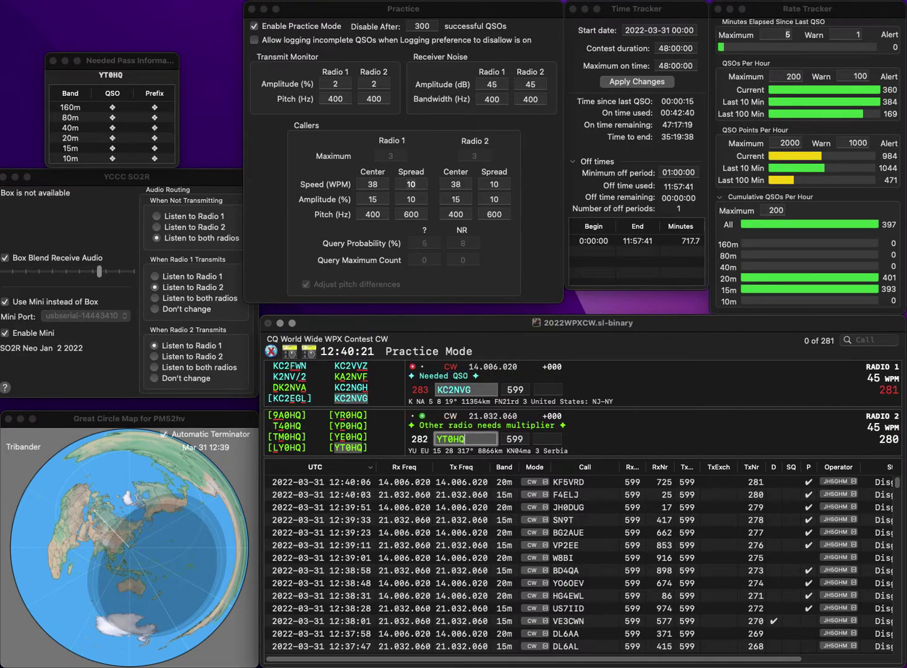
Step: Log YT0HQ on Radio 2 with received number 987 and KC2NVG on Radio 1 with received number 228
key("Tab")
type("9")
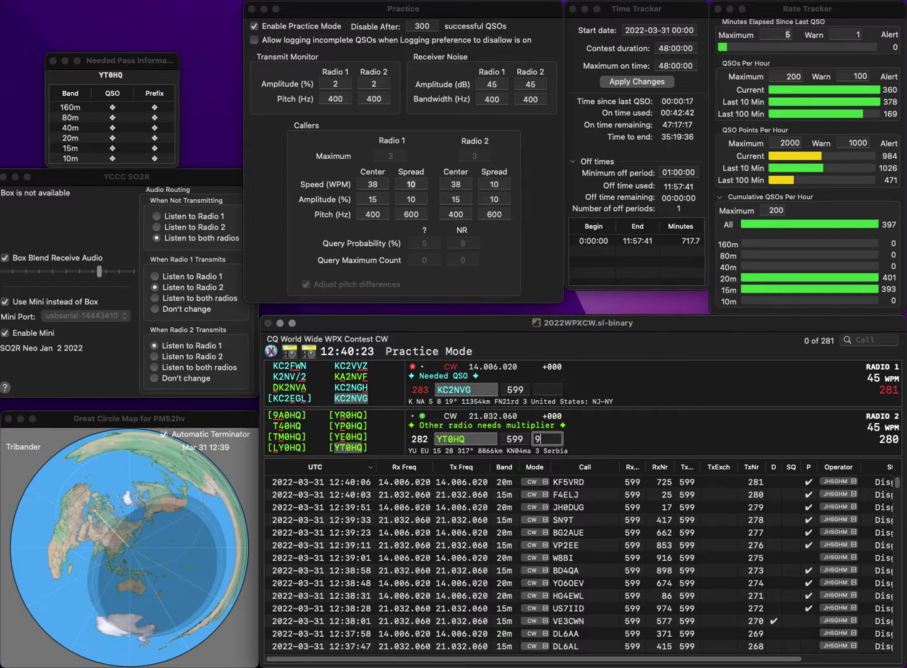
type("87")
key("Return")
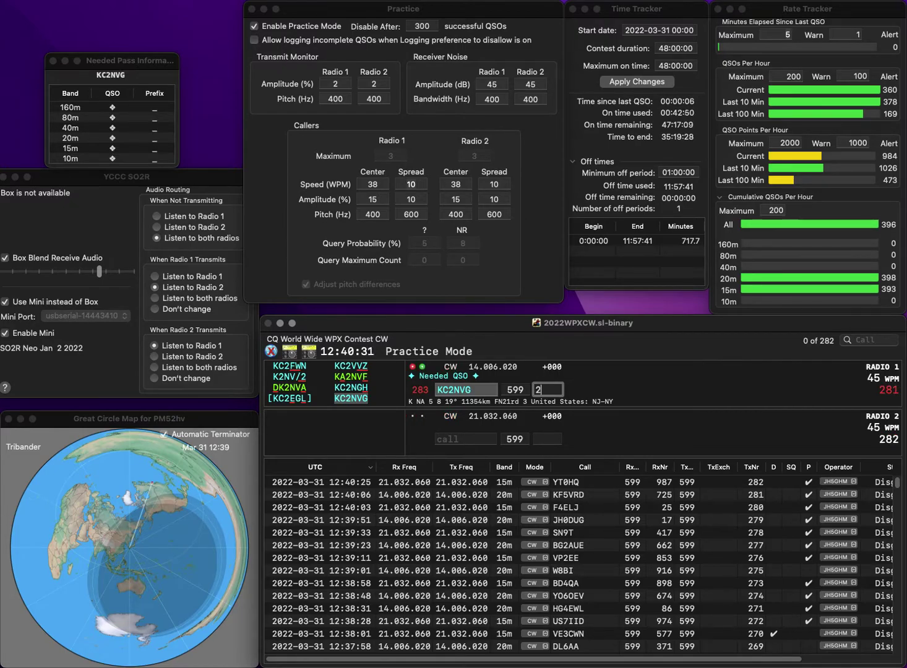
key("Return")
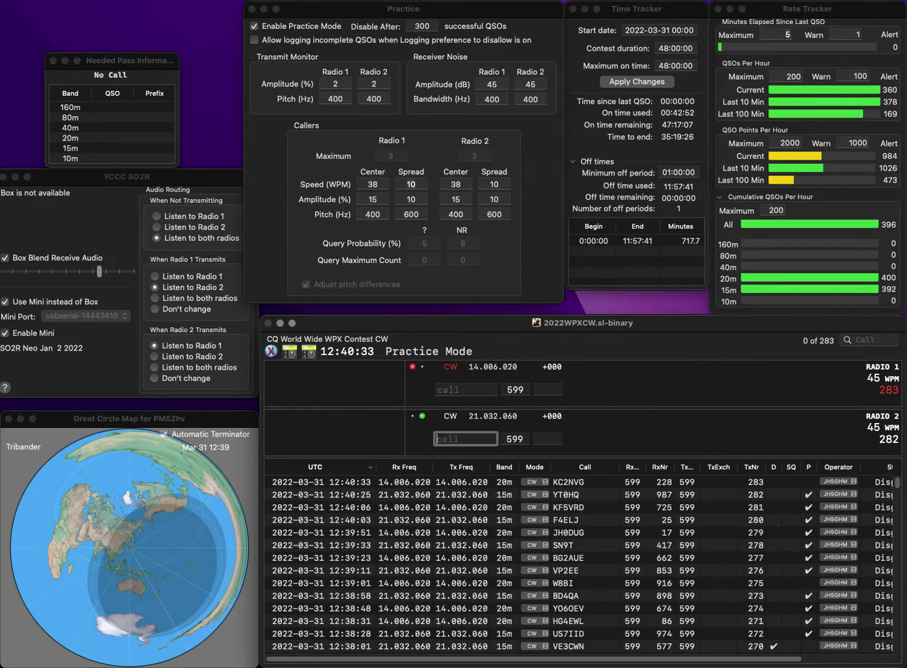
type("N3AZZ")
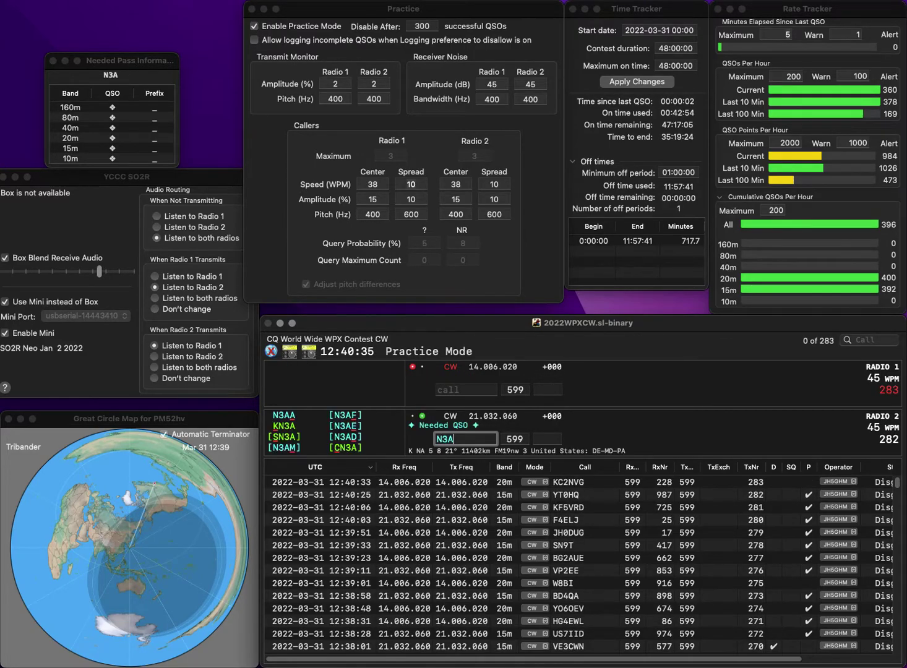
key("Return")
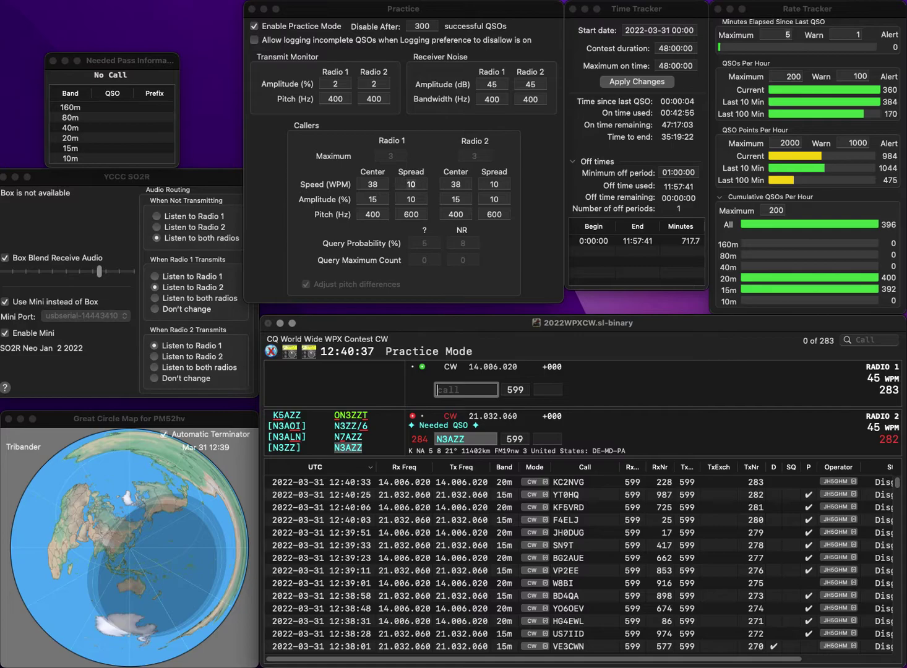
type("1BY")
key("Home")
type("LZ")
key("Return")
Step: Log N3AZZ on Radio 2 with received number 482 and LZ1BY on Radio 1 with received number 614
key("space")
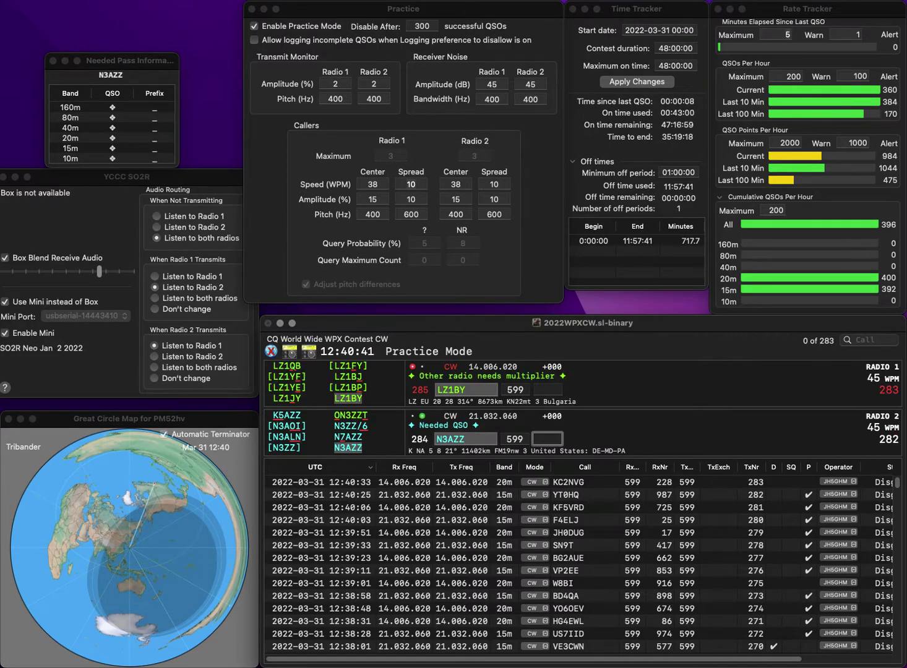
type("482")
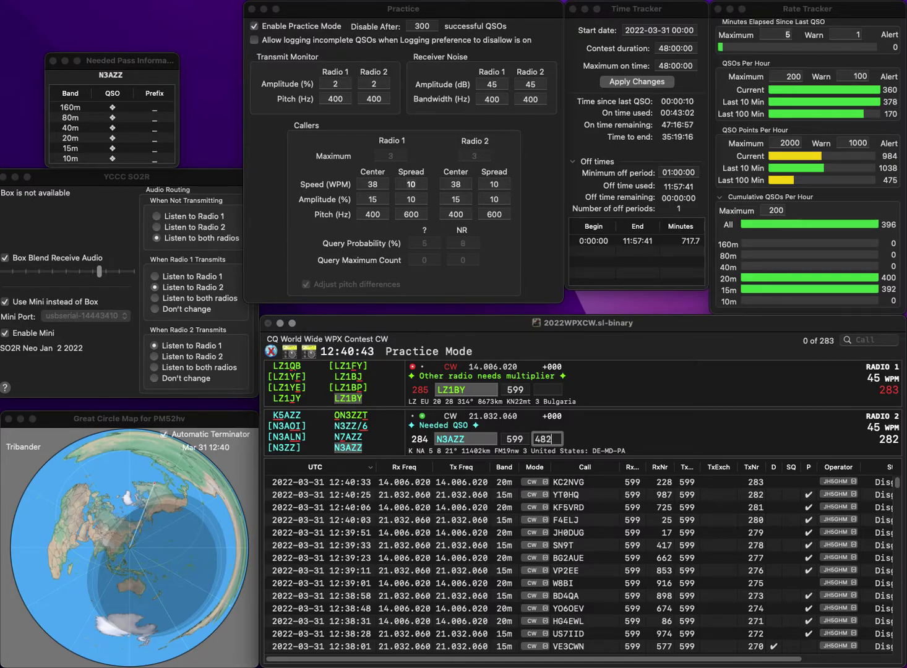
key("Return")
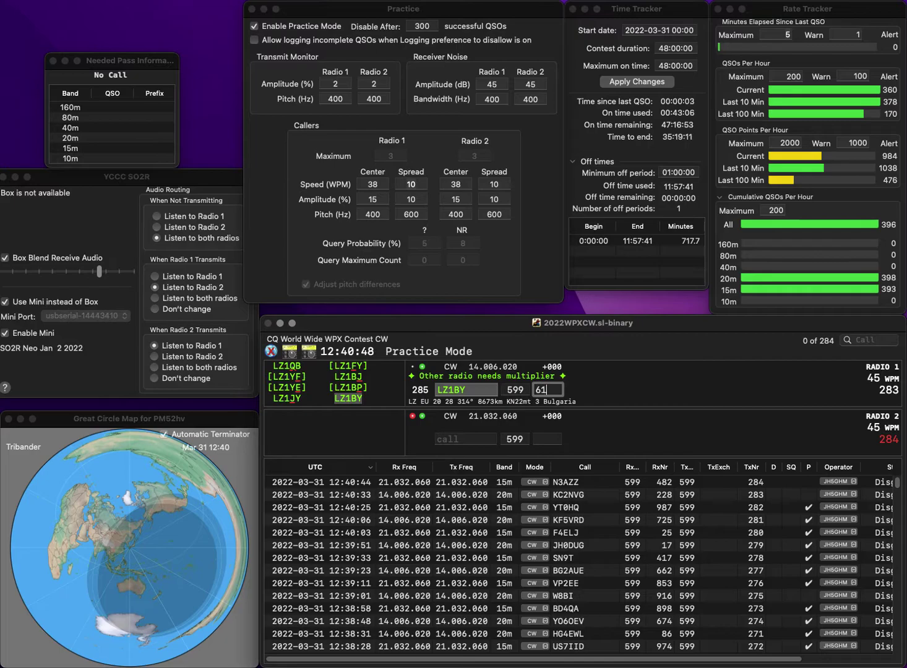
key("Return")
Step: Enter and send the callsign PP7DX on Radio 2 and F5ROX on Radio 1
type("PP7")
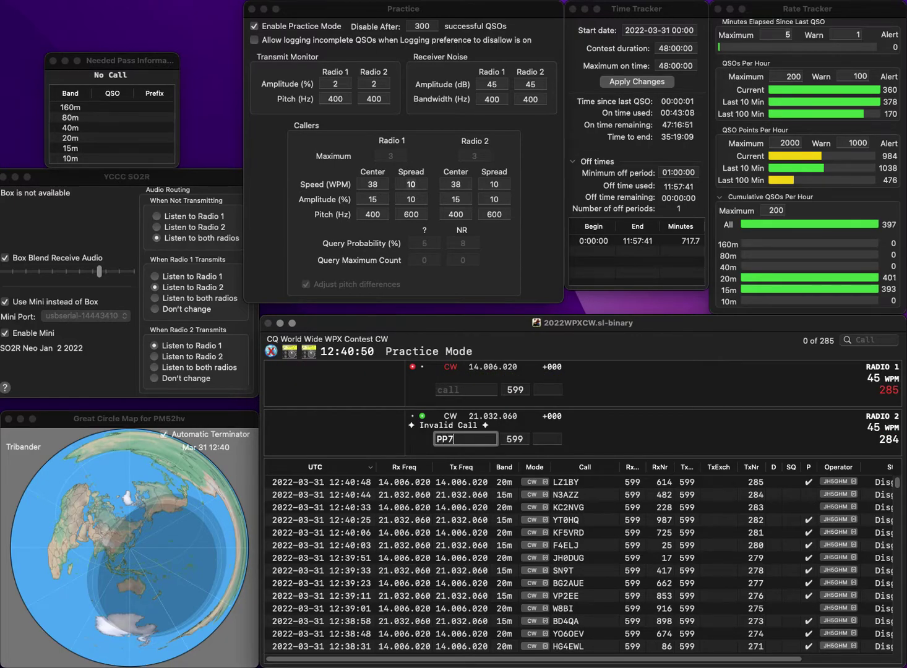
type("DX")
key("Return")
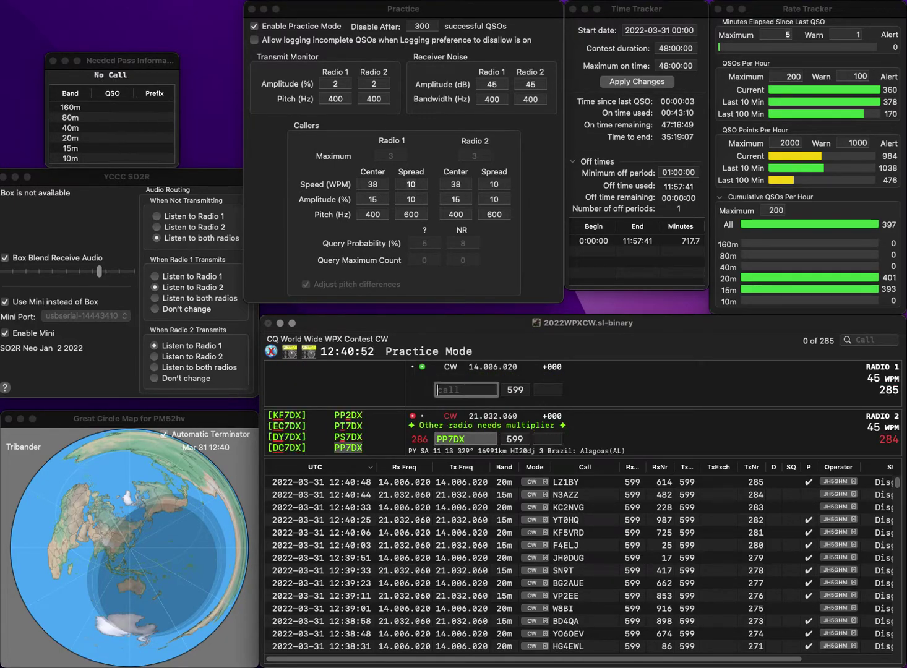
type("ROX")
key("Home")
type("F5")
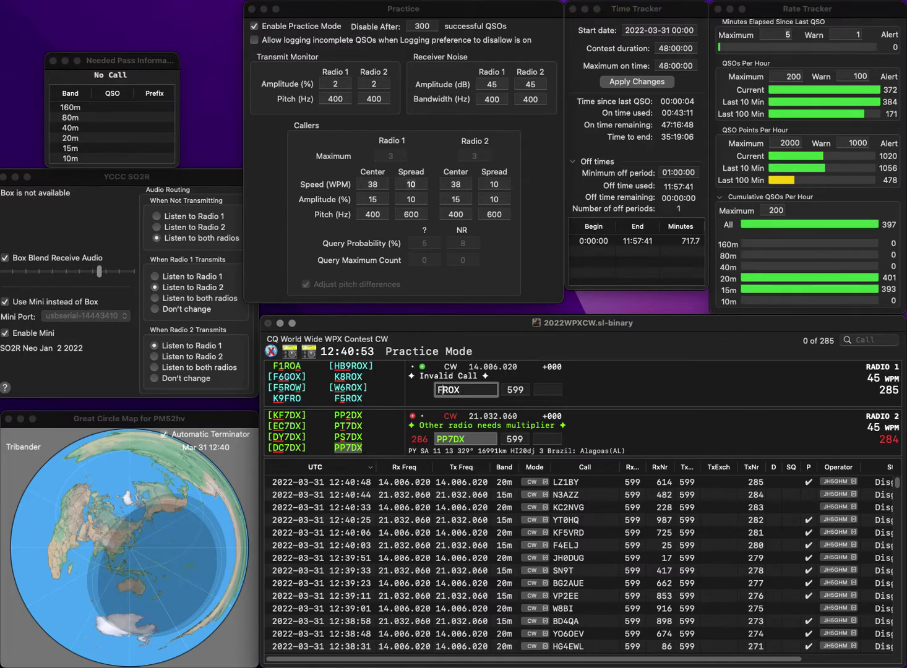
key("Return")
key("space")
type("63")
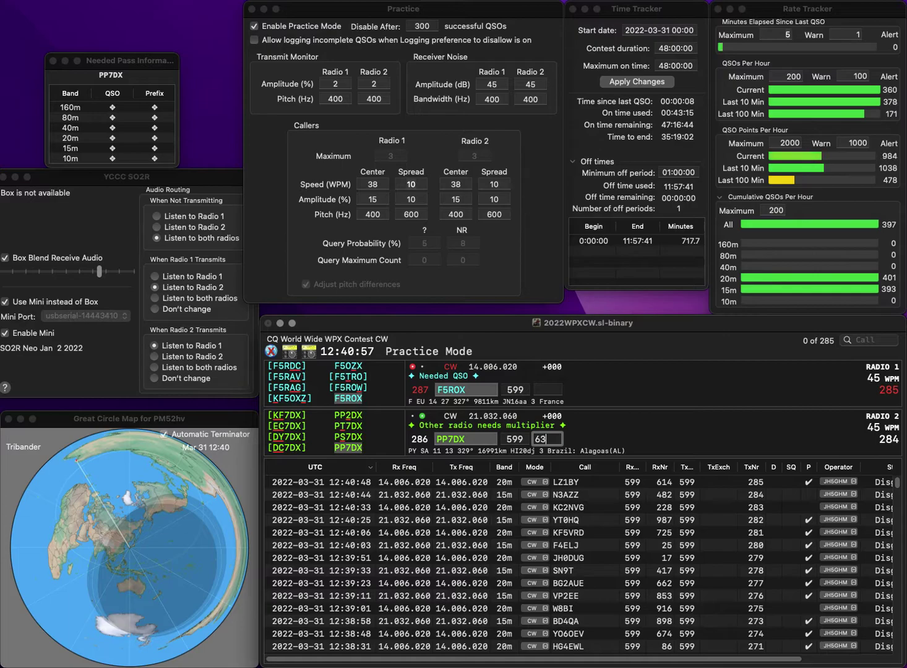
key("Up")
key("space")
type("73")
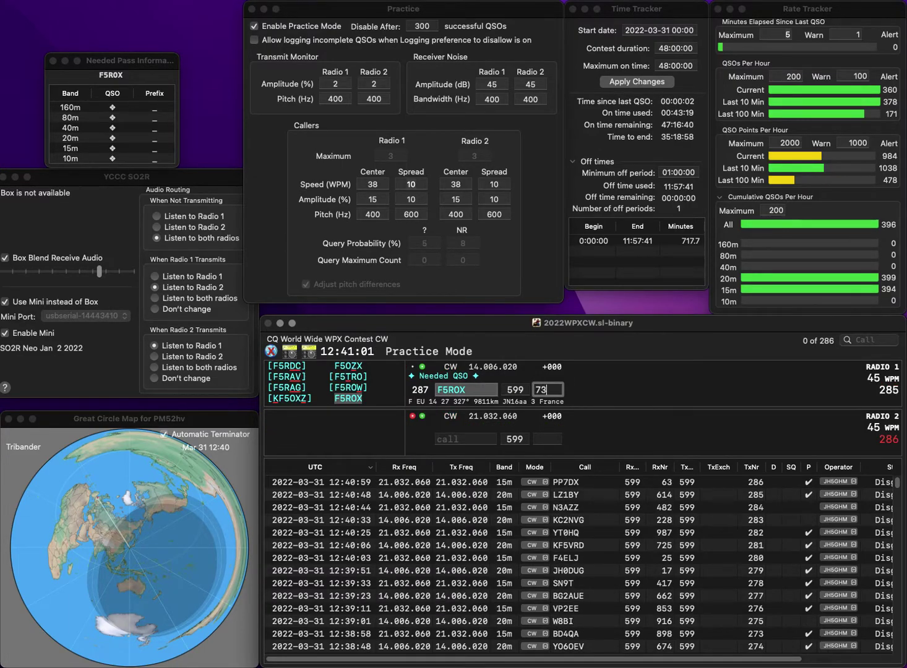
type("0")
key("Return")
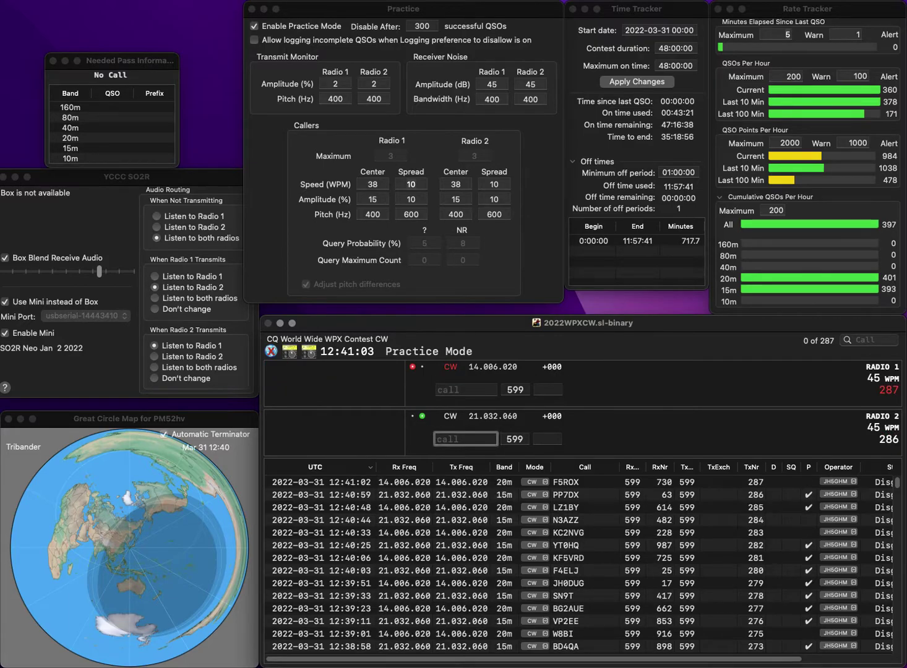
Step: Send the partial call RW on Radio 2
type("RW")
key("Return")
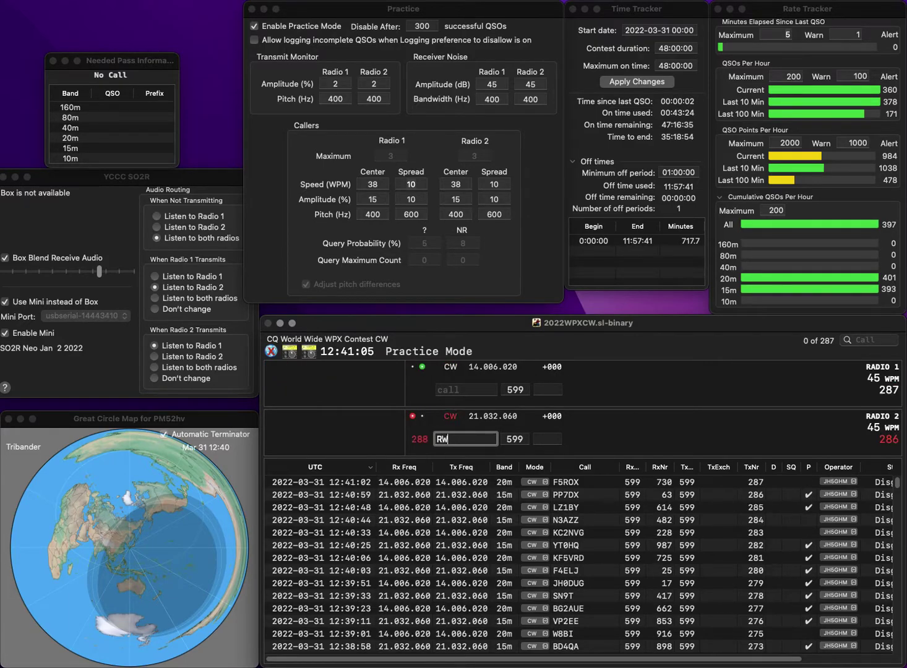
type("K0RMJ")
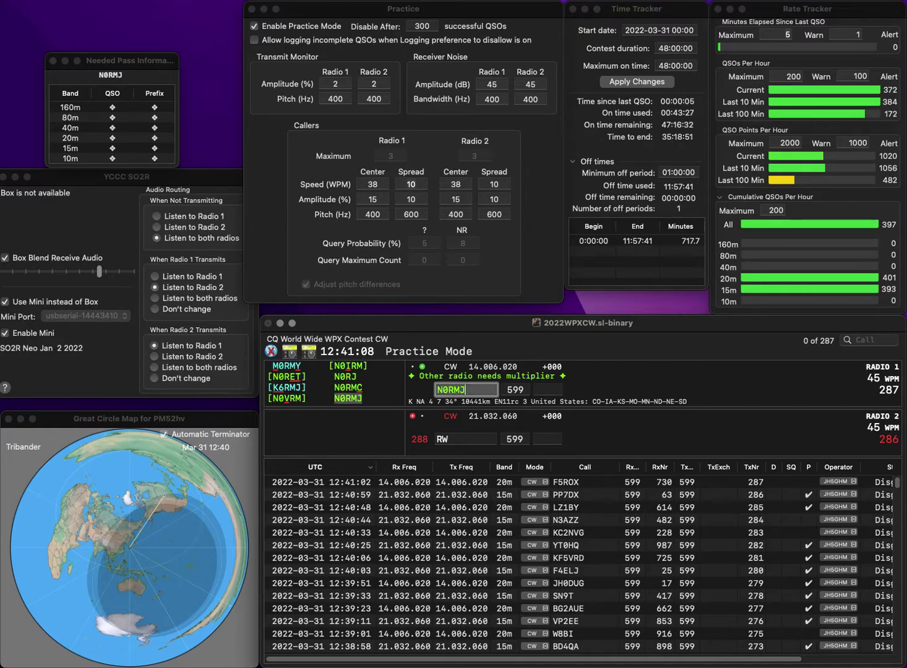
key("Return")
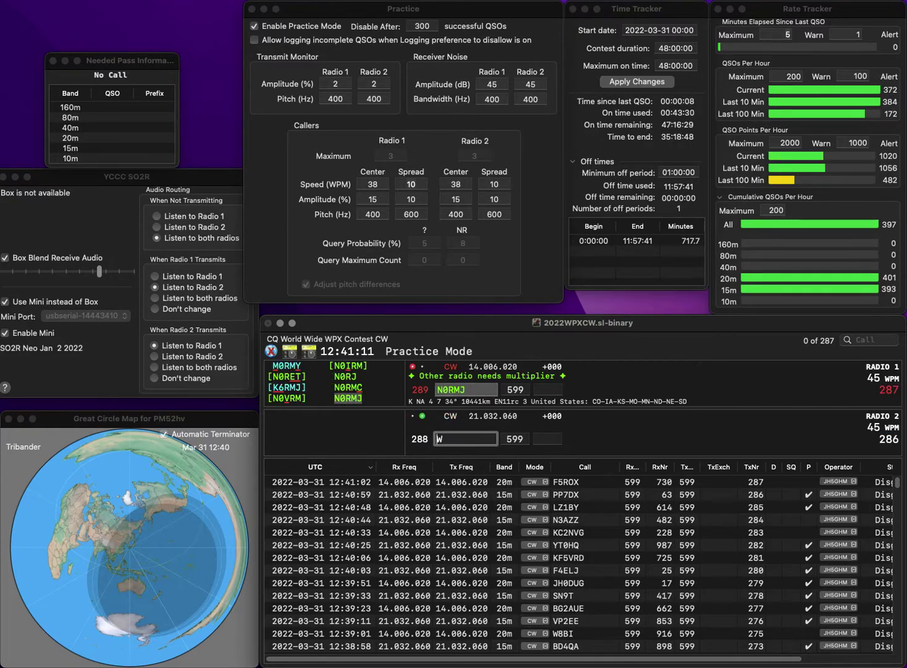
Step: Change the partial call on Radio 2 to WD8F and send it
type("F")
key("Left")
key("Left")
type("D")
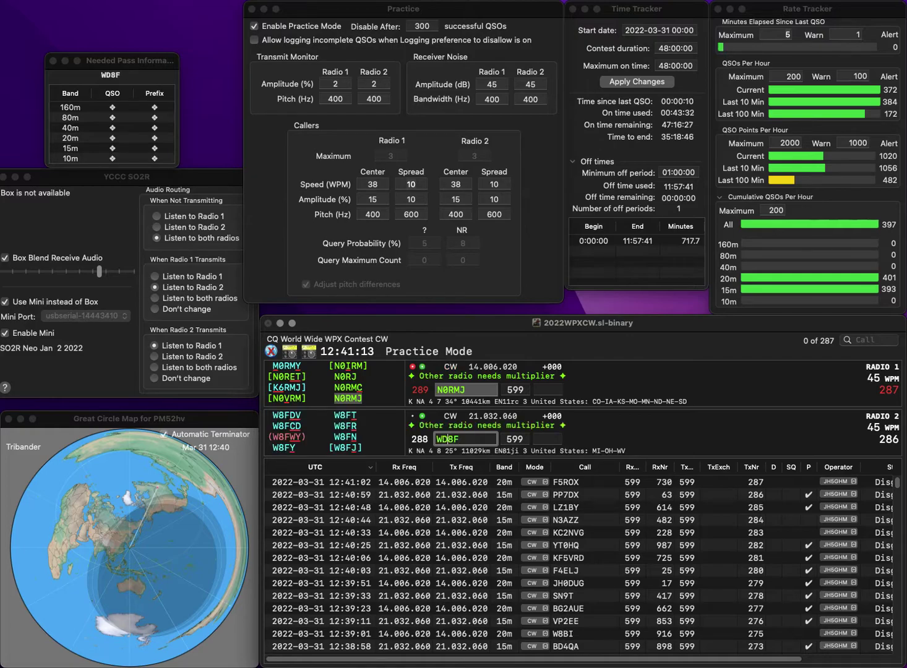
key("Return")
type("31")
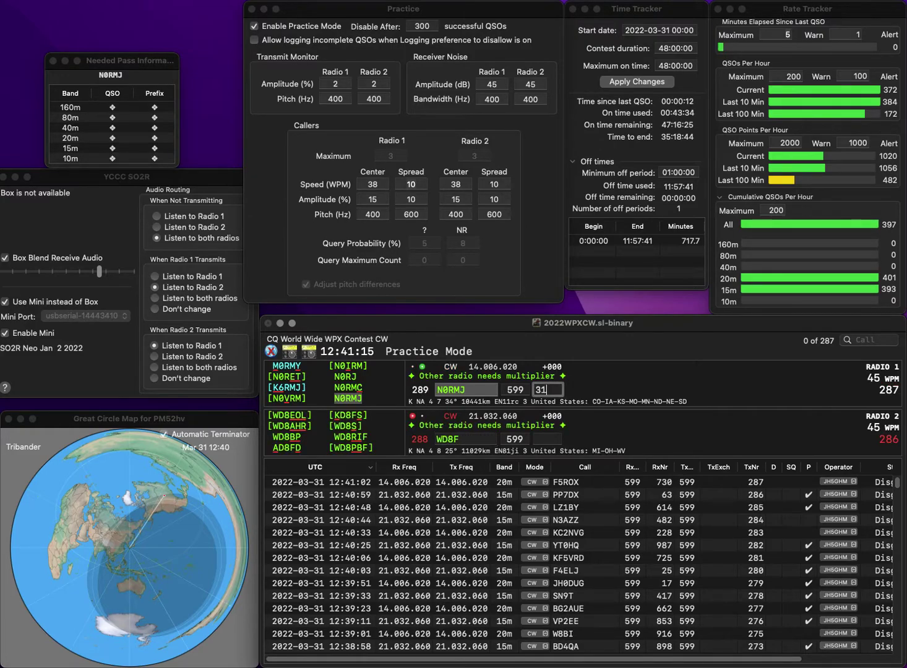
type("0")
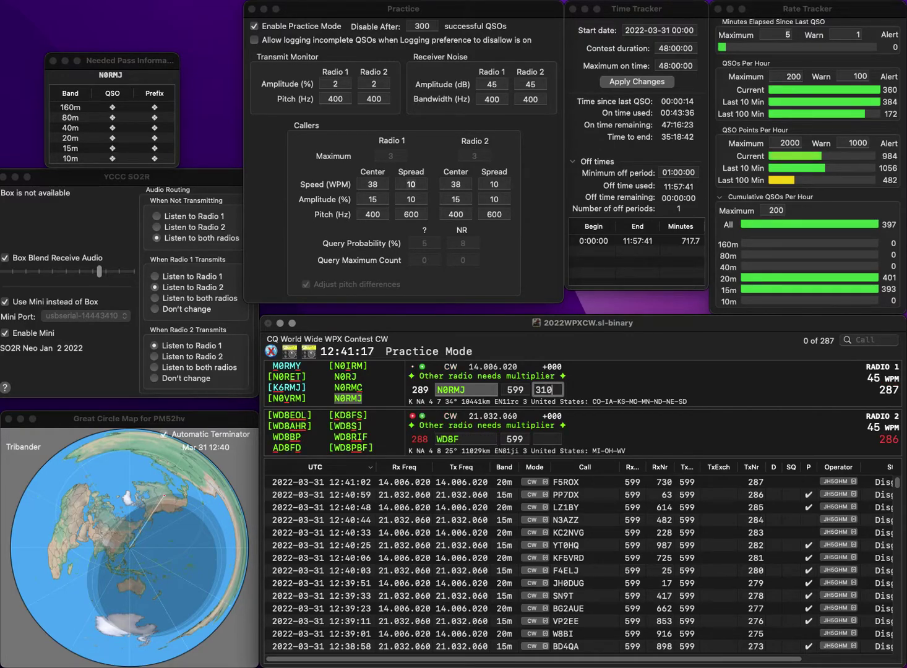
key("Return")
key("BackSpace")
type("F")
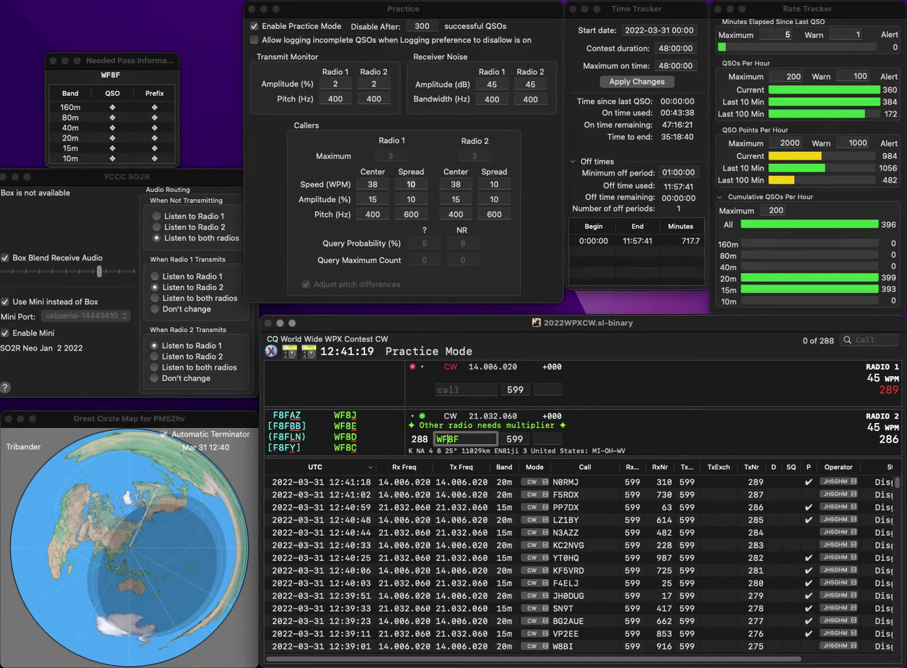
key("End")
key("BackSpace")
type("D")
key("Return")
type("KU7Y")
key("Return")
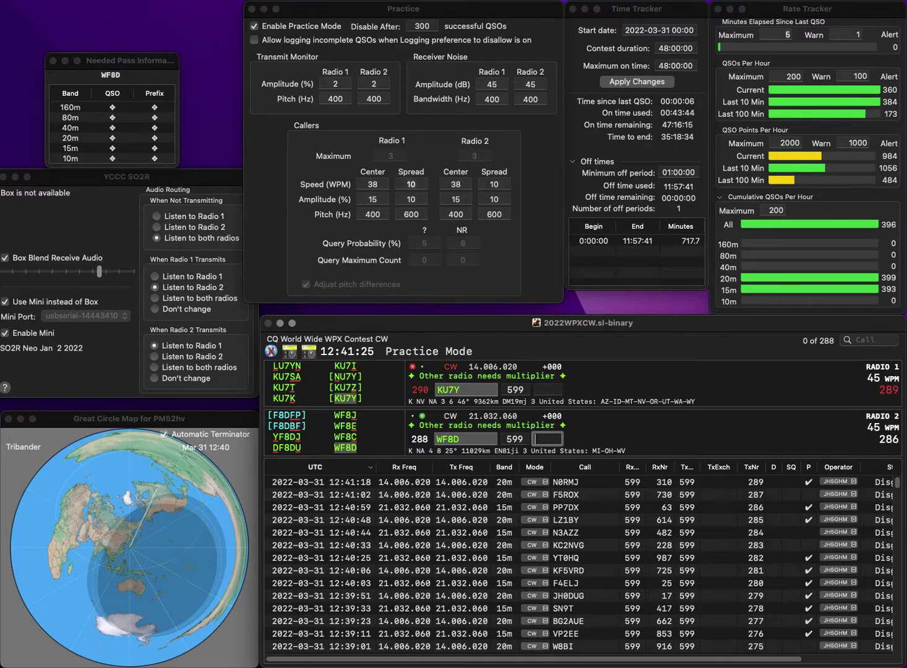
Step: Log WF8D on Radio 2 with received number 910 and KU7Y on Radio 1 with received number 967
type("910")
key("Return")
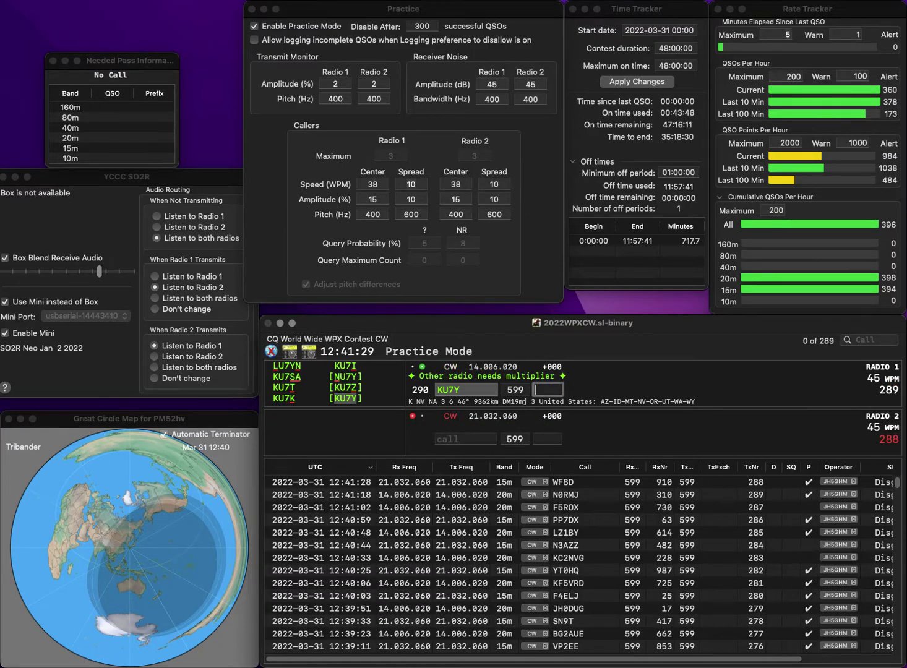
type("967")
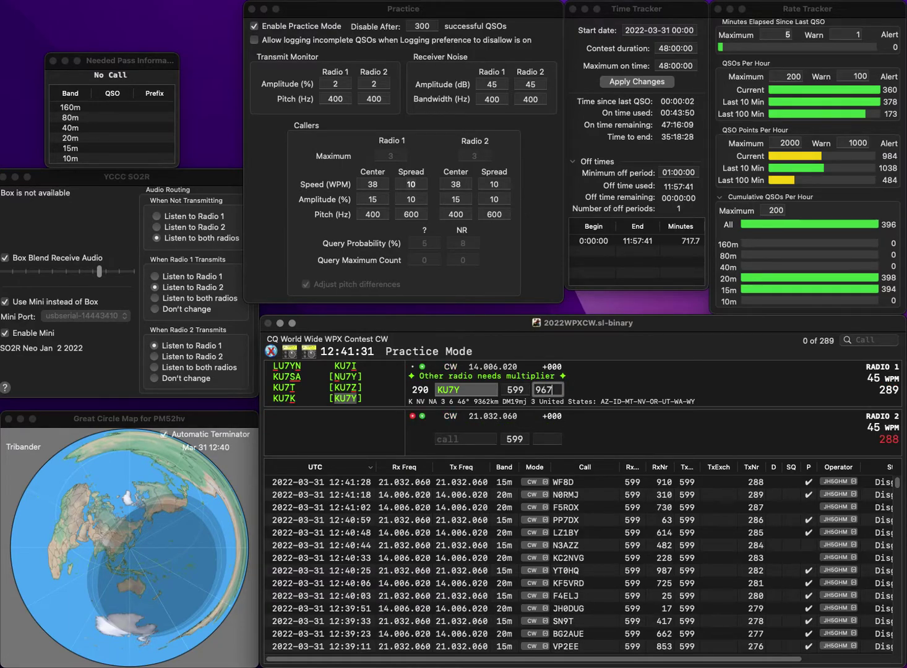
key("Return")
Step: Enter and send the partial call 1NGZ on Radio 2 and the callsign WP3J on Radio 1
type("1NG")
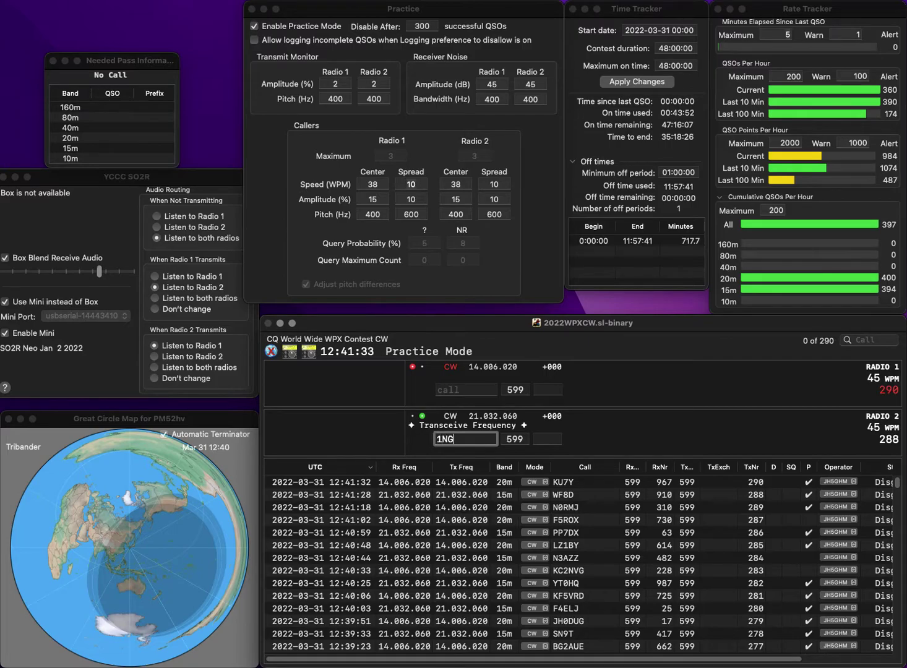
type("Z")
key("Return")
type("WP3J")
key("Return")
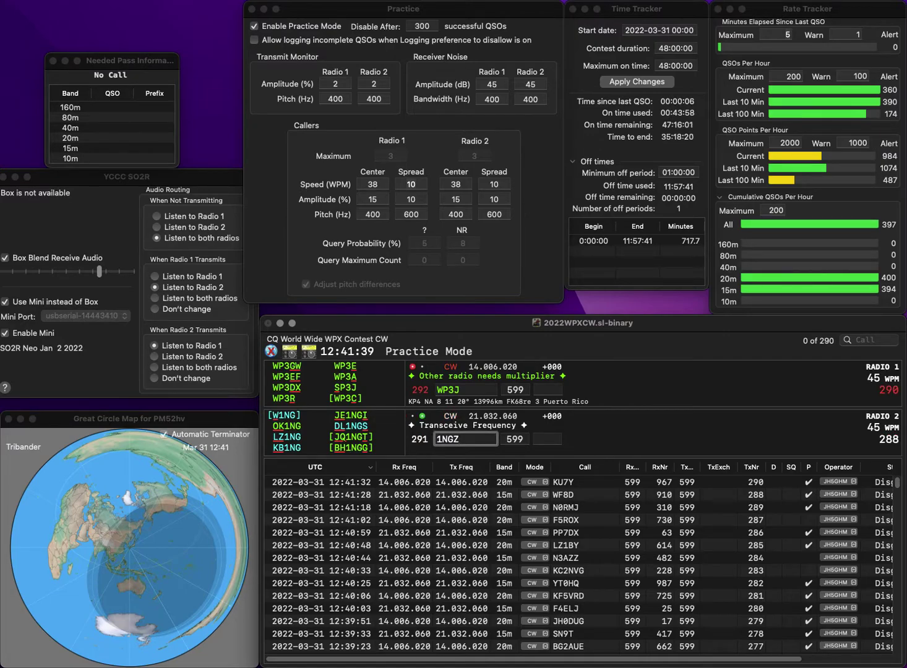
type("BH")
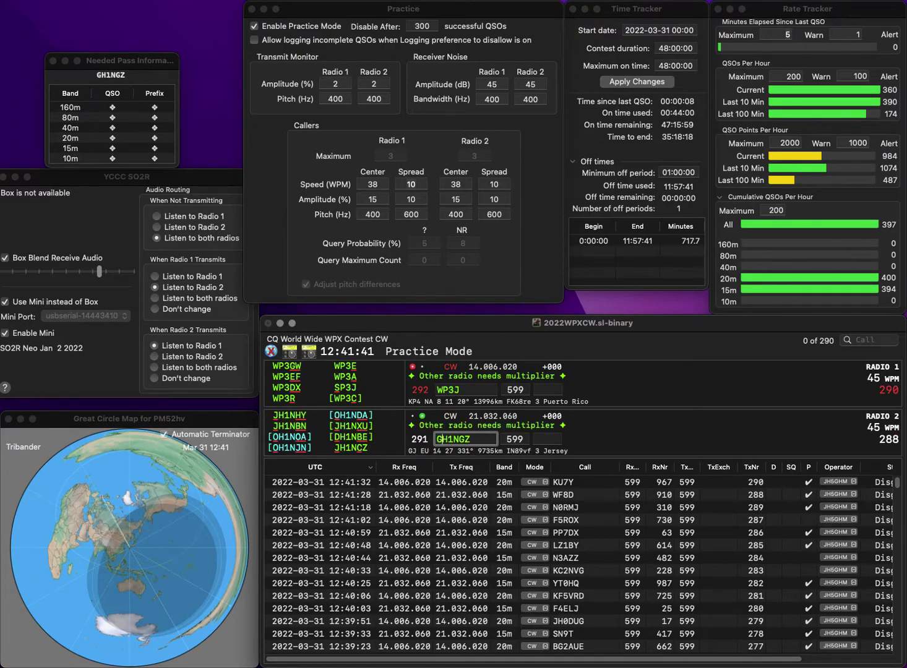
key("Delete")
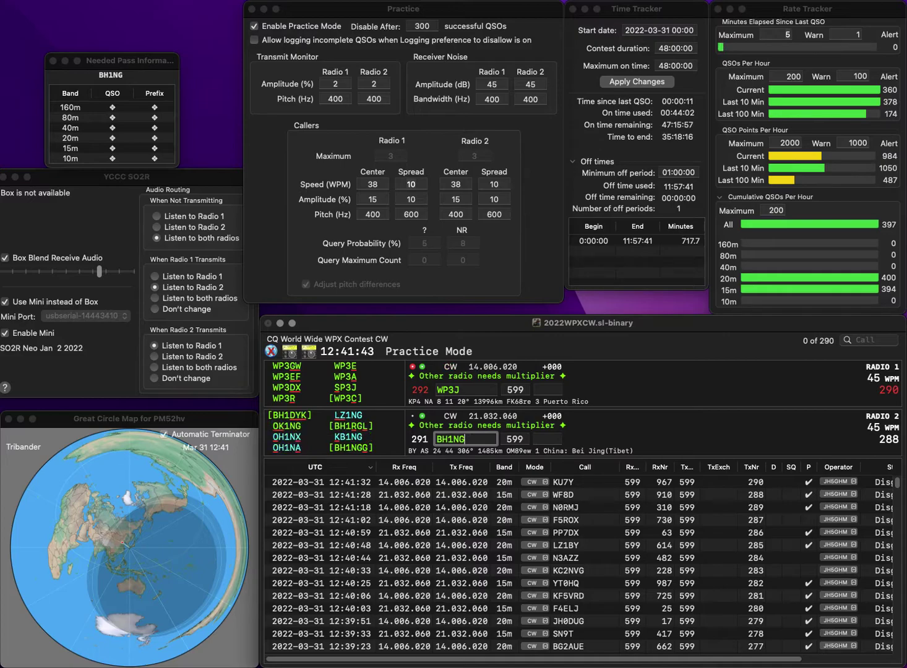
type("G")
key("Return")
left_click(454, 390)
key("BackSpace")
type("2")
key("Return")
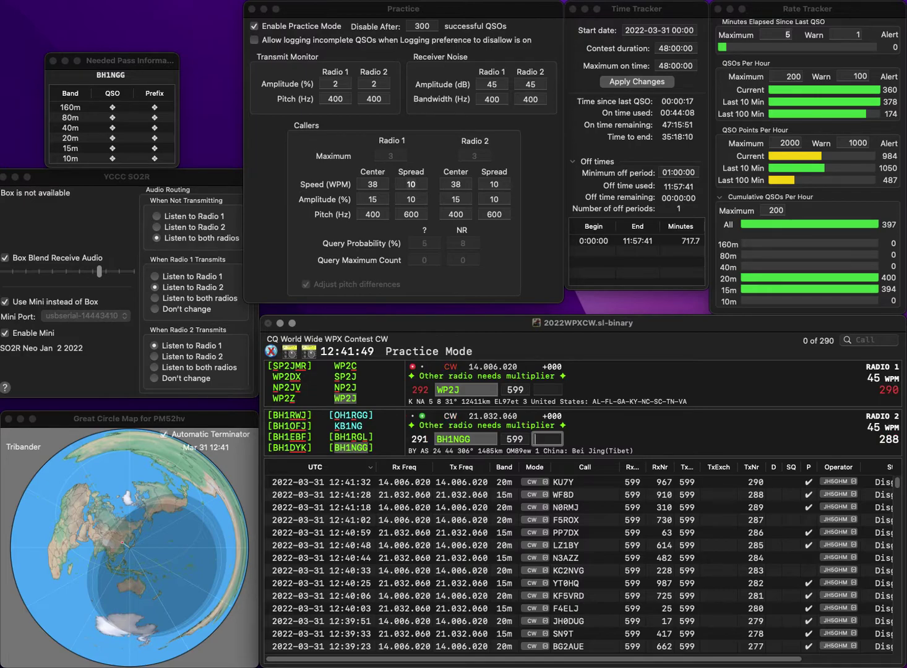
type("69")
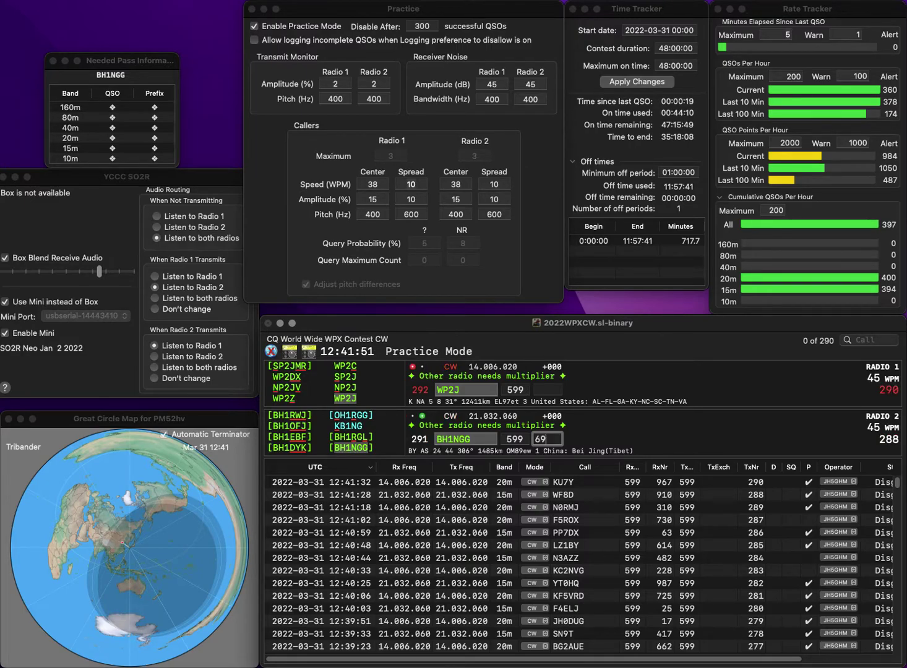
type("4")
key("Return")
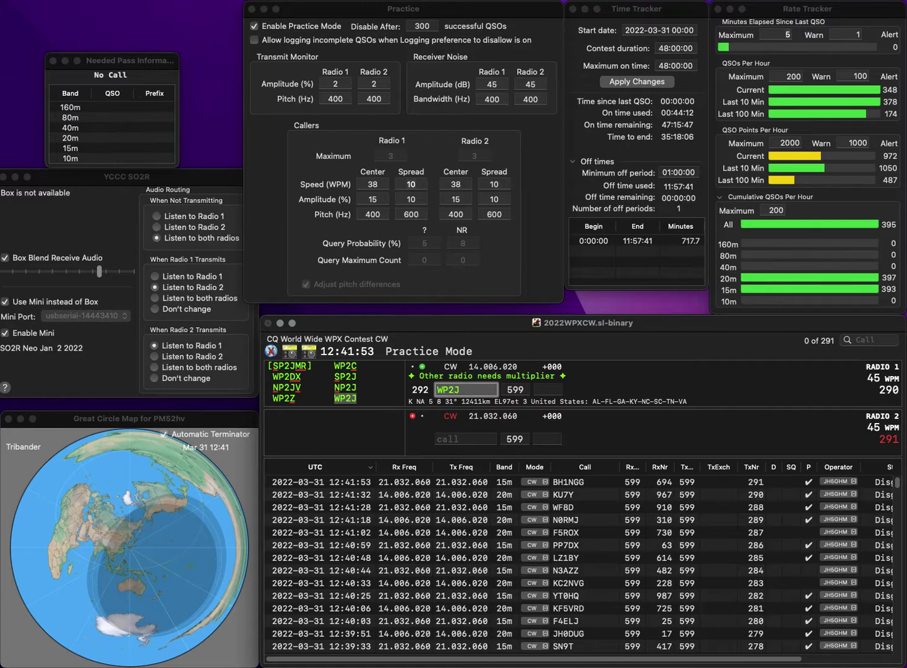
key("space")
type("668")
key("Return")
type("W4J")
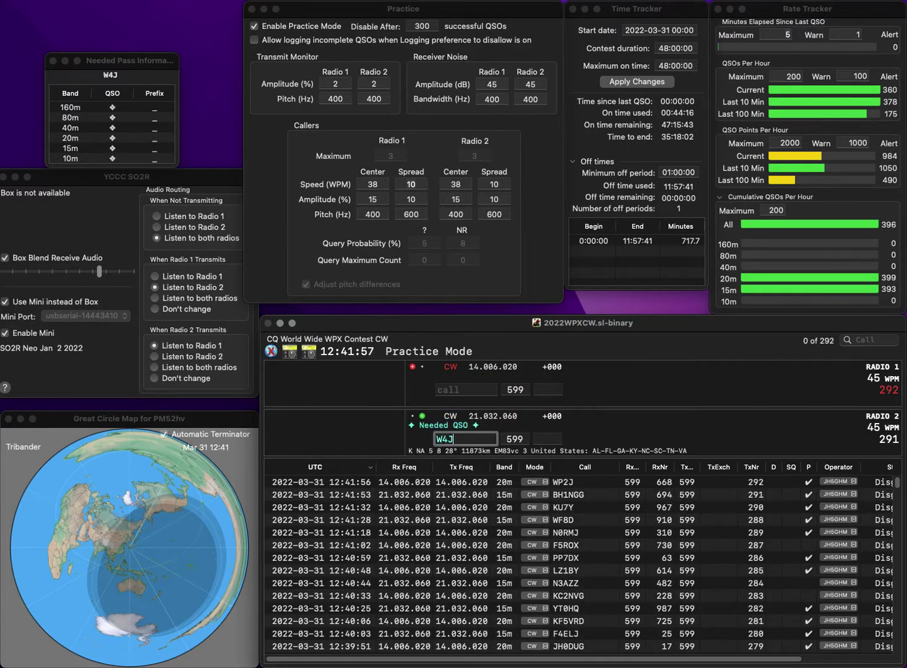
type("M")
key("Return")
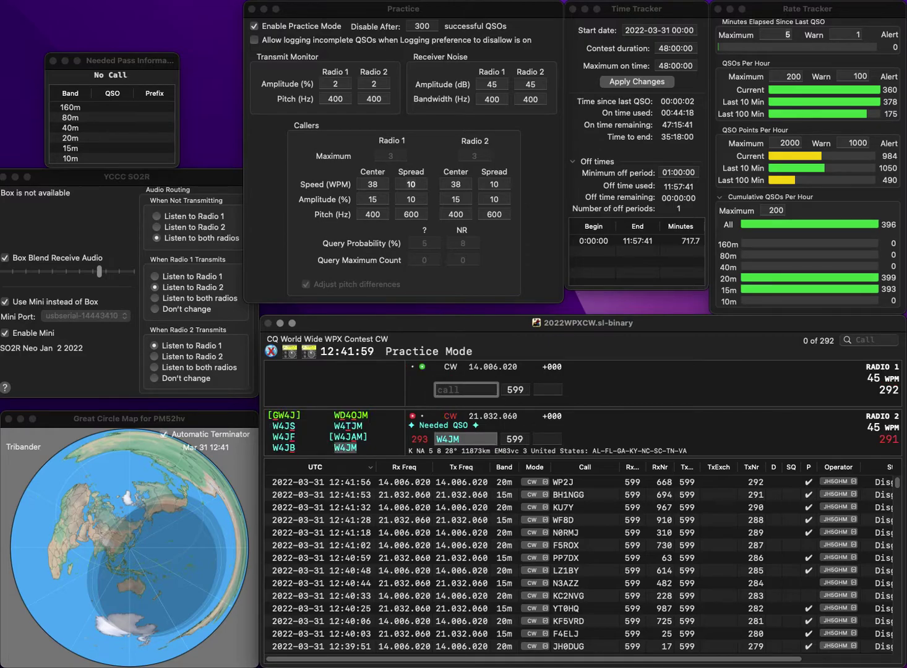
type("SFV2SUD")
key("Left")
key("Left")
key("Left")
key("Left")
key("Left")
key("BackSpace")
key("End")
left_click(546, 438)
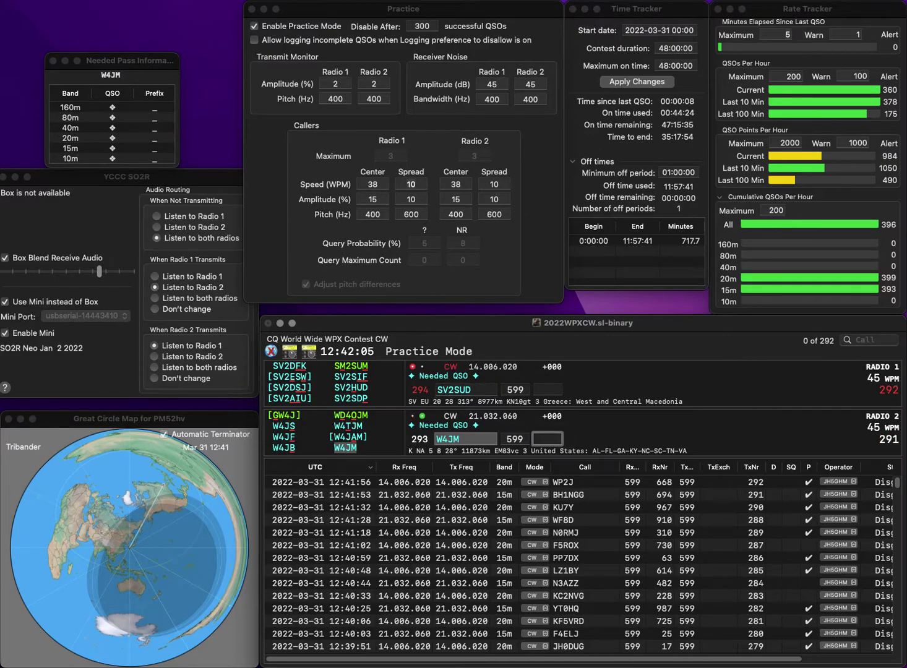
type("344")
key("Return")
Step: Correct the call on Radio 1 to SV2HUD and send it
key("Left")
key("Left")
key("BackSpace")
type("H")
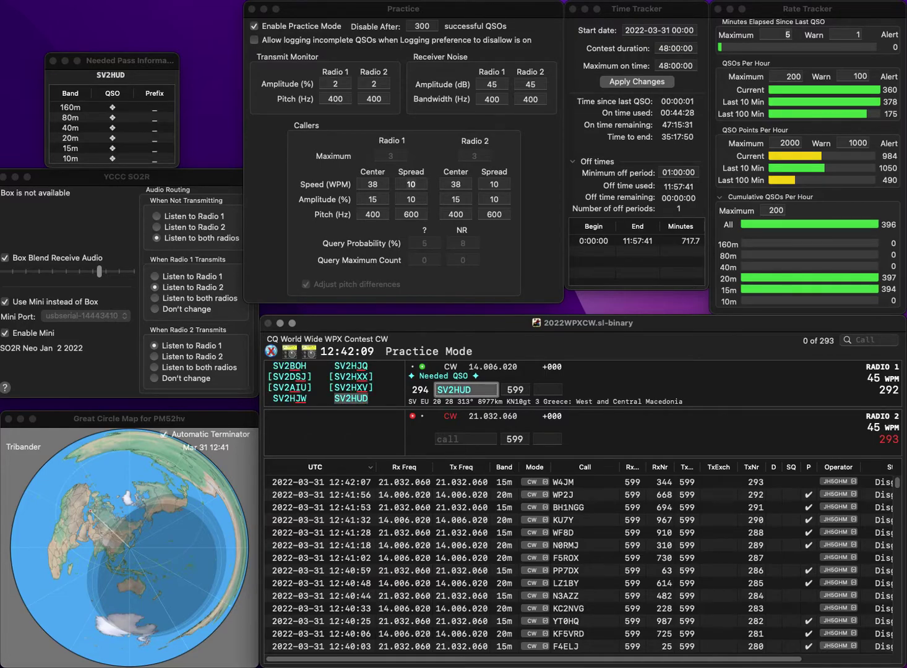
key("Return")
type("K0")
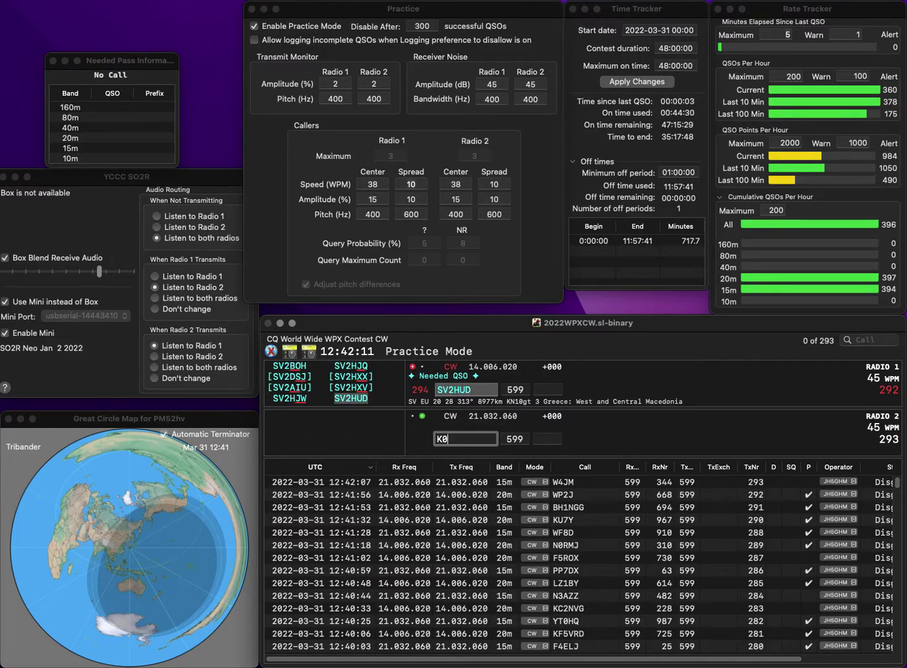
type("FVV")
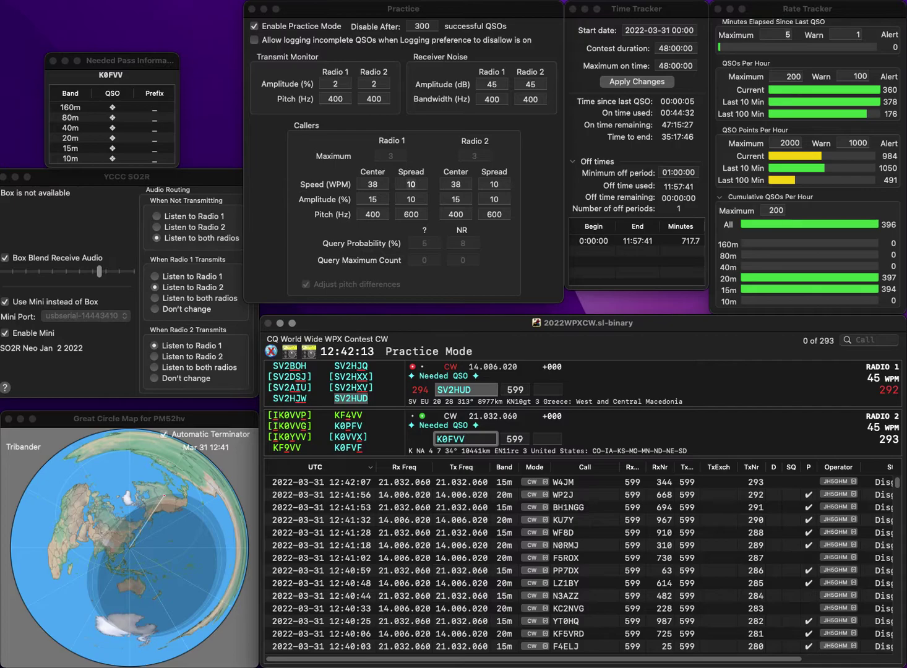
key("BackSpace")
type("F")
key("Return")
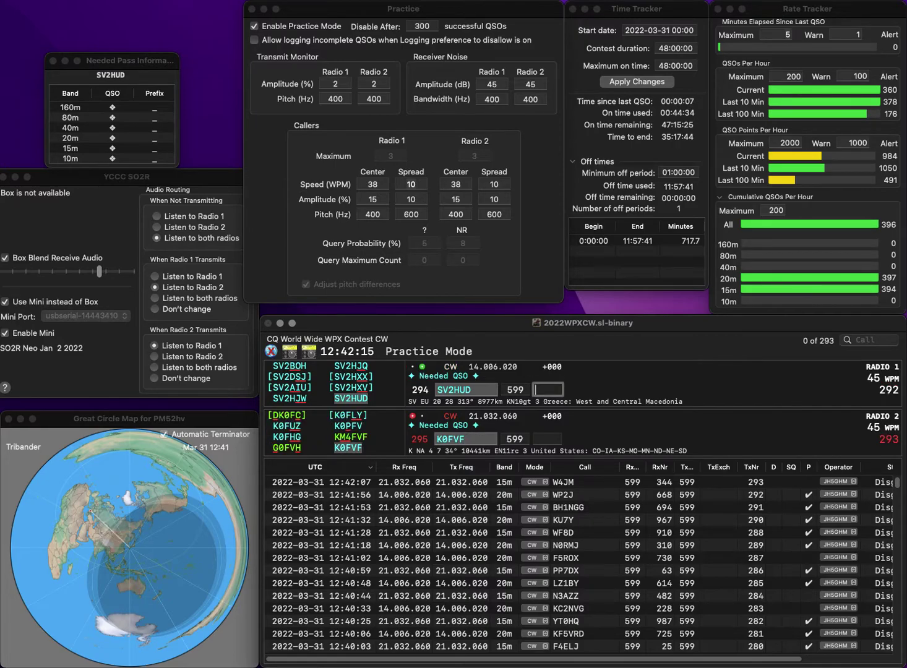
key("Return")
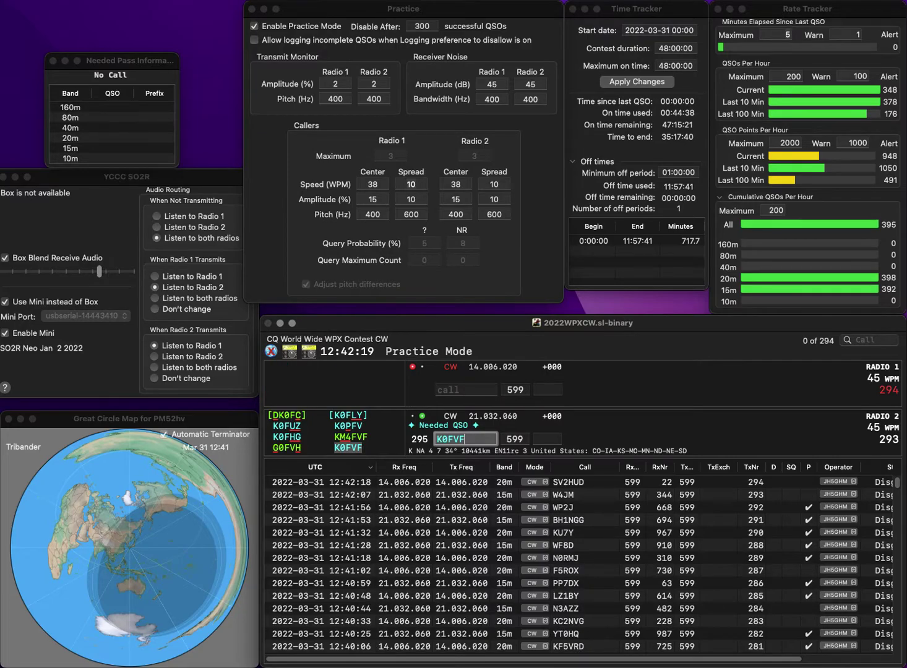
key("Tab")
type("653")
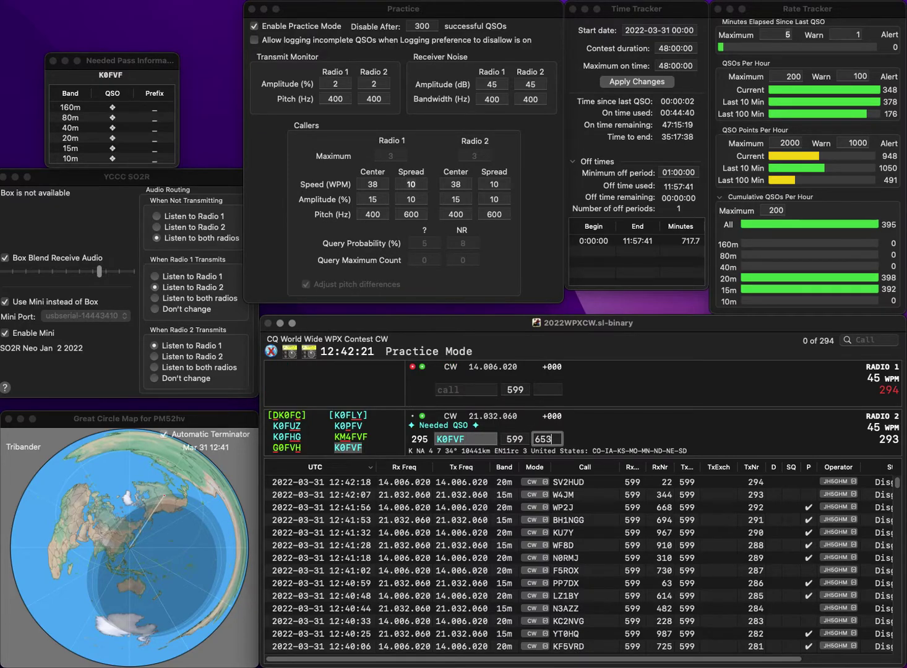
key("Return")
type("DL3O")
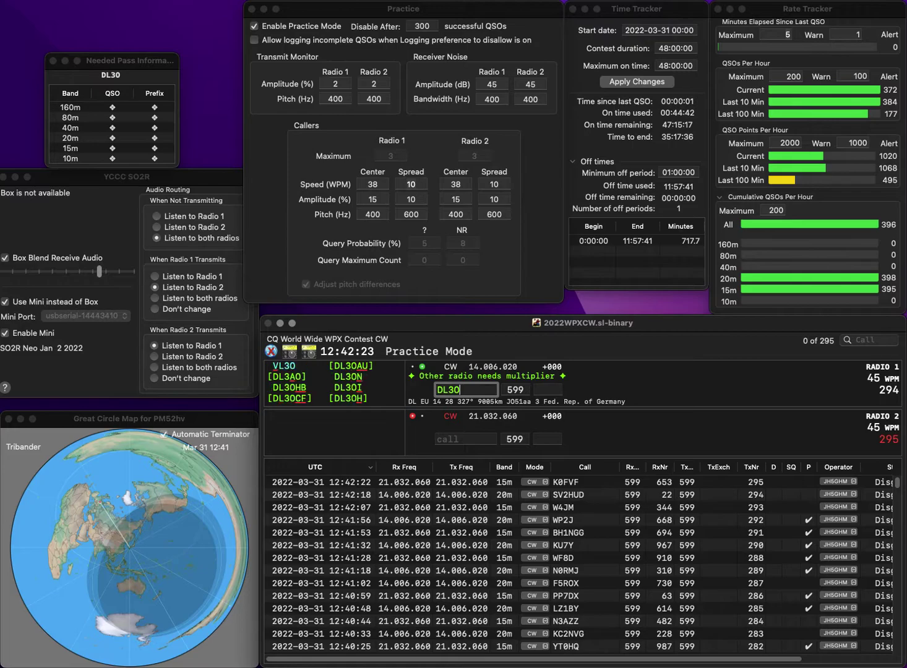
type("I")
key("Return")
type("K5JIR")
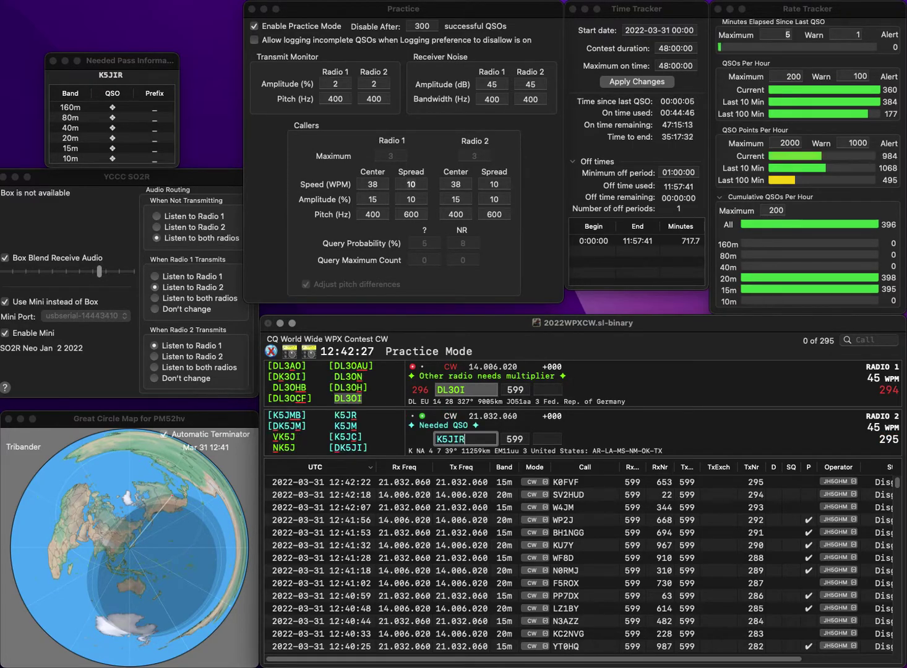
key("Return")
Step: Log DL3OI on Radio 1 with received number 631
type("631")
key("Return")
Step: Correct the call on Radio 2 to KH2SR and send it, and send the callsign W1CU on Radio 1
type("KH2SR")
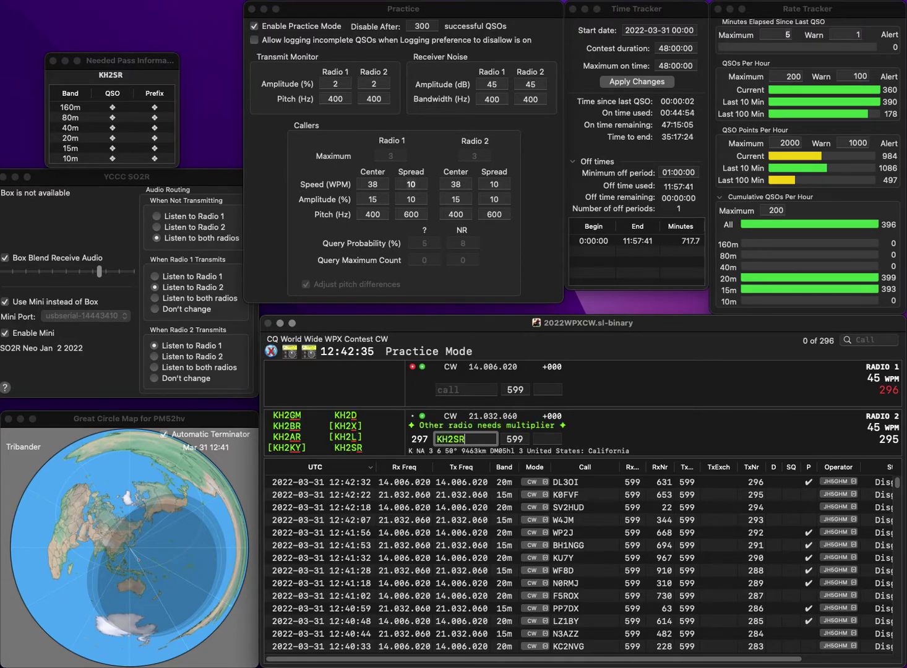
type("1CU")
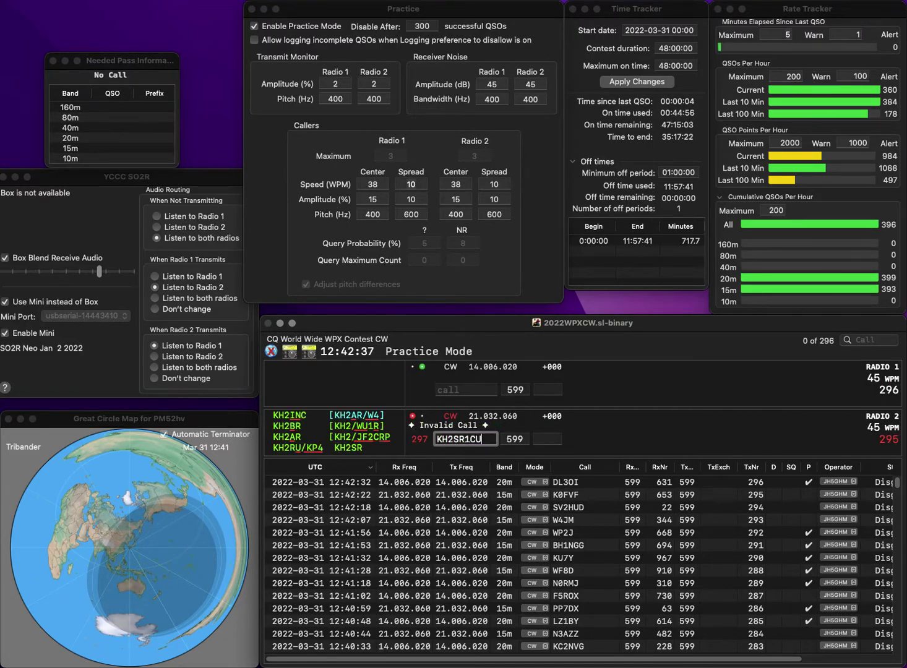
key("BackSpace")
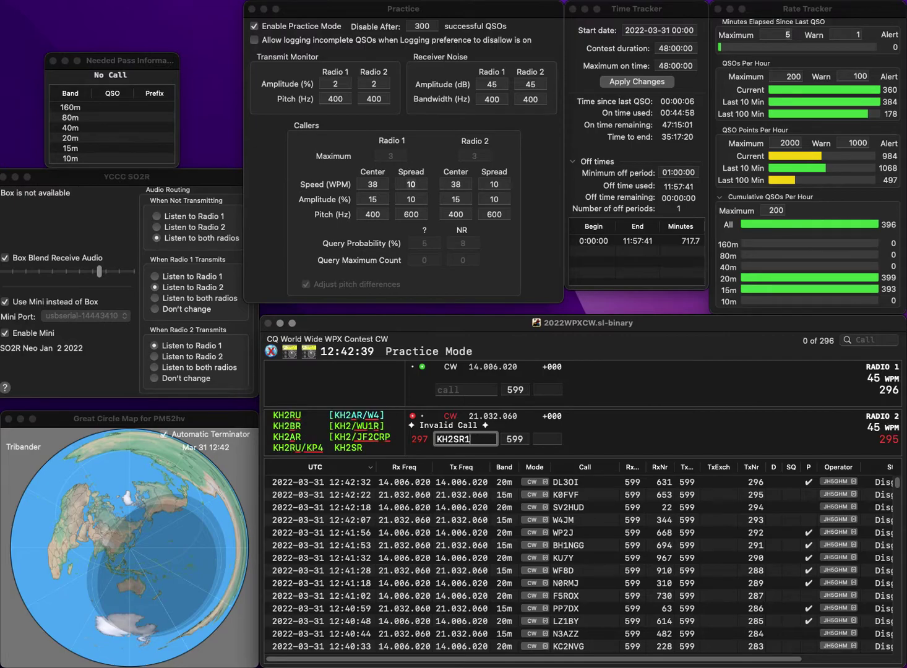
key("BackSpace")
key("Return")
key("Return")
key("Return")
type("W1CU")
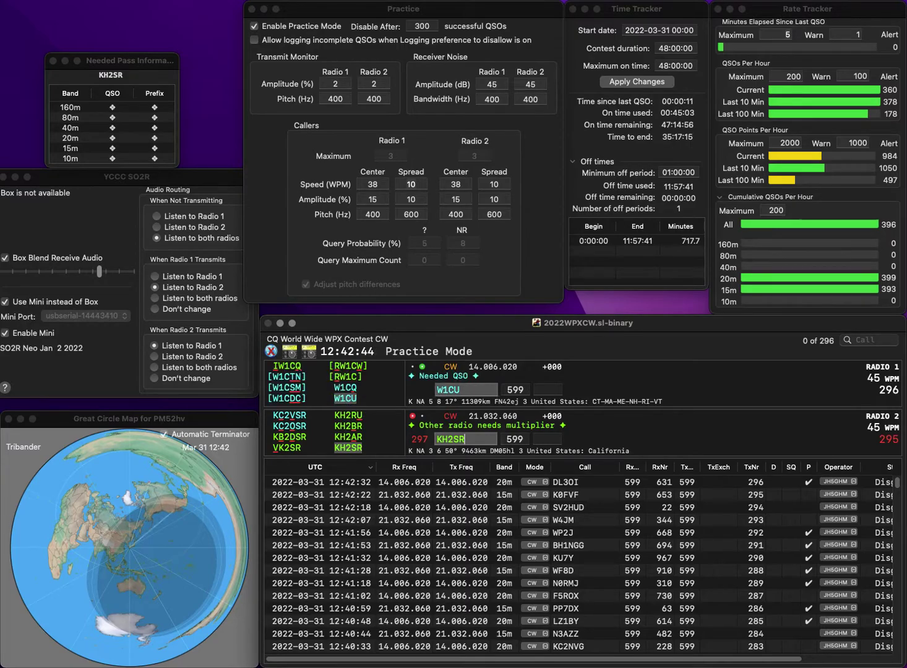
key("Return")
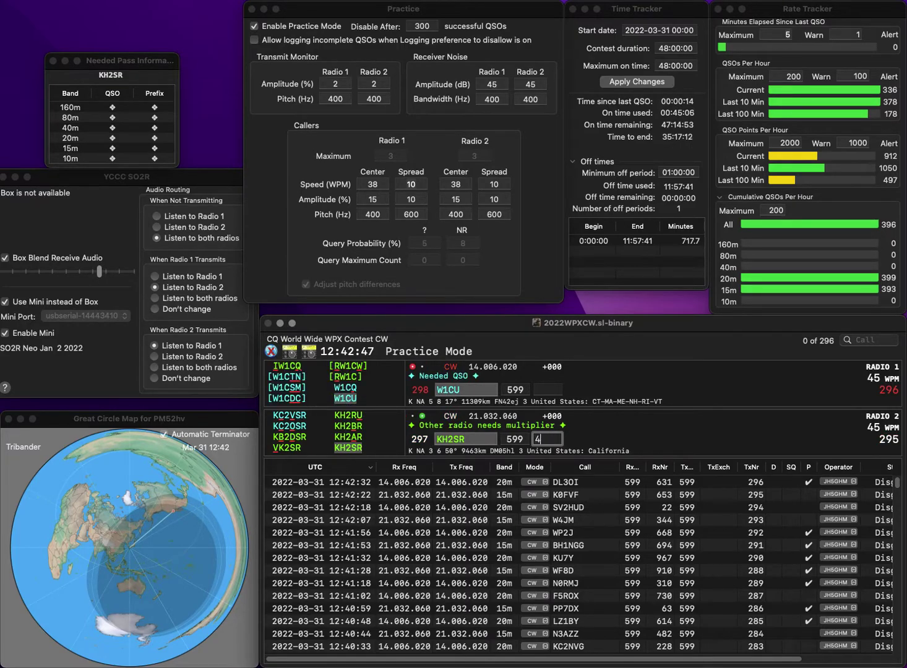
type("478")
key("Return")
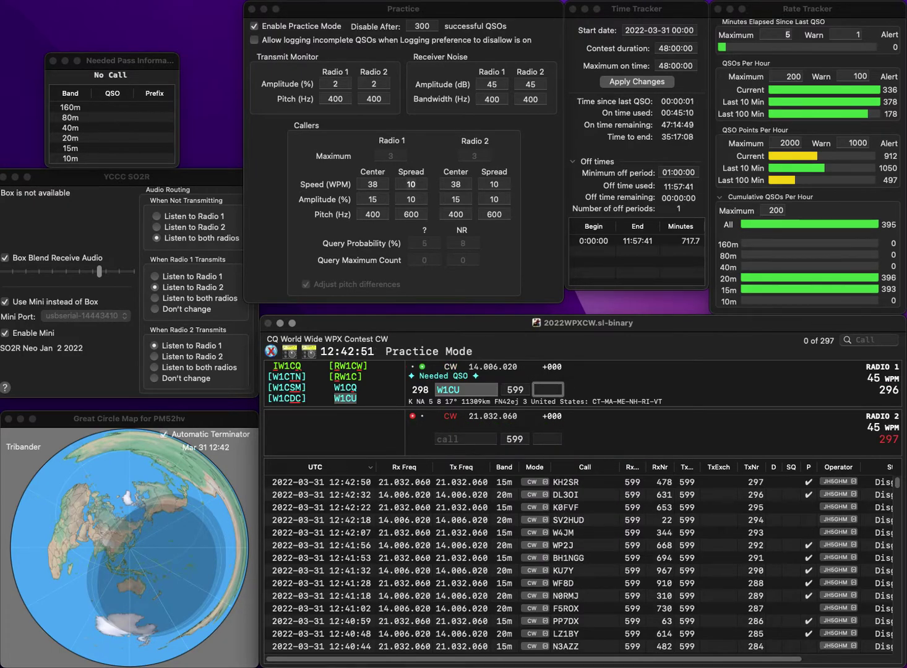
type("203")
key("Return")
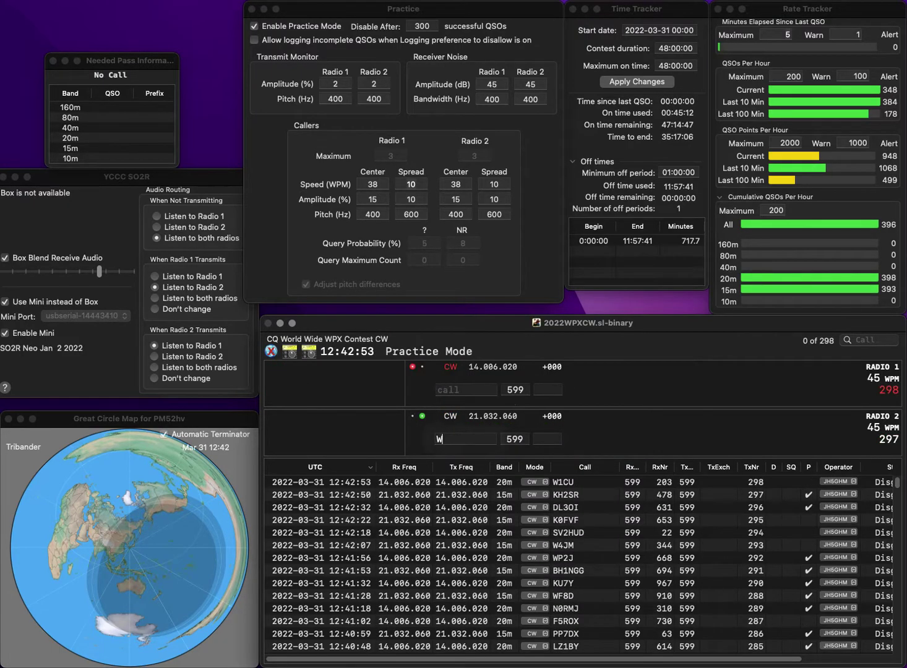
type("W9")
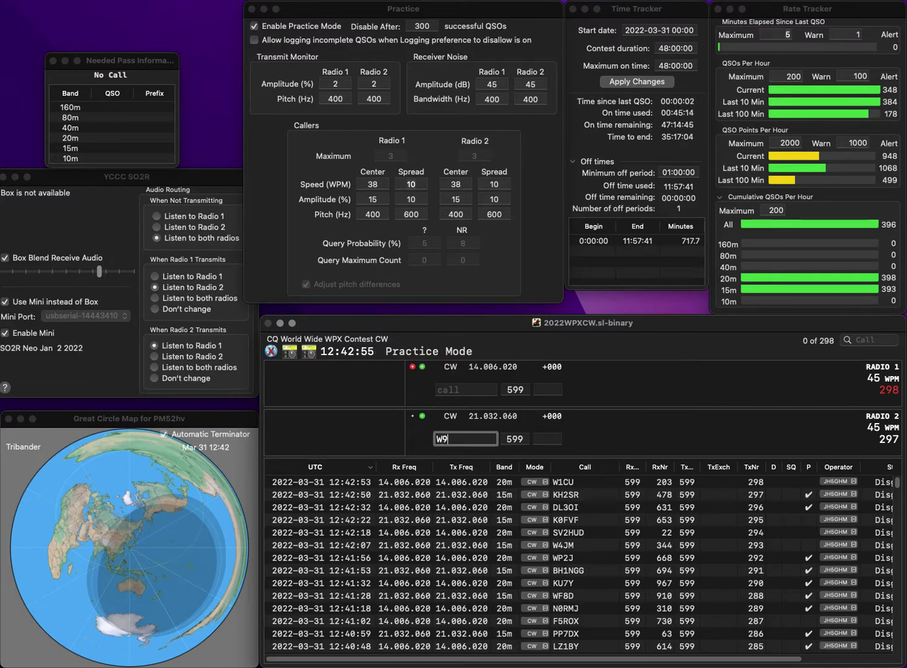
key("Return")
type("8K")
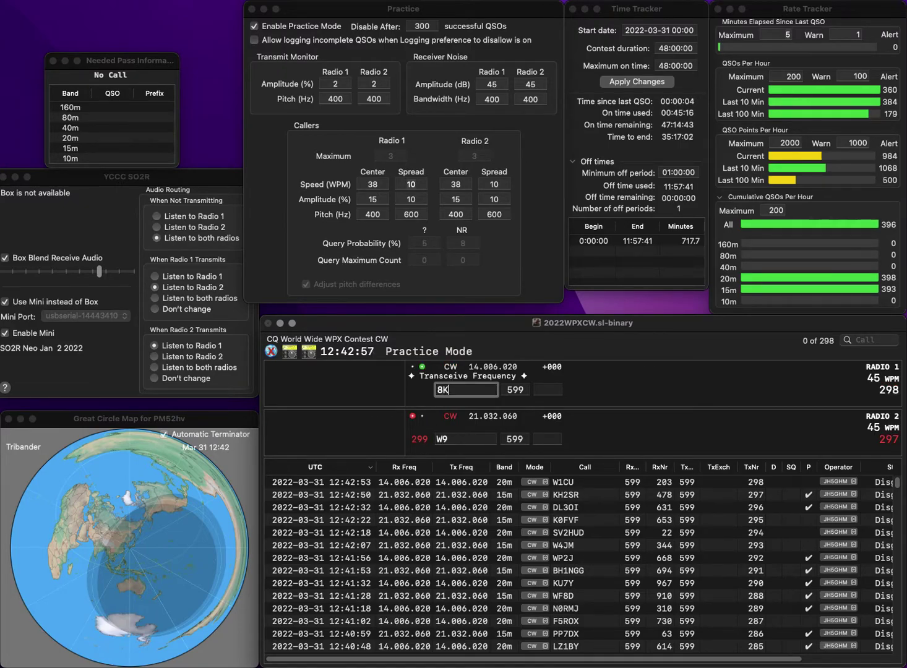
key("Left")
key("Left")
type("ED")
key("Return")
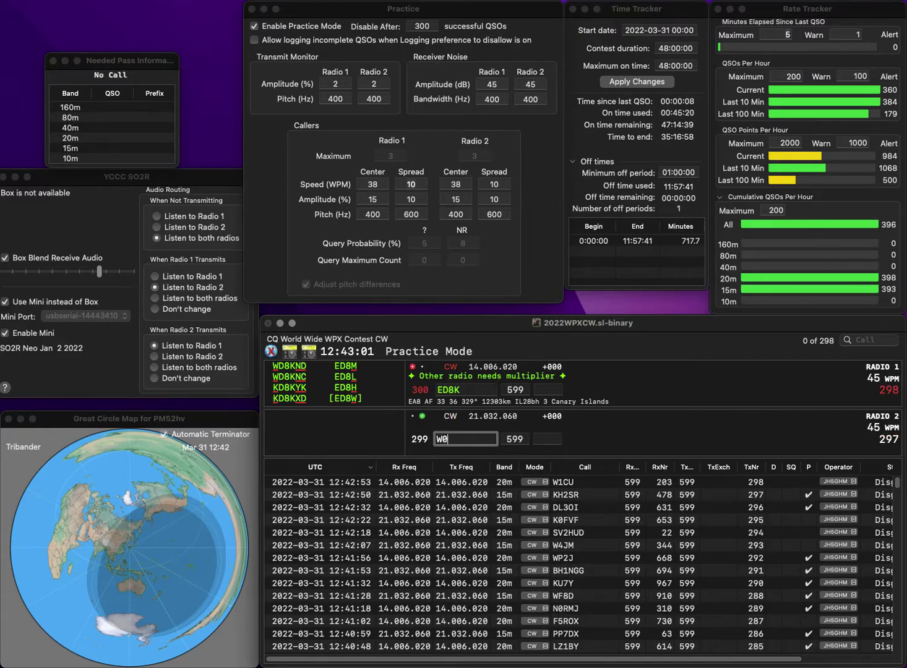
Step: Correct the call on Radio 2 to W0UFO and the call on Radio 1 to EE8K, sending each one
key("BackSpace")
type("0UFO")
key("Return")
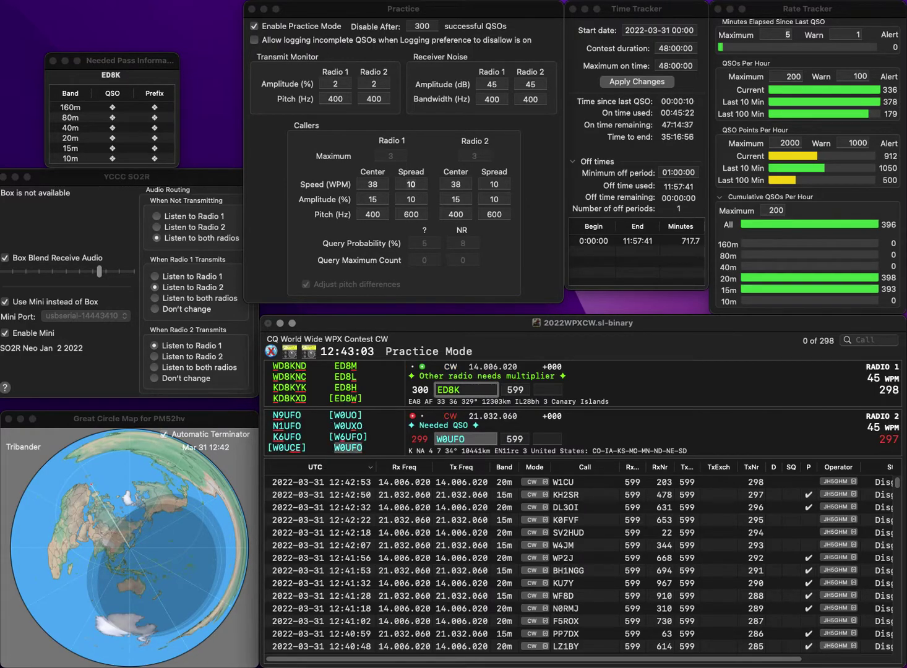
key("BackSpace")
type("E")
key("Return")
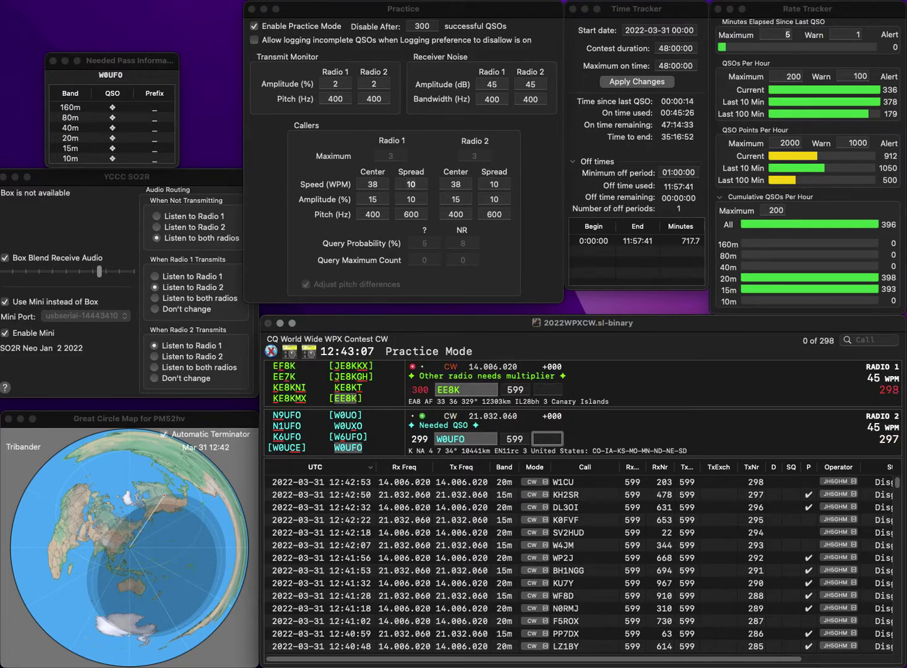
type("740")
key("Return")
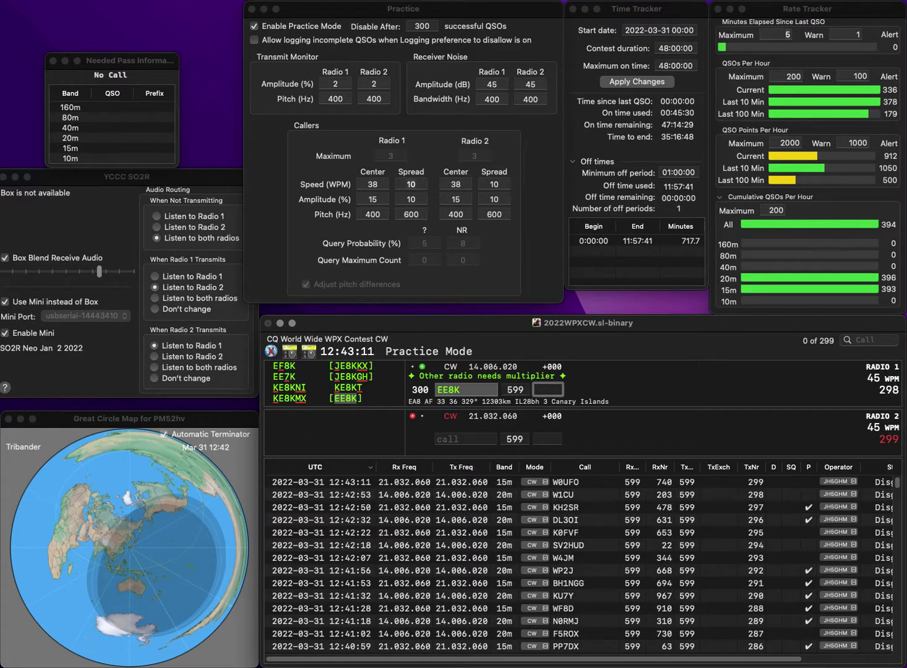
type("961")
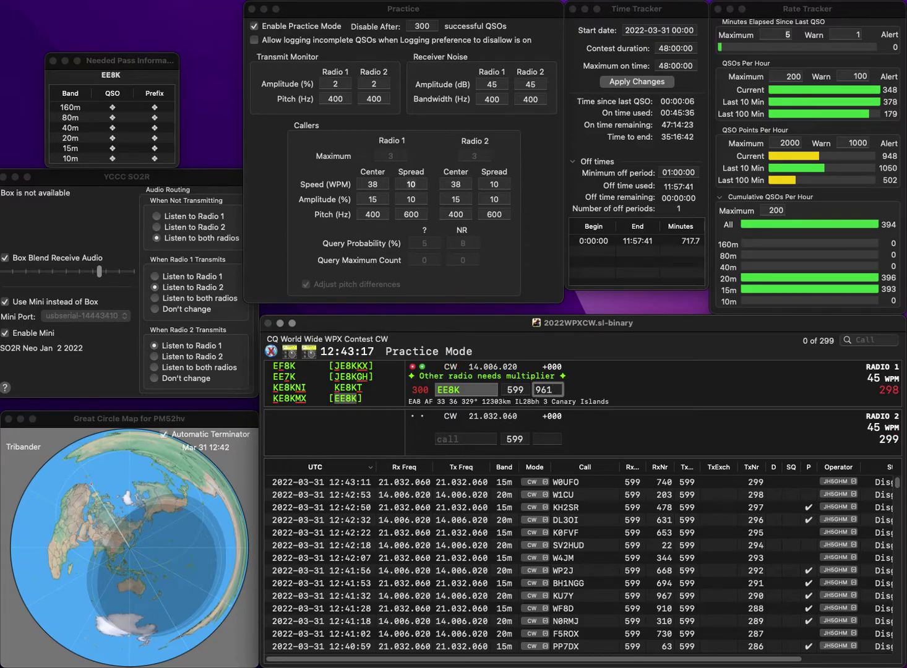
key("Return")
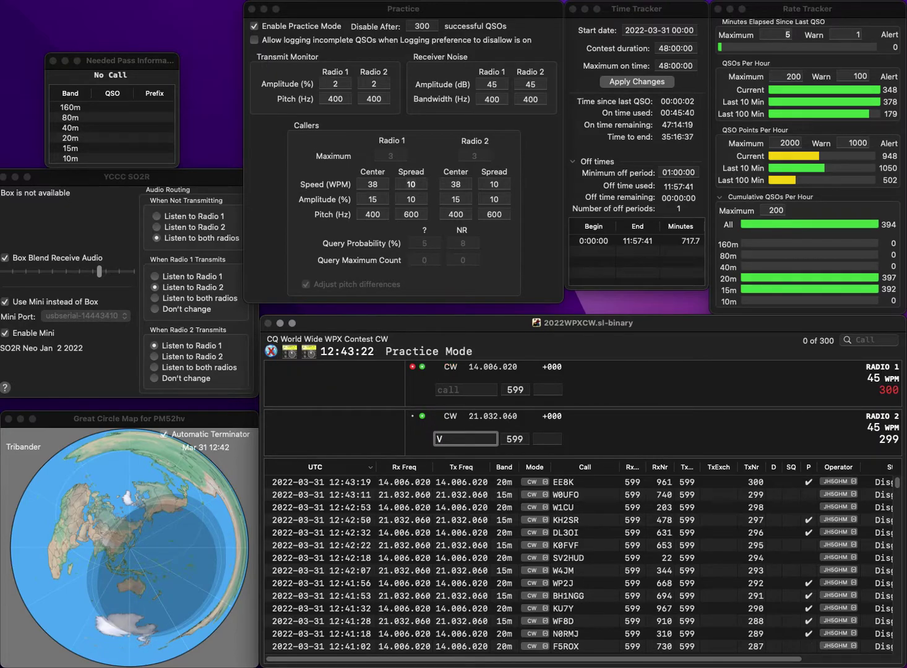
type("KBP")
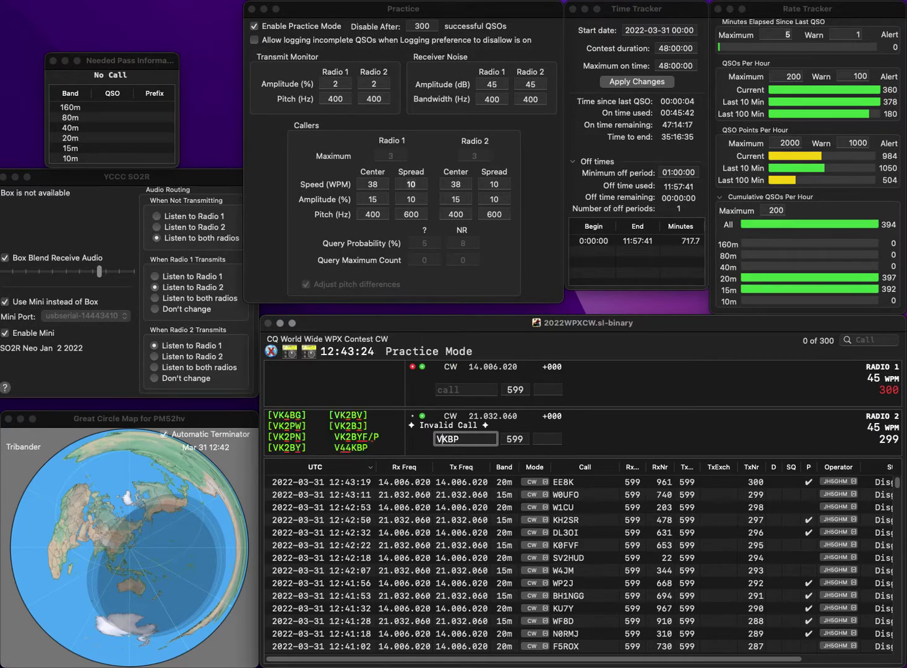
key("Left")
key("Left")
key("Left")
type("44")
key("Return")
type("D")
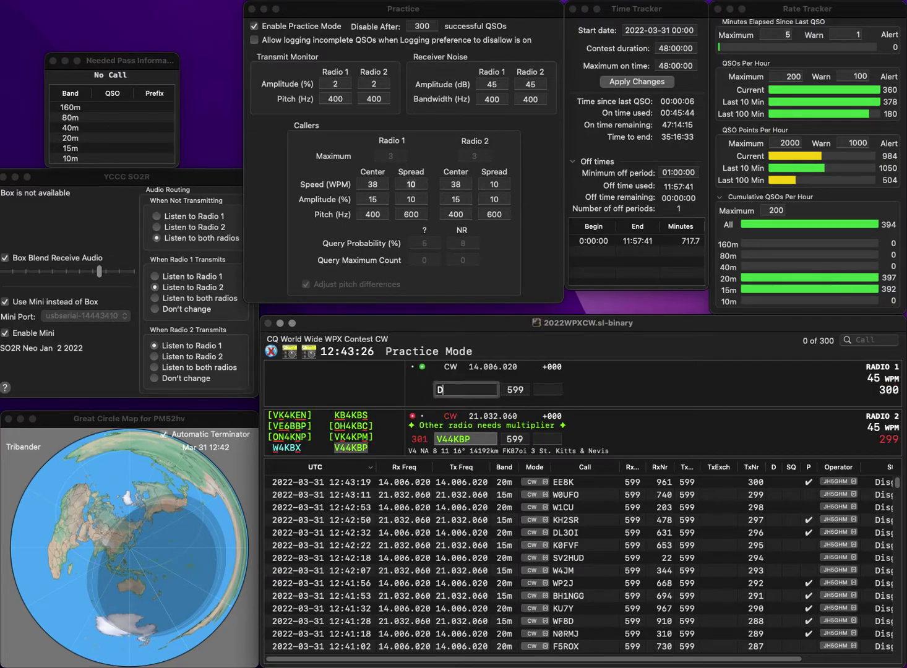
type("L6ABN")
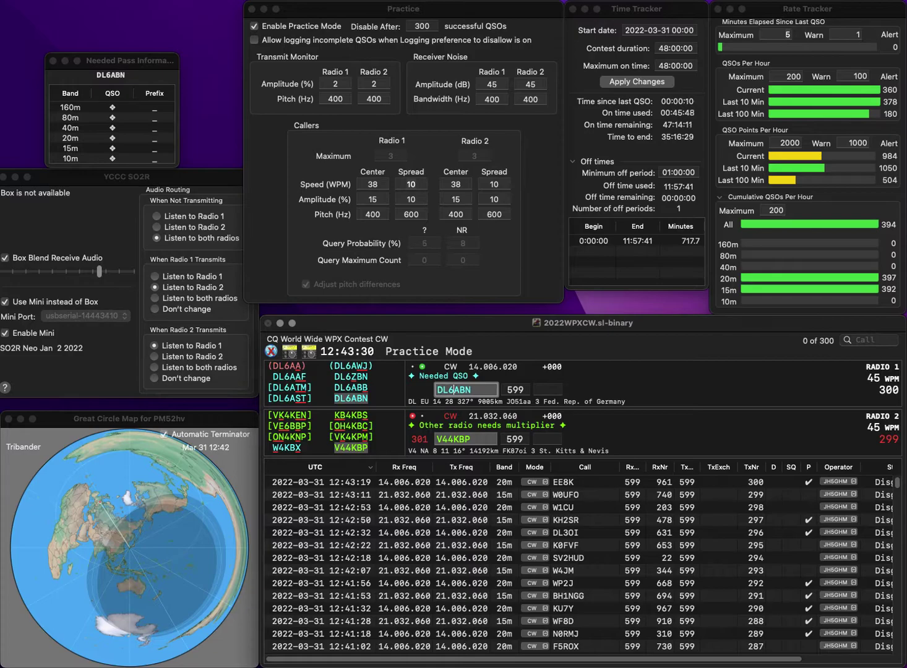
key("Return")
type("111")
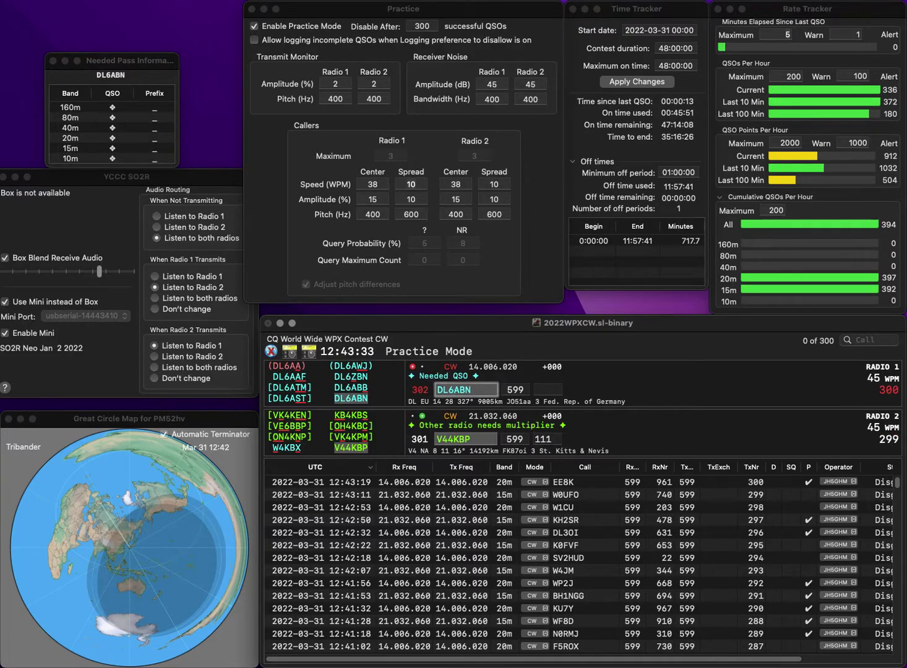
key("space")
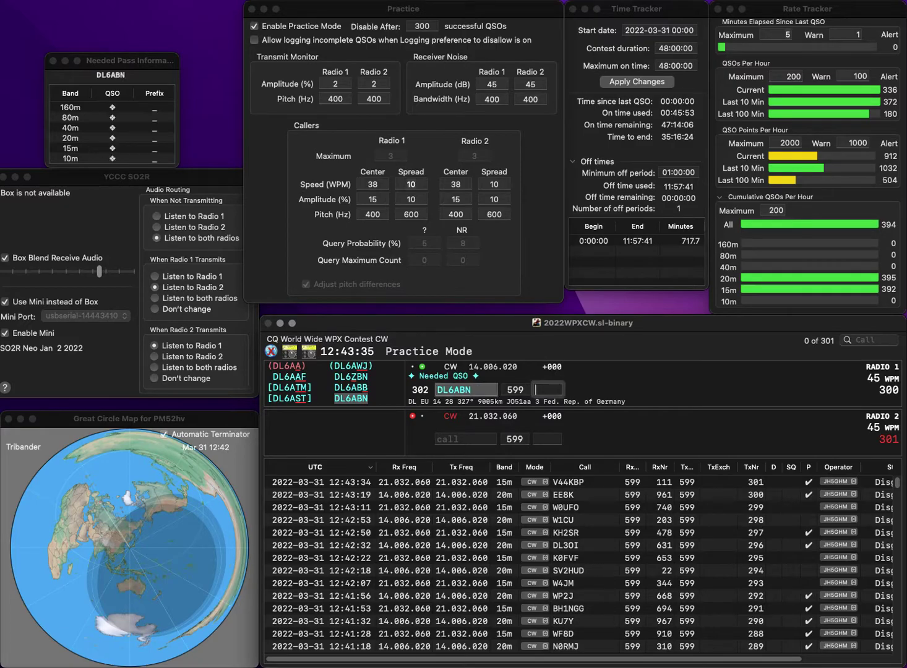
type("69")
key("Return")
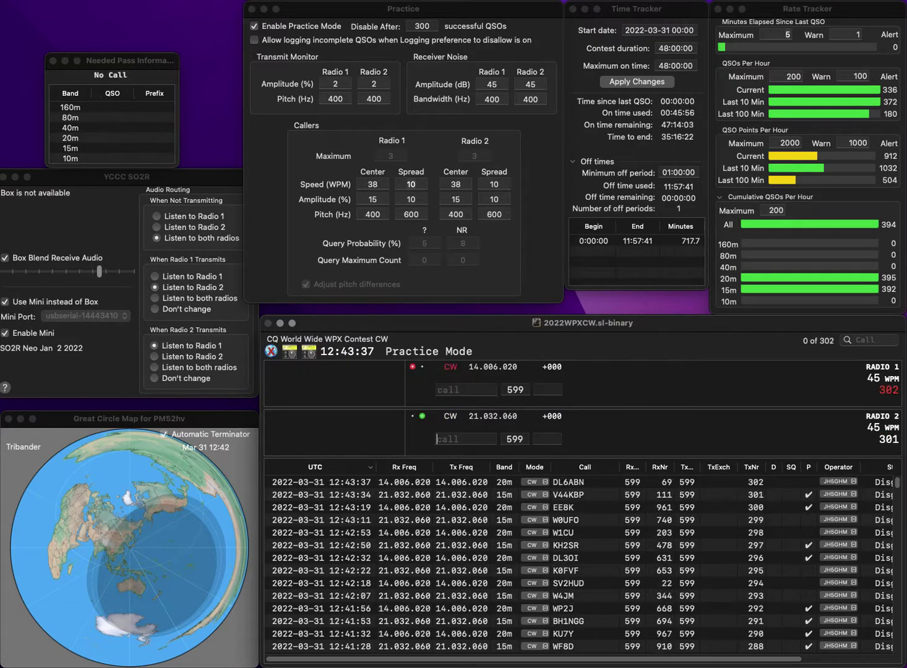
key("super+Tab")
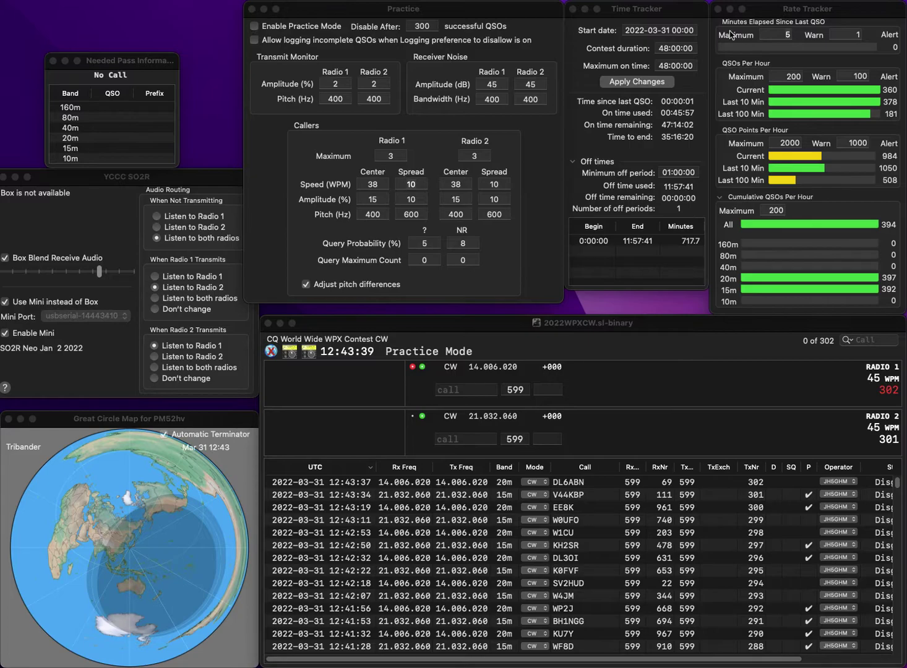